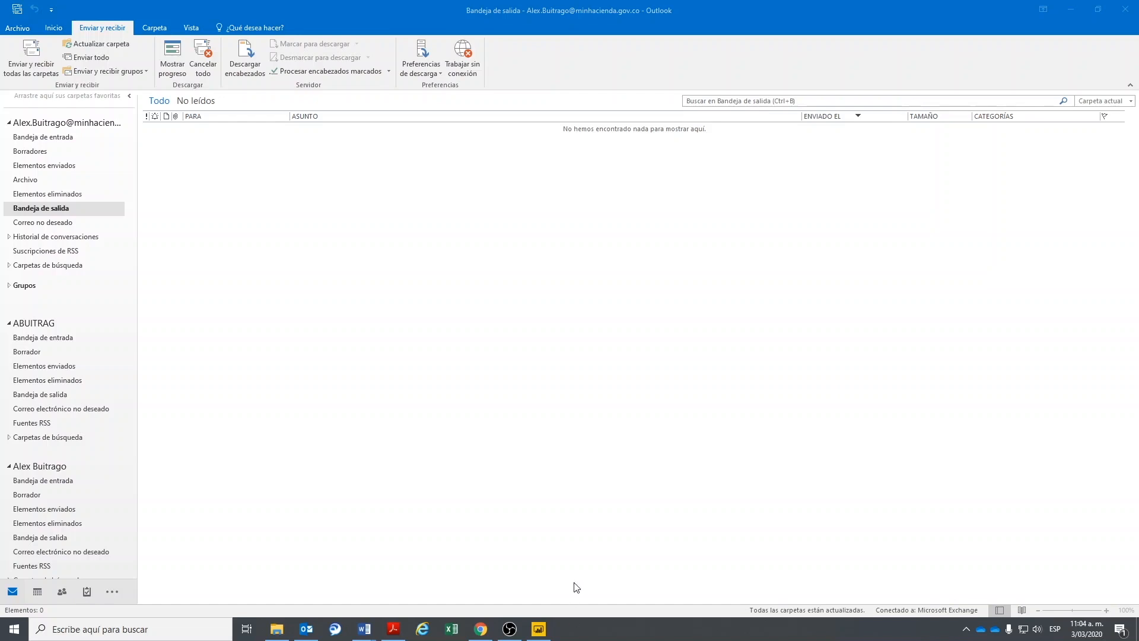
{"action": "left_click", "coordinate": [481, 629]}
{"action": "left_click", "coordinate": [221, 32]}
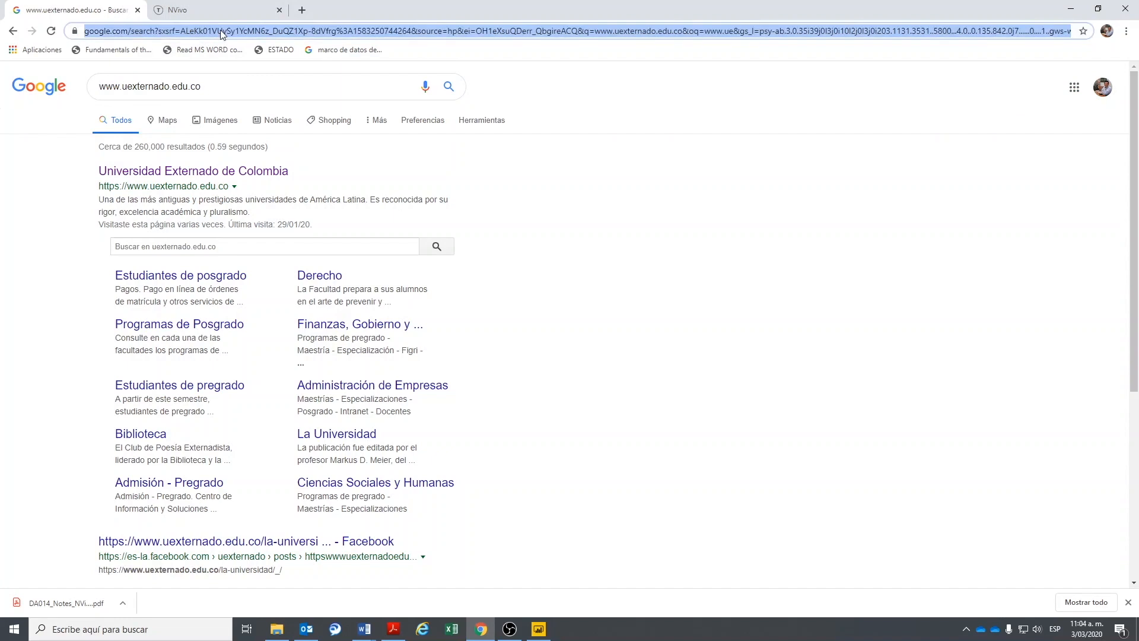
{"action": "type", "text": "www."}
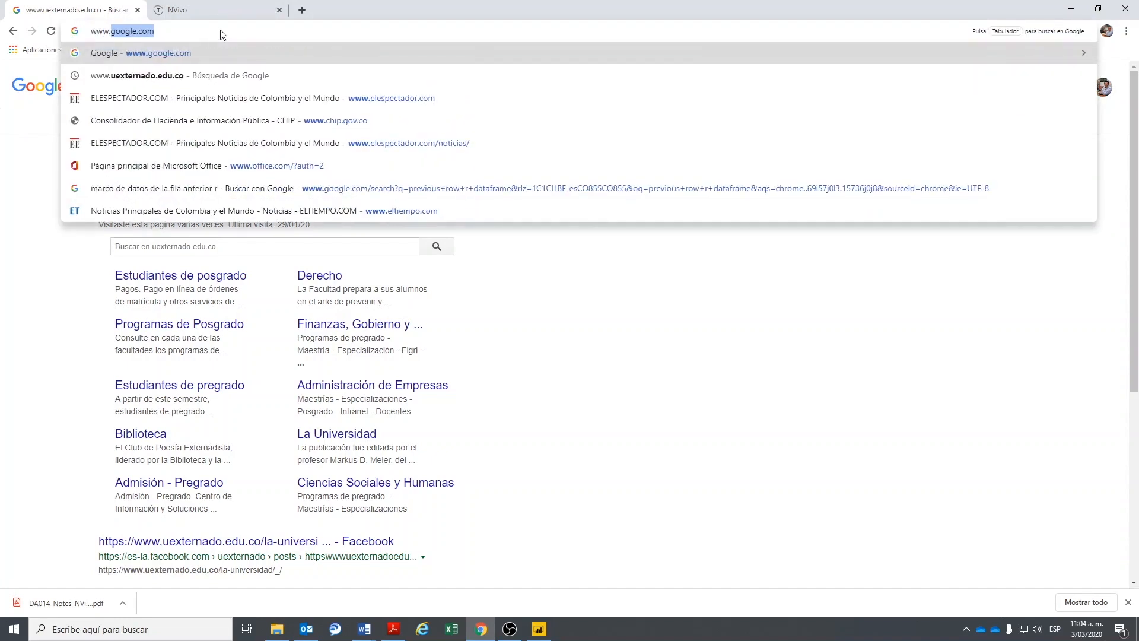
{"action": "type", "text": "minhacie"}
{"action": "key", "text": "Return"}
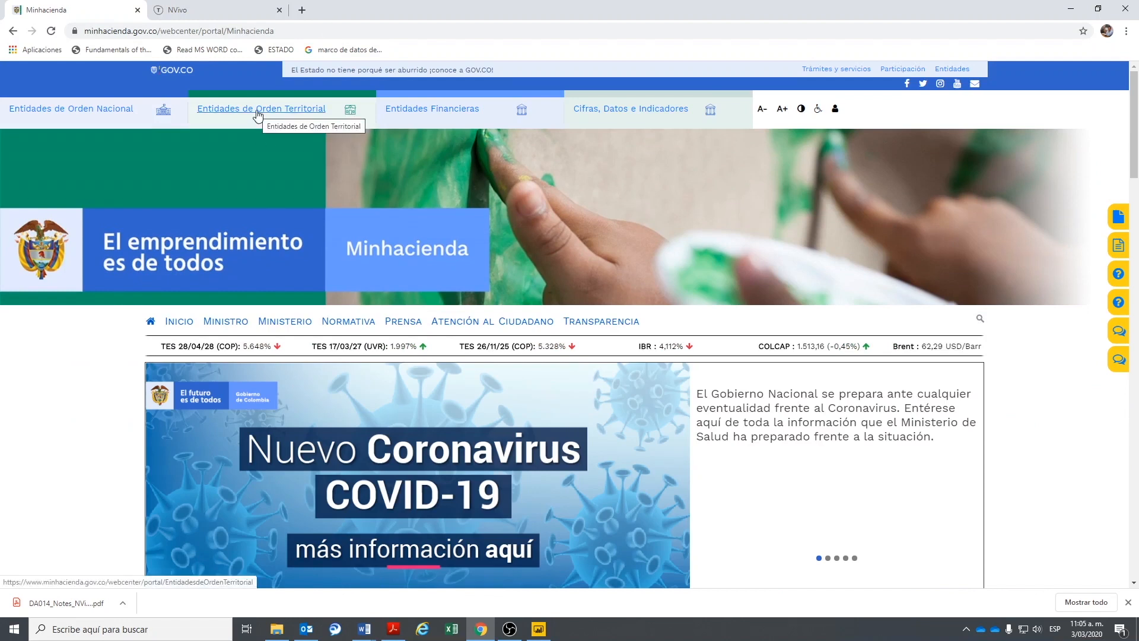
{"action": "scroll", "coordinate": [249, 116], "scroll_direction": "down", "scroll_amount": 2}
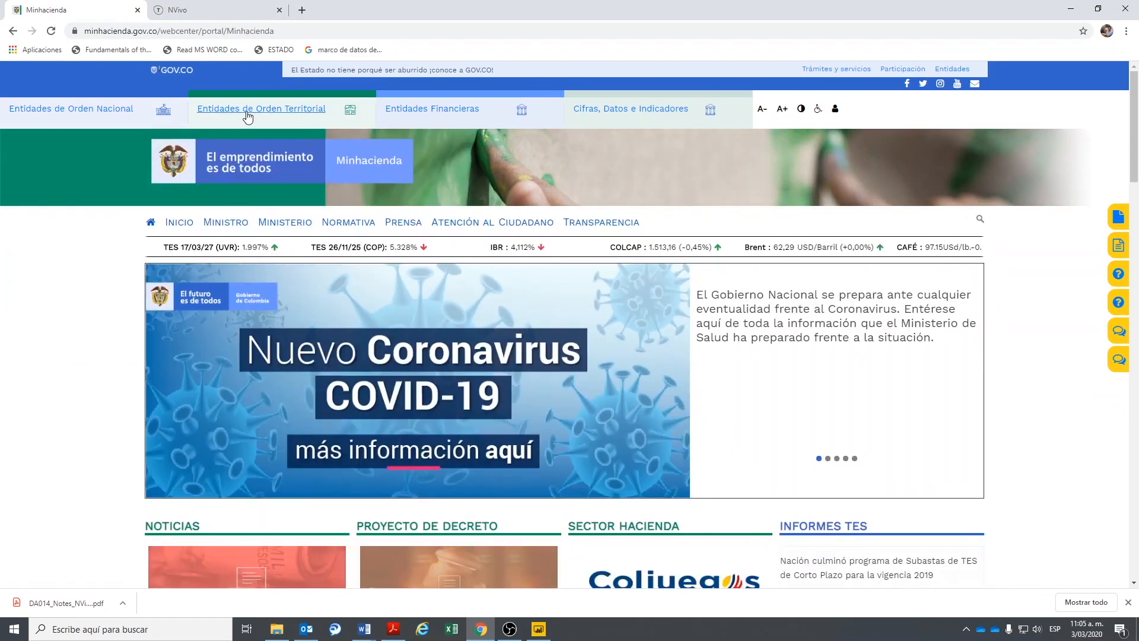
- Open Entidades de Orden Territorial, then the PSFF link under Empresas Sociales del Estado
{"action": "left_click", "coordinate": [270, 113]}
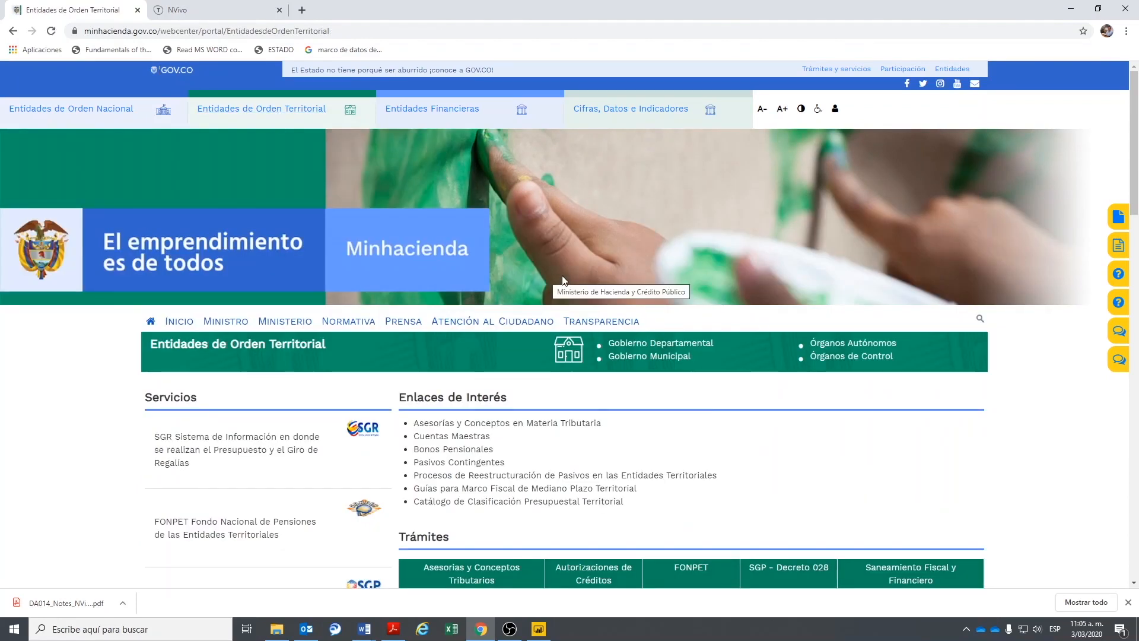
{"action": "scroll", "coordinate": [562, 280], "scroll_direction": "down", "scroll_amount": 6}
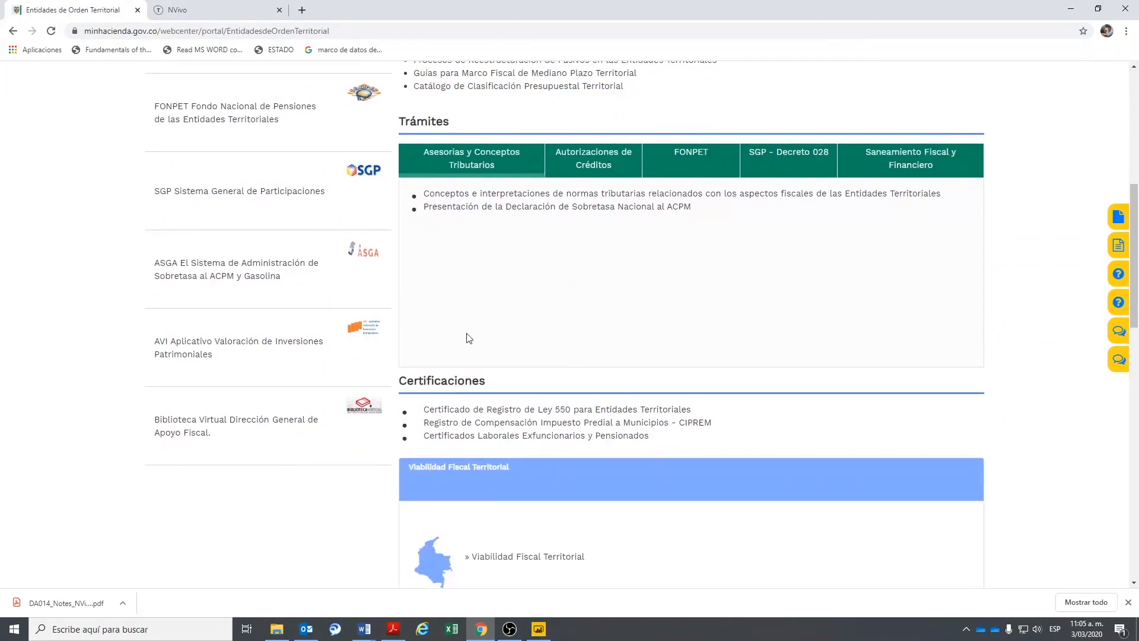
{"action": "scroll", "coordinate": [563, 330], "scroll_direction": "down", "scroll_amount": 5}
{"action": "scroll", "coordinate": [641, 398], "scroll_direction": "down", "scroll_amount": 2}
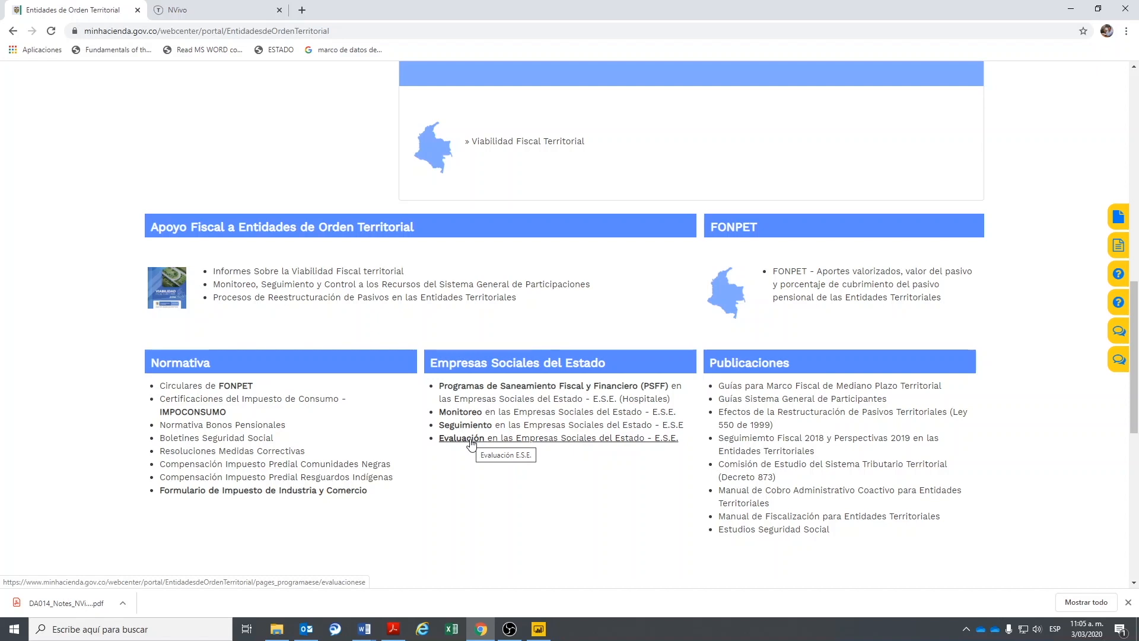
{"action": "left_click", "coordinate": [491, 389]}
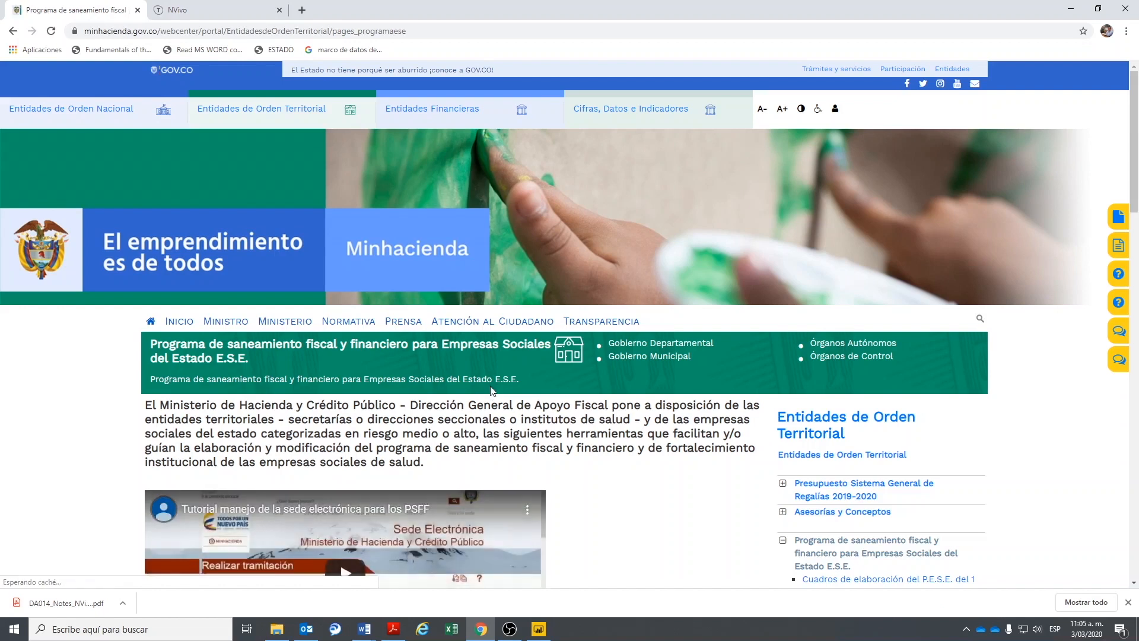
- Scroll to '1. Elaboración de los PSFF' and highlight its heading and description text
{"action": "scroll", "coordinate": [491, 389], "scroll_direction": "down", "scroll_amount": 4}
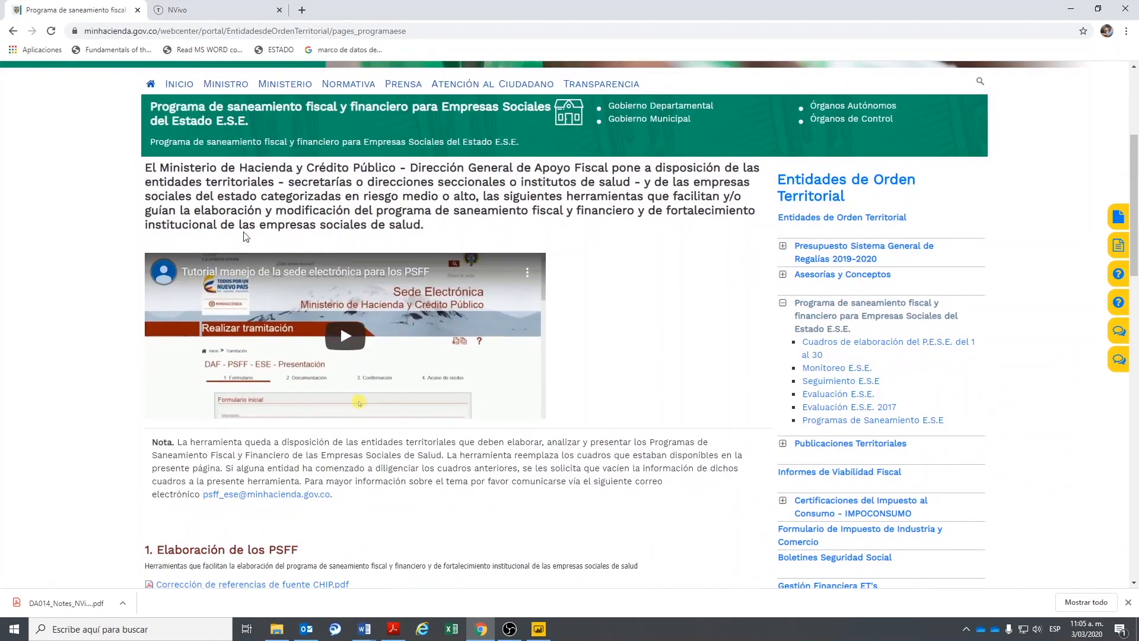
{"action": "scroll", "coordinate": [581, 353], "scroll_direction": "down", "scroll_amount": 2}
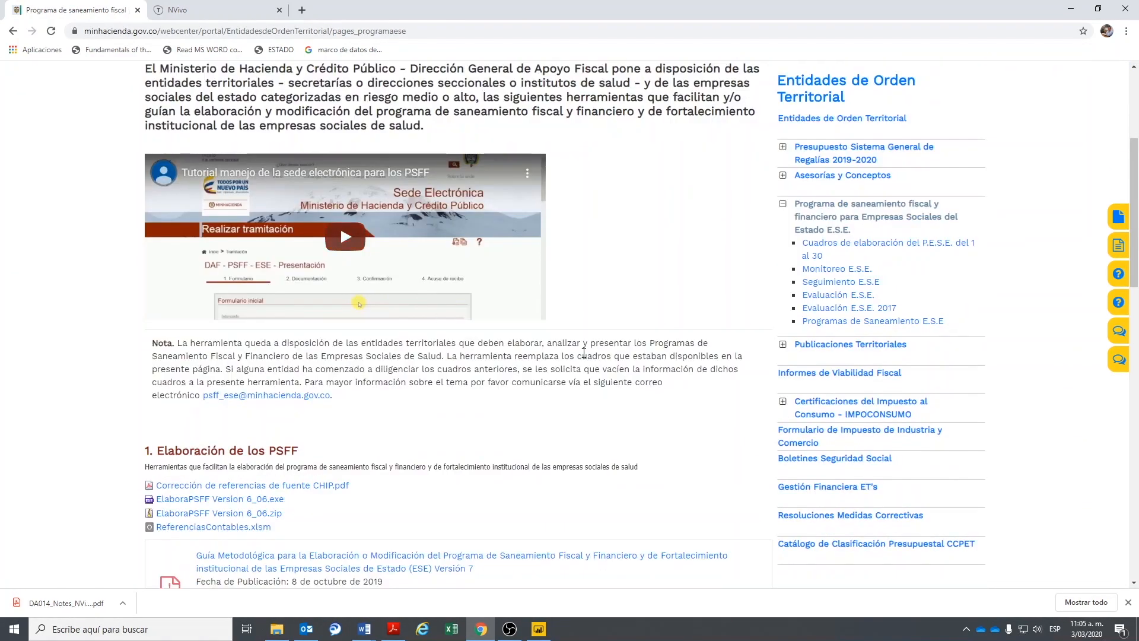
{"action": "scroll", "coordinate": [581, 352], "scroll_direction": "down", "scroll_amount": 2}
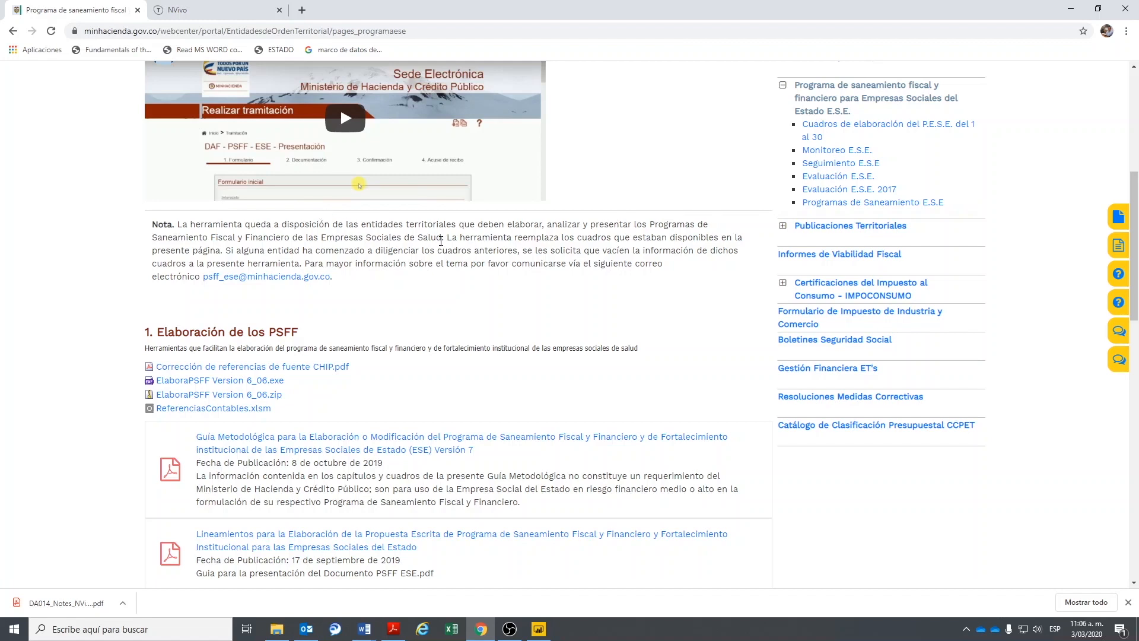
{"action": "scroll", "coordinate": [438, 249], "scroll_direction": "down", "scroll_amount": 1}
{"action": "scroll", "coordinate": [438, 253], "scroll_direction": "down", "scroll_amount": 1}
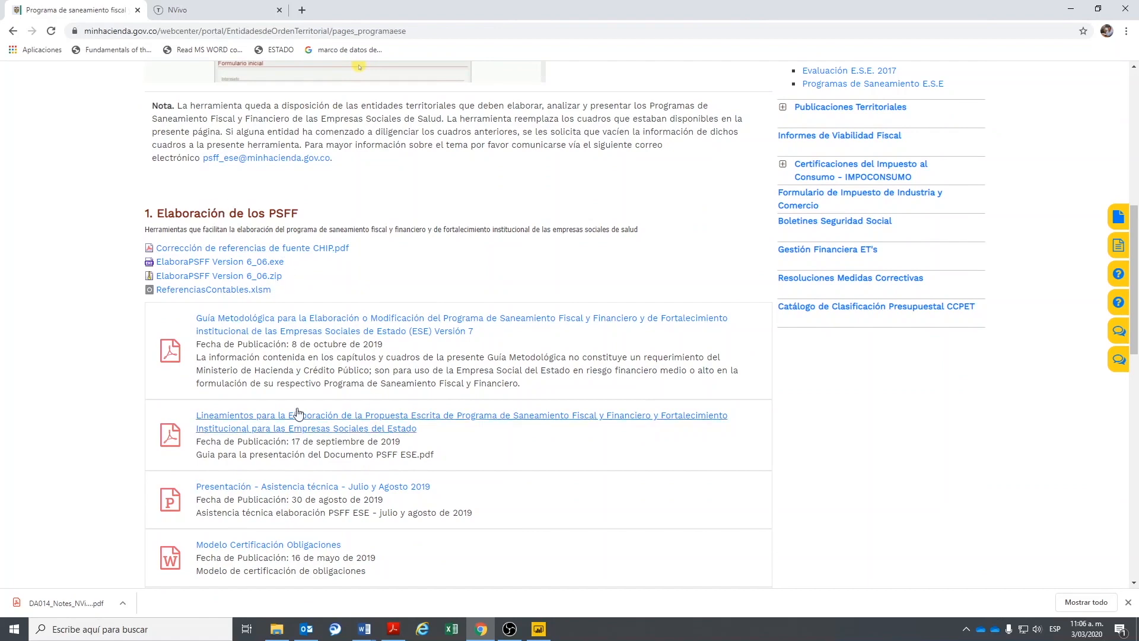
{"action": "left_click_drag", "start_coordinate": [167, 213], "coordinate": [301, 219]}
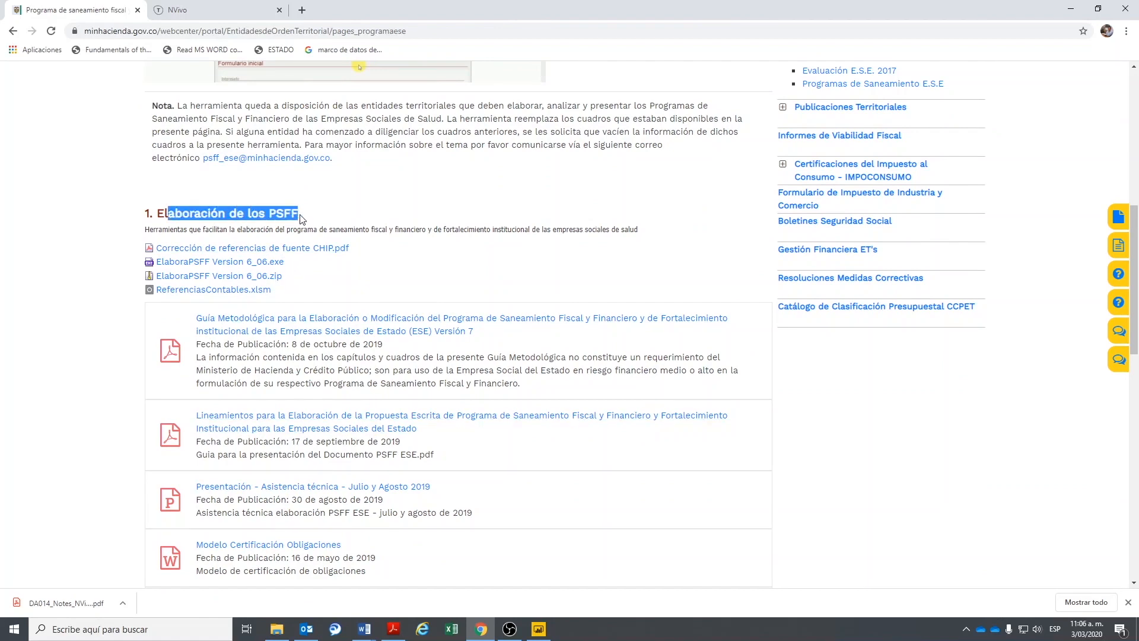
{"action": "left_click", "coordinate": [171, 231]}
{"action": "left_click_drag", "start_coordinate": [150, 230], "coordinate": [314, 230]}
{"action": "left_click", "coordinate": [378, 232]}
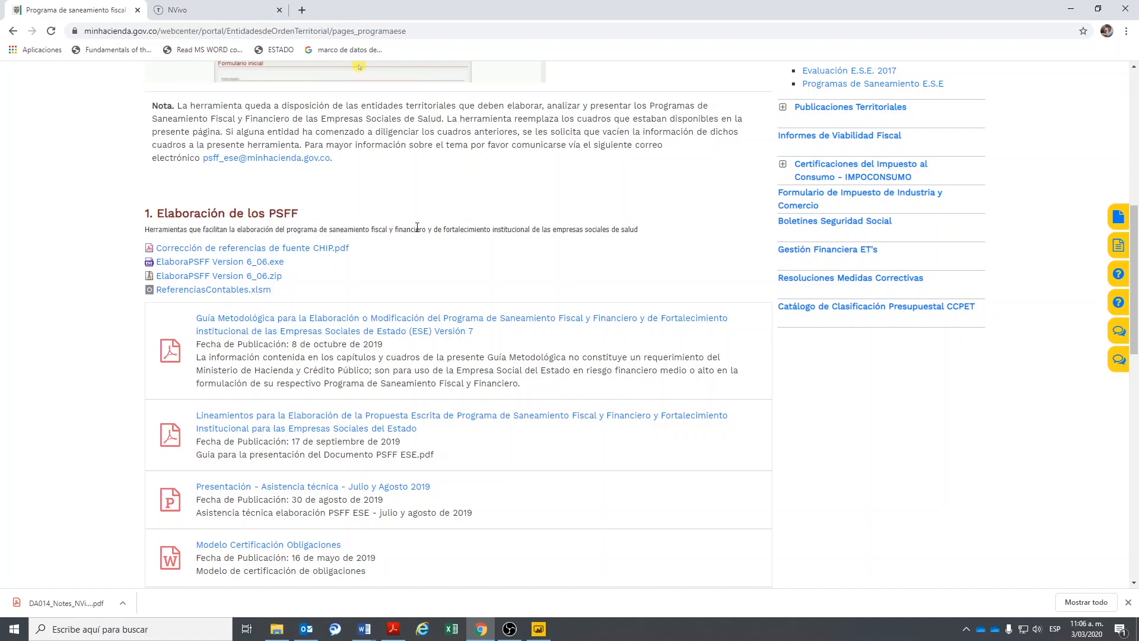
{"action": "left_click_drag", "start_coordinate": [452, 229], "coordinate": [518, 229]}
{"action": "double_click", "coordinate": [573, 229]}
{"action": "left_click", "coordinate": [444, 274]}
- Download ElaboraPSFF Version 6_06.exe and open it from the downloads bar
{"action": "mouse_move", "coordinate": [209, 280]}
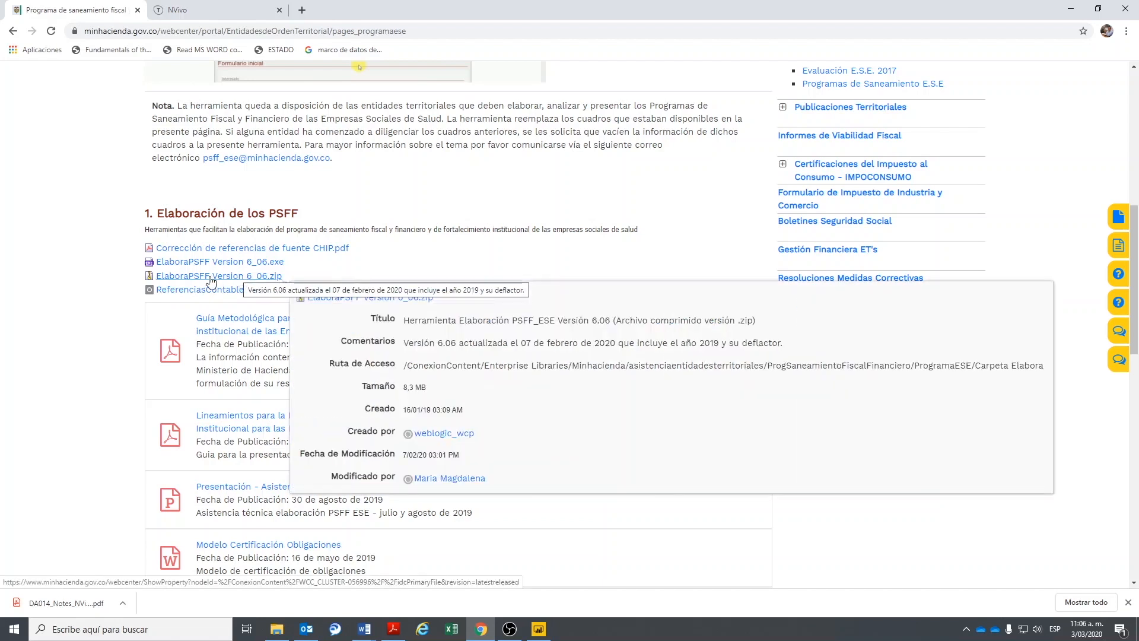
{"action": "left_click", "coordinate": [230, 277]}
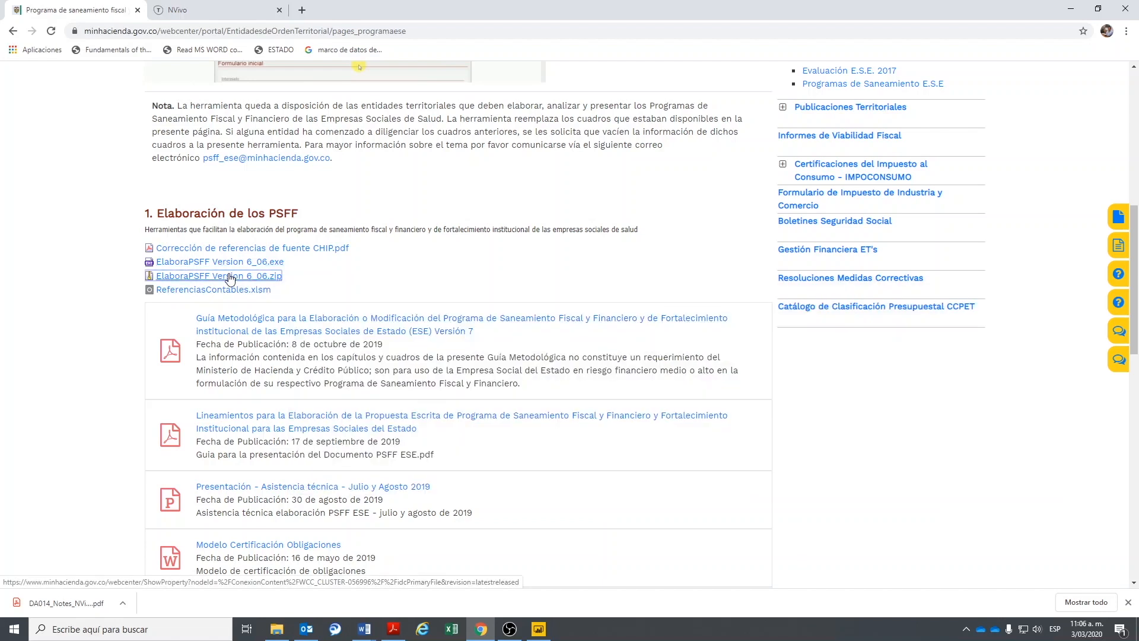
{"action": "mouse_move", "coordinate": [230, 278]}
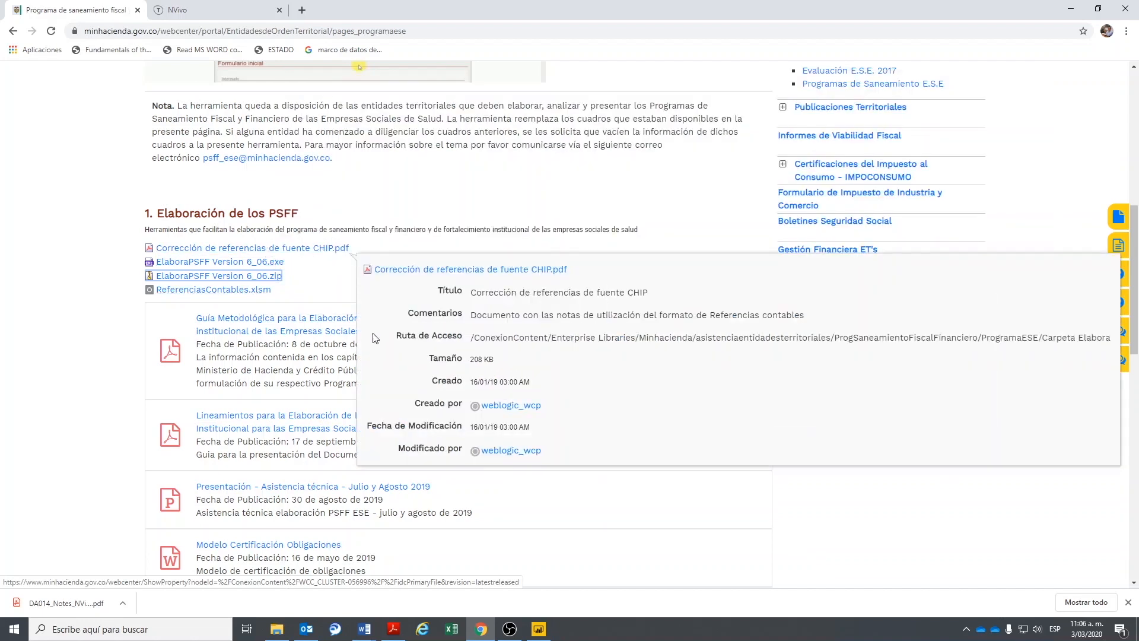
{"action": "scroll", "coordinate": [276, 314], "scroll_direction": "down", "scroll_amount": 4}
{"action": "scroll", "coordinate": [276, 315], "scroll_direction": "up", "scroll_amount": 5}
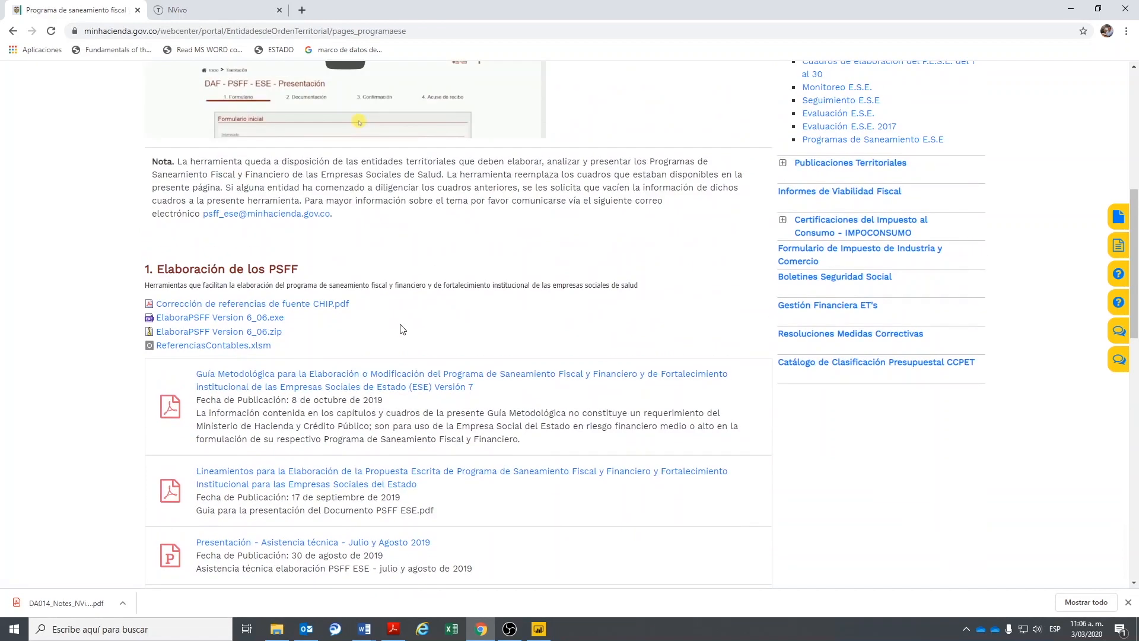
{"action": "mouse_move", "coordinate": [230, 321]}
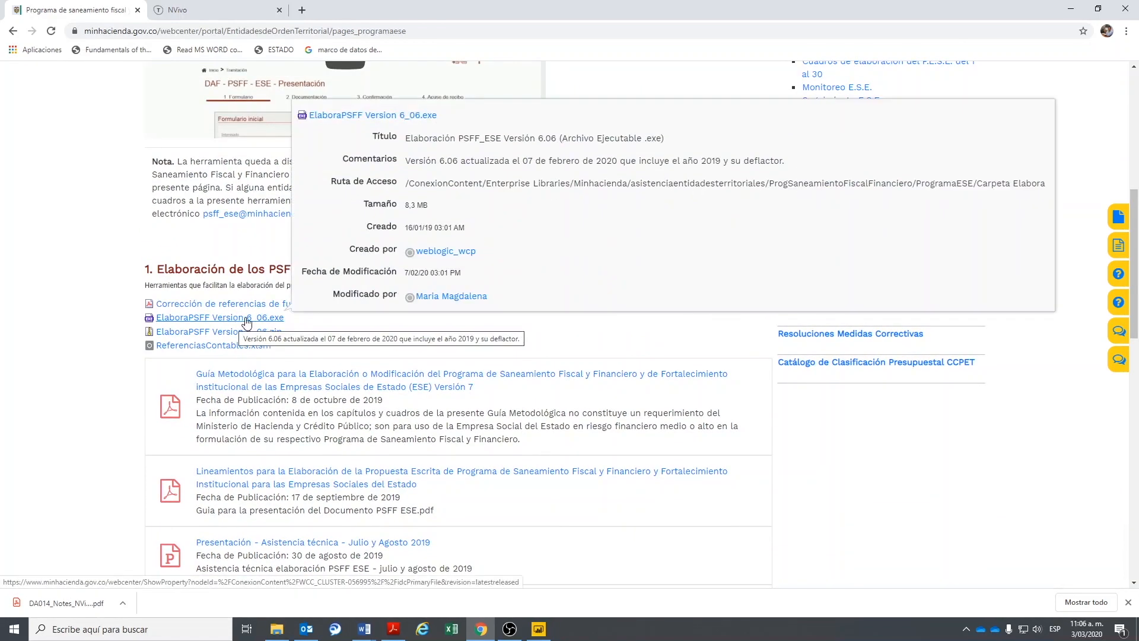
{"action": "left_click", "coordinate": [247, 319]}
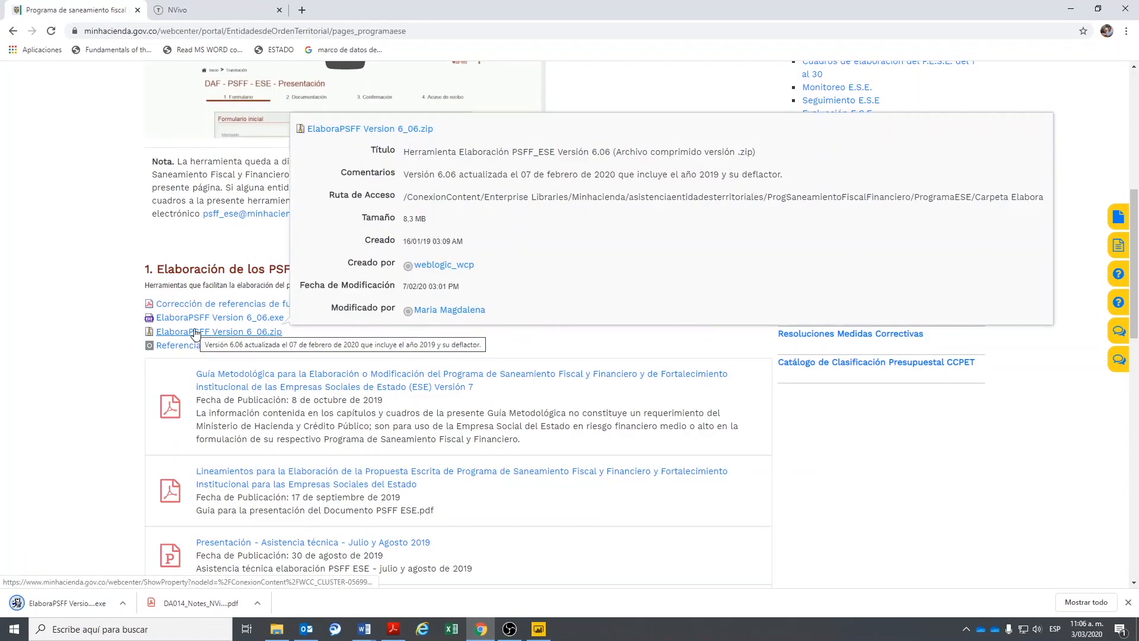
{"action": "left_click", "coordinate": [99, 604]}
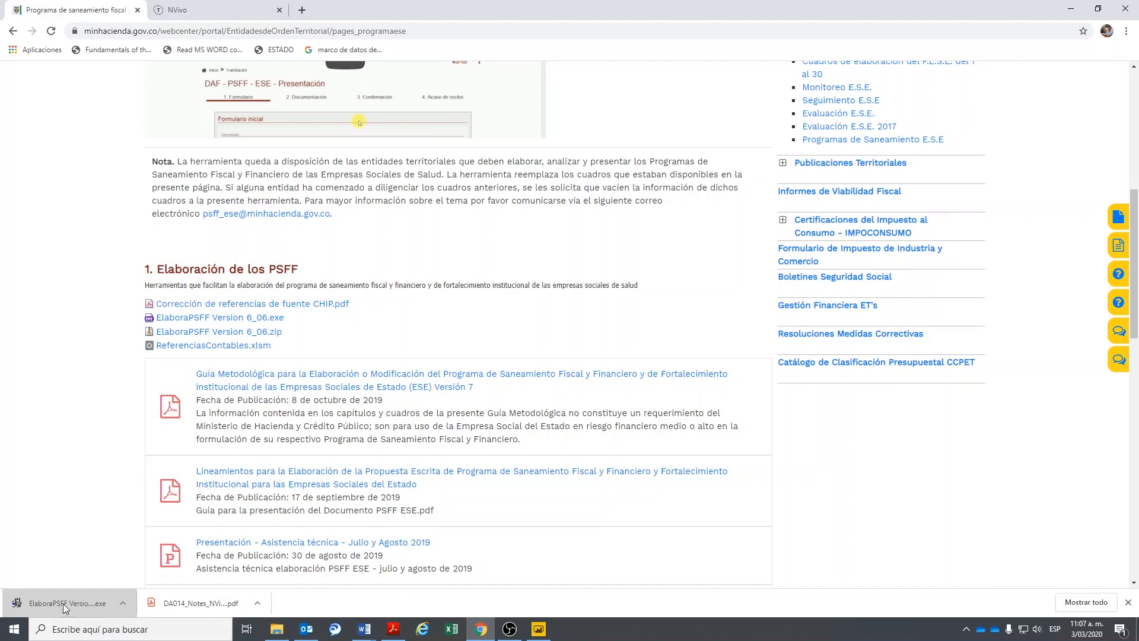
- Run the installer, keep C:\ElaboraPSFF as the destination, and finish the installation
{"action": "left_click", "coordinate": [97, 603]}
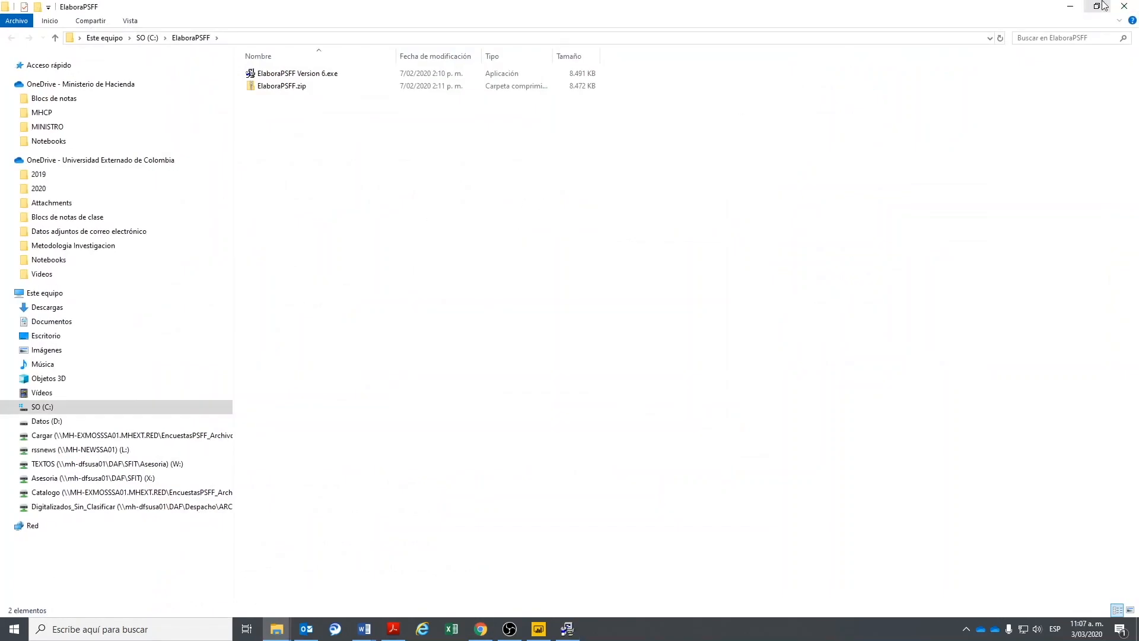
{"action": "left_click", "coordinate": [1071, 6]}
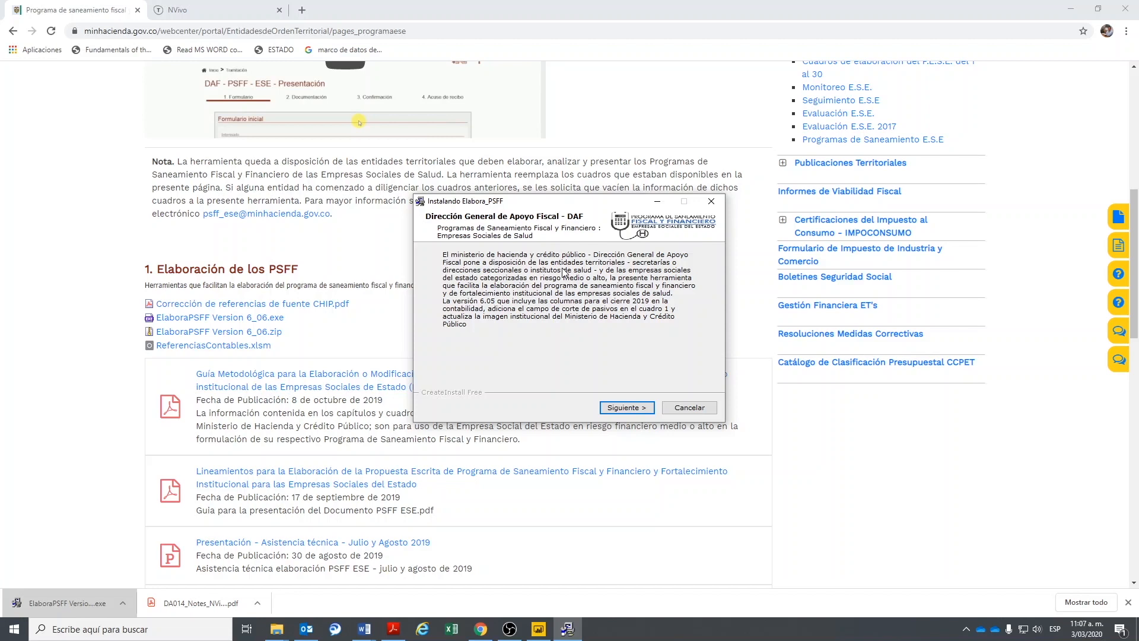
{"action": "left_click", "coordinate": [617, 408]}
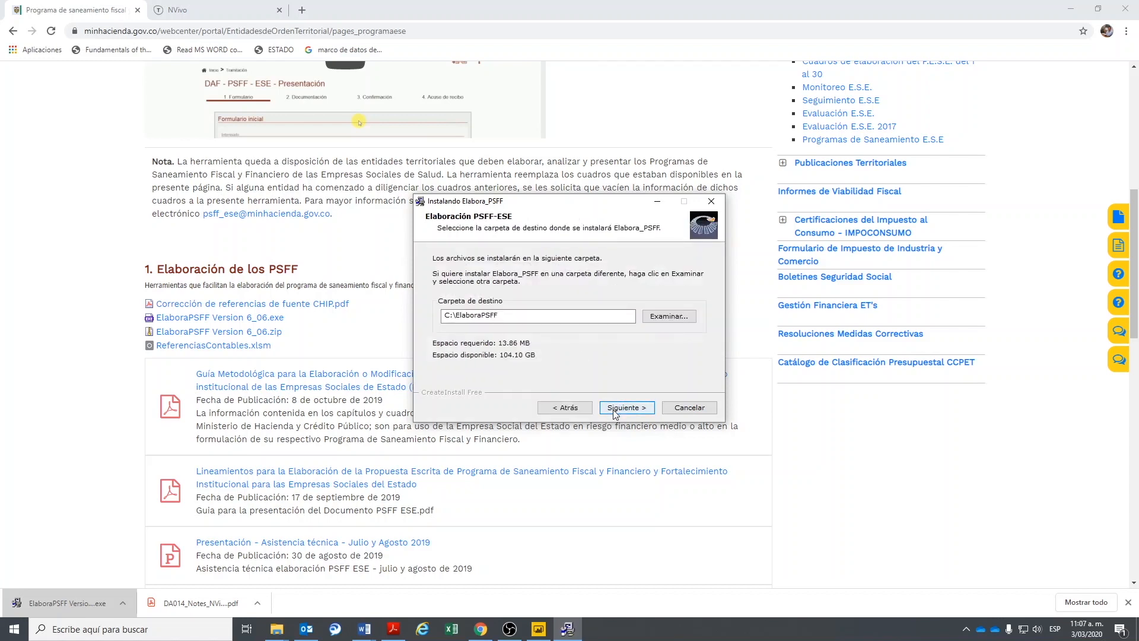
{"action": "left_click", "coordinate": [504, 317]}
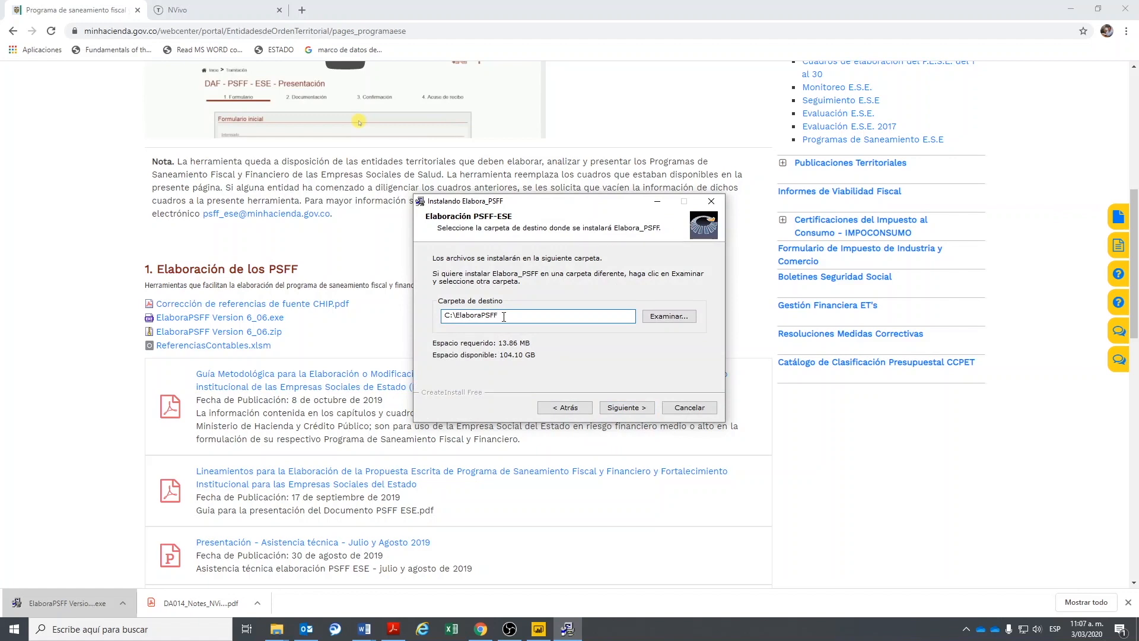
{"action": "left_click", "coordinate": [617, 408]}
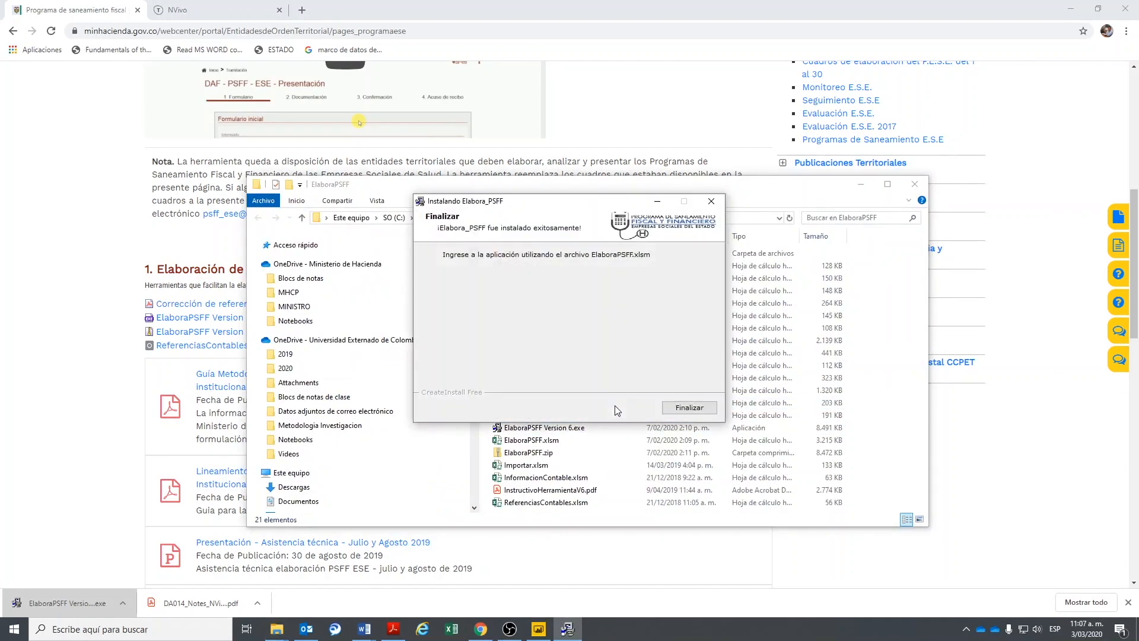
{"action": "left_click", "coordinate": [670, 405]}
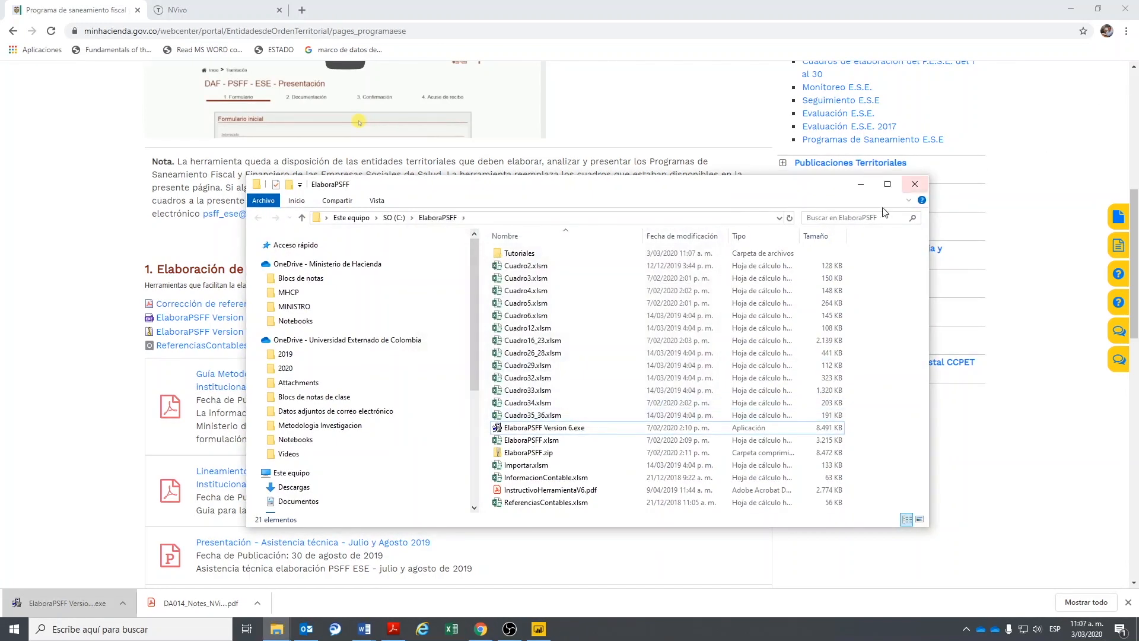
- Maximize the ElaboraPSFF folder window and open ElaboraPSFF.xlsm in Excel
{"action": "left_click", "coordinate": [888, 184]}
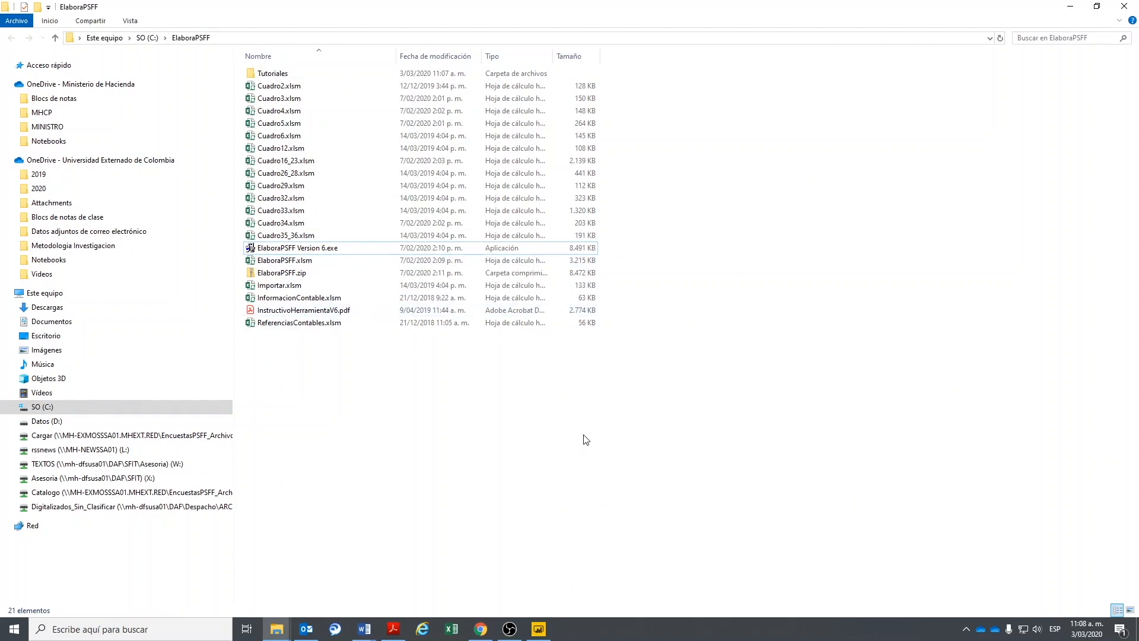
{"action": "left_click", "coordinate": [278, 263]}
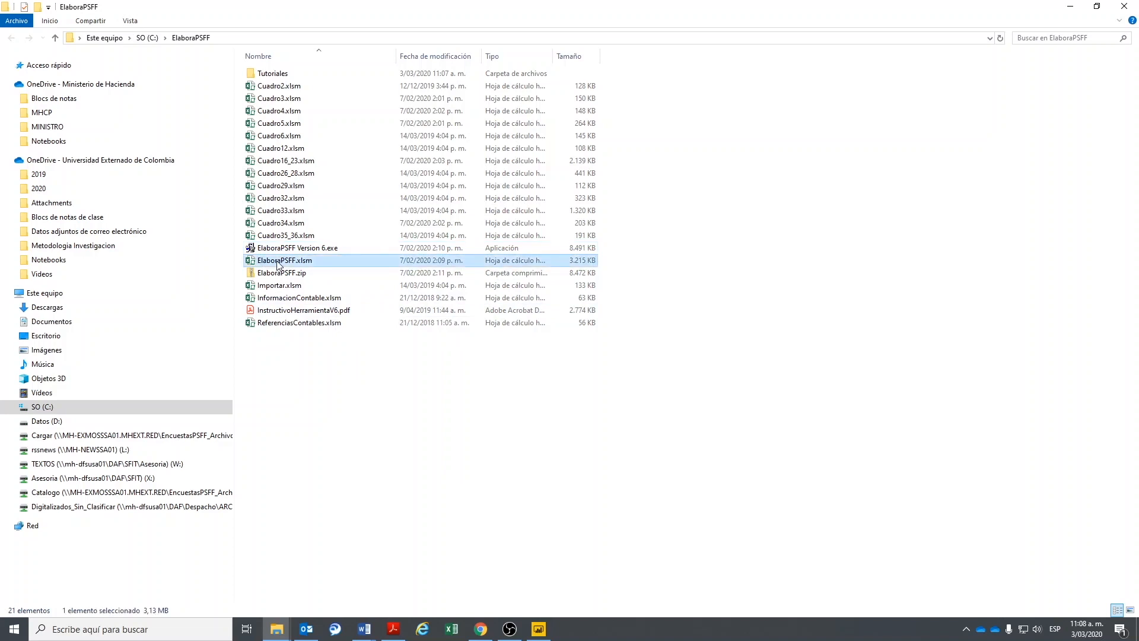
{"action": "double_click", "coordinate": [296, 262]}
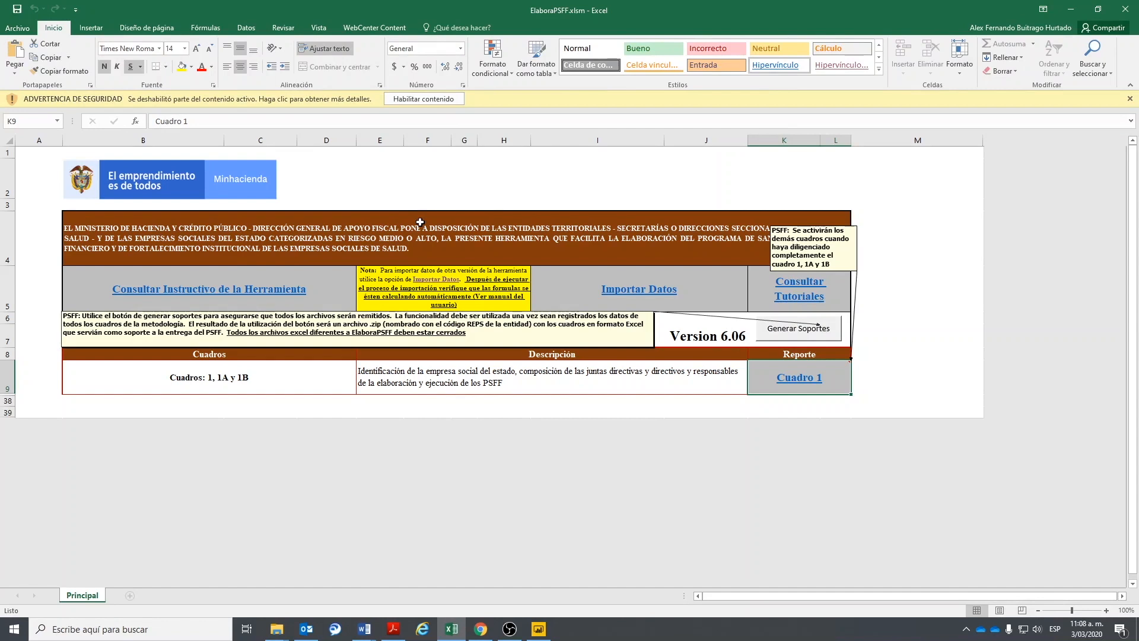
- Enable the workbook's content, try Consultar Instructivo, and dismiss its file-not-found error
{"action": "left_click", "coordinate": [407, 98]}
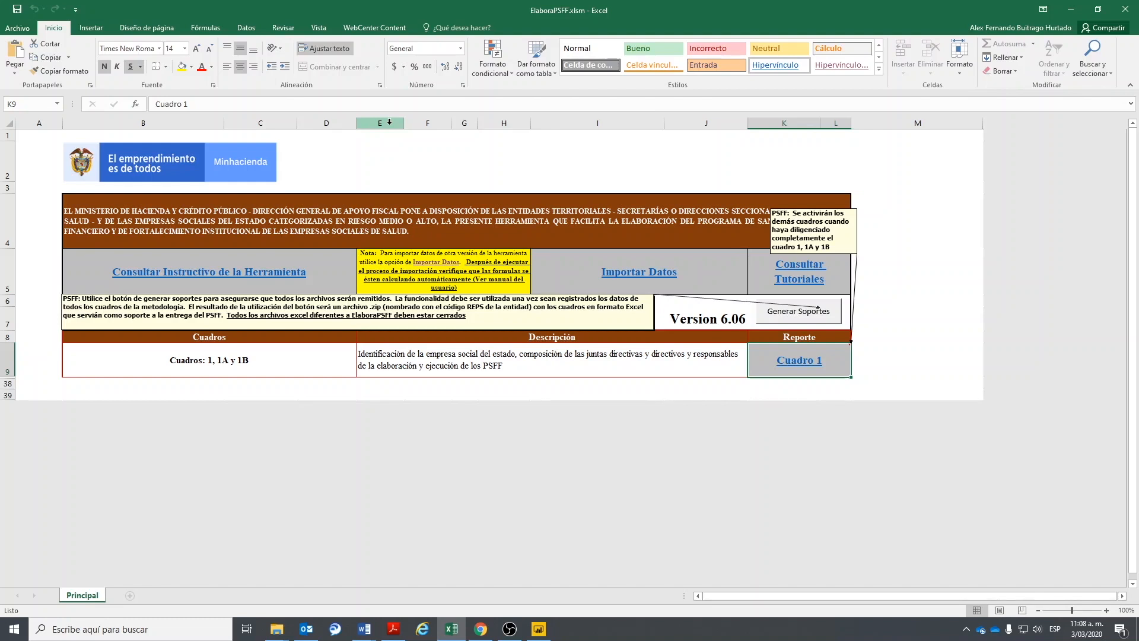
{"action": "left_click", "coordinate": [709, 319]}
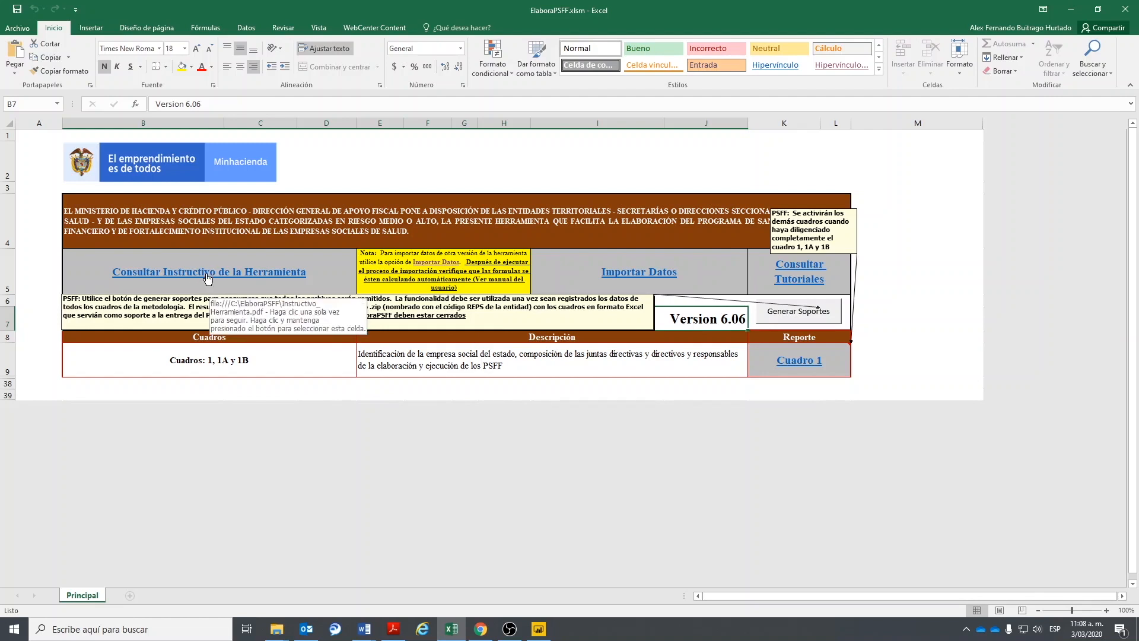
{"action": "left_click", "coordinate": [174, 275]}
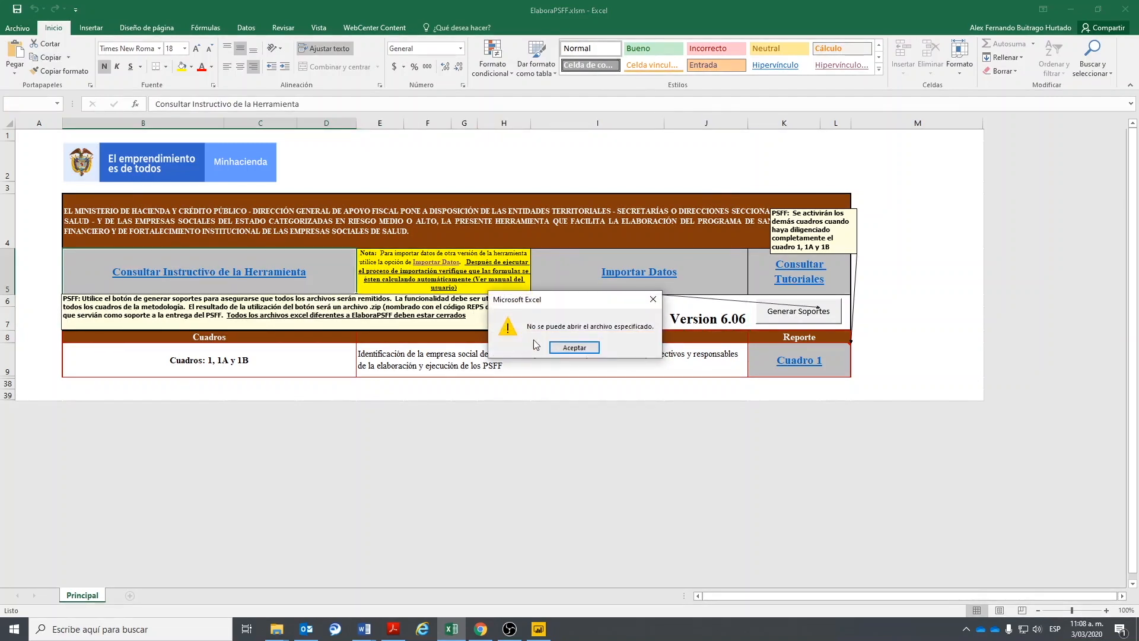
{"action": "left_click", "coordinate": [573, 347]}
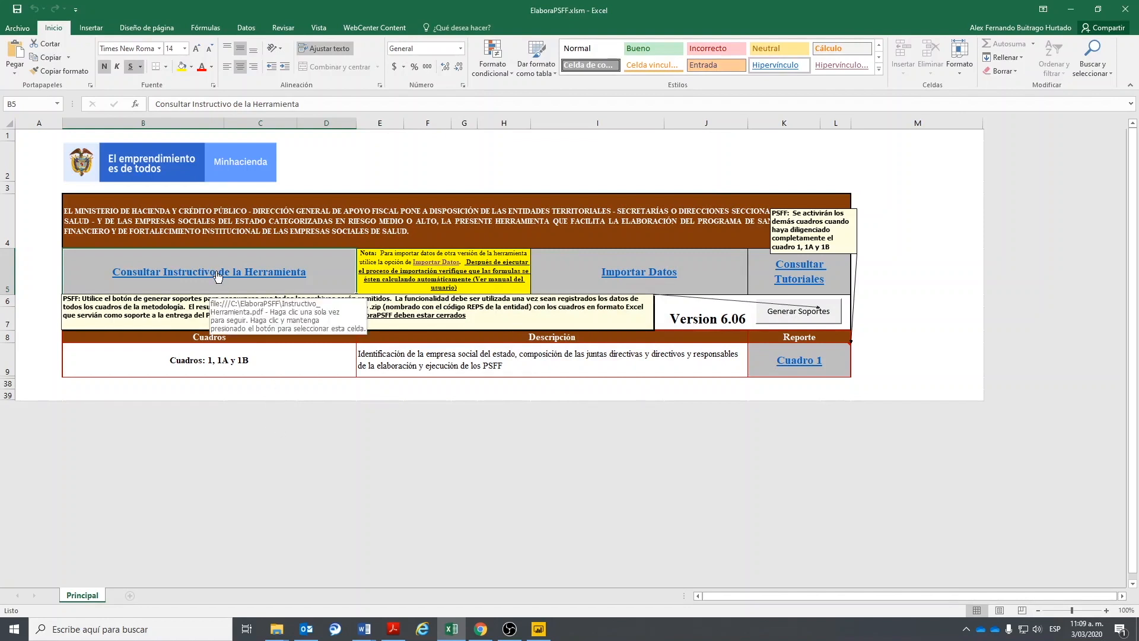
{"action": "left_click", "coordinate": [277, 629]}
- Open InstructivoHerramientaV6.pdf from the Tutoriales folder and scroll through its early pages
{"action": "left_click", "coordinate": [332, 591]}
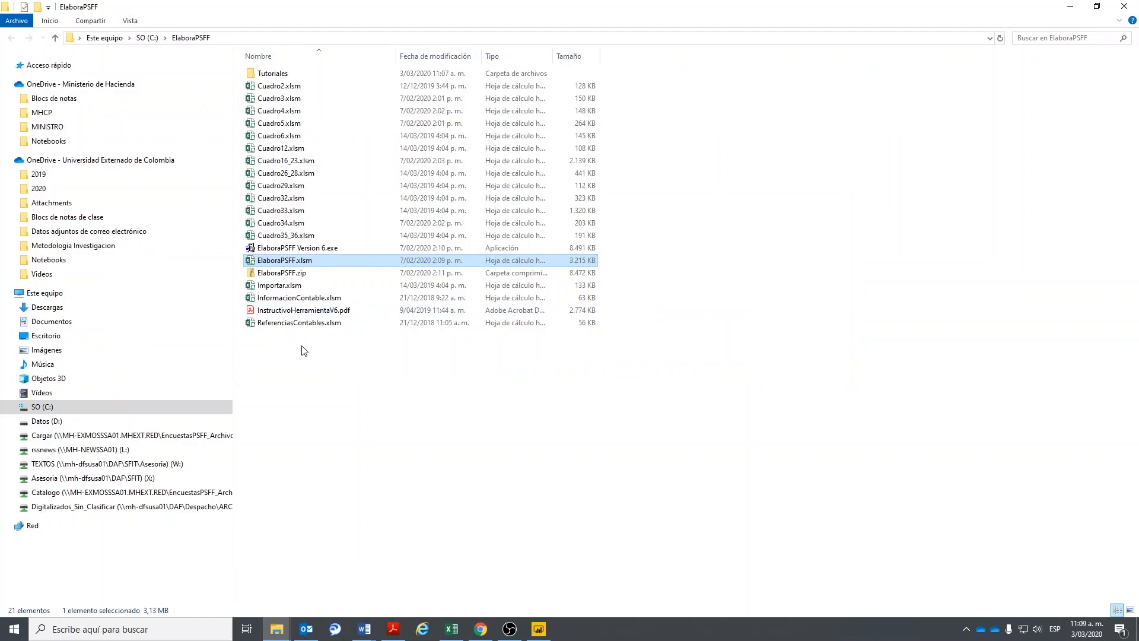
{"action": "left_click", "coordinate": [273, 75]}
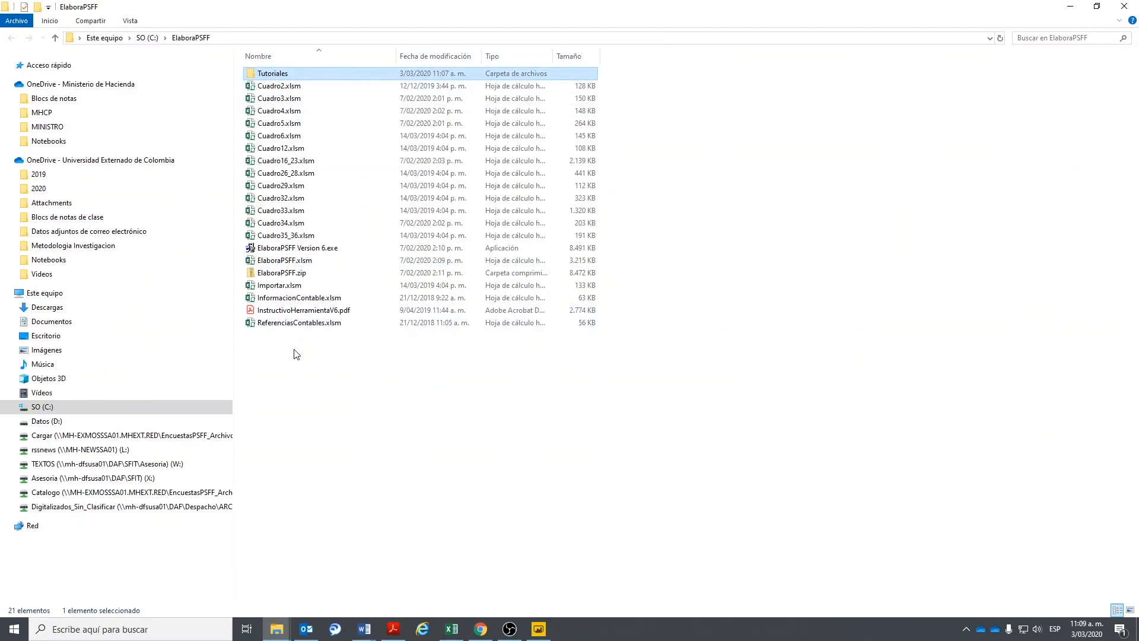
{"action": "double_click", "coordinate": [301, 310]}
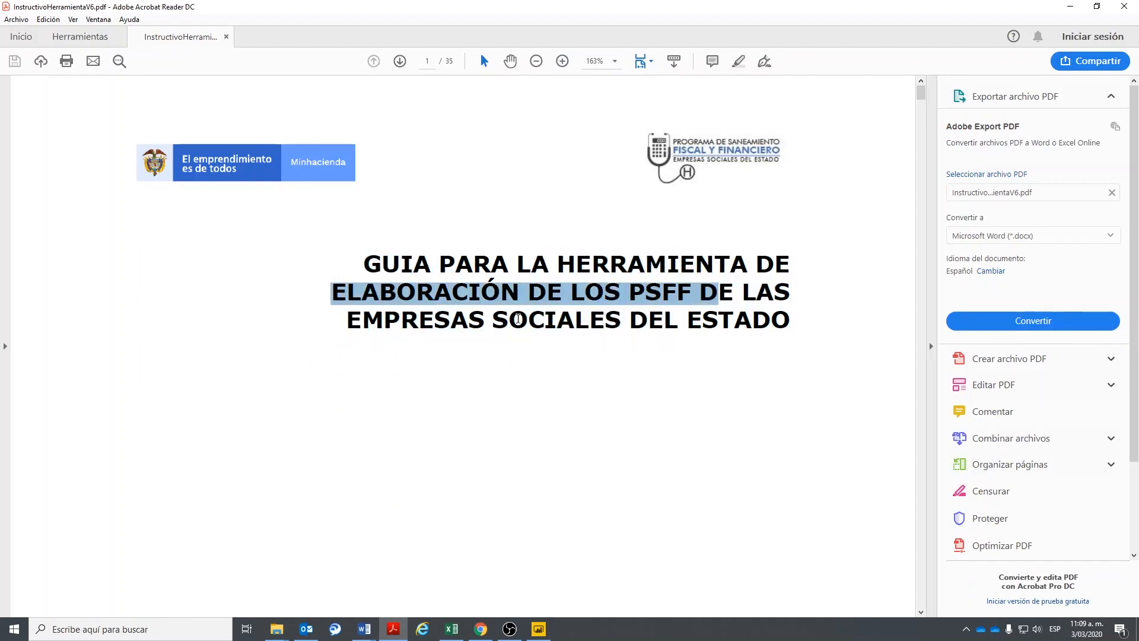
{"action": "left_click_drag", "start_coordinate": [563, 317], "coordinate": [706, 355]}
{"action": "scroll", "coordinate": [703, 356], "scroll_direction": "down", "scroll_amount": 15}
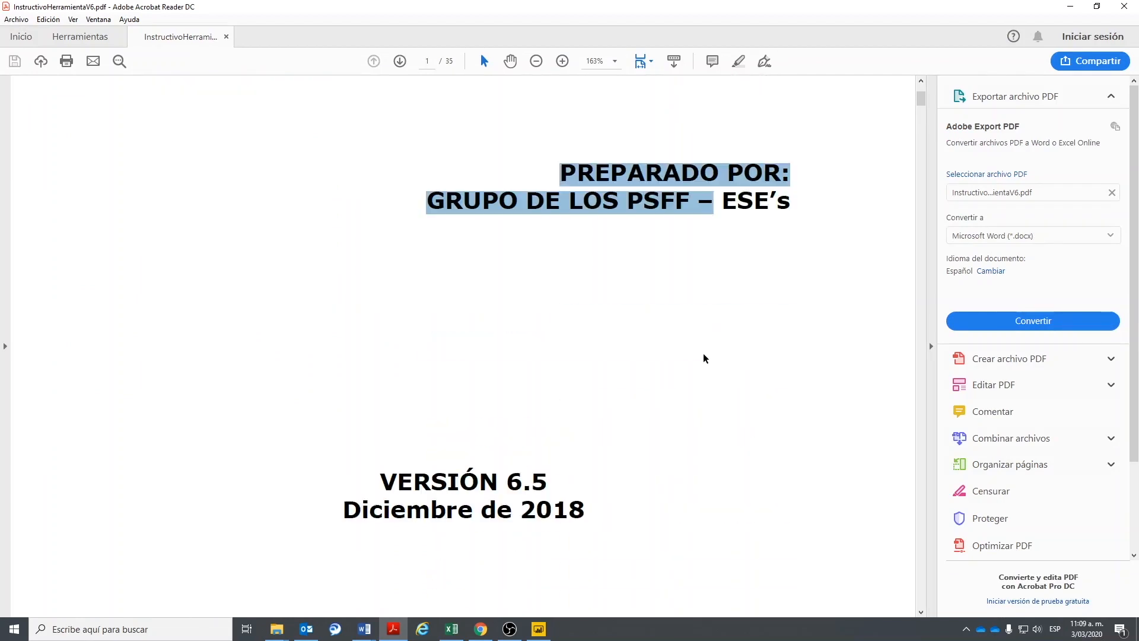
{"action": "scroll", "coordinate": [686, 370], "scroll_direction": "down", "scroll_amount": 3}
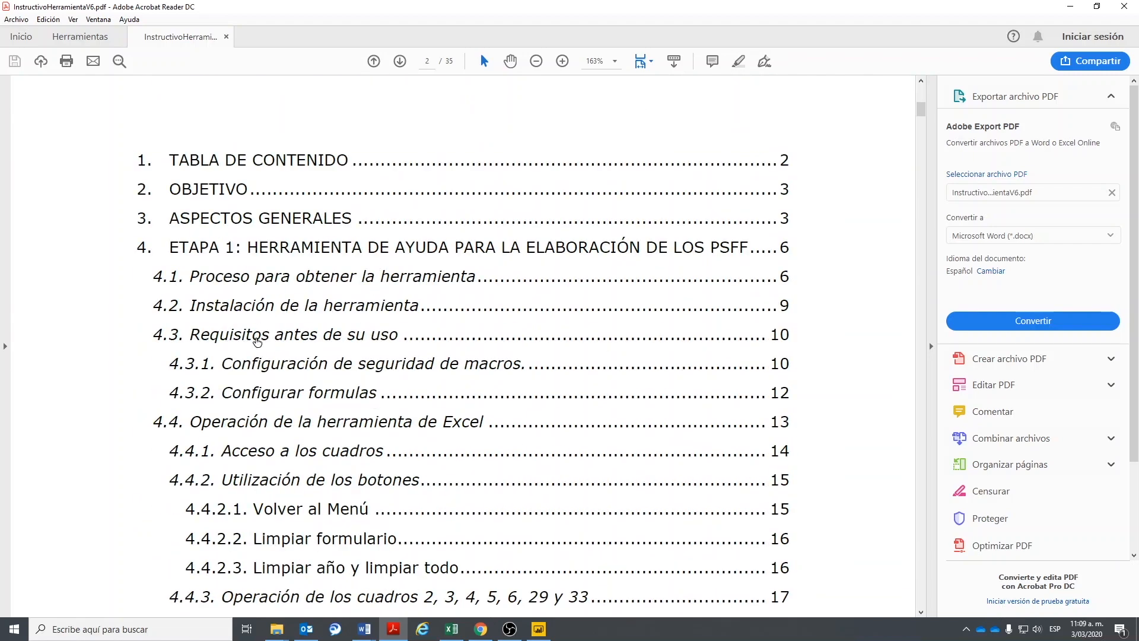
{"action": "scroll", "coordinate": [368, 380], "scroll_direction": "down", "scroll_amount": 3}
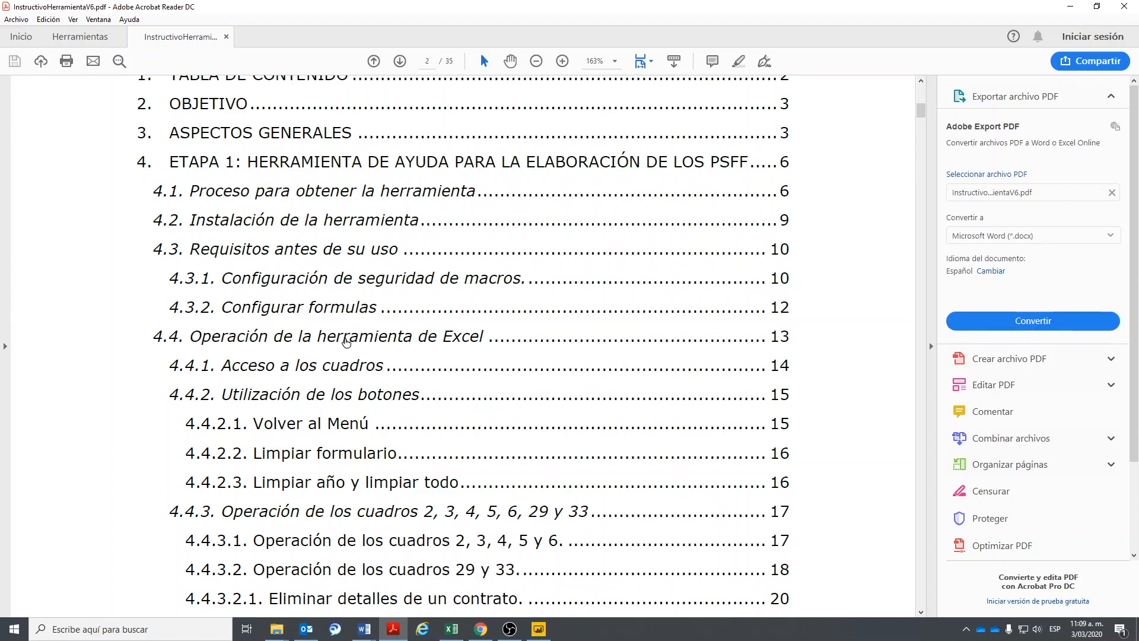
{"action": "scroll", "coordinate": [386, 255], "scroll_direction": "down", "scroll_amount": 5}
{"action": "scroll", "coordinate": [401, 259], "scroll_direction": "down", "scroll_amount": 20}
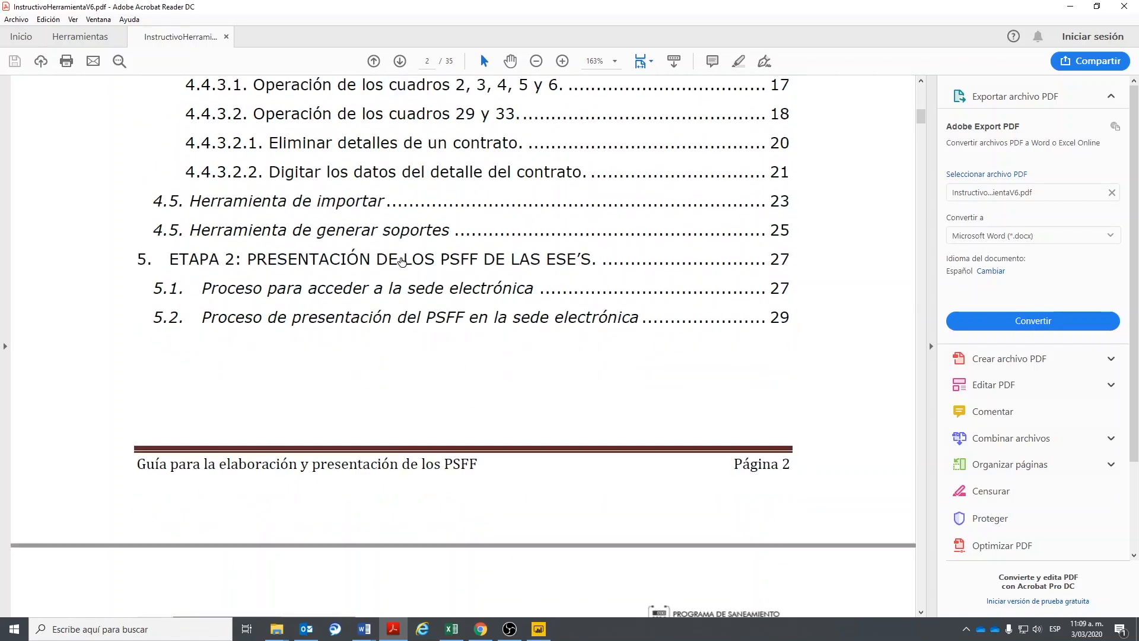
{"action": "scroll", "coordinate": [923, 614], "scroll_direction": "down", "scroll_amount": 20}
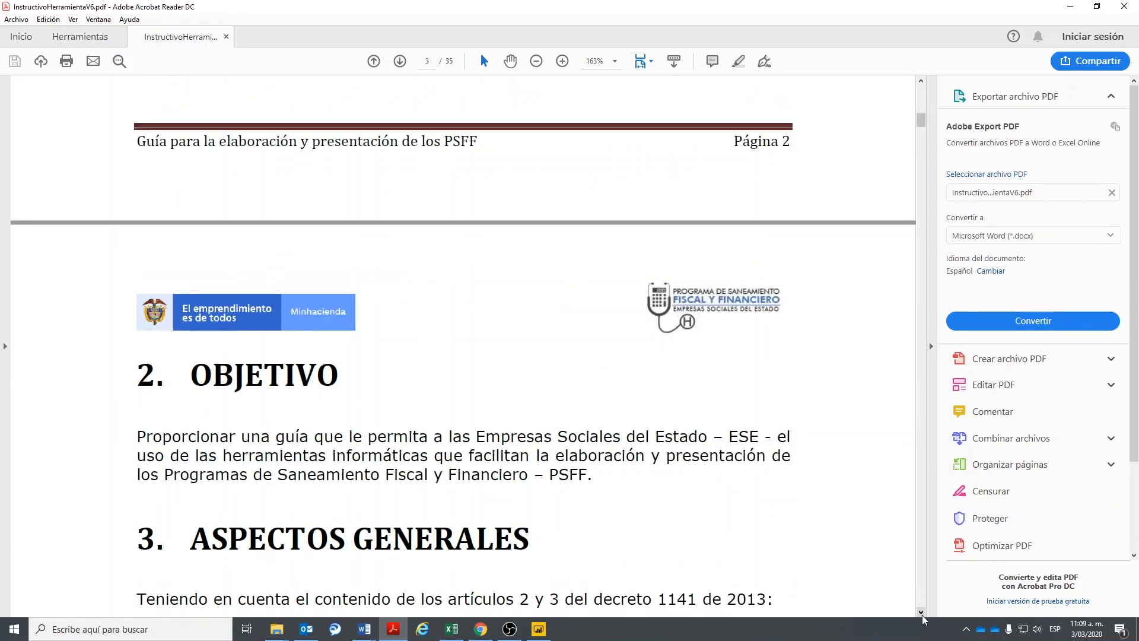
{"action": "scroll", "coordinate": [923, 599], "scroll_direction": "down", "scroll_amount": 20}
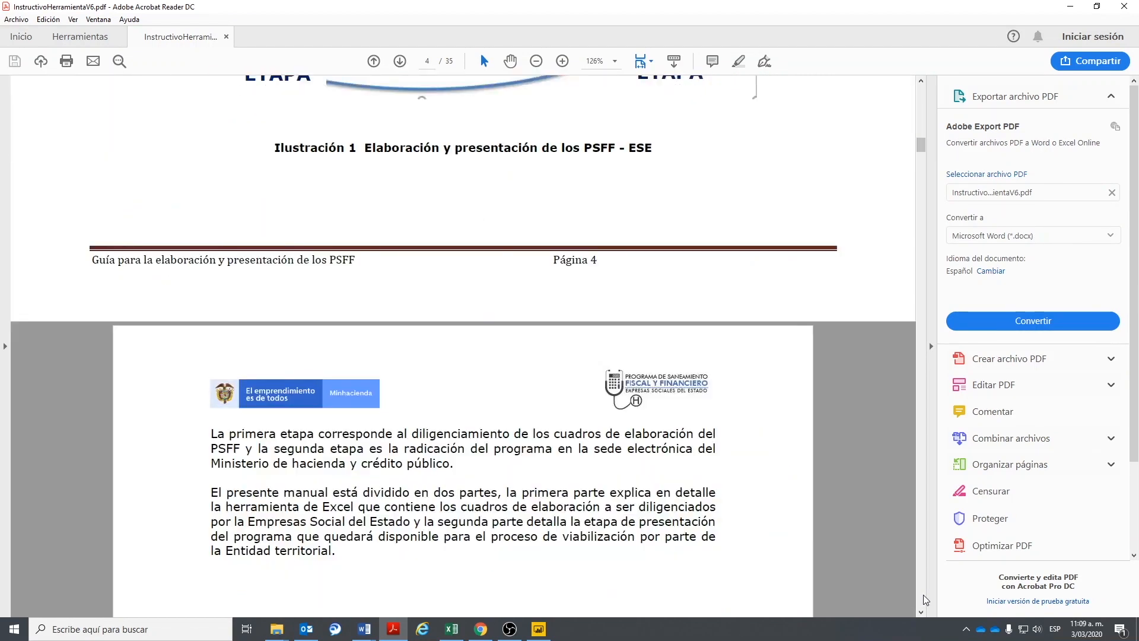
{"action": "scroll", "coordinate": [924, 599], "scroll_direction": "down", "scroll_amount": 20}
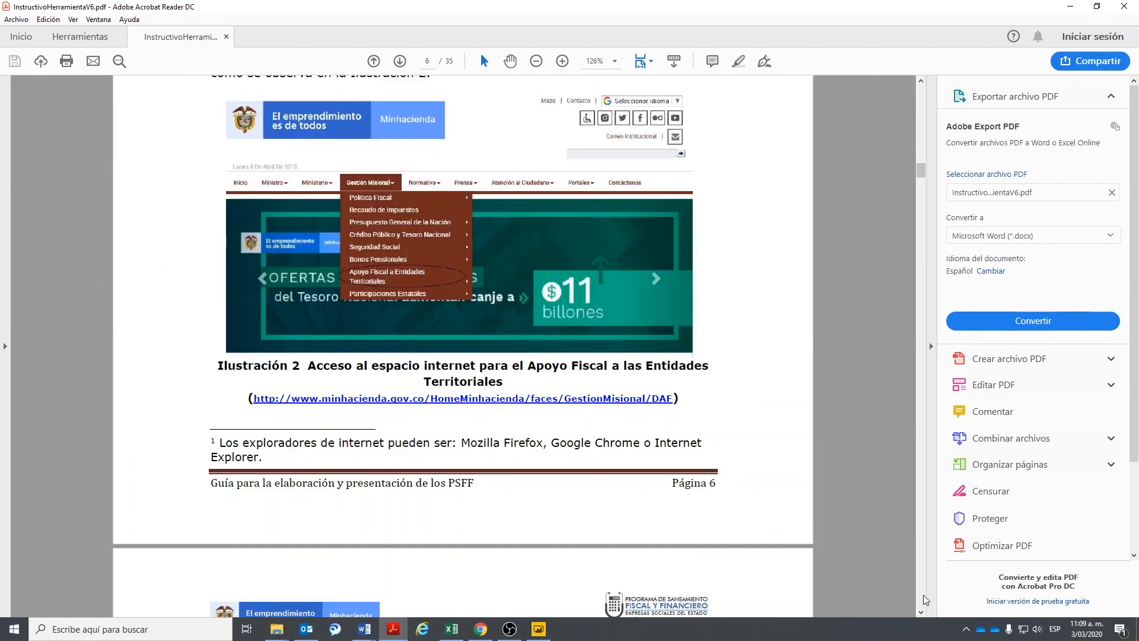
{"action": "scroll", "coordinate": [924, 599], "scroll_direction": "down", "scroll_amount": 15}
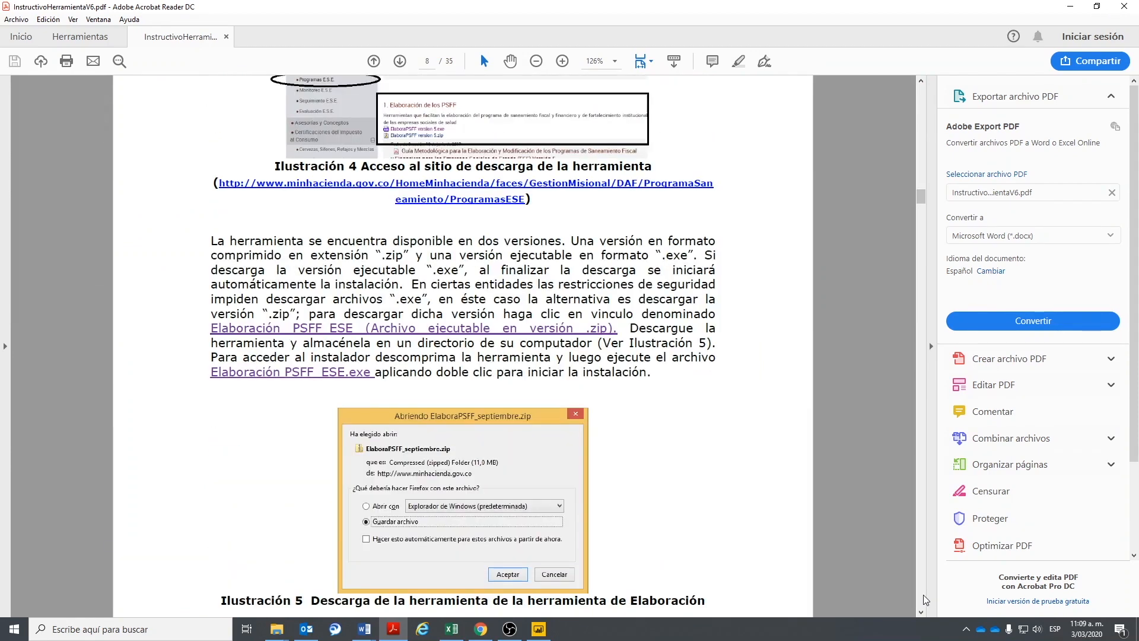
{"action": "scroll", "coordinate": [923, 600], "scroll_direction": "down", "scroll_amount": 20}
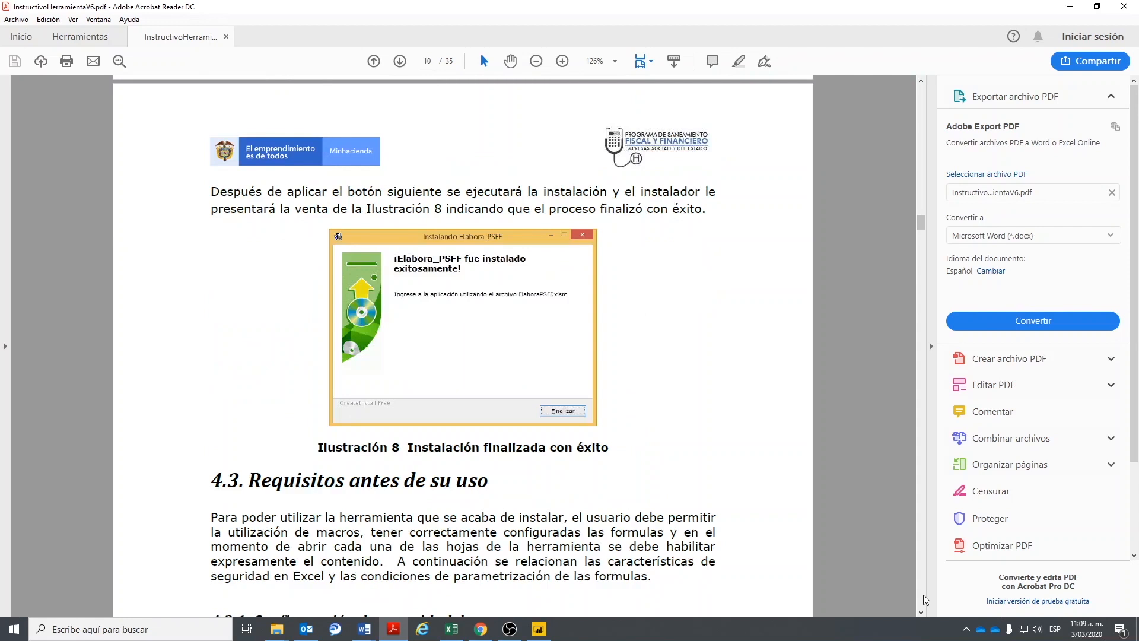
{"action": "scroll", "coordinate": [924, 599], "scroll_direction": "down", "scroll_amount": 15}
{"action": "scroll", "coordinate": [227, 175], "scroll_direction": "up", "scroll_amount": 4}
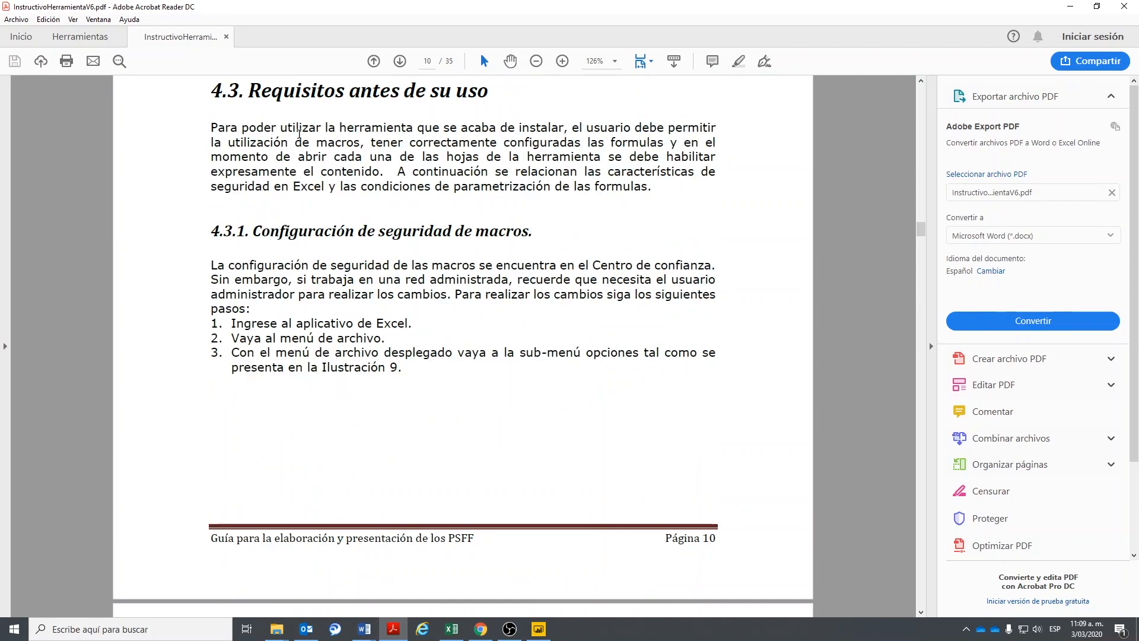
- Read the file-menu and Excel configuration steps through section 4.3.2, then close the guide
{"action": "left_click_drag", "start_coordinate": [263, 343], "coordinate": [454, 353]}
{"action": "scroll", "coordinate": [442, 397], "scroll_direction": "down", "scroll_amount": 10}
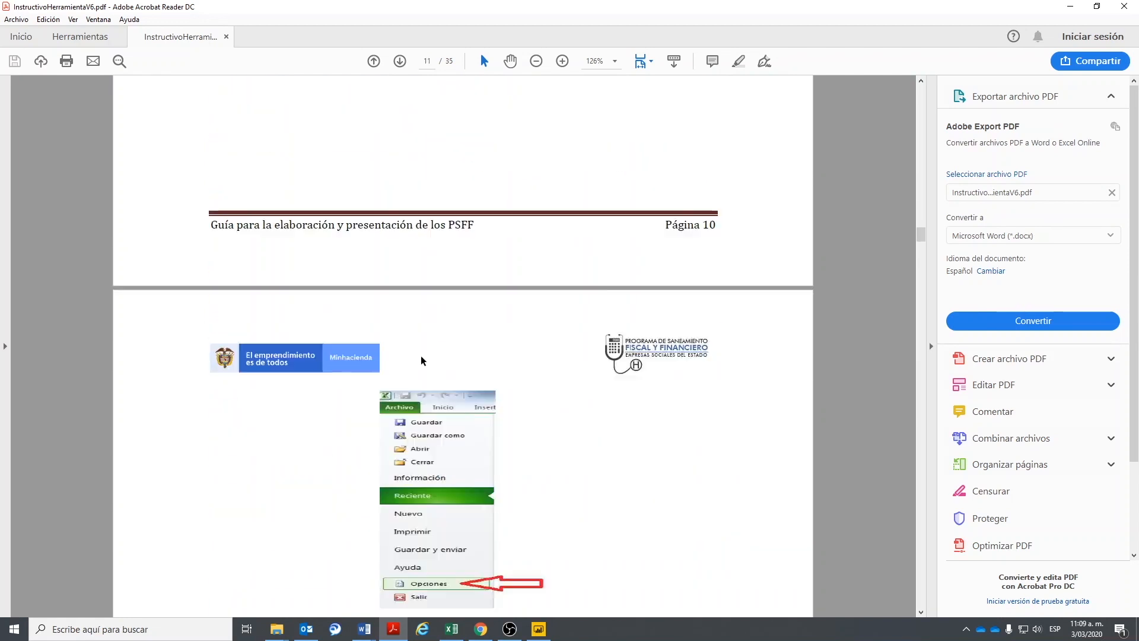
{"action": "scroll", "coordinate": [442, 396], "scroll_direction": "down", "scroll_amount": 5}
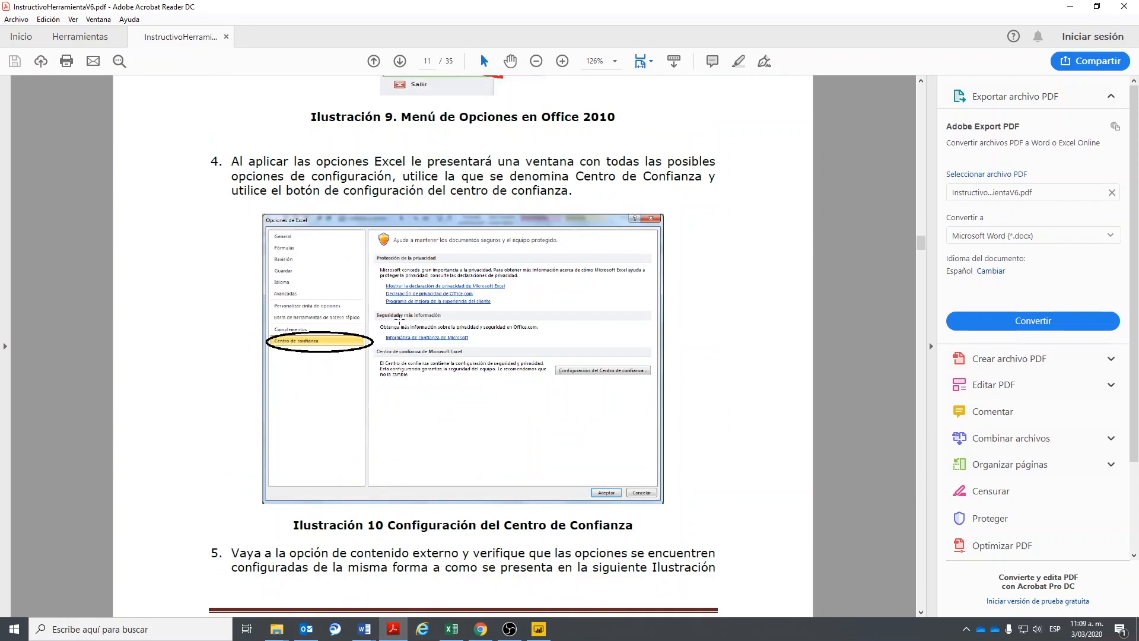
{"action": "scroll", "coordinate": [448, 416], "scroll_direction": "down", "scroll_amount": 8}
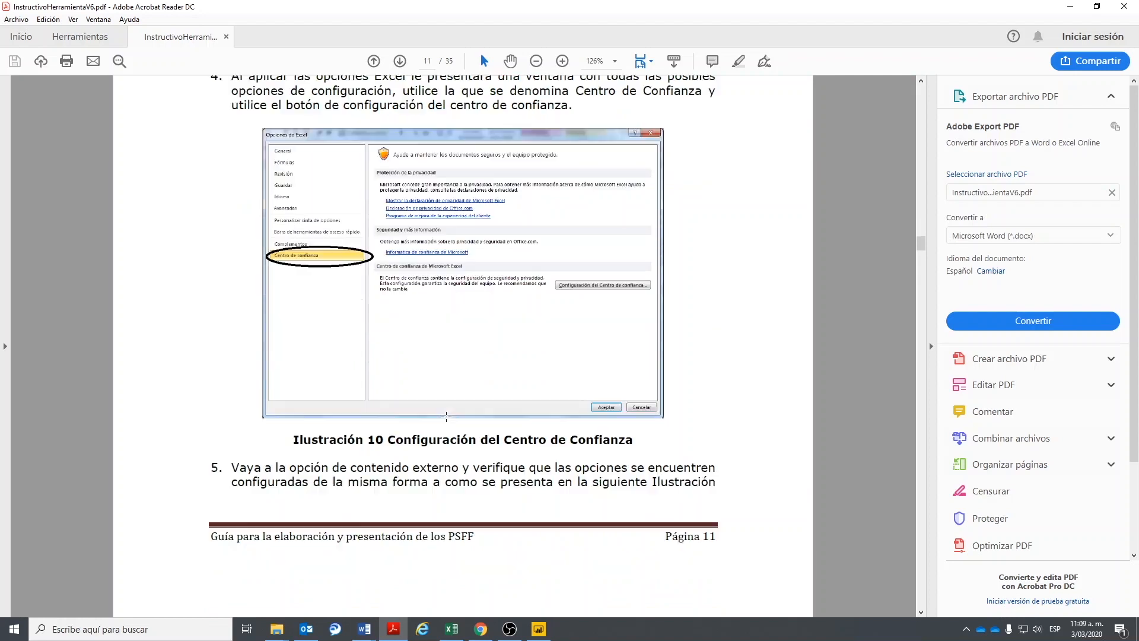
{"action": "scroll", "coordinate": [469, 456], "scroll_direction": "down", "scroll_amount": 3}
{"action": "scroll", "coordinate": [328, 315], "scroll_direction": "down", "scroll_amount": 5}
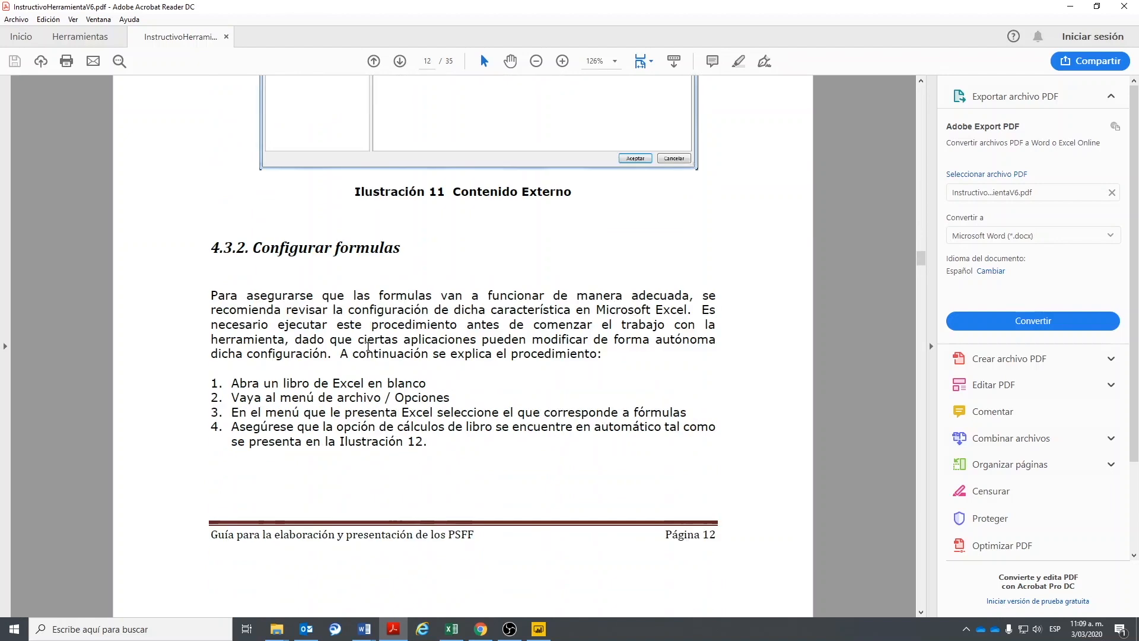
{"action": "left_click_drag", "start_coordinate": [236, 261], "coordinate": [420, 246]}
{"action": "left_click_drag", "start_coordinate": [341, 357], "coordinate": [383, 429]}
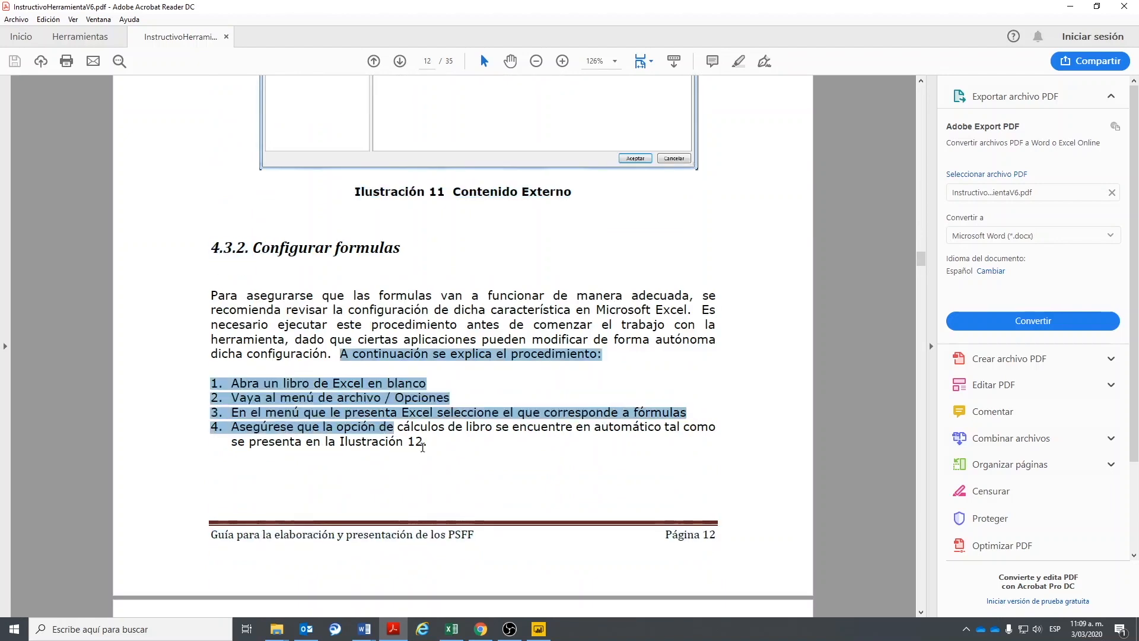
{"action": "scroll", "coordinate": [423, 450], "scroll_direction": "down", "scroll_amount": 2}
{"action": "left_click", "coordinate": [369, 270]}
{"action": "double_click", "coordinate": [371, 270]}
{"action": "left_click_drag", "start_coordinate": [348, 197], "coordinate": [664, 212]}
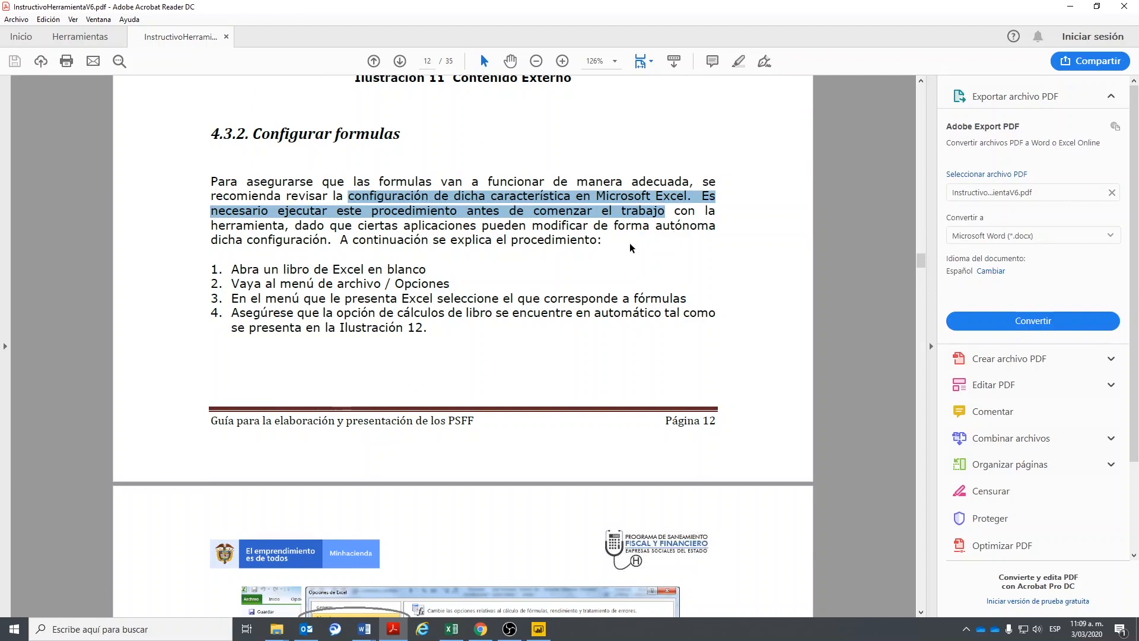
{"action": "scroll", "coordinate": [590, 281], "scroll_direction": "down", "scroll_amount": 3}
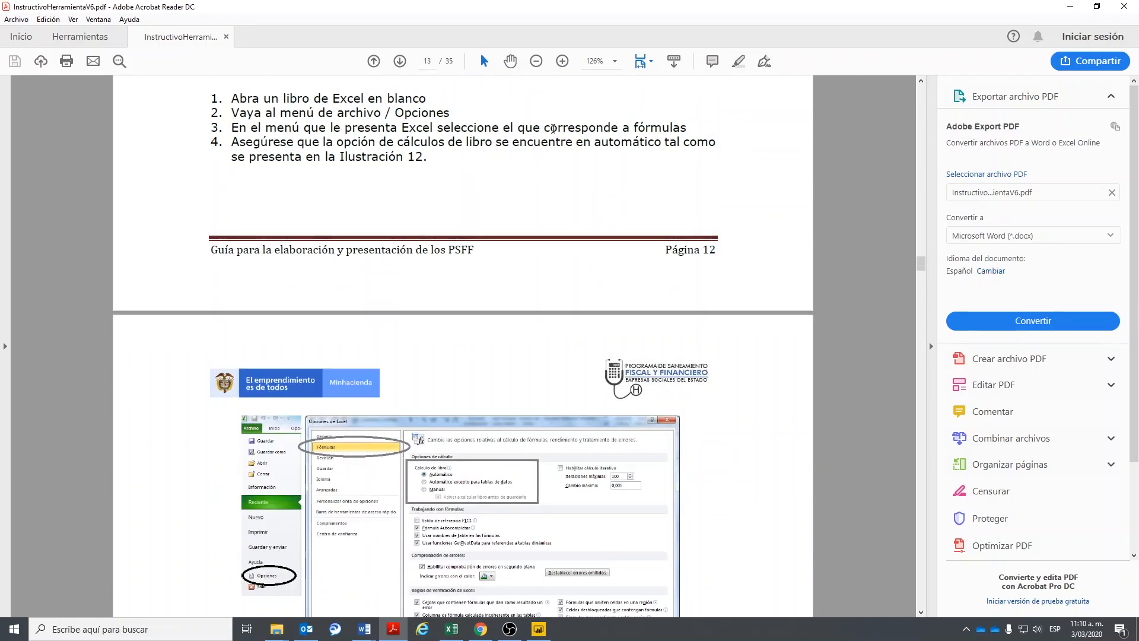
{"action": "left_click", "coordinate": [226, 37]}
- Close Acrobat Reader and open the Tutoriales folder from the ElaboraPSFF workbook
{"action": "left_click", "coordinate": [1124, 6]}
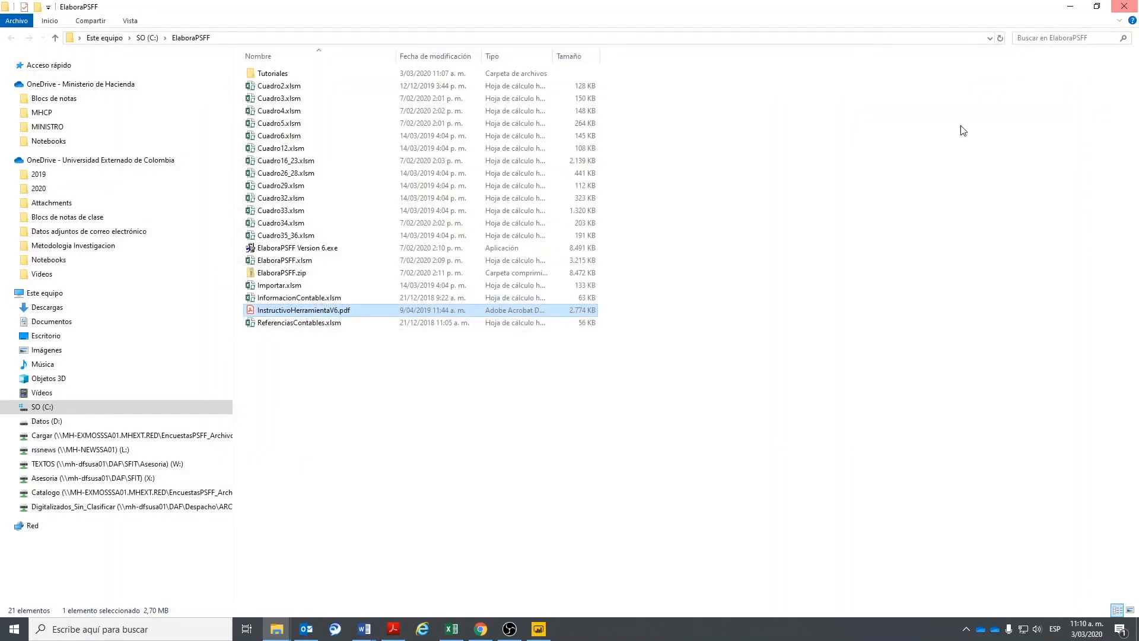
{"action": "left_click", "coordinate": [452, 630]}
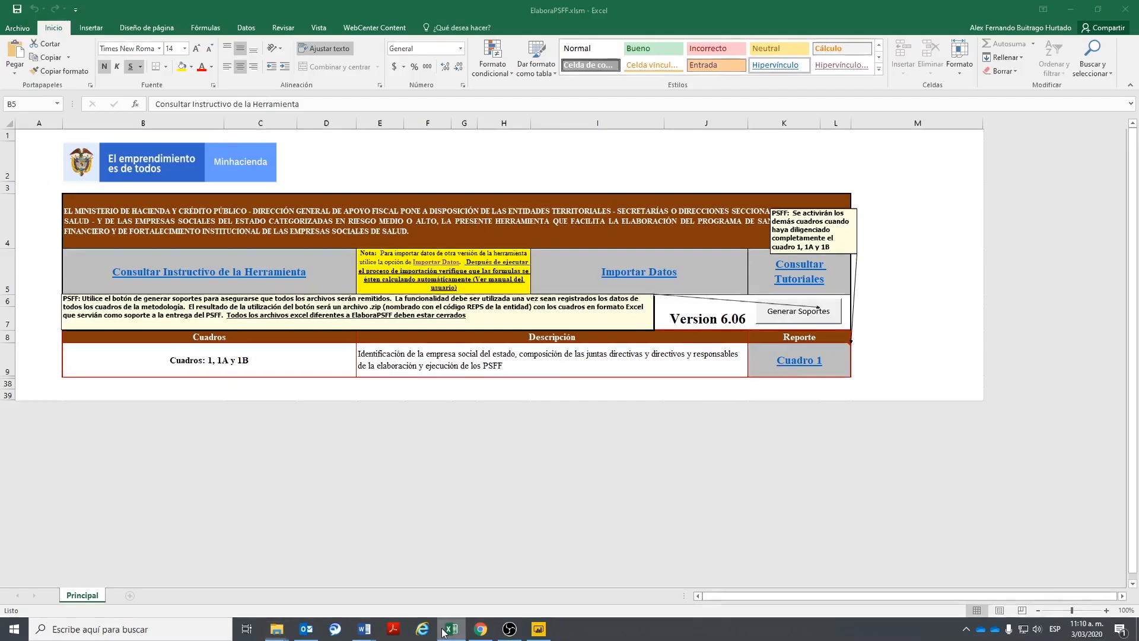
{"action": "left_click", "coordinate": [796, 264]}
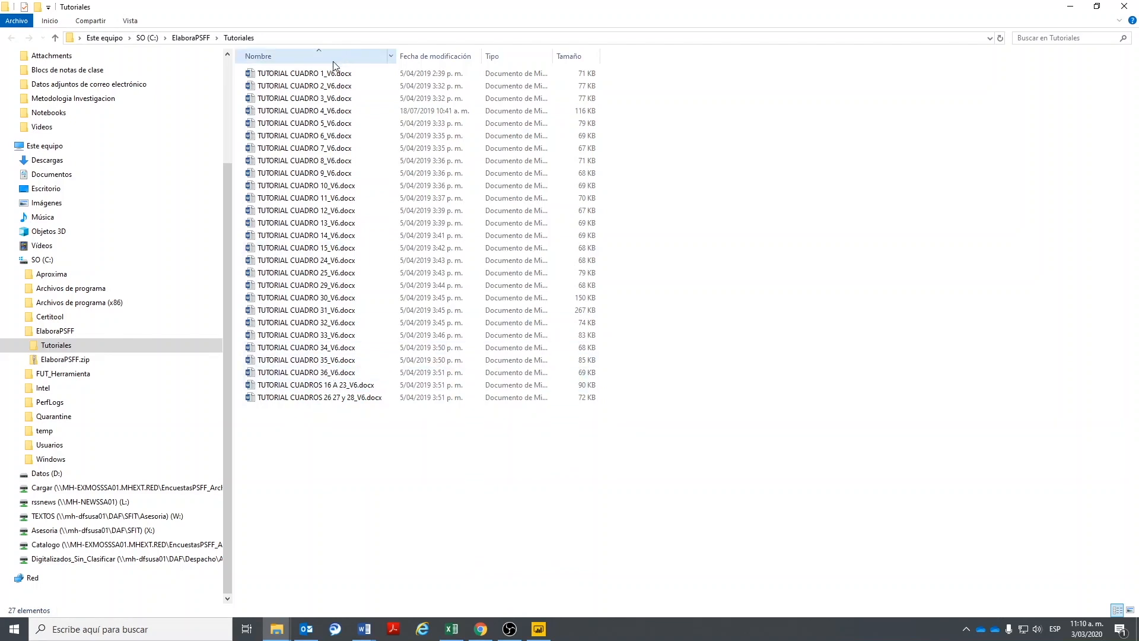
- Skim TUTORIAL CUADRO 1_V6.docx, close it, and return to the ElaboraPSFF workbook
{"action": "left_click", "coordinate": [308, 74]}
{"action": "double_click", "coordinate": [309, 74]}
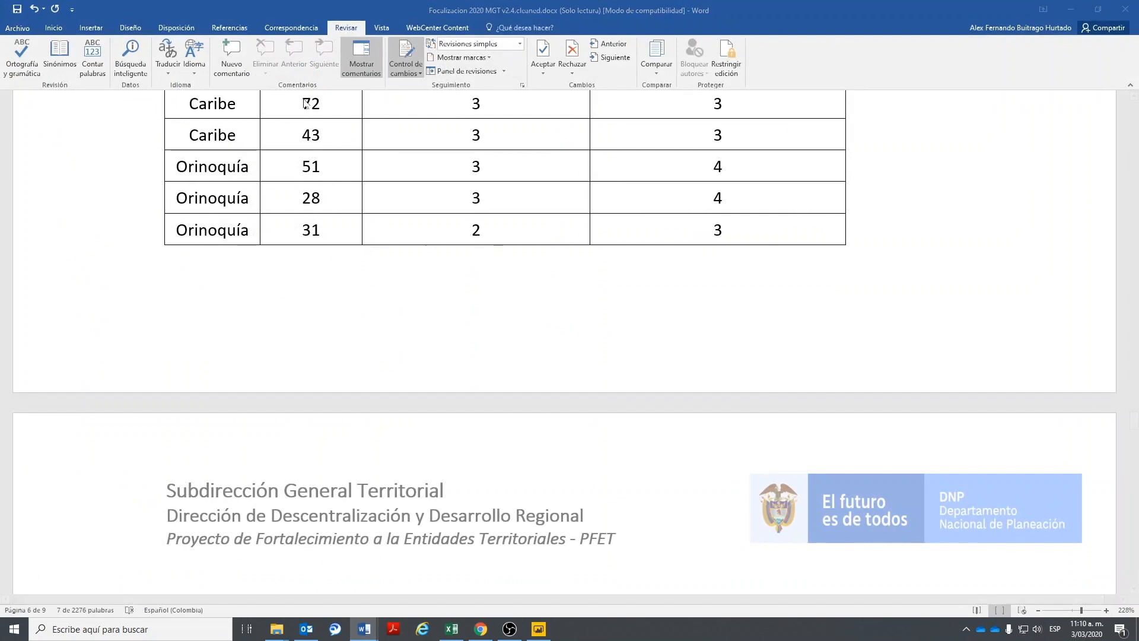
{"action": "scroll", "coordinate": [150, 476], "scroll_direction": "down", "scroll_amount": 3}
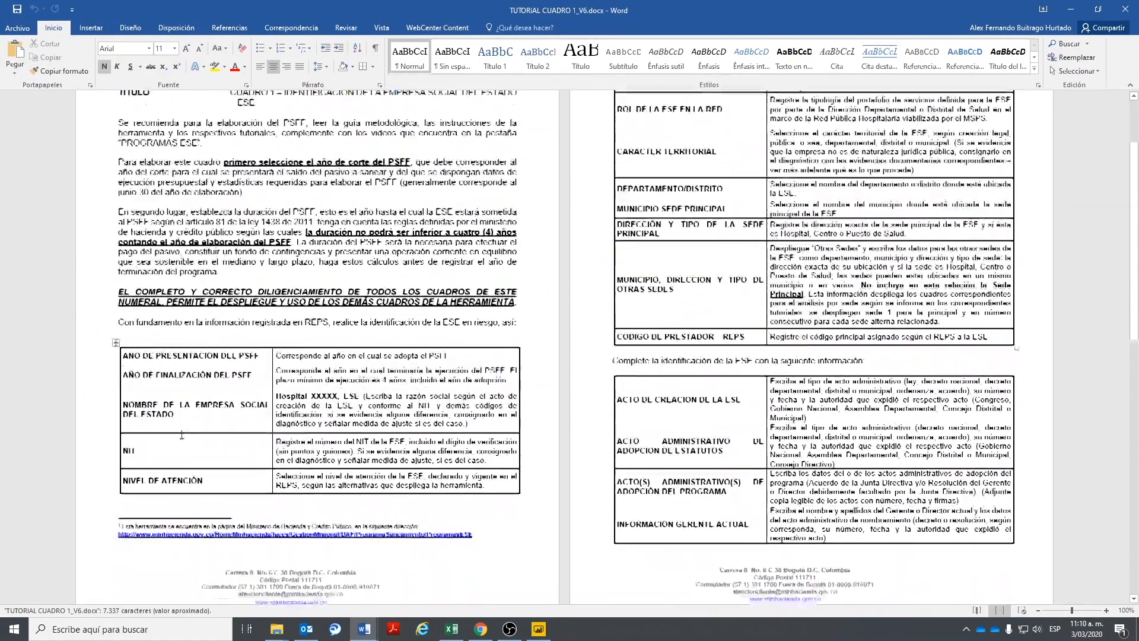
{"action": "scroll", "coordinate": [918, 287], "scroll_direction": "up", "scroll_amount": 1}
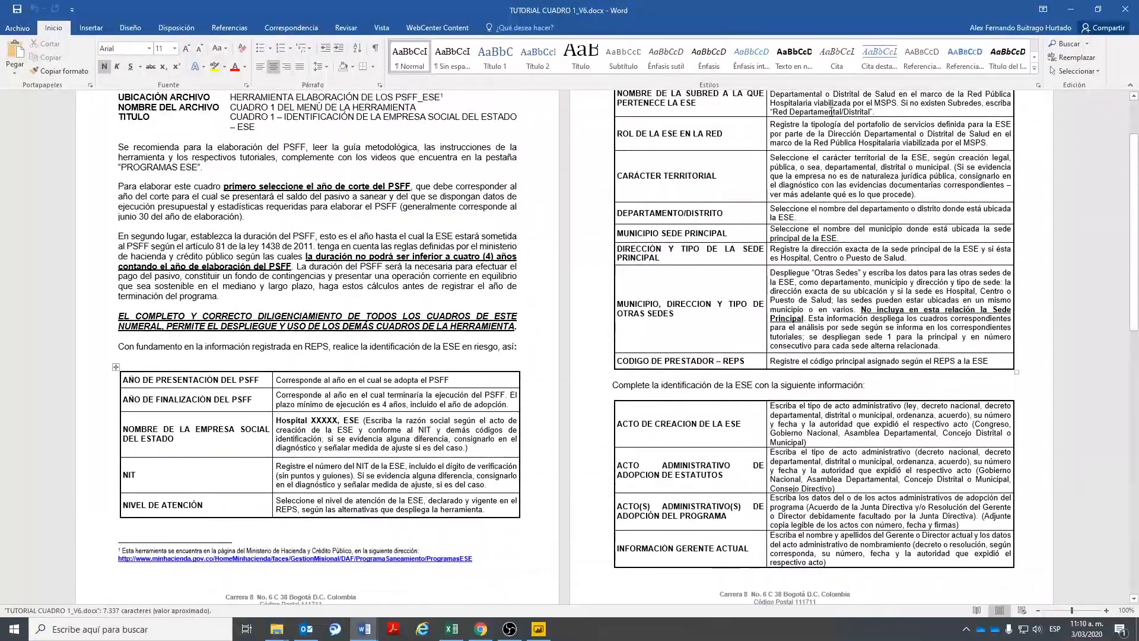
{"action": "left_click", "coordinate": [1127, 8]}
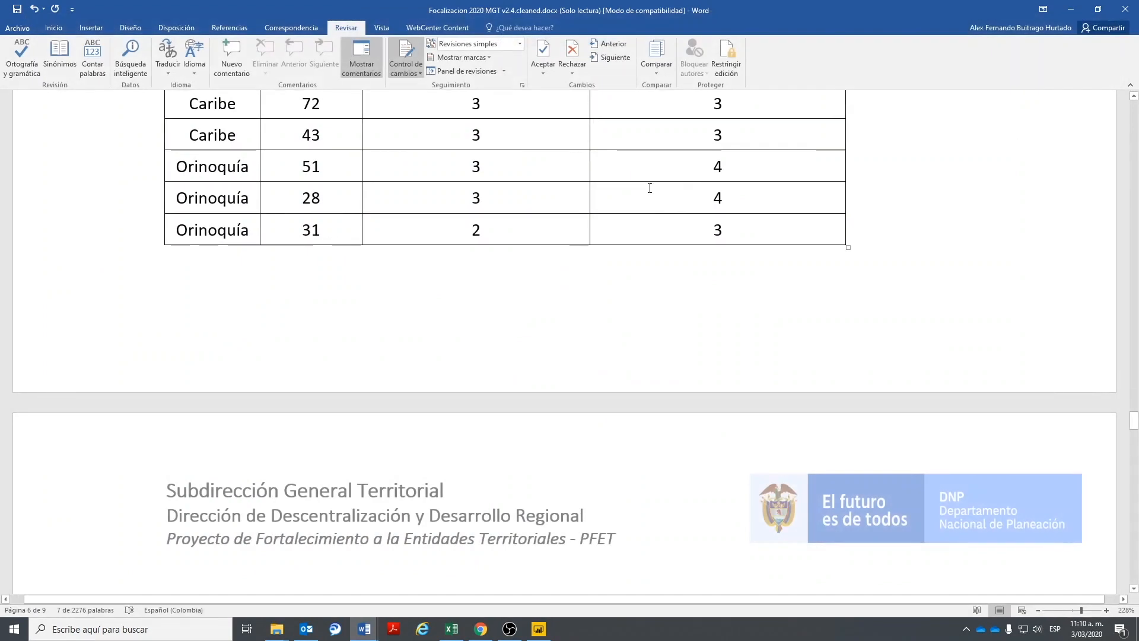
{"action": "left_click", "coordinate": [452, 629]}
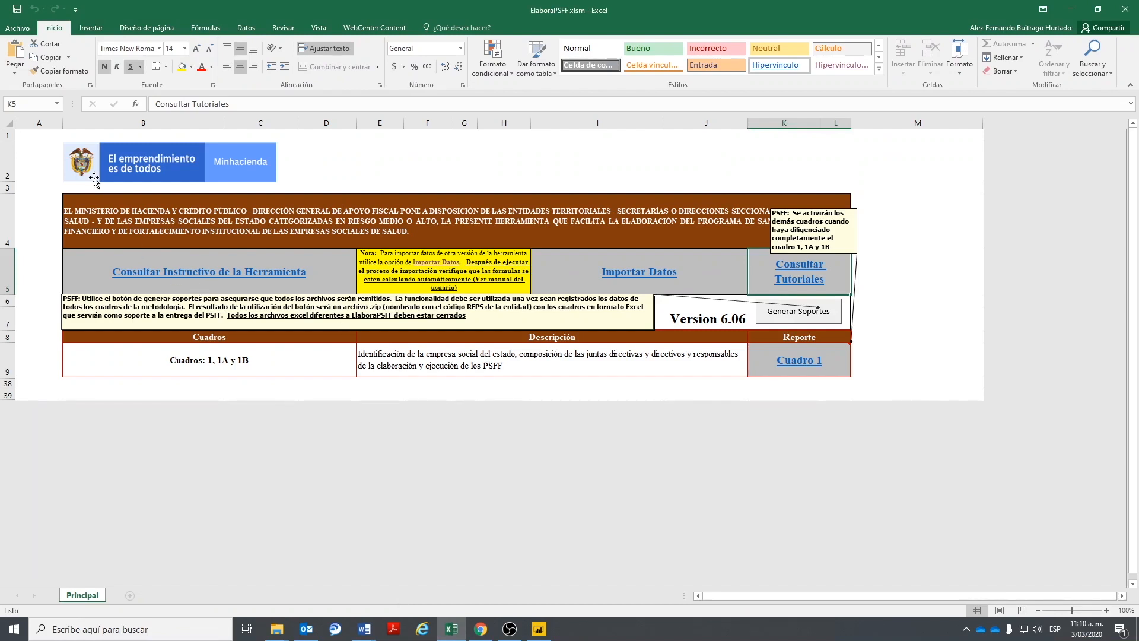
- In the Trust Center, choose Habilitar todas las macros and trust VBA project object model access
{"action": "left_click", "coordinate": [17, 28]}
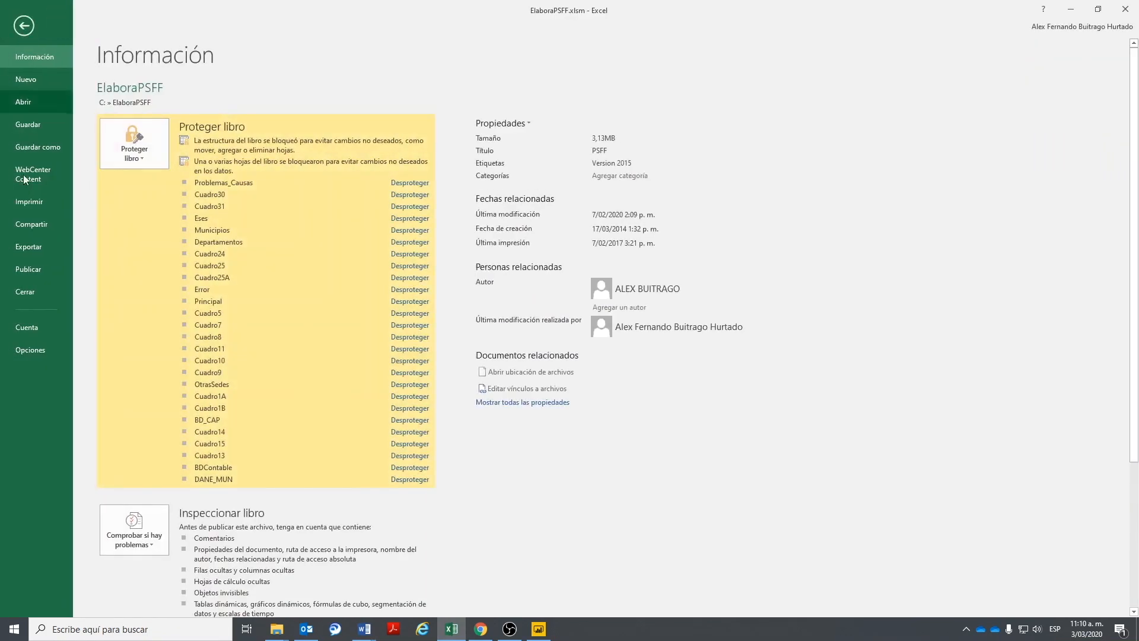
{"action": "left_click", "coordinate": [29, 350]}
{"action": "left_click", "coordinate": [376, 288]}
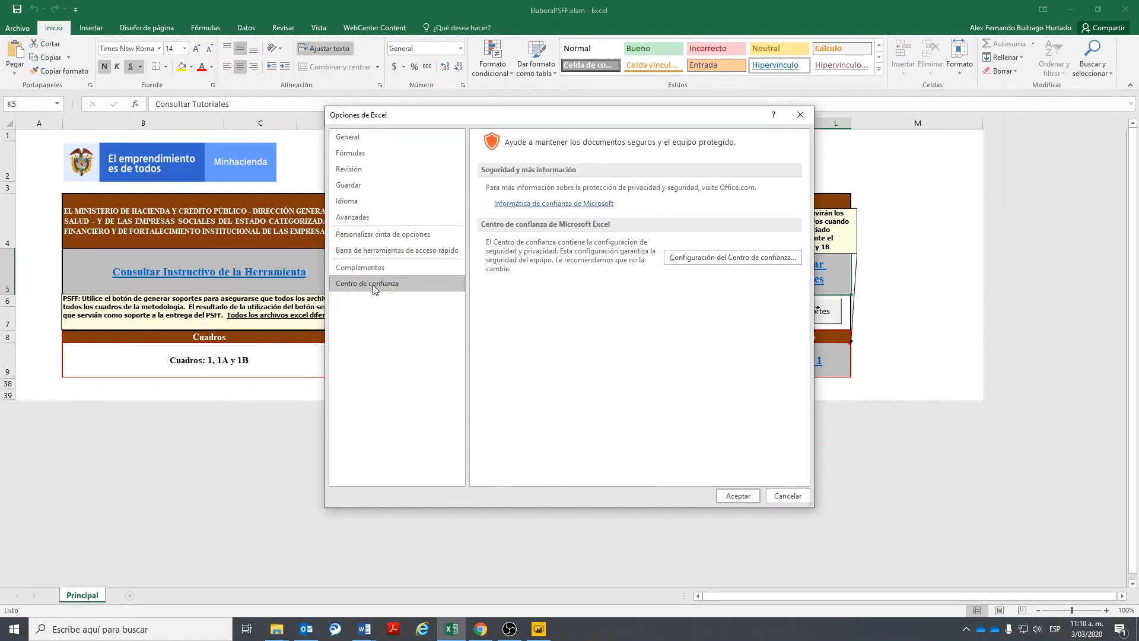
{"action": "left_click", "coordinate": [749, 261]}
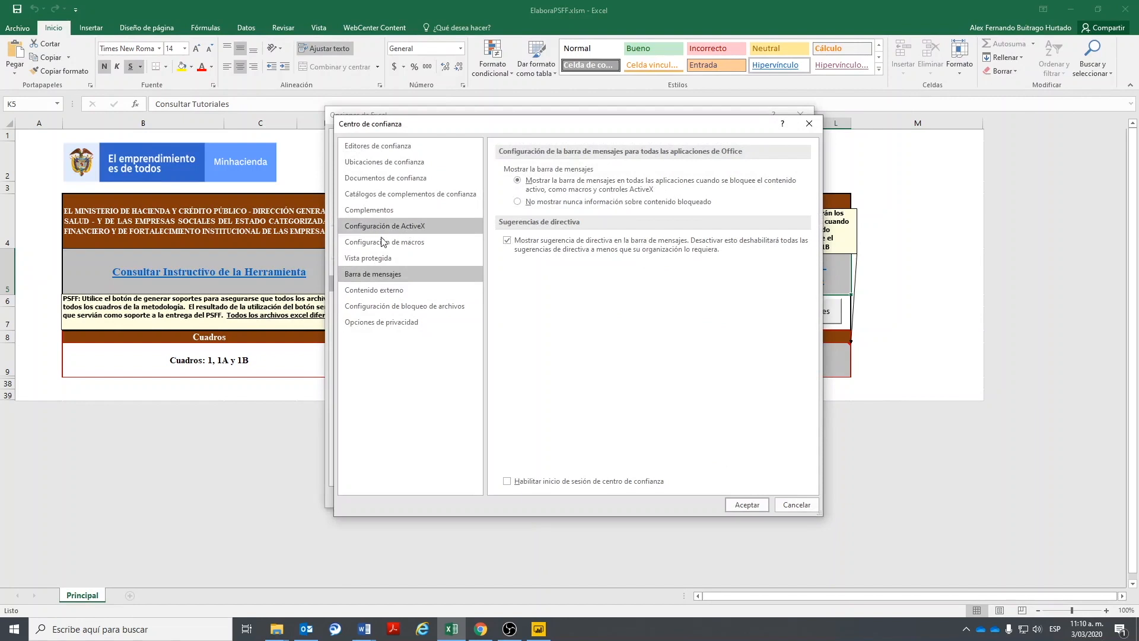
{"action": "left_click", "coordinate": [374, 322]}
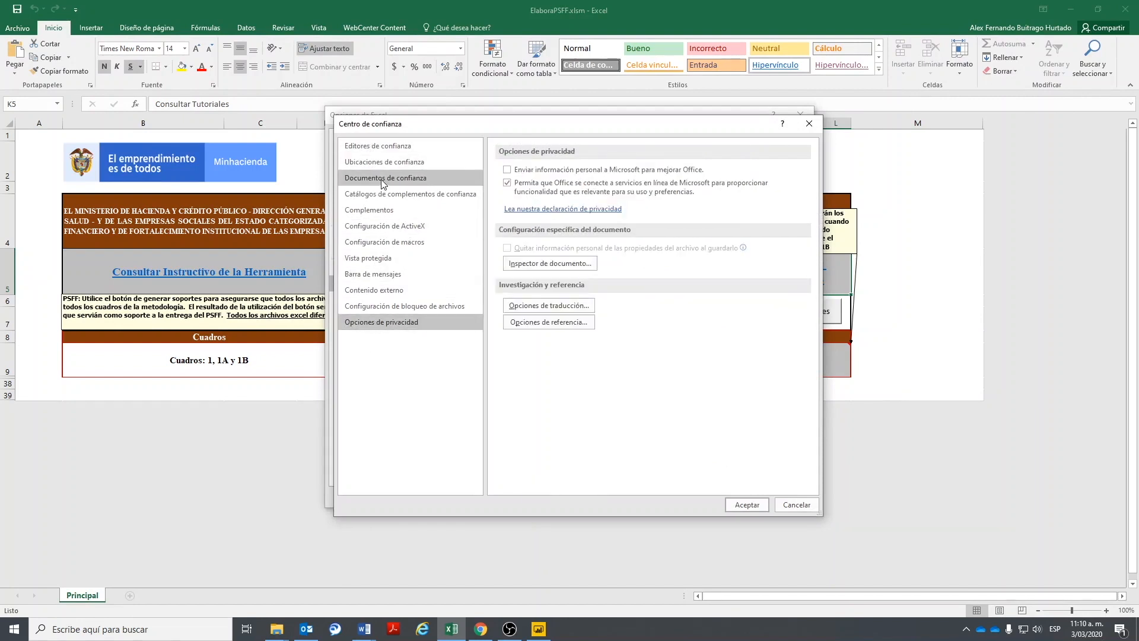
{"action": "left_click", "coordinate": [439, 242]}
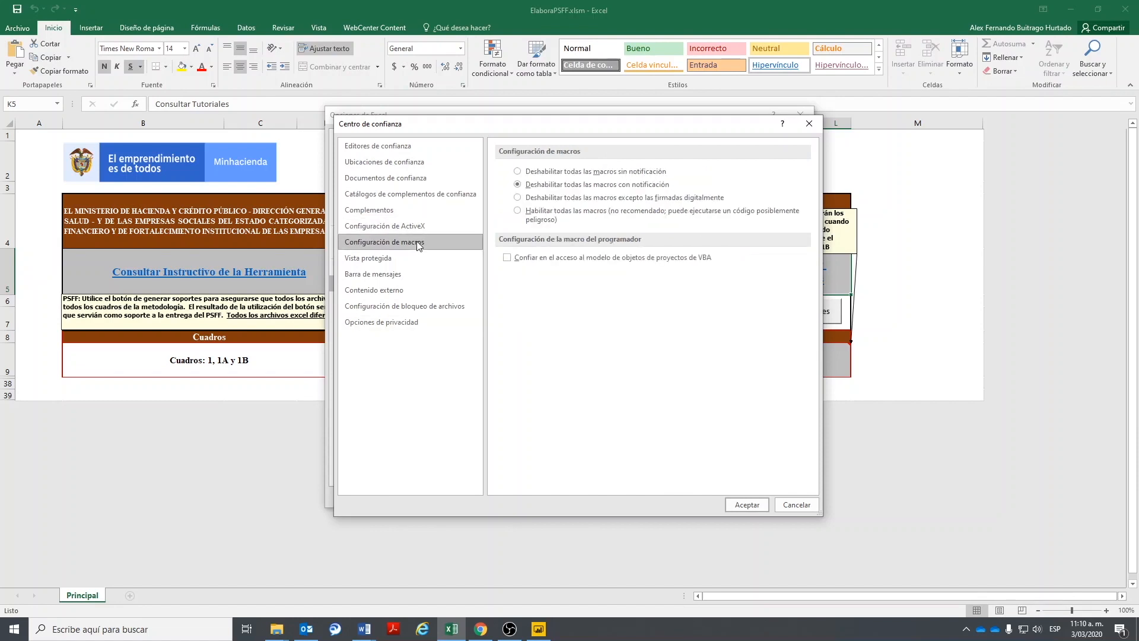
{"action": "left_click", "coordinate": [519, 211]}
{"action": "left_click", "coordinate": [507, 258]}
{"action": "left_click", "coordinate": [746, 505]}
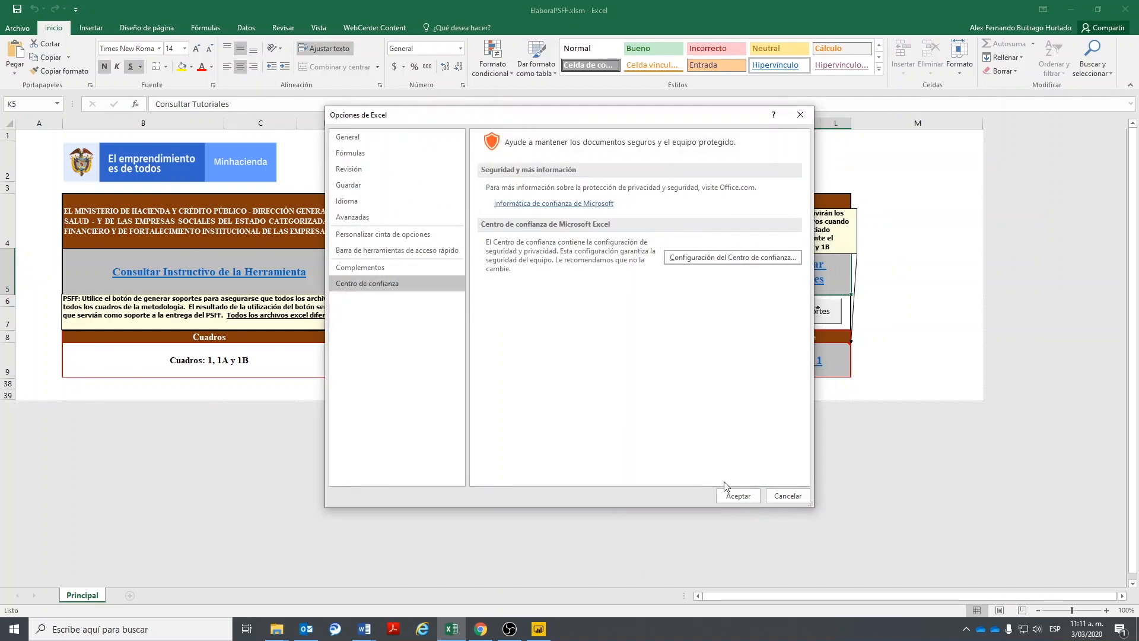
{"action": "left_click", "coordinate": [739, 497]}
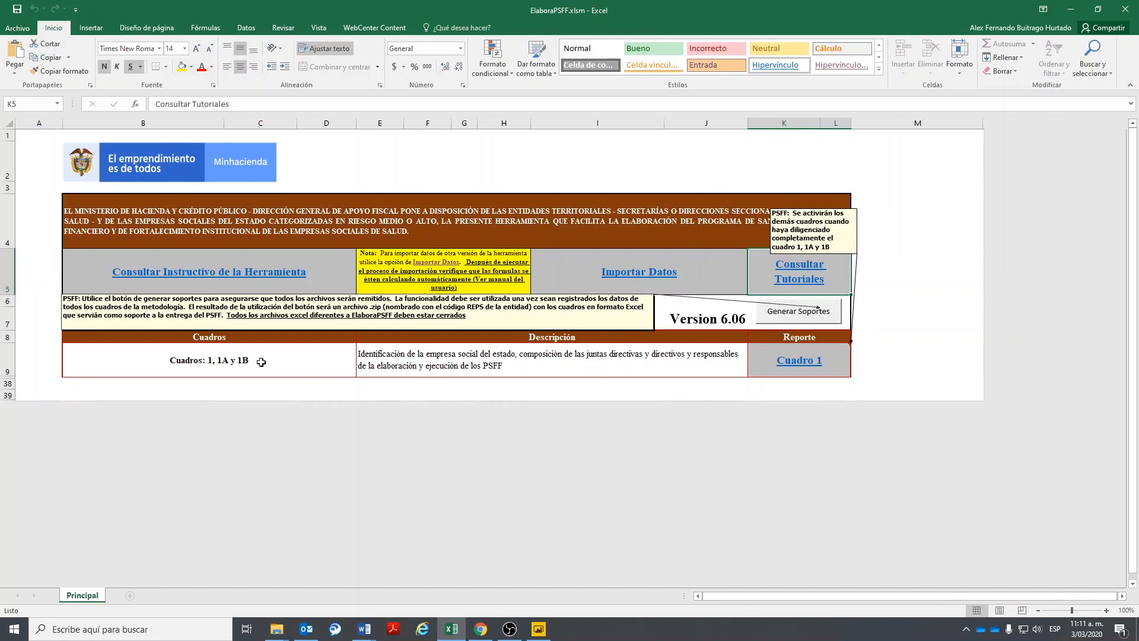
- Open the Cuadro 1 form from the Cuadros: 1, 1A y 1B row
{"action": "left_click", "coordinate": [200, 359]}
{"action": "left_click", "coordinate": [437, 356]}
{"action": "left_click", "coordinate": [200, 354]}
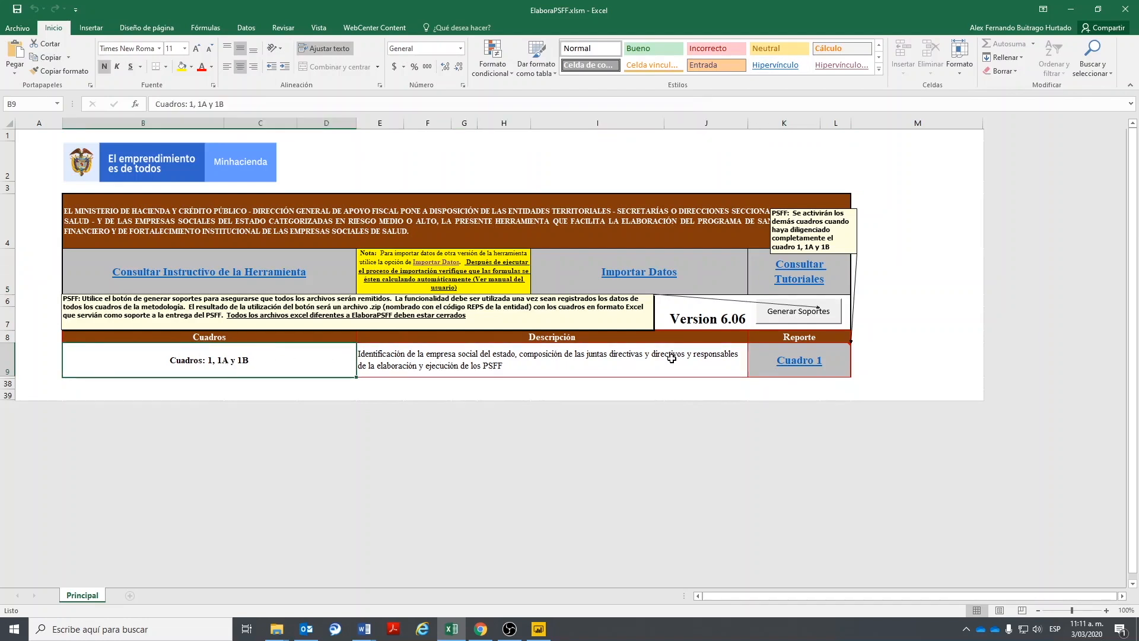
{"action": "left_click", "coordinate": [796, 362]}
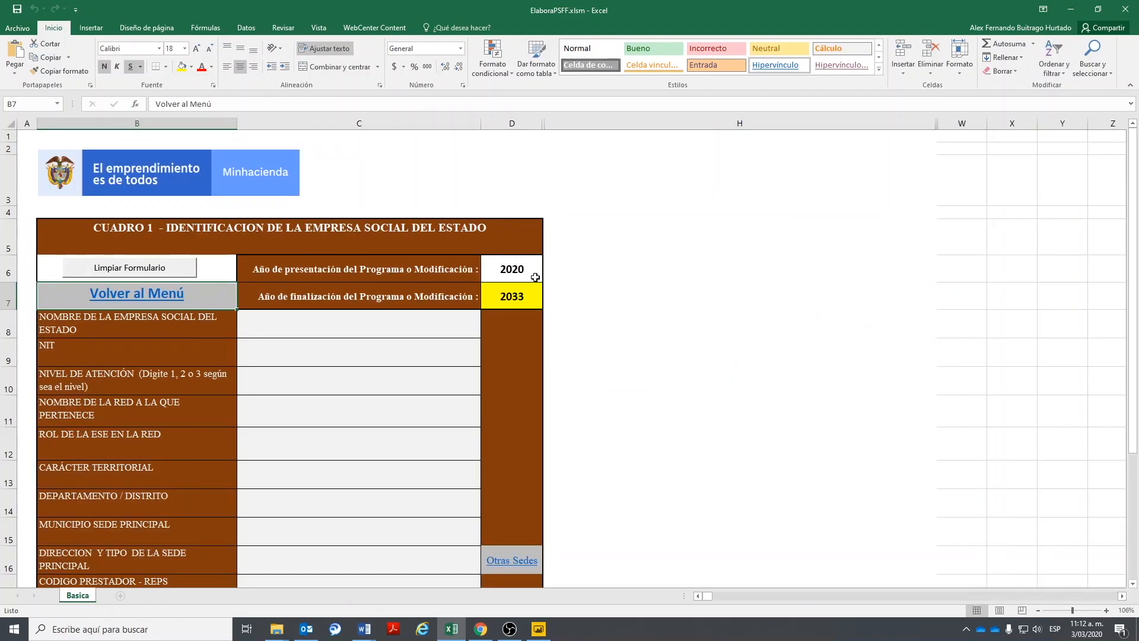
- Check the preset fields: presentation year 2020, cut-off Diciembre 2019, end year 2033
{"action": "left_click", "coordinate": [514, 272]}
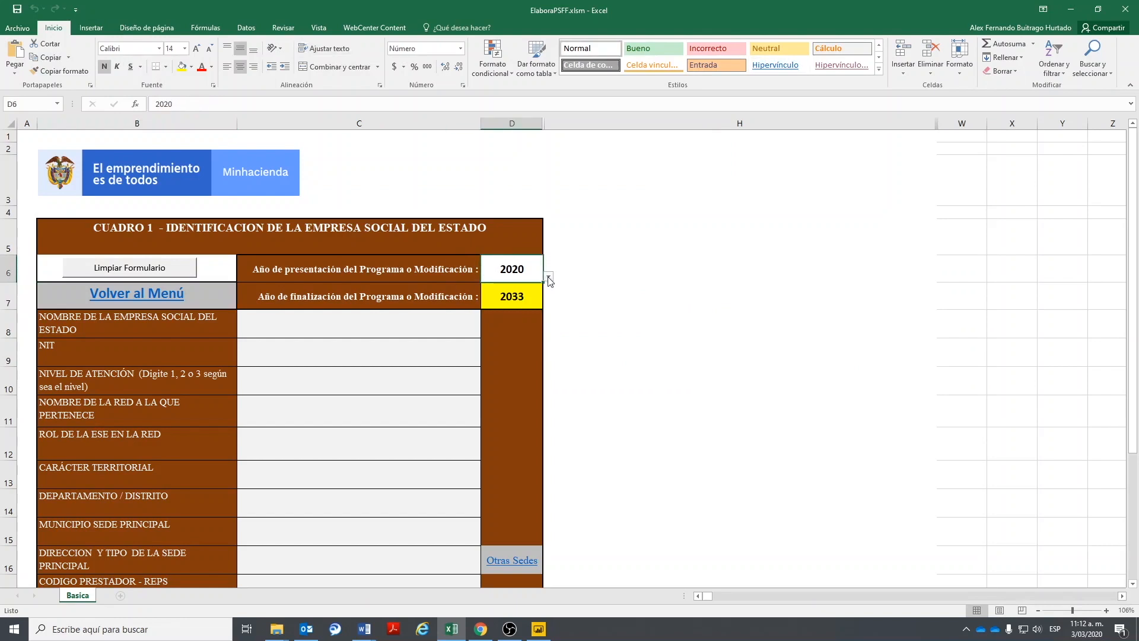
{"action": "scroll", "coordinate": [751, 371], "scroll_direction": "down", "scroll_amount": 7}
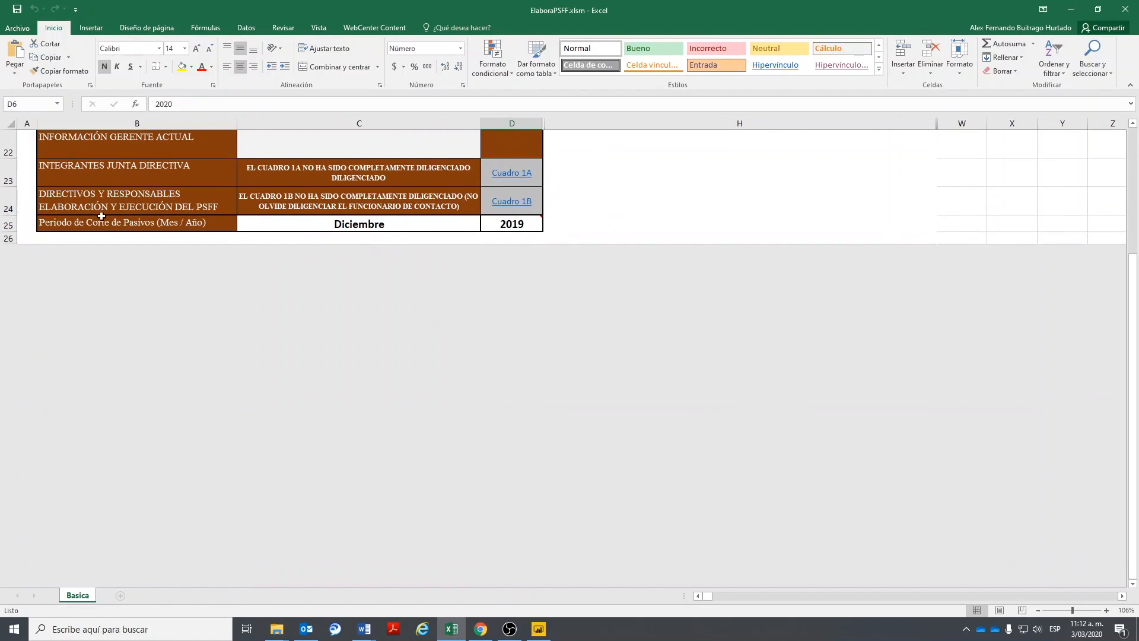
{"action": "left_click", "coordinate": [292, 225]}
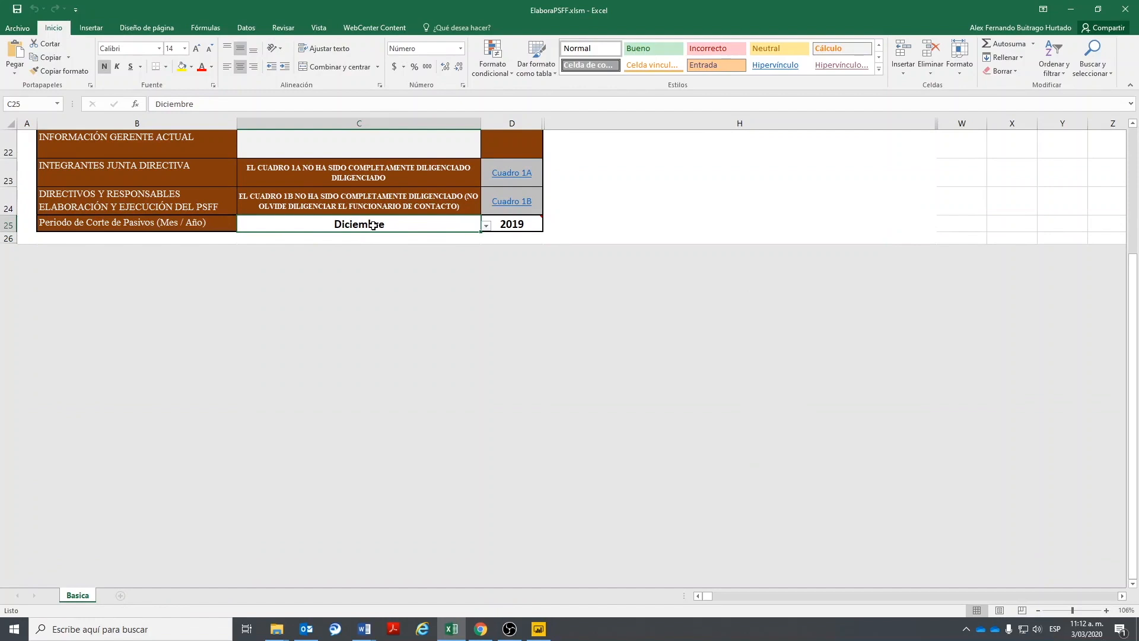
{"action": "left_click", "coordinate": [484, 218]}
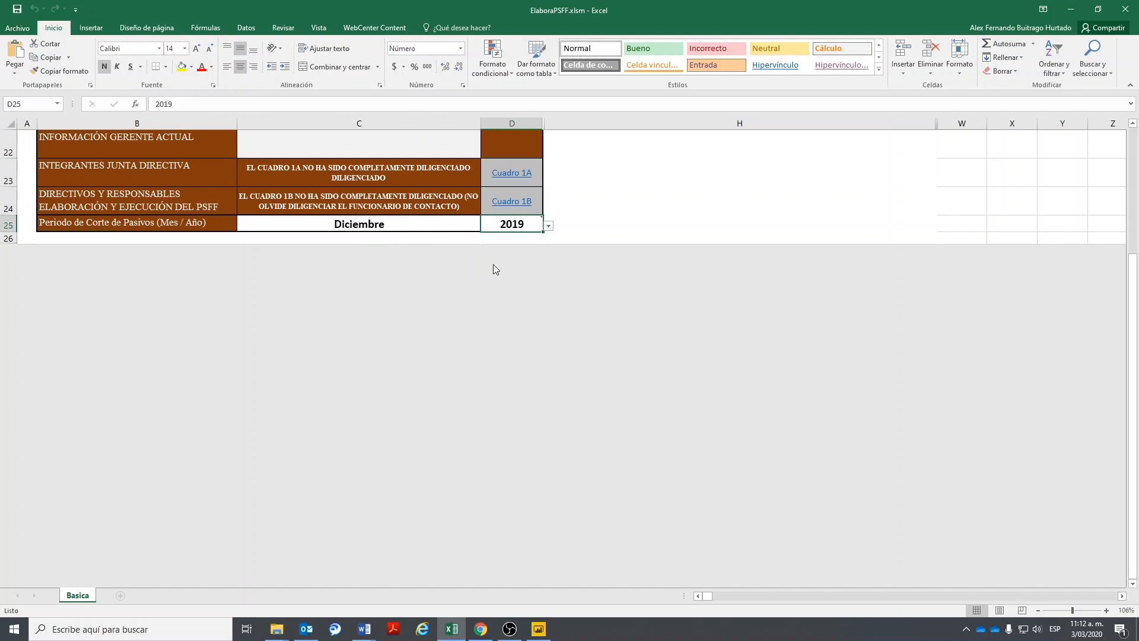
{"action": "scroll", "coordinate": [493, 267], "scroll_direction": "up", "scroll_amount": 6}
{"action": "left_click", "coordinate": [508, 191]}
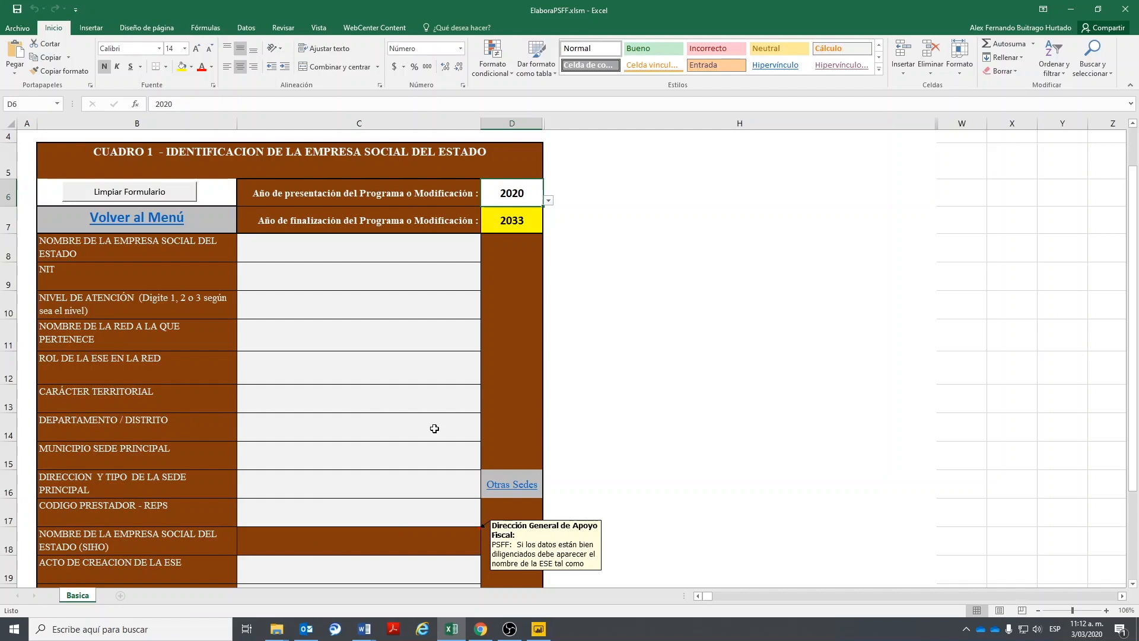
{"action": "left_click", "coordinate": [501, 220]}
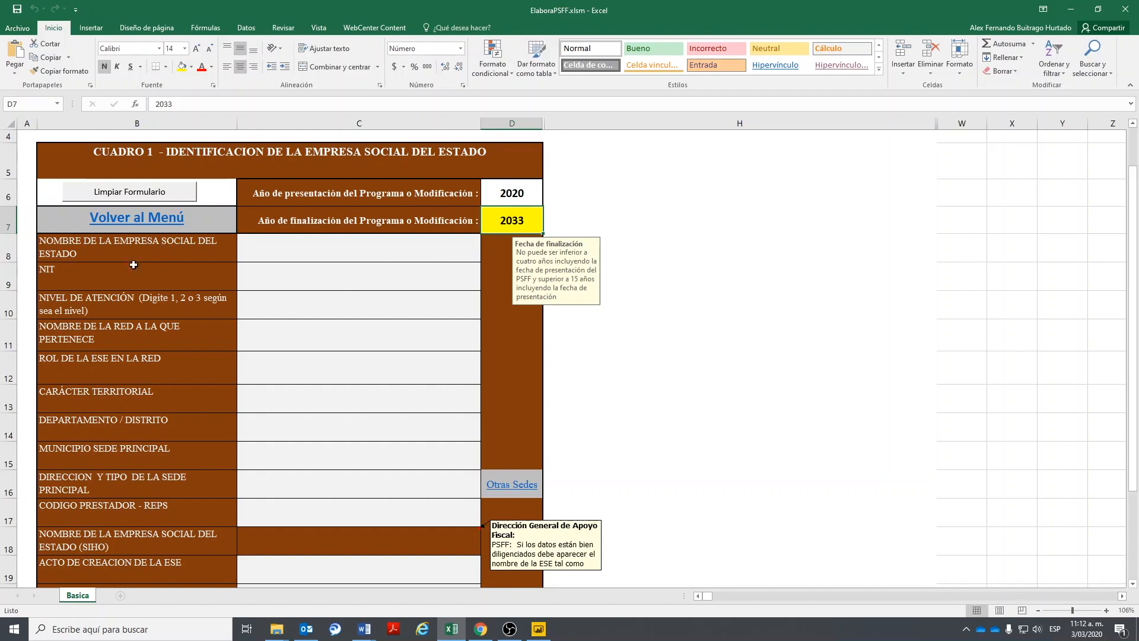
- Enter HOSPITAL NUESTRA SEÑORA DEL ROSARIO in C8 and a valid NIT in C9
{"action": "left_click", "coordinate": [272, 244]}
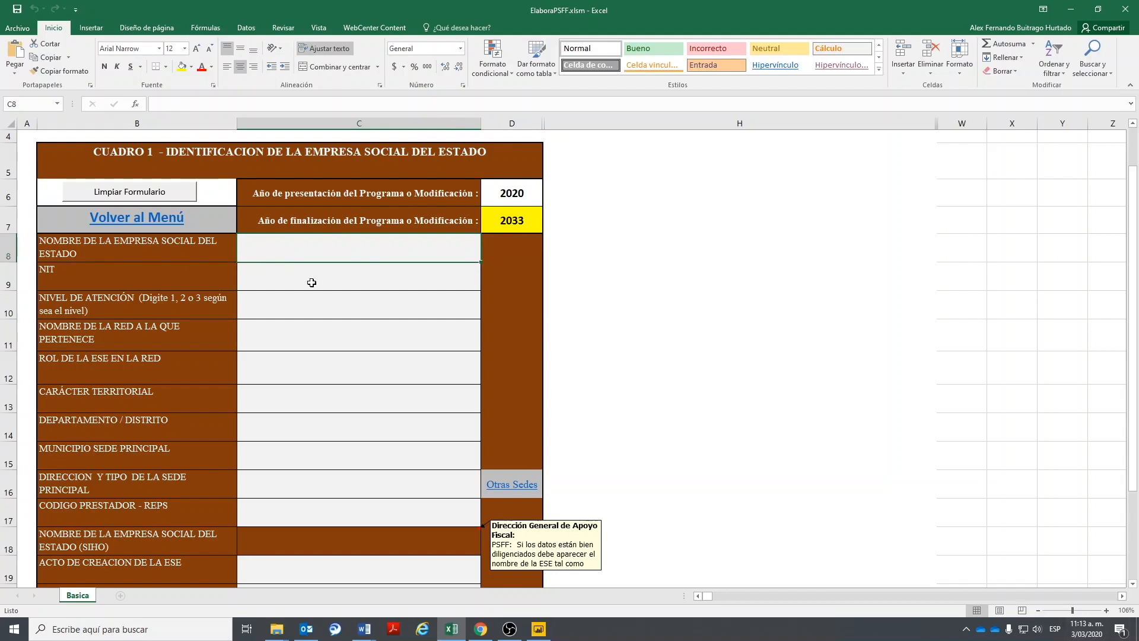
{"action": "type", "text": "h"}
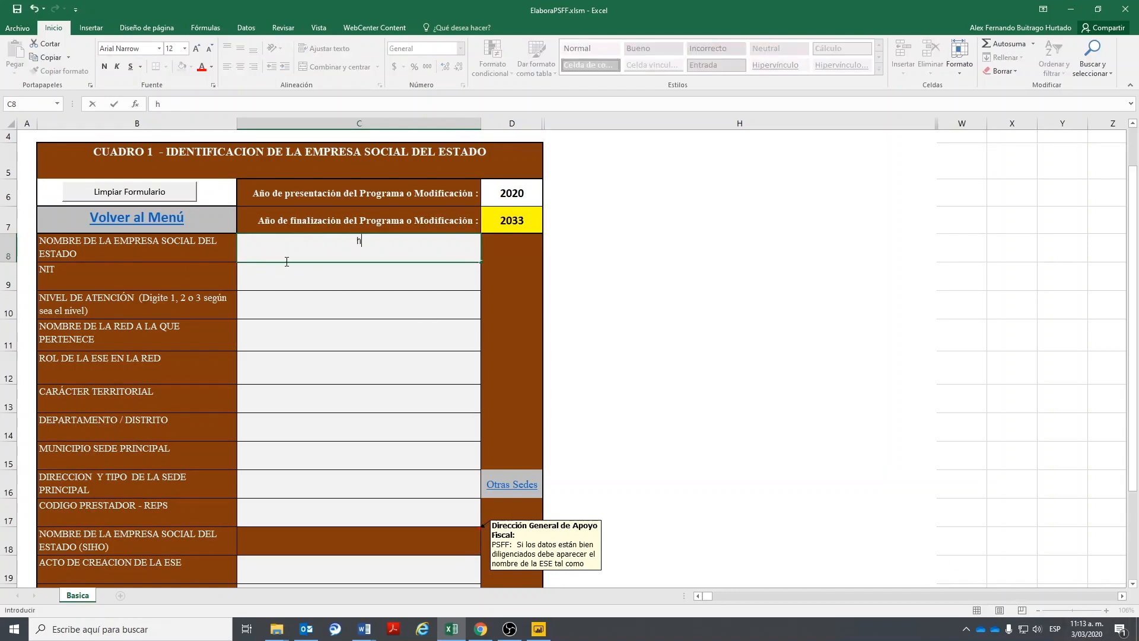
{"action": "type", "text": "hos"}
{"action": "key", "text": "BackSpace"}
{"action": "key", "text": "BackSpace"}
{"action": "key", "text": "BackSpace"}
{"action": "type", "text": "HOP"}
{"action": "type", "text": "P"}
{"action": "type", "text": "ITAL"}
{"action": "type", "text": " NUEST"}
{"action": "type", "text": "RA SEÑOAR"}
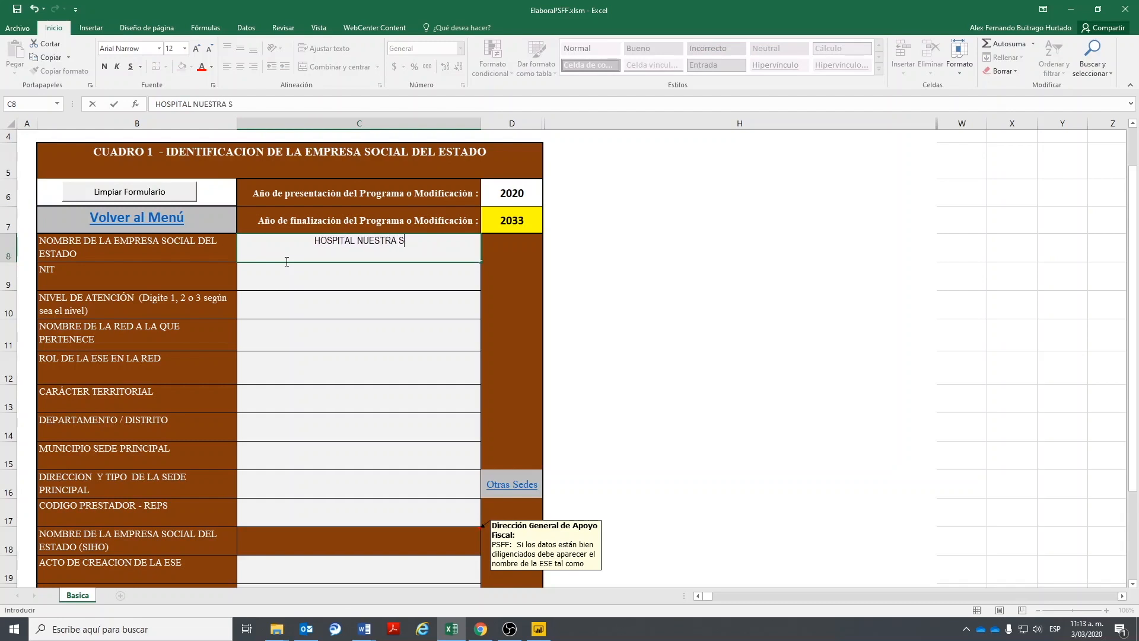
{"action": "key", "text": "BackSpace"}
{"action": "key", "text": "BackSpace"}
{"action": "type", "text": "RA DEL ROSARIO"}
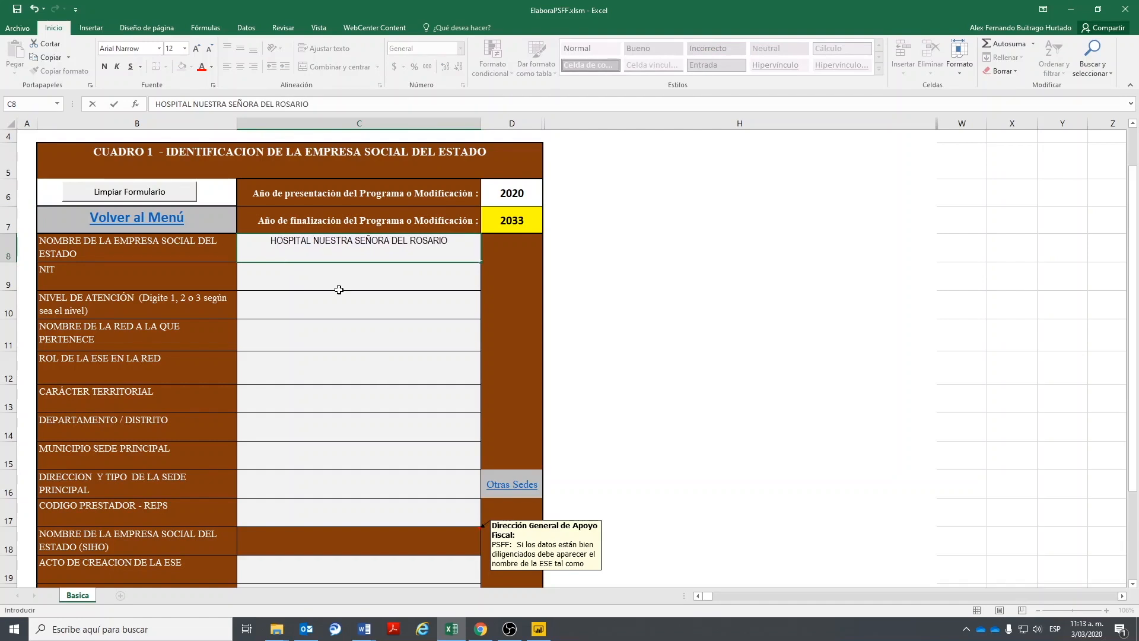
{"action": "left_click", "coordinate": [335, 284]}
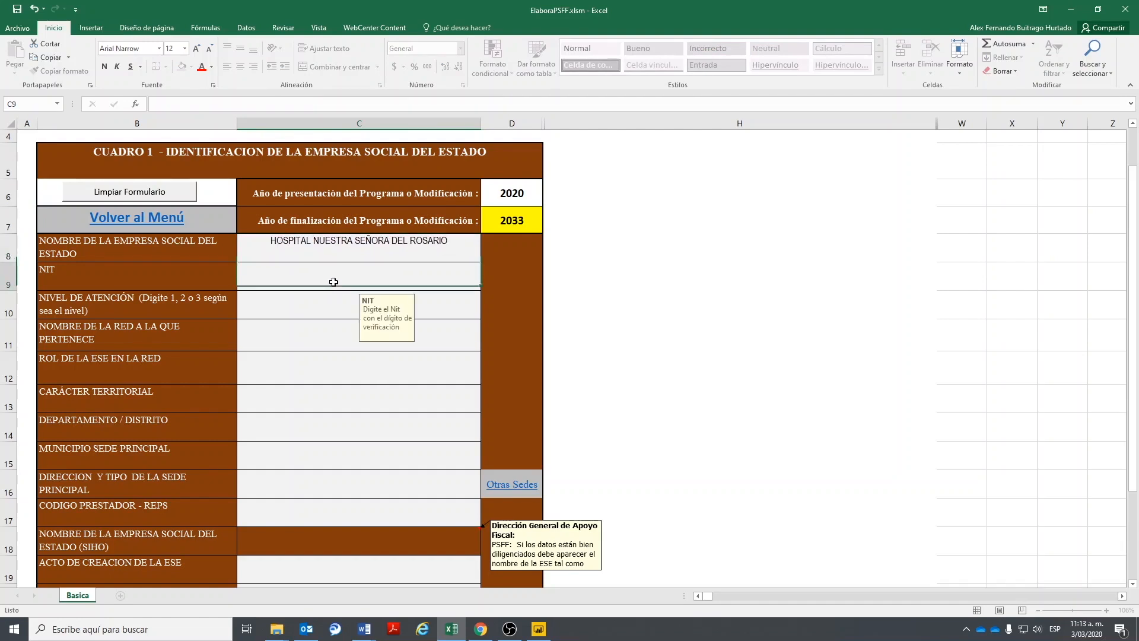
{"action": "type", "text": "02121"}
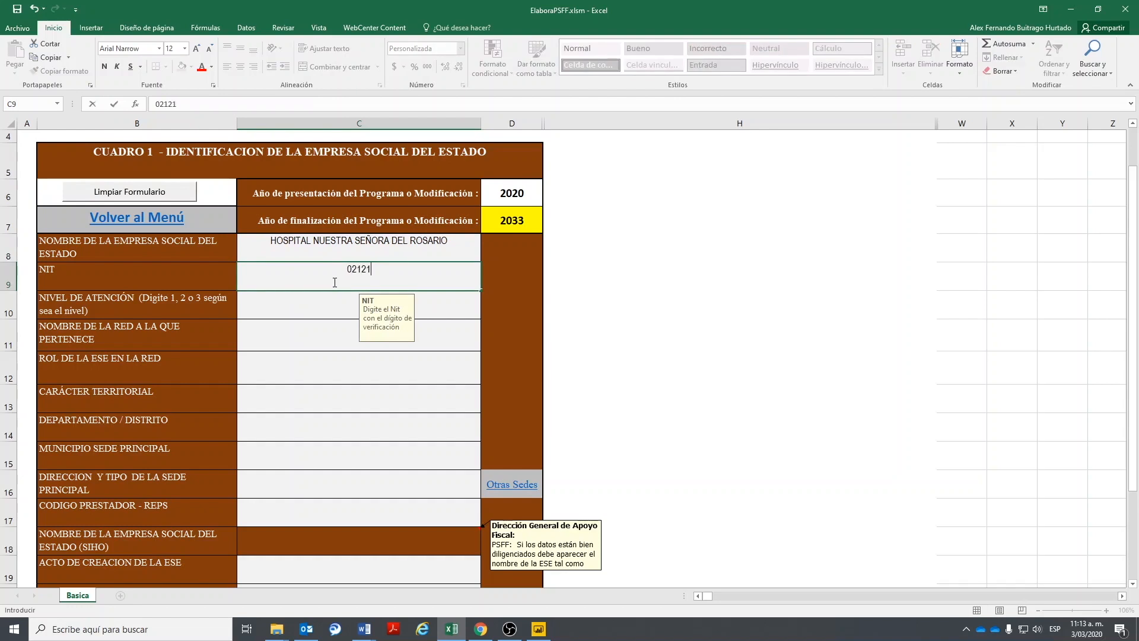
{"action": "type", "text": "21-545"}
{"action": "key", "text": "Return"}
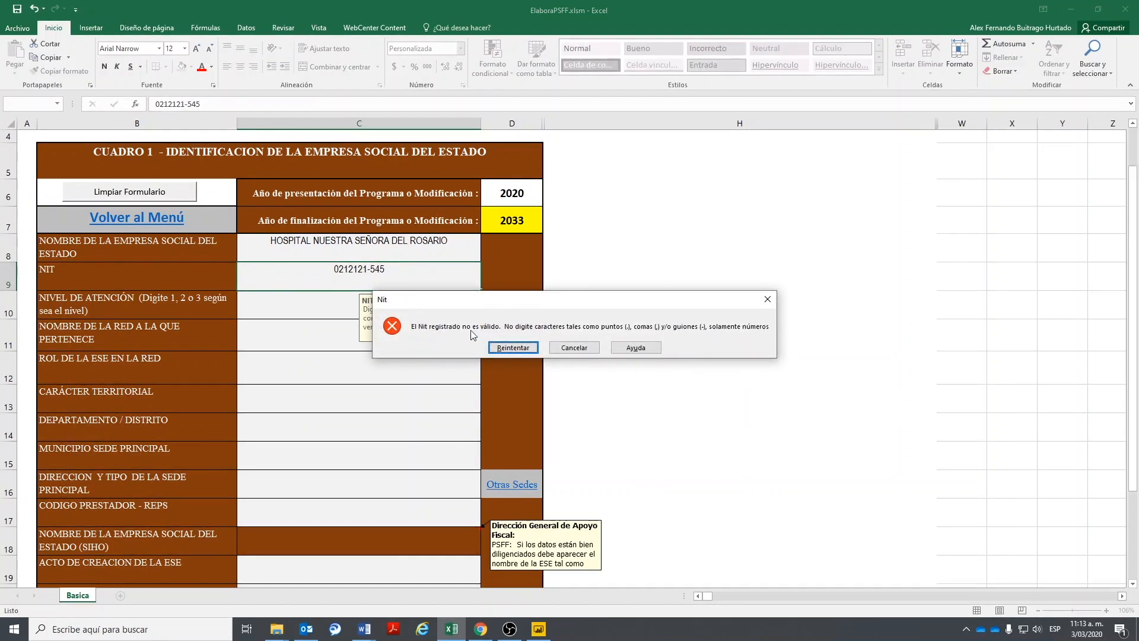
{"action": "left_click", "coordinate": [574, 348]}
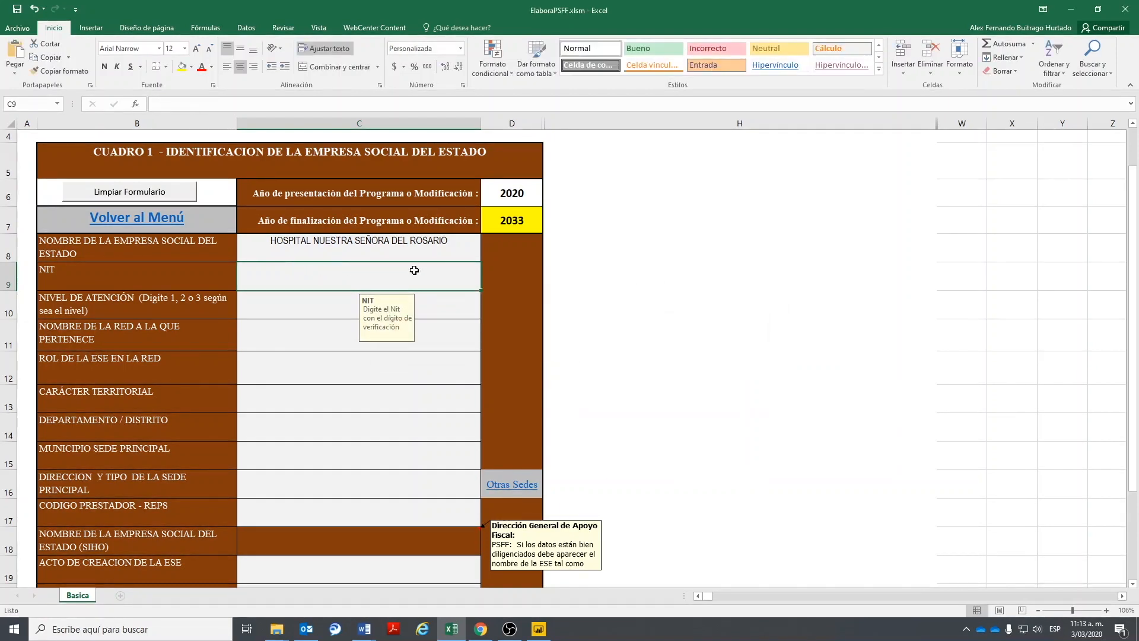
{"action": "type", "text": "200201202"}
{"action": "key", "text": "Return"}
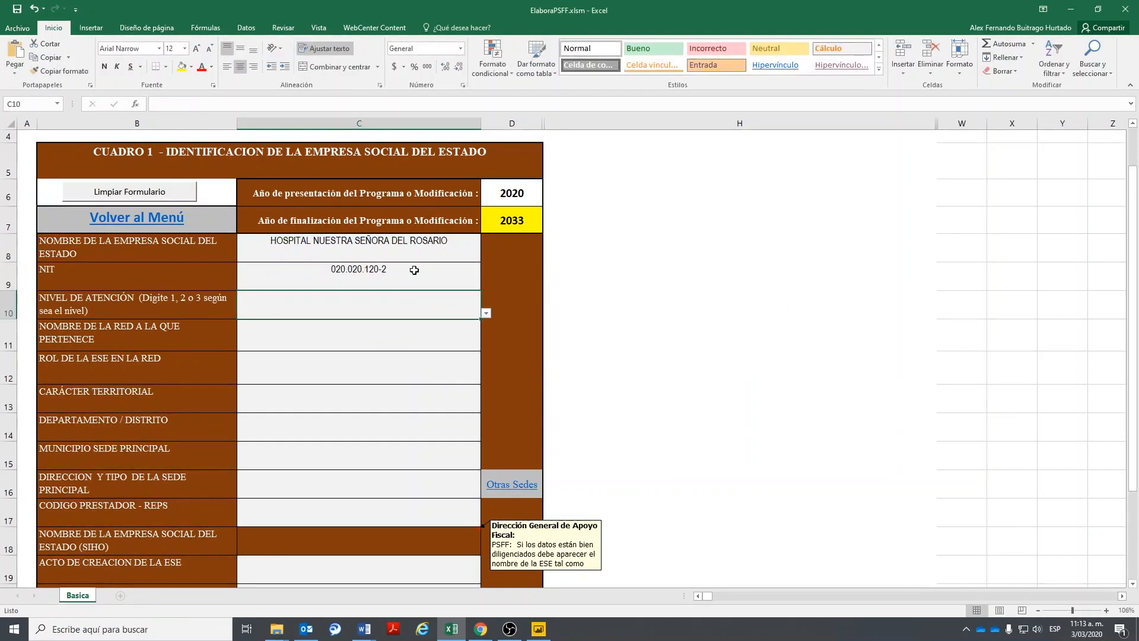
- Set attention level 1, network SUR ORIENTE and ESE role NIVEL 1A
{"action": "left_click", "coordinate": [487, 315]}
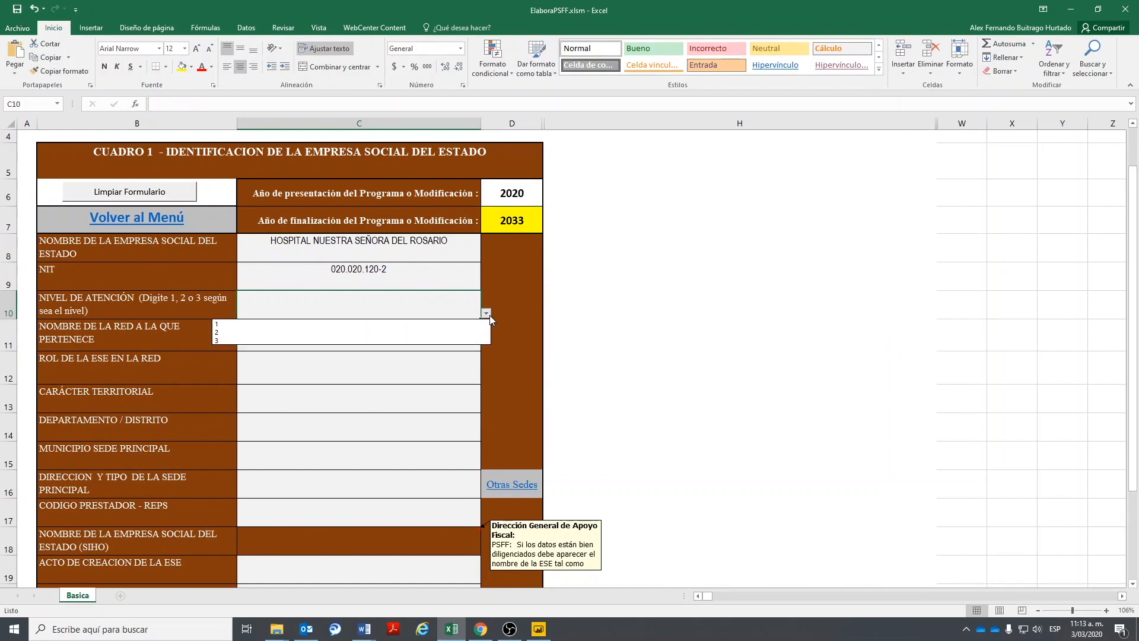
{"action": "left_click", "coordinate": [279, 327]}
{"action": "left_click", "coordinate": [340, 339]}
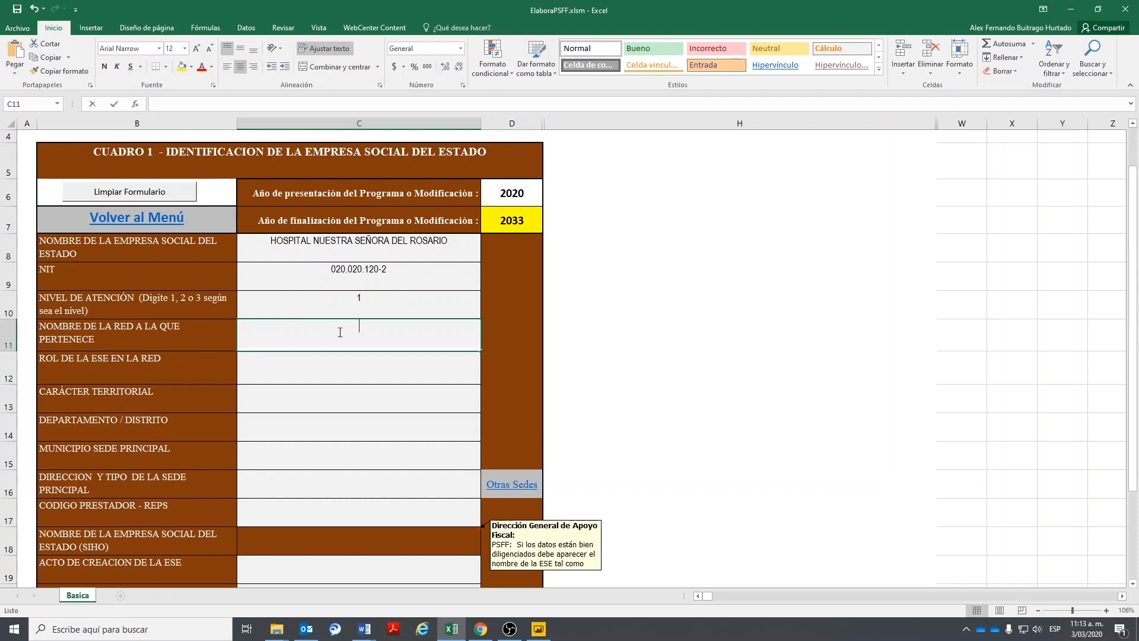
{"action": "type", "text": "SUR ORIENTE"}
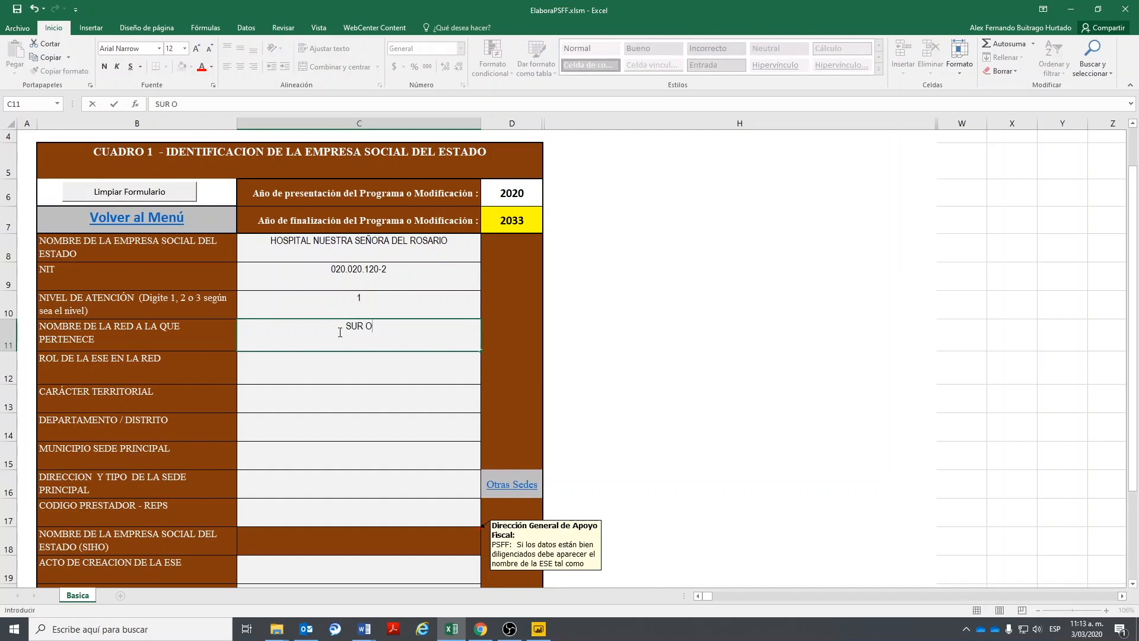
{"action": "left_click", "coordinate": [350, 362]}
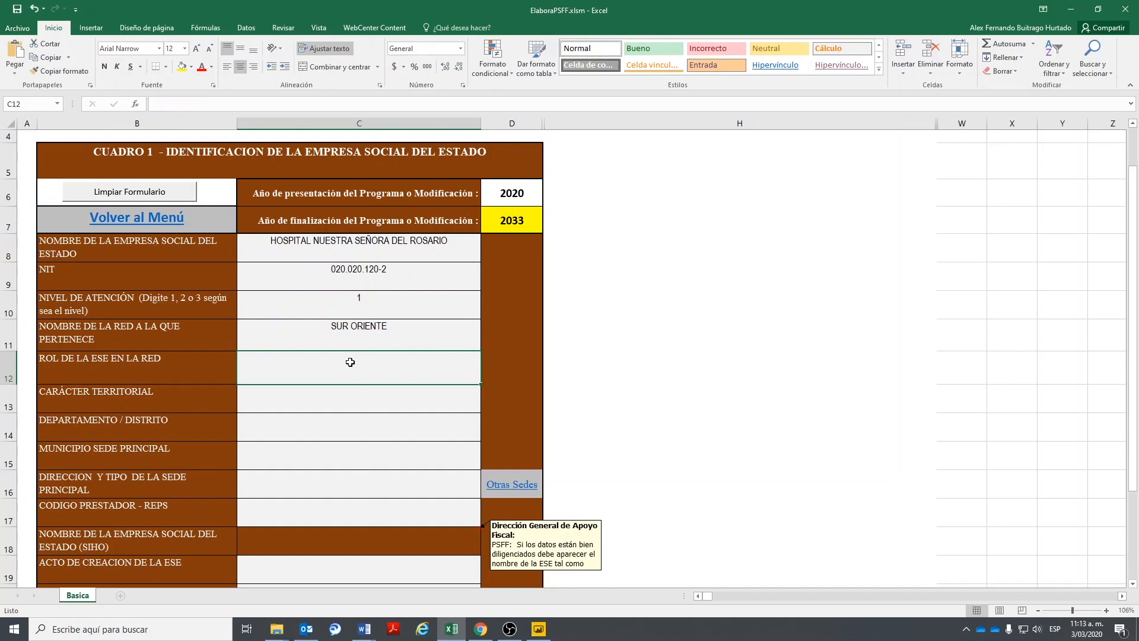
{"action": "type", "text": "NIVEL "}
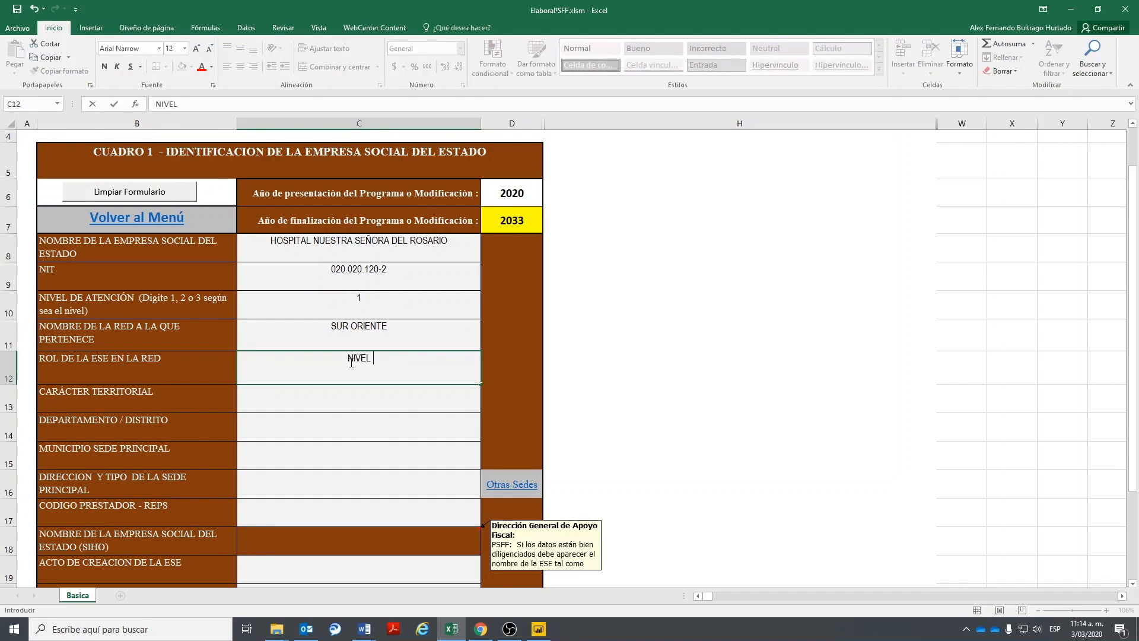
{"action": "type", "text": "1A"}
- Set territorial character DEPARTAMENTAL, with department and municipality both BOYACÁ
{"action": "left_click", "coordinate": [285, 397]}
{"action": "left_click", "coordinate": [486, 409]}
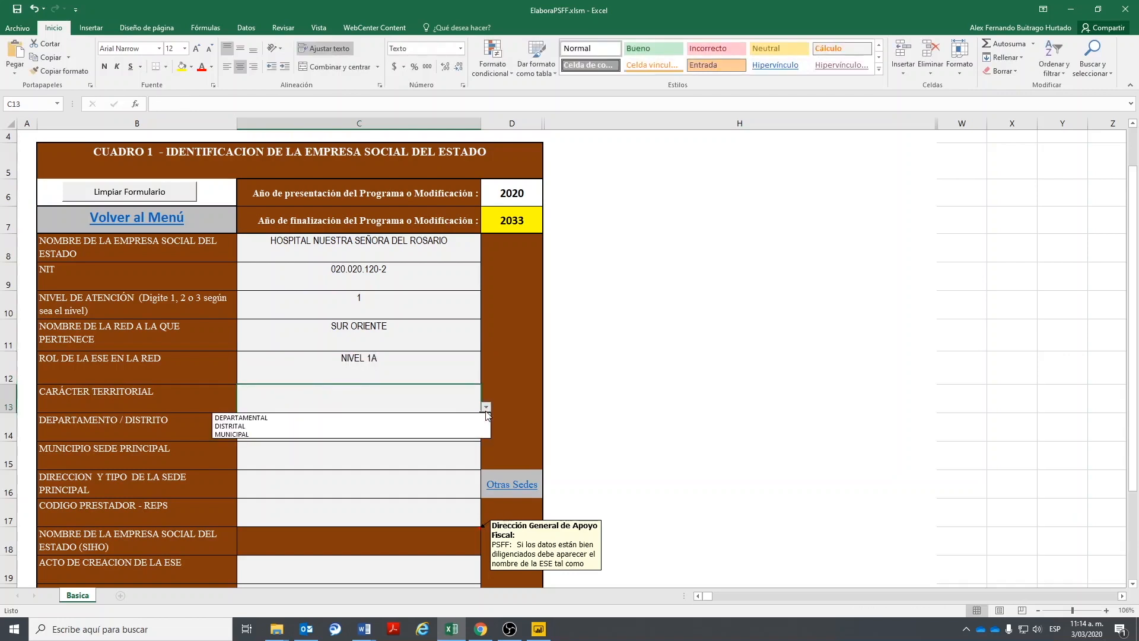
{"action": "left_click", "coordinate": [248, 419]}
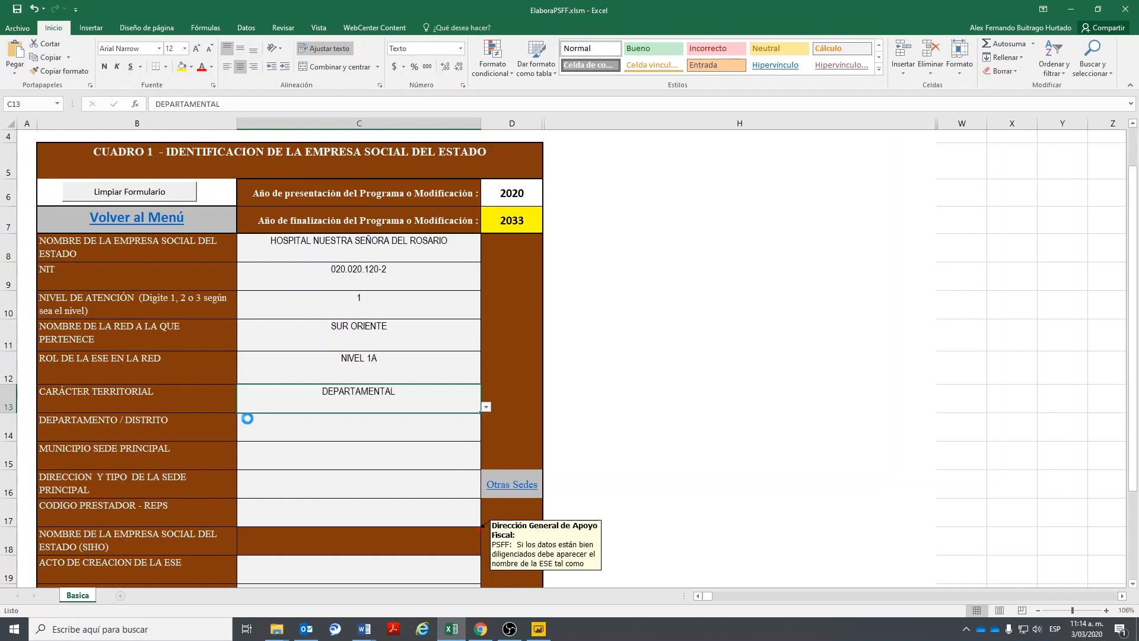
{"action": "left_click", "coordinate": [386, 437]}
{"action": "left_click", "coordinate": [486, 436]}
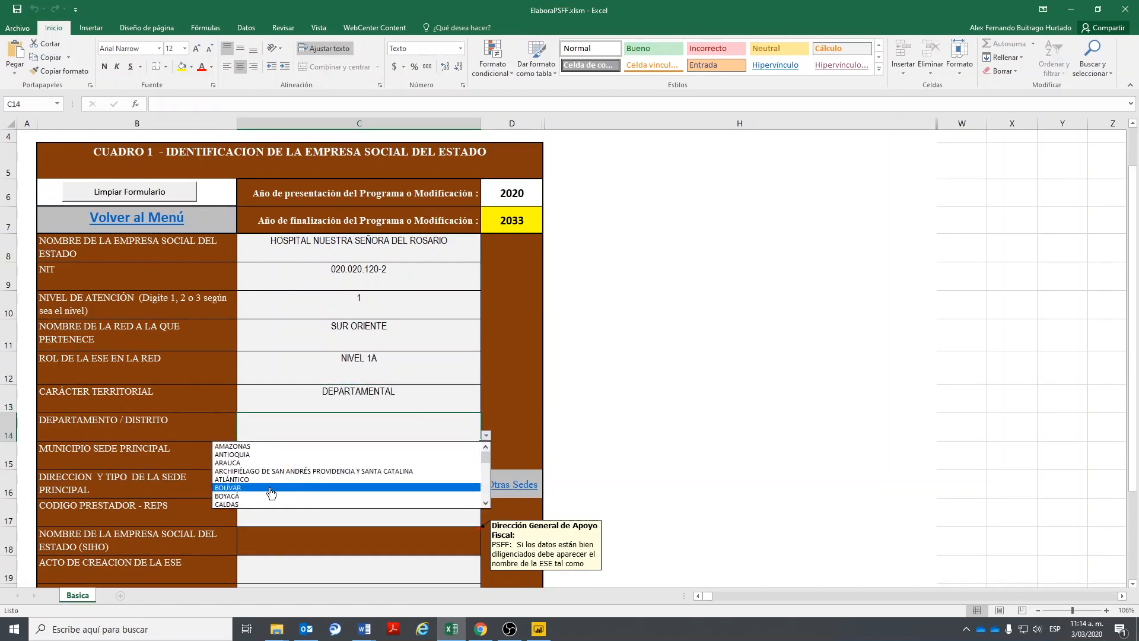
{"action": "left_click", "coordinate": [231, 496]}
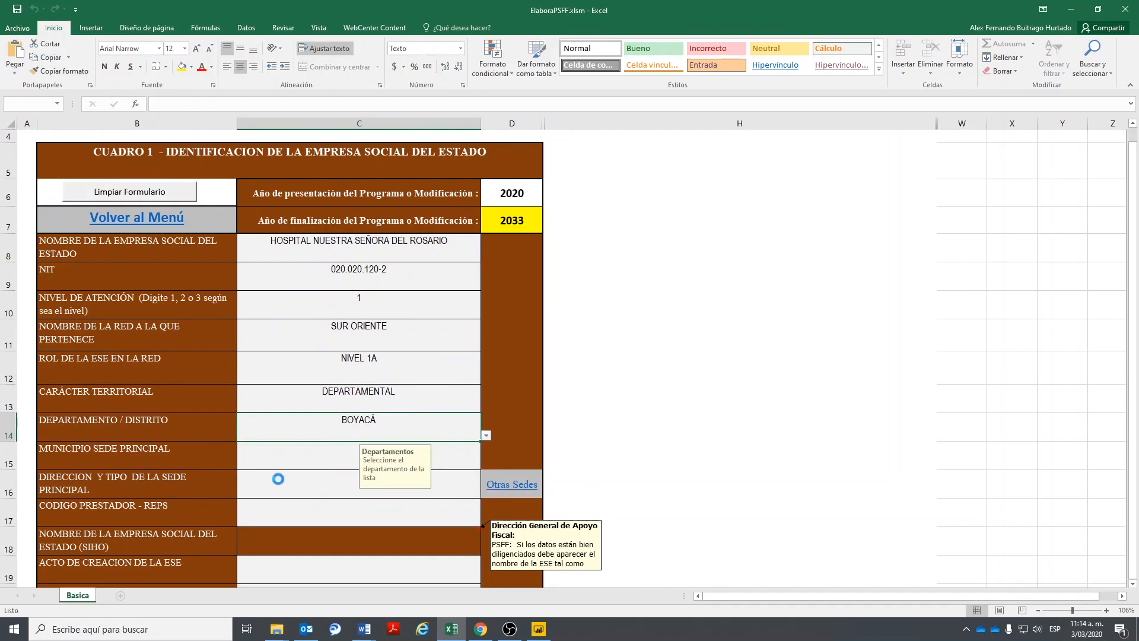
{"action": "left_click", "coordinate": [291, 468]}
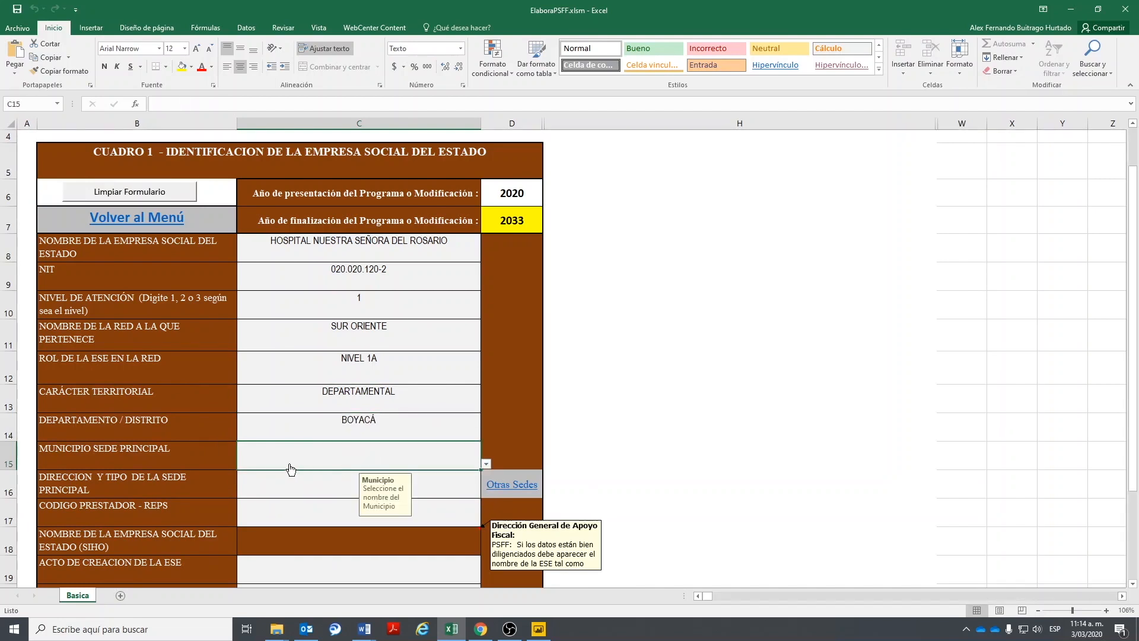
{"action": "left_click", "coordinate": [487, 464]}
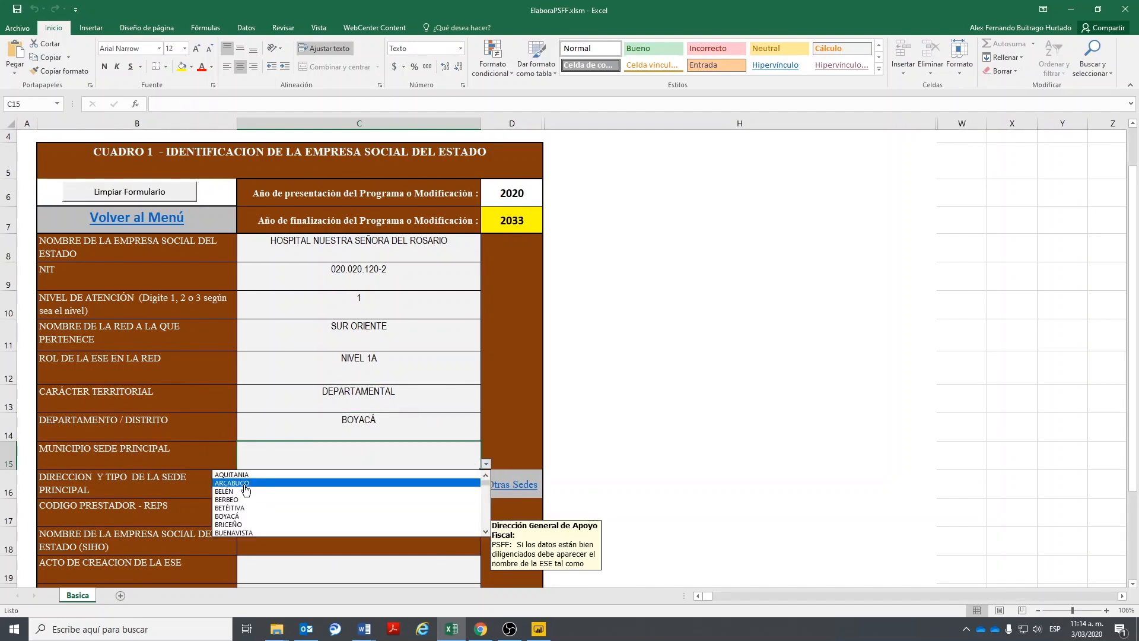
{"action": "left_click", "coordinate": [249, 517]}
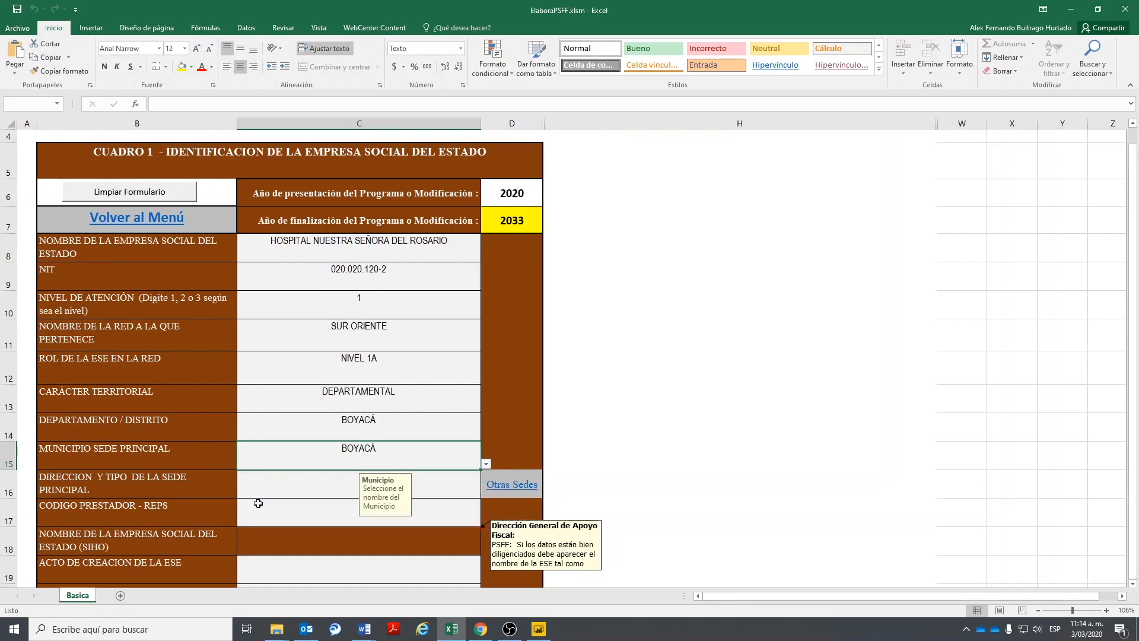
{"action": "left_click", "coordinate": [288, 482]}
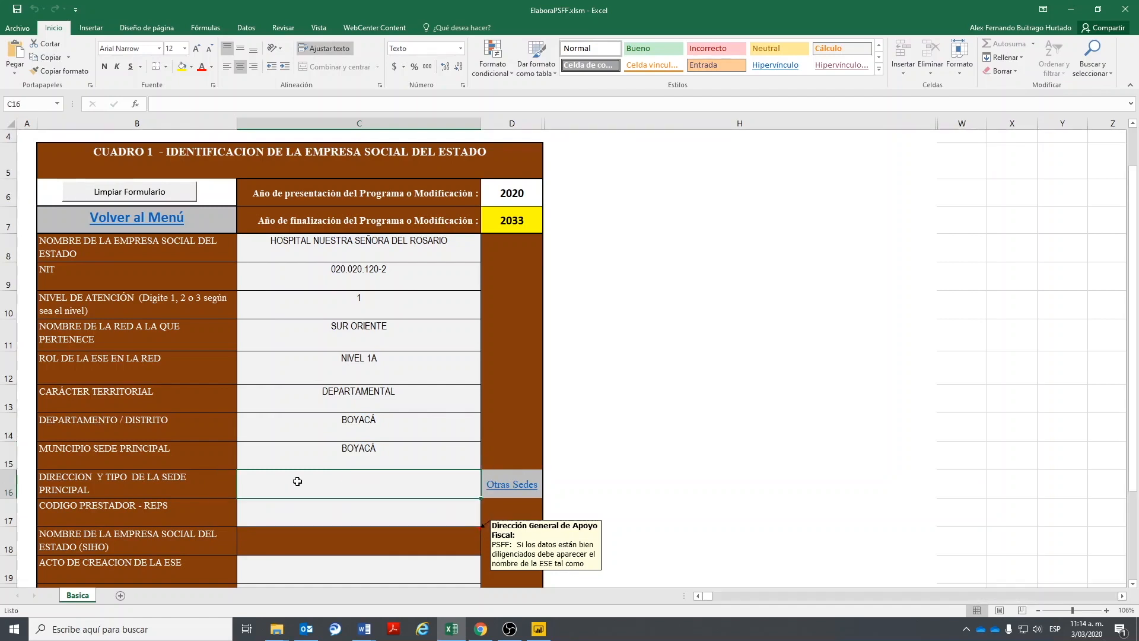
- Enter the headquarters address in C16, correcting its separator to ' - '
{"action": "type", "text": "CA"}
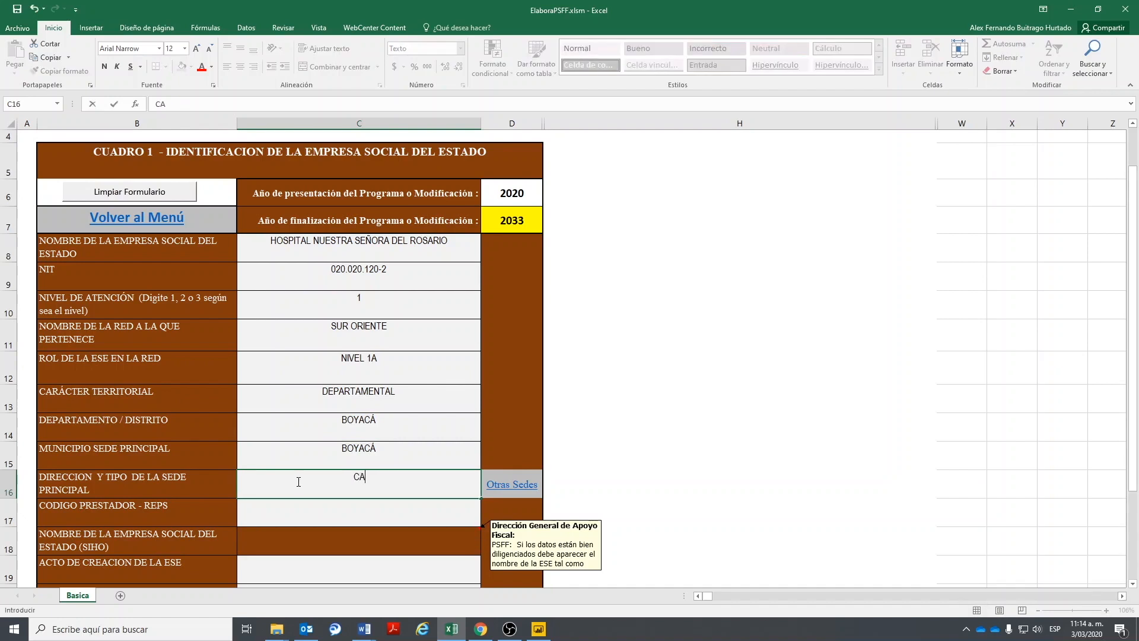
{"action": "type", "text": "RRERA 32 N, 8N"}
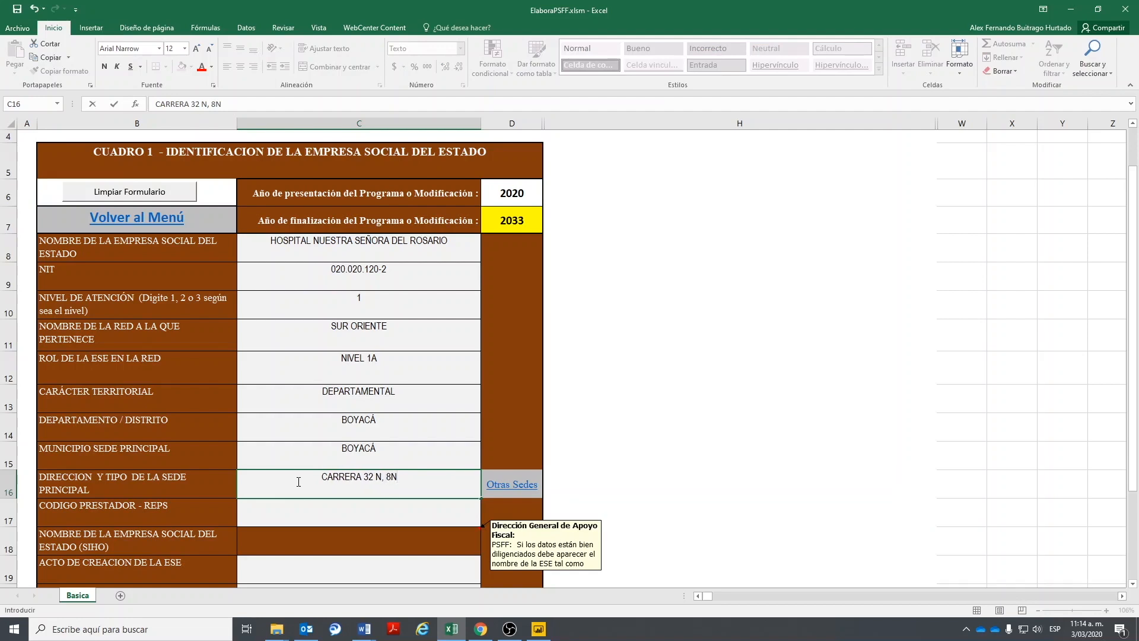
{"action": "key", "text": "BackSpace"}
{"action": "type", "text": "CENTRO"}
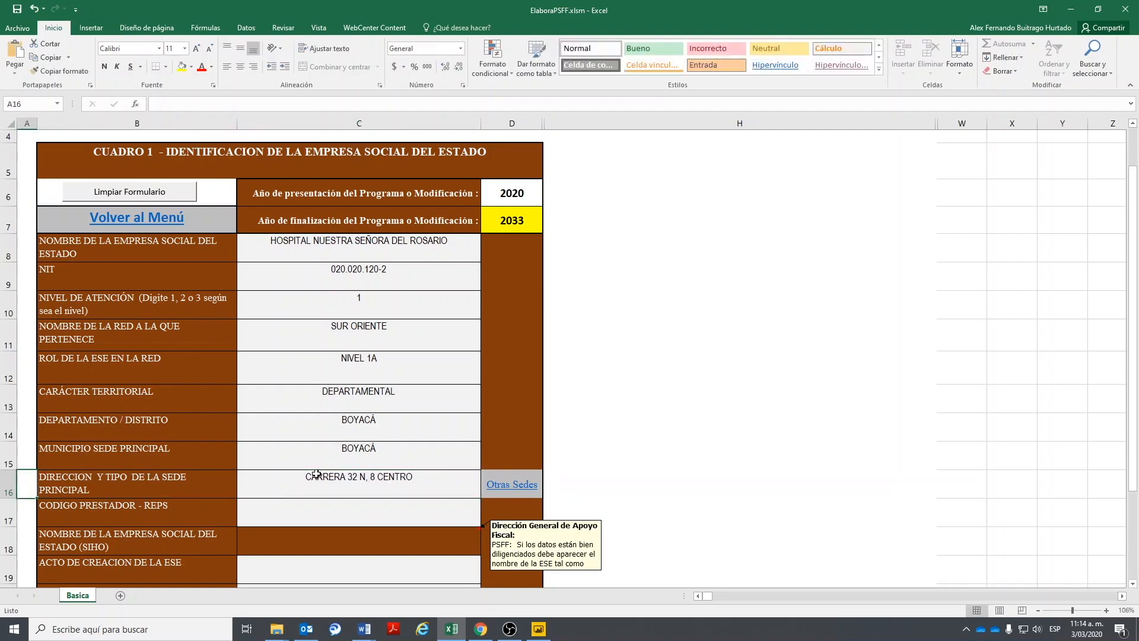
{"action": "double_click", "coordinate": [384, 482]}
{"action": "left_click", "coordinate": [364, 480]}
{"action": "key", "text": "Delete"}
{"action": "key", "text": "Delete"}
{"action": "type", "text": "-"}
{"action": "left_click", "coordinate": [400, 512]}
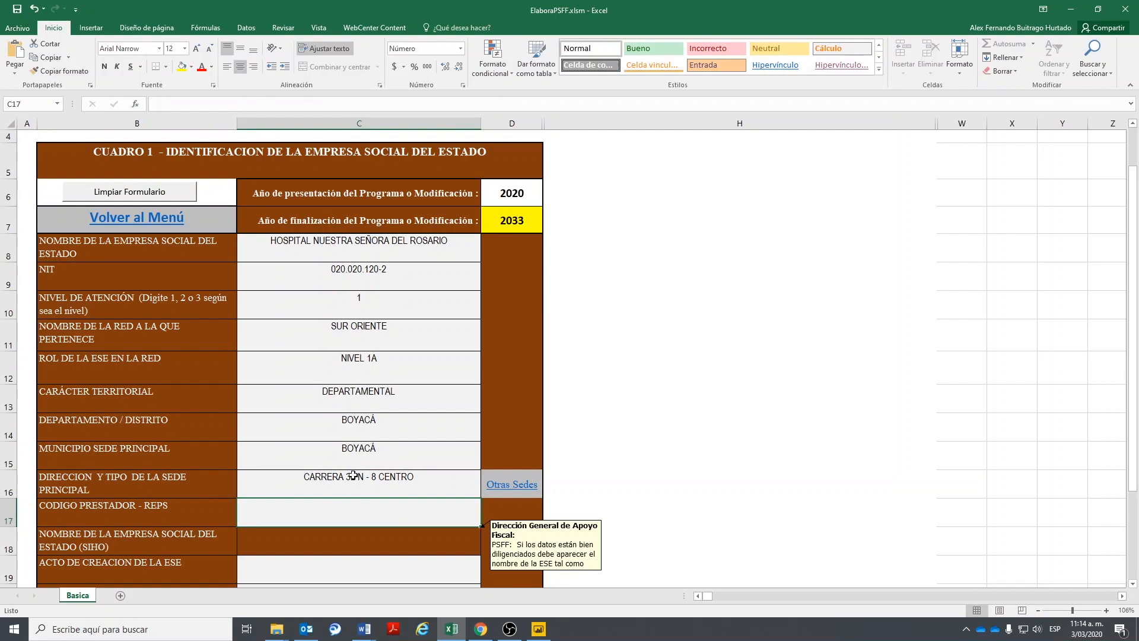
{"action": "left_click", "coordinate": [372, 485]}
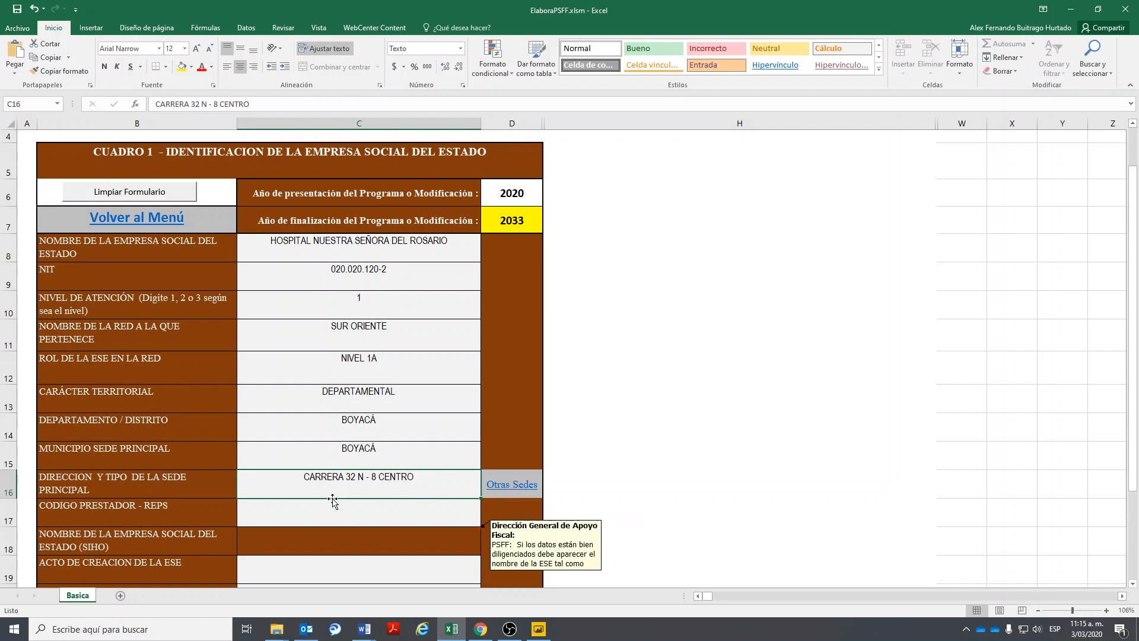
{"action": "left_click", "coordinate": [317, 522]}
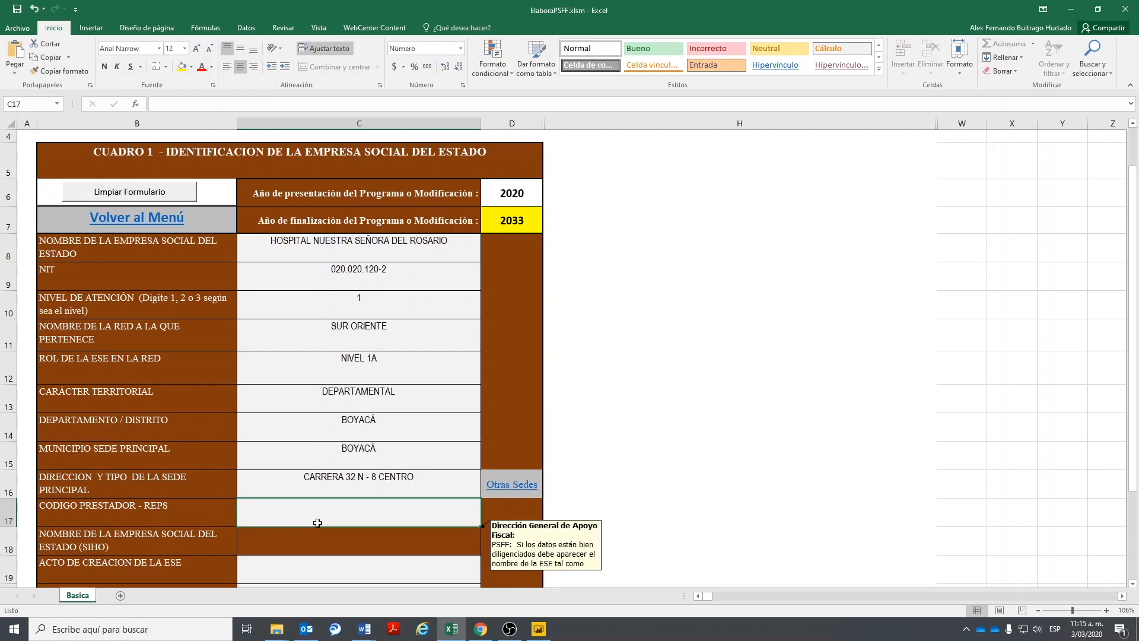
- Search the web for CODIGO SIHO and enter the REPS registry as a guest
{"action": "left_click", "coordinate": [480, 629]}
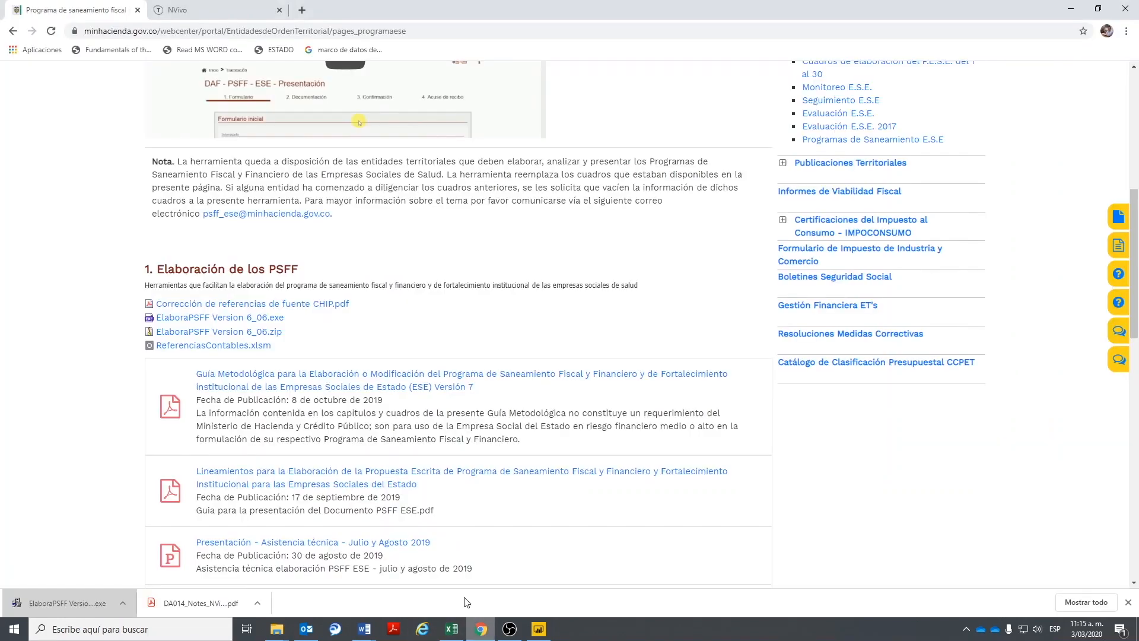
{"action": "left_click", "coordinate": [207, 11]}
{"action": "left_click", "coordinate": [247, 30]}
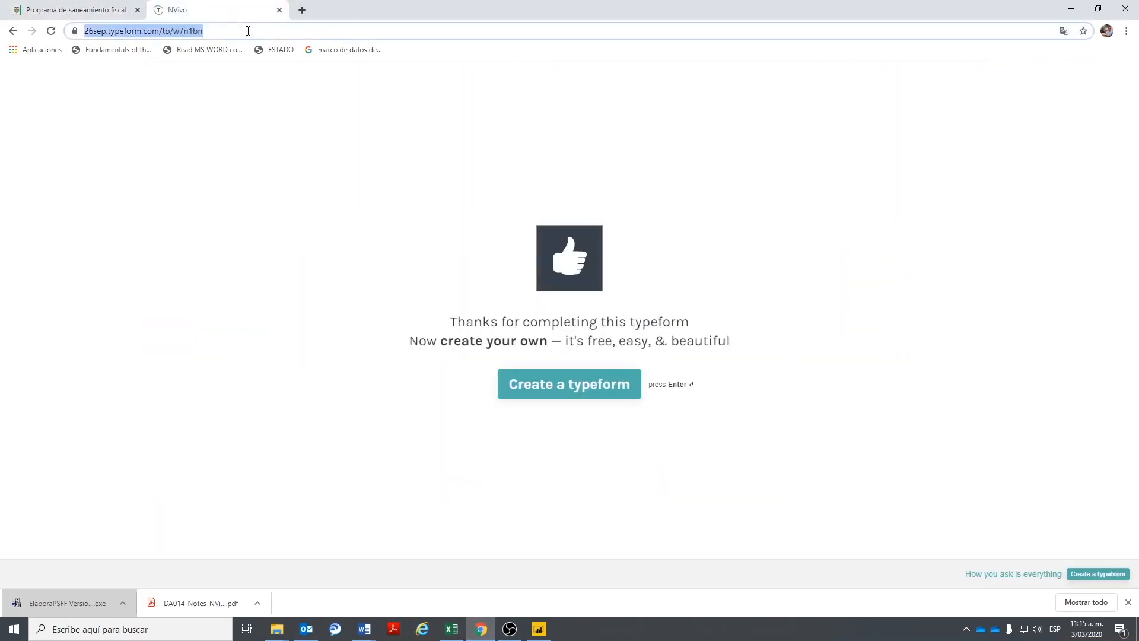
{"action": "type", "text": "CODIGO SIH"}
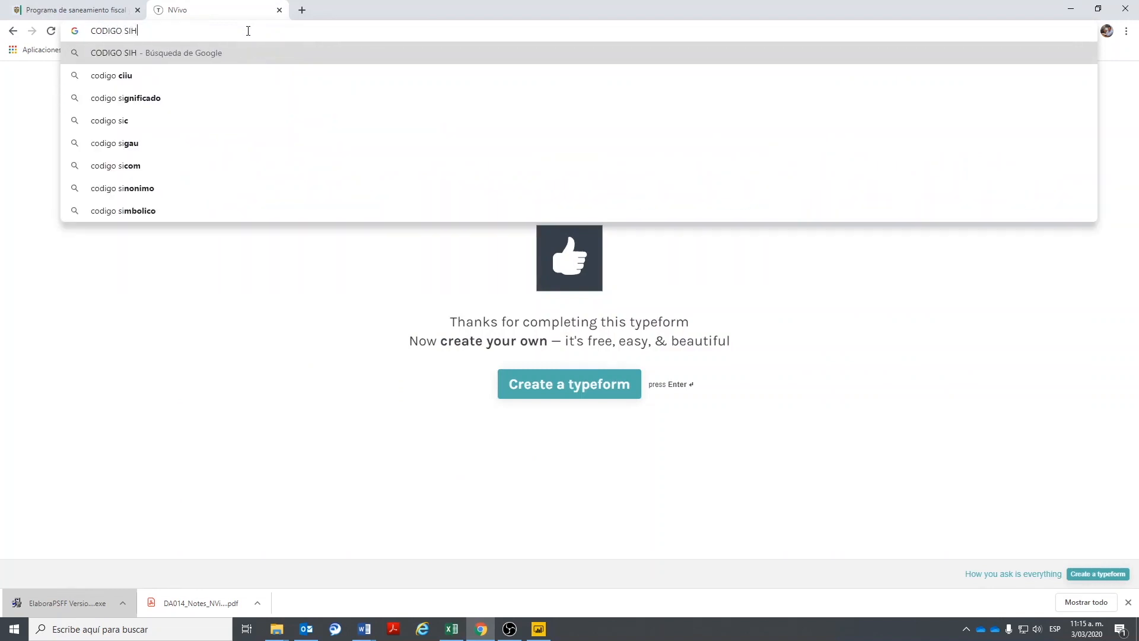
{"action": "type", "text": "O"}
{"action": "key", "text": "Return"}
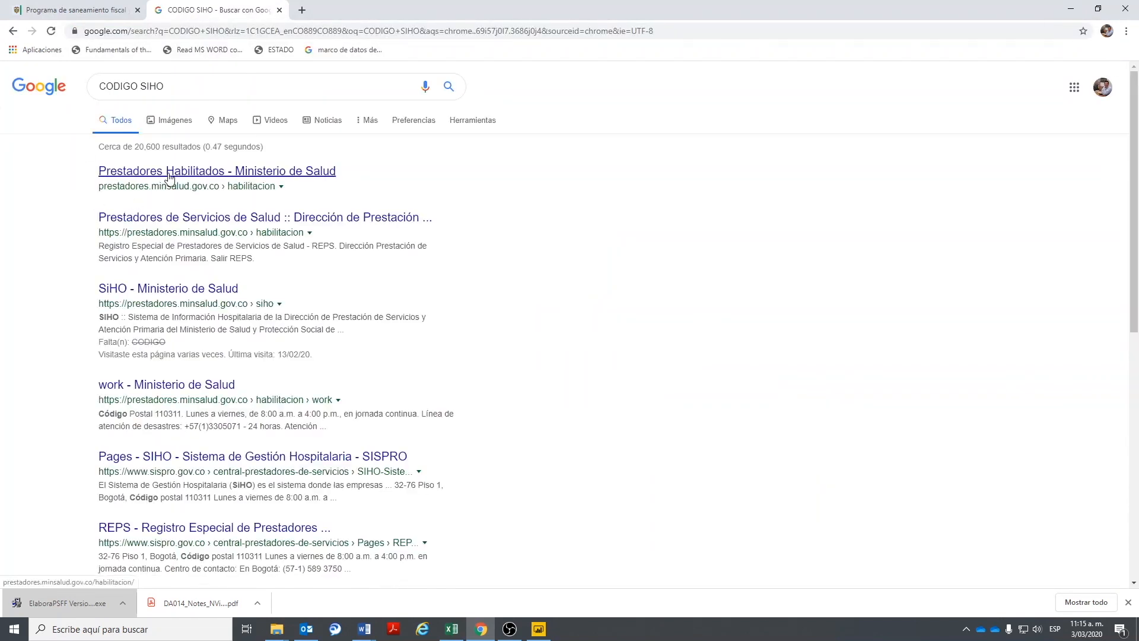
{"action": "left_click", "coordinate": [169, 218]}
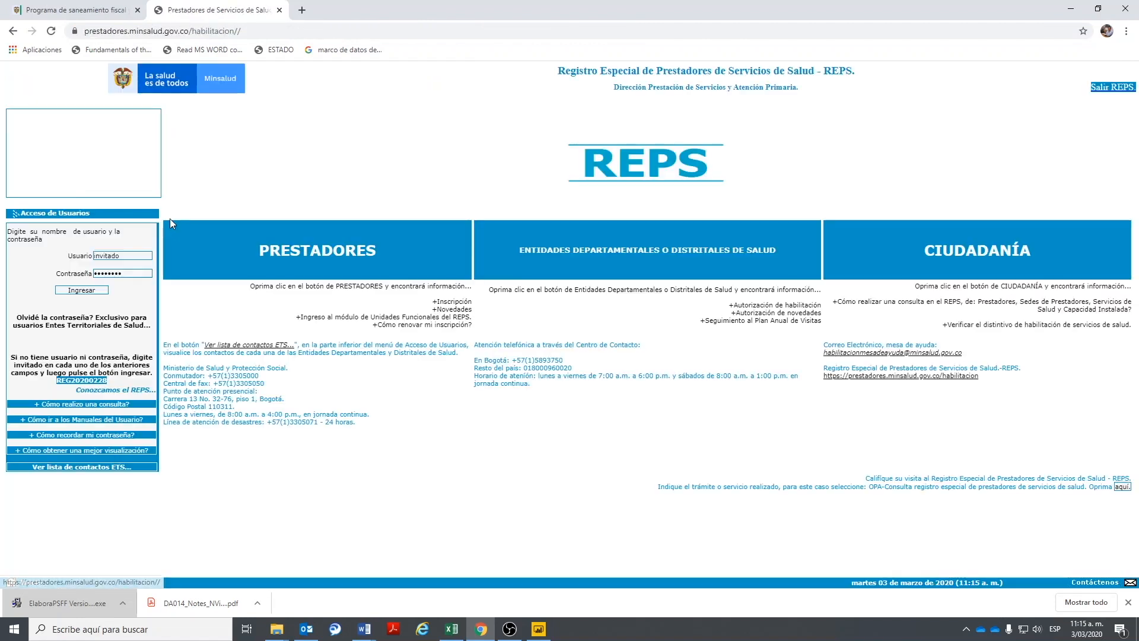
{"action": "left_click", "coordinate": [74, 290]}
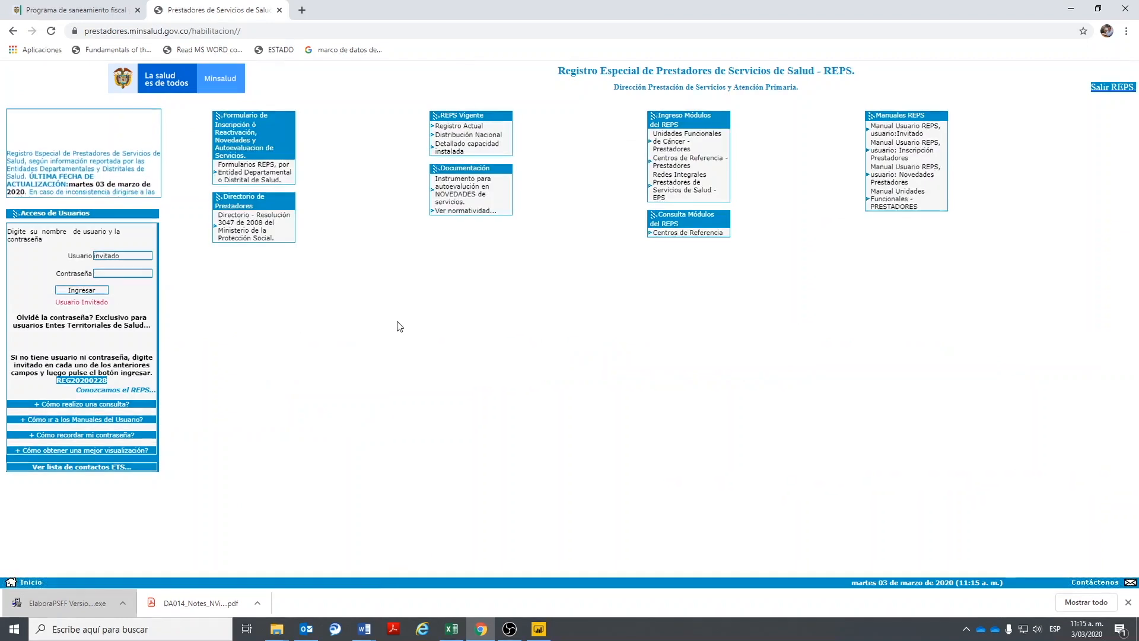
{"action": "left_click", "coordinate": [473, 127]}
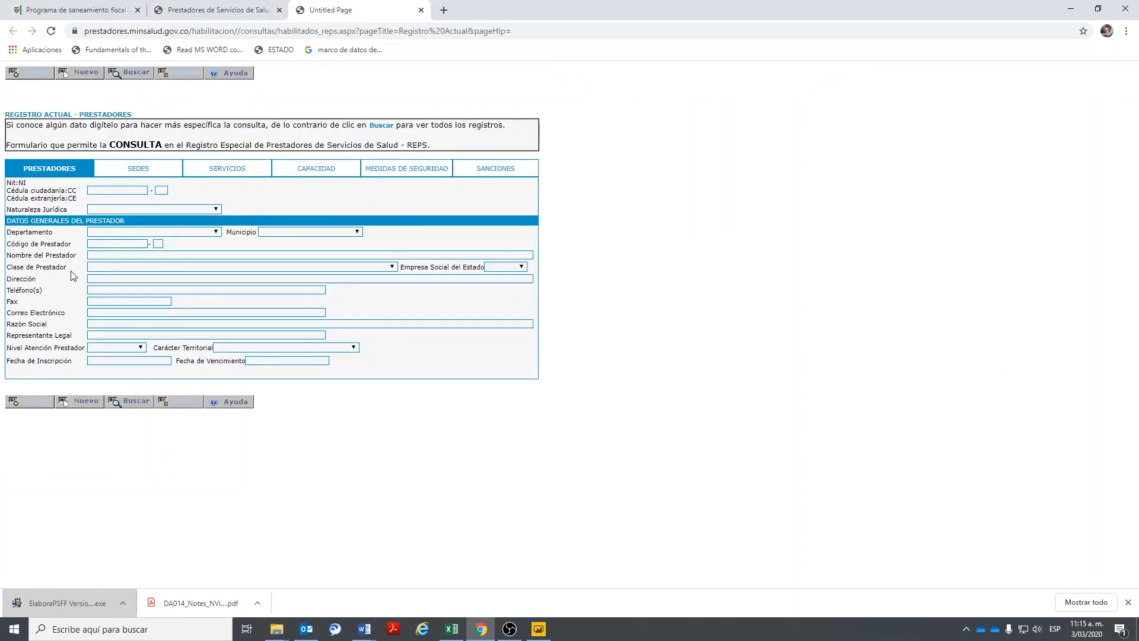
{"action": "left_click", "coordinate": [216, 232]}
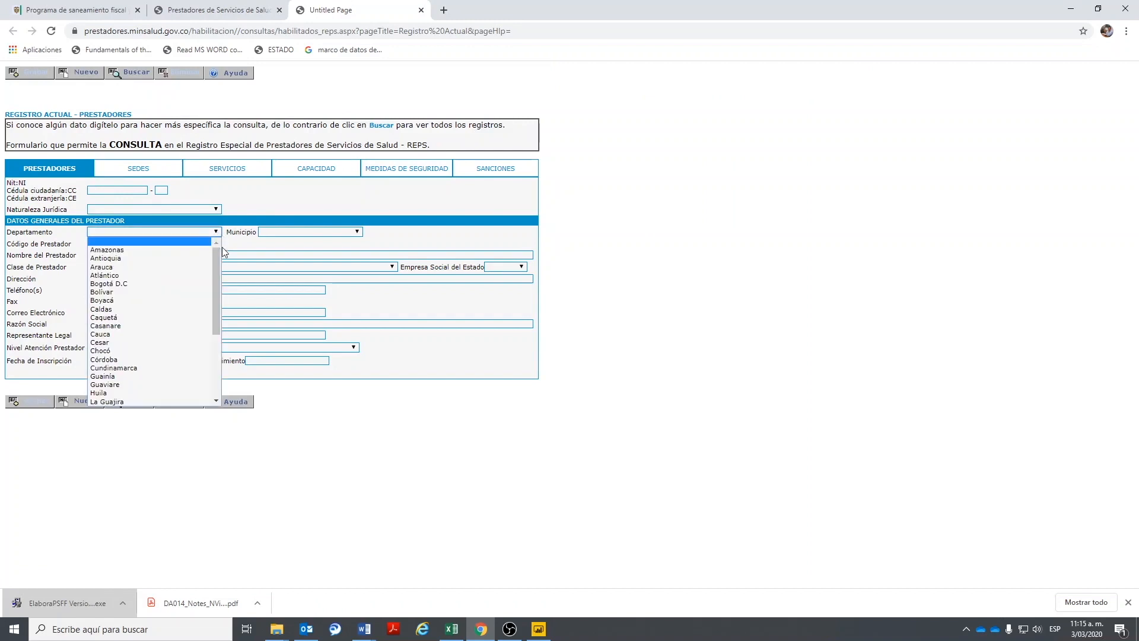
{"action": "left_click", "coordinate": [128, 300]}
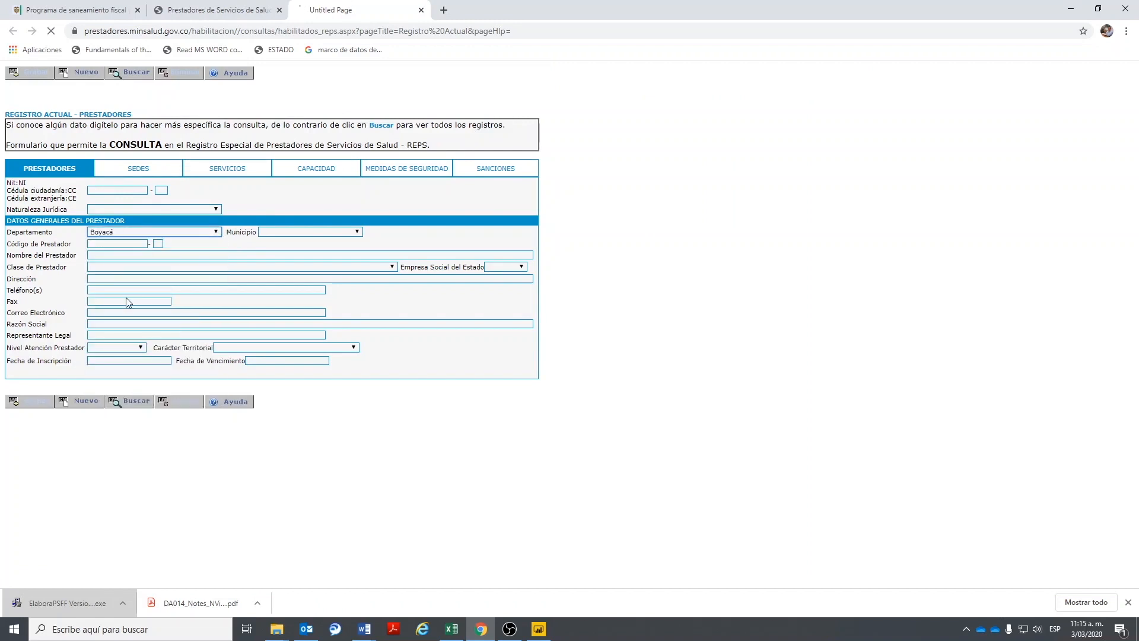
{"action": "left_click", "coordinate": [300, 231]}
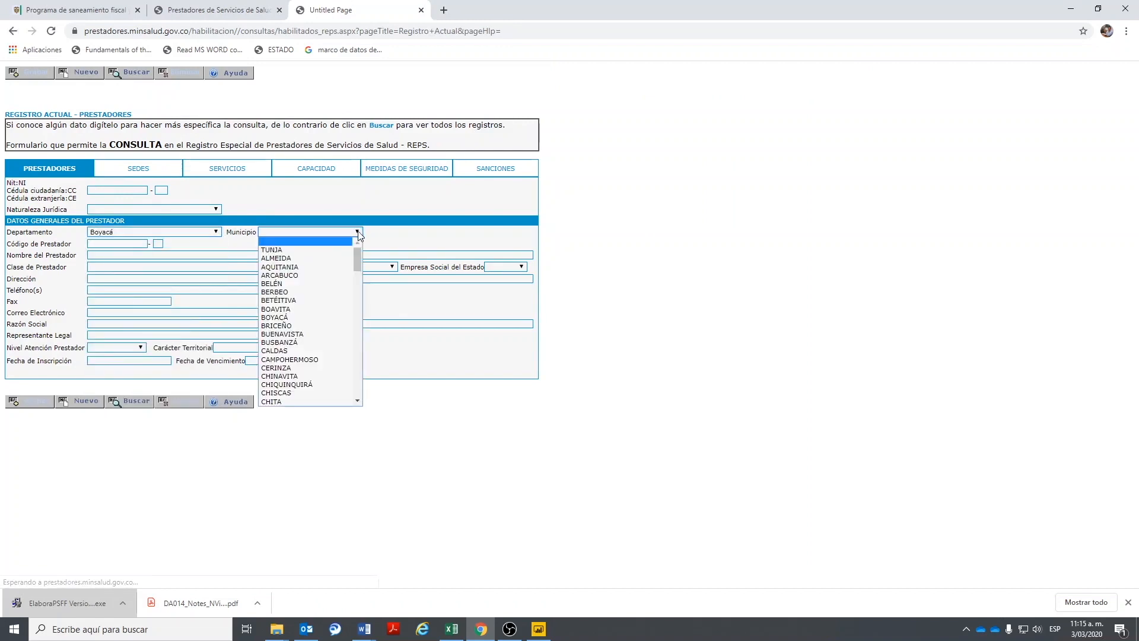
{"action": "left_click", "coordinate": [296, 319]}
{"action": "left_click", "coordinate": [127, 404]}
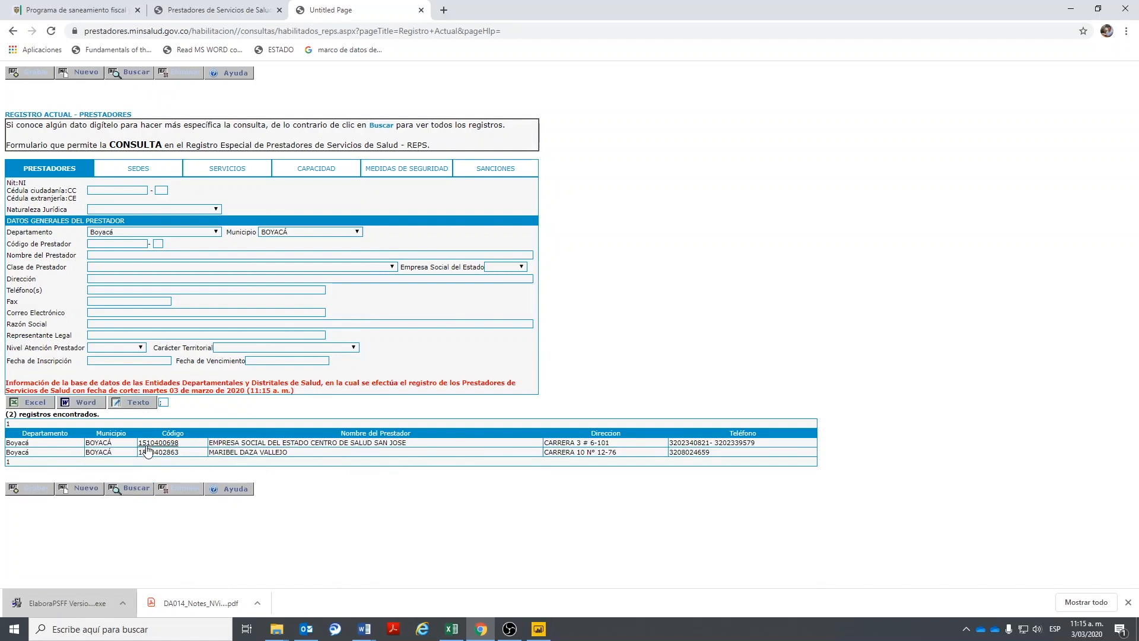
{"action": "left_click_drag", "start_coordinate": [187, 446], "coordinate": [152, 443]}
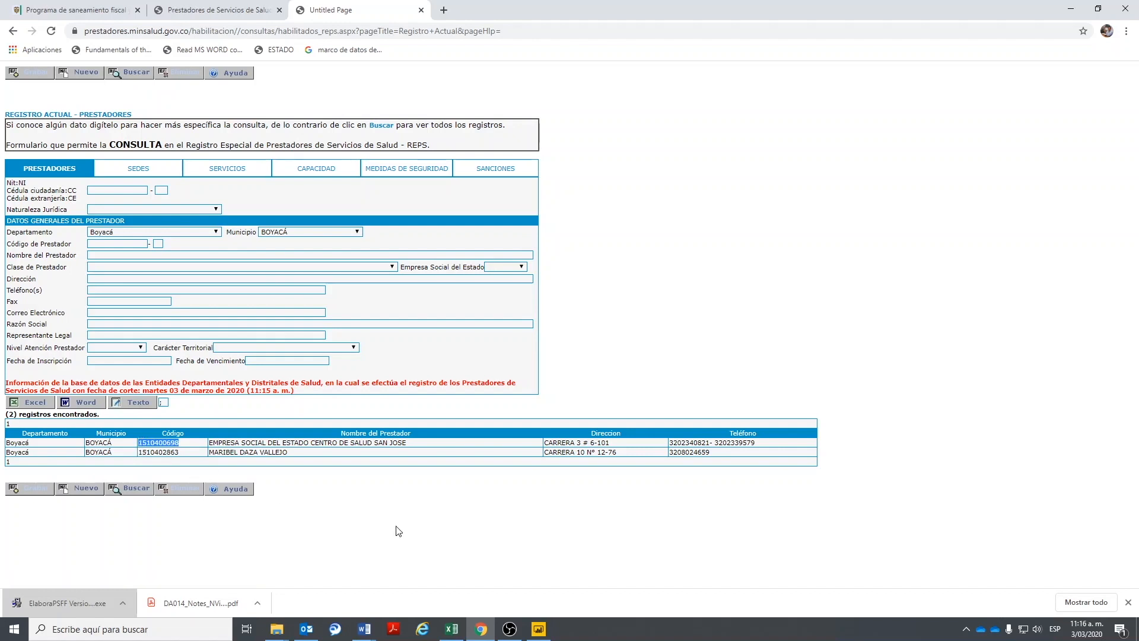
{"action": "left_click", "coordinate": [451, 629]}
{"action": "double_click", "coordinate": [330, 519]}
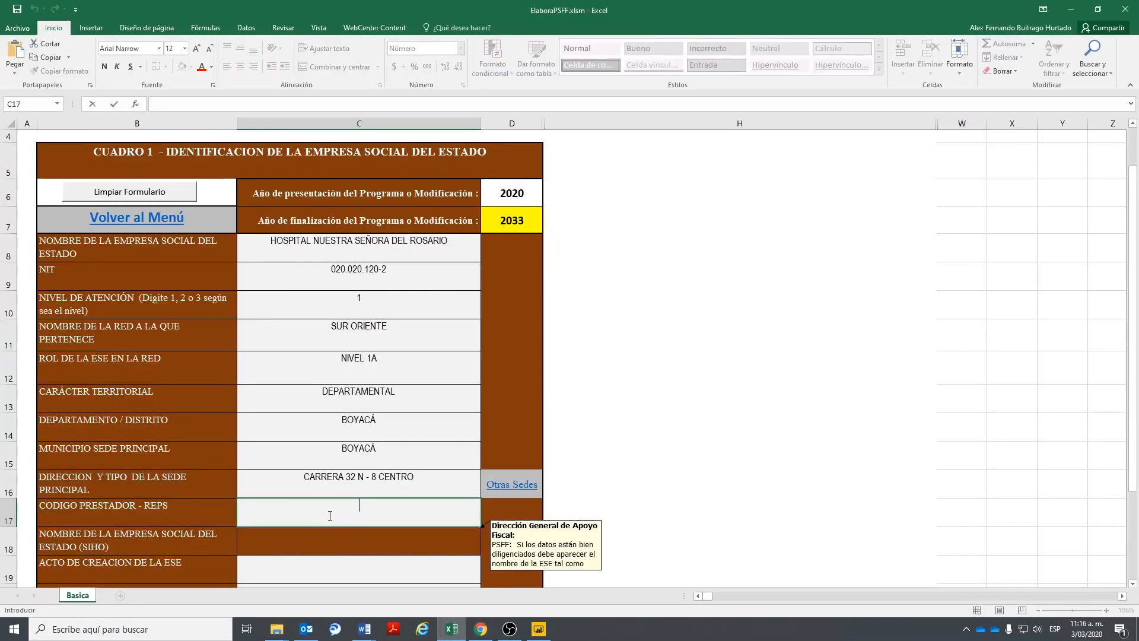
{"action": "key", "text": "ctrl+v"}
{"action": "key", "text": "Return"}
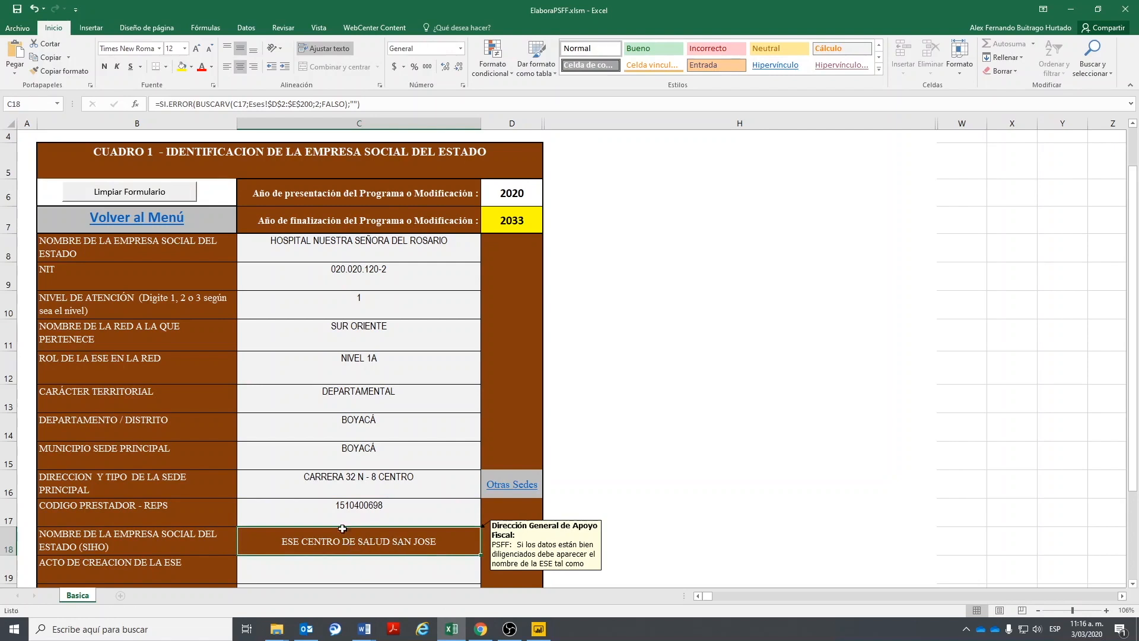
{"action": "double_click", "coordinate": [413, 248]}
{"action": "left_click_drag", "start_coordinate": [449, 242], "coordinate": [219, 220]}
{"action": "type", "text": "ESE"}
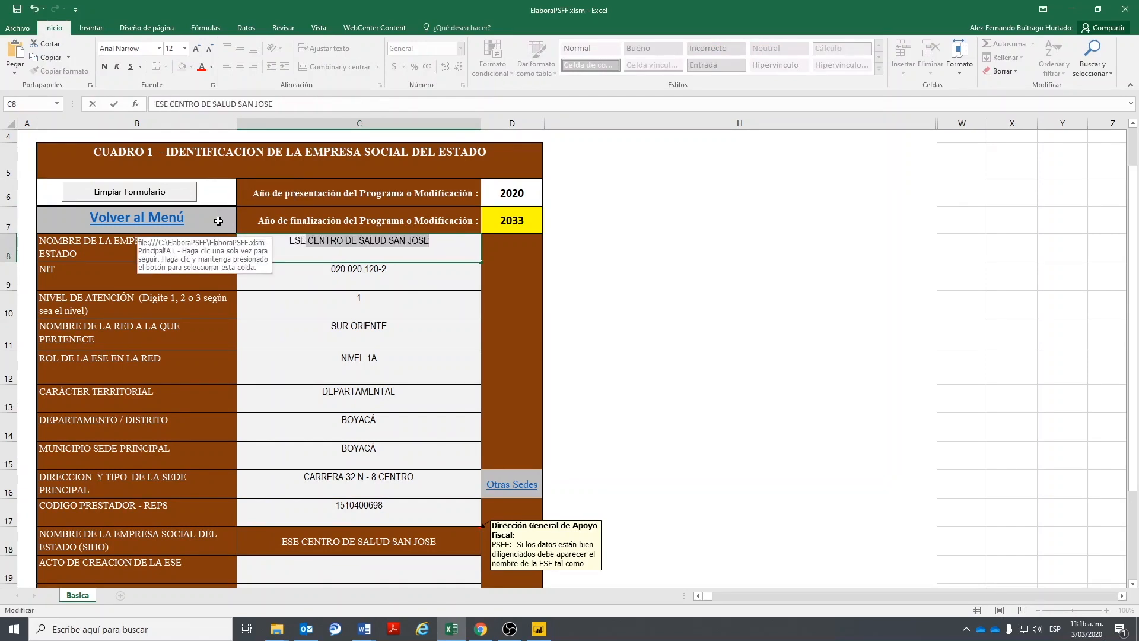
{"action": "key", "text": "Return"}
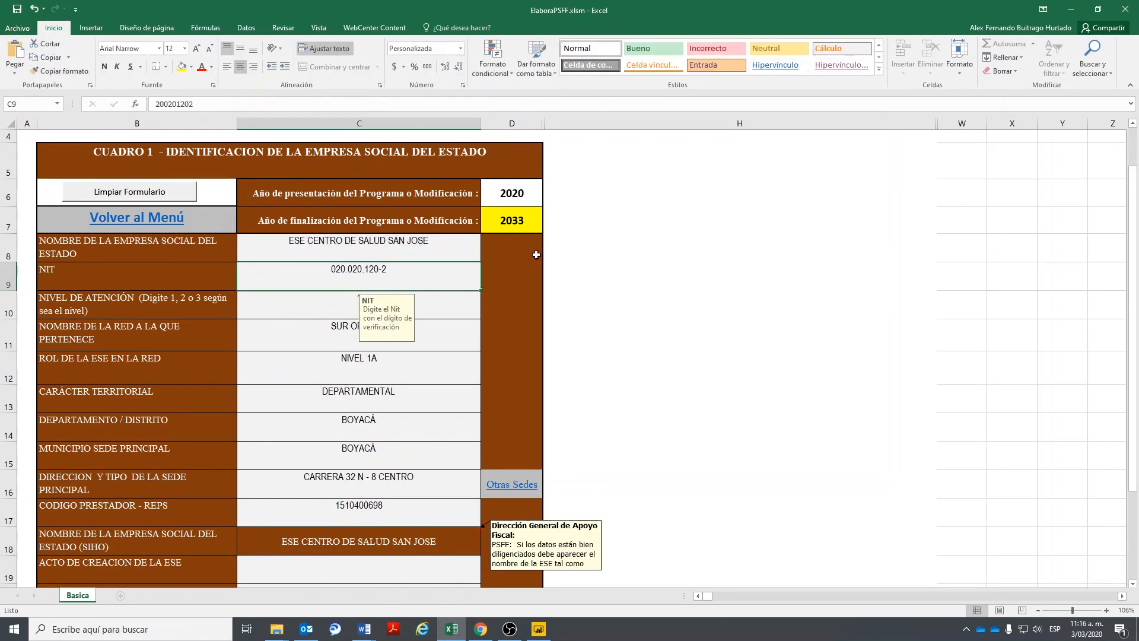
{"action": "scroll", "coordinate": [378, 350], "scroll_direction": "down", "scroll_amount": 2}
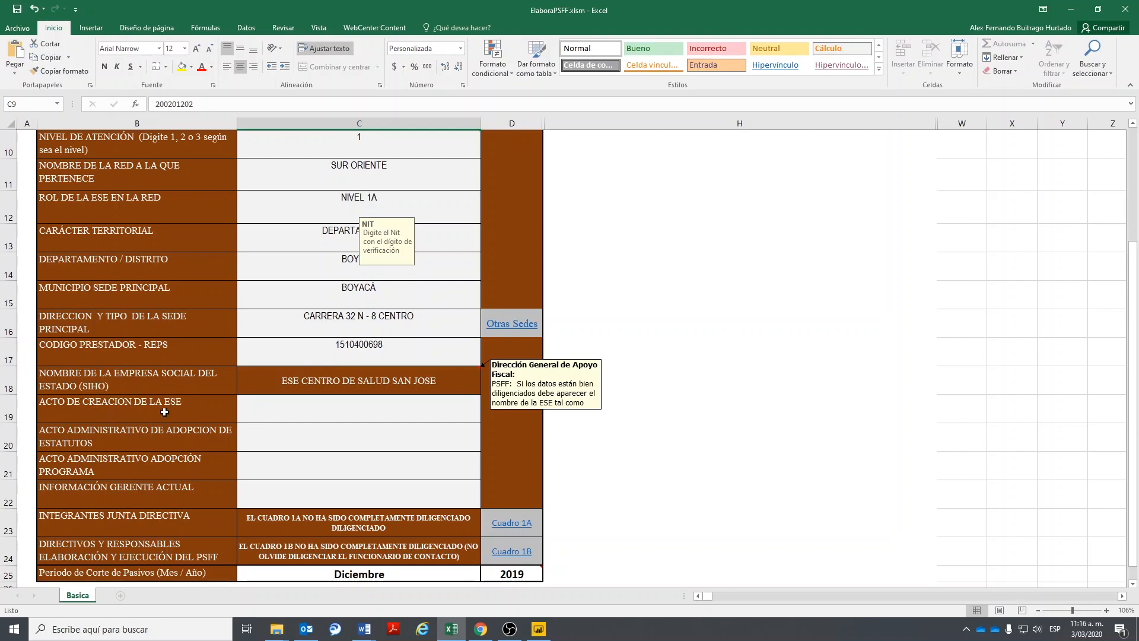
- Enter the creation ordinance 001 of 1998 and statutes resolution RESOLUCION 005 DE 2010
{"action": "left_click", "coordinate": [265, 403]}
{"action": "type", "text": "ORDEN"}
{"action": "type", "text": "AN"}
{"action": "type", "text": "X"}
{"action": "type", "text": "A ,"}
{"action": "key", "text": "BackSpace"}
{"action": "type", "text": "001 DEÑ"}
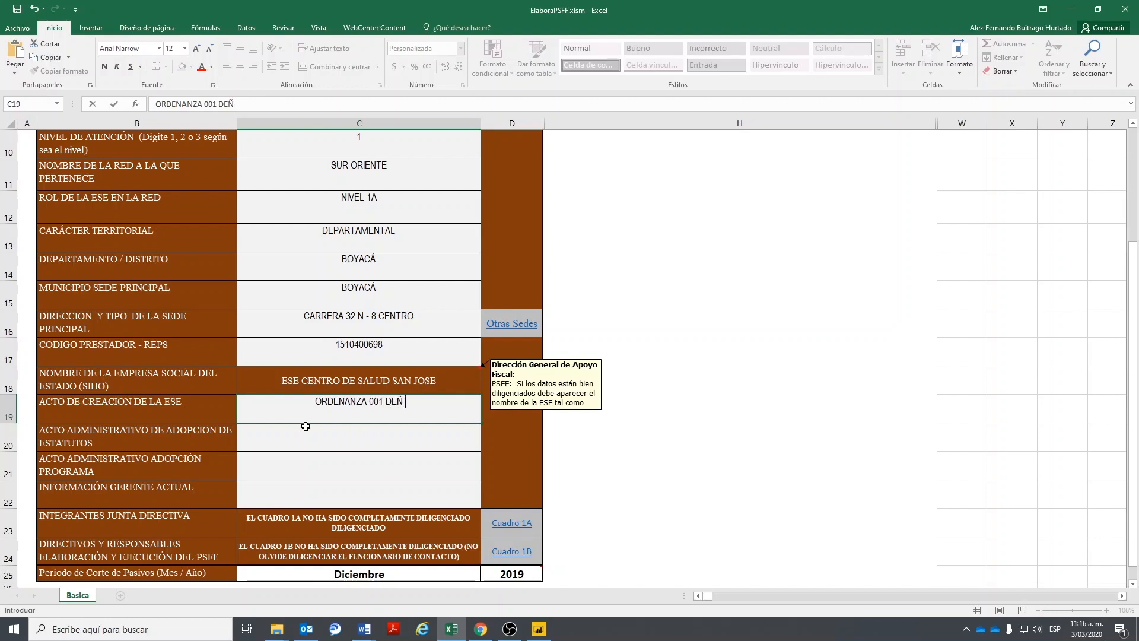
{"action": "key", "text": "BackSpace"}
{"action": "type", "text": "L 1998"}
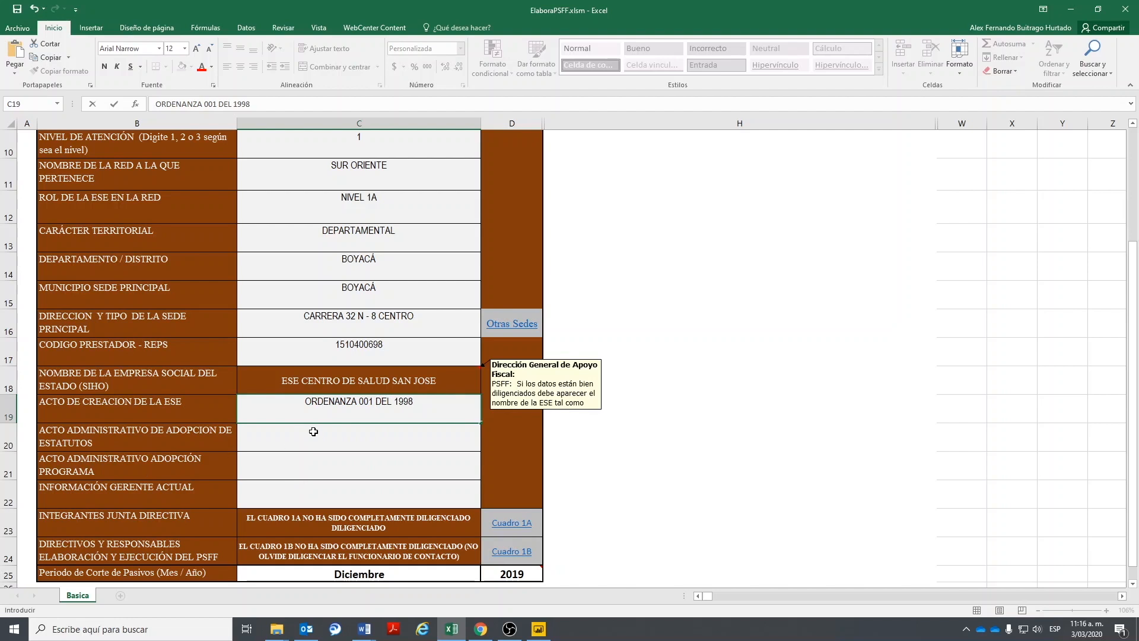
{"action": "left_click", "coordinate": [285, 437]}
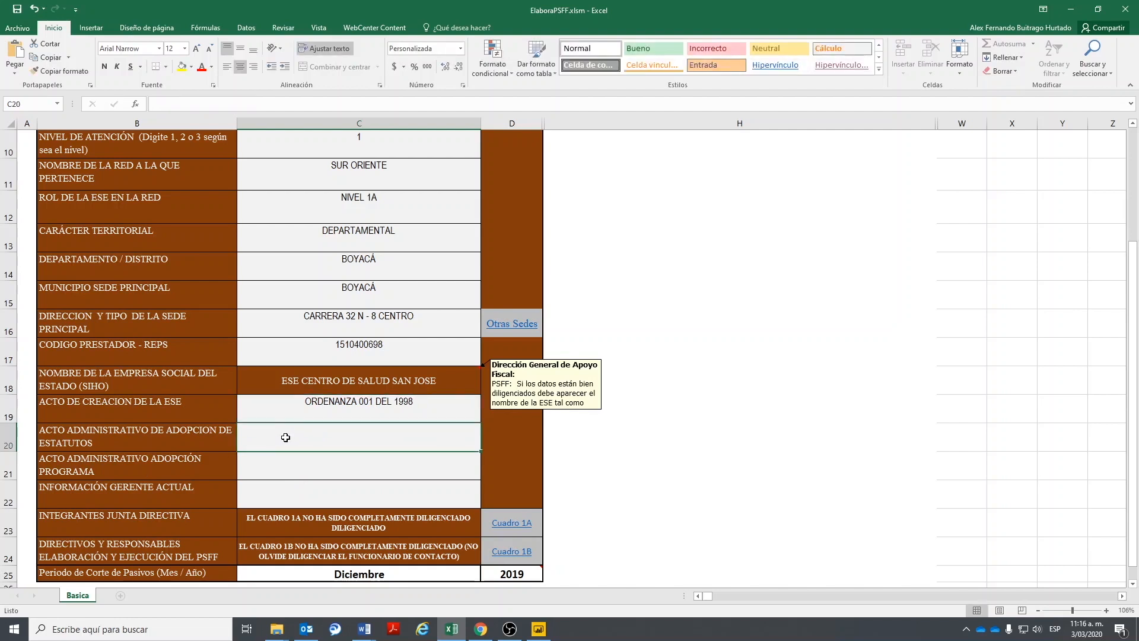
{"action": "type", "text": "RESO"}
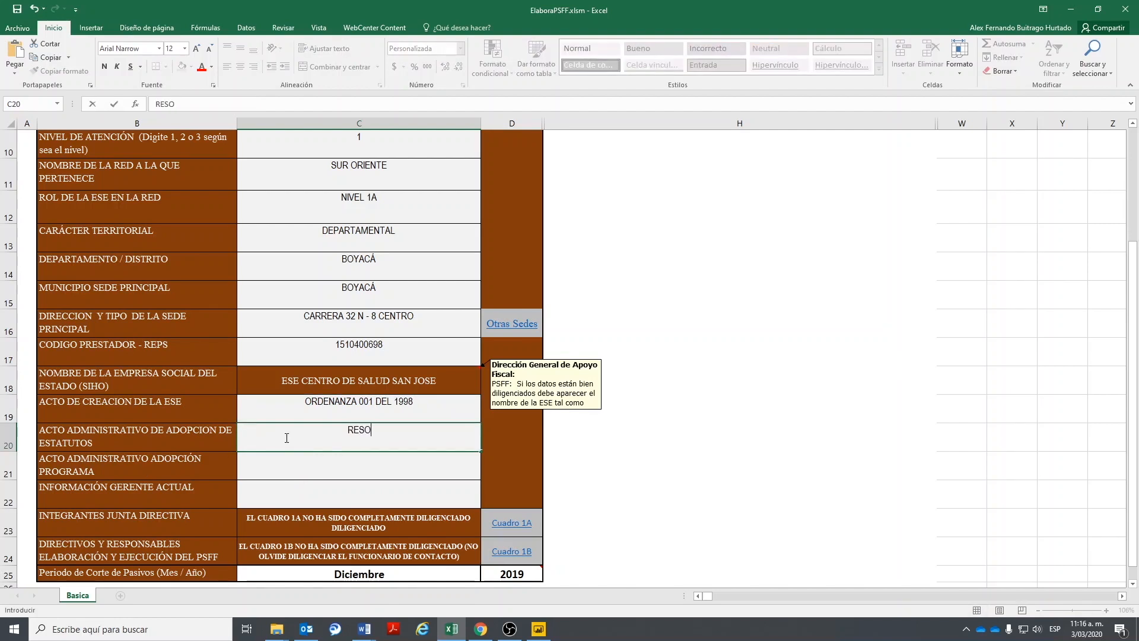
{"action": "type", "text": "LUCION 005 DE 2010"}
{"action": "key", "text": "Return"}
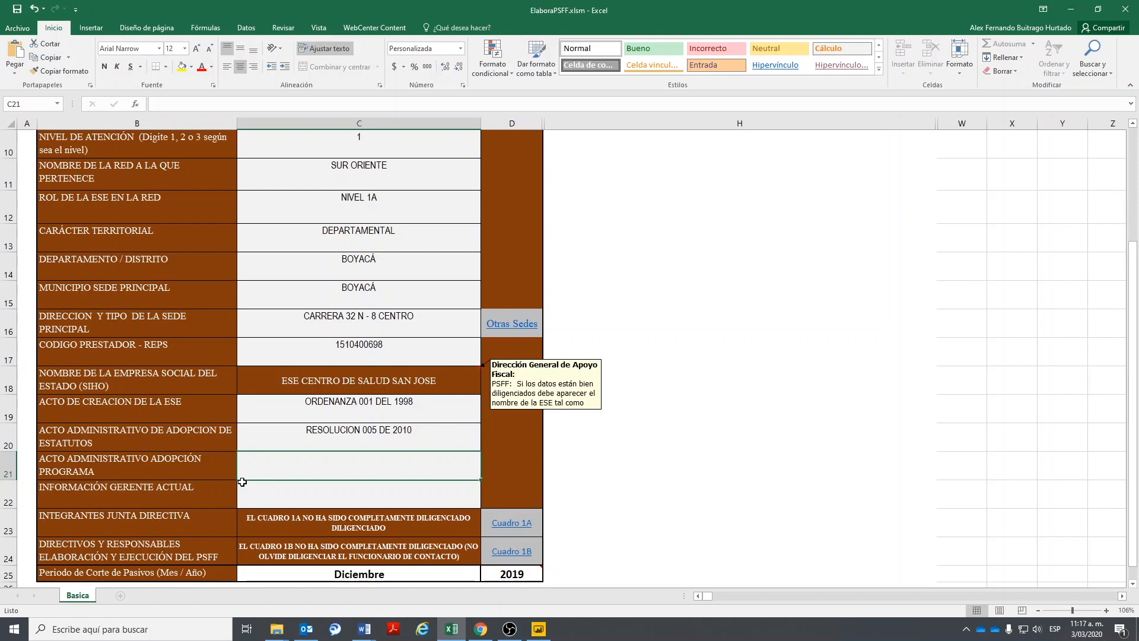
- Enter programme resolution RESOLUCION 007 DE 2019 and the current manager's full name
{"action": "type", "text": "RESOLCIO"}
{"action": "key", "text": "BackSpace"}
{"action": "key", "text": "BackSpace"}
{"action": "key", "text": "BackSpace"}
{"action": "type", "text": "UCION"}
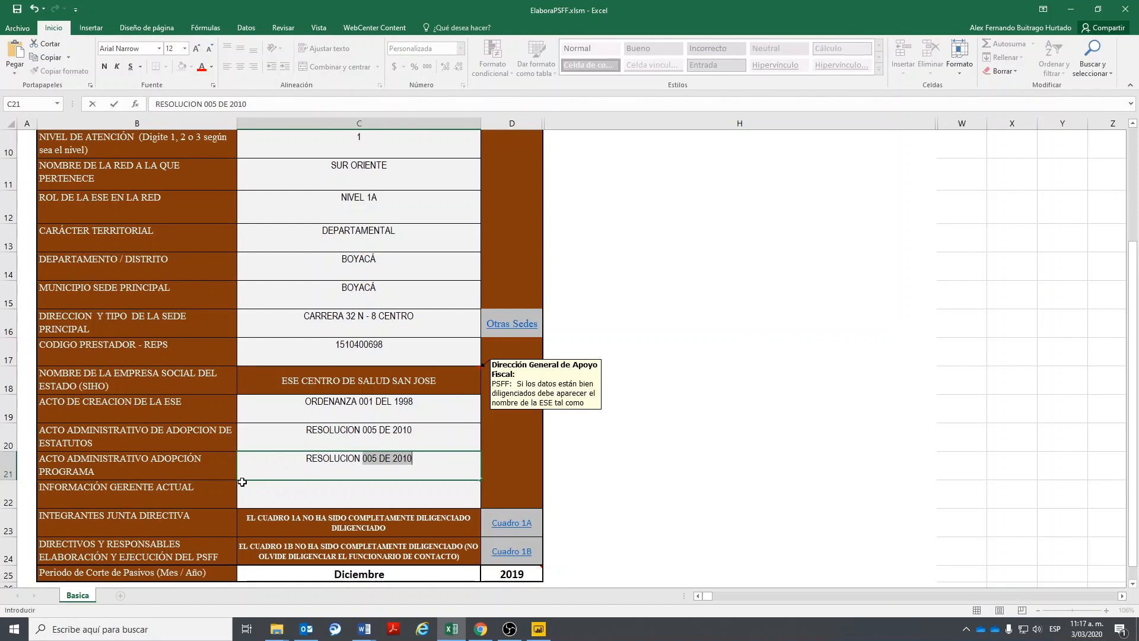
{"action": "left_click", "coordinate": [392, 458]}
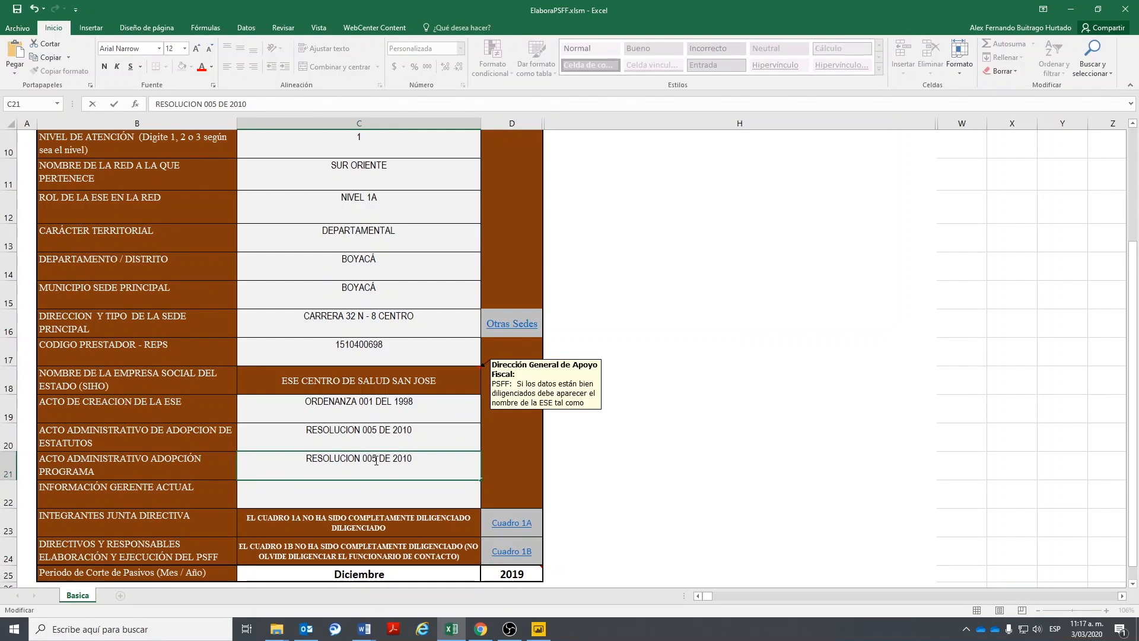
{"action": "key", "text": "BackSpace"}
{"action": "type", "text": "7"}
{"action": "key", "text": "End"}
{"action": "key", "text": "BackSpace"}
{"action": "type", "text": "9"}
{"action": "key", "text": "Return"}
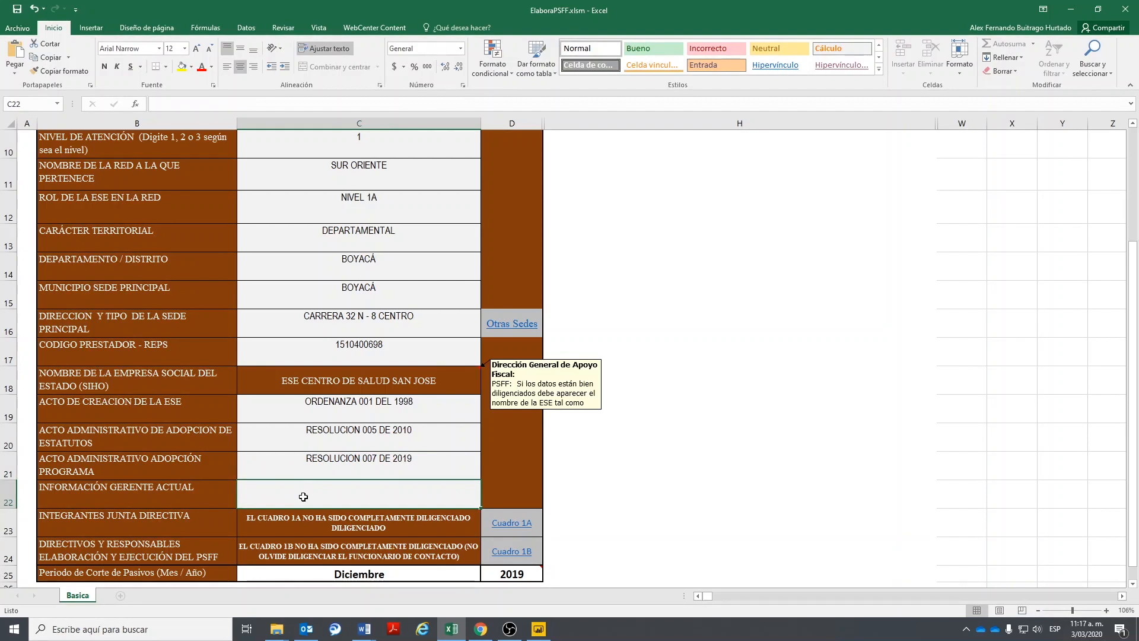
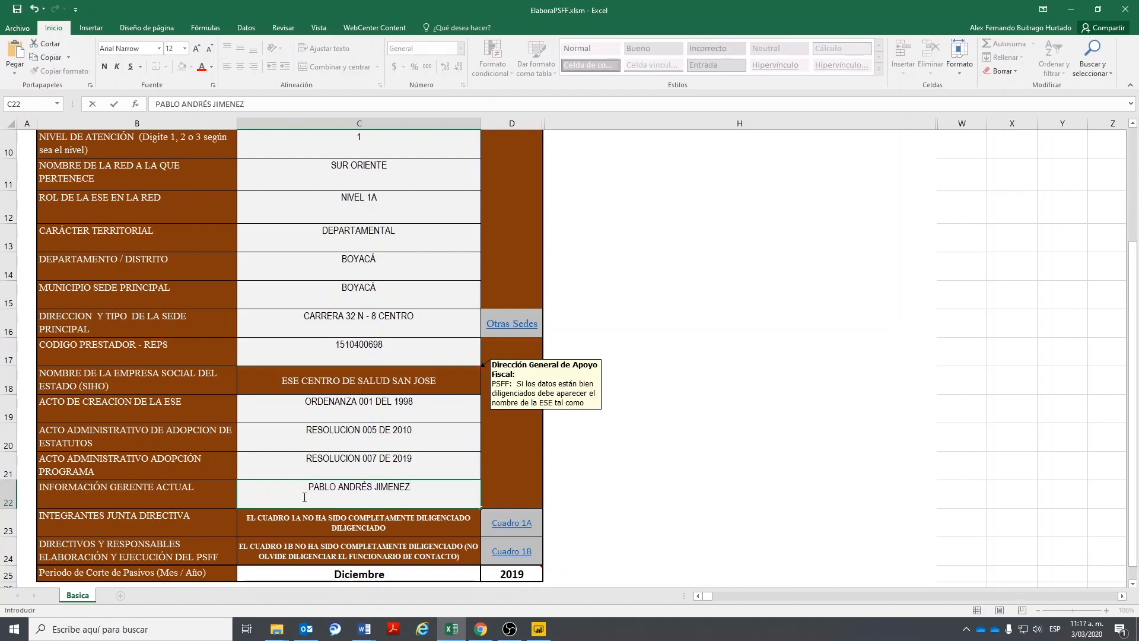
{"action": "left_click", "coordinate": [408, 426]}
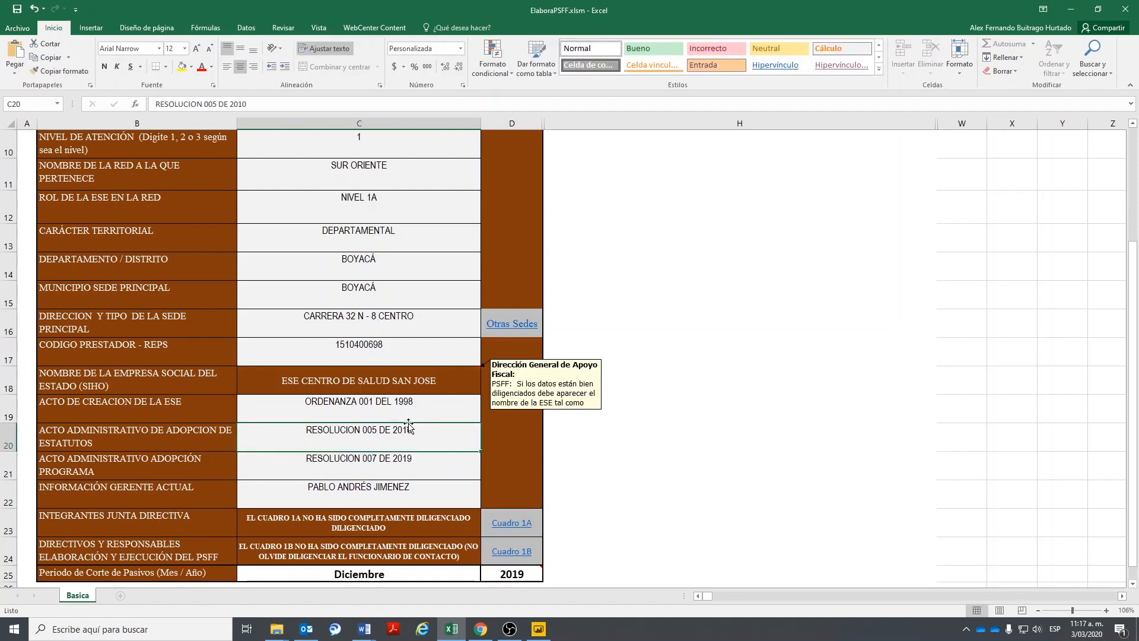
- Review the Cuadro 1 entries: ESE role, liabilities cut-off cells and the headquarters address in C16
{"action": "scroll", "coordinate": [409, 426], "scroll_direction": "up", "scroll_amount": 3}
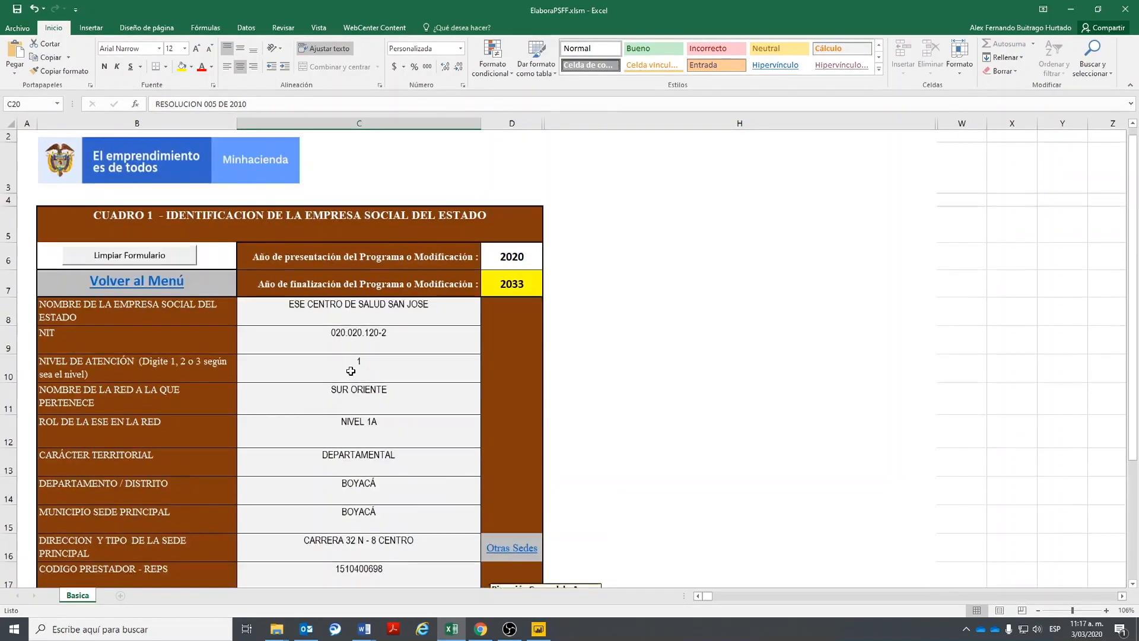
{"action": "scroll", "coordinate": [370, 455], "scroll_direction": "down", "scroll_amount": 2}
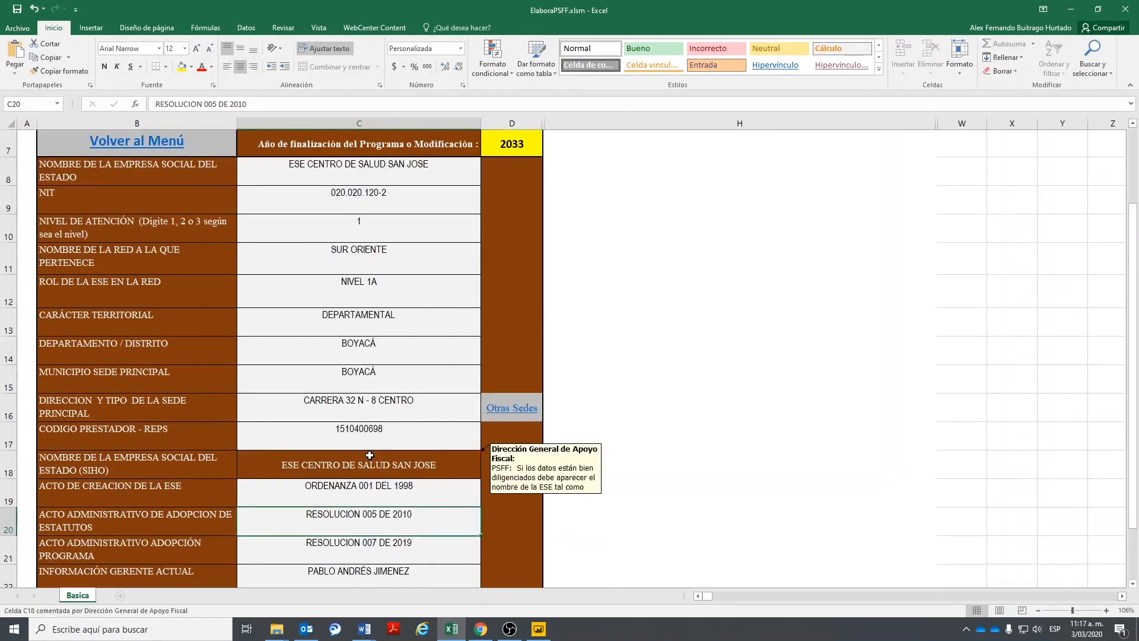
{"action": "left_click", "coordinate": [372, 286]}
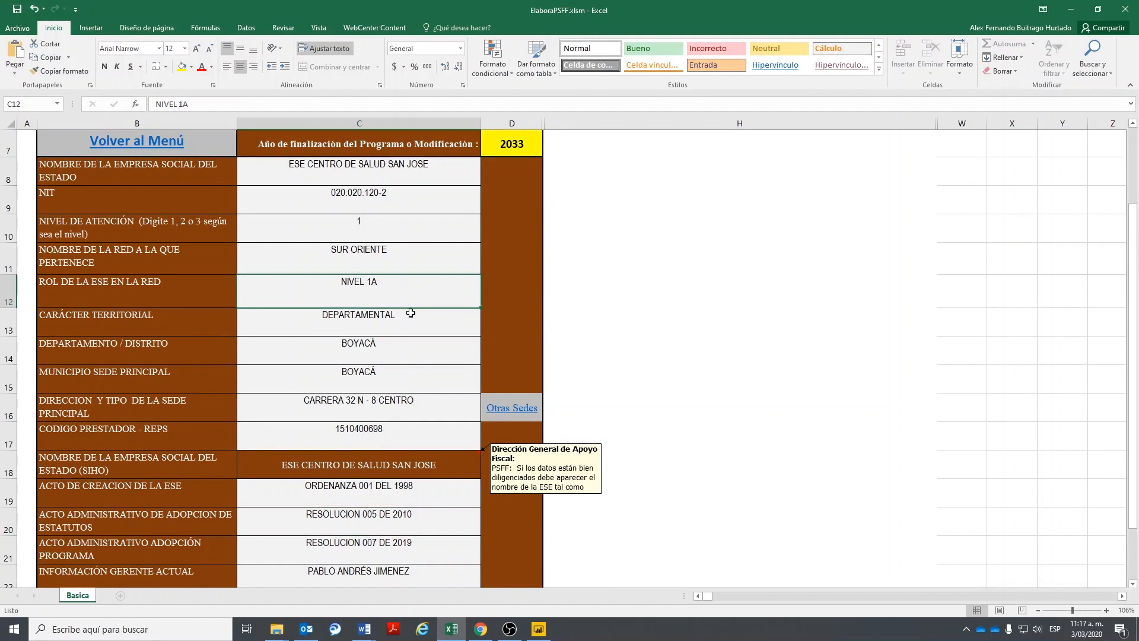
{"action": "scroll", "coordinate": [406, 347], "scroll_direction": "down", "scroll_amount": 2}
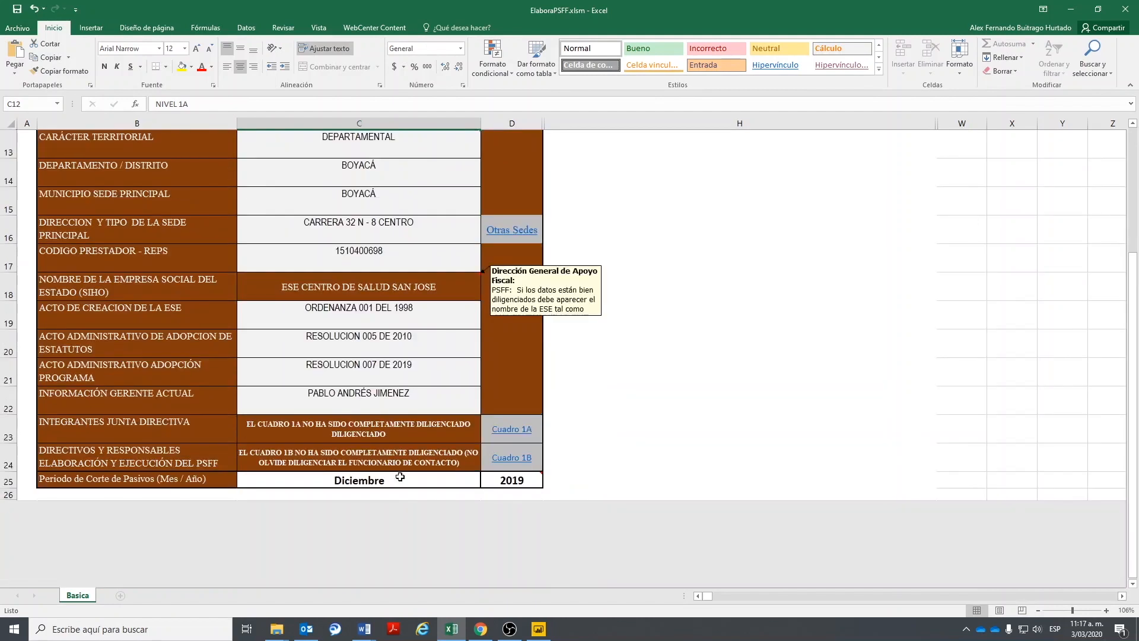
{"action": "left_click_drag", "start_coordinate": [317, 481], "coordinate": [516, 480]}
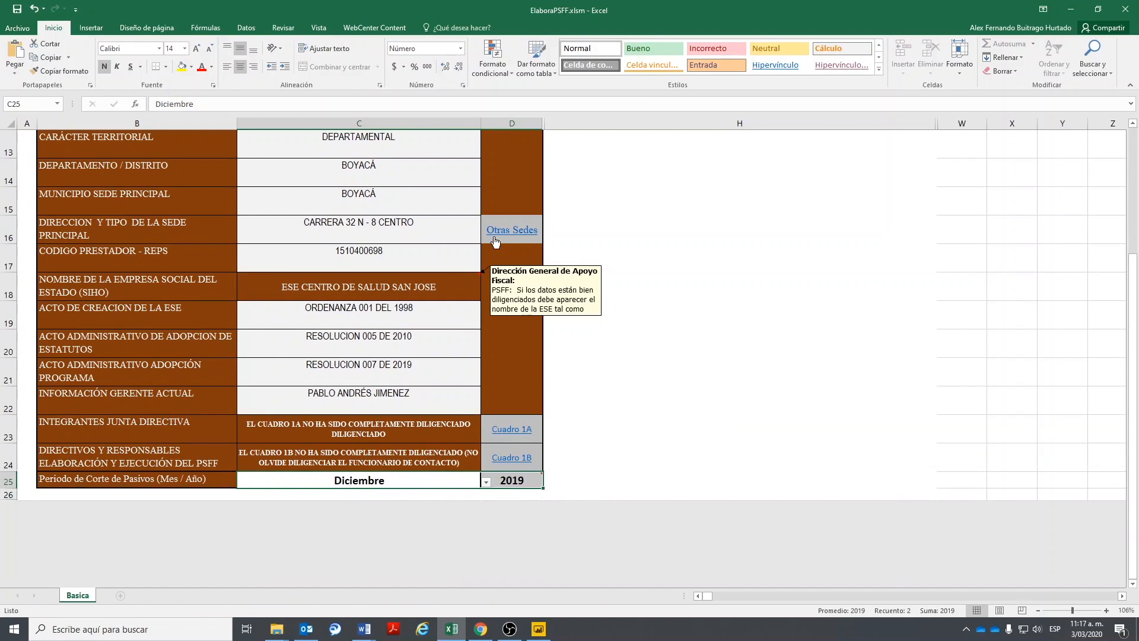
{"action": "left_click", "coordinate": [442, 236]}
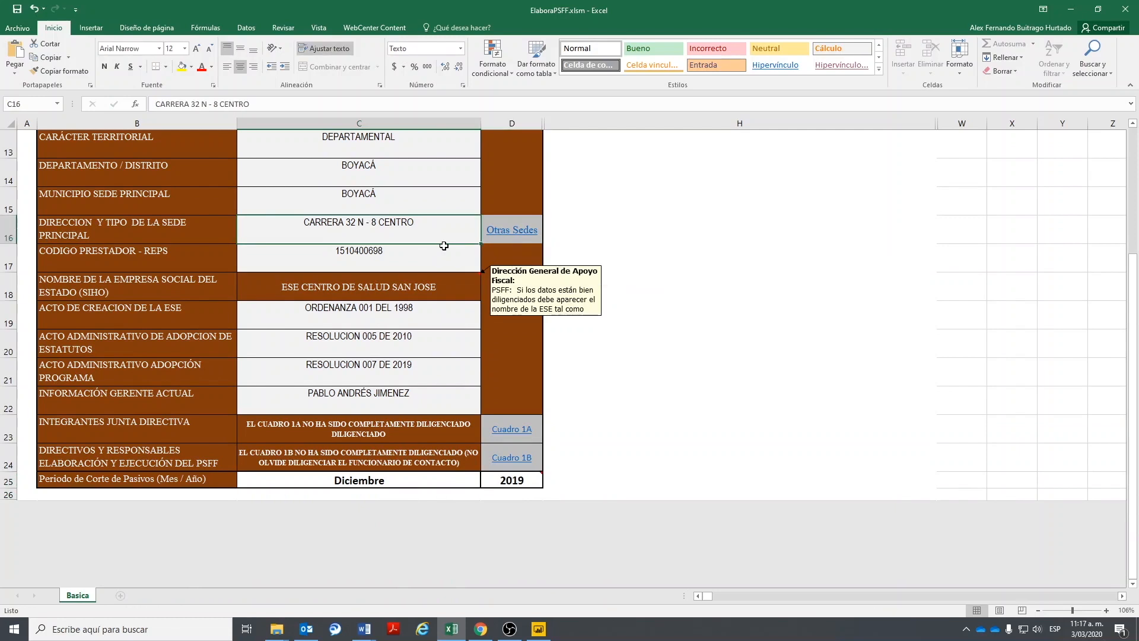
{"action": "scroll", "coordinate": [443, 246], "scroll_direction": "up", "scroll_amount": 5}
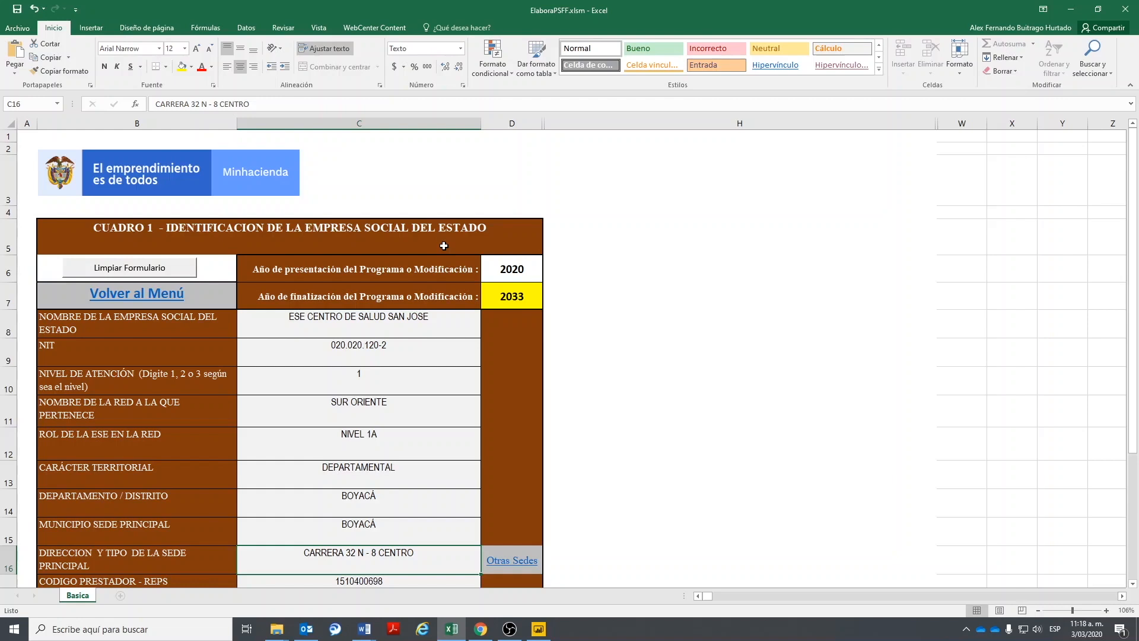
{"action": "scroll", "coordinate": [428, 336], "scroll_direction": "down", "scroll_amount": 3}
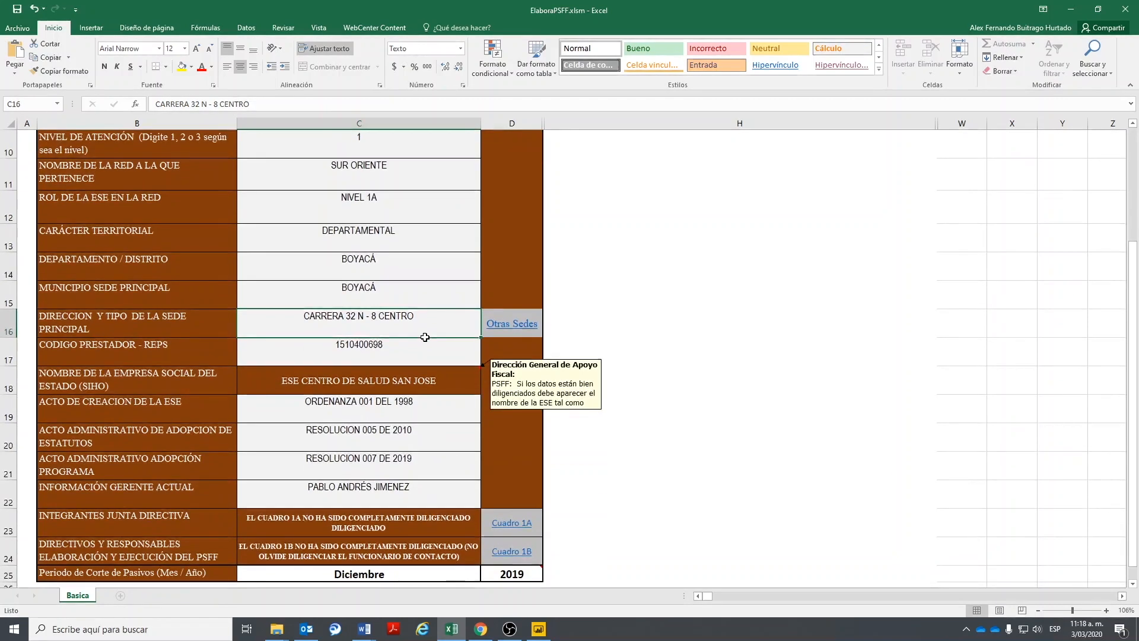
{"action": "scroll", "coordinate": [425, 337], "scroll_direction": "down", "scroll_amount": 2}
{"action": "scroll", "coordinate": [422, 333], "scroll_direction": "up", "scroll_amount": 1}
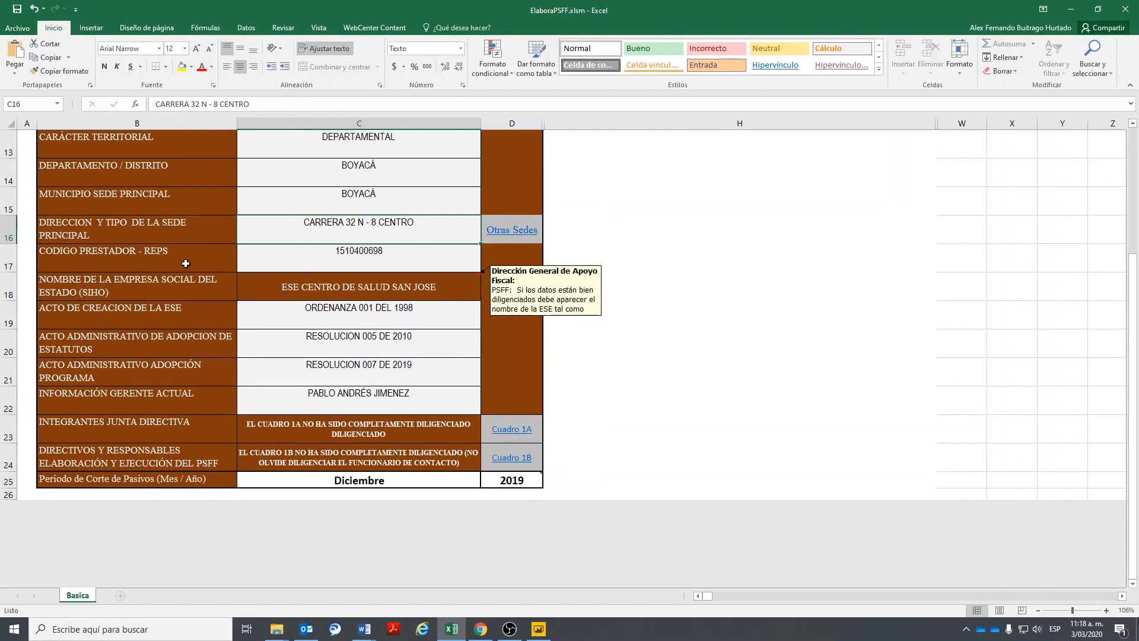
{"action": "scroll", "coordinate": [182, 264], "scroll_direction": "up", "scroll_amount": 1}
{"action": "left_click", "coordinate": [103, 330]}
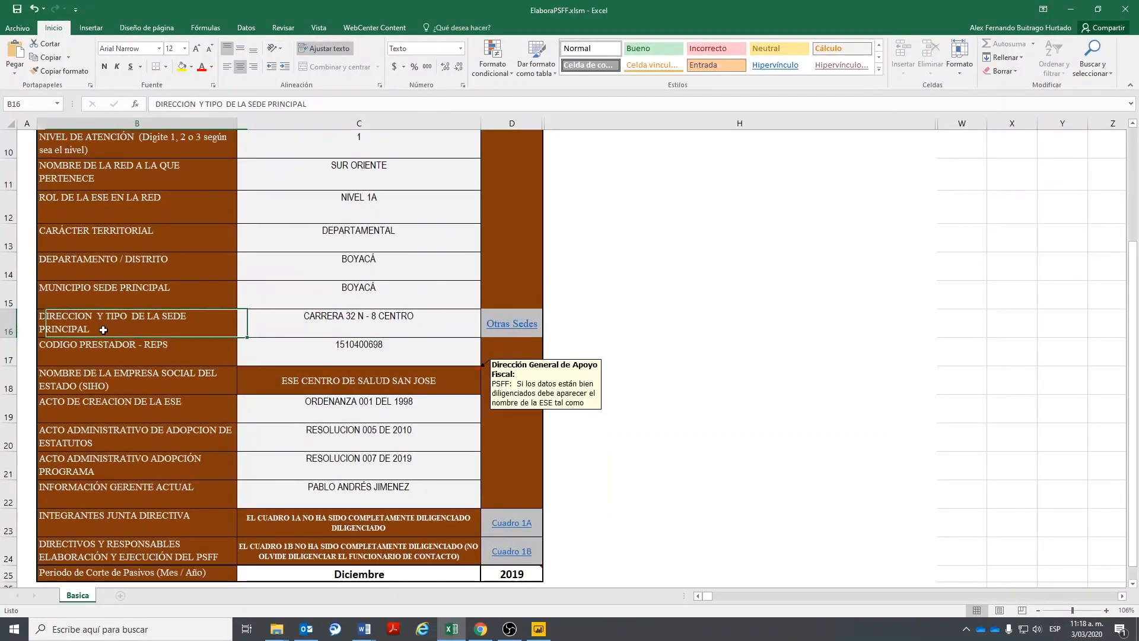
{"action": "left_click", "coordinate": [343, 319]}
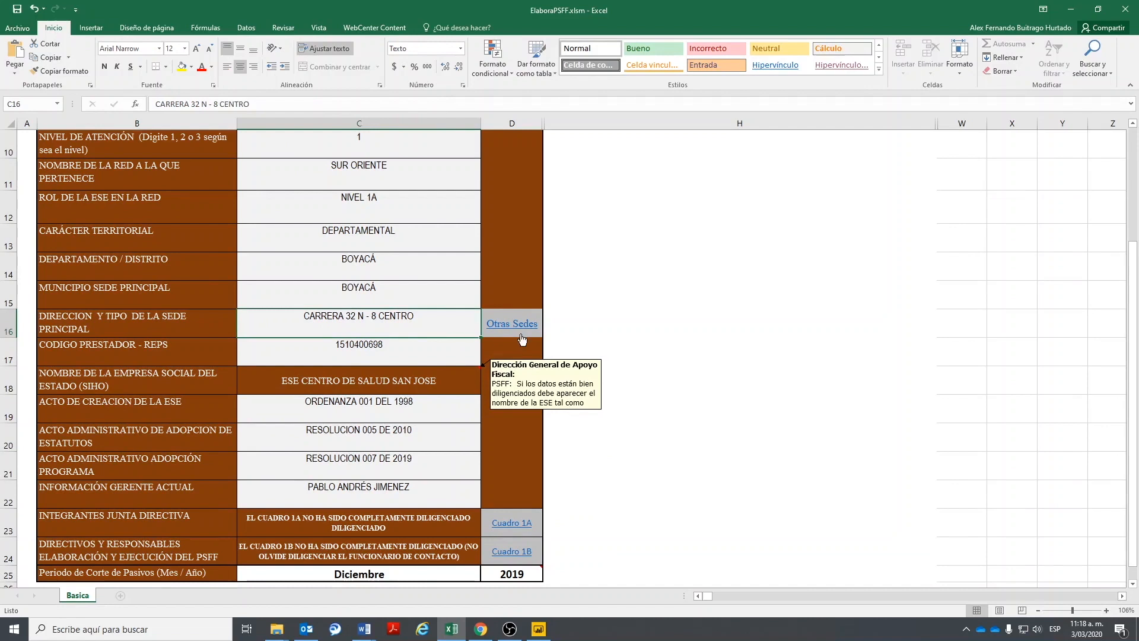
{"action": "left_click", "coordinate": [505, 324]}
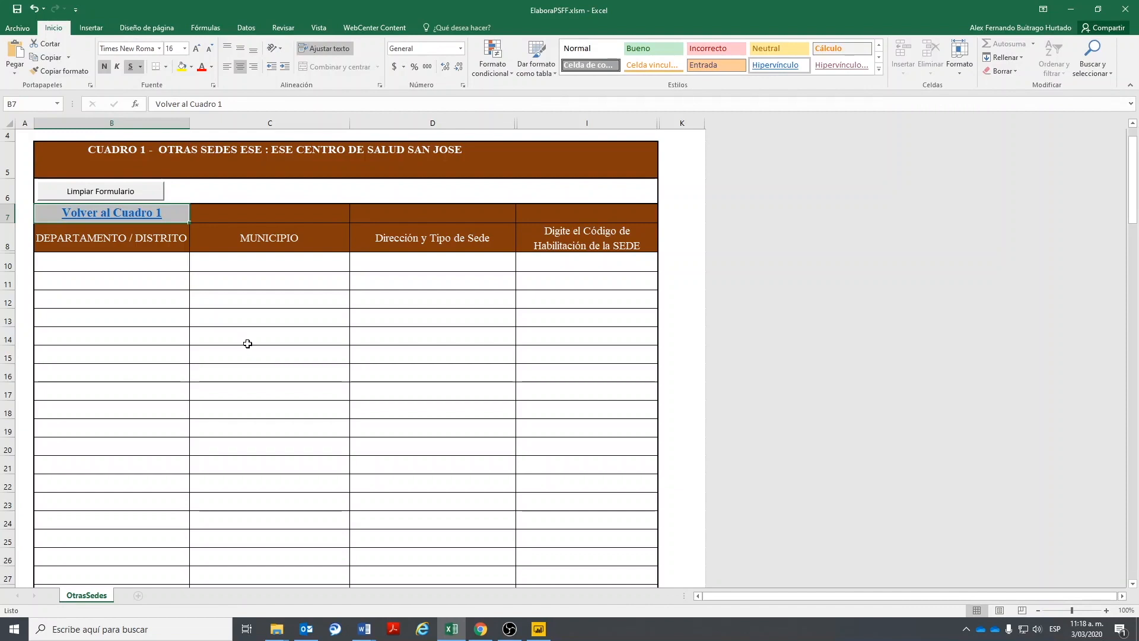
{"action": "left_click", "coordinate": [119, 260]}
{"action": "left_click", "coordinate": [195, 265]}
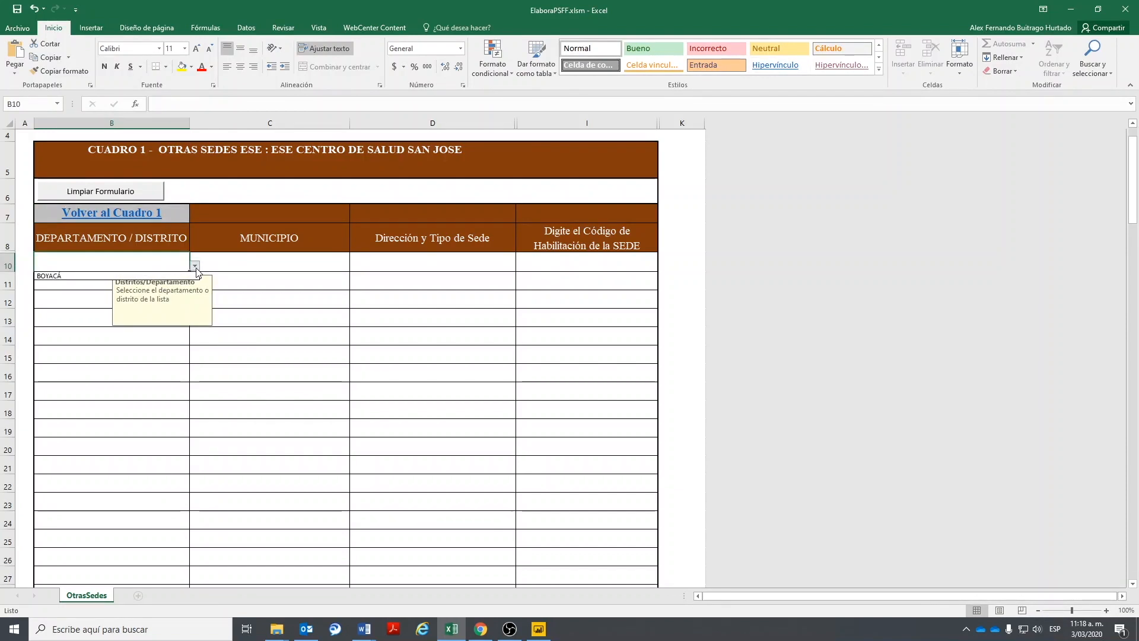
{"action": "left_click", "coordinate": [56, 274]}
{"action": "left_click", "coordinate": [298, 262]}
{"action": "left_click", "coordinate": [355, 265]}
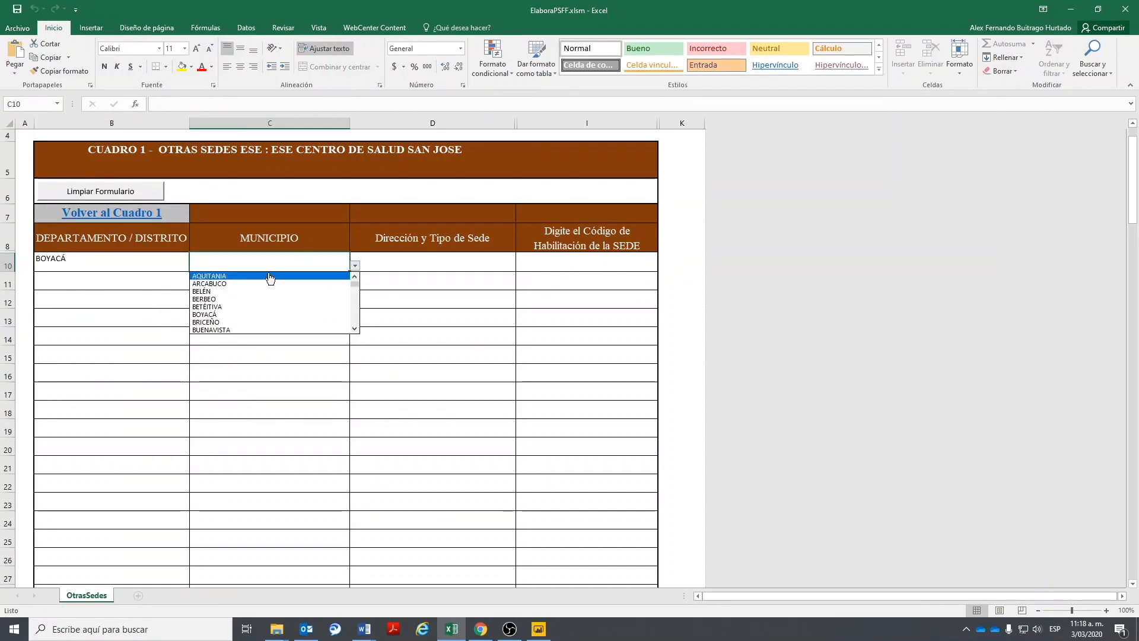
{"action": "left_click", "coordinate": [230, 320]}
{"action": "left_click", "coordinate": [391, 262]}
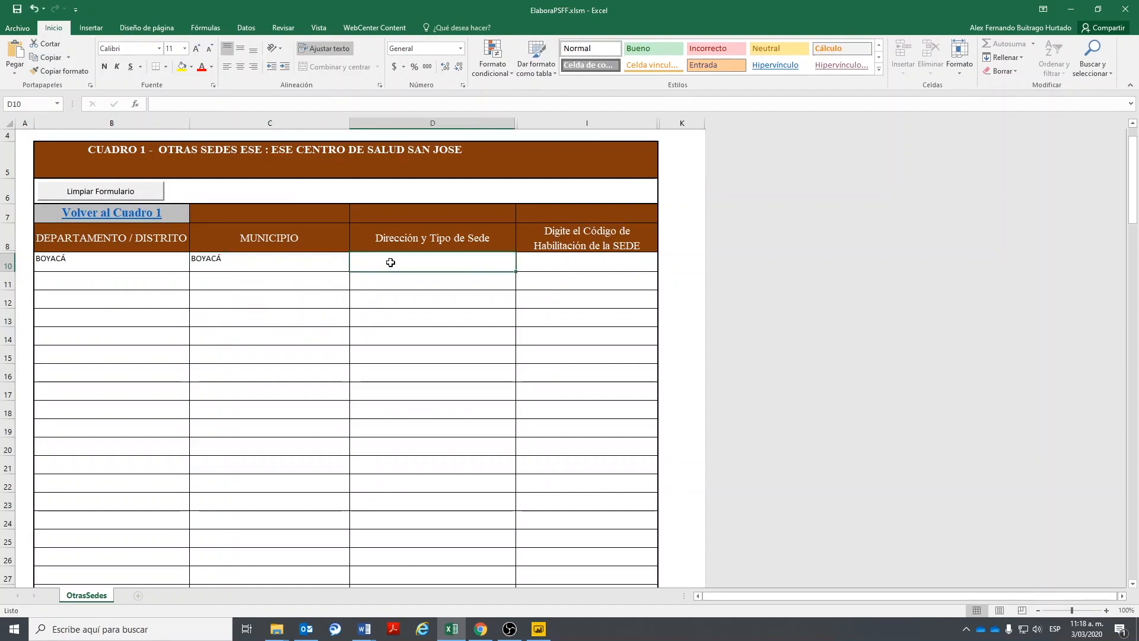
{"action": "type", "text": "RUR"}
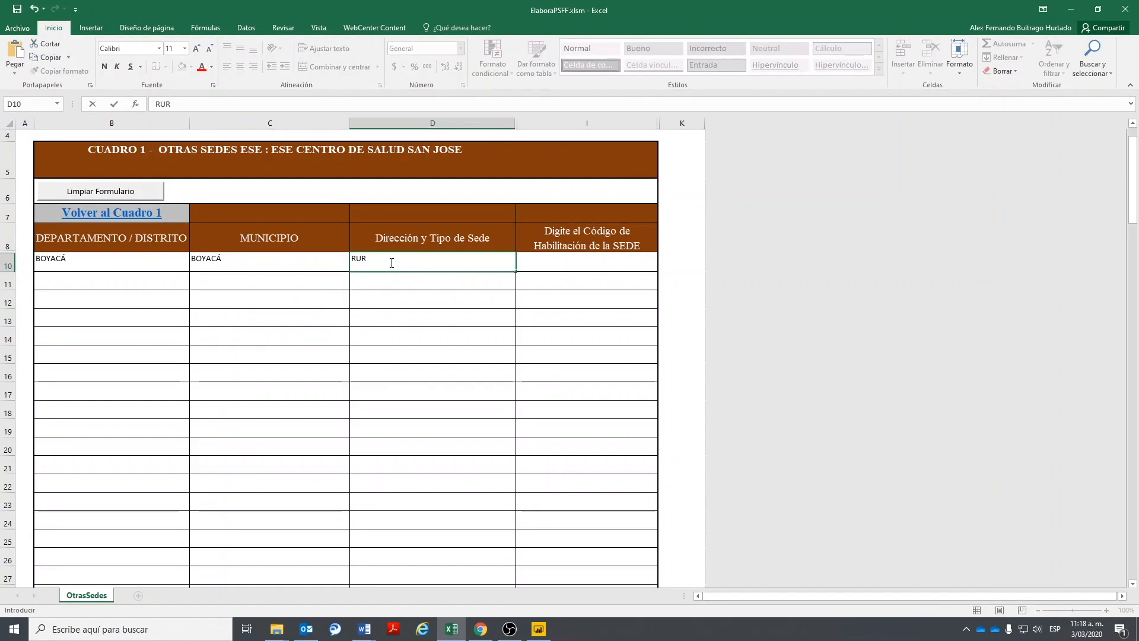
{"action": "type", "text": "AL"}
{"action": "left_click", "coordinate": [594, 265]}
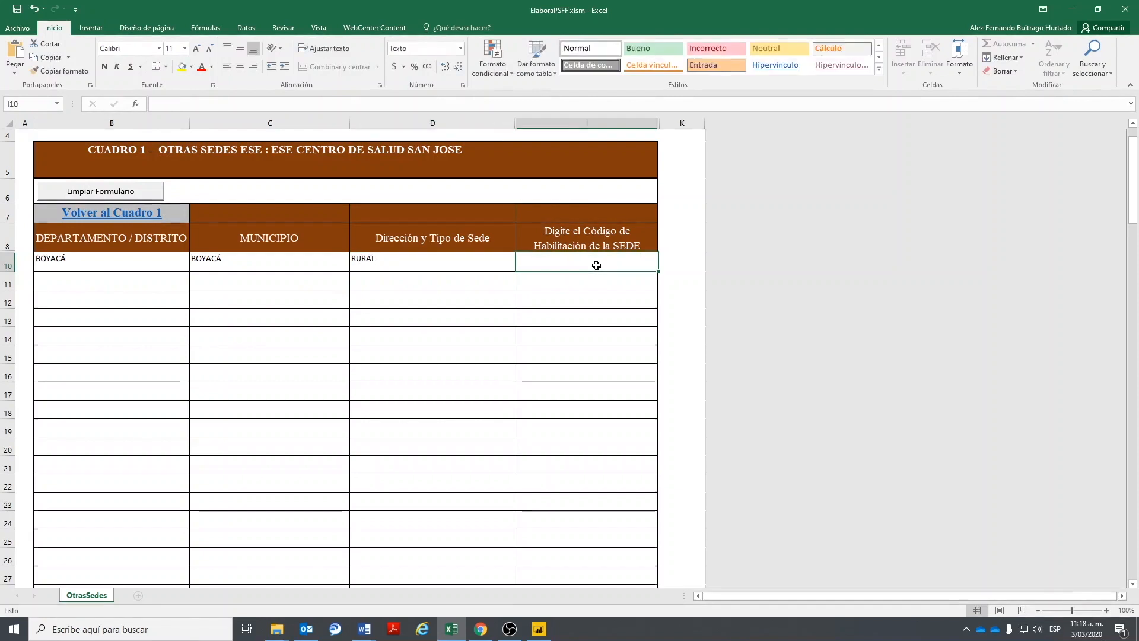
{"action": "type", "text": "15454545445"}
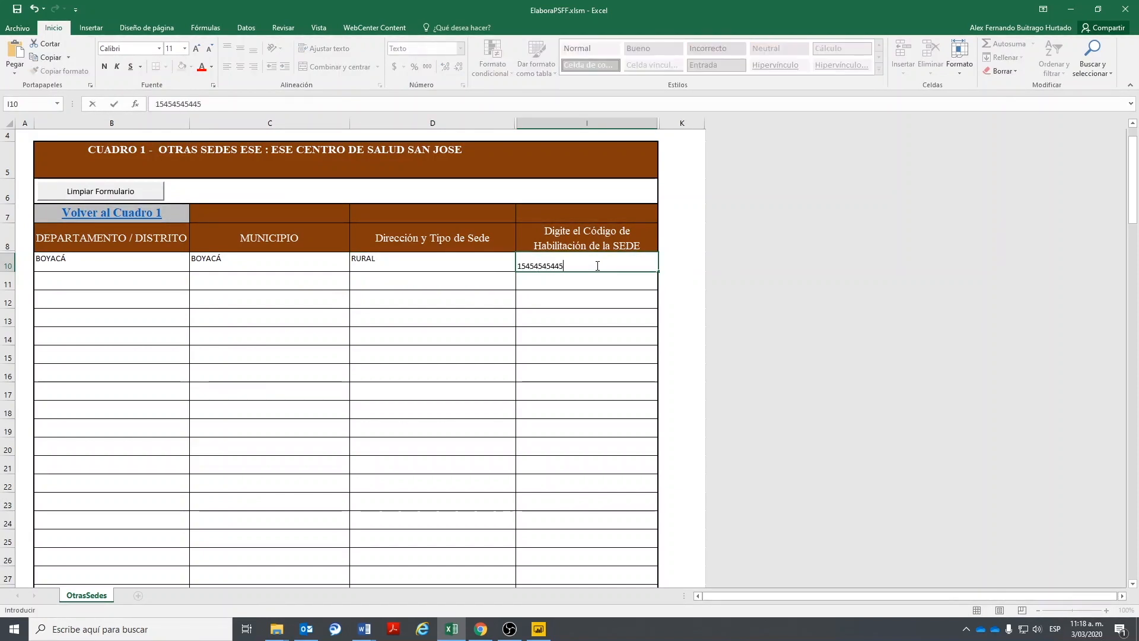
{"action": "key", "text": "Return"}
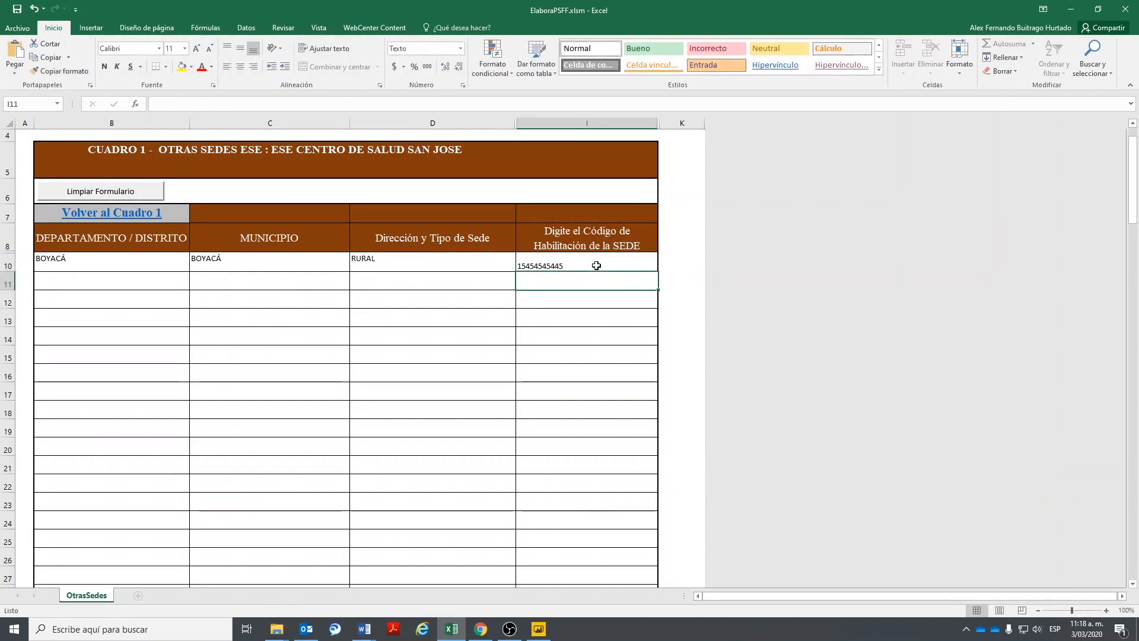
- Verify the new site entry and return to the Basica sheet
{"action": "left_click", "coordinate": [584, 258]}
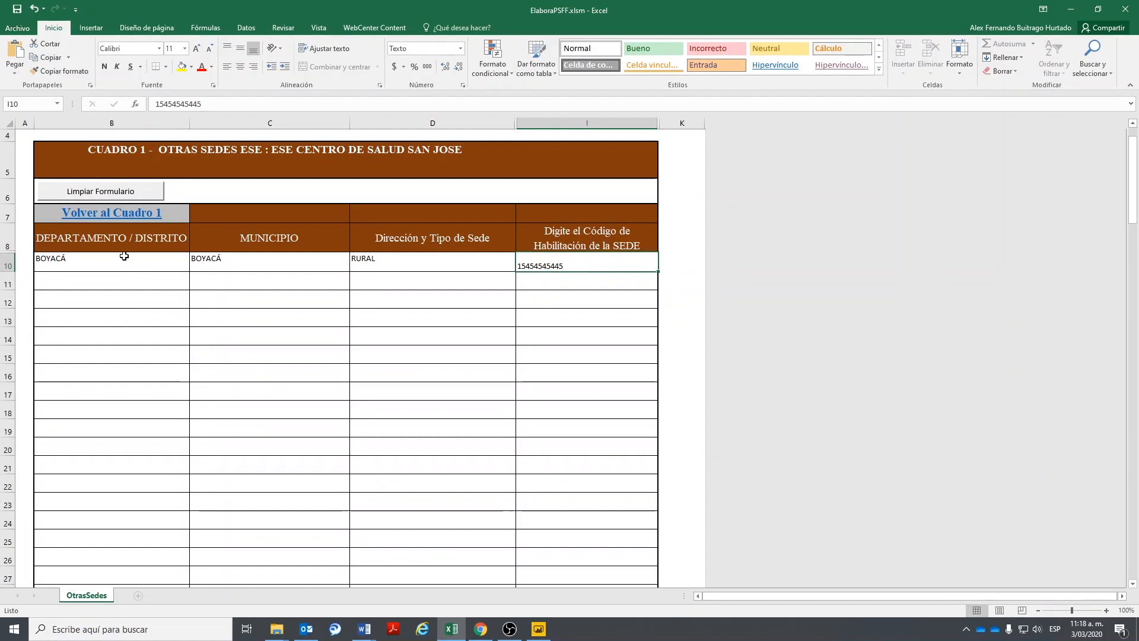
{"action": "left_click", "coordinate": [91, 215]}
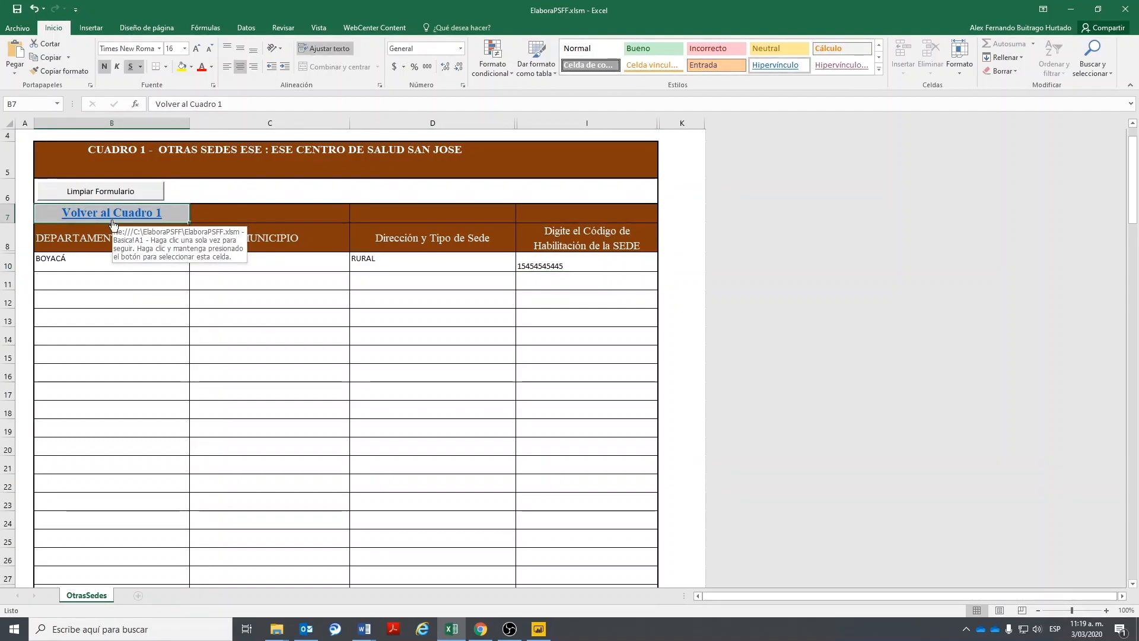
{"action": "left_click", "coordinate": [109, 217]}
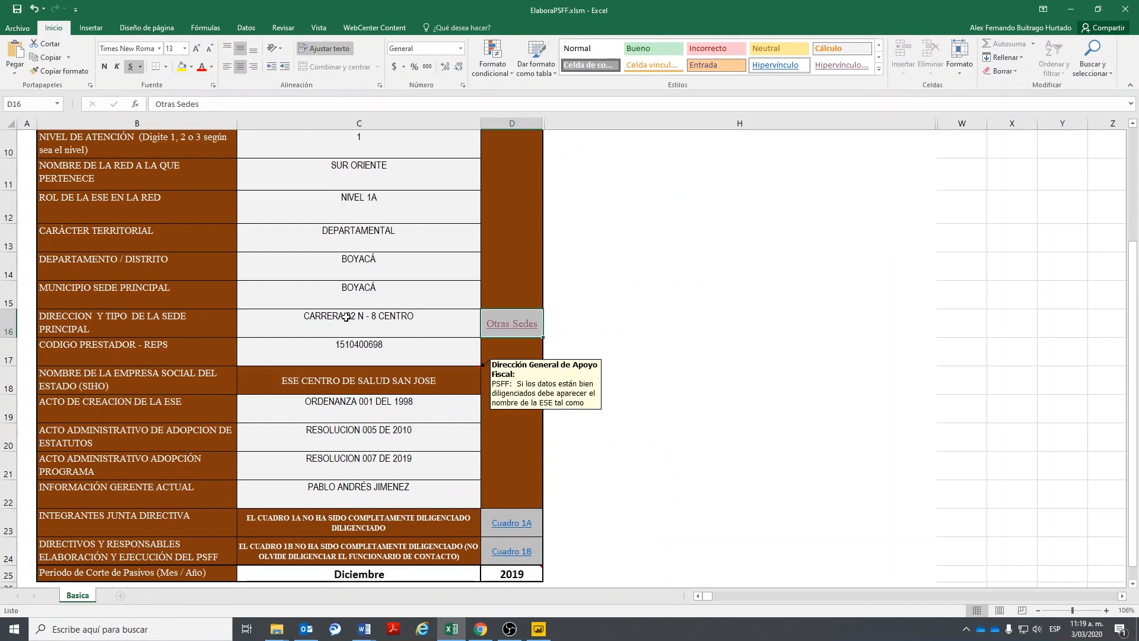
{"action": "left_click", "coordinate": [492, 325]}
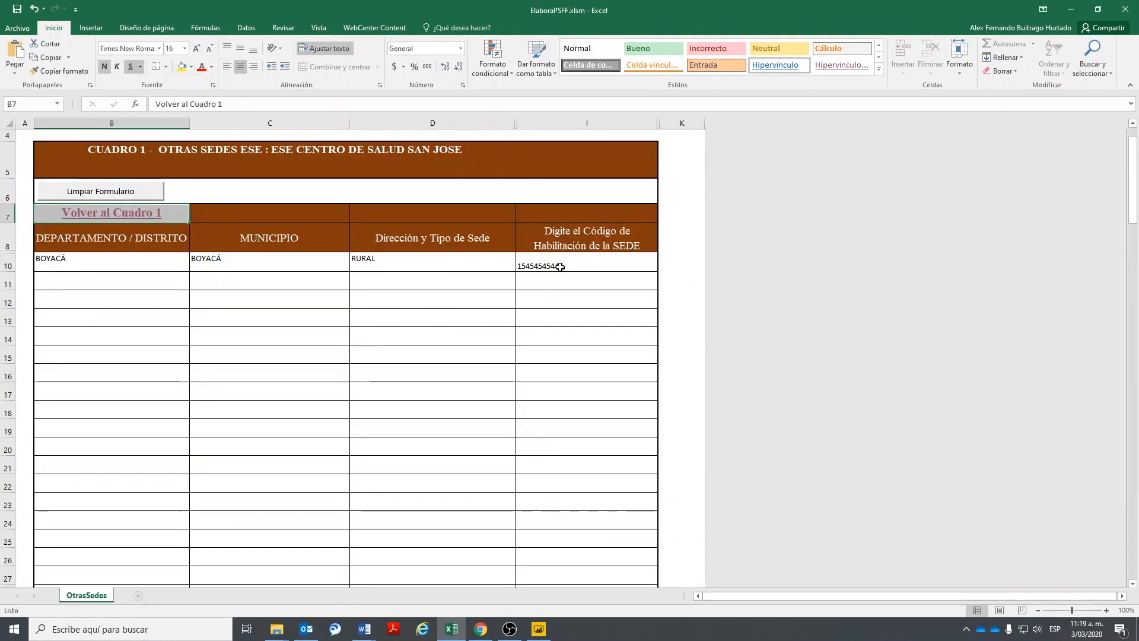
{"action": "left_click", "coordinate": [134, 213]}
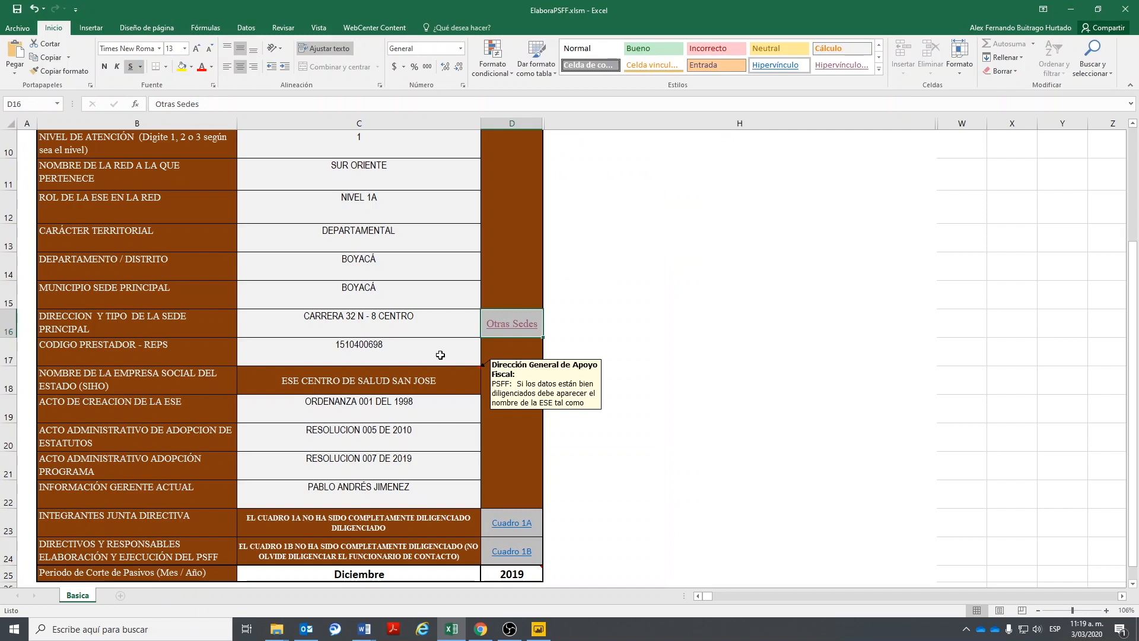
{"action": "scroll", "coordinate": [342, 479], "scroll_direction": "down", "scroll_amount": 1}
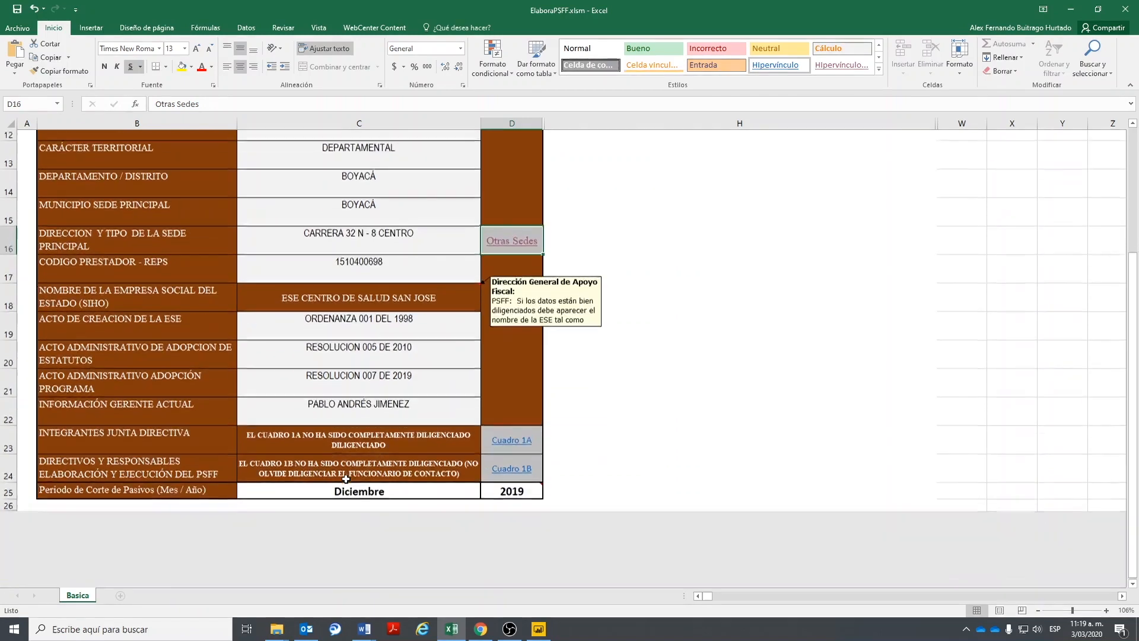
- On Cuadro 1A, add the PRESIDENTE with name, ID number and period DIC 2019 - DIC 2021
{"action": "left_click", "coordinate": [297, 428]}
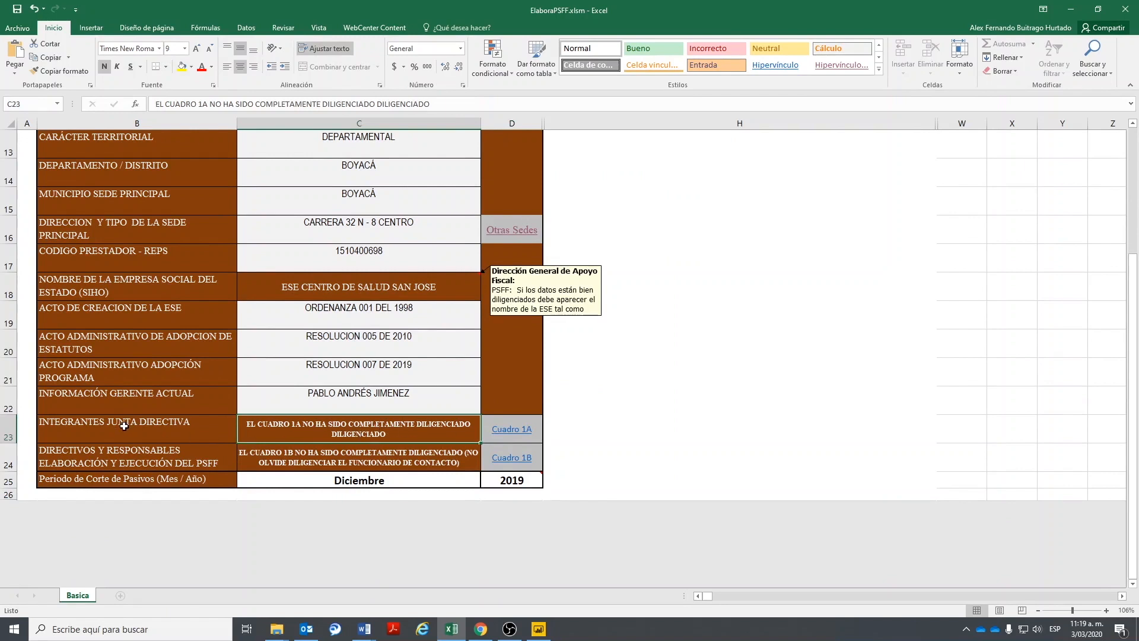
{"action": "left_click", "coordinate": [506, 429]}
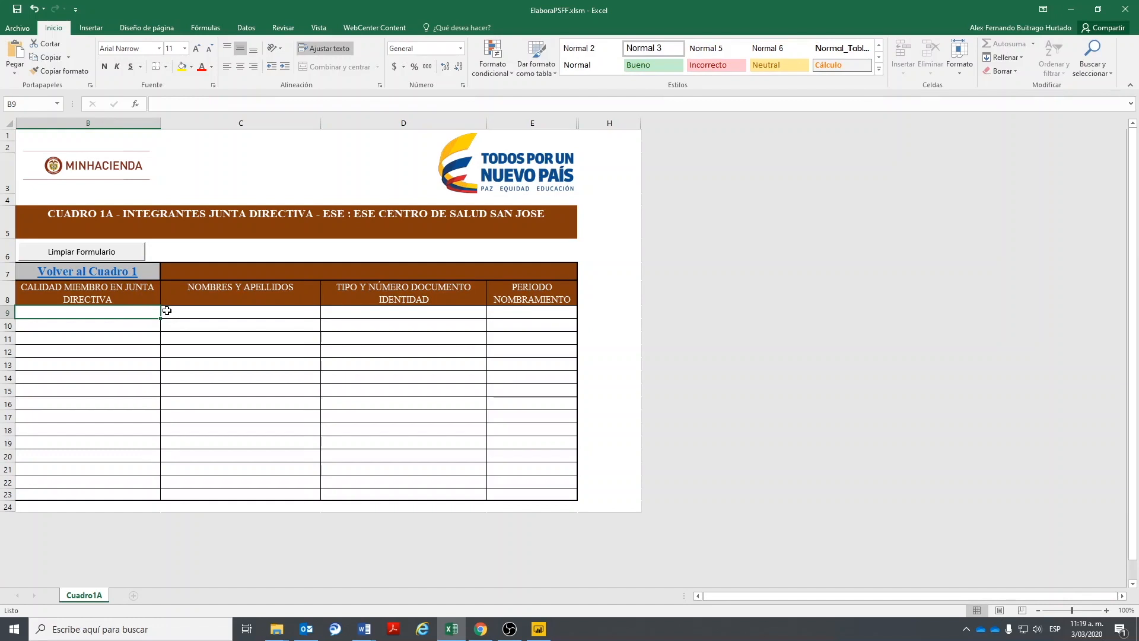
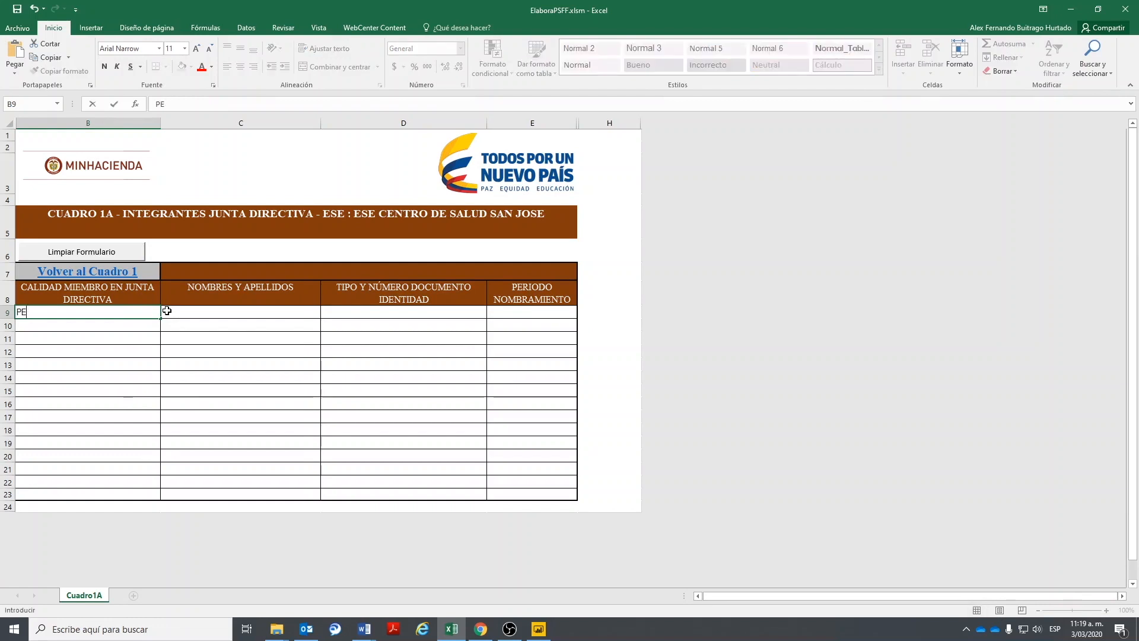
{"action": "key", "text": "Tab"}
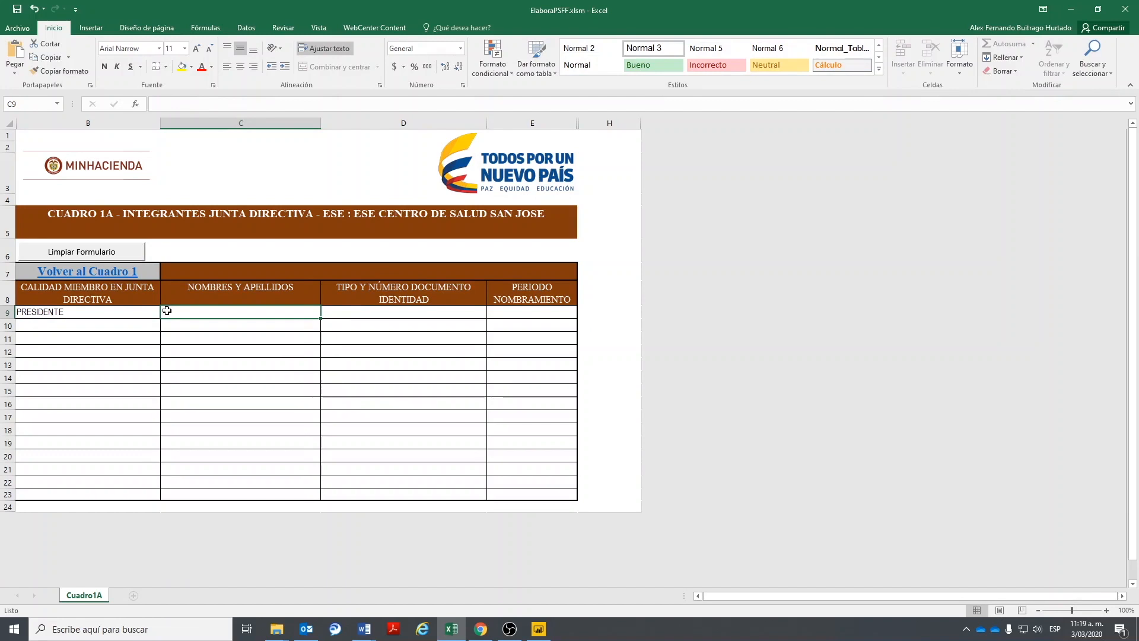
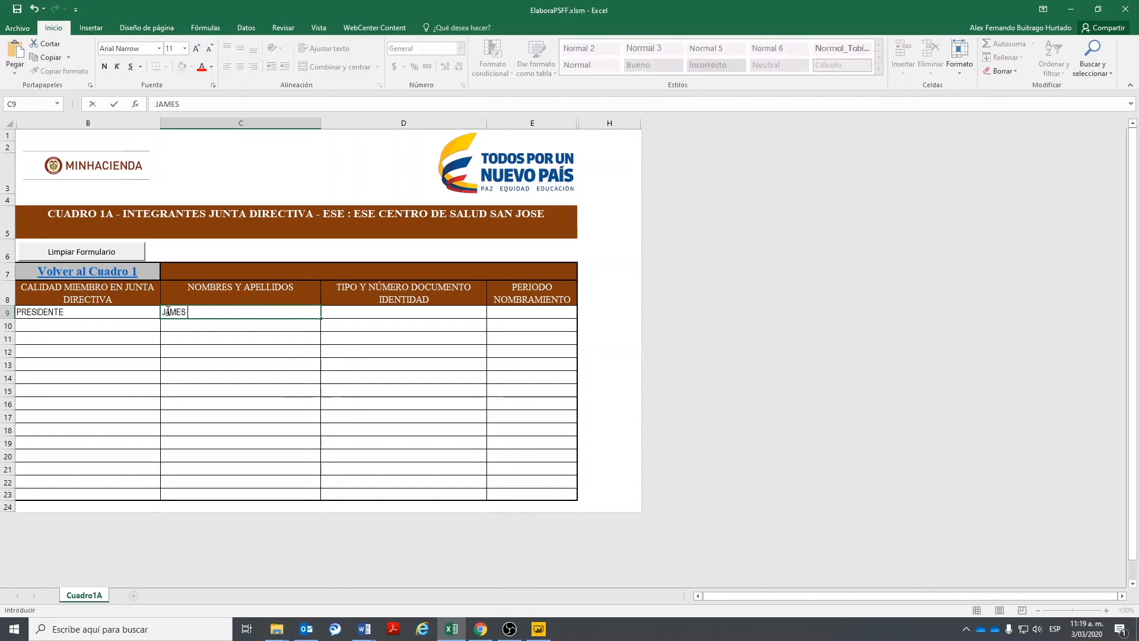
{"action": "key", "text": "Tab"}
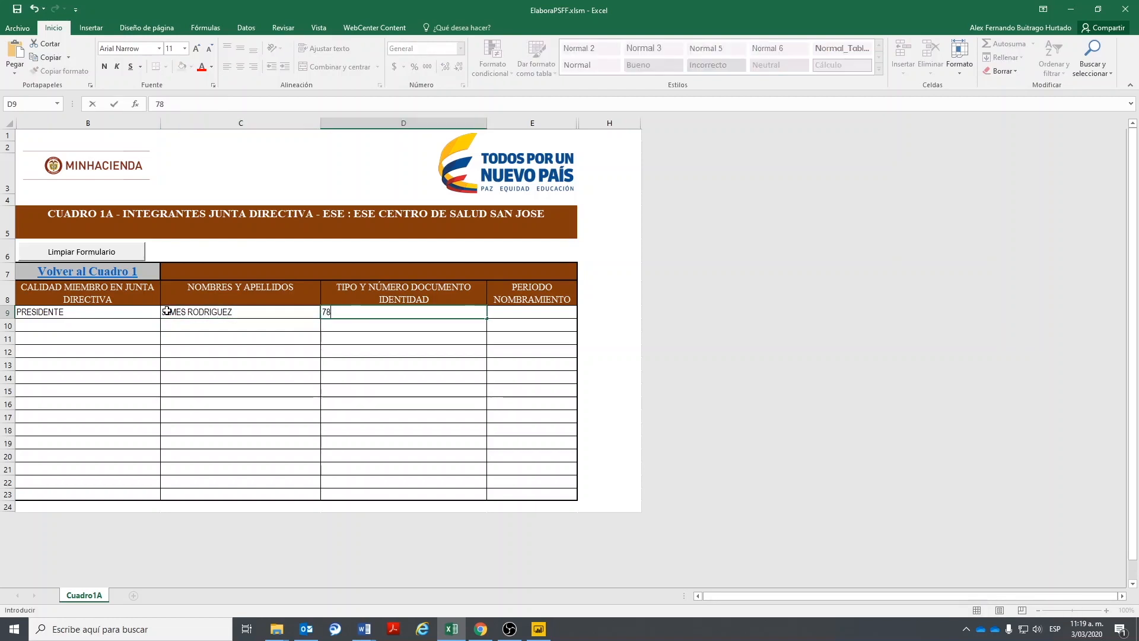
{"action": "key", "text": "Tab"}
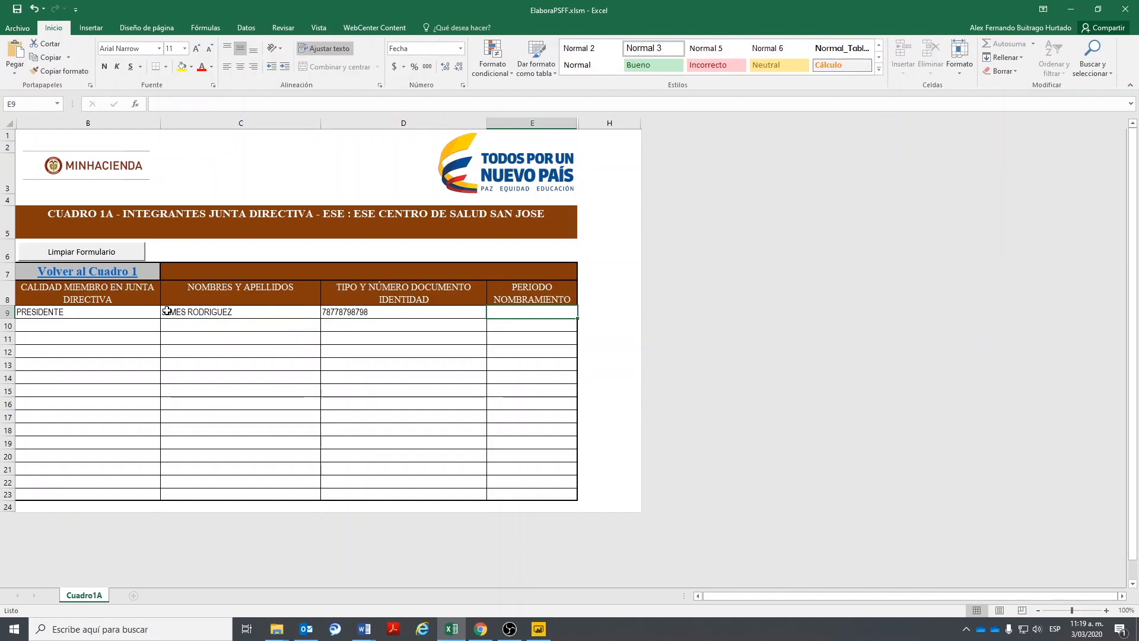
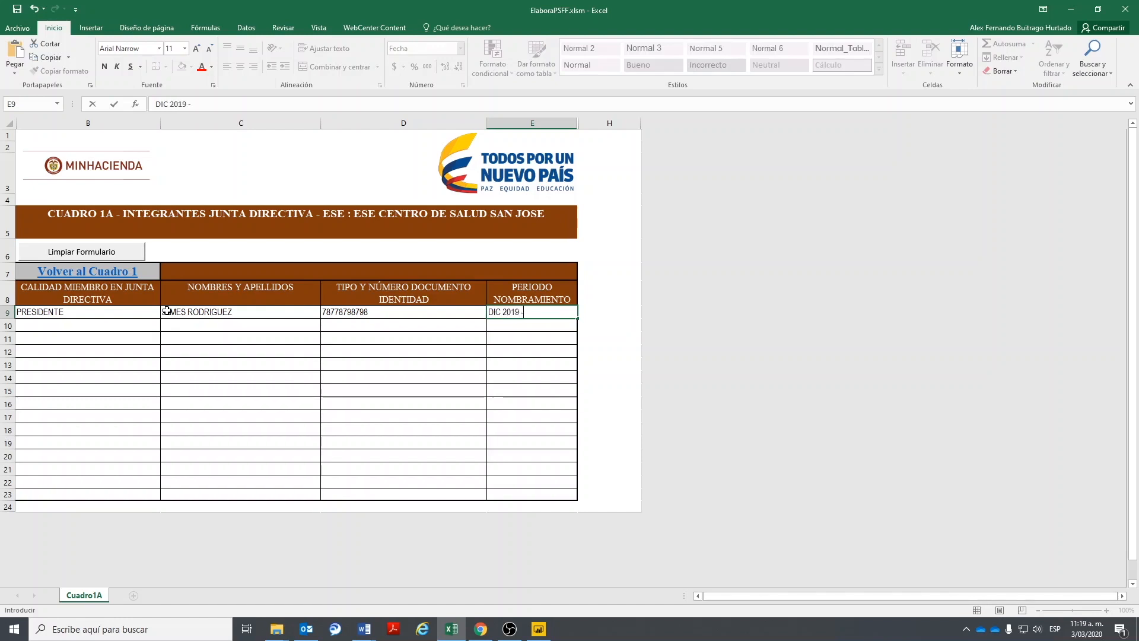
{"action": "key", "text": "Return"}
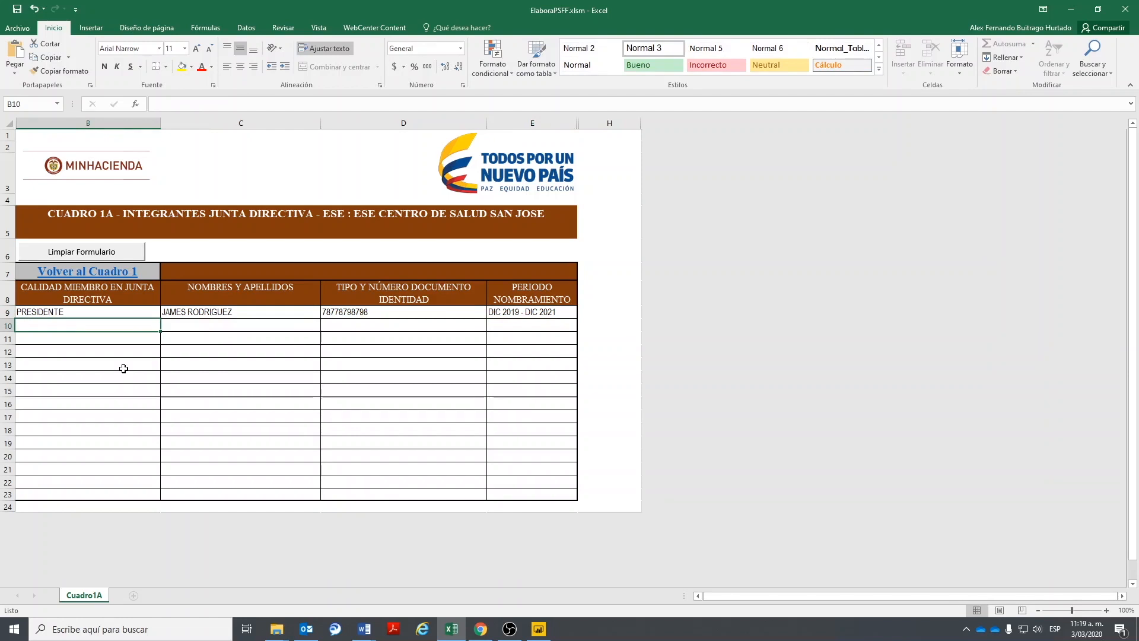
- Add the SECRETARIO with name, ID number and period DIC 2019 - DIC 2021
{"action": "type", "text": "SECRETARIO"}
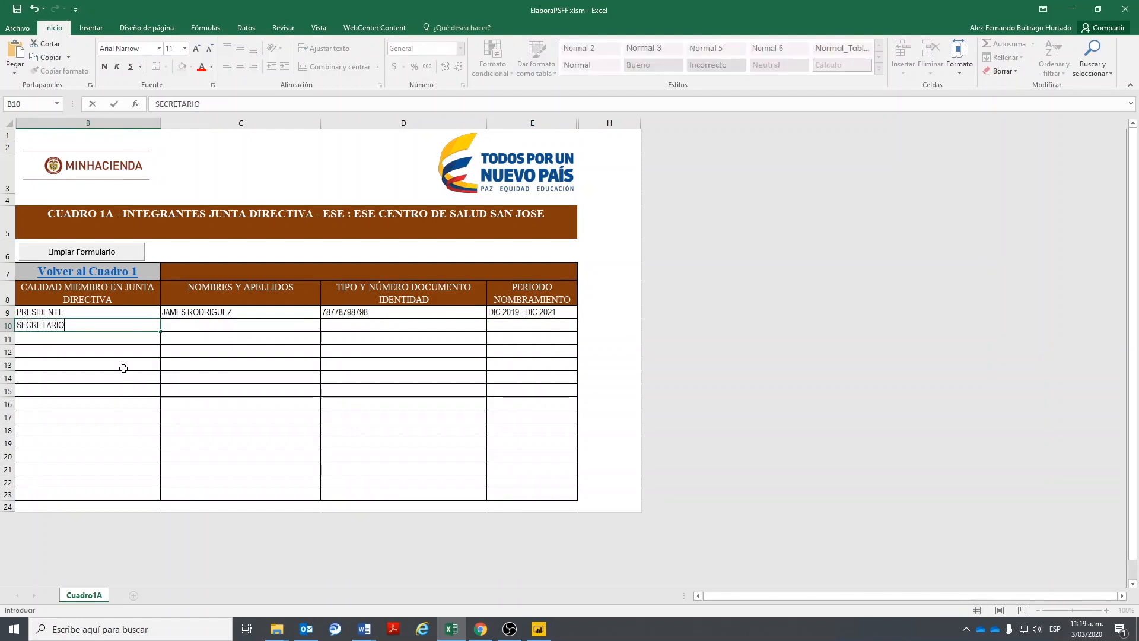
{"action": "key", "text": "Tab"}
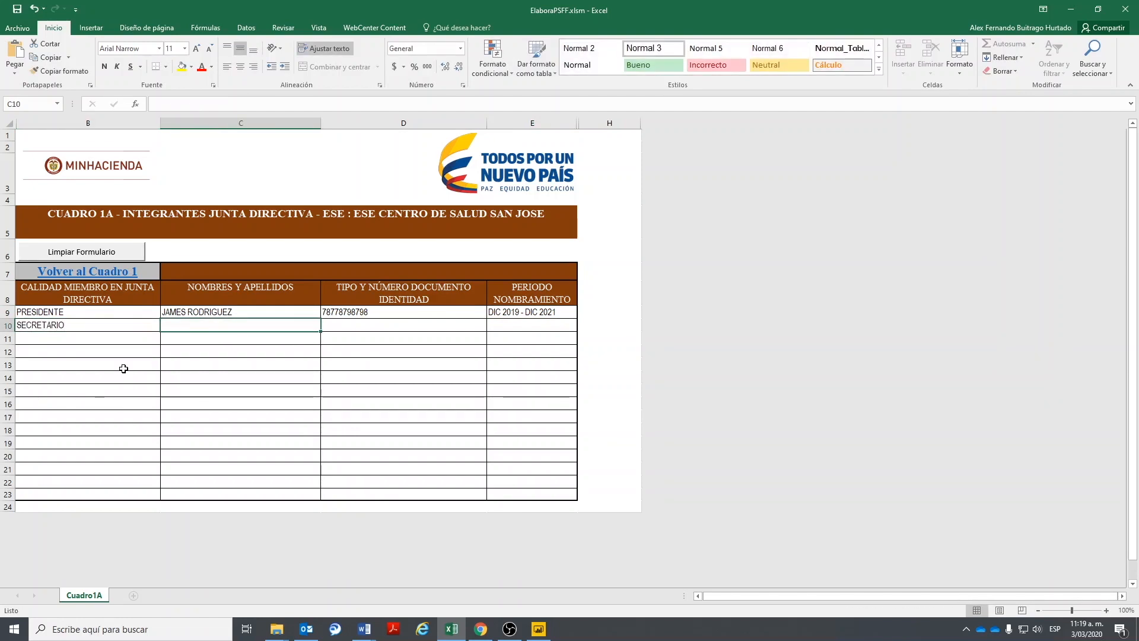
{"action": "type", "text": "FAL"}
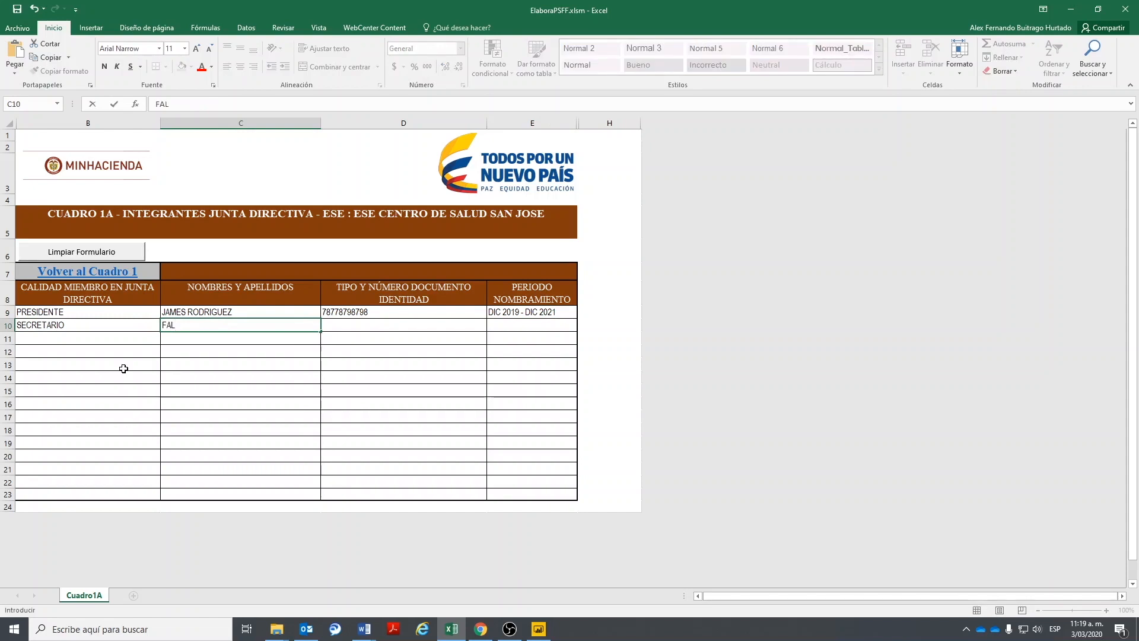
{"action": "type", "text": "COO RORID"}
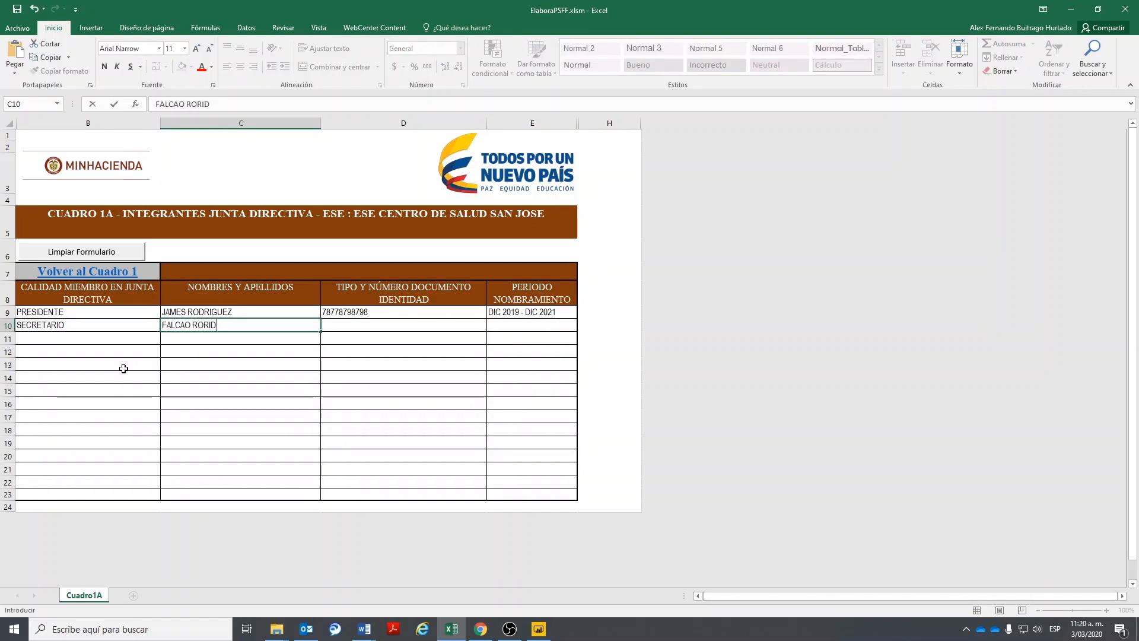
{"action": "key", "text": "BackSpace"}
{"action": "type", "text": "RIGUEZ"}
{"action": "key", "text": "Tab"}
{"action": "type", "text": "256565656"}
{"action": "key", "text": "Tab"}
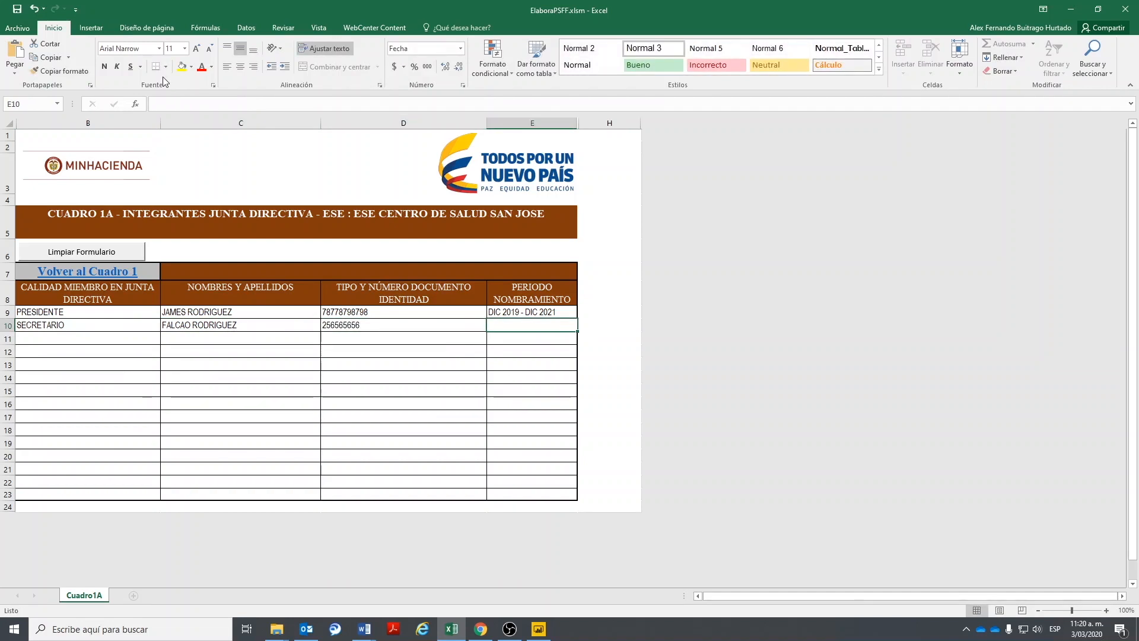
{"action": "type", "text": "DIC 2019 - DIC 2021"}
{"action": "key", "text": "Return"}
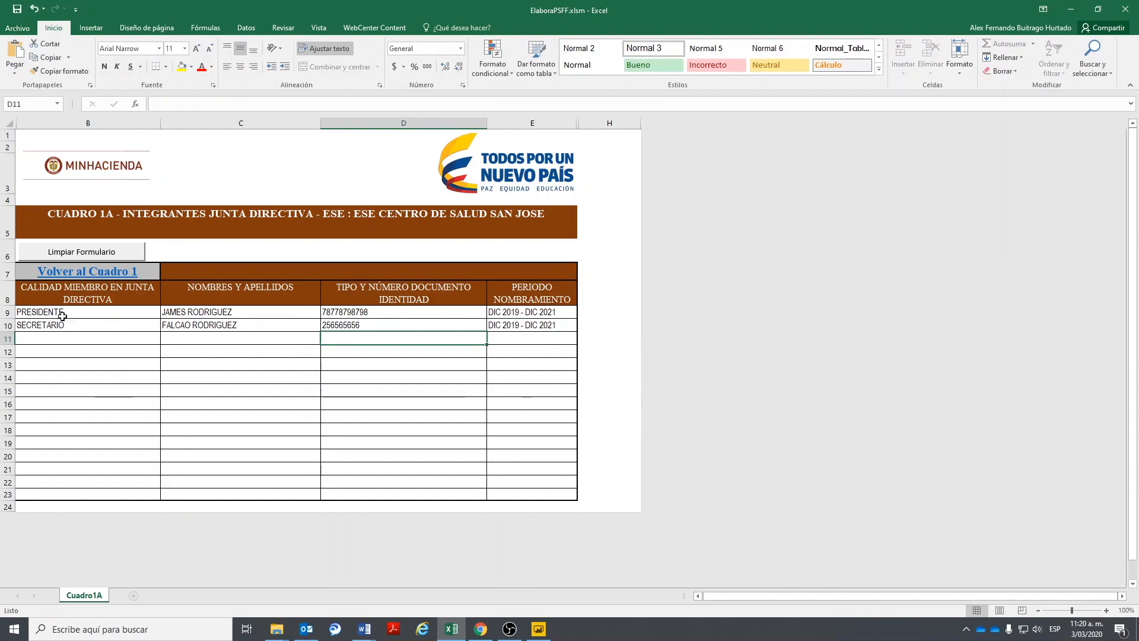
- Return to Cuadro 1, check the C24 warning, and open the Cuadro 1B sheet
{"action": "left_click", "coordinate": [89, 274]}
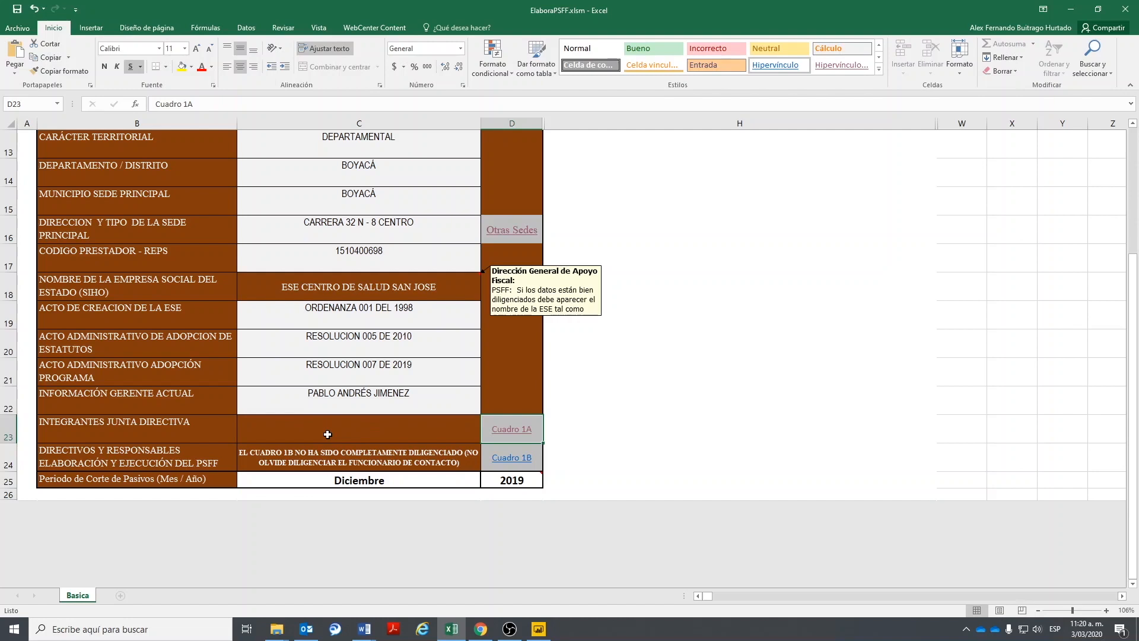
{"action": "left_click", "coordinate": [289, 463]}
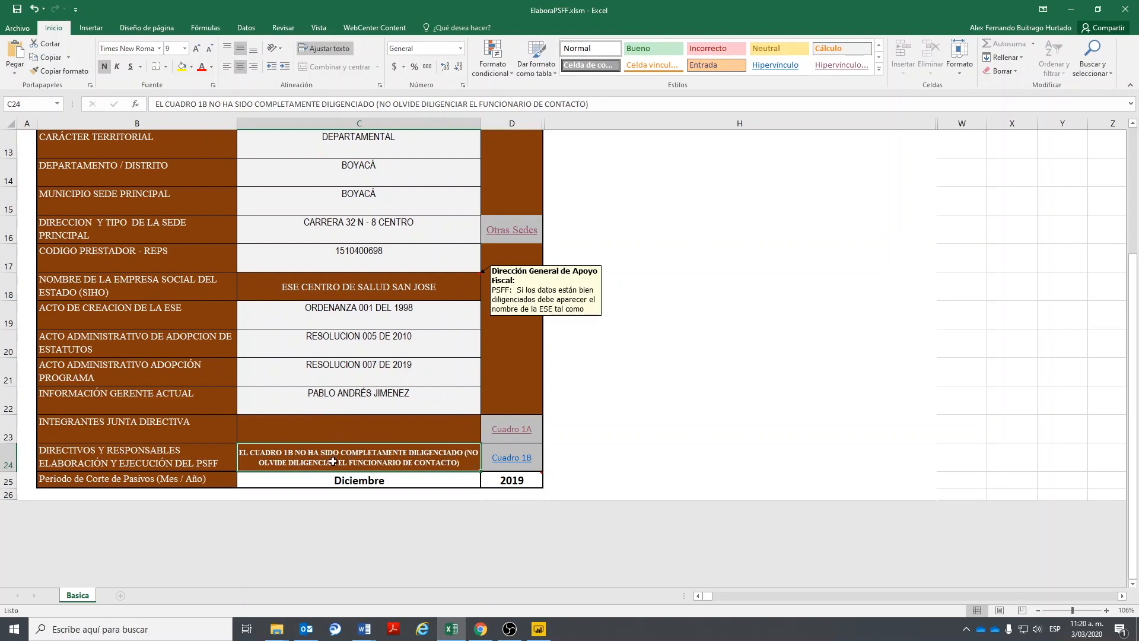
{"action": "left_click", "coordinate": [511, 457]}
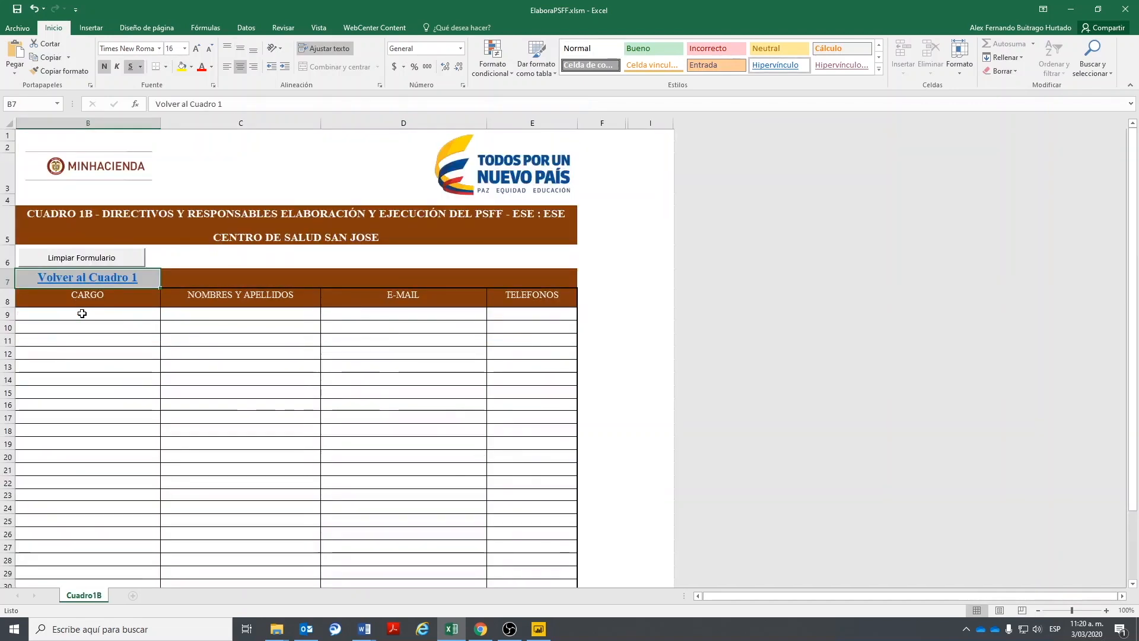
- Fill row 9 of Cuadro 1B with SUBGERENTE and the subgerente's full name, e-mail and phone with extension
{"action": "left_click", "coordinate": [81, 312]}
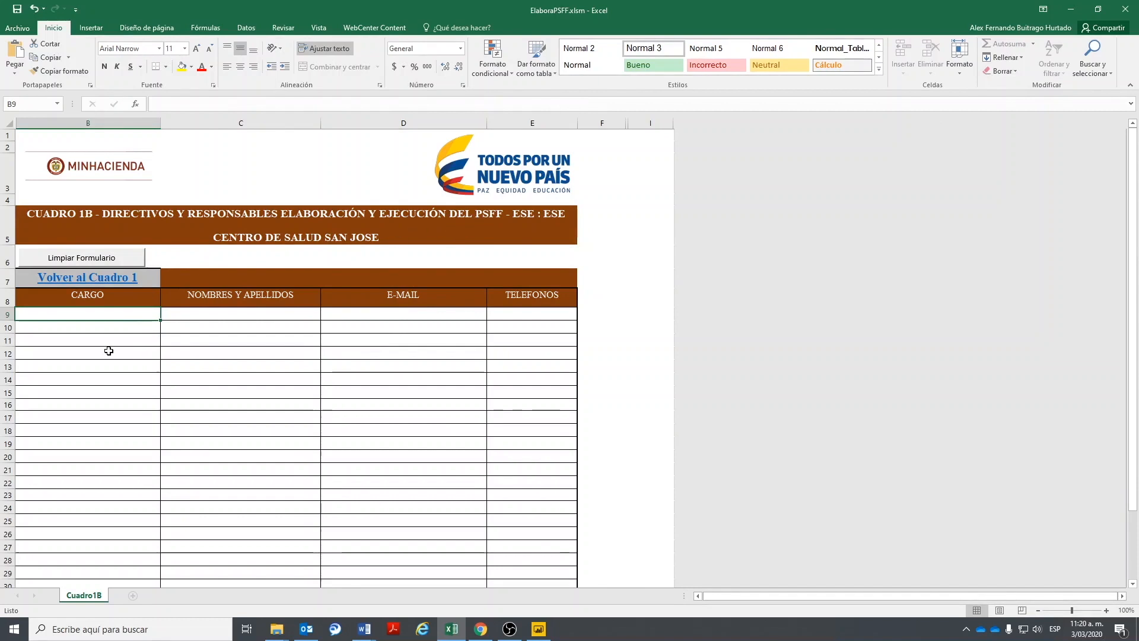
{"action": "key", "text": "Tab"}
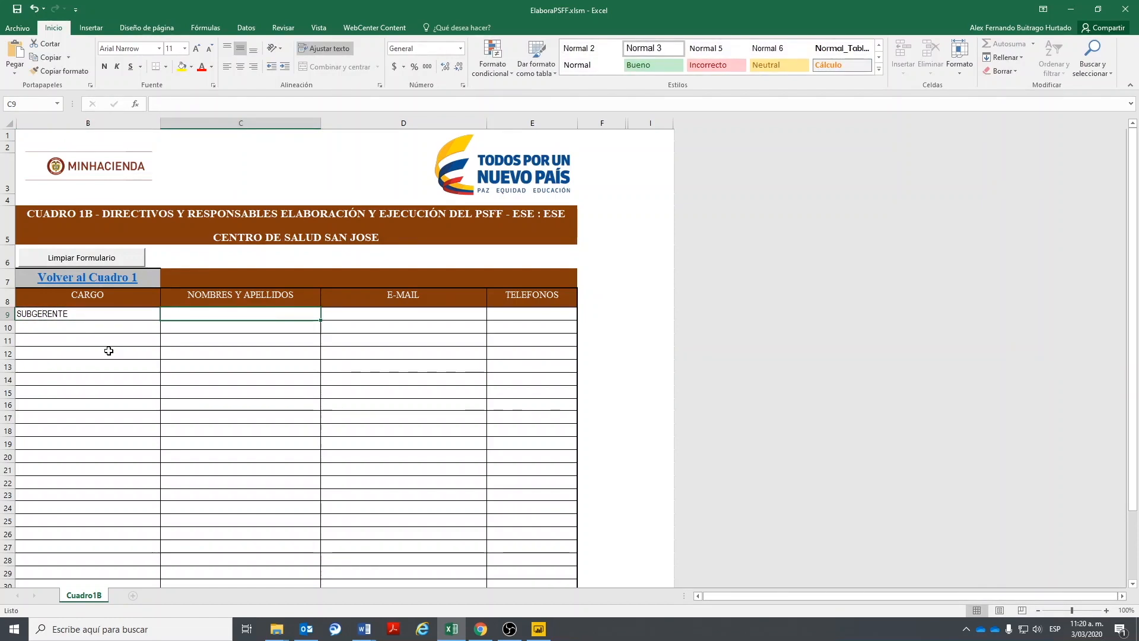
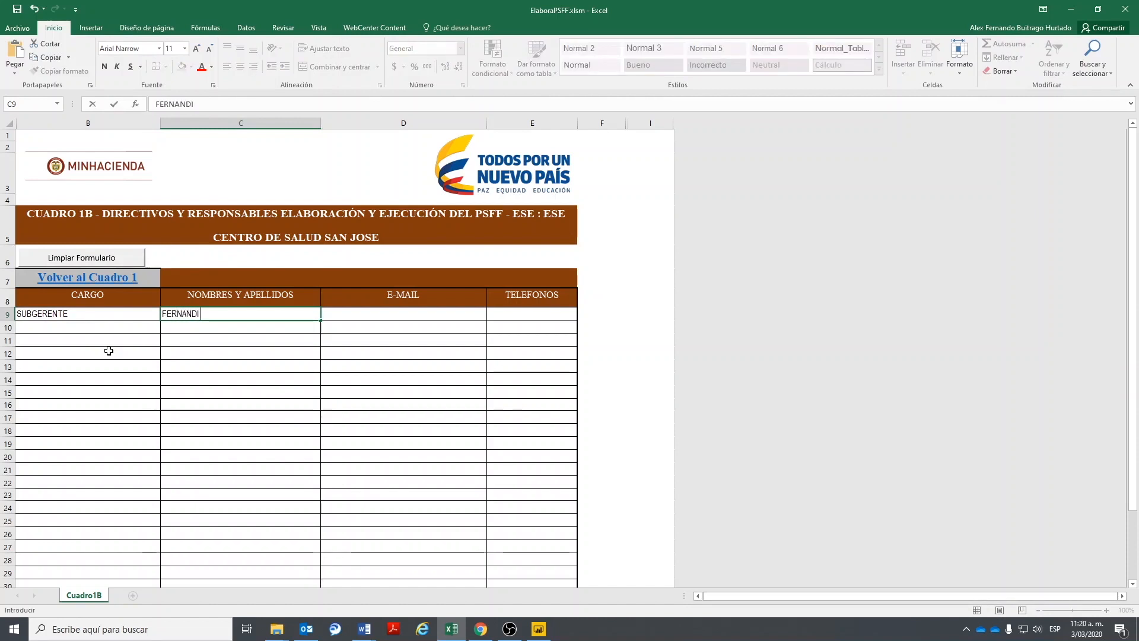
{"action": "key", "text": "BackSpace"}
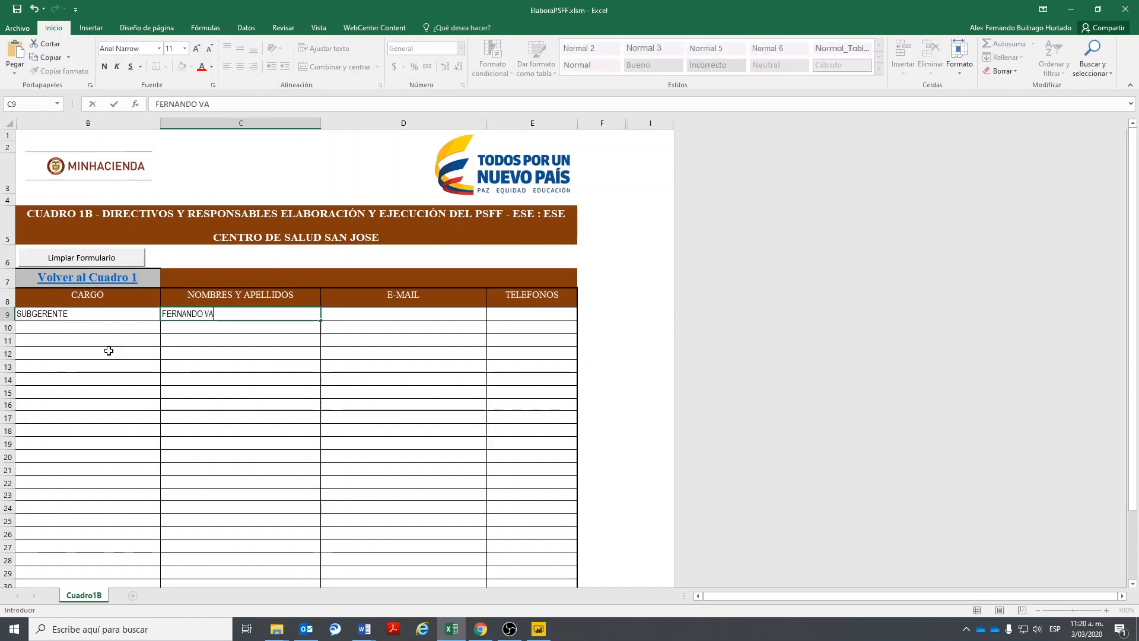
{"action": "key", "text": "Tab"}
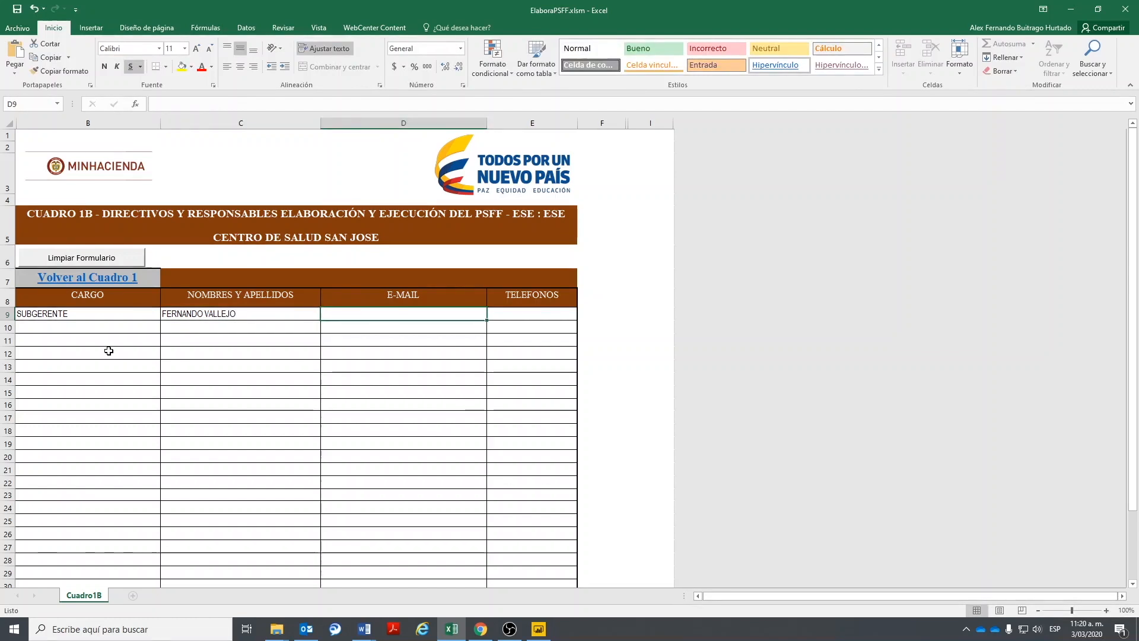
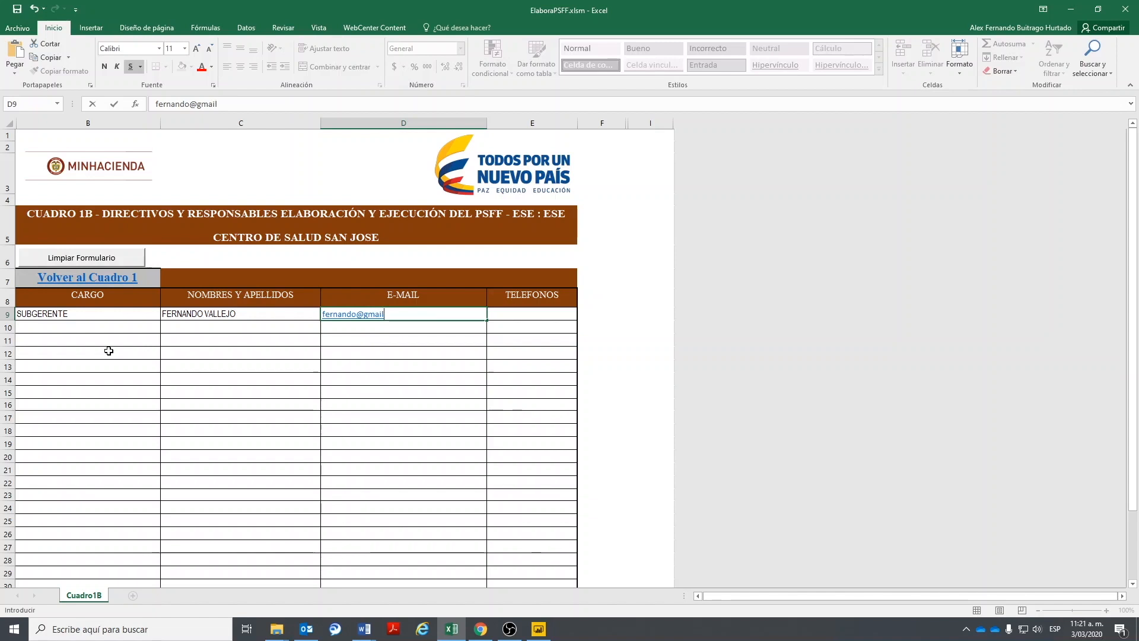
{"action": "key", "text": "Tab"}
{"action": "key", "text": "Return"}
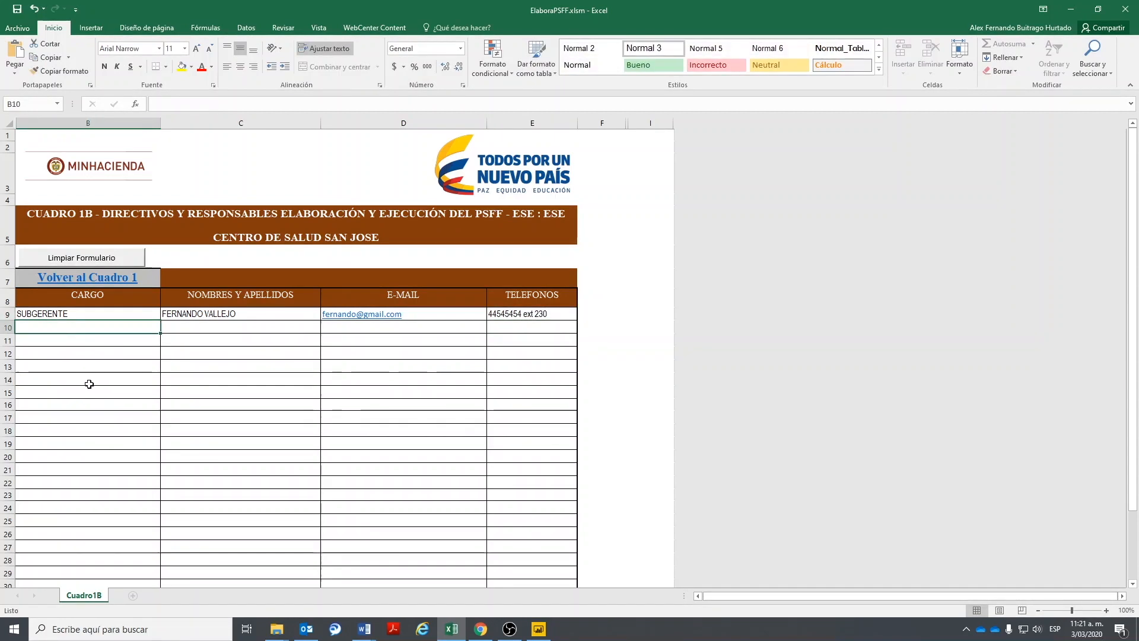
- Enter the subgerente's full name and autocompleted e-mail in the contact-official row (C39, D39)
{"action": "left_click_drag", "start_coordinate": [75, 325], "coordinate": [528, 445]}
{"action": "scroll", "coordinate": [530, 435], "scroll_direction": "down", "scroll_amount": 1}
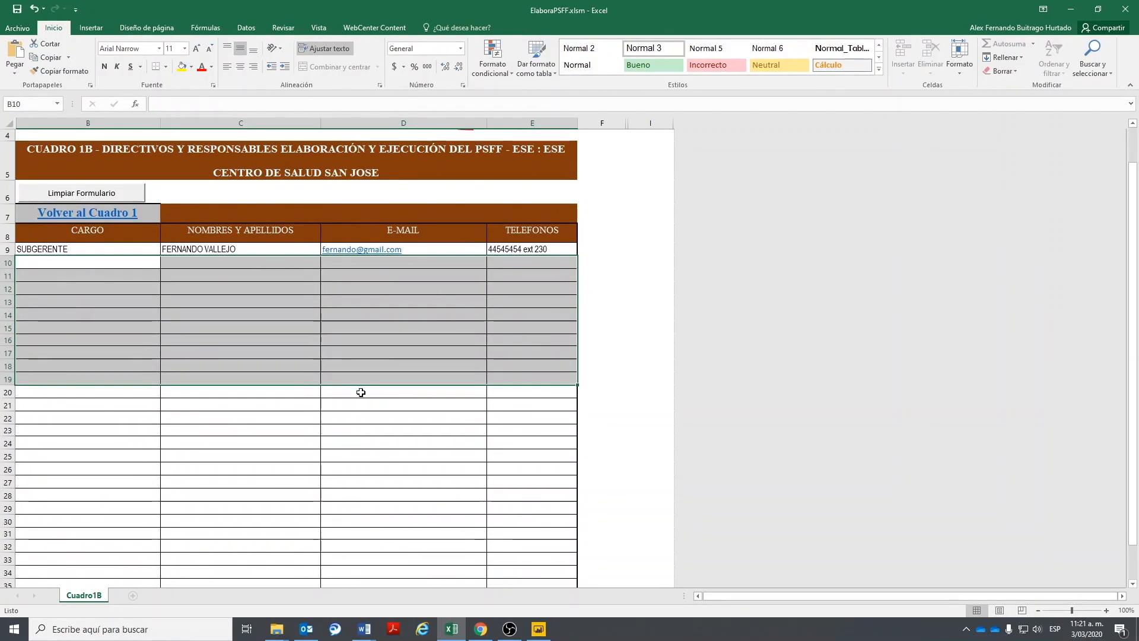
{"action": "scroll", "coordinate": [360, 392], "scroll_direction": "down", "scroll_amount": 3}
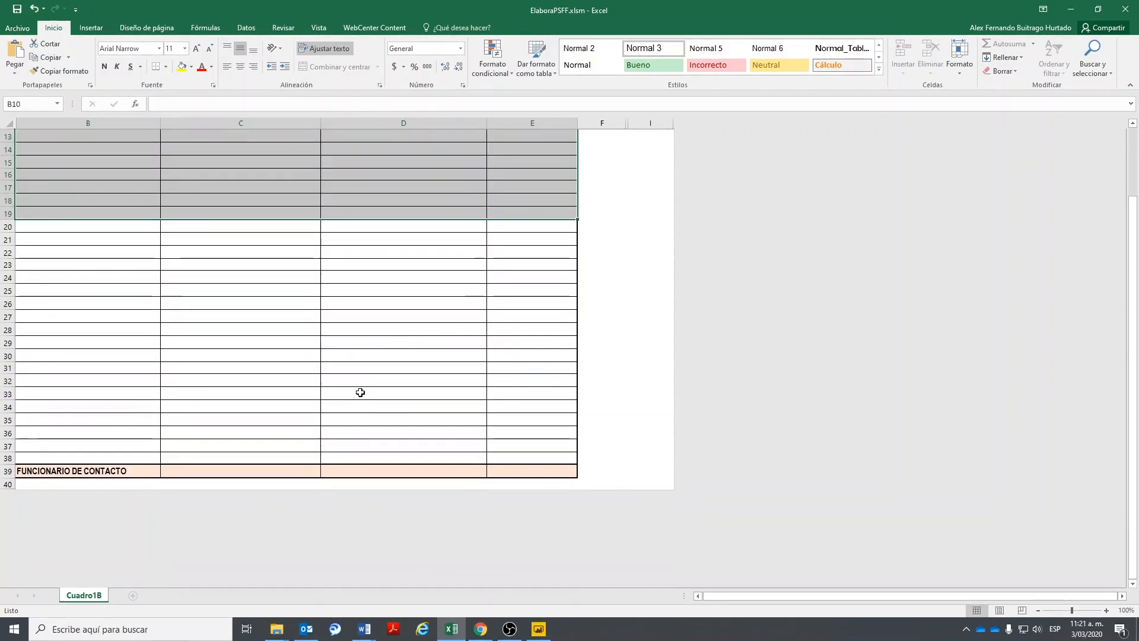
{"action": "left_click", "coordinate": [193, 467]}
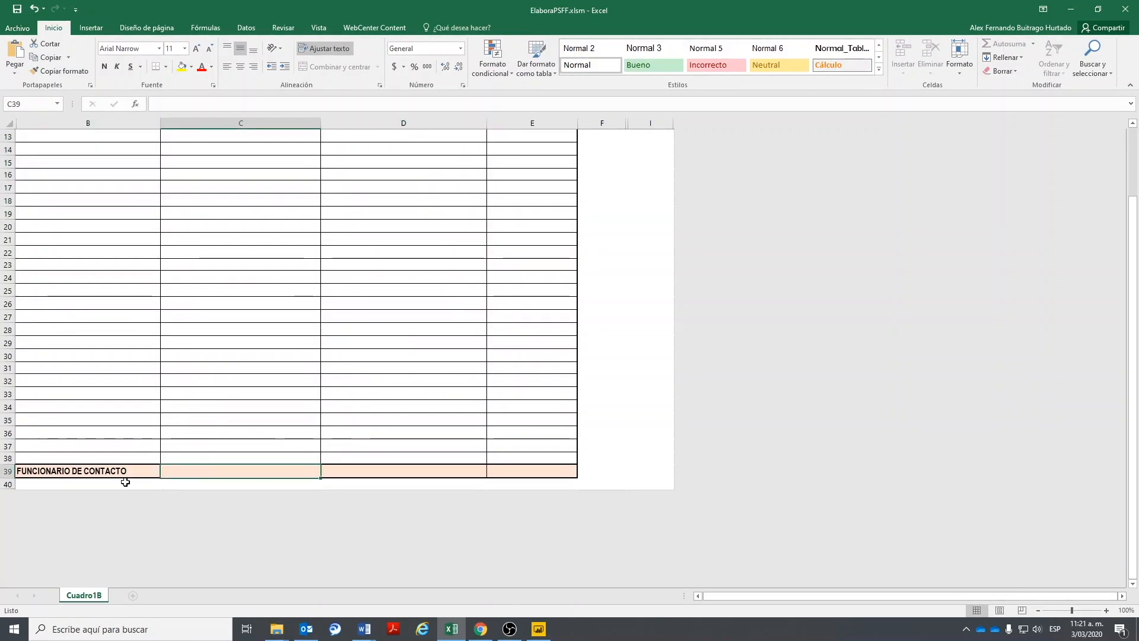
{"action": "scroll", "coordinate": [187, 460], "scroll_direction": "up", "scroll_amount": 4}
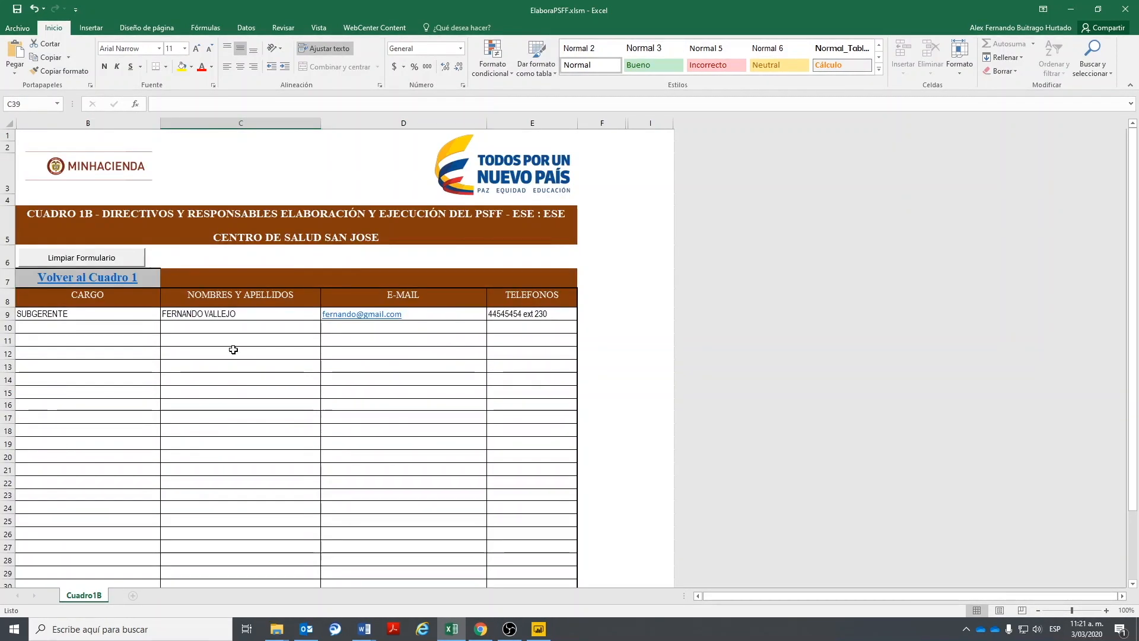
{"action": "scroll", "coordinate": [231, 351], "scroll_direction": "down", "scroll_amount": 4}
{"action": "type", "text": "FERNANDO VALLEJO"}
{"action": "key", "text": "Return"}
{"action": "left_click", "coordinate": [409, 470]}
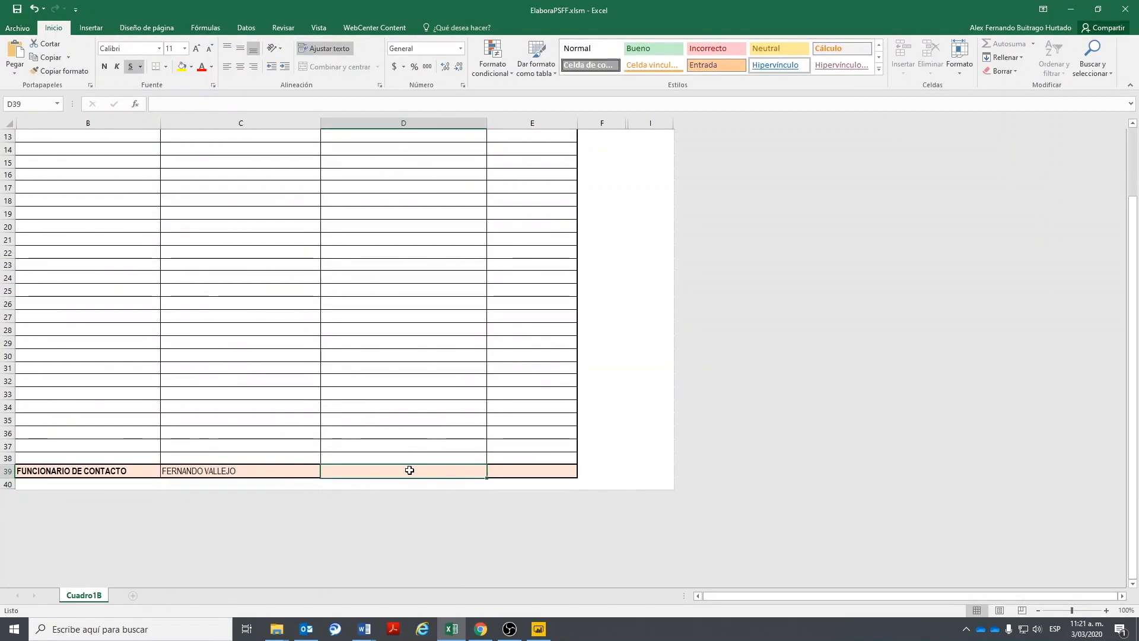
{"action": "scroll", "coordinate": [409, 469], "scroll_direction": "up", "scroll_amount": 4}
{"action": "scroll", "coordinate": [410, 470], "scroll_direction": "down", "scroll_amount": 3}
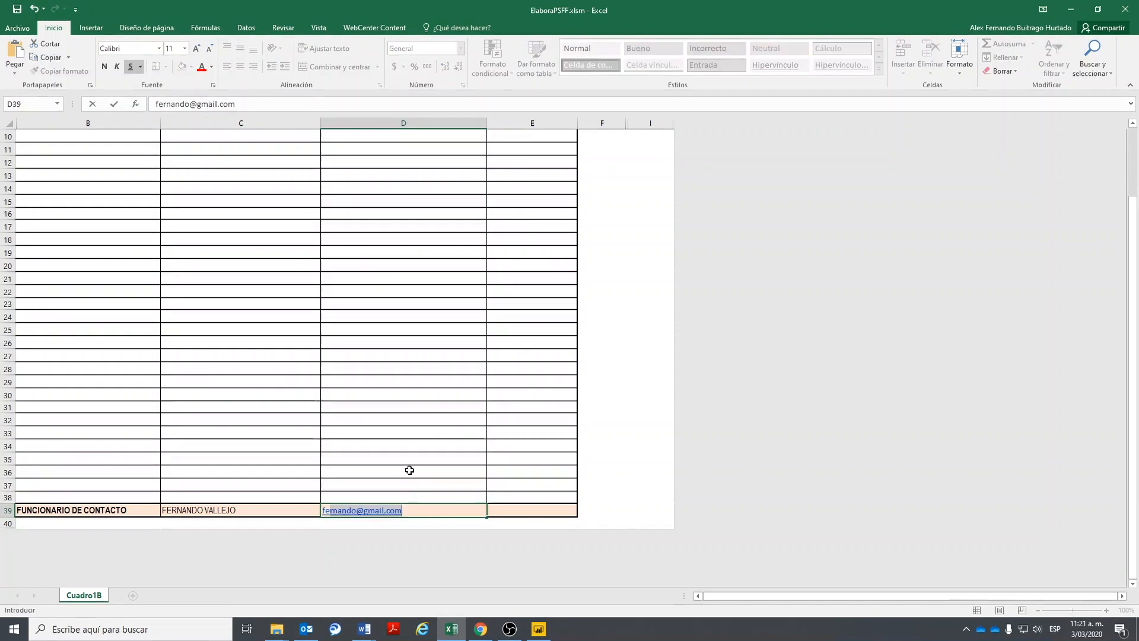
{"action": "key", "text": "Tab"}
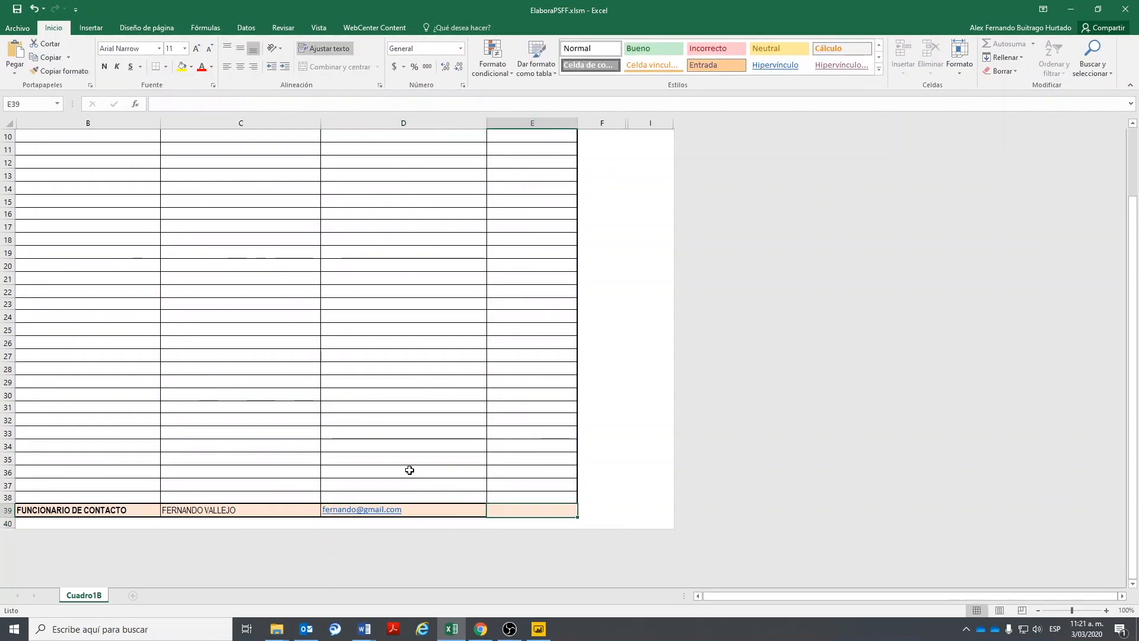
{"action": "scroll", "coordinate": [406, 461], "scroll_direction": "up", "scroll_amount": 3}
{"action": "scroll", "coordinate": [410, 458], "scroll_direction": "down", "scroll_amount": 2}
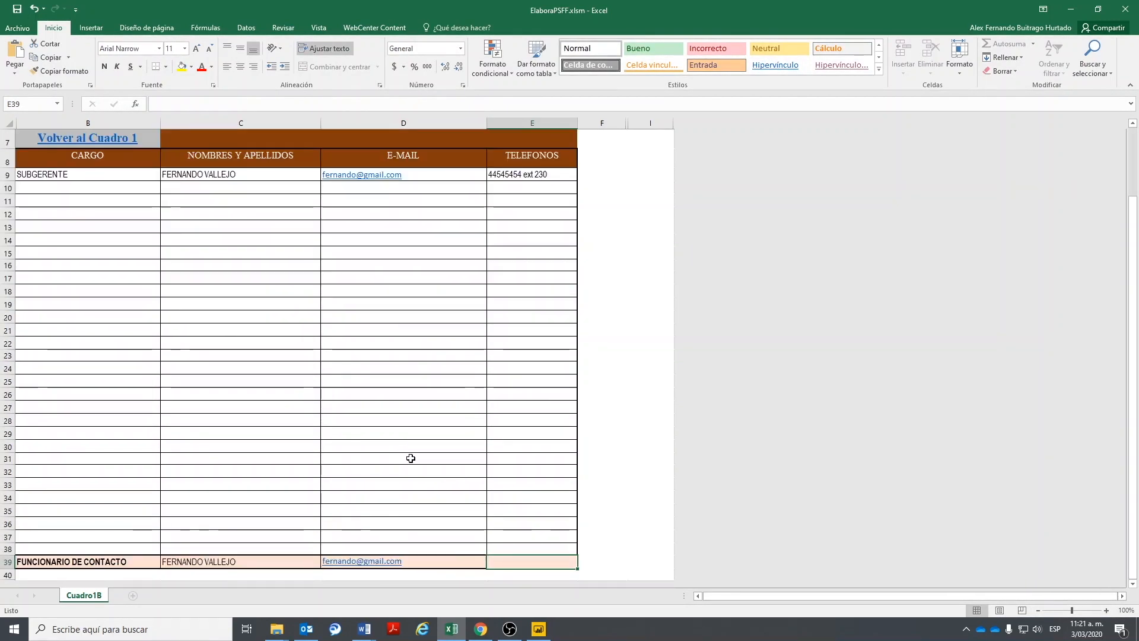
- Copy the subgerente's phone number from E9 and paste it as values only into E39
{"action": "type", "text": "44"}
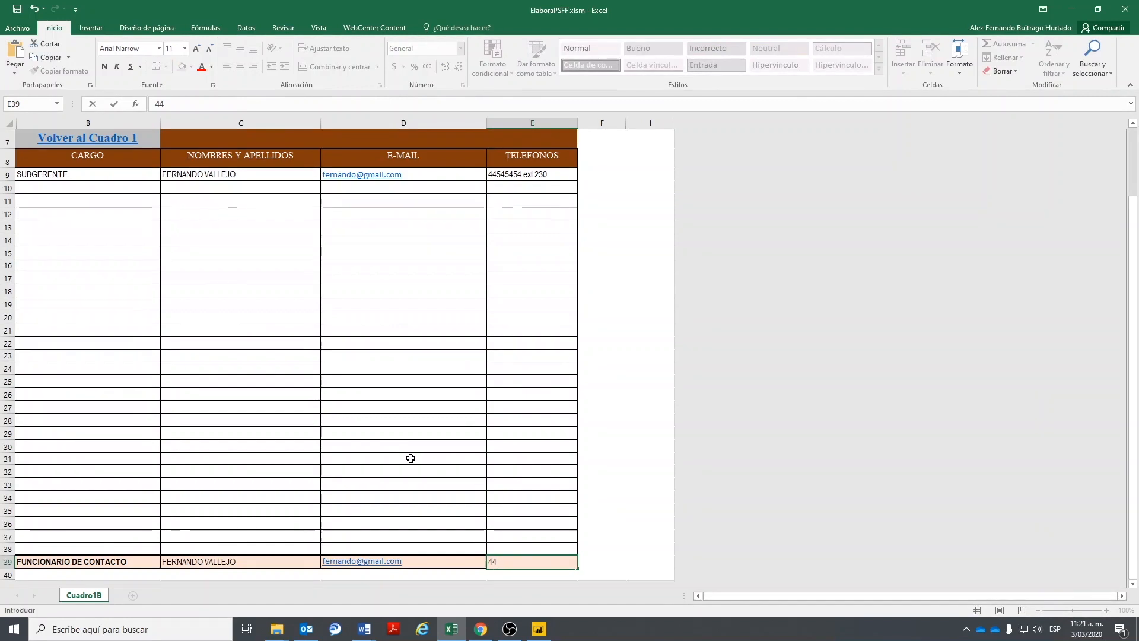
{"action": "key", "text": "Up"}
{"action": "key", "text": "Up"}
{"action": "key", "text": "Up"}
{"action": "key", "text": "Up"}
{"action": "key", "text": "Up"}
{"action": "key", "text": "Up"}
{"action": "key", "text": "Up"}
{"action": "key", "text": "Up"}
{"action": "key", "text": "Up"}
{"action": "key", "text": "Up"}
{"action": "key", "text": "Up"}
{"action": "key", "text": "Up"}
{"action": "key", "text": "Up"}
{"action": "key", "text": "Up"}
{"action": "key", "text": "Up"}
{"action": "key", "text": "Up"}
{"action": "key", "text": "Up"}
{"action": "key", "text": "Up"}
{"action": "key", "text": "Up"}
{"action": "key", "text": "Up"}
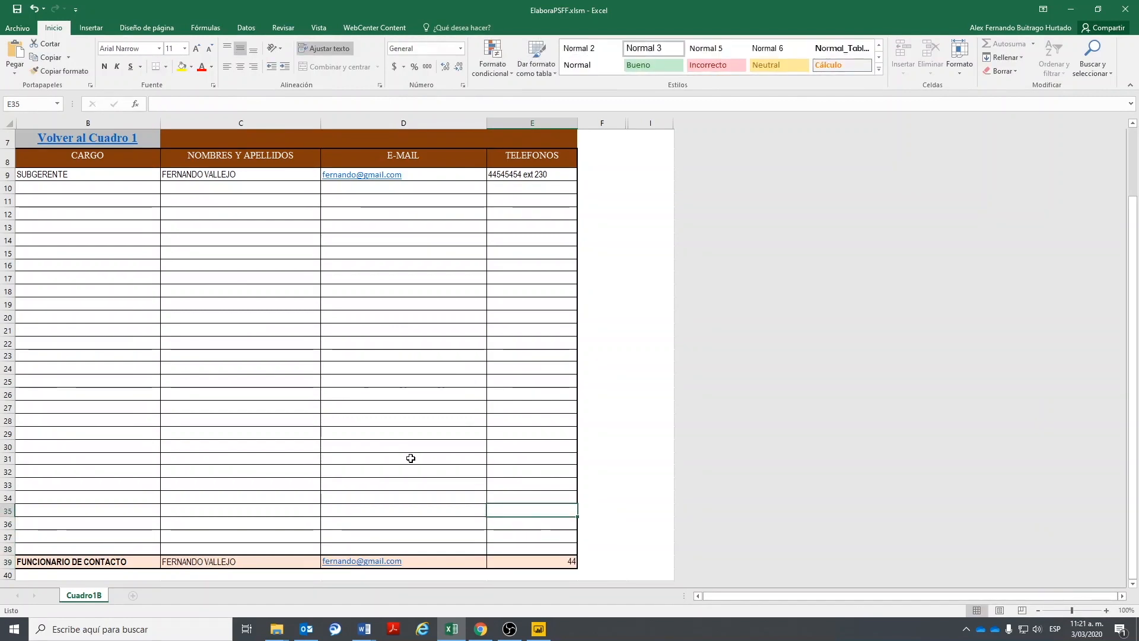
{"action": "key", "text": "Up"}
{"action": "key", "text": "Up"}
{"action": "key", "text": "Up"}
{"action": "key", "text": "Up"}
{"action": "key", "text": "ctrl+c"}
{"action": "key", "text": "Down"}
{"action": "key", "text": "Down"}
{"action": "key", "text": "Down"}
{"action": "key", "text": "Down"}
{"action": "key", "text": "Down"}
{"action": "key", "text": "Down"}
{"action": "key", "text": "Down"}
{"action": "key", "text": "Down"}
{"action": "key", "text": "Down"}
{"action": "key", "text": "Down"}
{"action": "key", "text": "Down"}
{"action": "key", "text": "Down"}
{"action": "key", "text": "Down"}
{"action": "key", "text": "Down"}
{"action": "key", "text": "Down"}
{"action": "key", "text": "Down"}
{"action": "key", "text": "Down"}
{"action": "key", "text": "Down"}
{"action": "key", "text": "Down"}
{"action": "key", "text": "Down"}
{"action": "key", "text": "Down"}
{"action": "key", "text": "Down"}
{"action": "key", "text": "Down"}
{"action": "key", "text": "Down"}
{"action": "key", "text": "Down"}
{"action": "key", "text": "Down"}
{"action": "key", "text": "Down"}
{"action": "key", "text": "Down"}
{"action": "key", "text": "Down"}
{"action": "key", "text": "Down"}
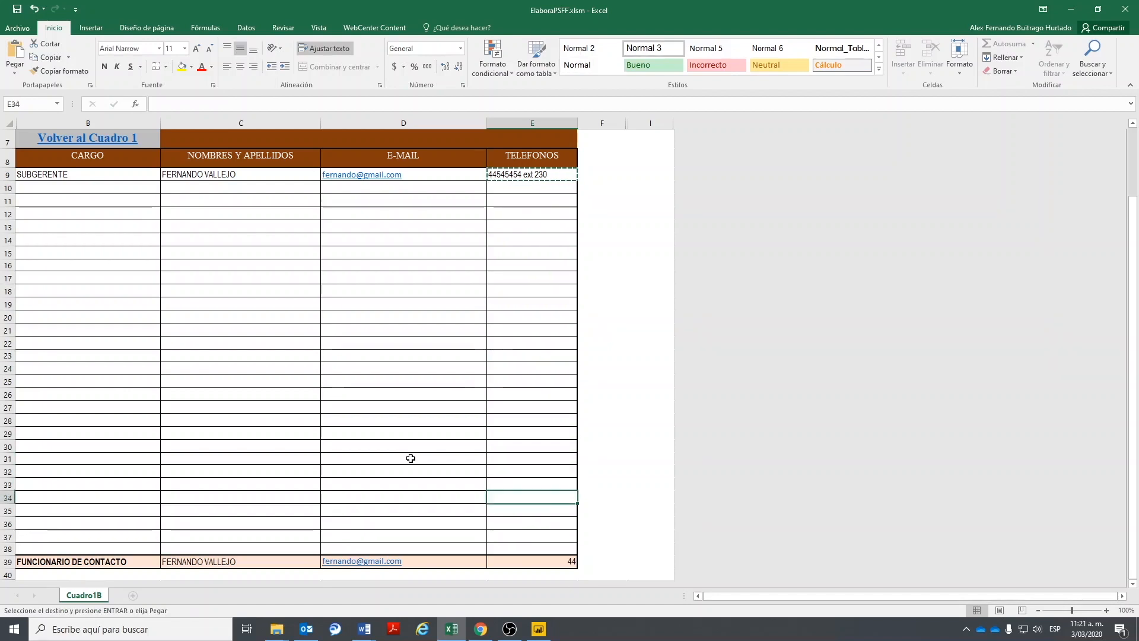
{"action": "left_click", "coordinate": [15, 70]}
{"action": "left_click", "coordinate": [29, 201]}
{"action": "left_click", "coordinate": [140, 252]}
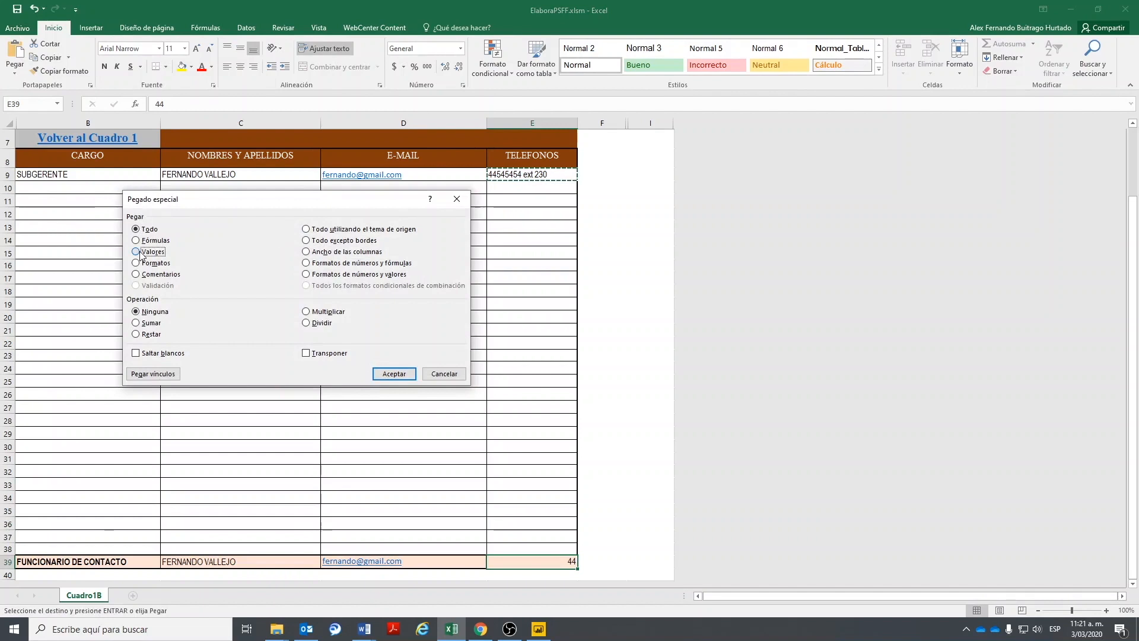
{"action": "left_click", "coordinate": [391, 370]}
{"action": "left_click", "coordinate": [477, 434]}
{"action": "scroll", "coordinate": [394, 445], "scroll_direction": "up", "scroll_amount": 2}
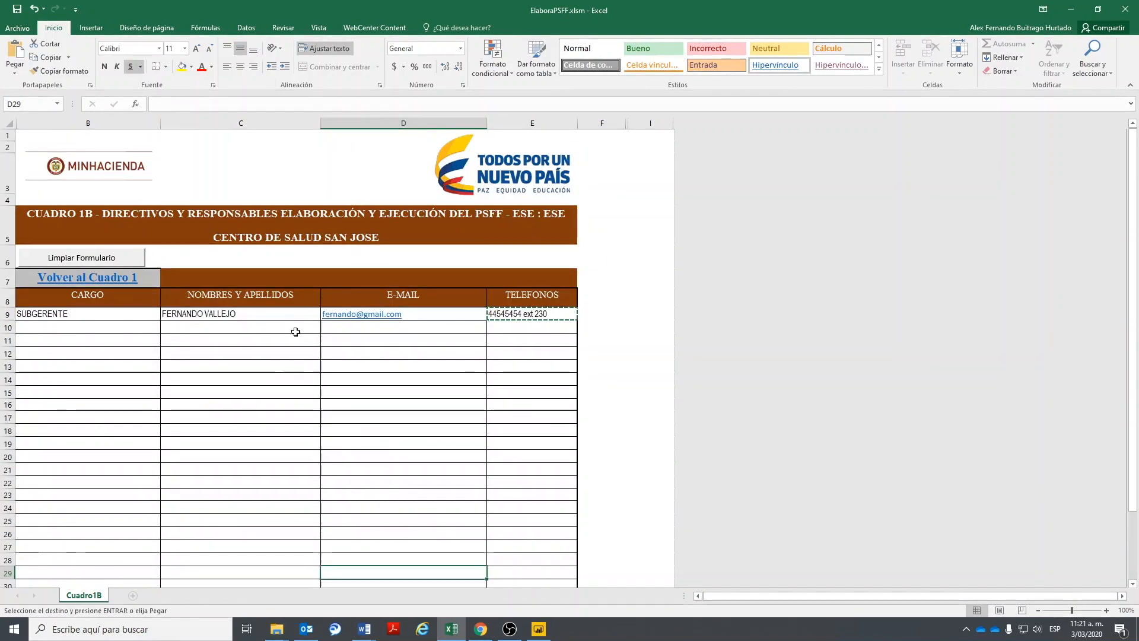
- Go back to the Cuadro 1 Basica sheet and review the Cuadro 1A and 1B status notes in C23:C24
{"action": "left_click", "coordinate": [48, 276]}
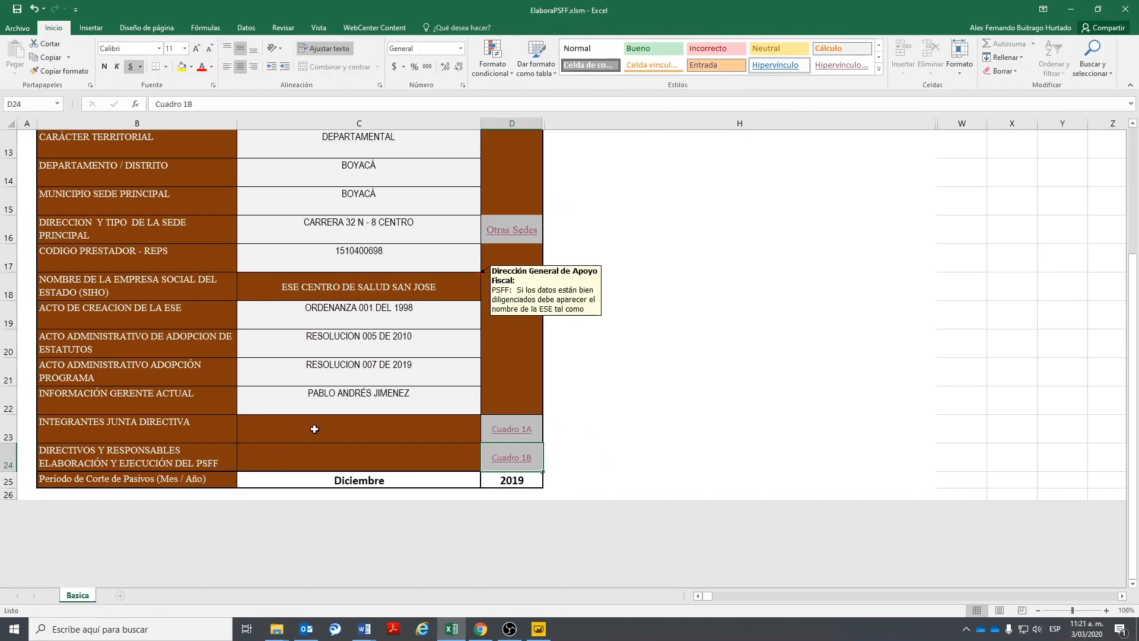
{"action": "mouse_move", "coordinate": [315, 429]}
{"action": "left_mouse_down"}
{"action": "mouse_move", "coordinate": [315, 454]}
{"action": "mouse_move", "coordinate": [333, 439]}
{"action": "left_mouse_up"}
{"action": "scroll", "coordinate": [442, 473], "scroll_direction": "up", "scroll_amount": 3}
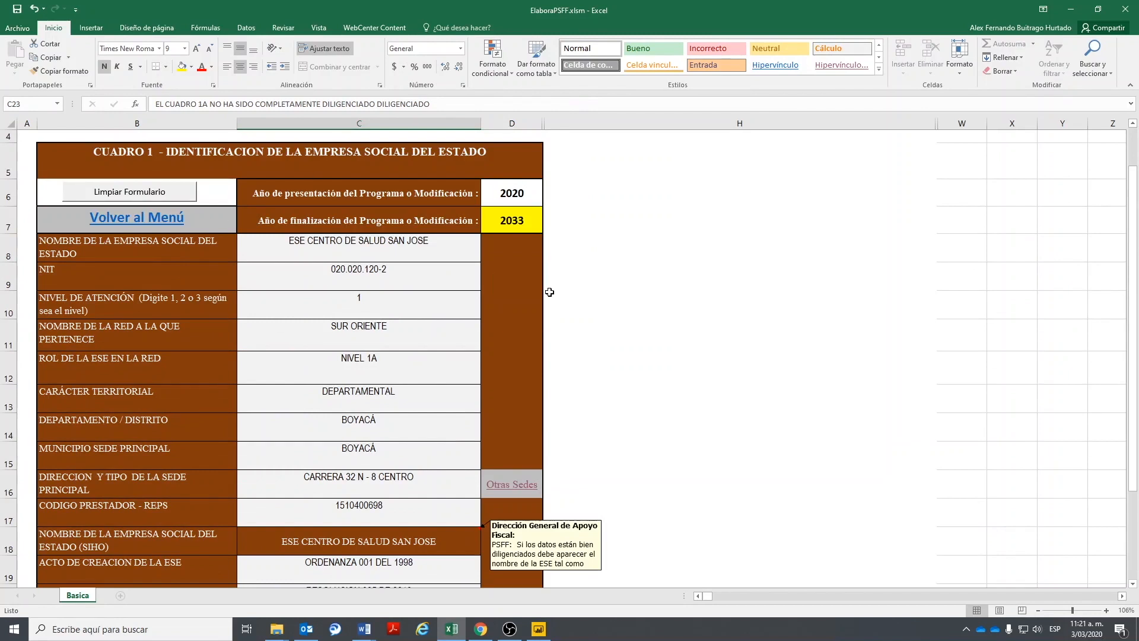
{"action": "scroll", "coordinate": [550, 291], "scroll_direction": "down", "scroll_amount": 3}
{"action": "scroll", "coordinate": [290, 245], "scroll_direction": "up", "scroll_amount": 4}
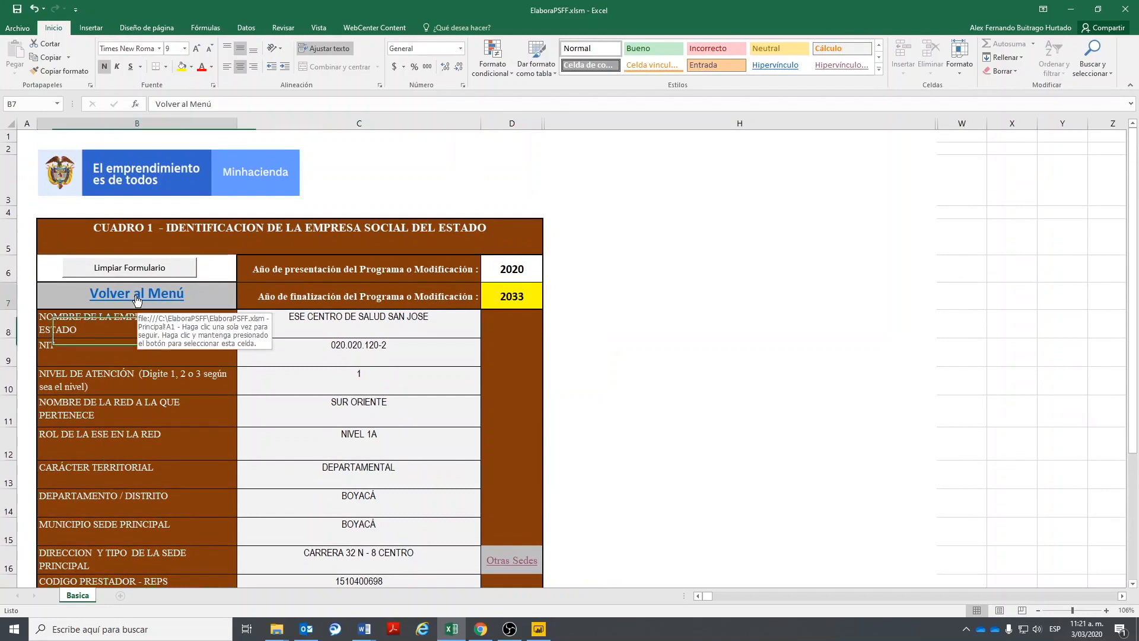
{"action": "left_click", "coordinate": [136, 297]}
{"action": "left_click_drag", "start_coordinate": [264, 386], "coordinate": [563, 545]}
{"action": "scroll", "coordinate": [578, 461], "scroll_direction": "down", "scroll_amount": 7}
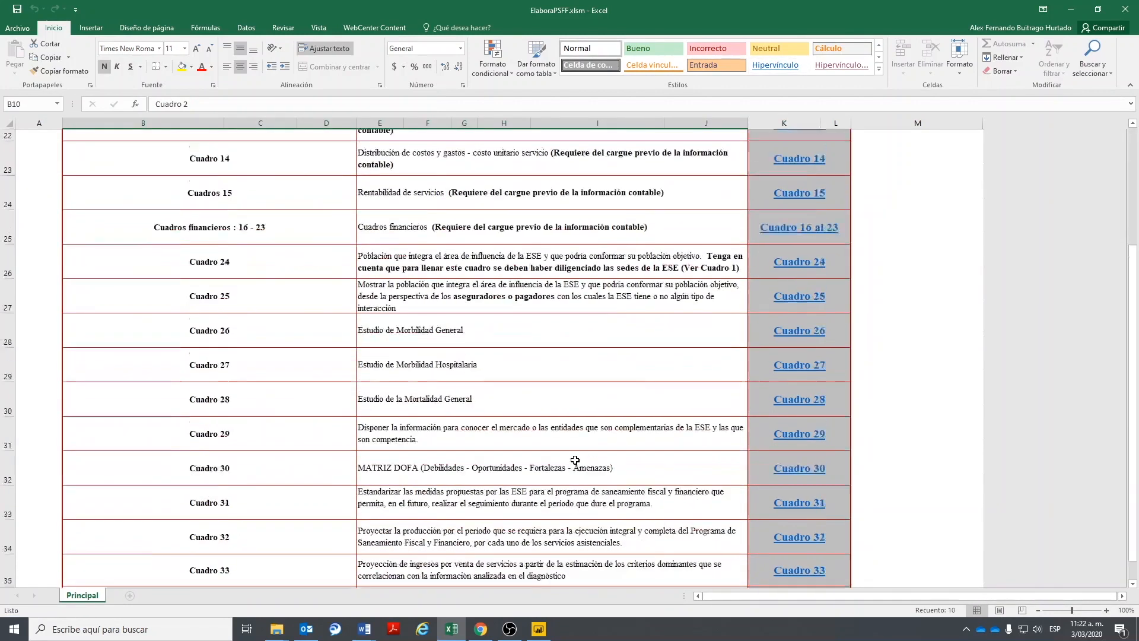
{"action": "scroll", "coordinate": [575, 460], "scroll_direction": "down", "scroll_amount": 5}
{"action": "scroll", "coordinate": [575, 460], "scroll_direction": "up", "scroll_amount": 12}
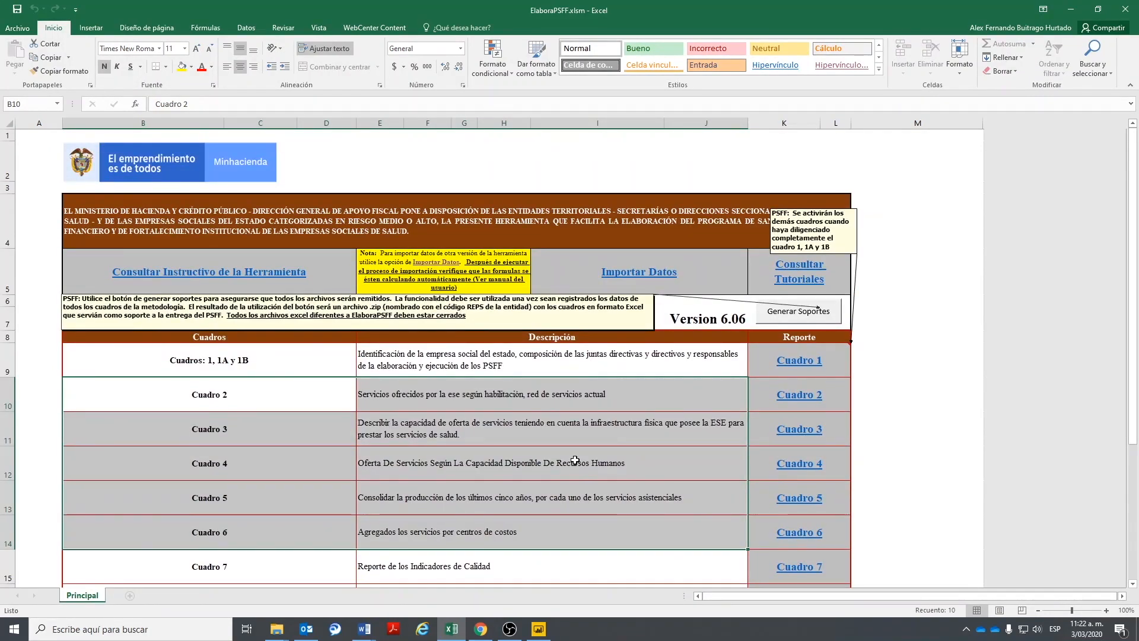
{"action": "left_click", "coordinate": [206, 392]}
{"action": "left_click", "coordinate": [216, 435]}
{"action": "left_click", "coordinate": [217, 466]}
{"action": "left_click", "coordinate": [215, 503]}
{"action": "left_click_drag", "start_coordinate": [223, 397], "coordinate": [579, 500]}
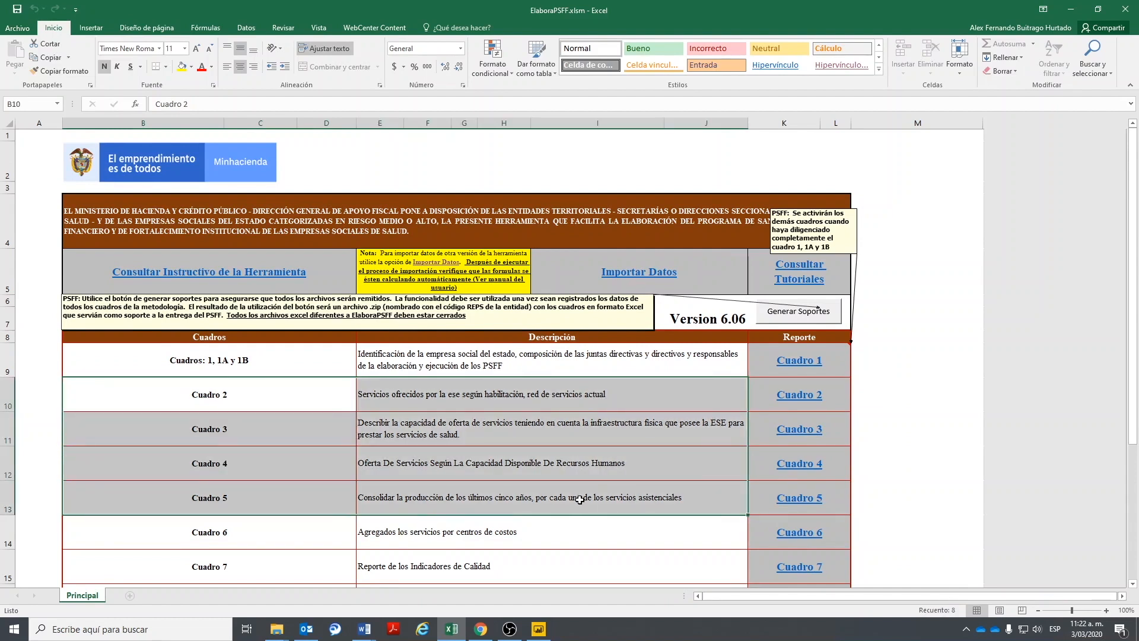
{"action": "left_click", "coordinate": [307, 402]}
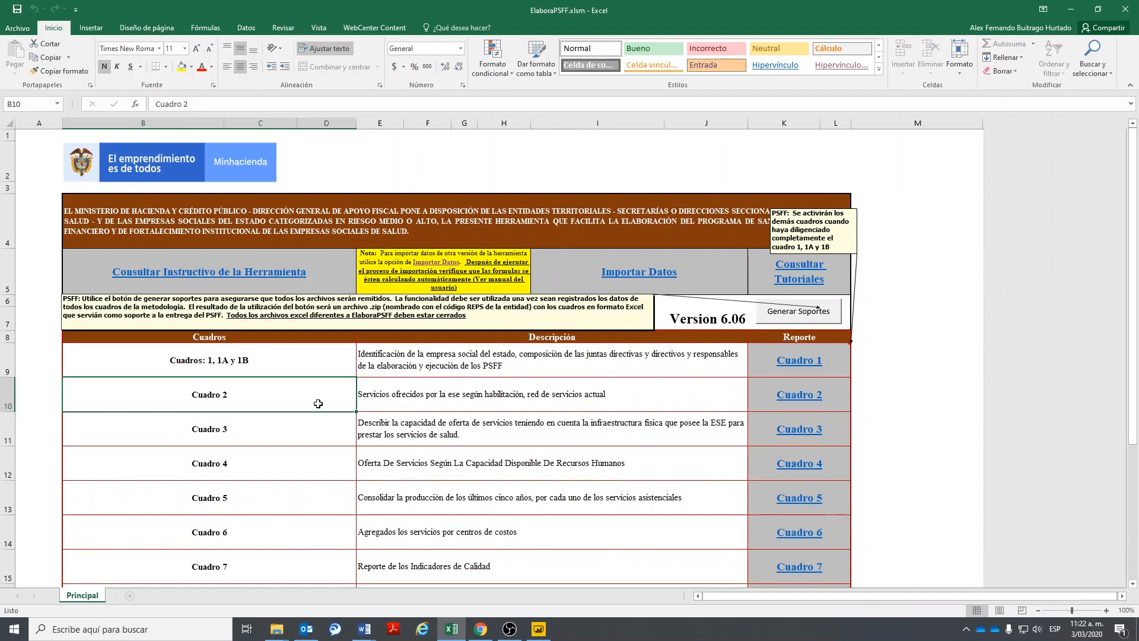
{"action": "mouse_move", "coordinate": [224, 394]}
{"action": "left_mouse_down"}
{"action": "mouse_move", "coordinate": [284, 534]}
{"action": "mouse_move", "coordinate": [760, 531]}
{"action": "mouse_move", "coordinate": [615, 537]}
{"action": "mouse_move", "coordinate": [754, 533]}
{"action": "mouse_move", "coordinate": [612, 525]}
{"action": "mouse_move", "coordinate": [610, 500]}
{"action": "mouse_move", "coordinate": [756, 532]}
{"action": "mouse_move", "coordinate": [712, 530]}
{"action": "mouse_move", "coordinate": [676, 466]}
{"action": "mouse_move", "coordinate": [681, 529]}
{"action": "mouse_move", "coordinate": [802, 537]}
{"action": "mouse_move", "coordinate": [682, 501]}
{"action": "mouse_move", "coordinate": [350, 462]}
{"action": "mouse_move", "coordinate": [202, 423]}
{"action": "mouse_move", "coordinate": [213, 404]}
{"action": "left_mouse_up"}
{"action": "left_click", "coordinate": [230, 429]}
{"action": "left_click", "coordinate": [230, 464]}
{"action": "left_click", "coordinate": [235, 499]}
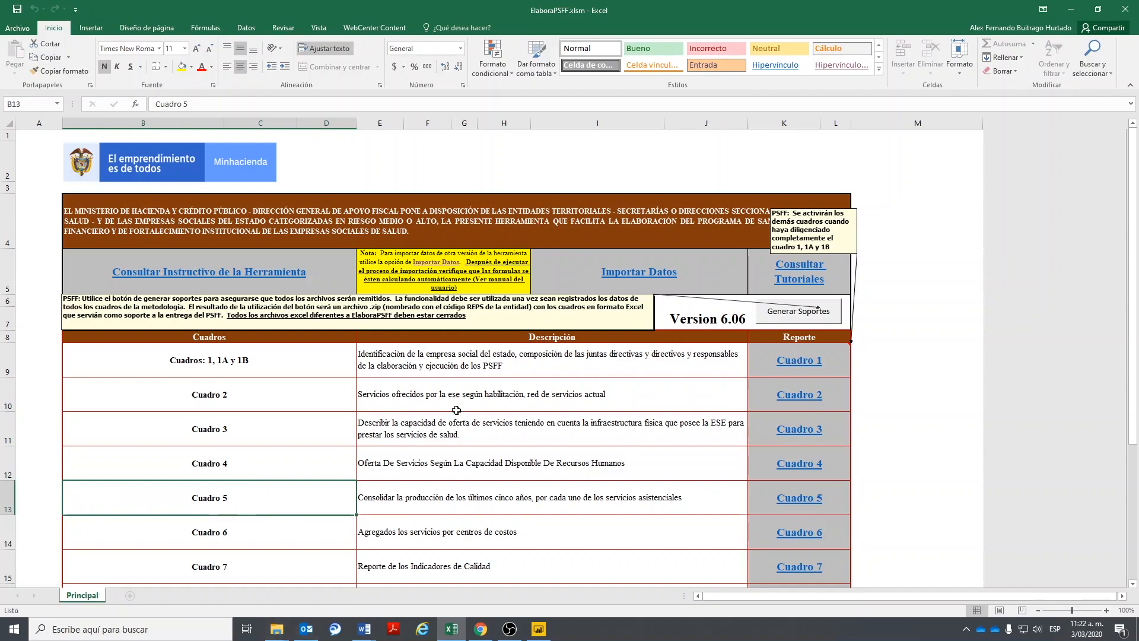
{"action": "mouse_move", "coordinate": [273, 623]}
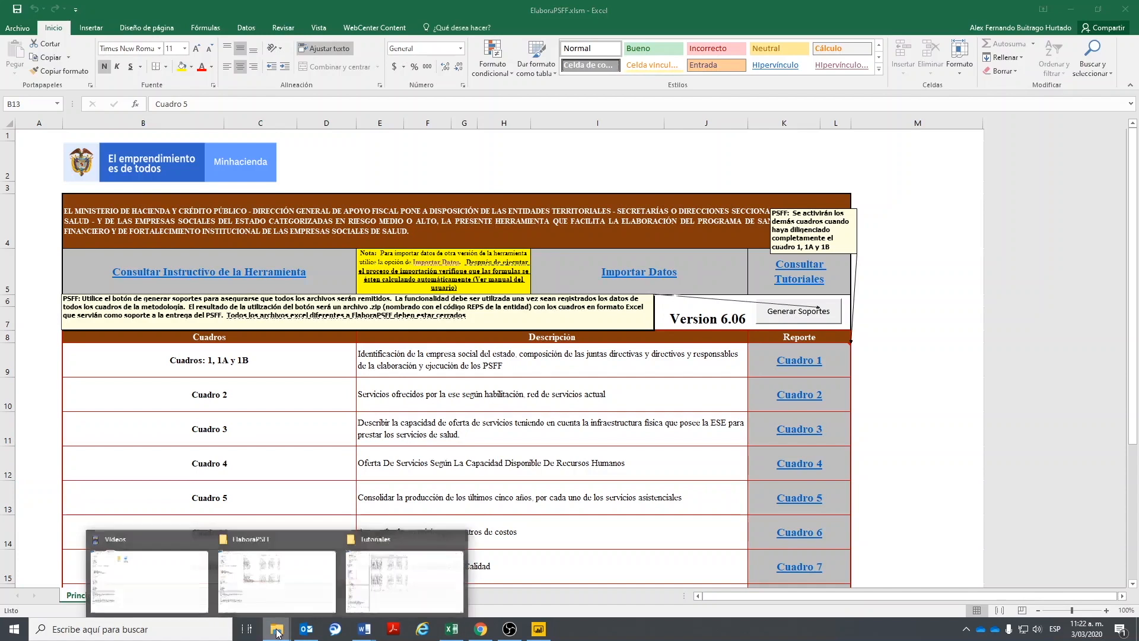
{"action": "left_click", "coordinate": [287, 598]}
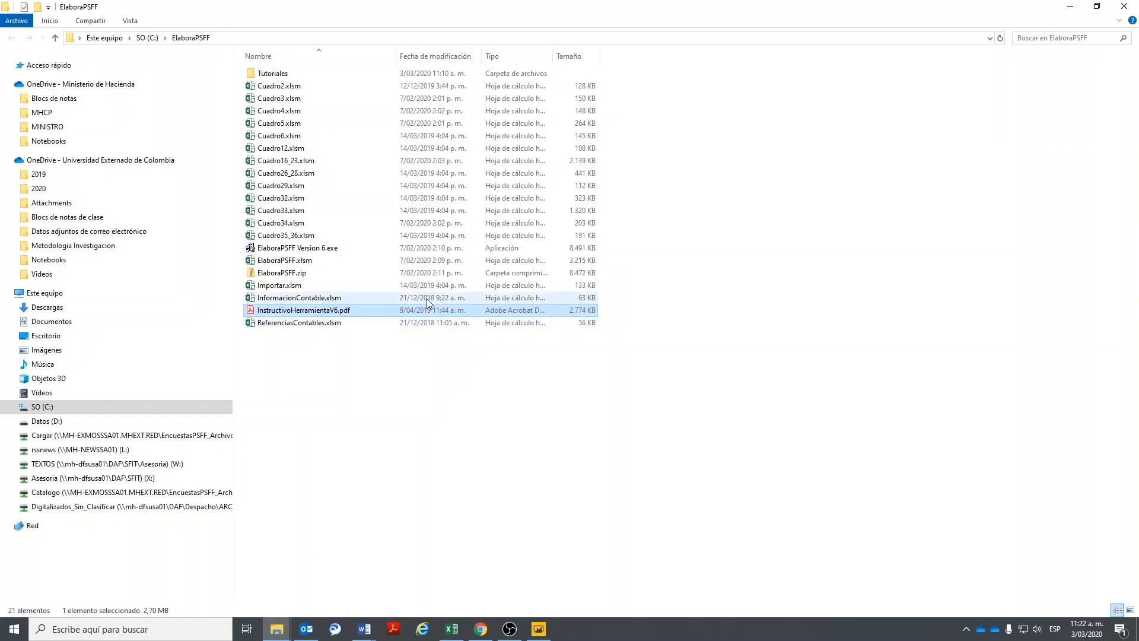
{"action": "left_click", "coordinate": [1071, 8]}
- Browse the Principal report list rows from Cuadro 2 through Cuadro 10
{"action": "left_click_drag", "start_coordinate": [210, 386], "coordinate": [784, 508]}
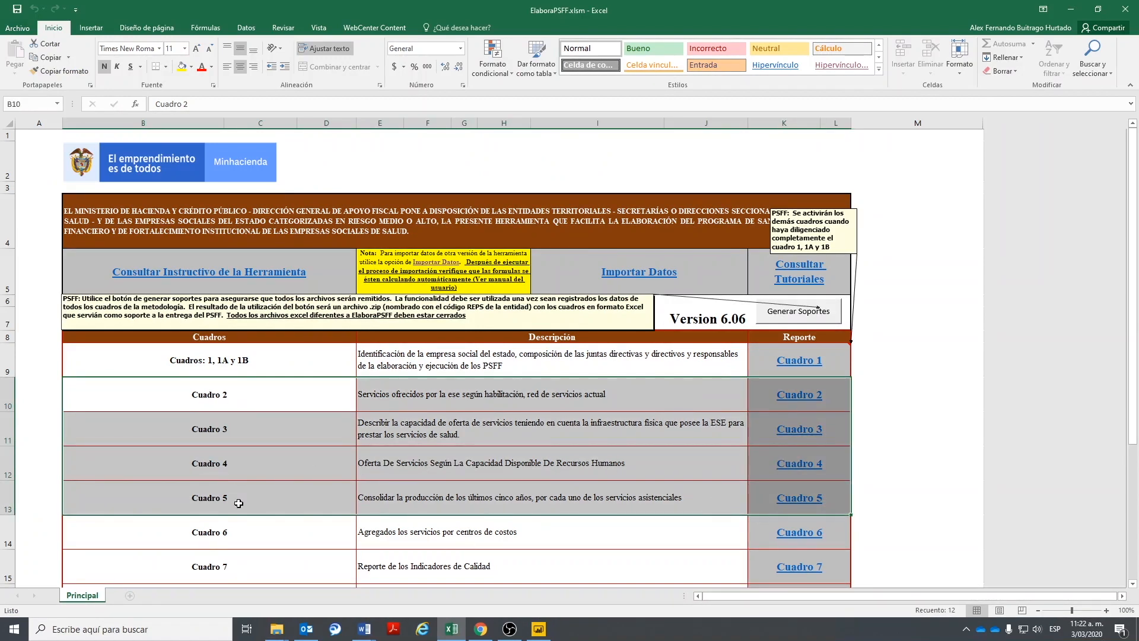
{"action": "scroll", "coordinate": [238, 503], "scroll_direction": "down", "scroll_amount": 3}
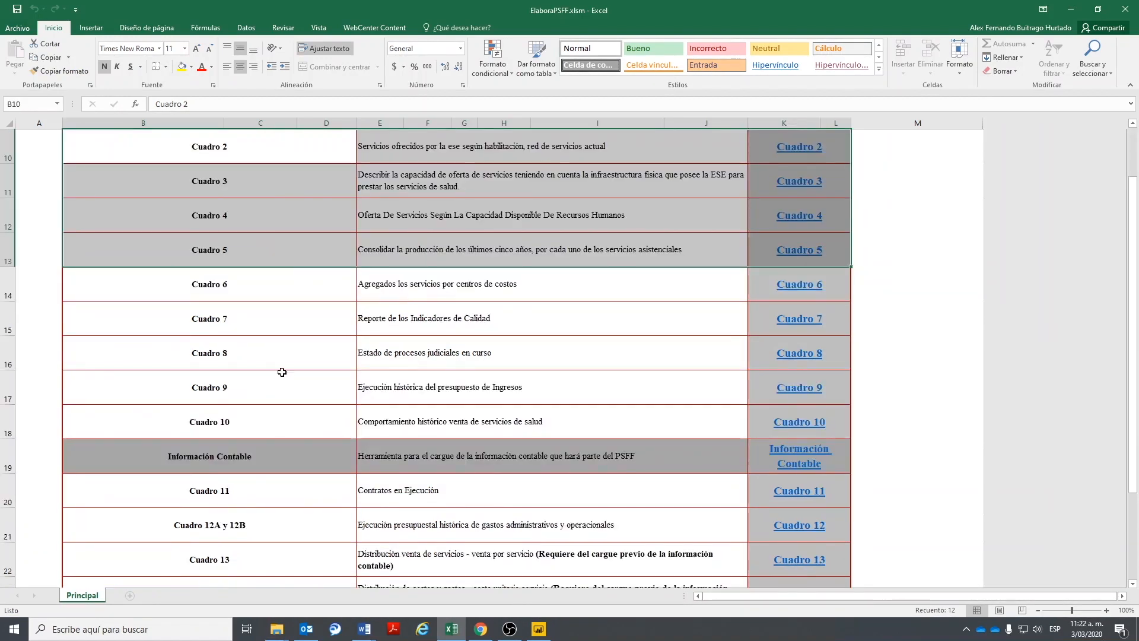
{"action": "left_click", "coordinate": [301, 283]}
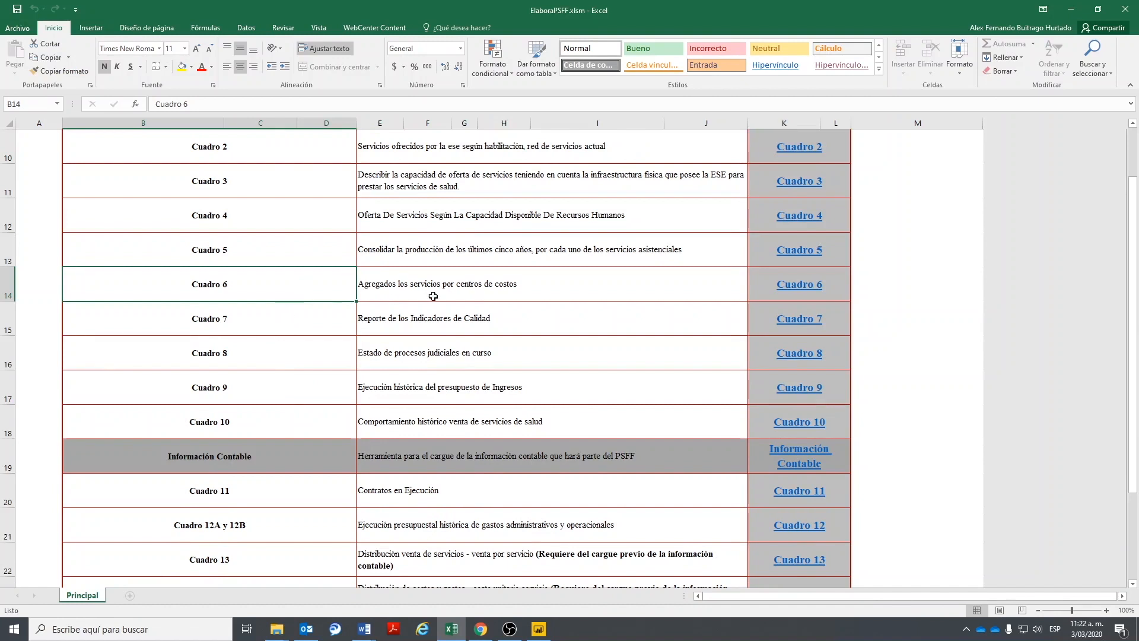
{"action": "left_click", "coordinate": [209, 323]}
{"action": "left_click", "coordinate": [222, 353]}
{"action": "left_click", "coordinate": [231, 389]}
{"action": "left_click", "coordinate": [232, 419]}
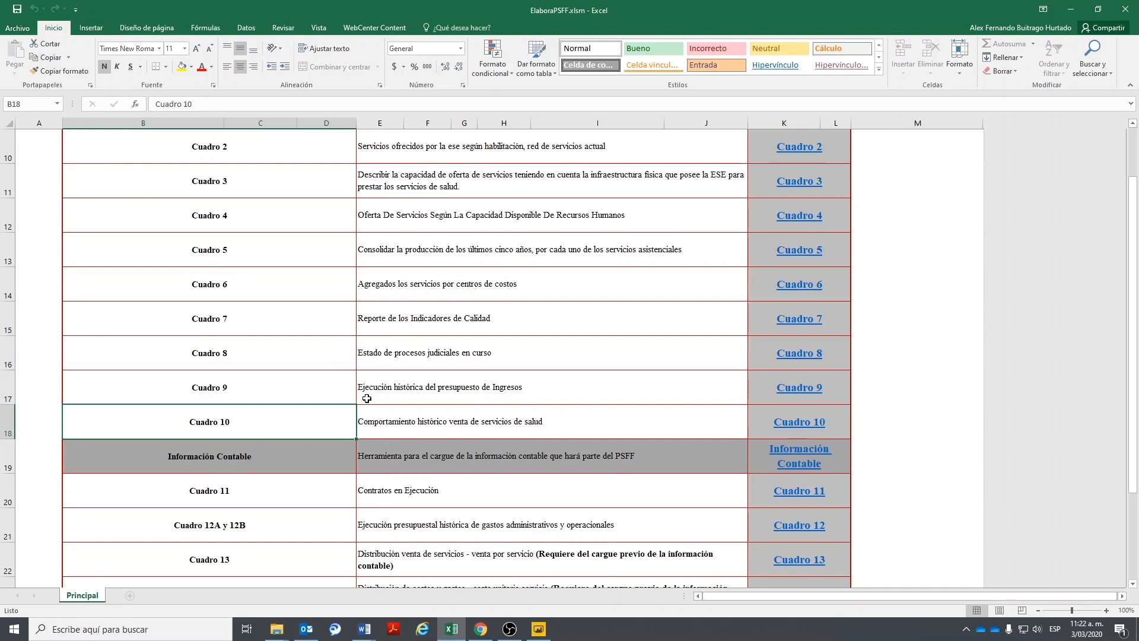
{"action": "left_click_drag", "start_coordinate": [221, 322], "coordinate": [784, 324]}
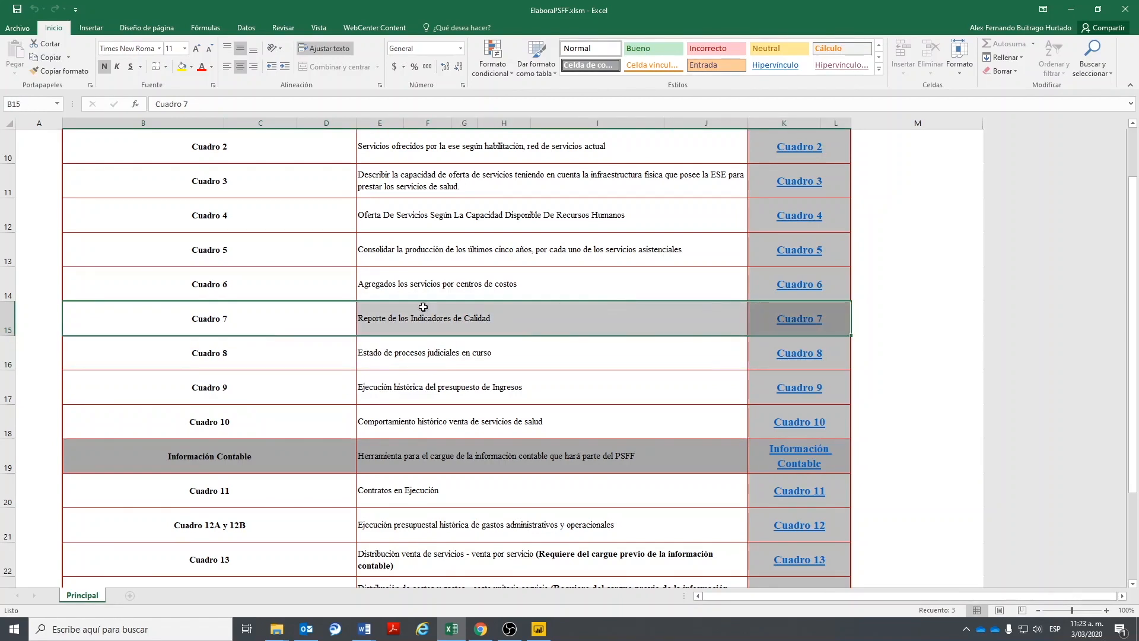
{"action": "left_click", "coordinate": [253, 309]}
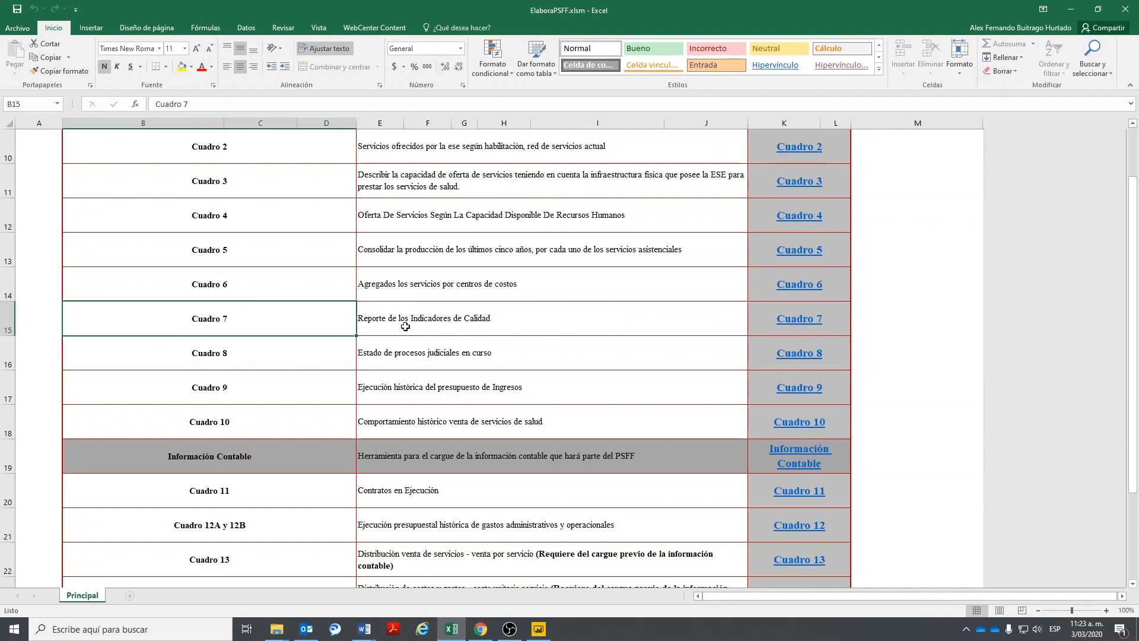
{"action": "scroll", "coordinate": [439, 332], "scroll_direction": "down", "scroll_amount": 5}
{"action": "scroll", "coordinate": [444, 347], "scroll_direction": "up", "scroll_amount": 6}
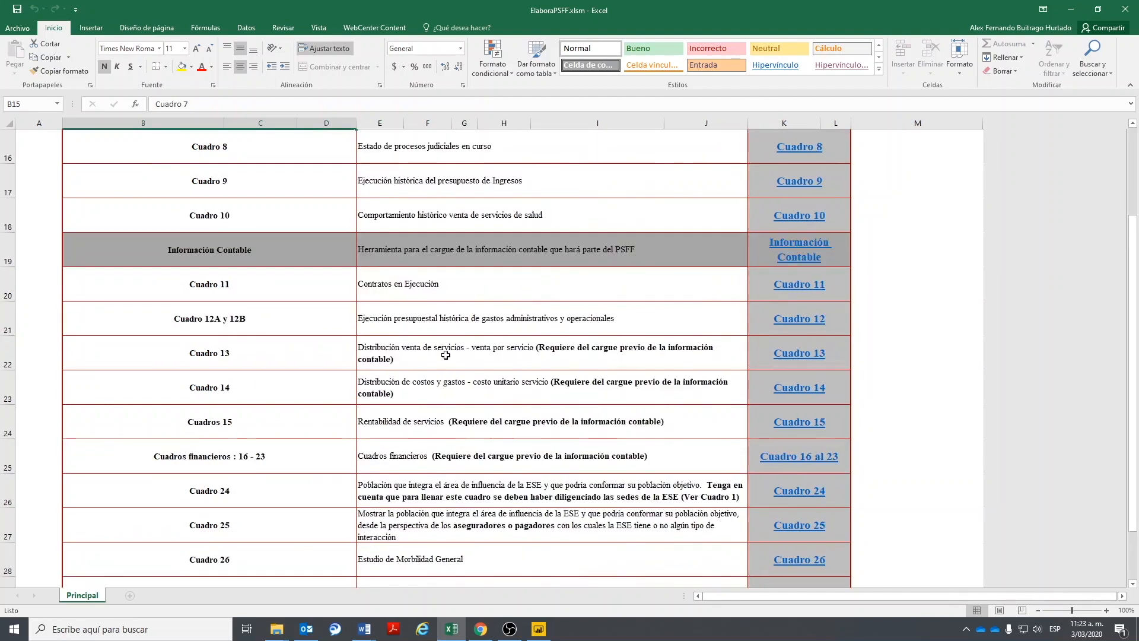
{"action": "scroll", "coordinate": [446, 354], "scroll_direction": "up", "scroll_amount": 1}
{"action": "left_click_drag", "start_coordinate": [157, 220], "coordinate": [794, 366]}
{"action": "scroll", "coordinate": [327, 342], "scroll_direction": "down", "scroll_amount": 4}
{"action": "scroll", "coordinate": [325, 341], "scroll_direction": "up", "scroll_amount": 1}
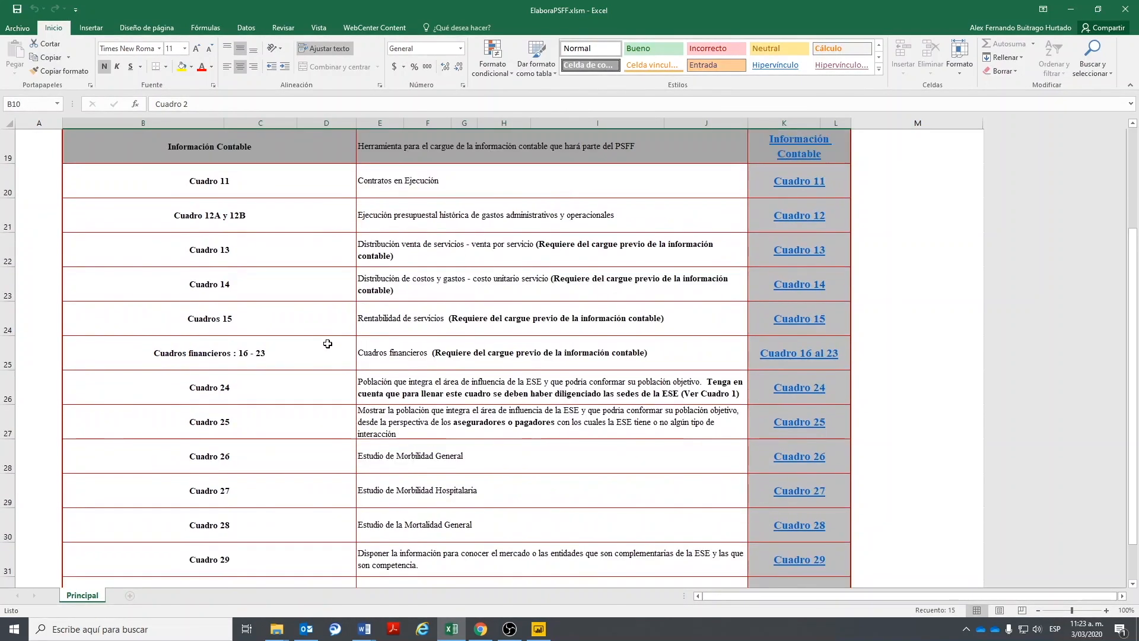
{"action": "scroll", "coordinate": [299, 357], "scroll_direction": "down", "scroll_amount": 3}
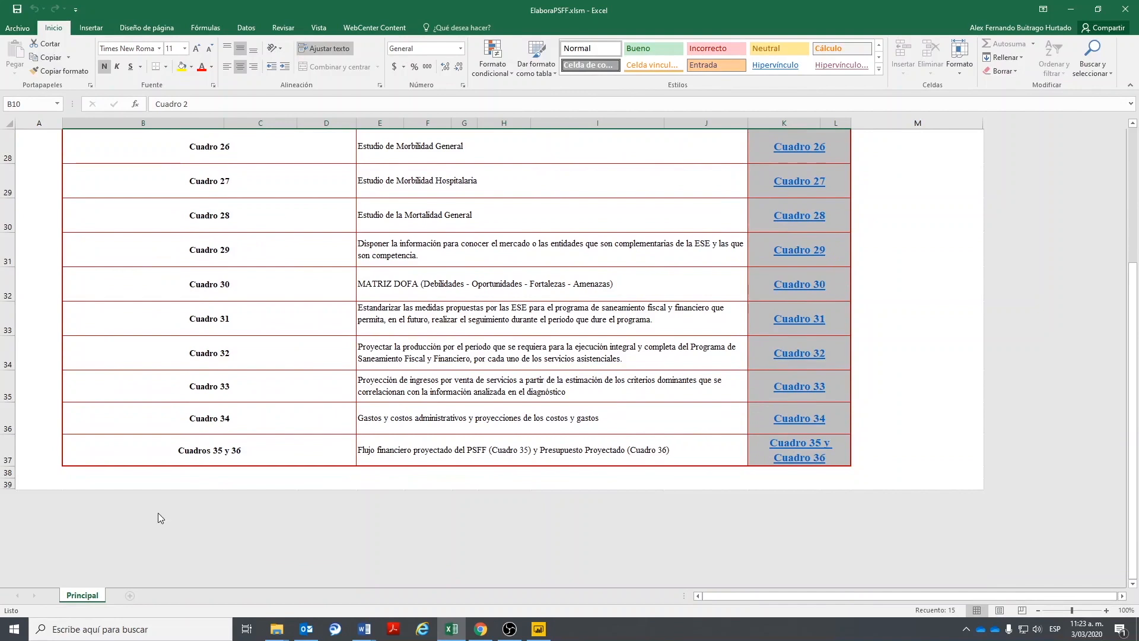
- Review the Cuadro 29 through Cuadros 35 y 36 rows of the report list
{"action": "left_click_drag", "start_coordinate": [145, 250], "coordinate": [805, 251]}
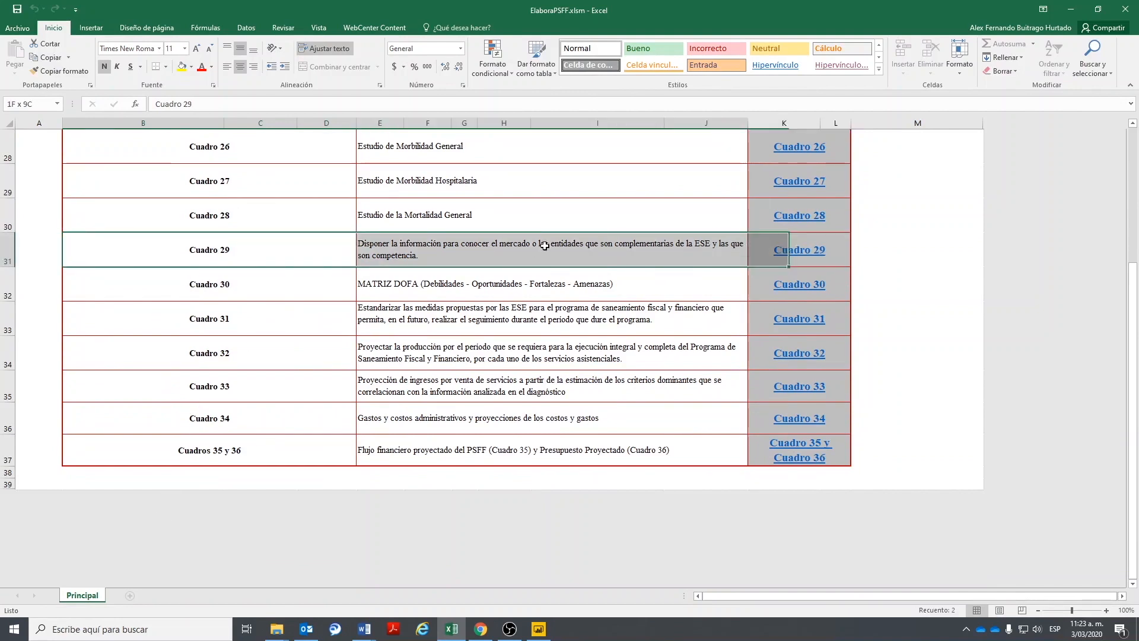
{"action": "left_click", "coordinate": [527, 244]}
{"action": "left_click_drag", "start_coordinate": [182, 292], "coordinate": [368, 296]}
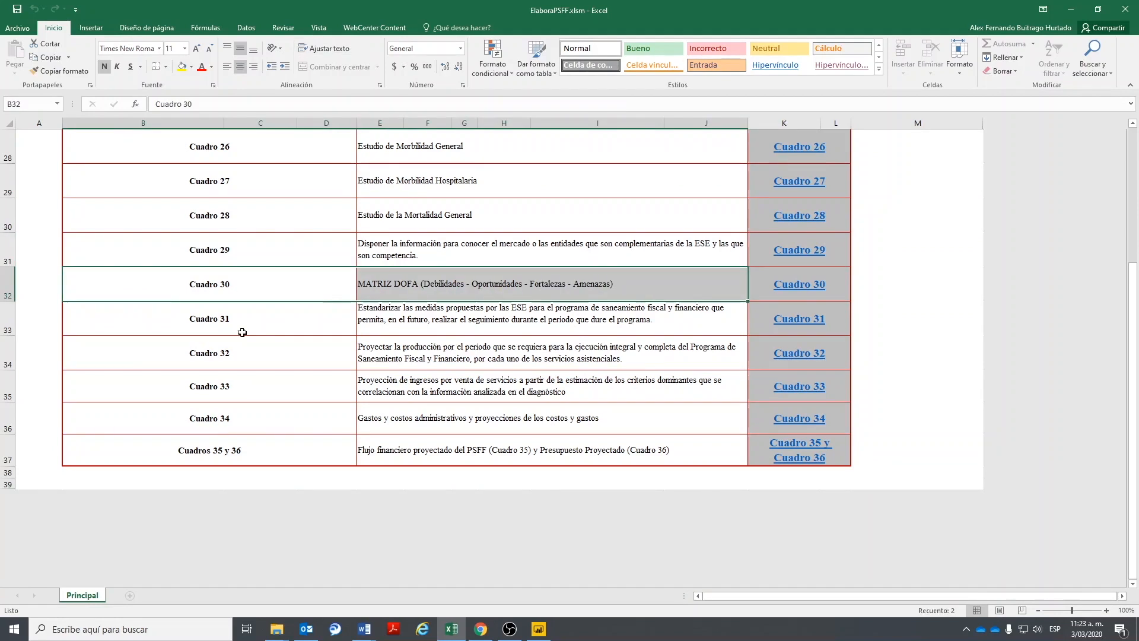
{"action": "left_click", "coordinate": [202, 356]}
{"action": "left_click_drag", "start_coordinate": [207, 372], "coordinate": [226, 420]}
{"action": "left_click", "coordinate": [398, 439]}
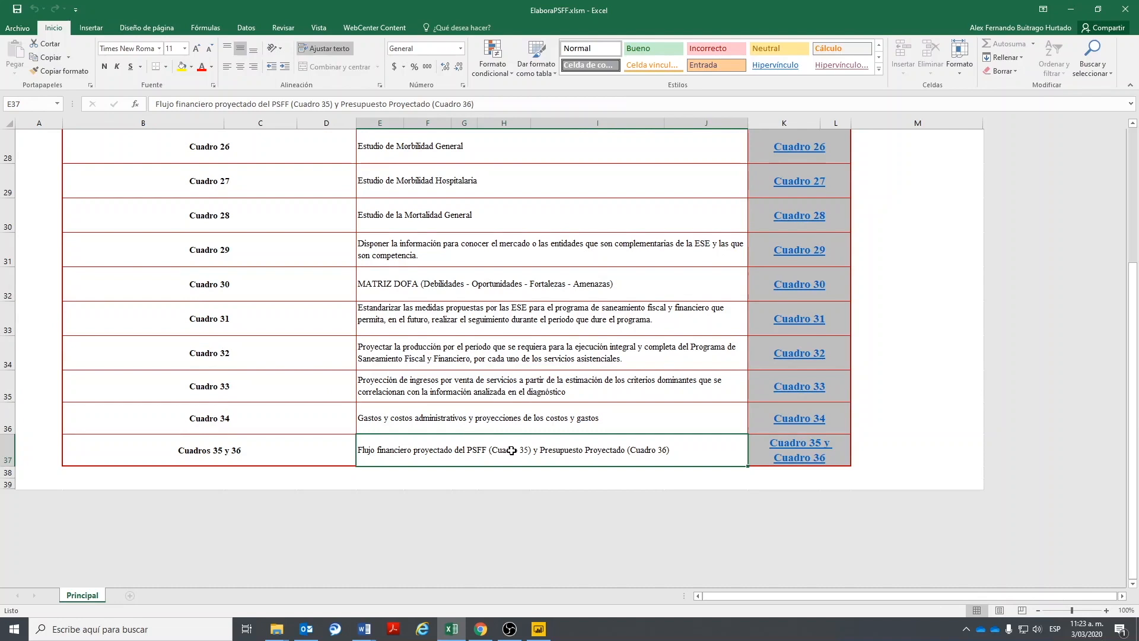
{"action": "scroll", "coordinate": [512, 450], "scroll_direction": "up", "scroll_amount": 6}
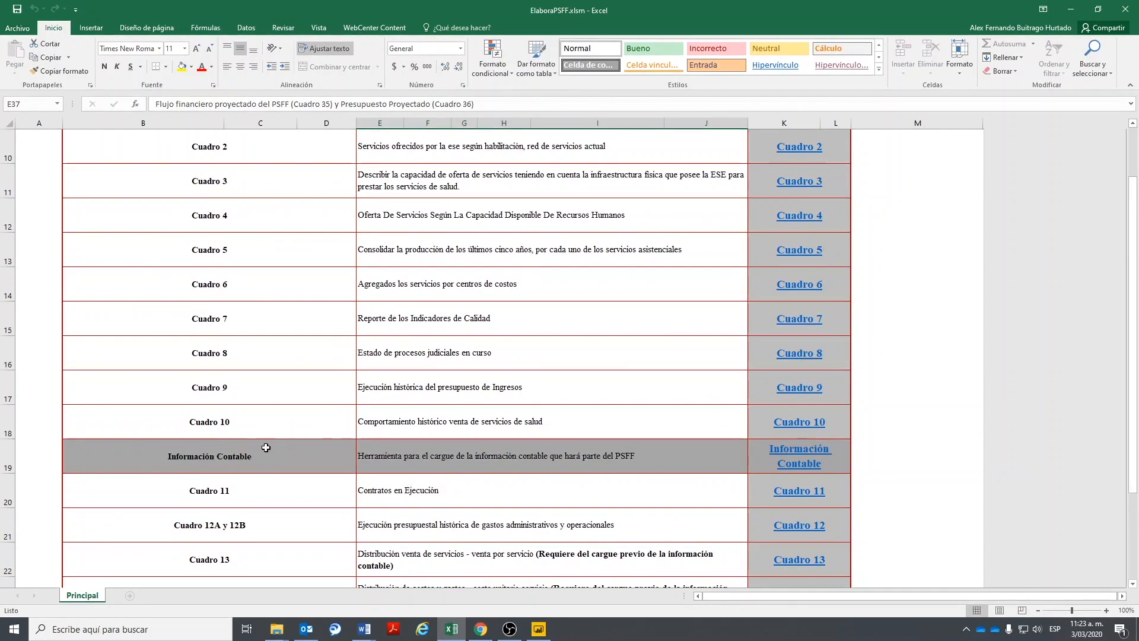
{"action": "scroll", "coordinate": [297, 497], "scroll_direction": "down", "scroll_amount": 3}
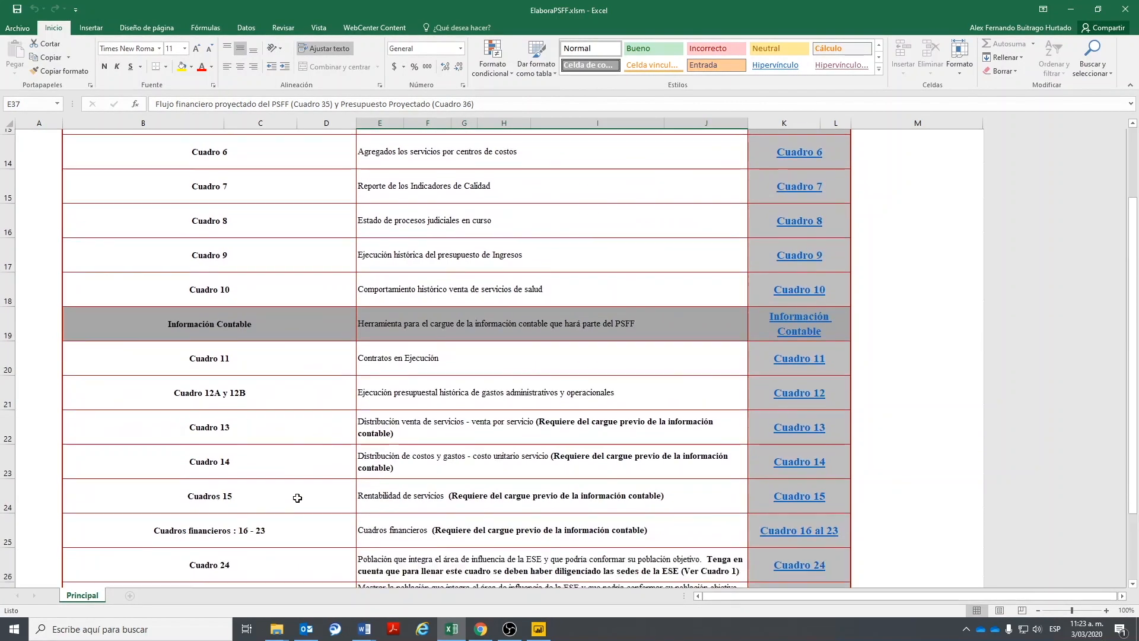
{"action": "left_click_drag", "start_coordinate": [226, 357], "coordinate": [801, 352]}
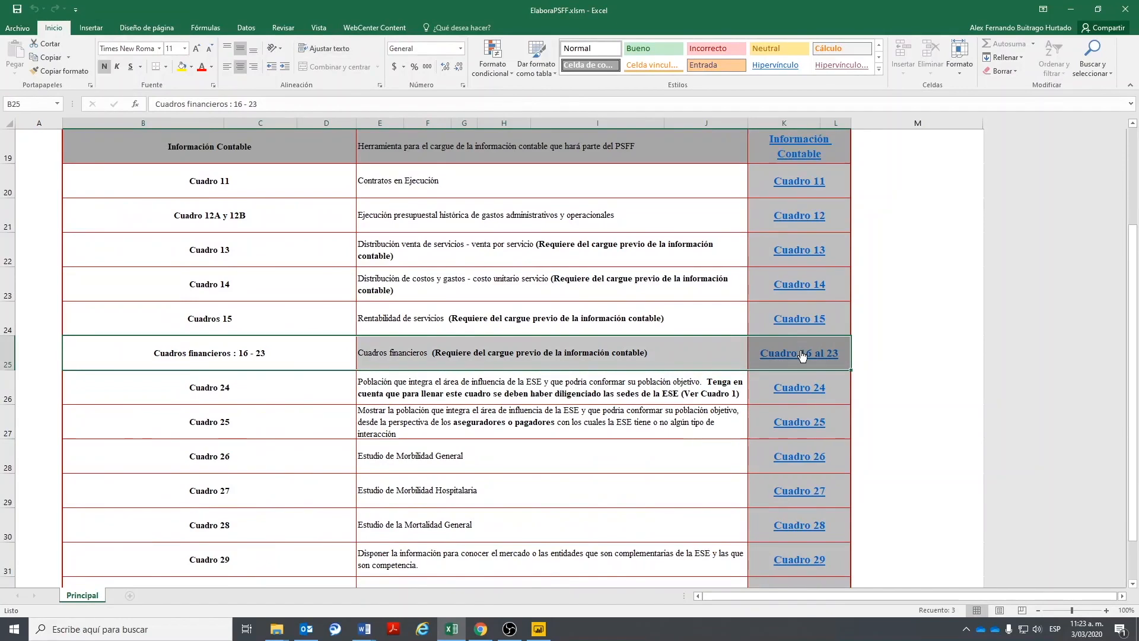
{"action": "scroll", "coordinate": [800, 354], "scroll_direction": "up", "scroll_amount": 6}
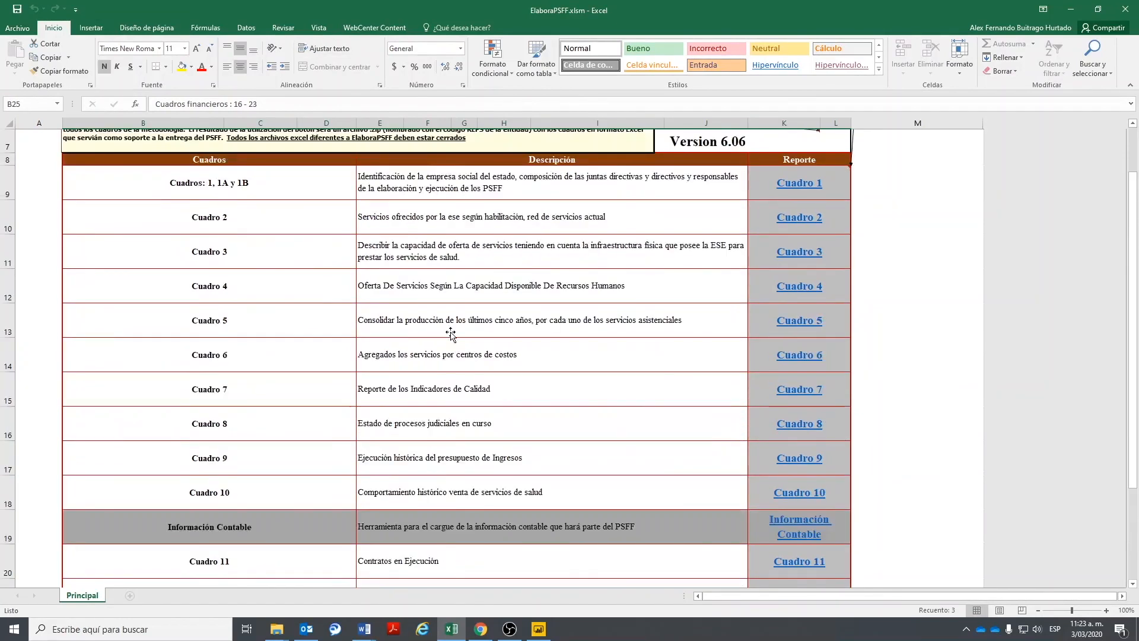
{"action": "left_click_drag", "start_coordinate": [199, 394], "coordinate": [801, 534]}
{"action": "scroll", "coordinate": [286, 462], "scroll_direction": "down", "scroll_amount": 5}
{"action": "scroll", "coordinate": [286, 462], "scroll_direction": "down", "scroll_amount": 2}
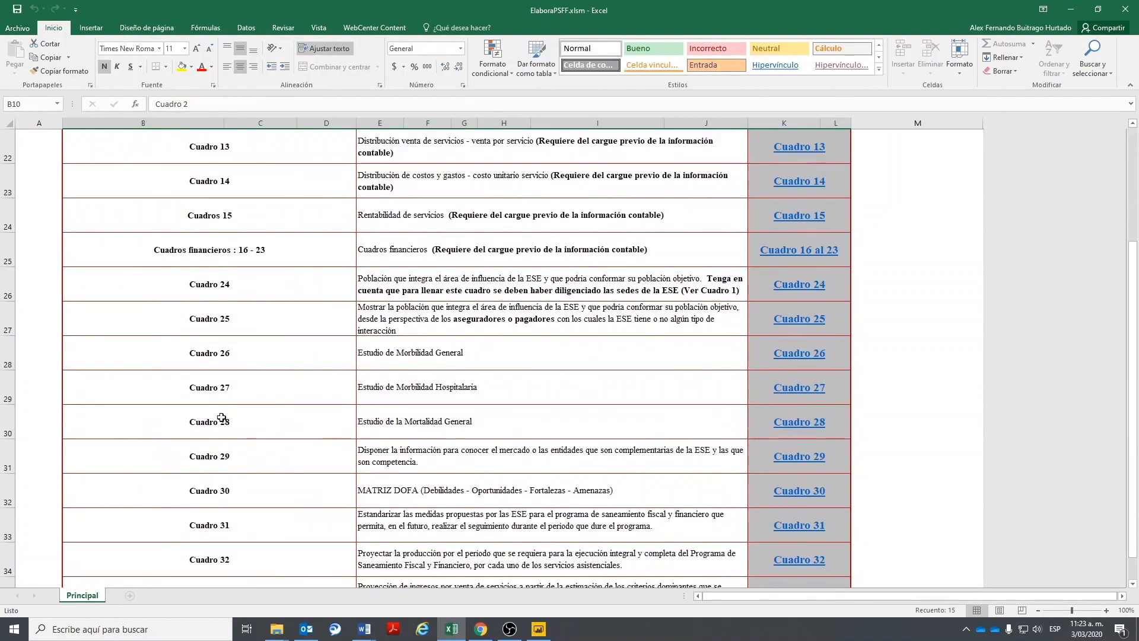
{"action": "left_click_drag", "start_coordinate": [157, 249], "coordinate": [801, 250]}
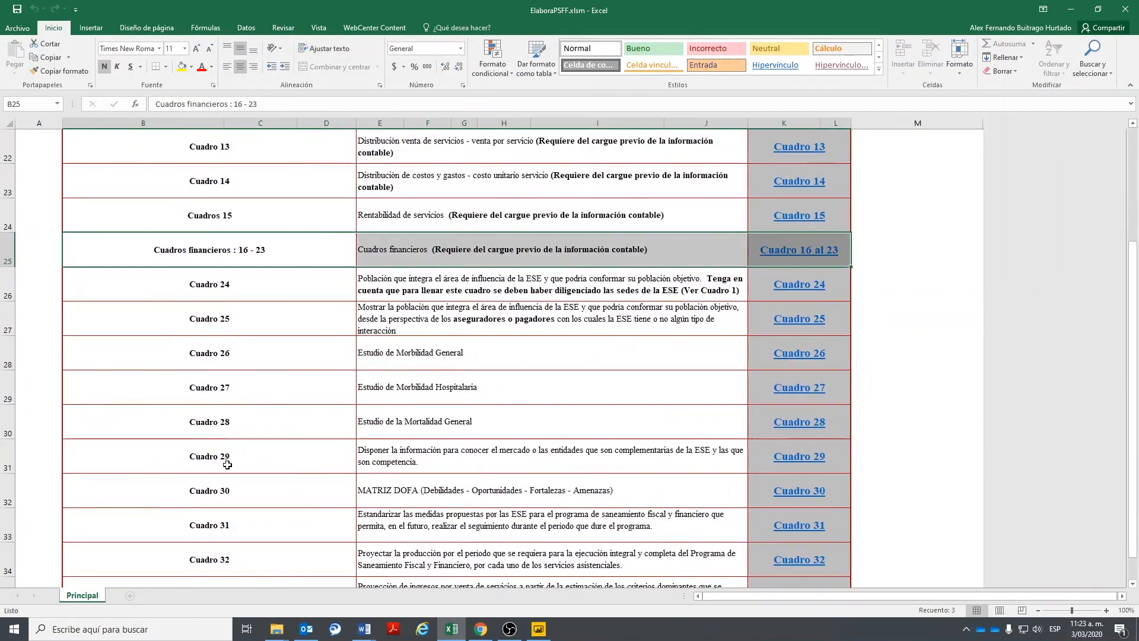
{"action": "scroll", "coordinate": [229, 461], "scroll_direction": "down", "scroll_amount": 1}
{"action": "left_click_drag", "start_coordinate": [155, 355], "coordinate": [771, 350]}
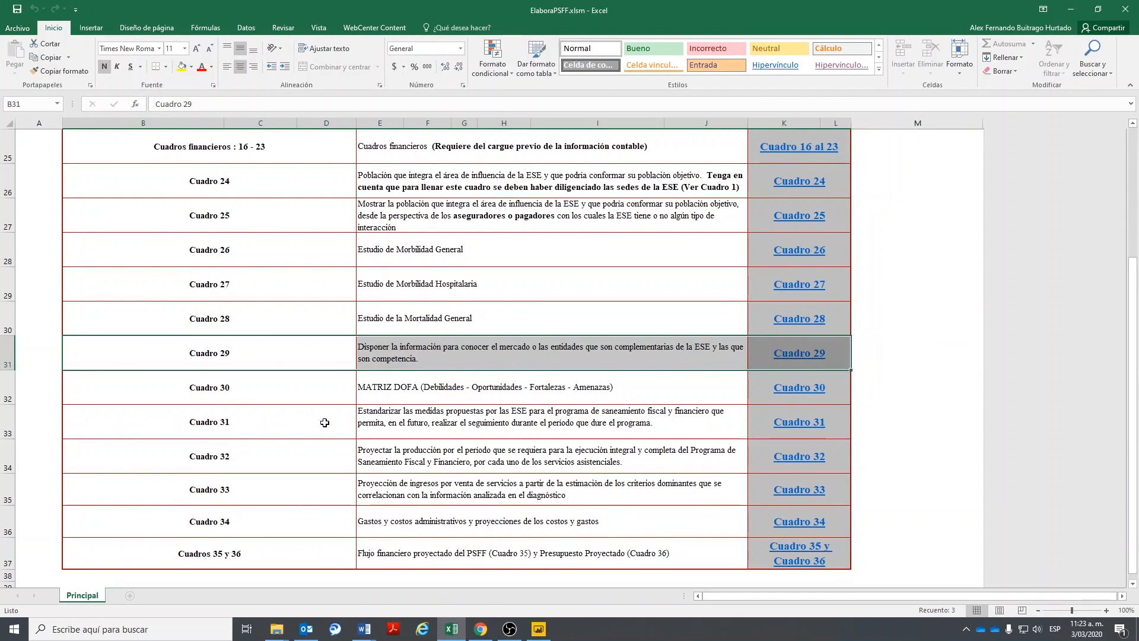
{"action": "scroll", "coordinate": [300, 425], "scroll_direction": "down", "scroll_amount": 2}
{"action": "scroll", "coordinate": [279, 429], "scroll_direction": "up", "scroll_amount": 1}
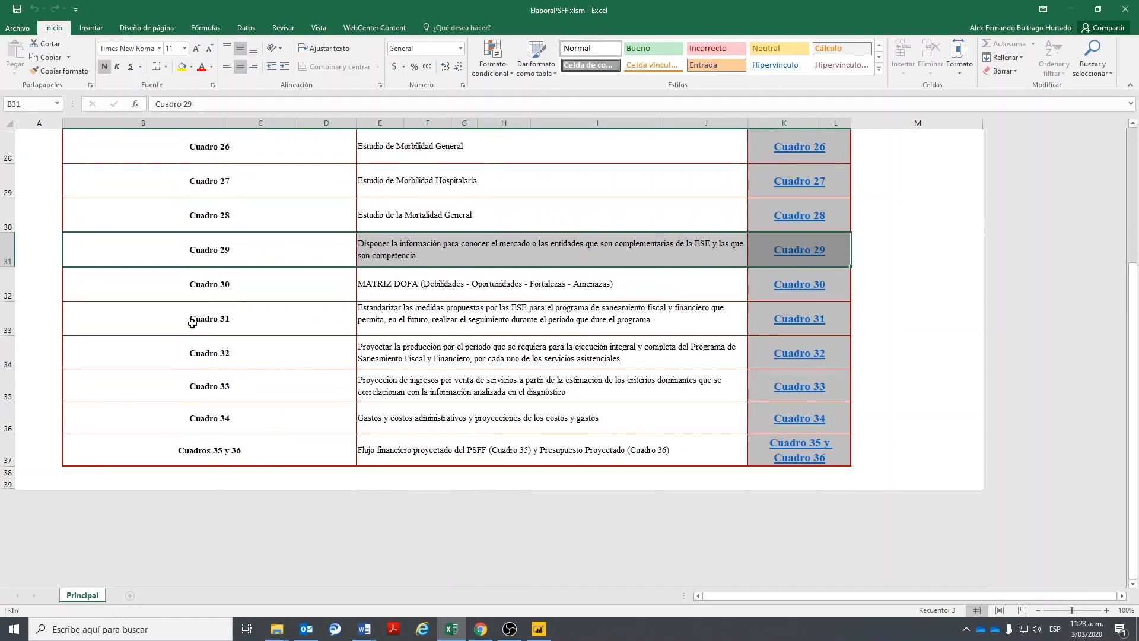
{"action": "left_click_drag", "start_coordinate": [147, 313], "coordinate": [819, 456]}
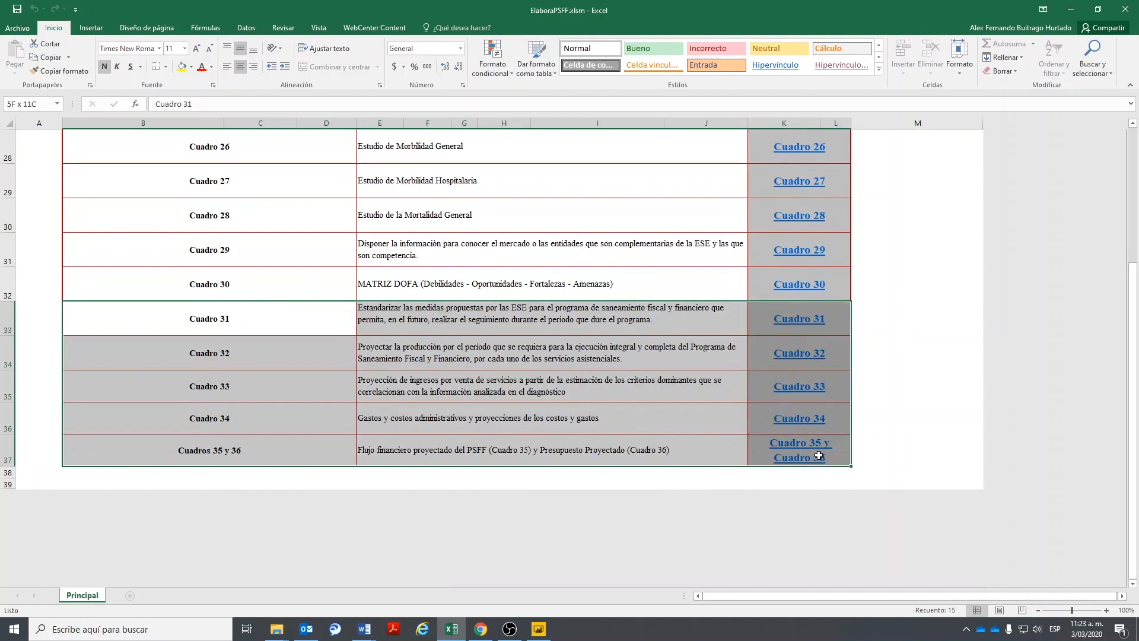
{"action": "scroll", "coordinate": [247, 345], "scroll_direction": "up", "scroll_amount": 1}
{"action": "left_click_drag", "start_coordinate": [202, 411], "coordinate": [205, 148]}
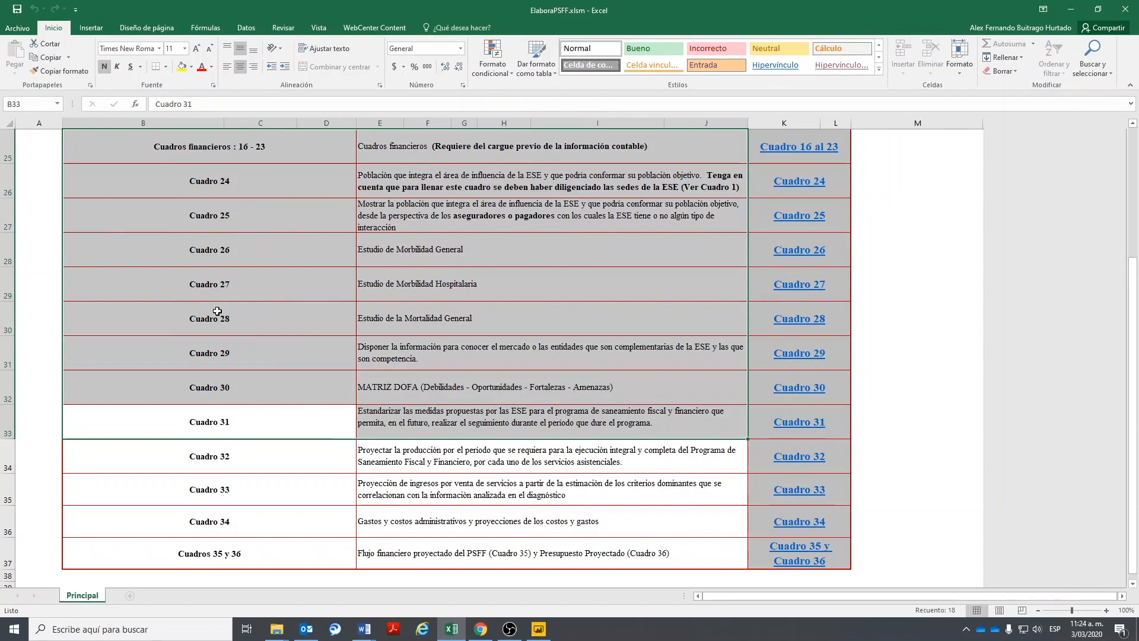
- Return to the Cuadro 2 row and follow its Reporte link to open Cuadro2.xlsm
{"action": "scroll", "coordinate": [478, 313], "scroll_direction": "up", "scroll_amount": 7}
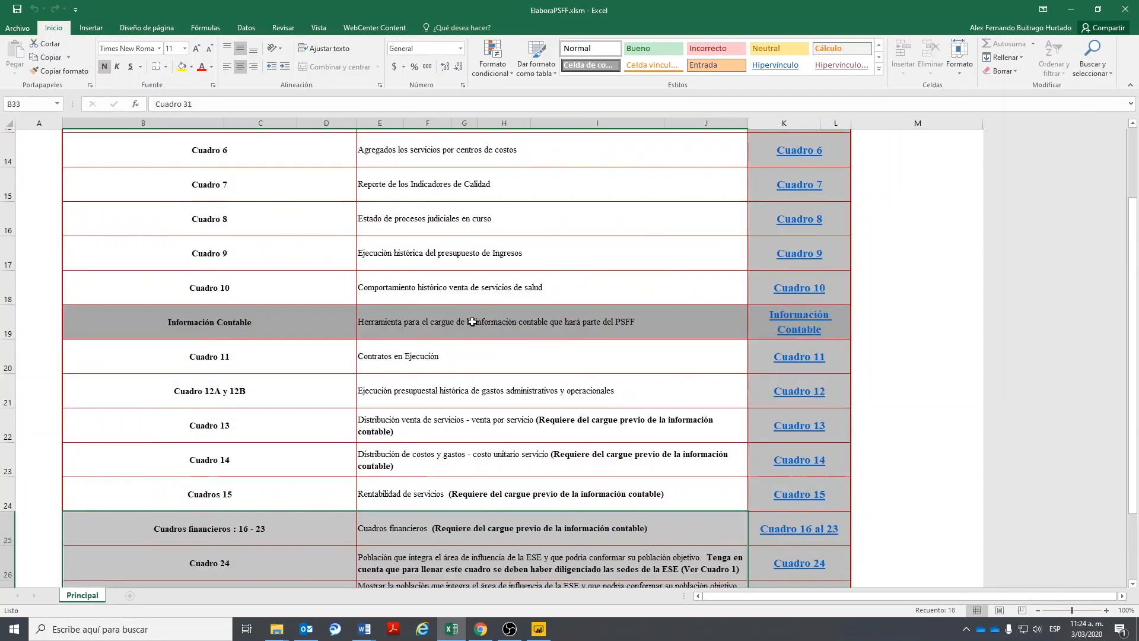
{"action": "left_click", "coordinate": [267, 298]}
{"action": "scroll", "coordinate": [234, 189], "scroll_direction": "up", "scroll_amount": 1}
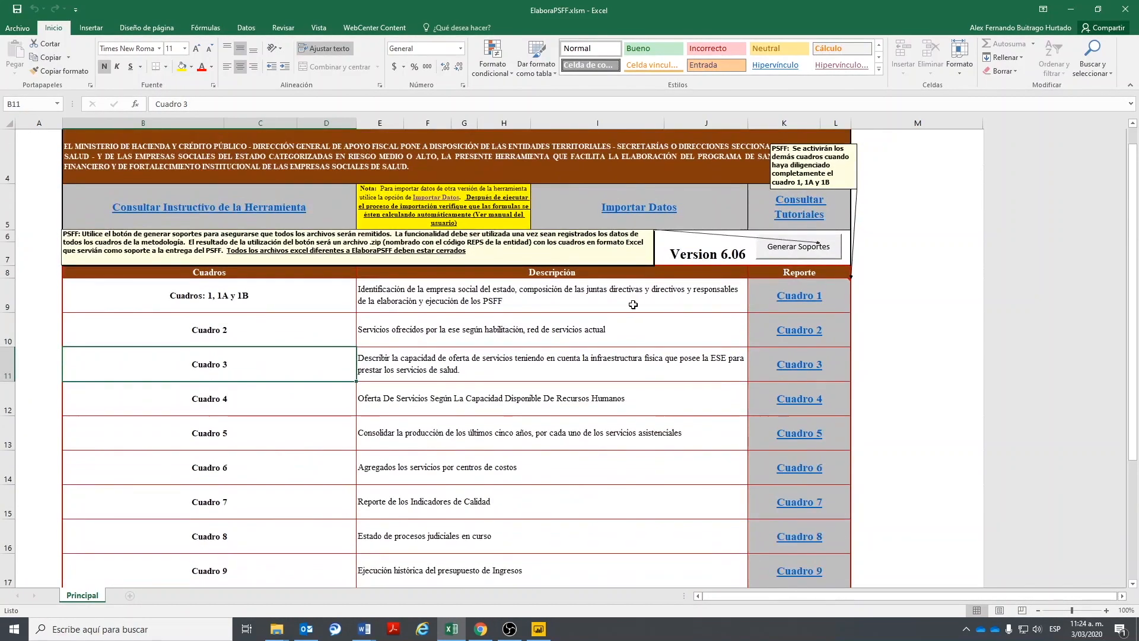
{"action": "key", "text": "Up"}
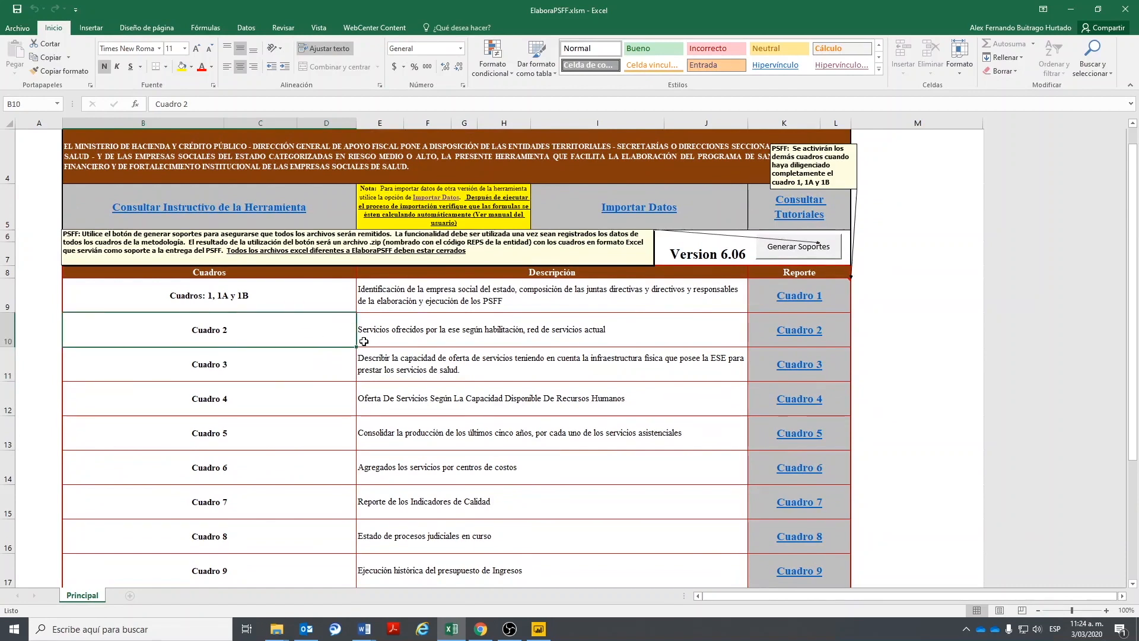
{"action": "left_click", "coordinate": [468, 339]}
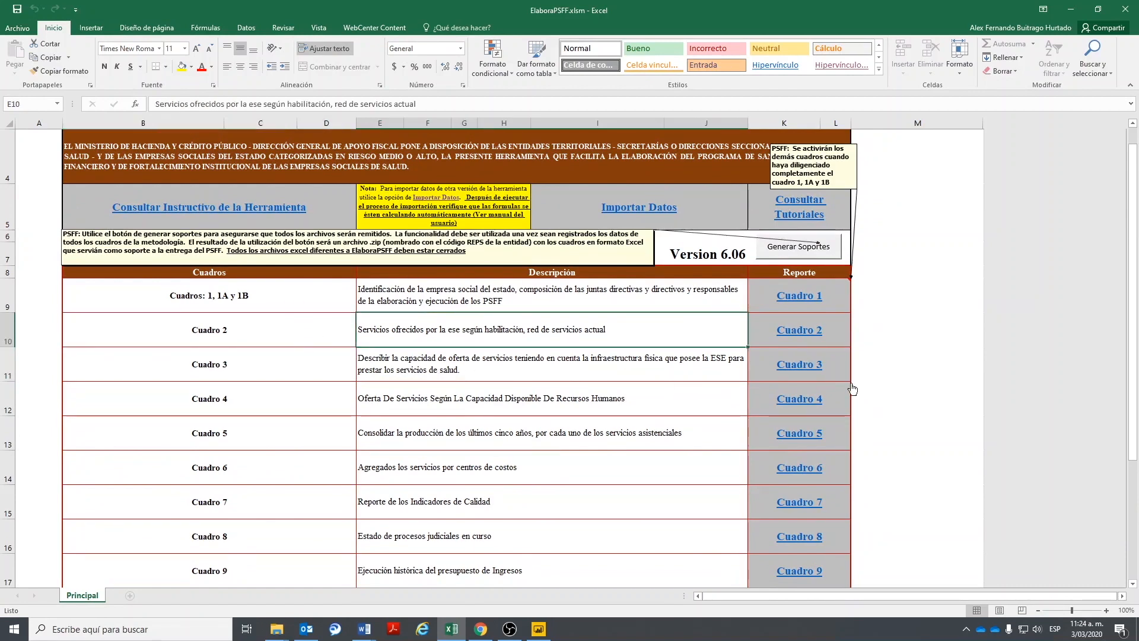
{"action": "left_click", "coordinate": [793, 331]}
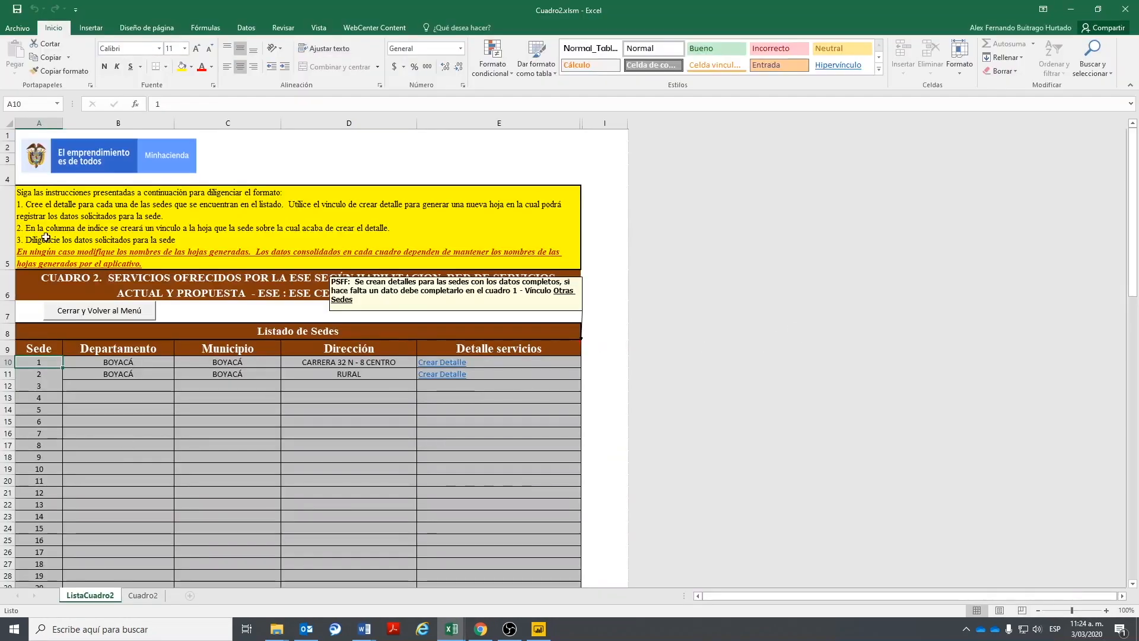
- Inspect the department, address and blank-row D12 formulas for sede 1 on ListaCuadro2
{"action": "left_click", "coordinate": [111, 357]}
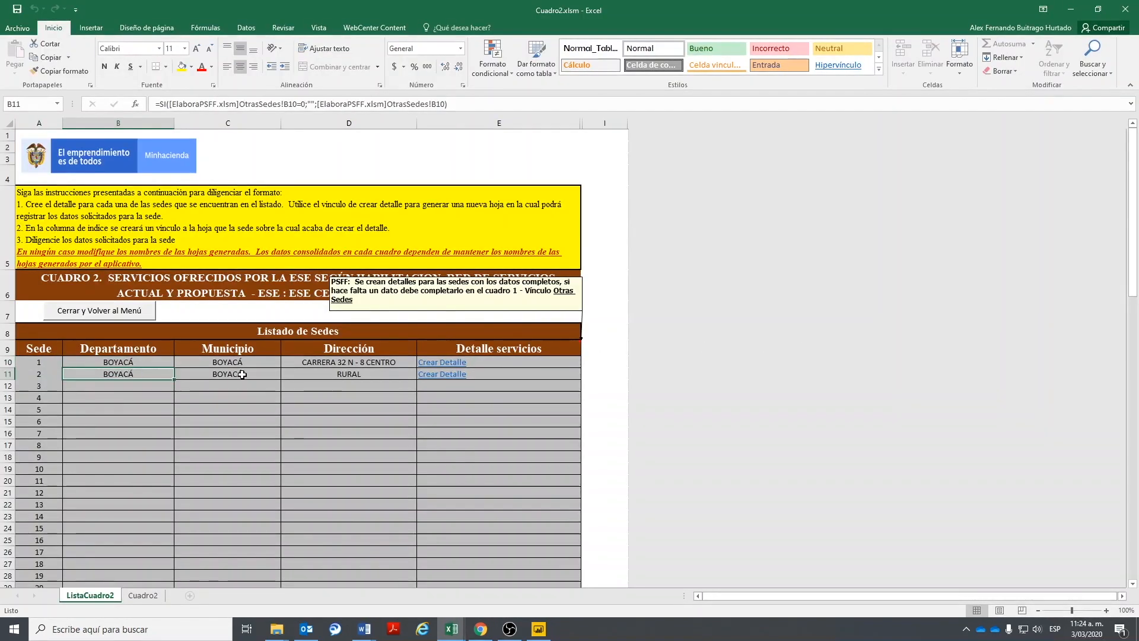
{"action": "left_click", "coordinate": [329, 362]}
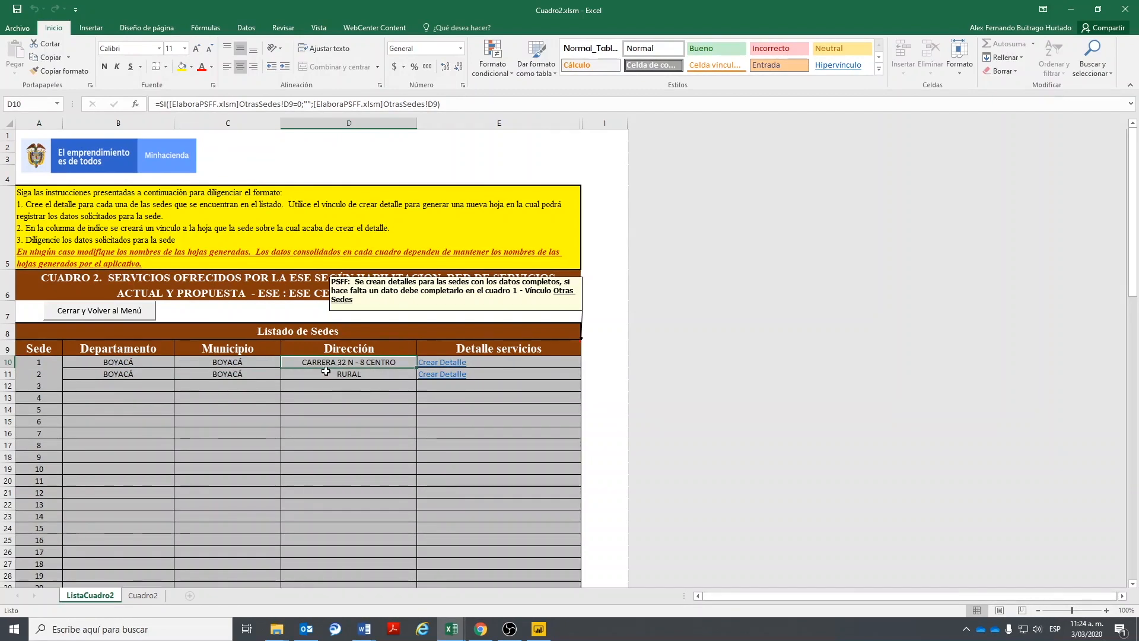
{"action": "left_click", "coordinate": [326, 385]}
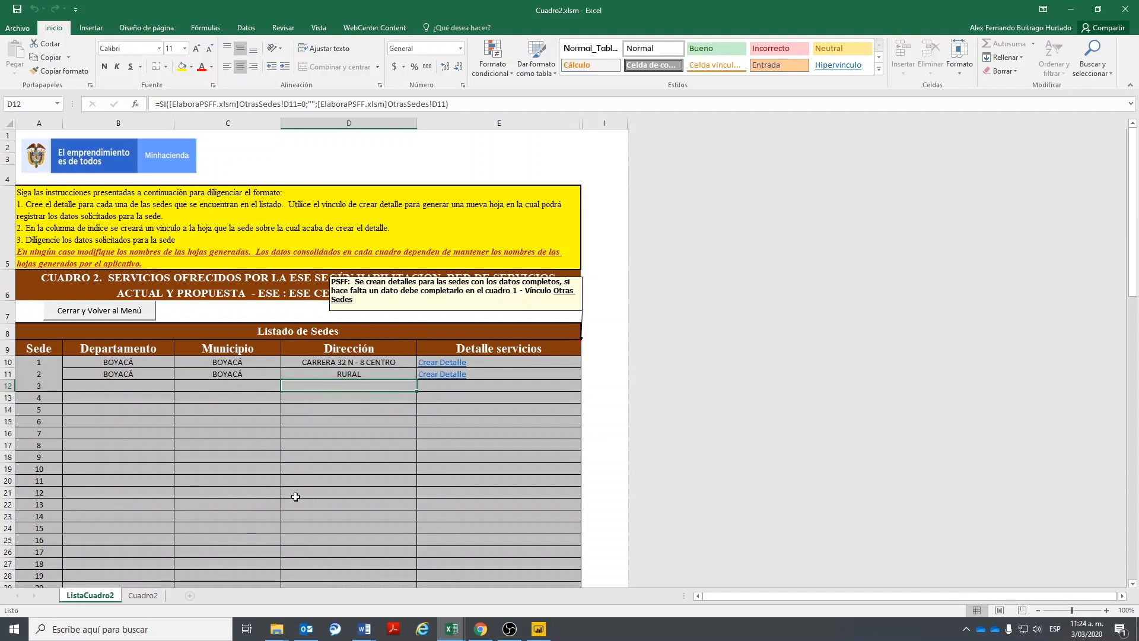
- Generate the Sede1 and Sede2 detail sheets from E10 and E11, then view Sede1
{"action": "left_click", "coordinate": [428, 363]}
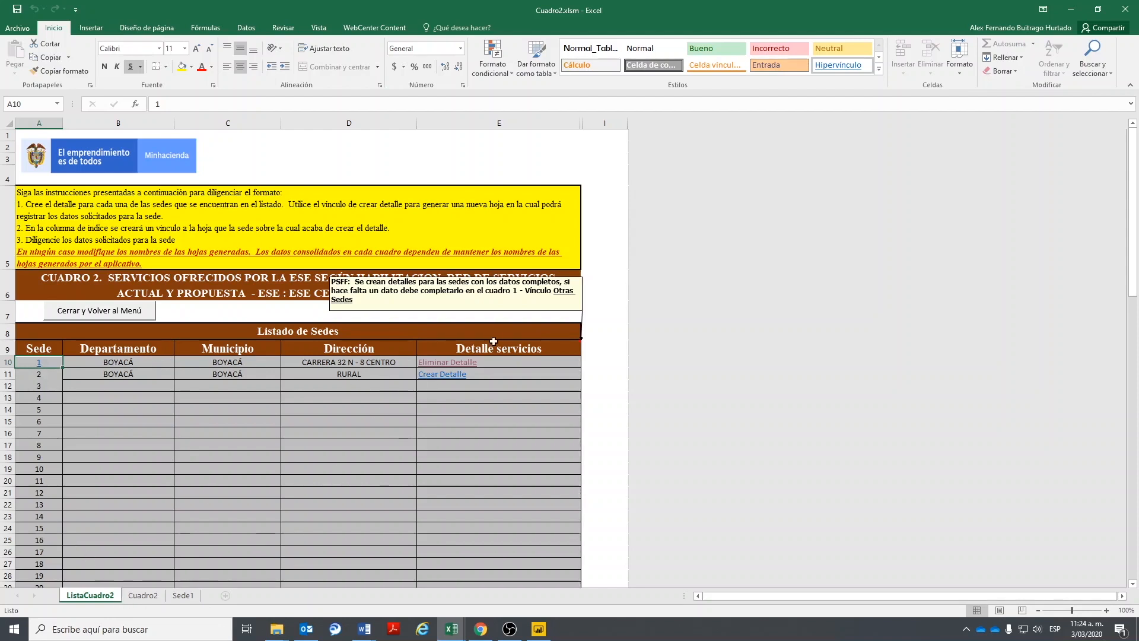
{"action": "left_click", "coordinate": [433, 374]}
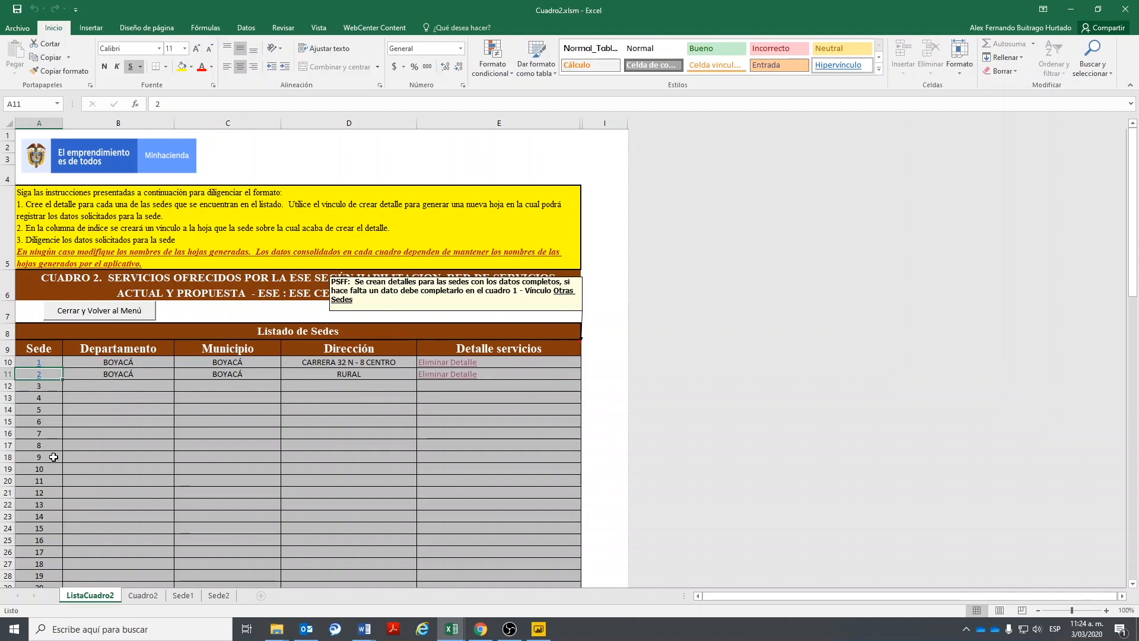
{"action": "left_click", "coordinate": [183, 595]}
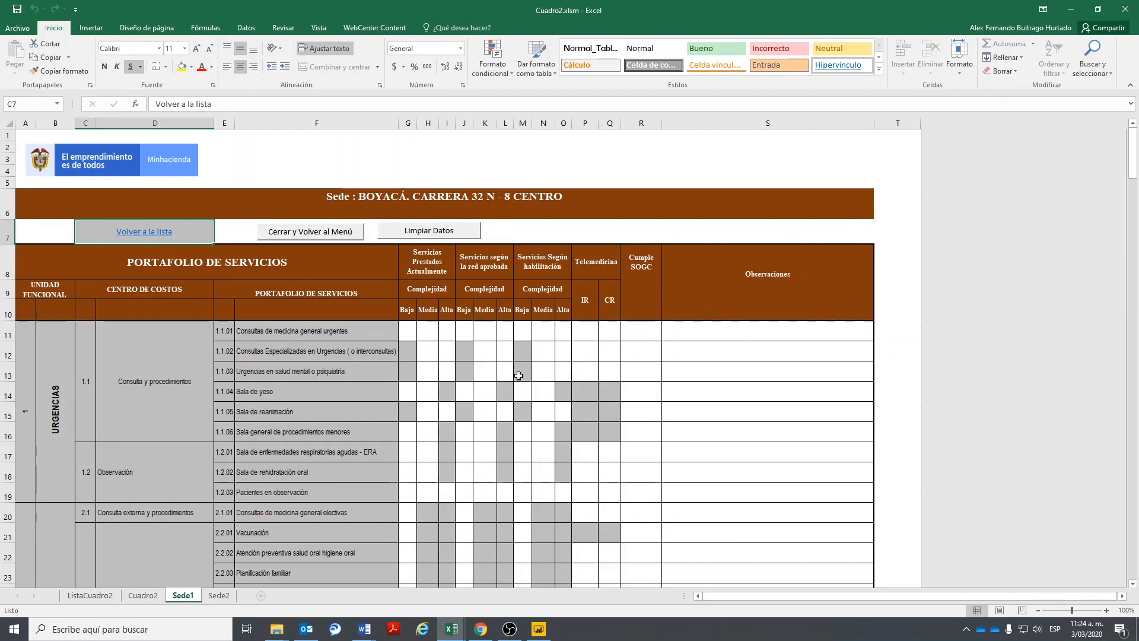
- Mark service 1.1.01 with x, answering No for IR and CR telemedicine and Si for SOGC
{"action": "left_click_drag", "start_coordinate": [422, 331], "coordinate": [771, 331]}
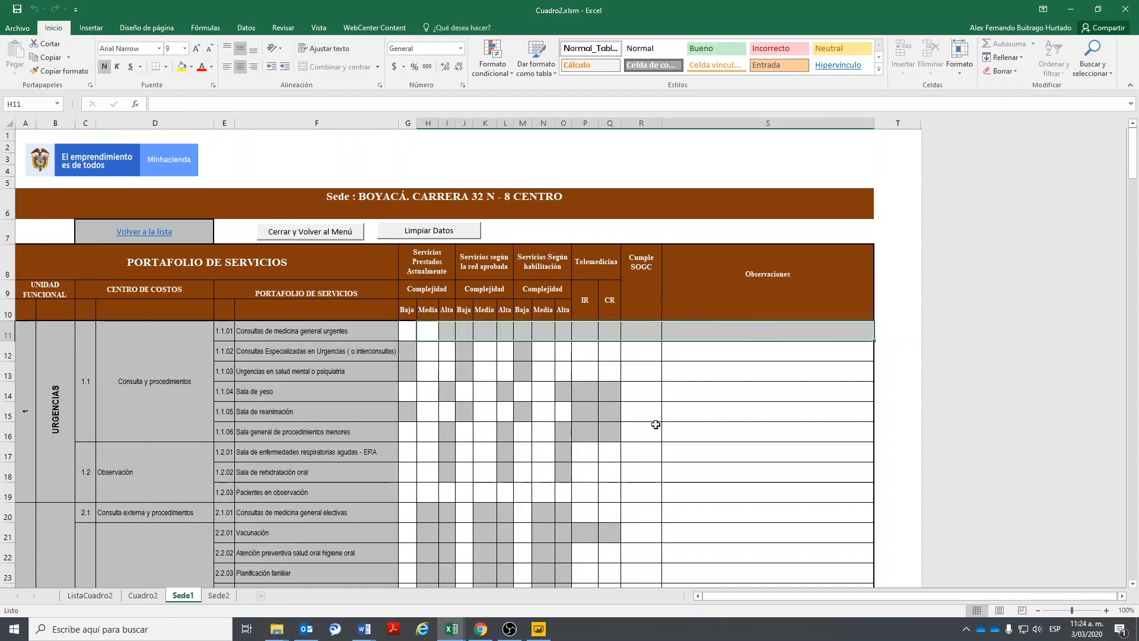
{"action": "left_click", "coordinate": [437, 383]}
{"action": "scroll", "coordinate": [528, 419], "scroll_direction": "down", "scroll_amount": 5}
{"action": "scroll", "coordinate": [530, 418], "scroll_direction": "up", "scroll_amount": 5}
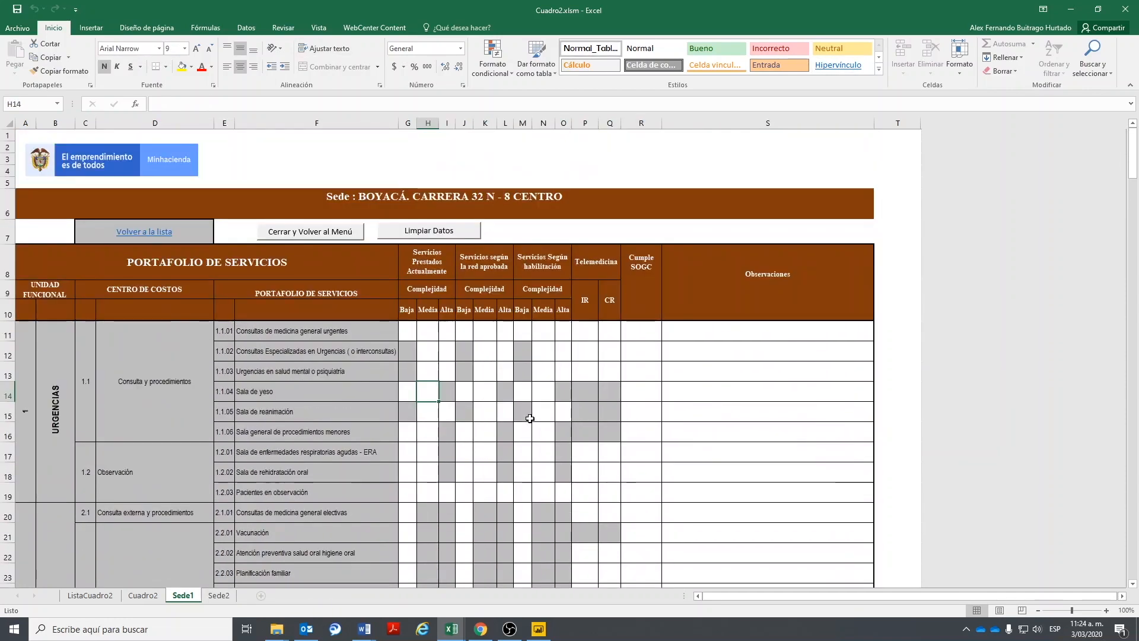
{"action": "left_click", "coordinate": [409, 332]}
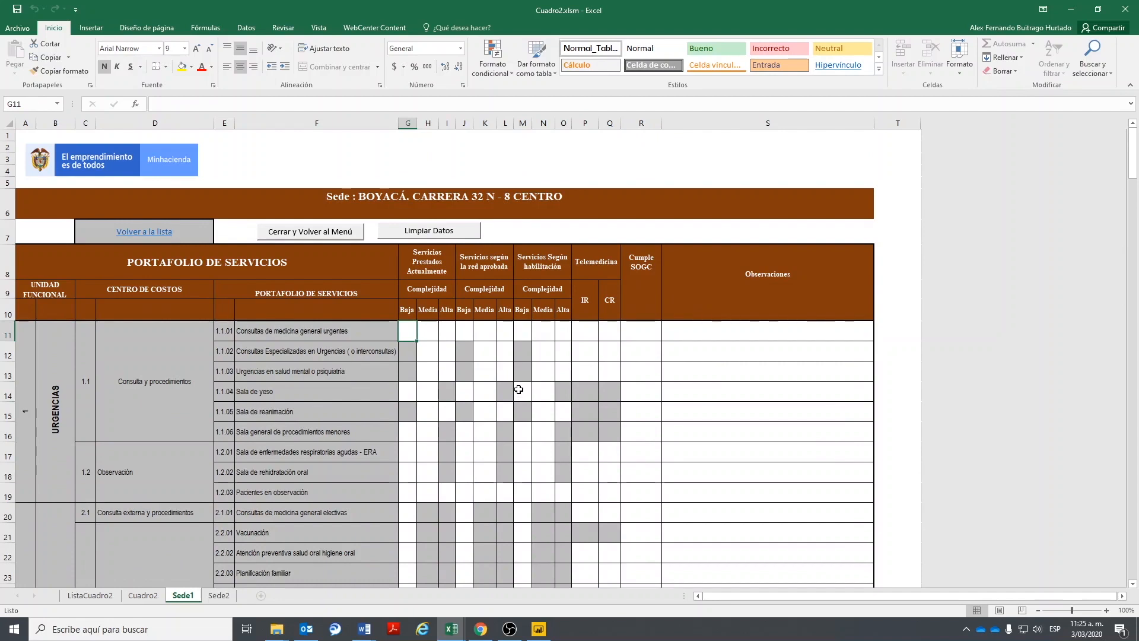
{"action": "type", "text": "x"}
{"action": "left_click", "coordinate": [590, 332]}
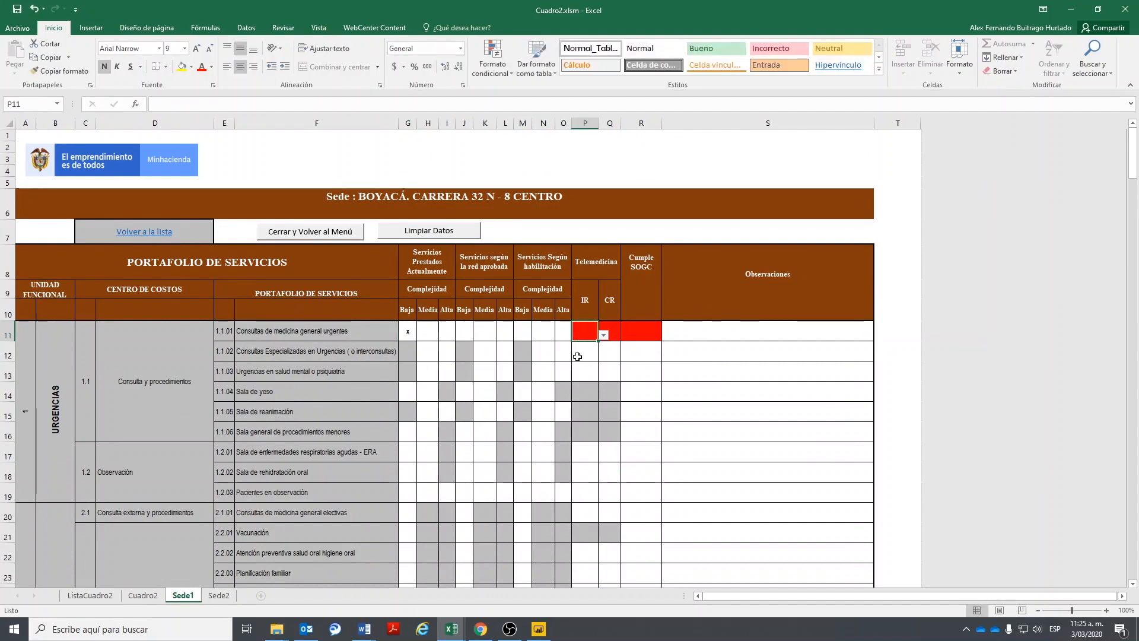
{"action": "type", "text": "No"}
{"action": "key", "text": "Tab"}
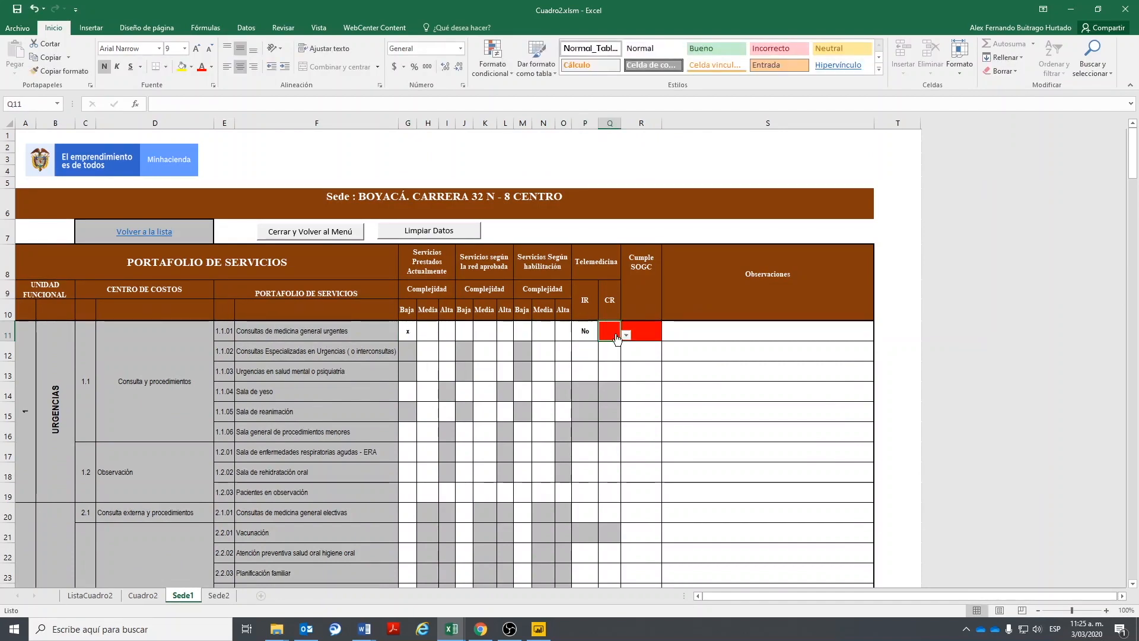
{"action": "left_click", "coordinate": [626, 336]}
{"action": "left_click", "coordinate": [620, 356]}
{"action": "left_click", "coordinate": [634, 336]}
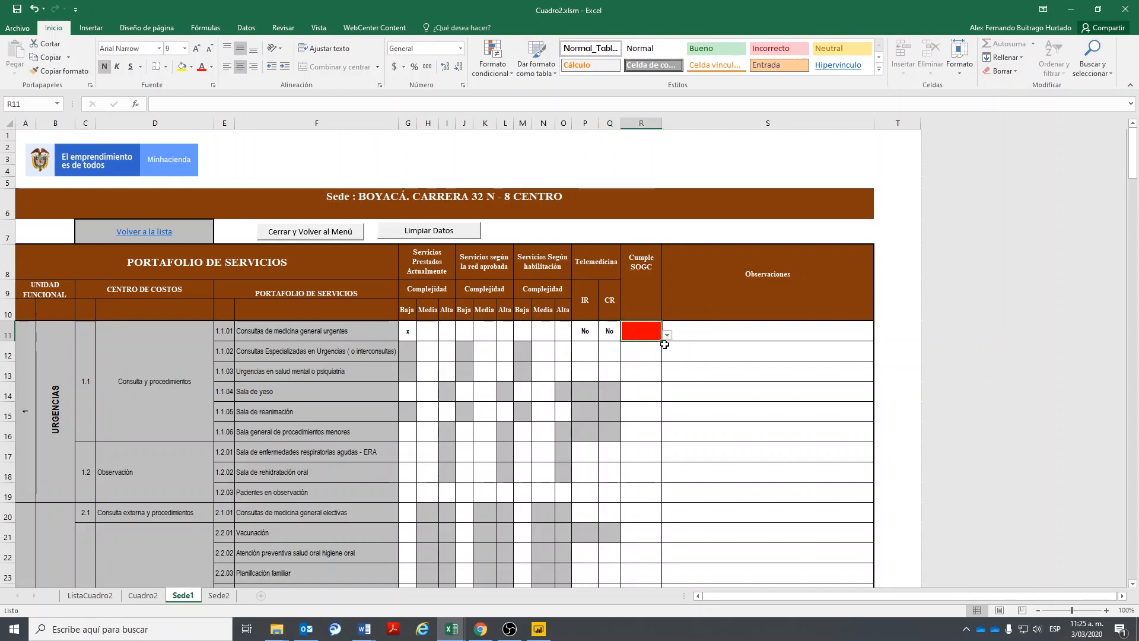
{"action": "left_click", "coordinate": [667, 335]}
{"action": "left_click", "coordinate": [649, 347]}
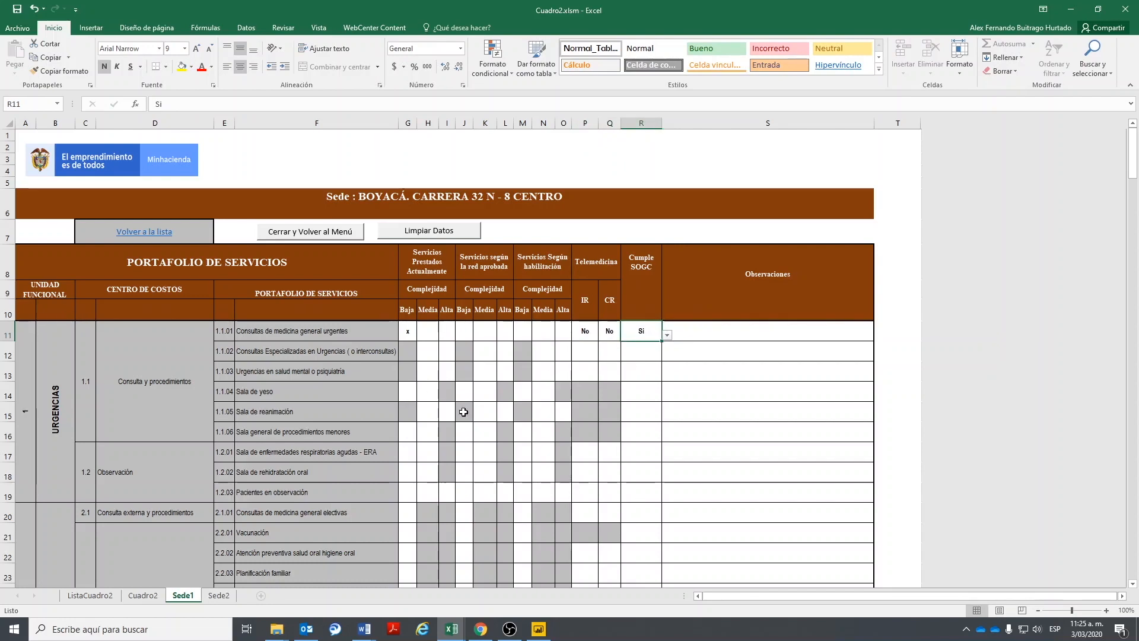
{"action": "key", "text": "Tab"}
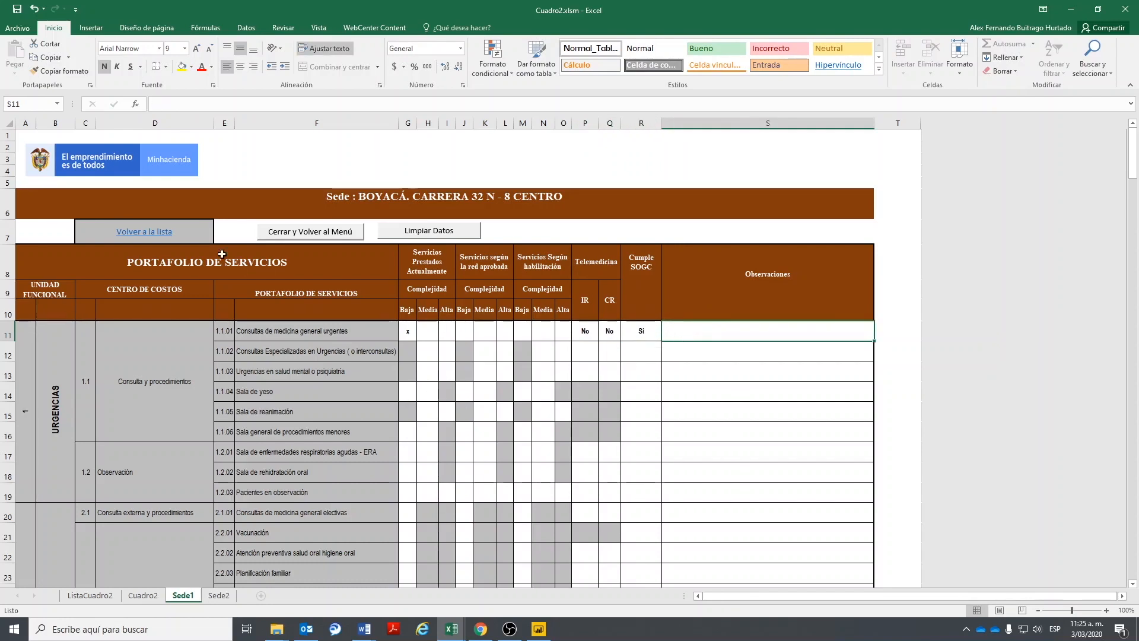
- Mark 1.1.06 and 1.2.01 with x; SOGC Si for 1.1.06, and SOGC, IR, CR No for 1.2.01
{"action": "left_click", "coordinate": [427, 431]}
{"action": "type", "text": "x"}
{"action": "key", "text": "Return"}
{"action": "type", "text": "x"}
{"action": "left_click", "coordinate": [641, 431]}
{"action": "left_click", "coordinate": [667, 439]}
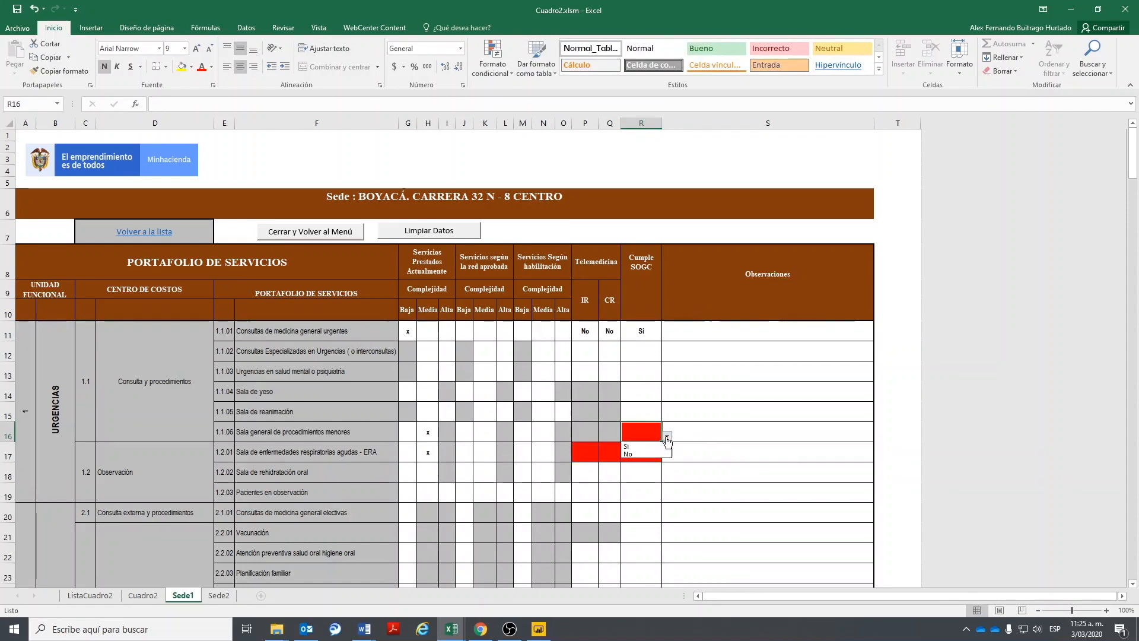
{"action": "left_click", "coordinate": [641, 447]}
{"action": "left_click", "coordinate": [651, 453]}
{"action": "left_click", "coordinate": [667, 455]}
{"action": "left_click", "coordinate": [641, 477]}
{"action": "left_click", "coordinate": [581, 445]}
{"action": "left_click", "coordinate": [602, 456]}
{"action": "left_click", "coordinate": [585, 478]}
{"action": "left_click", "coordinate": [611, 456]}
{"action": "left_click", "coordinate": [625, 456]}
{"action": "left_click", "coordinate": [612, 478]}
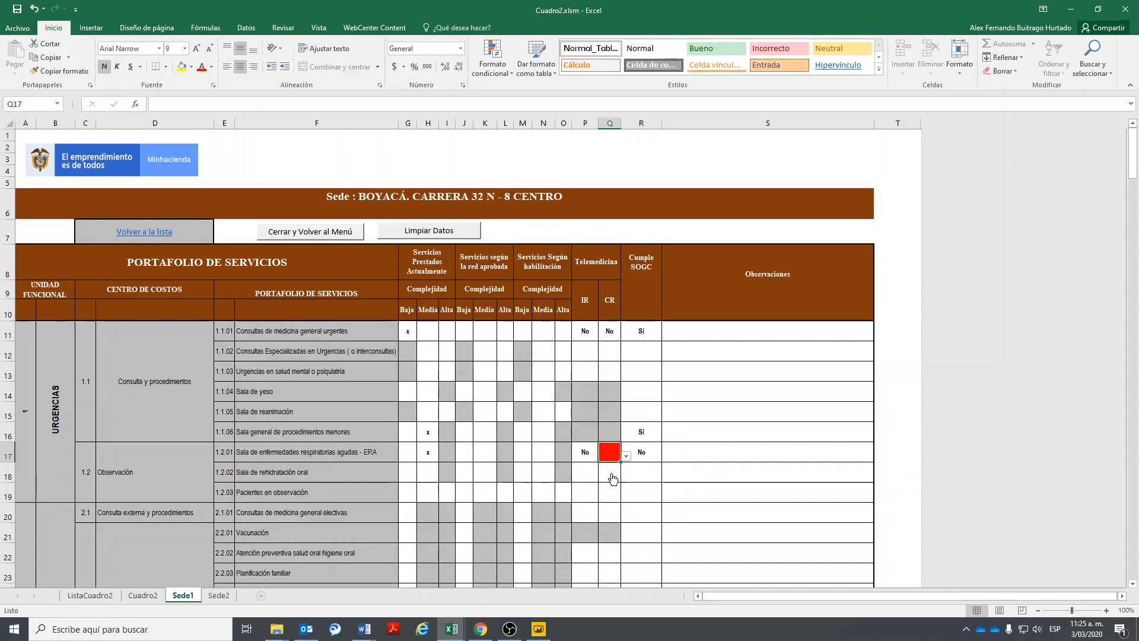
{"action": "left_click", "coordinate": [219, 595]}
- Mark urgent general consultations (1.1.01) as low complexity with Si for IR, CR and SOGC
{"action": "left_click", "coordinate": [405, 338]}
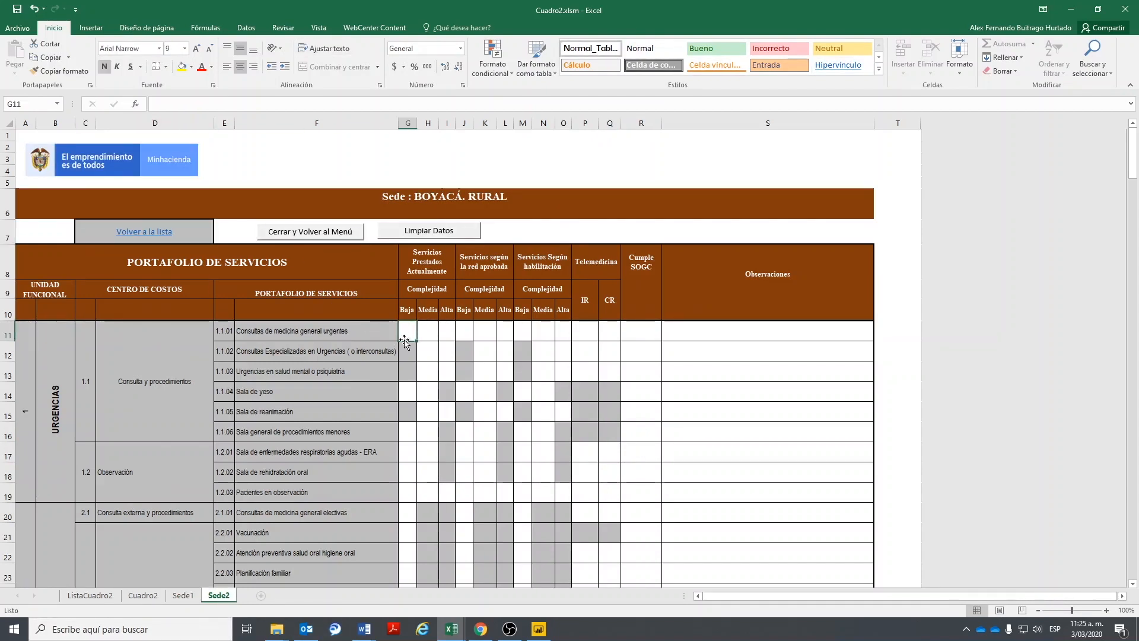
{"action": "type", "text": "x"}
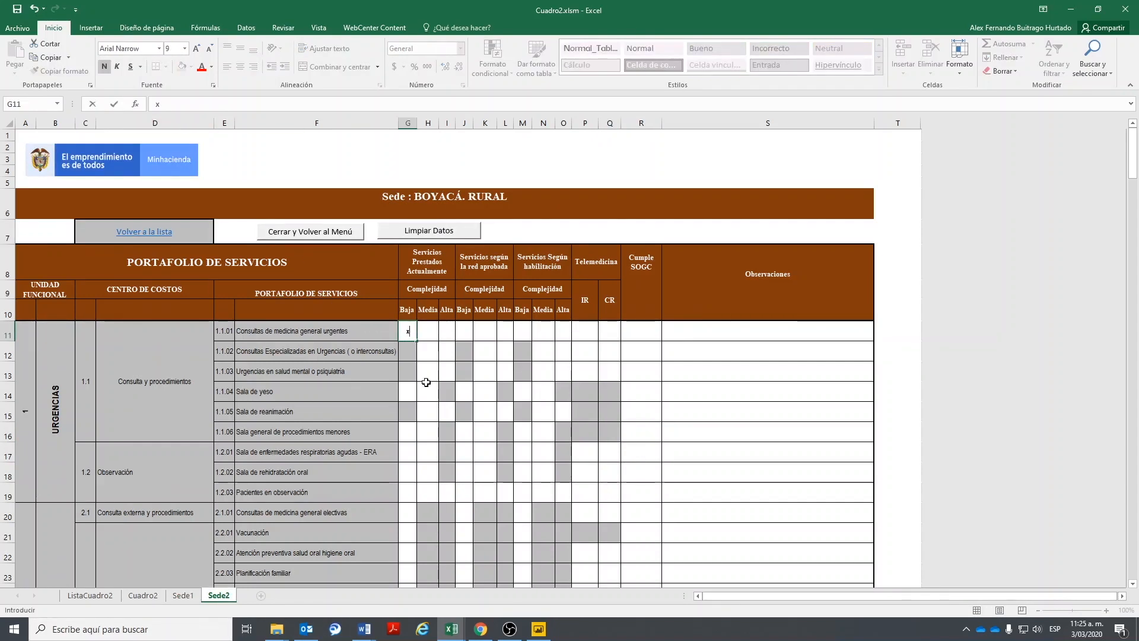
{"action": "left_click", "coordinate": [585, 331]}
{"action": "left_click", "coordinate": [603, 335]}
{"action": "left_click", "coordinate": [580, 346]}
{"action": "left_click", "coordinate": [610, 330]}
{"action": "left_click", "coordinate": [626, 335]}
{"action": "left_click", "coordinate": [611, 346]}
{"action": "left_click", "coordinate": [649, 333]}
{"action": "left_click", "coordinate": [666, 335]}
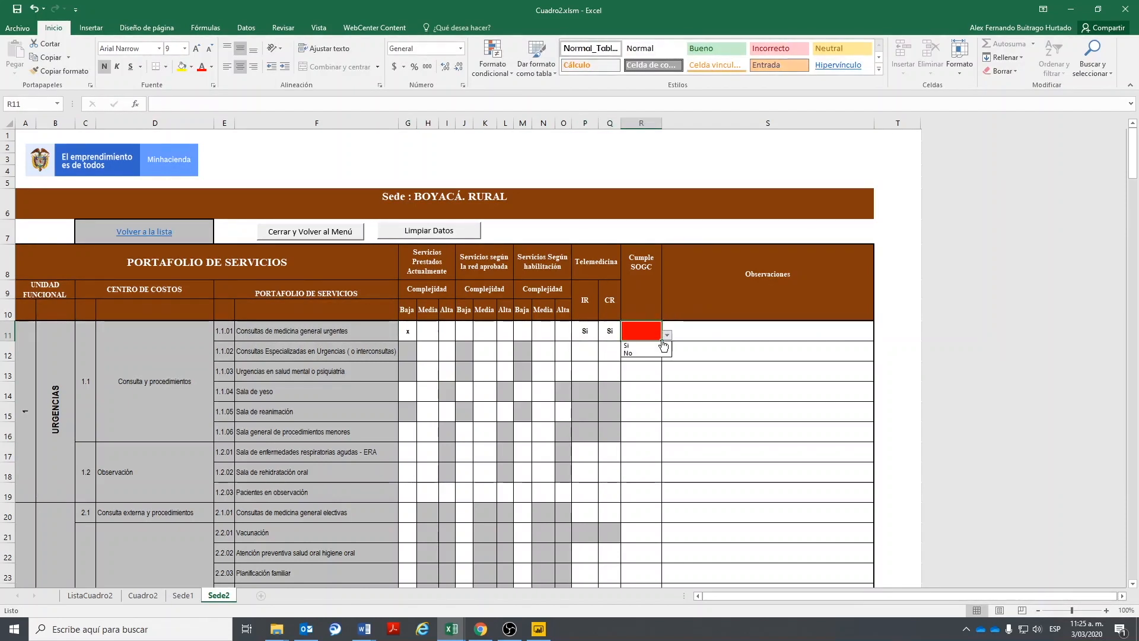
{"action": "left_click", "coordinate": [638, 346]}
- Mark service 2.2.02 as low complexity with No for IR and CR and Si for SOGC
{"action": "left_click", "coordinate": [411, 552]}
{"action": "type", "text": "x"}
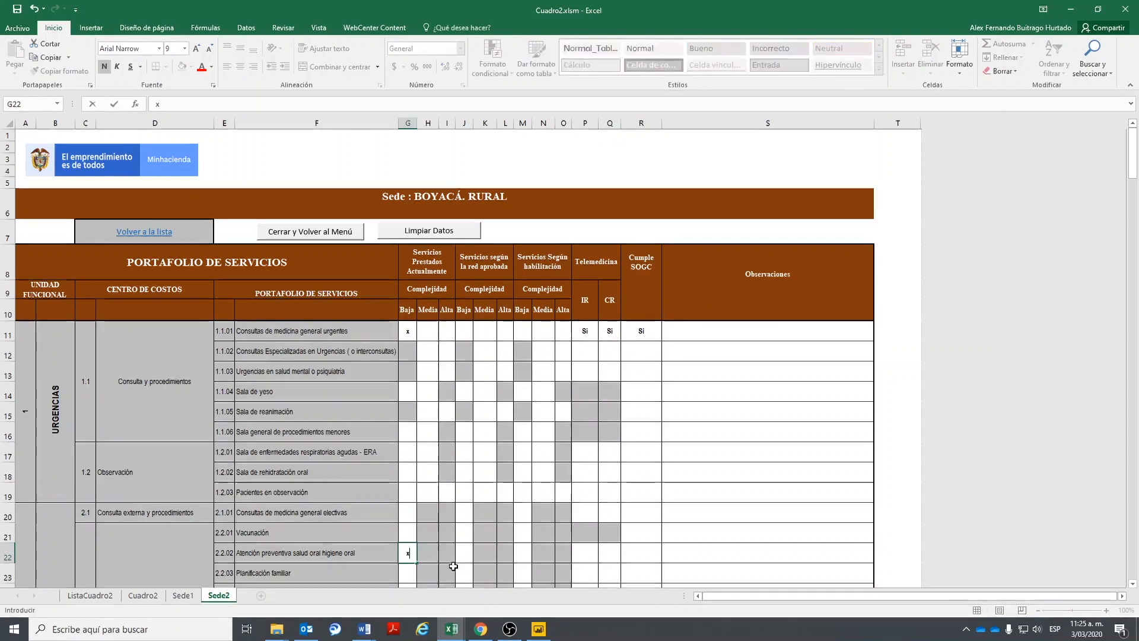
{"action": "left_click", "coordinate": [637, 553]}
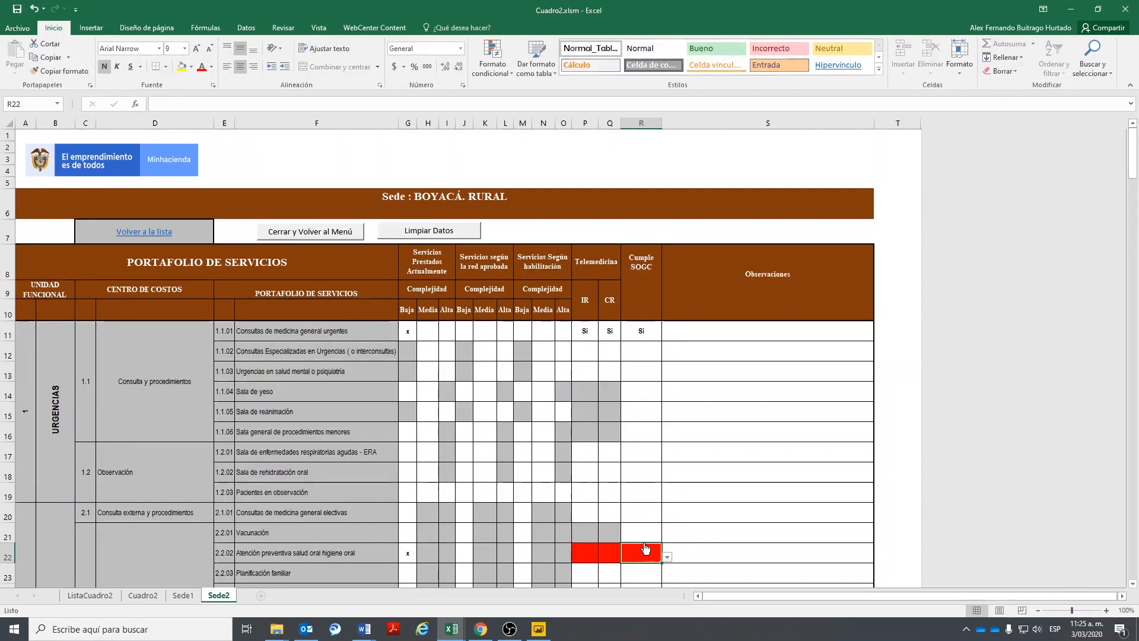
{"action": "left_click", "coordinate": [584, 550]}
{"action": "left_click", "coordinate": [603, 557]}
{"action": "left_click", "coordinate": [578, 575]}
{"action": "left_click", "coordinate": [603, 556]}
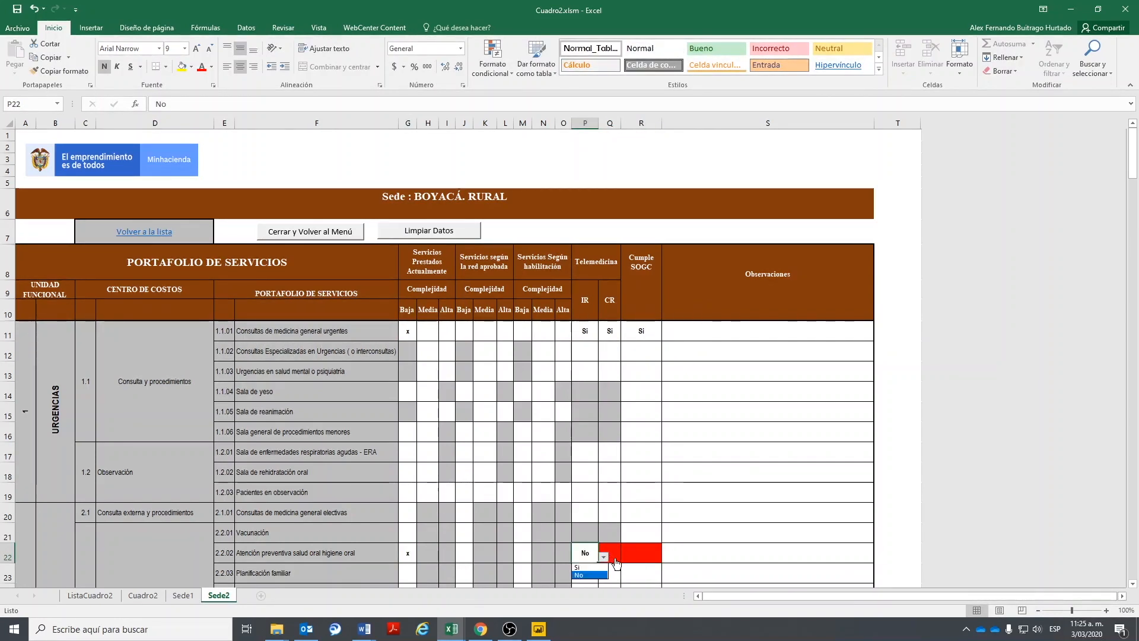
{"action": "left_click", "coordinate": [578, 575]}
{"action": "left_click", "coordinate": [615, 554]}
{"action": "left_click", "coordinate": [627, 557]}
{"action": "left_click", "coordinate": [611, 575]}
{"action": "left_click", "coordinate": [656, 557]}
{"action": "left_click", "coordinate": [667, 557]}
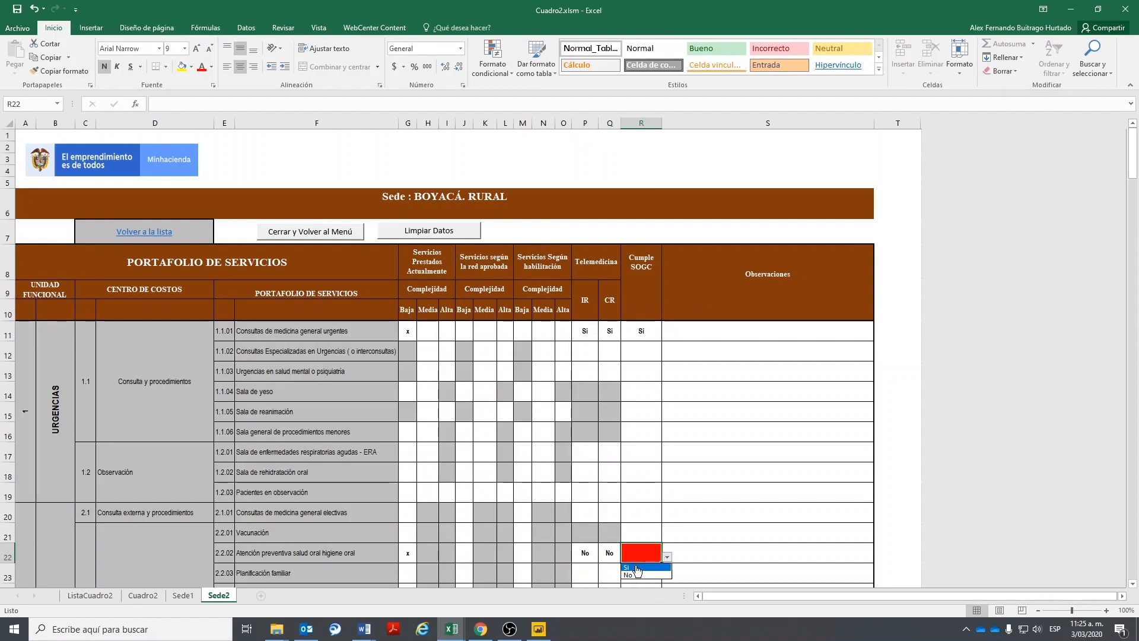
{"action": "left_click", "coordinate": [635, 566]}
- Put x in H34 for Cardiología (2.5.02) and choose Si in P34, Q34 and R34
{"action": "scroll", "coordinate": [418, 506], "scroll_direction": "down", "scroll_amount": 2}
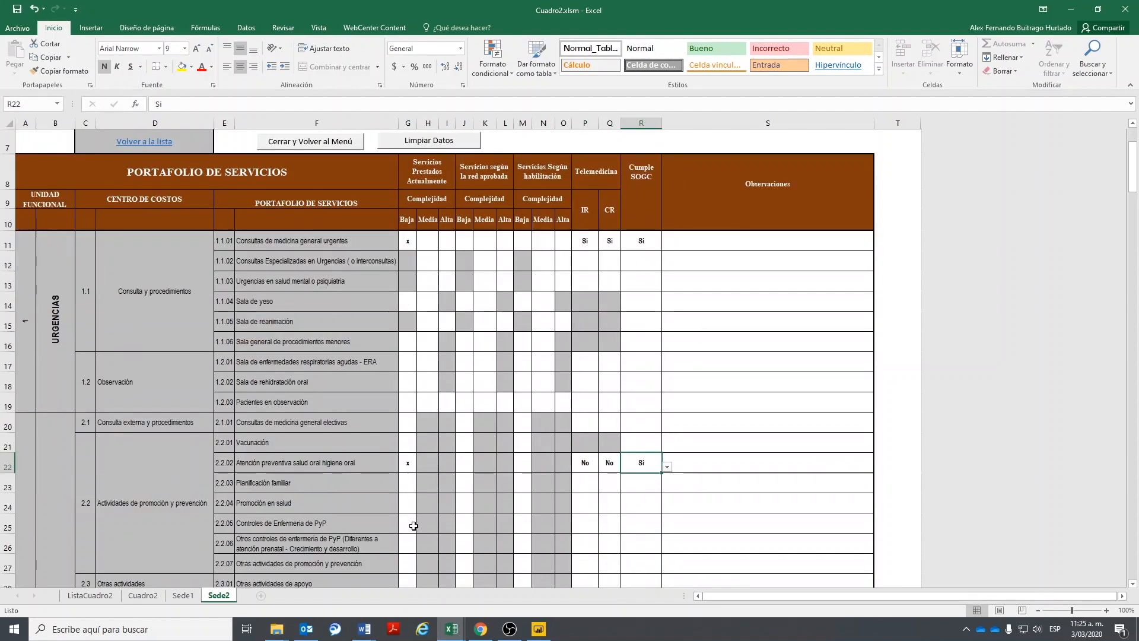
{"action": "left_click", "coordinate": [414, 527]}
{"action": "scroll", "coordinate": [405, 556], "scroll_direction": "down", "scroll_amount": 2}
{"action": "left_click", "coordinate": [406, 561]}
{"action": "left_click", "coordinate": [430, 564]}
{"action": "type", "text": "x"}
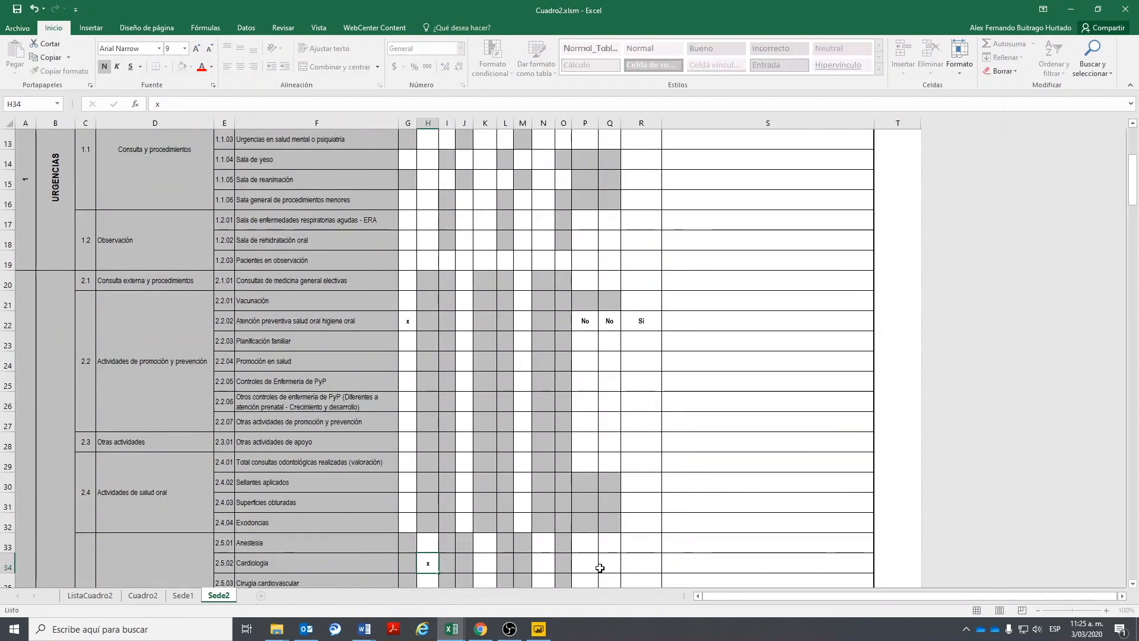
{"action": "left_click", "coordinate": [584, 564]}
{"action": "left_click", "coordinate": [602, 568]}
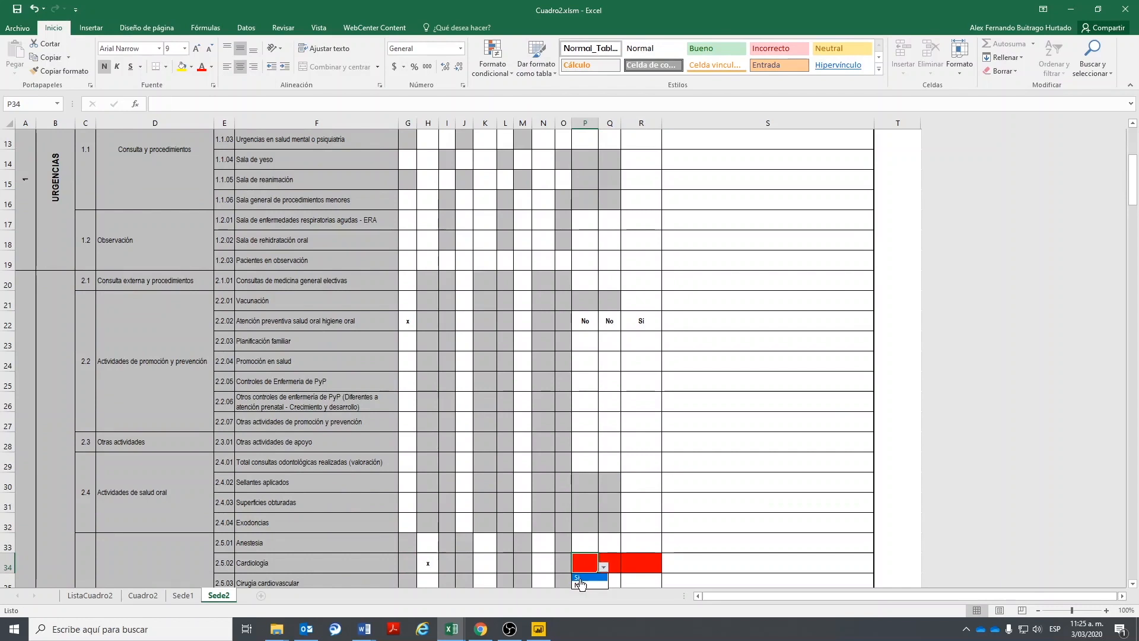
{"action": "left_click", "coordinate": [577, 577]}
{"action": "left_click", "coordinate": [614, 563]}
{"action": "left_click", "coordinate": [625, 567]}
{"action": "left_click", "coordinate": [612, 578]}
{"action": "left_click", "coordinate": [641, 563]}
{"action": "left_click", "coordinate": [667, 568]}
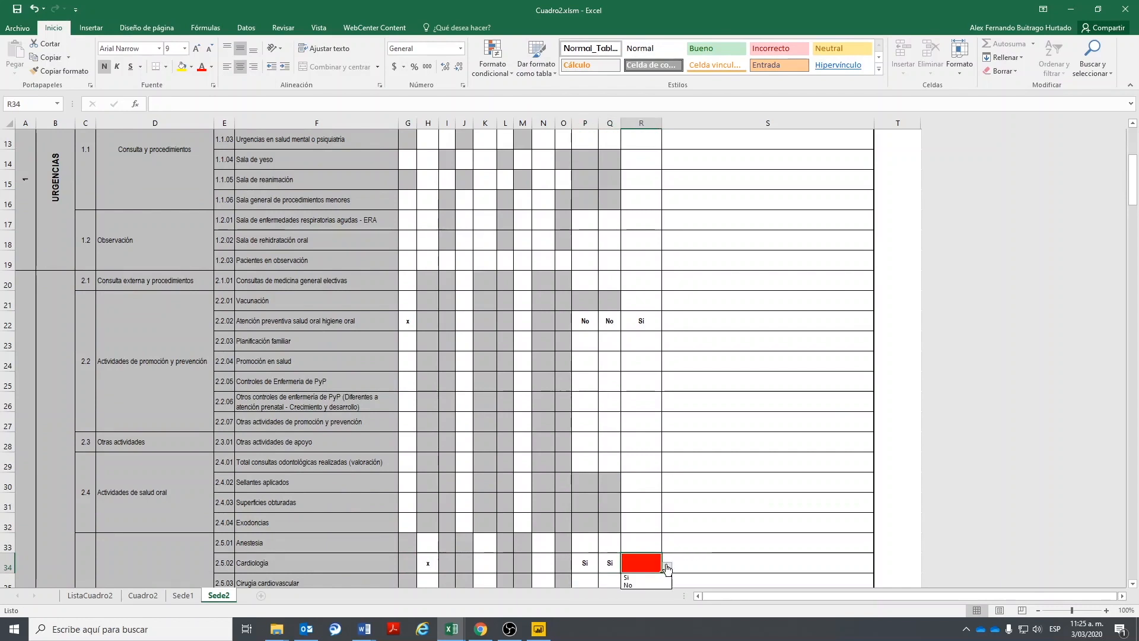
{"action": "left_click", "coordinate": [629, 577]}
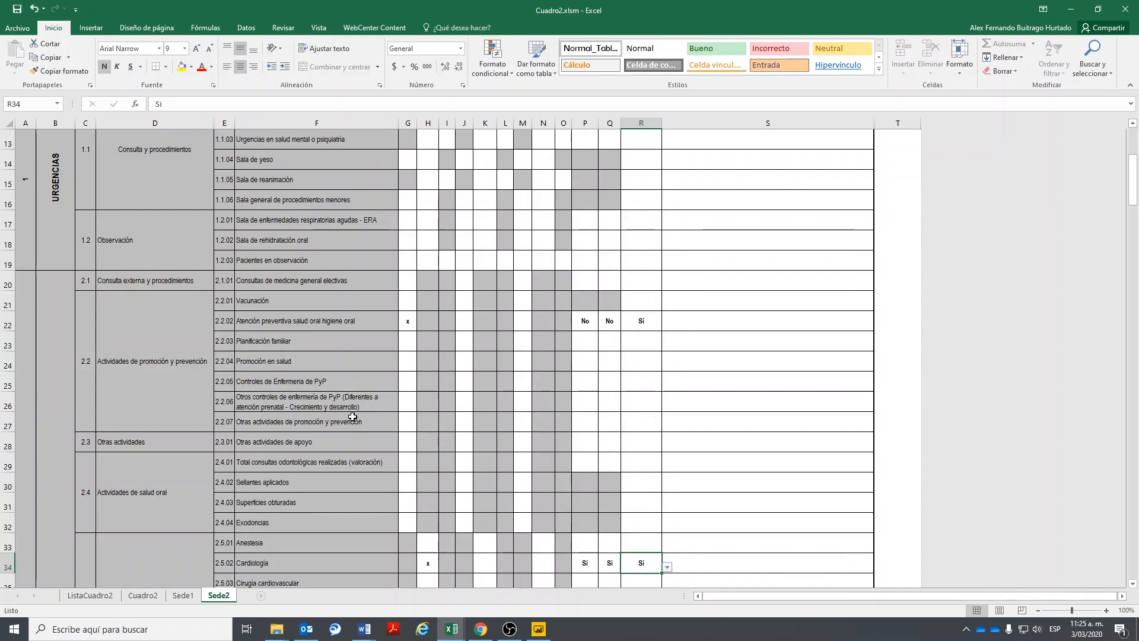
{"action": "scroll", "coordinate": [352, 411], "scroll_direction": "up", "scroll_amount": 5}
{"action": "scroll", "coordinate": [521, 241], "scroll_direction": "down", "scroll_amount": 3}
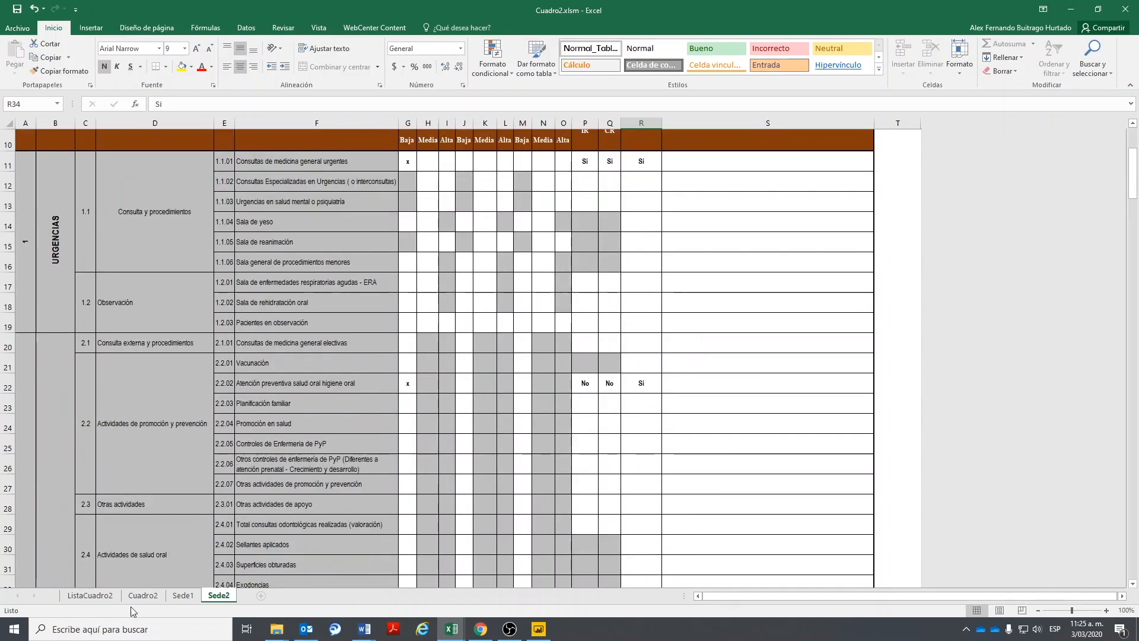
{"action": "scroll", "coordinate": [178, 600], "scroll_direction": "up", "scroll_amount": 3}
{"action": "scroll", "coordinate": [189, 600], "scroll_direction": "down", "scroll_amount": 3}
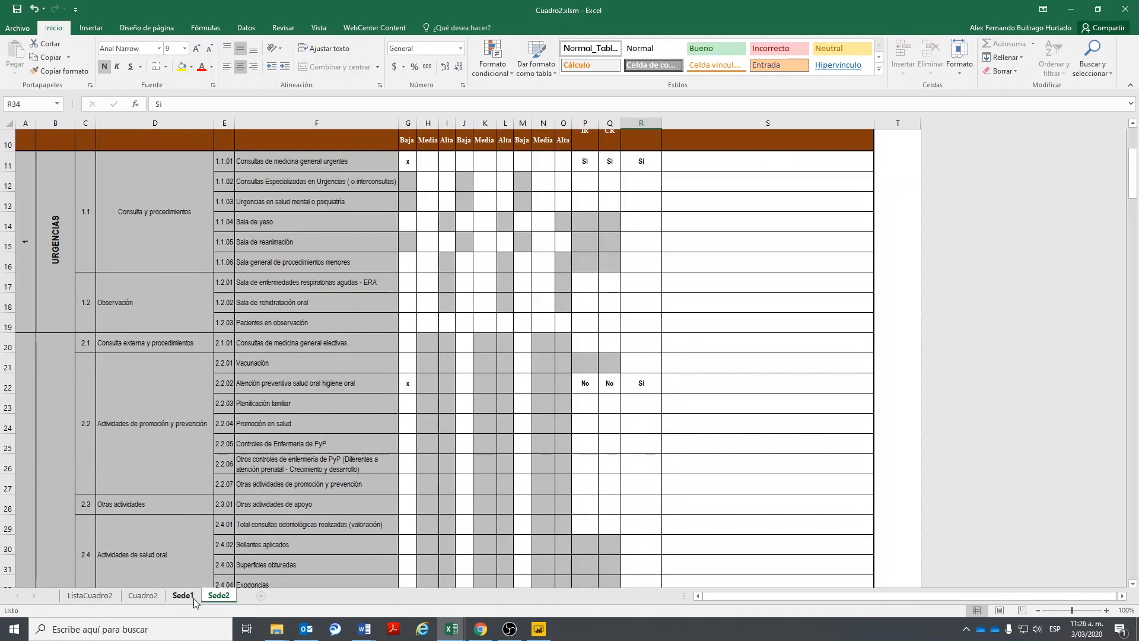
- Run Actualizar Resumen on the Cuadro2 sheet, then use Cerrar y Volver al Menú to reach Principal
{"action": "left_click", "coordinate": [193, 598]}
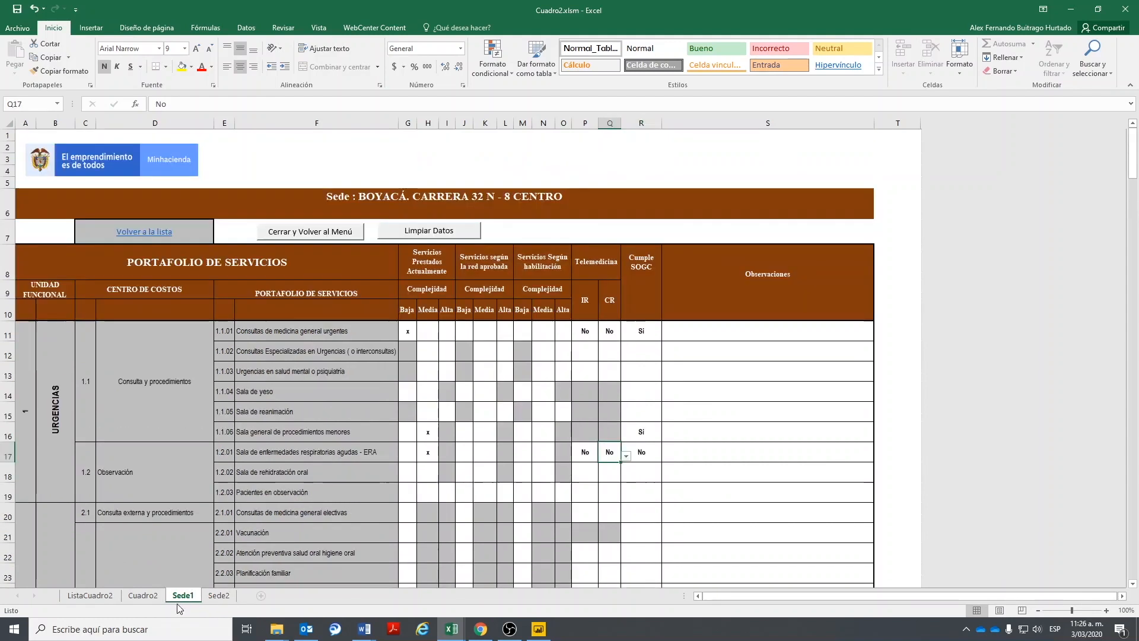
{"action": "left_click", "coordinate": [144, 596]}
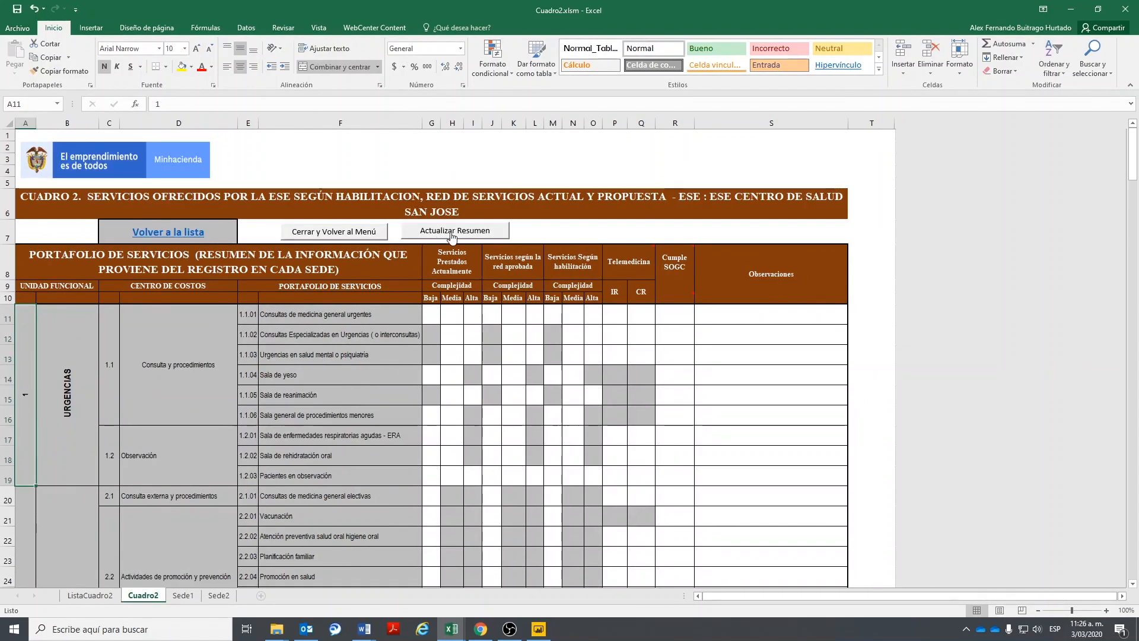
{"action": "left_click", "coordinate": [465, 243]}
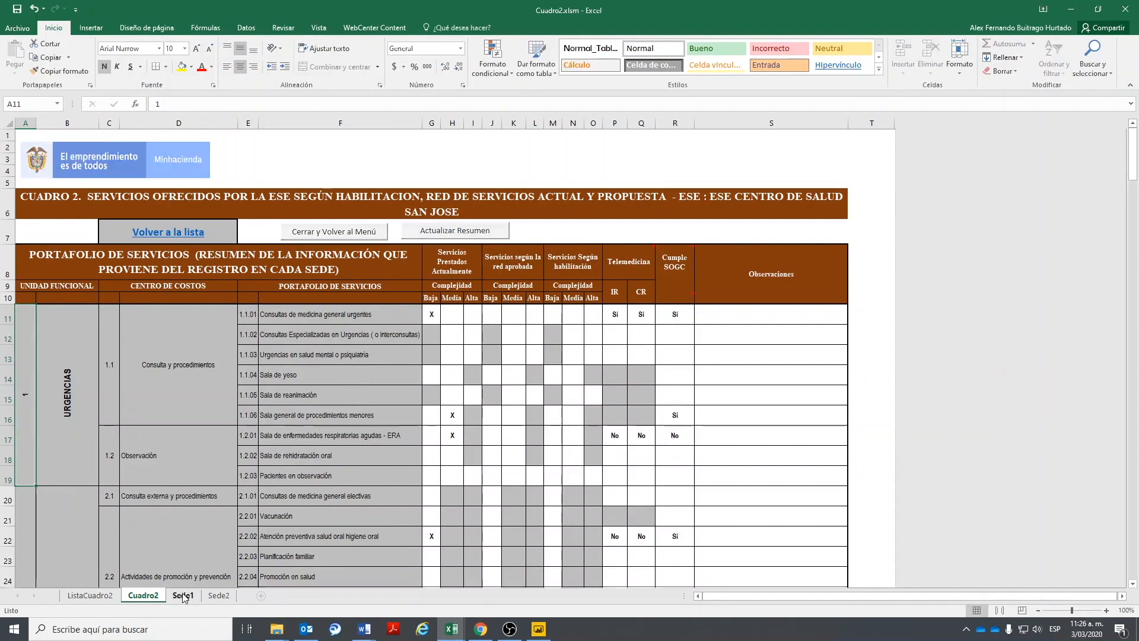
{"action": "left_click", "coordinate": [214, 597]}
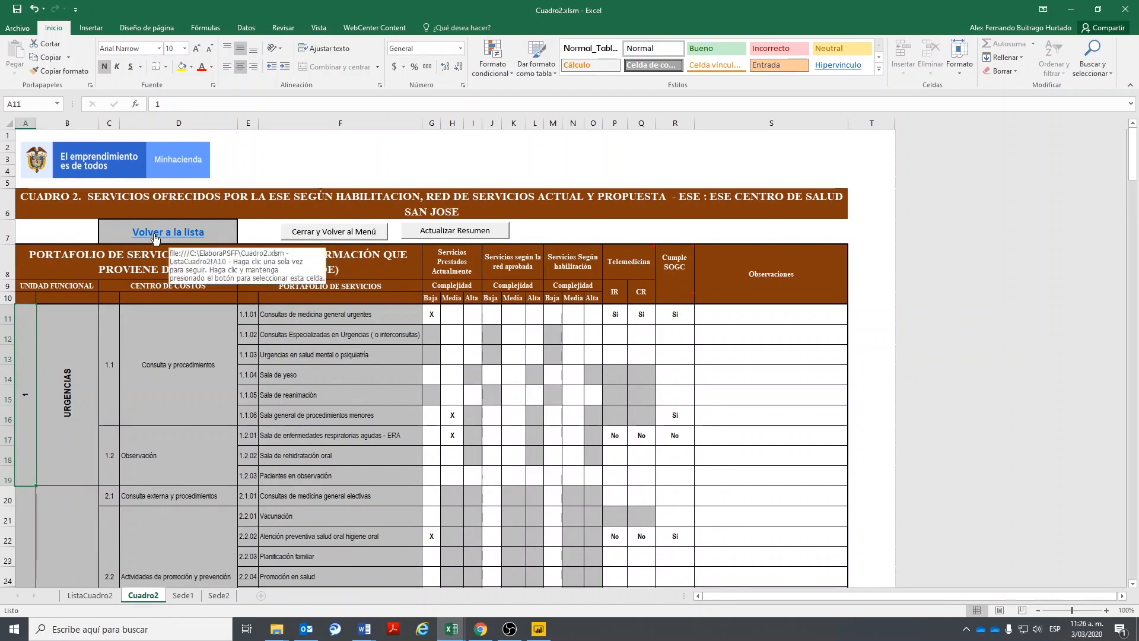
{"action": "left_click", "coordinate": [301, 240]}
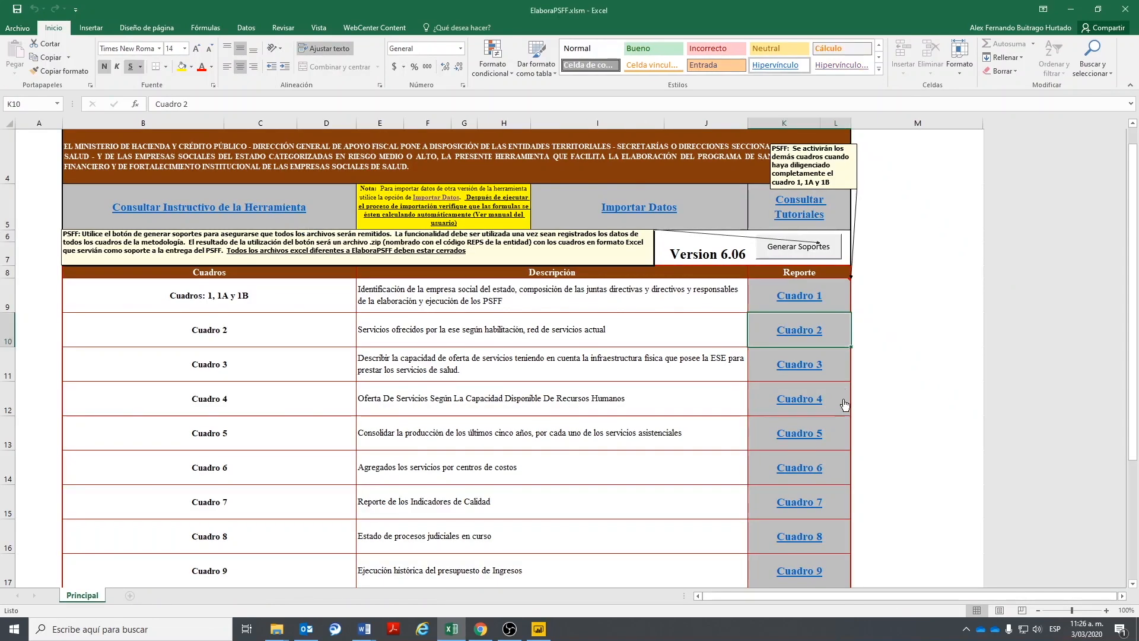
{"action": "left_click", "coordinate": [798, 332]}
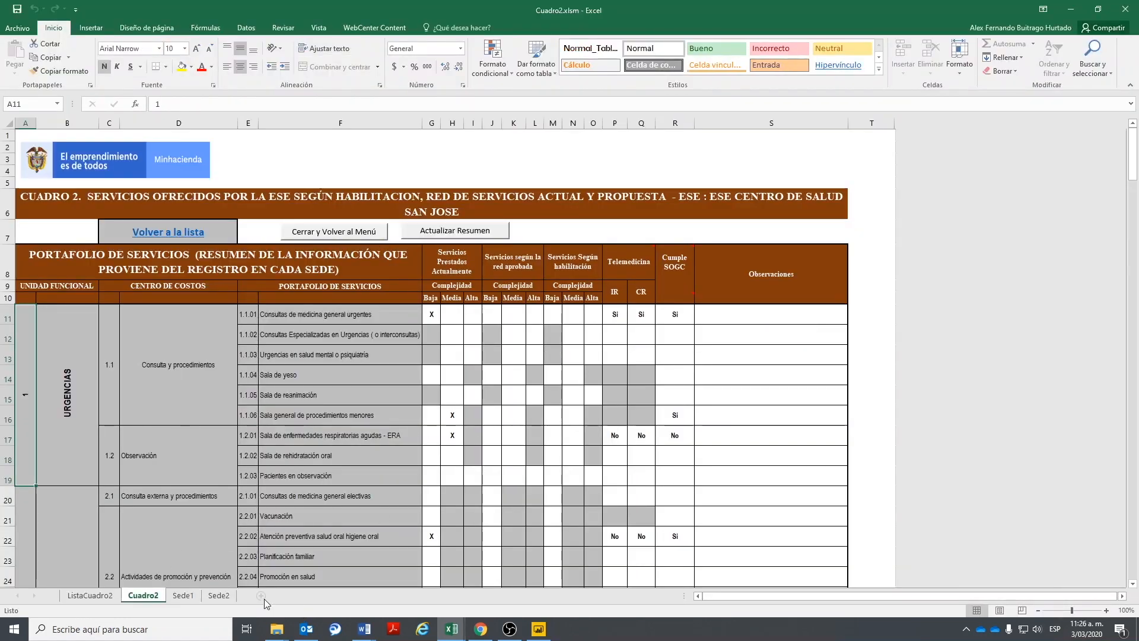
{"action": "left_click", "coordinate": [182, 595]}
{"action": "left_click", "coordinate": [219, 595]}
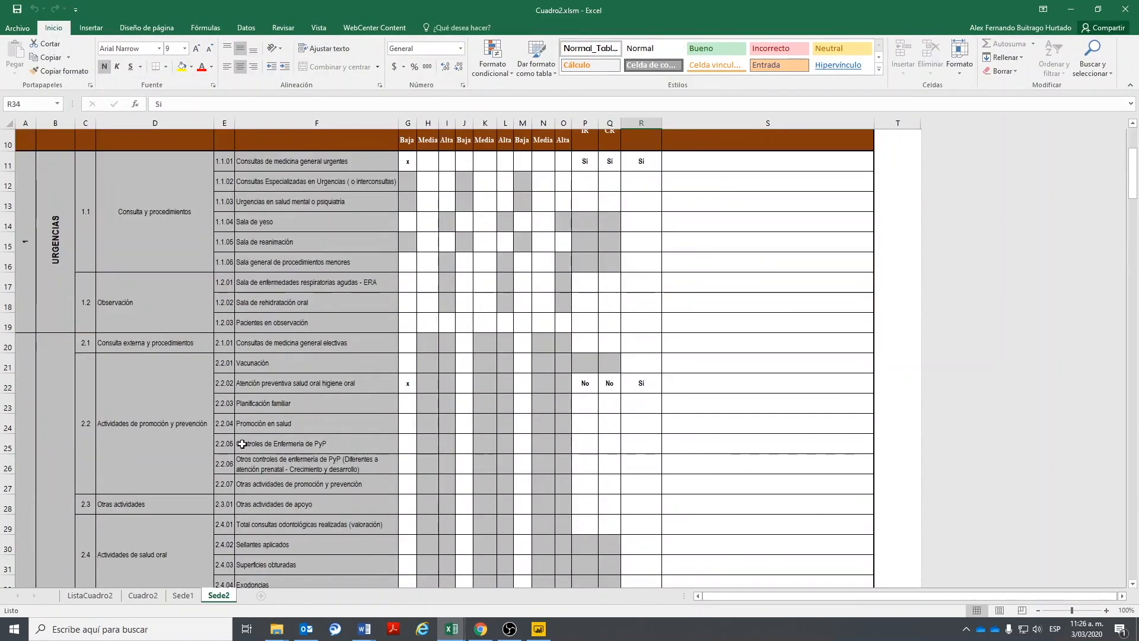
{"action": "scroll", "coordinate": [243, 444], "scroll_direction": "up", "scroll_amount": 3}
{"action": "left_click", "coordinate": [142, 595]}
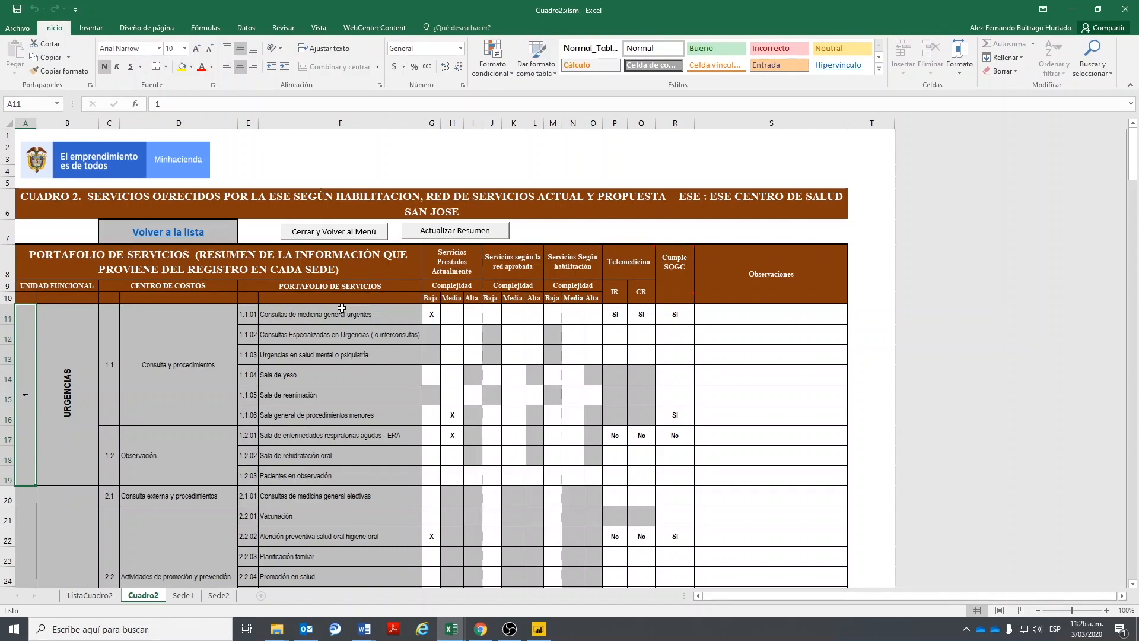
{"action": "left_click", "coordinate": [315, 233]}
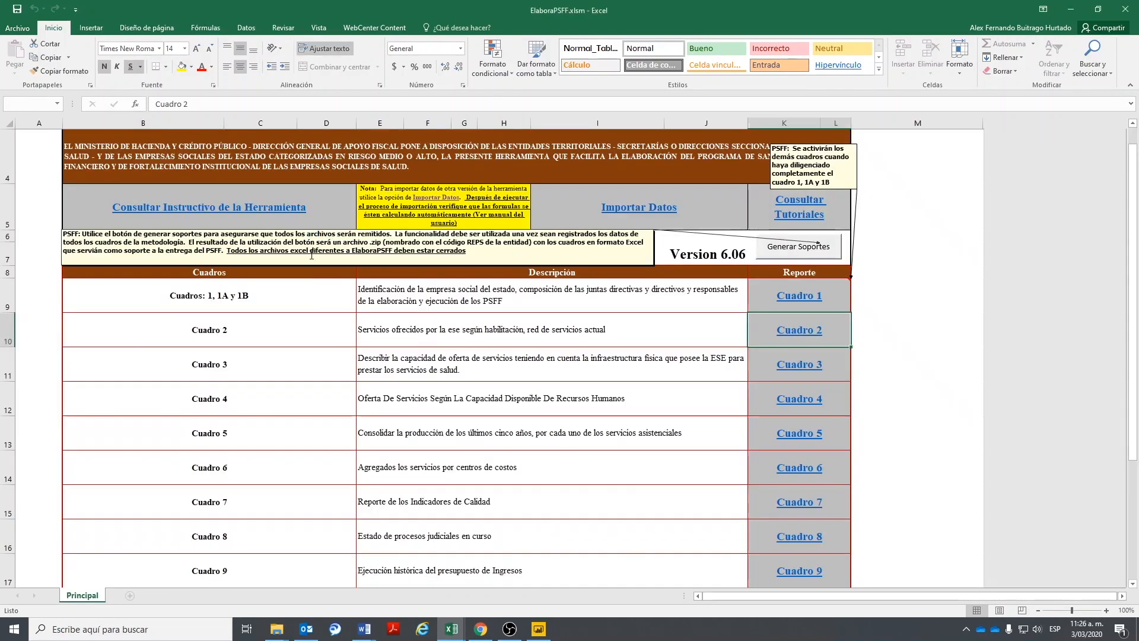
- Check both sedes' department, municipality and address in Cuadro 3, close it, and open Cuadro 6
{"action": "left_click", "coordinate": [792, 371]}
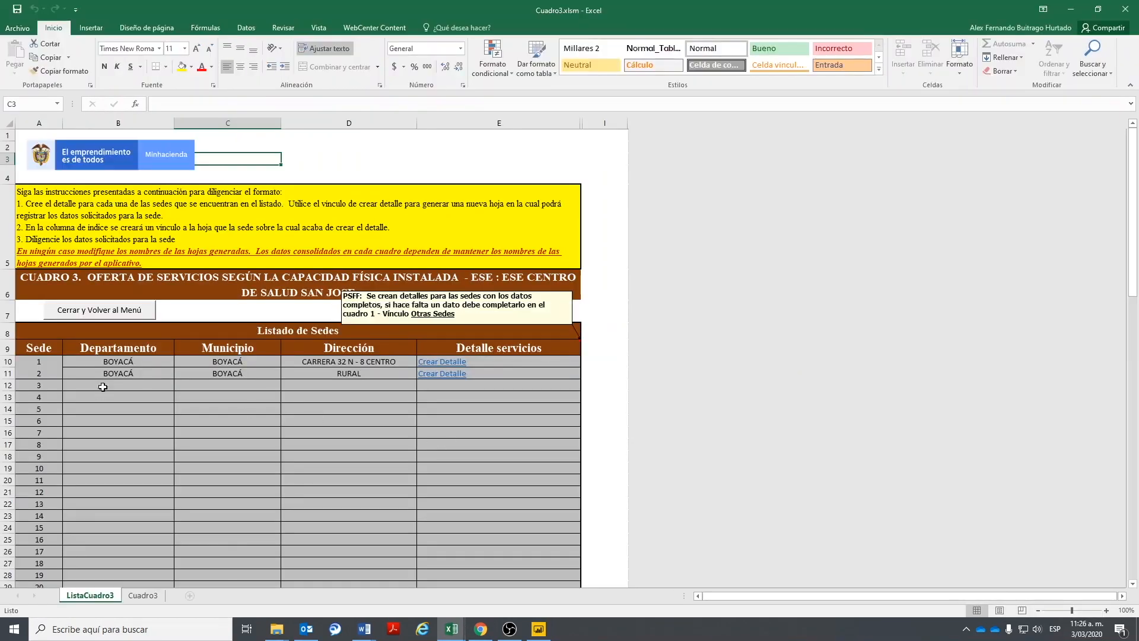
{"action": "left_click_drag", "start_coordinate": [134, 364], "coordinate": [378, 378]}
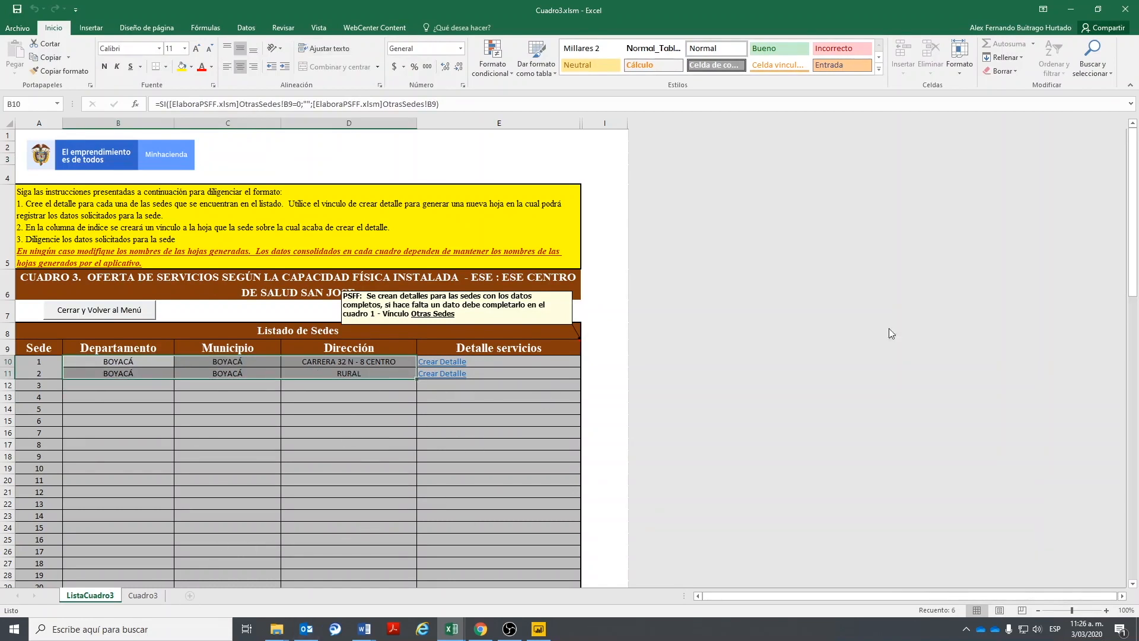
{"action": "left_click", "coordinate": [120, 310]}
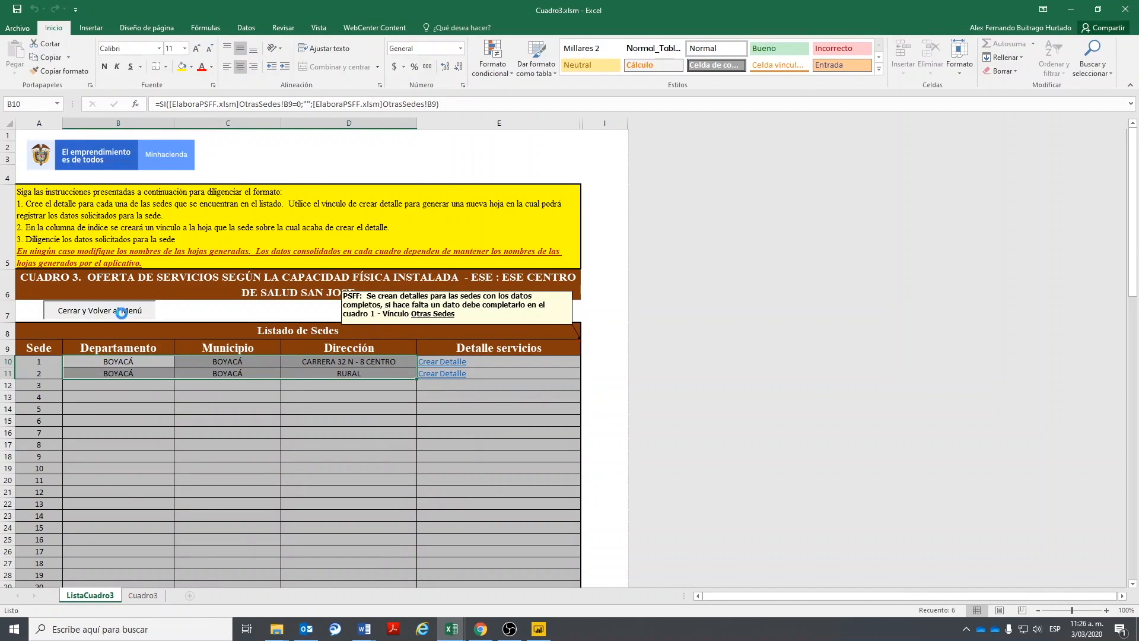
{"action": "left_click", "coordinate": [791, 467]}
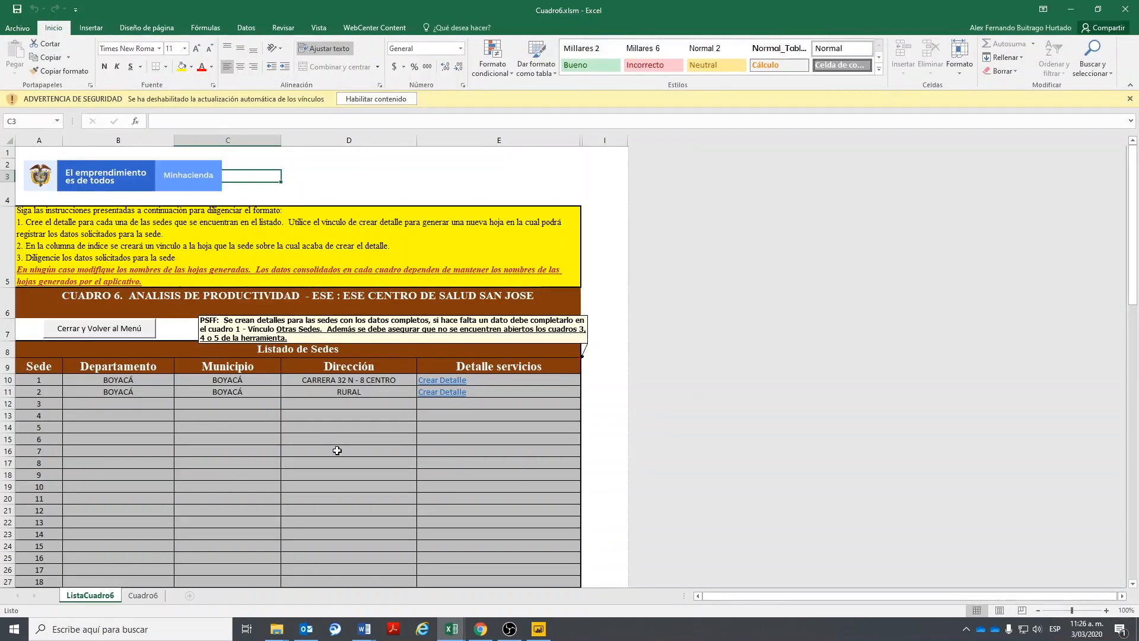
- Enable the blocked content of Cuadro6.xlsm from its Cuadro6 sheet
{"action": "left_click", "coordinate": [143, 595]}
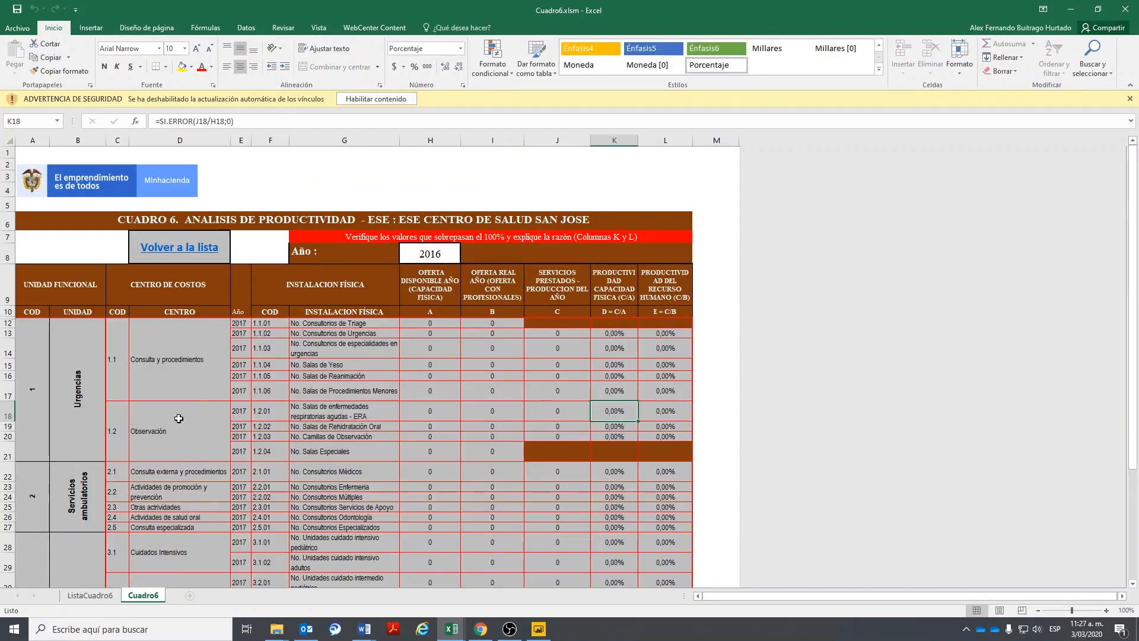
{"action": "left_click", "coordinate": [284, 357]}
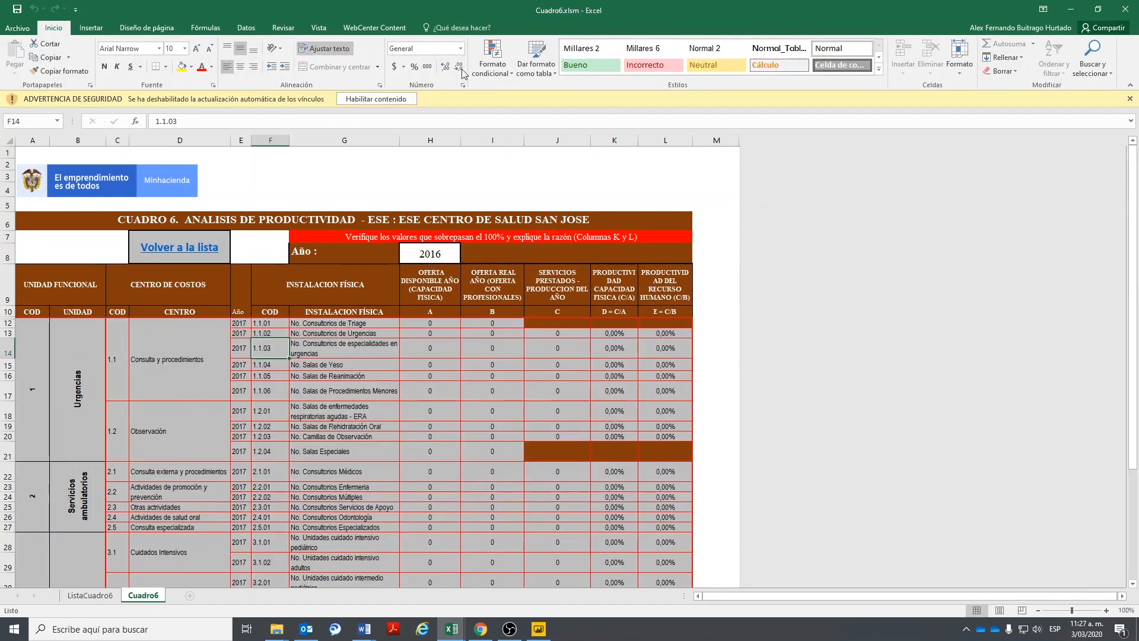
{"action": "left_click", "coordinate": [369, 97]}
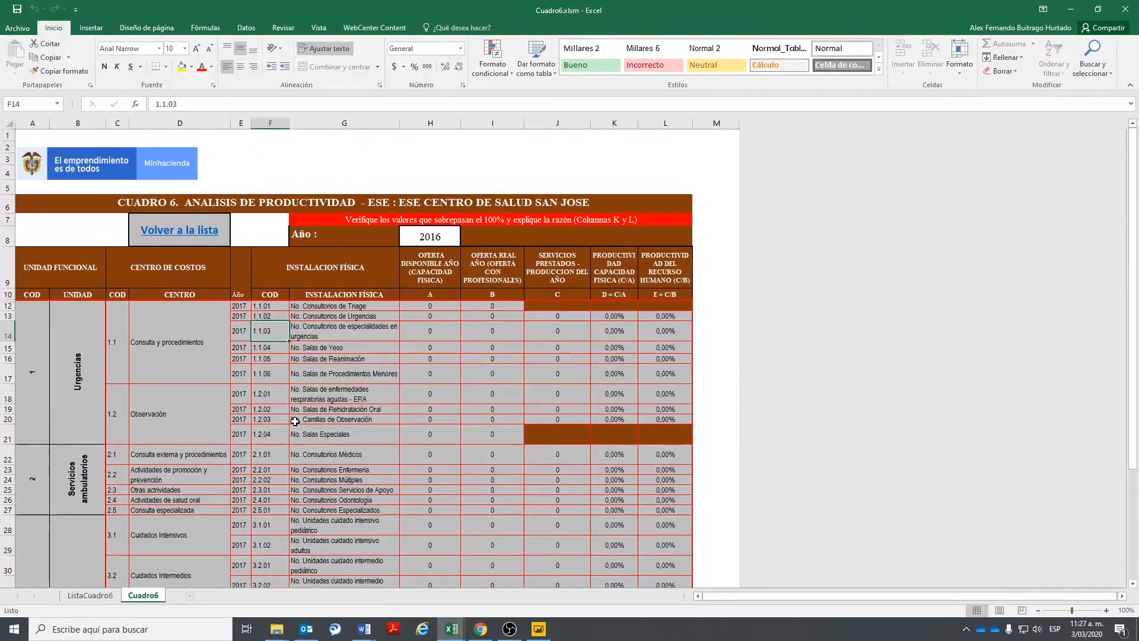
- Step the H8 analysis year through 2017 and 2018 to 2019, then return to the sede list
{"action": "left_click", "coordinate": [430, 236]}
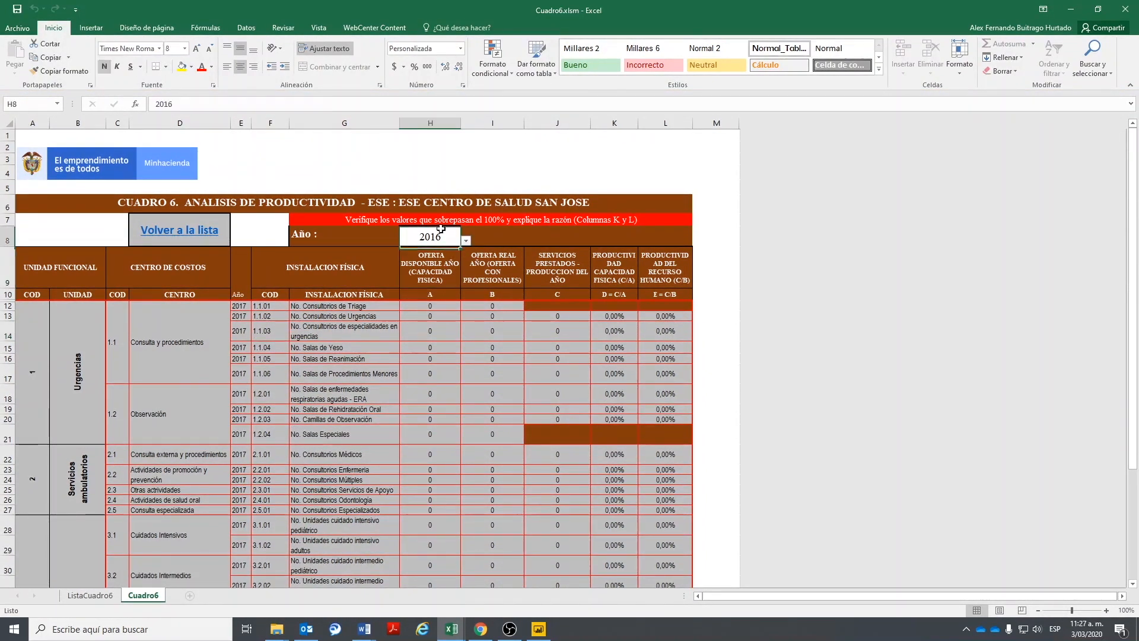
{"action": "left_click", "coordinate": [467, 240]}
{"action": "left_click", "coordinate": [453, 248]}
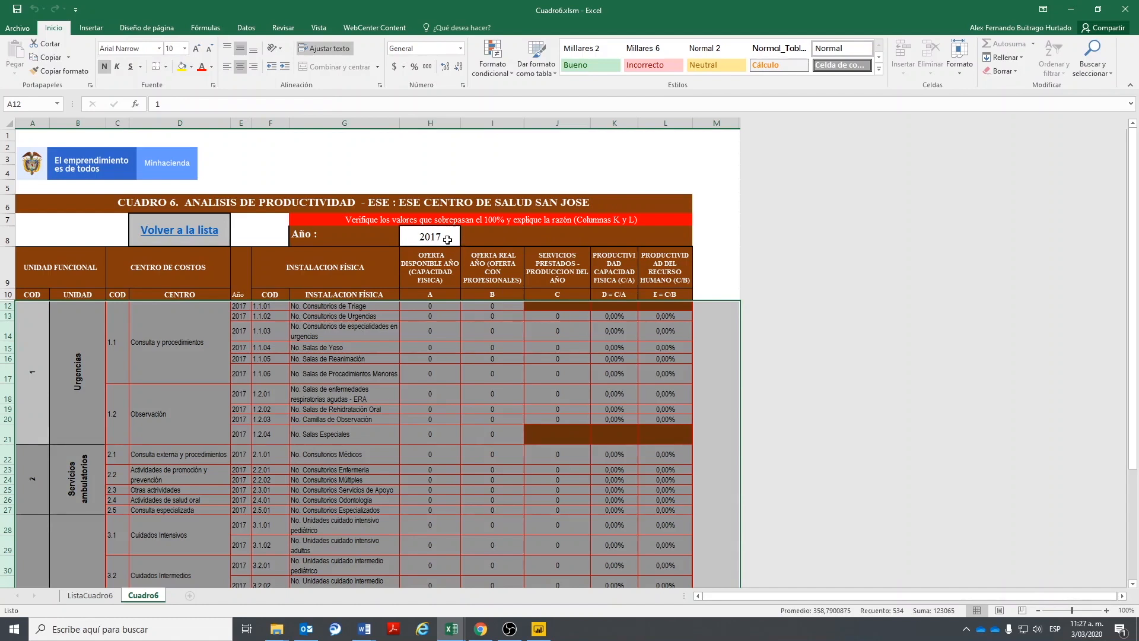
{"action": "left_click", "coordinate": [450, 240]}
{"action": "left_click", "coordinate": [466, 239]}
{"action": "left_click", "coordinate": [449, 243]}
{"action": "left_click", "coordinate": [449, 240]}
{"action": "left_click", "coordinate": [466, 239]}
{"action": "left_click", "coordinate": [433, 261]}
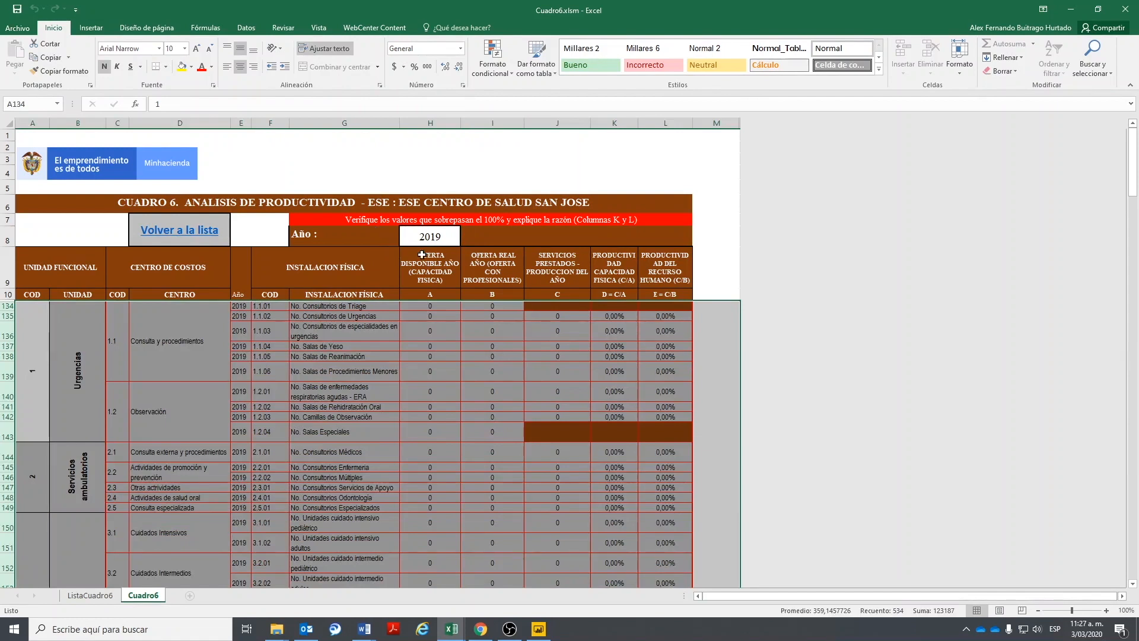
{"action": "left_click", "coordinate": [418, 392]}
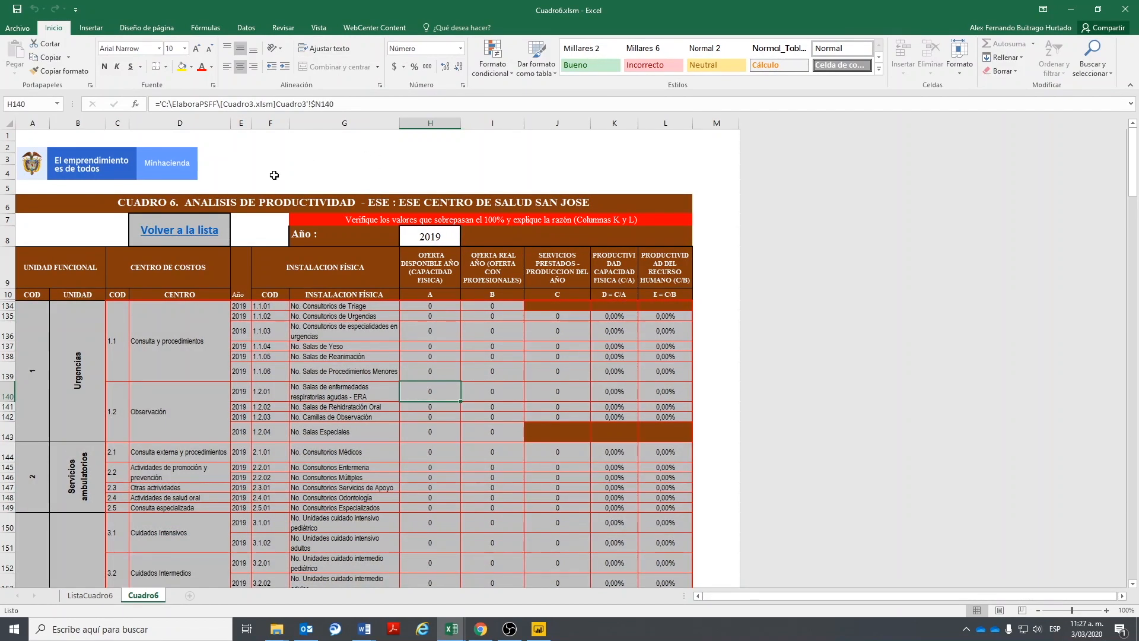
{"action": "left_click", "coordinate": [176, 234]}
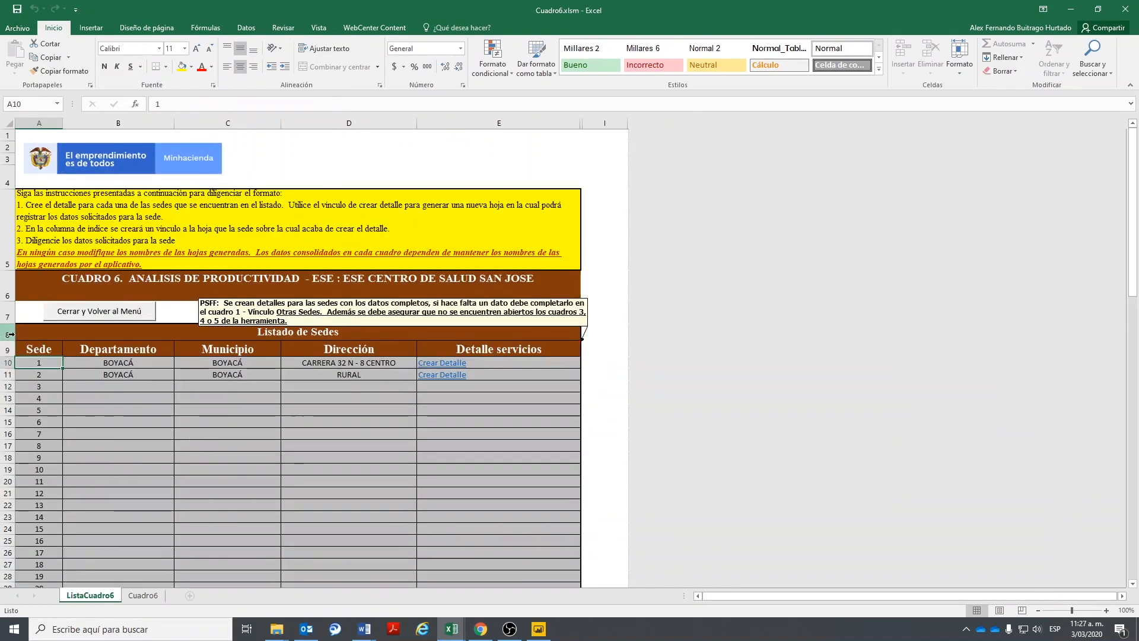
- Close Cuadro6.xlsm and select the Cuadro 2 to Cuadro 4 rows on the Principal menu
{"action": "left_click", "coordinate": [92, 310]}
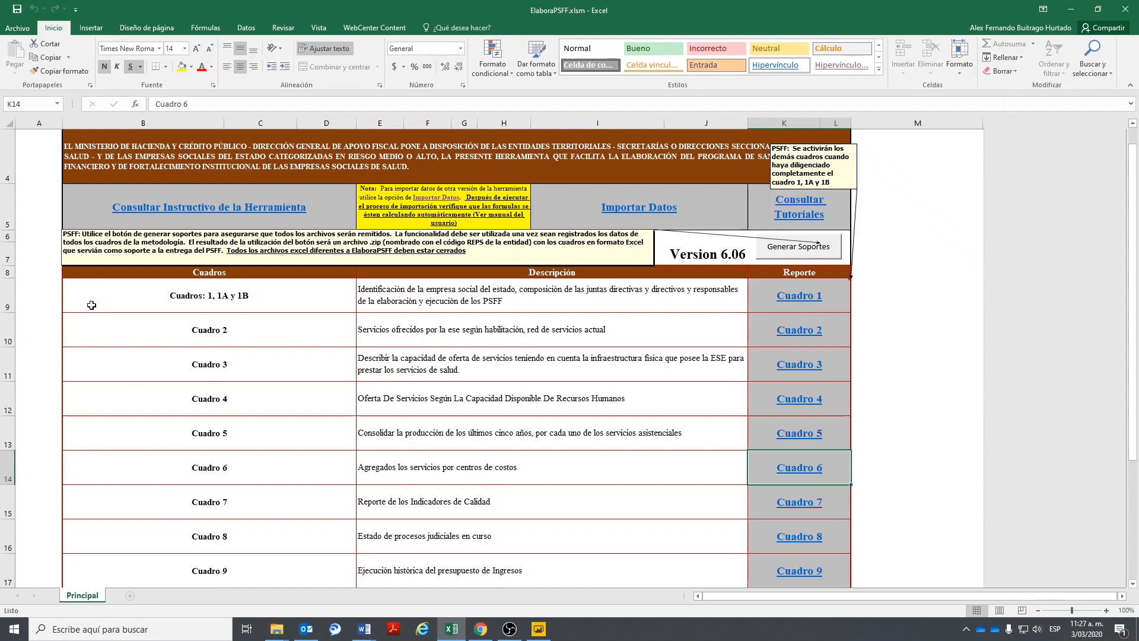
{"action": "left_click_drag", "start_coordinate": [202, 336], "coordinate": [667, 410]}
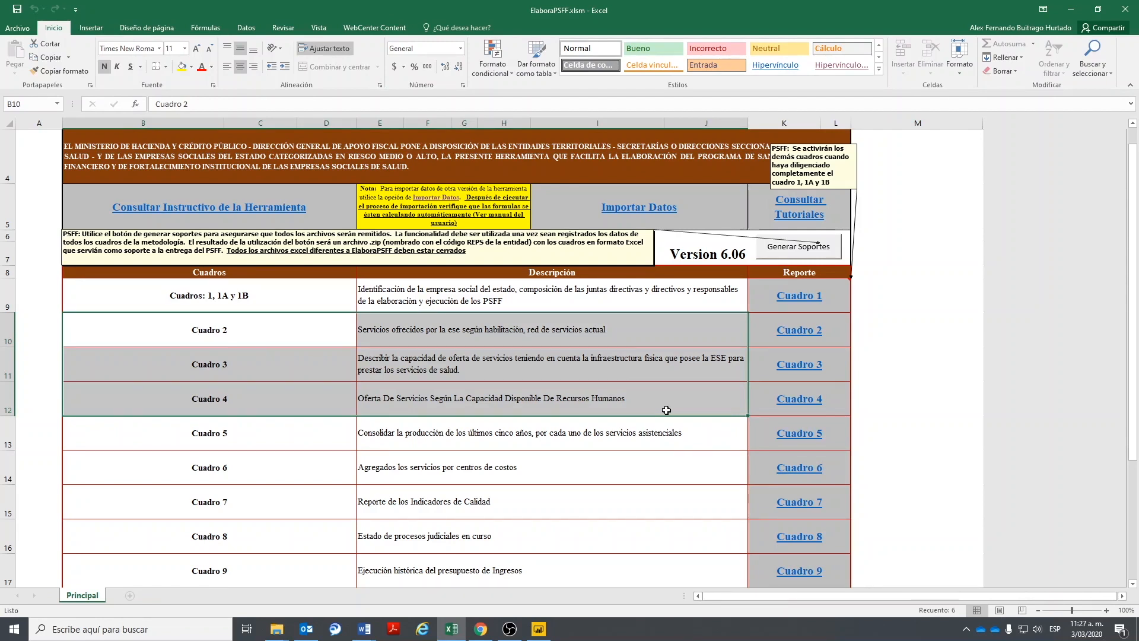
- Select the Cuadro 2 to Cuadro 6 rows and check the ElaboraPSFF folder window
{"action": "left_click", "coordinate": [445, 447]}
{"action": "left_click_drag", "start_coordinate": [213, 333], "coordinate": [789, 452]}
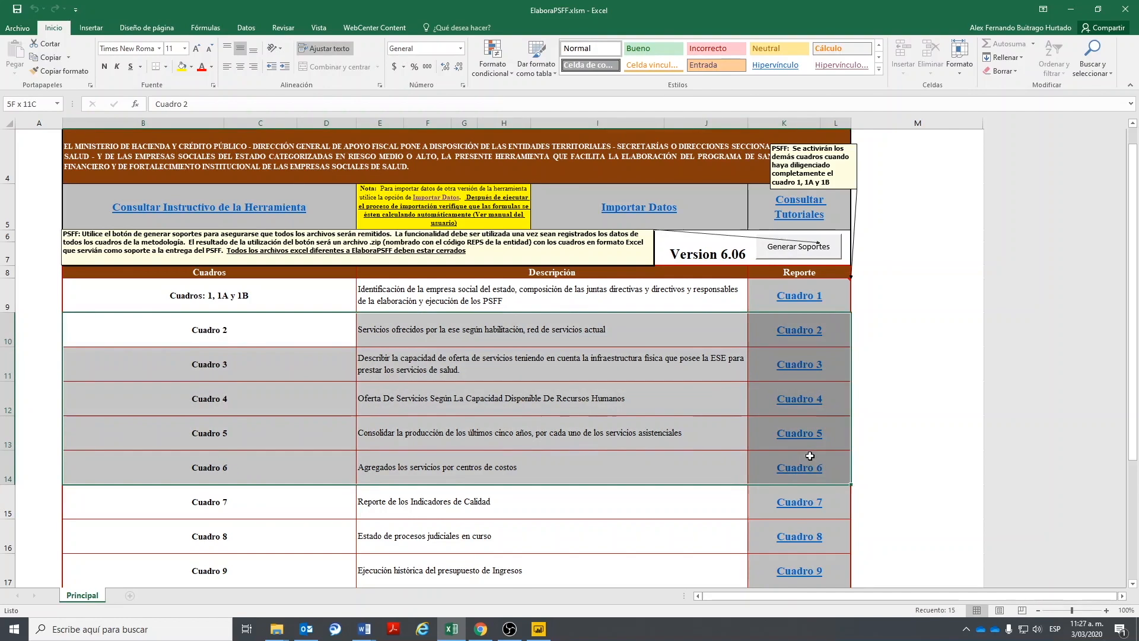
{"action": "left_click", "coordinate": [306, 629]}
{"action": "mouse_move", "coordinate": [273, 634]}
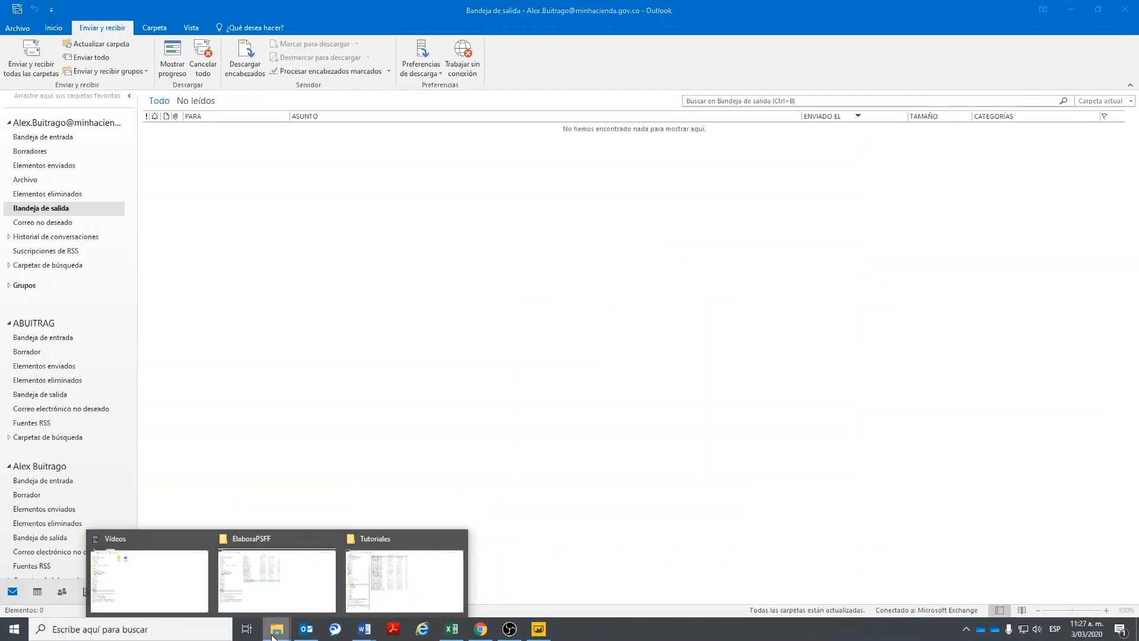
{"action": "left_click", "coordinate": [277, 585]}
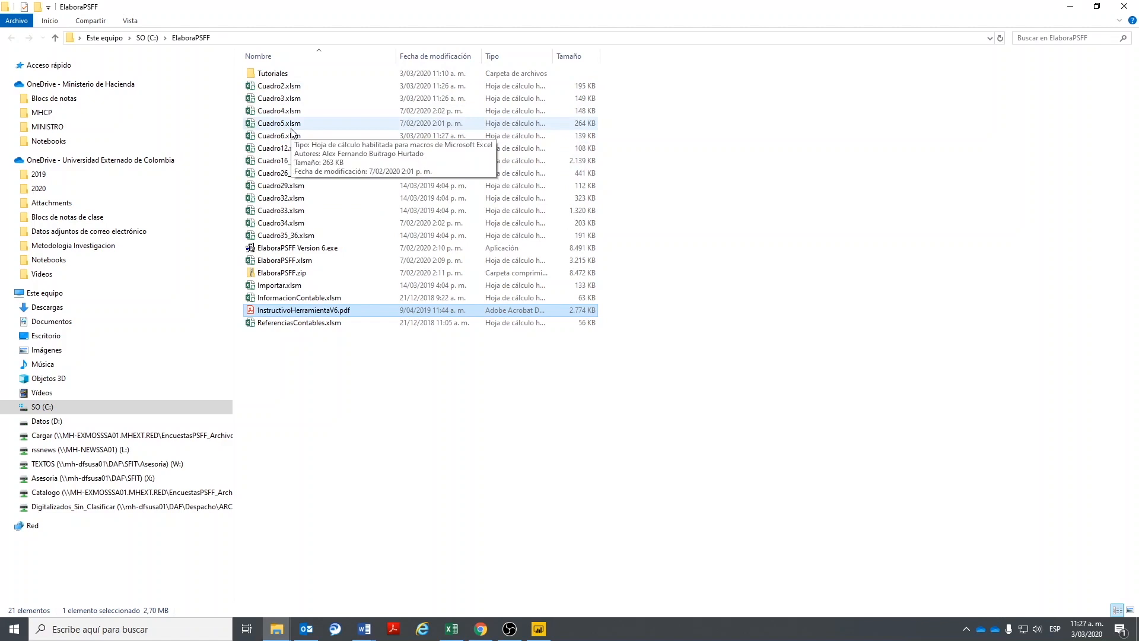
{"action": "left_click", "coordinate": [1070, 8]}
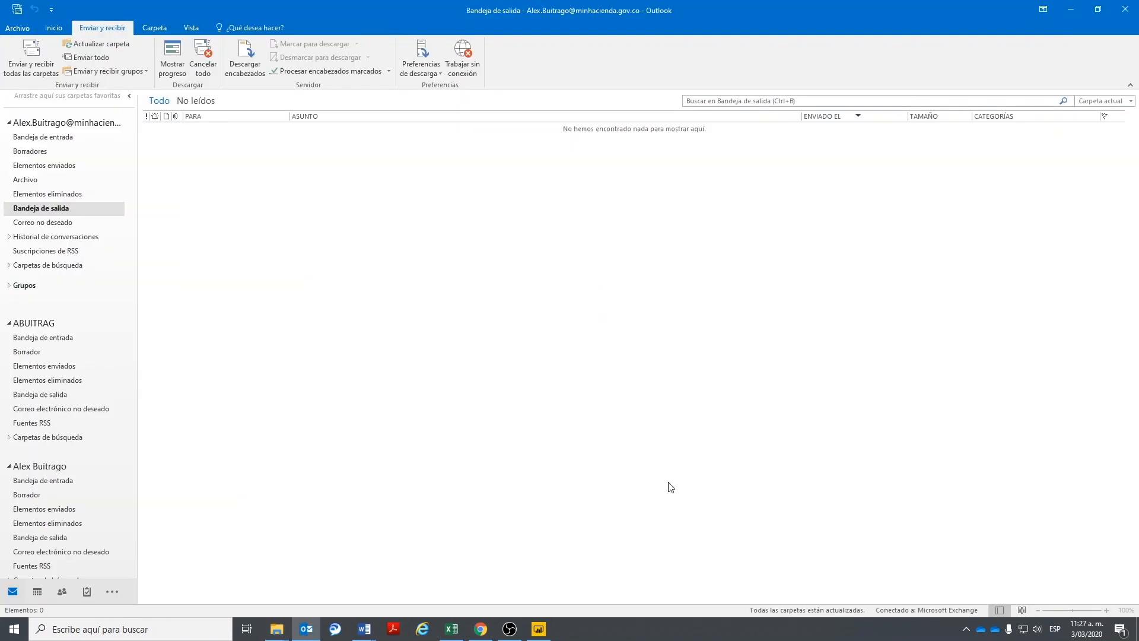
{"action": "left_click", "coordinate": [451, 629]}
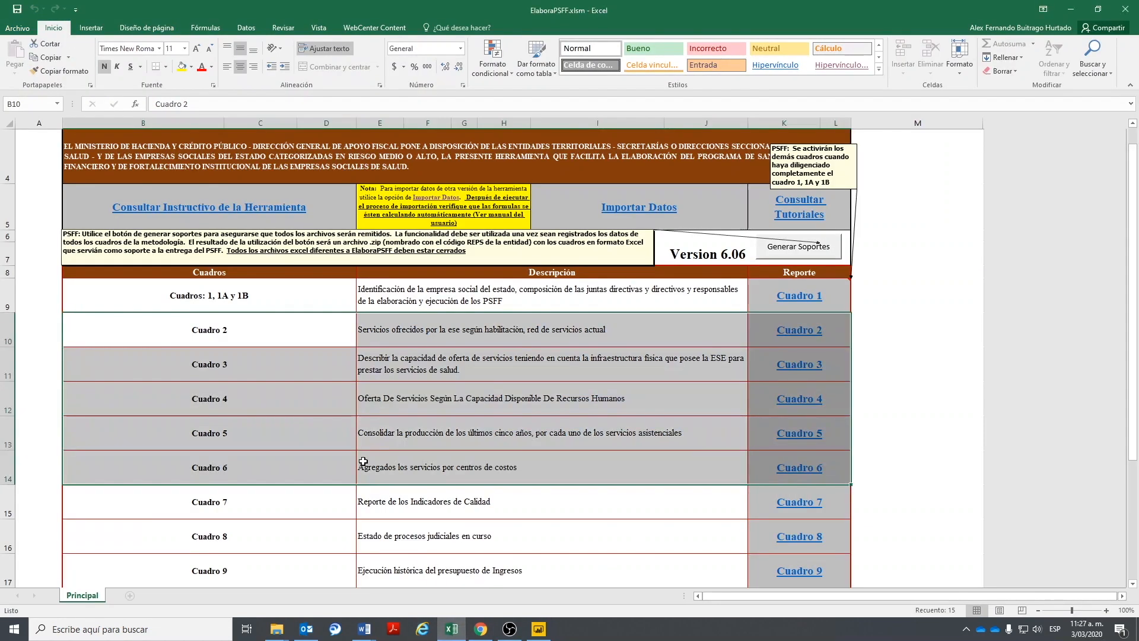
- Open the Información Contable workbook from the menu and select its yellow import instructions in A5
{"action": "scroll", "coordinate": [272, 297], "scroll_direction": "down", "scroll_amount": 4}
{"action": "left_click", "coordinate": [271, 296]}
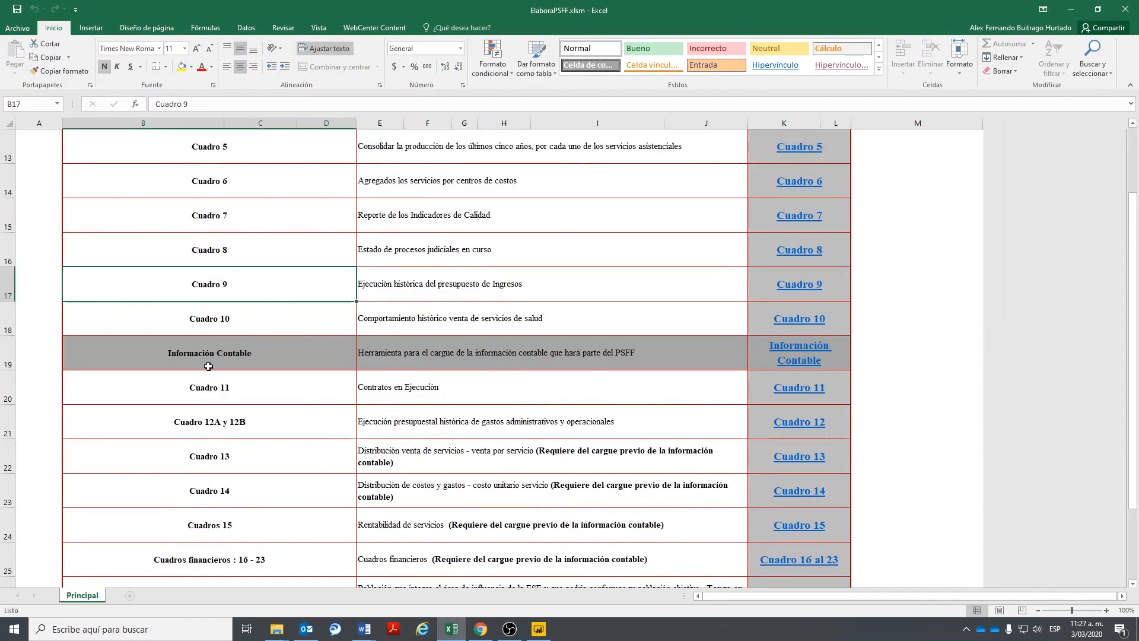
{"action": "scroll", "coordinate": [320, 424], "scroll_direction": "down", "scroll_amount": 2}
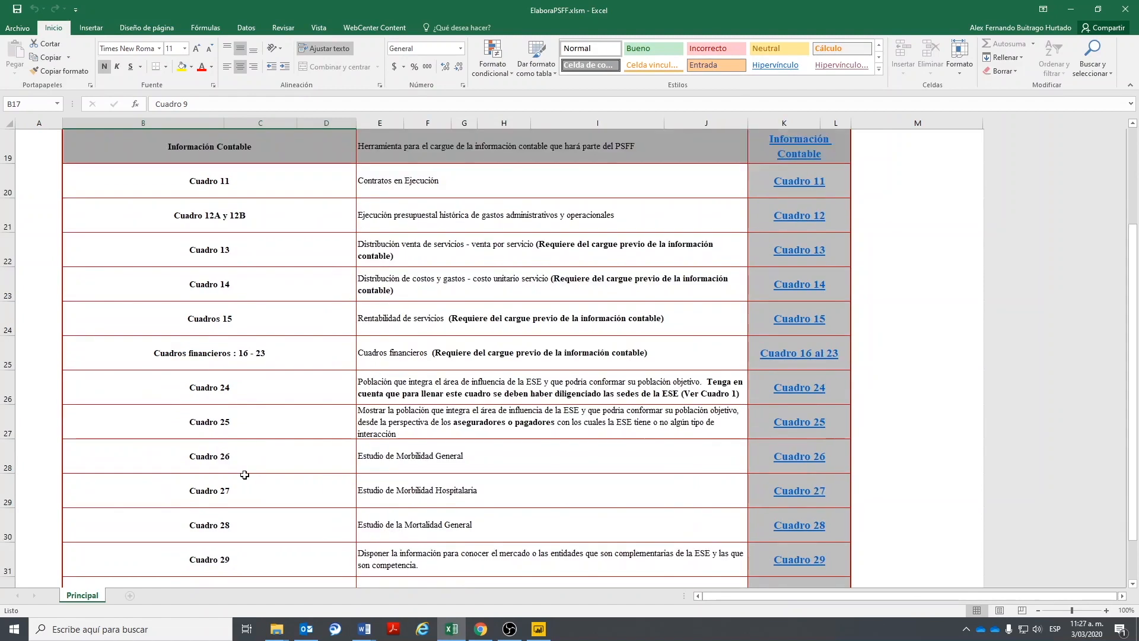
{"action": "left_click_drag", "start_coordinate": [259, 363], "coordinate": [377, 353]}
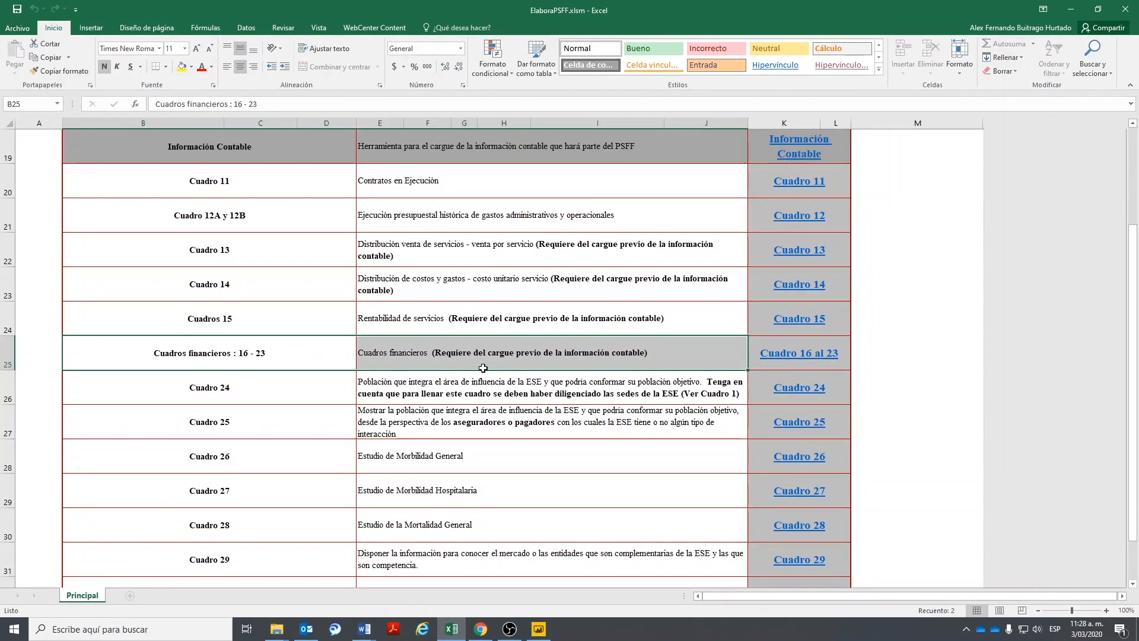
{"action": "scroll", "coordinate": [482, 367], "scroll_direction": "up", "scroll_amount": 2}
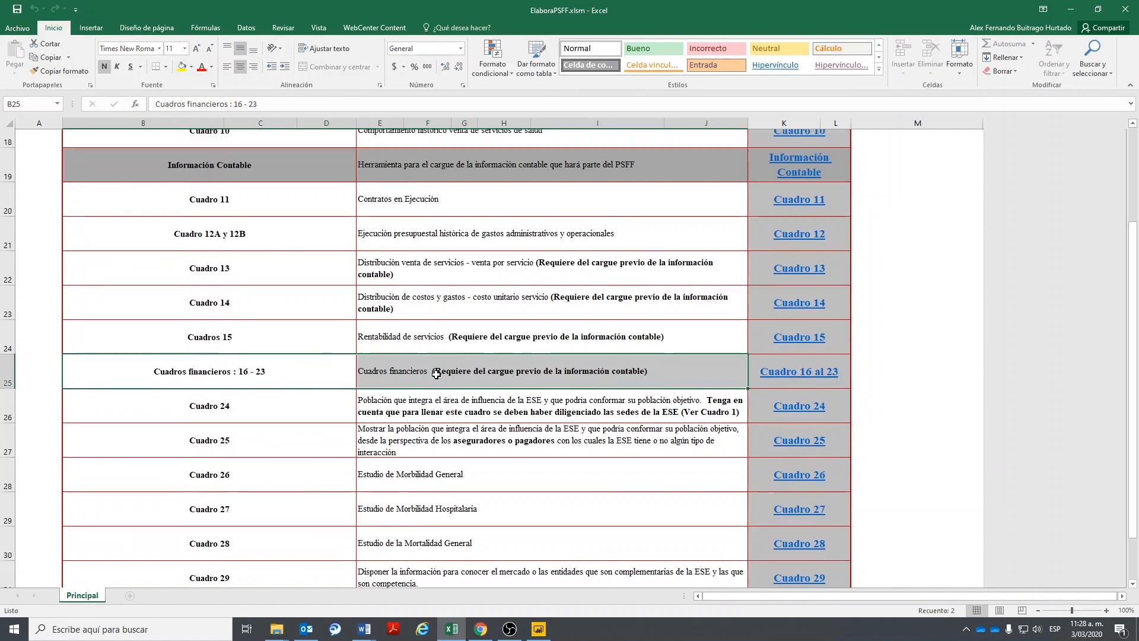
{"action": "left_click", "coordinate": [226, 350]}
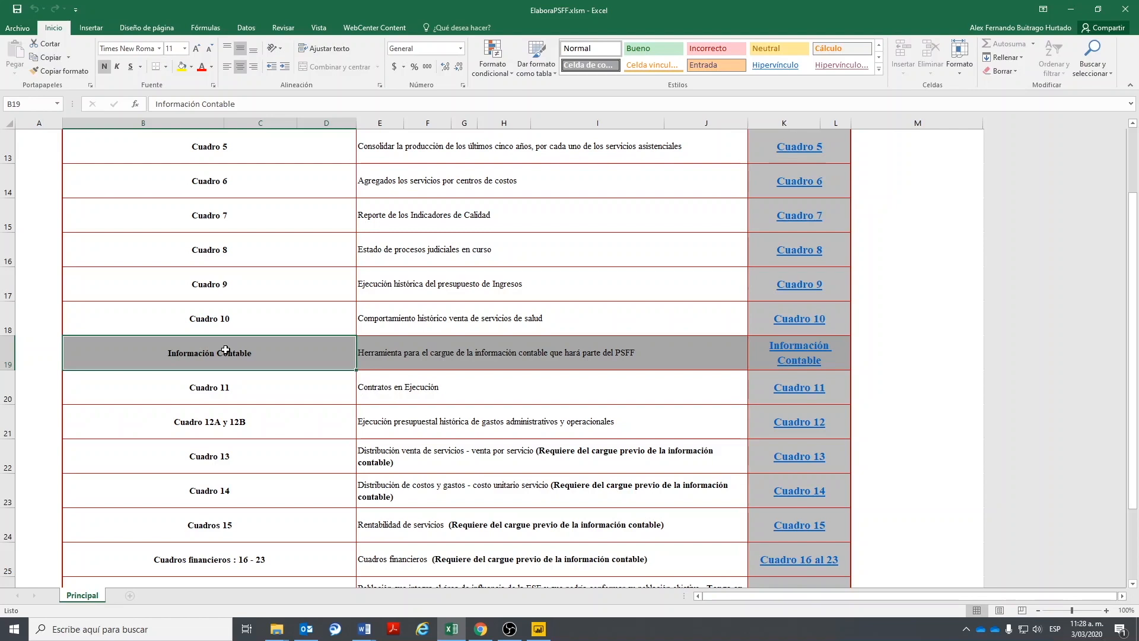
{"action": "scroll", "coordinate": [272, 378], "scroll_direction": "up", "scroll_amount": 1}
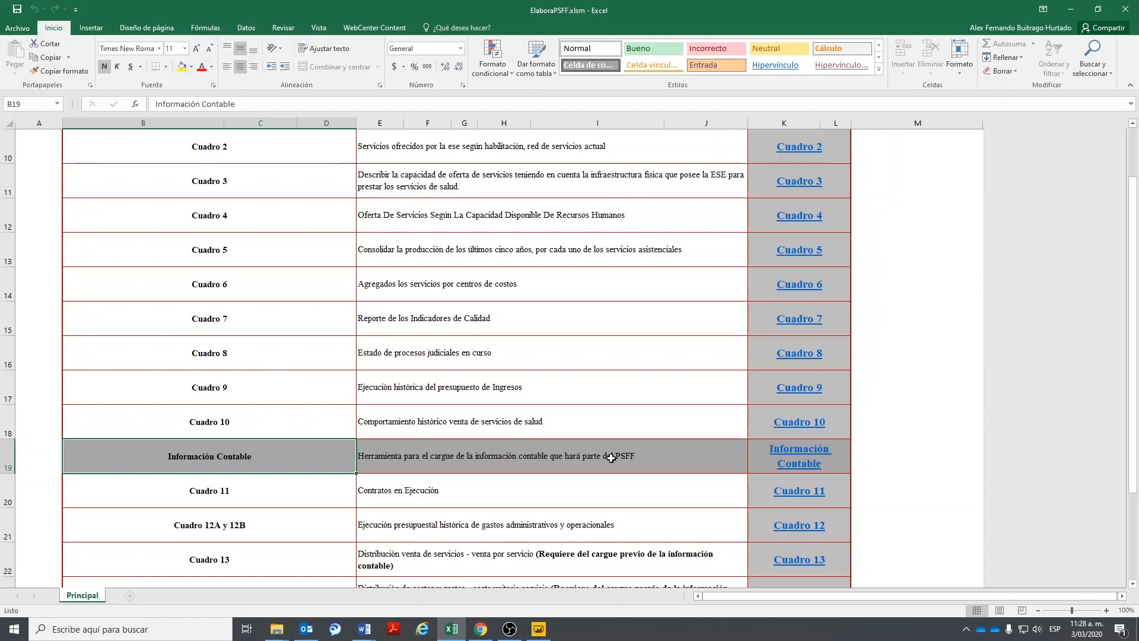
{"action": "left_click", "coordinate": [791, 457]}
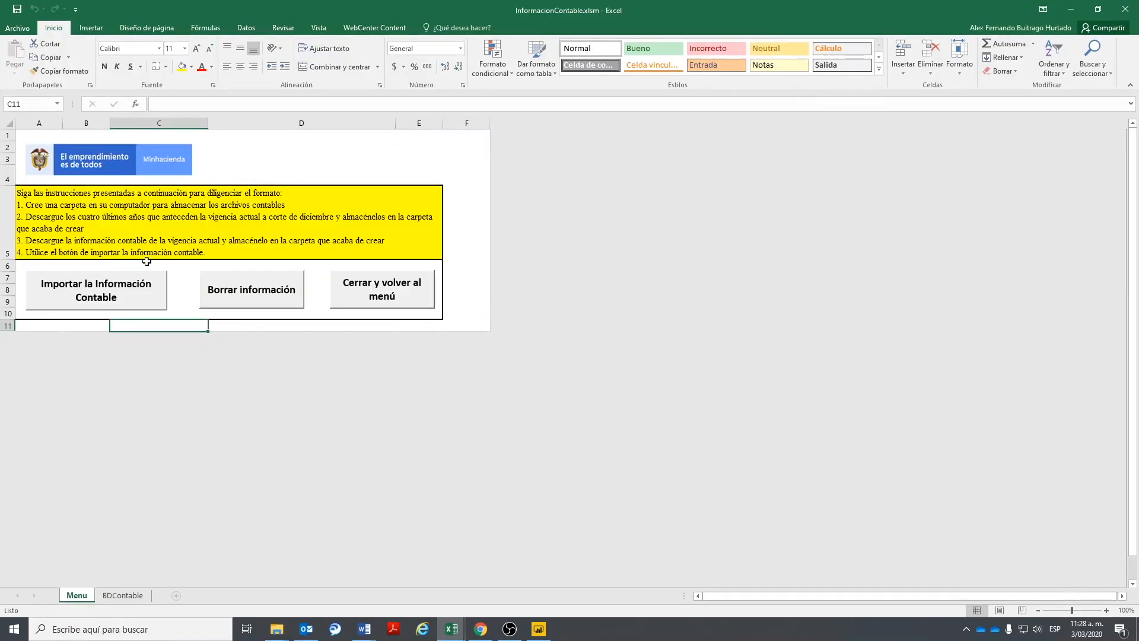
{"action": "left_click", "coordinate": [167, 210]}
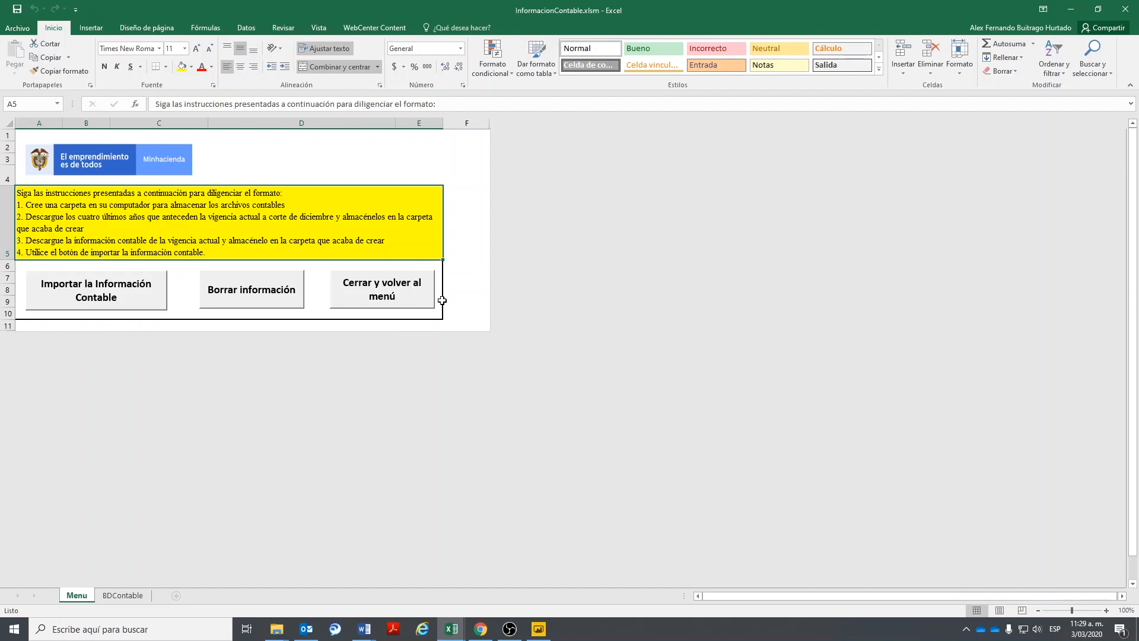
{"action": "left_click", "coordinate": [481, 629]}
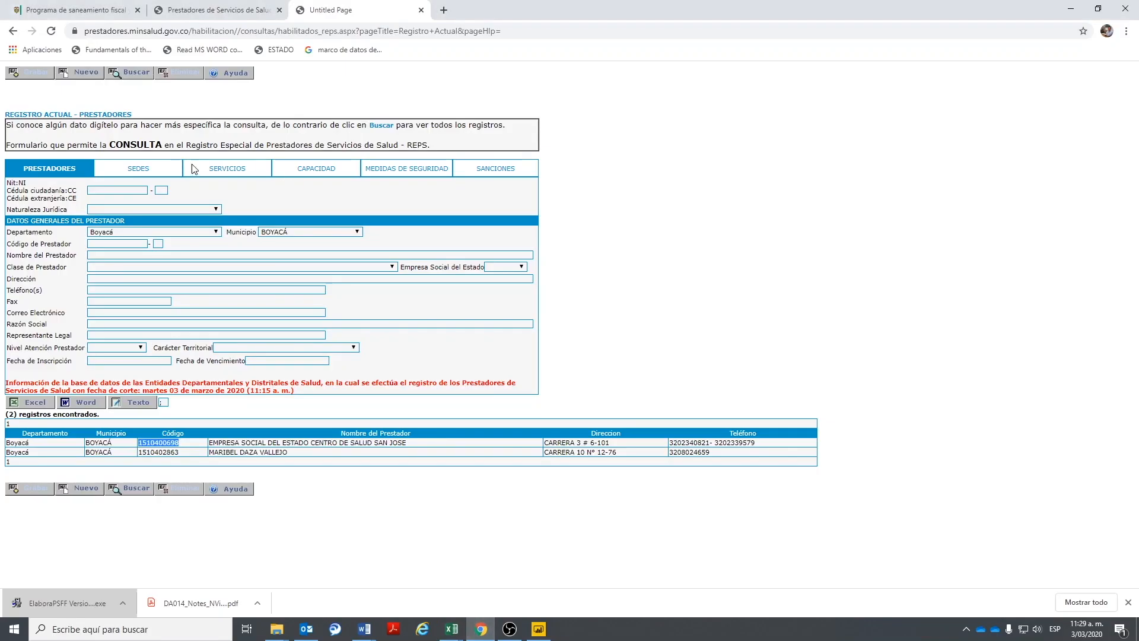
{"action": "left_click", "coordinate": [261, 30]}
{"action": "type", "text": "www.chip.gov.co"}
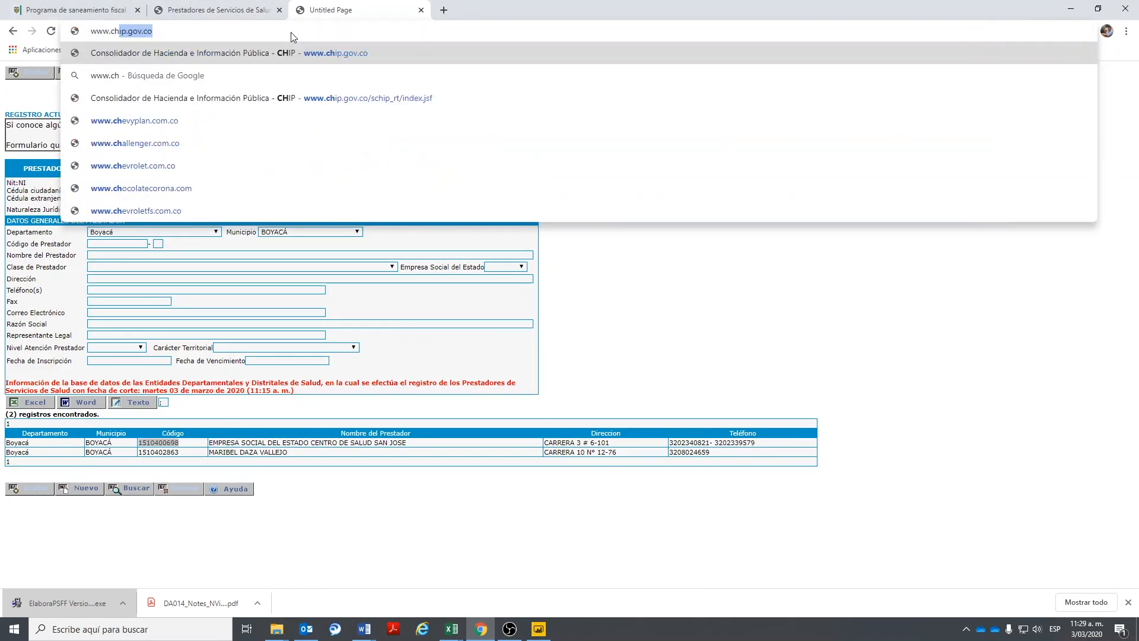
{"action": "key", "text": "Return"}
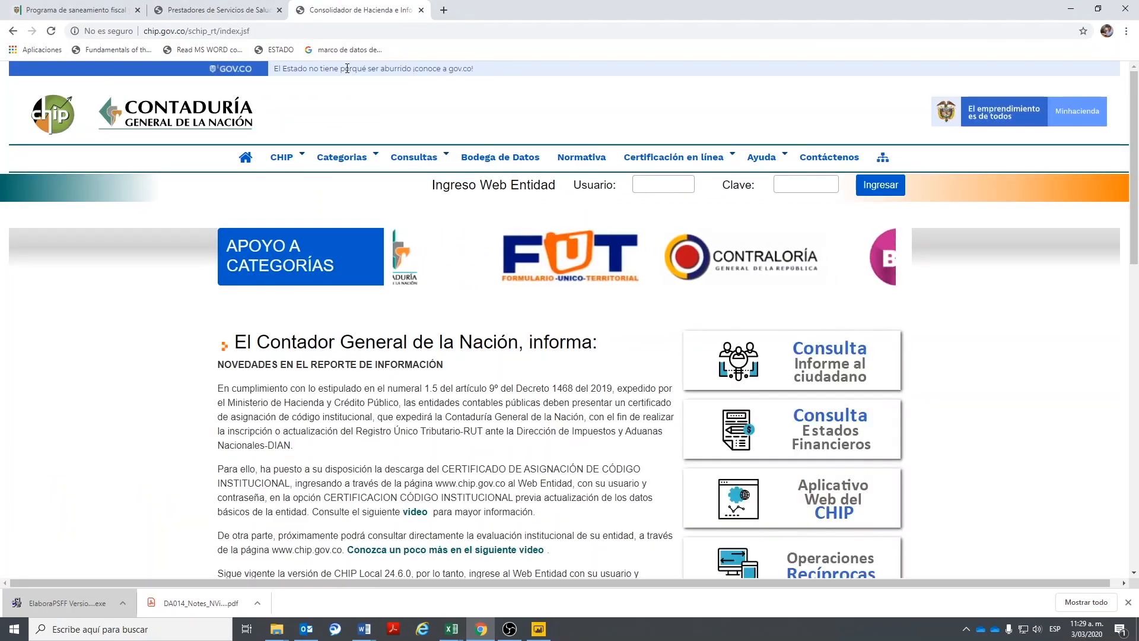
{"action": "left_click", "coordinate": [414, 157]}
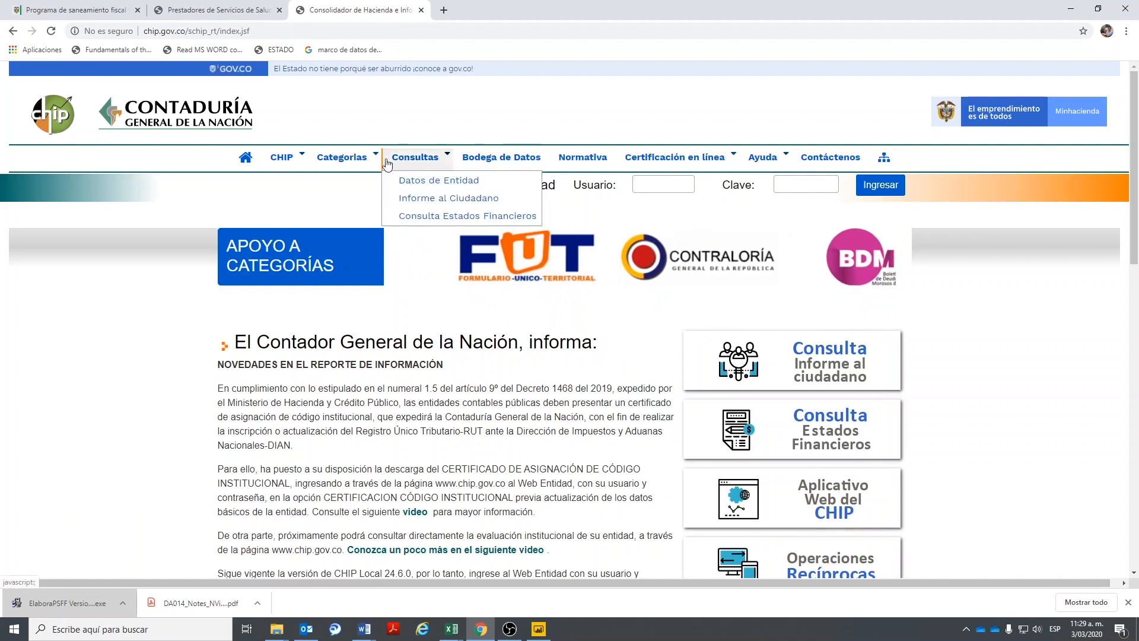
{"action": "left_click", "coordinate": [424, 199]}
{"action": "left_click", "coordinate": [451, 388]}
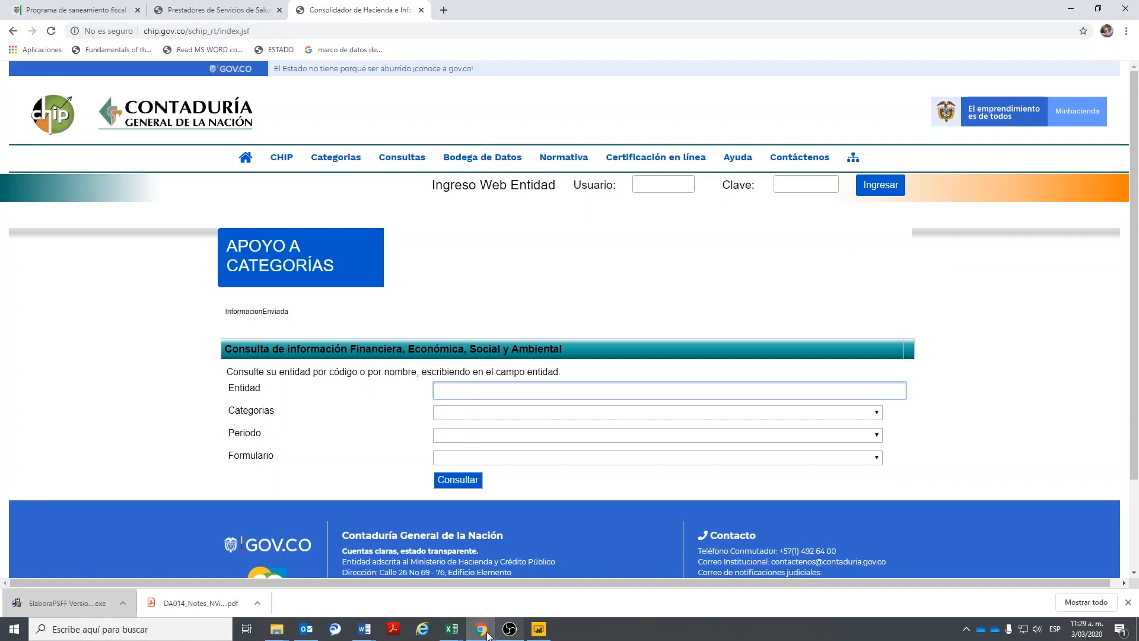
- Return to the ElaboraPSFF workbook in Excel and scroll to the top of its menu
{"action": "left_click", "coordinate": [454, 630]}
{"action": "left_click", "coordinate": [416, 584]}
{"action": "scroll", "coordinate": [422, 334], "scroll_direction": "up", "scroll_amount": 4}
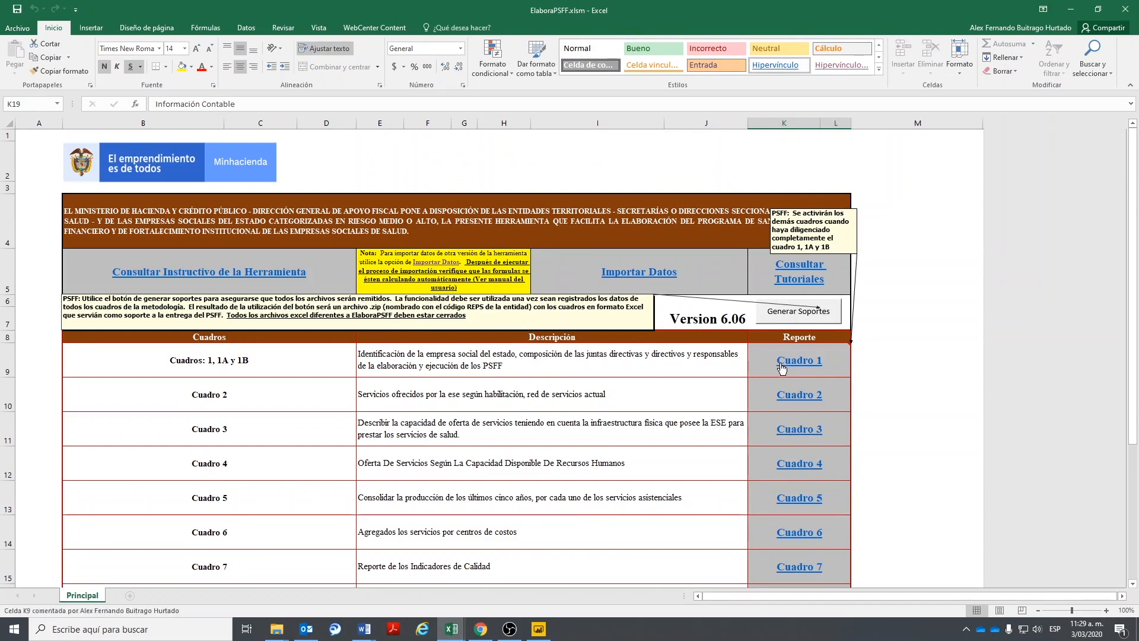
- Check the ESE name in Cuadro 1, then search CHIP's Entidad field for 'ese centro s' and 'E.S.E' variants
{"action": "left_click", "coordinate": [799, 360]}
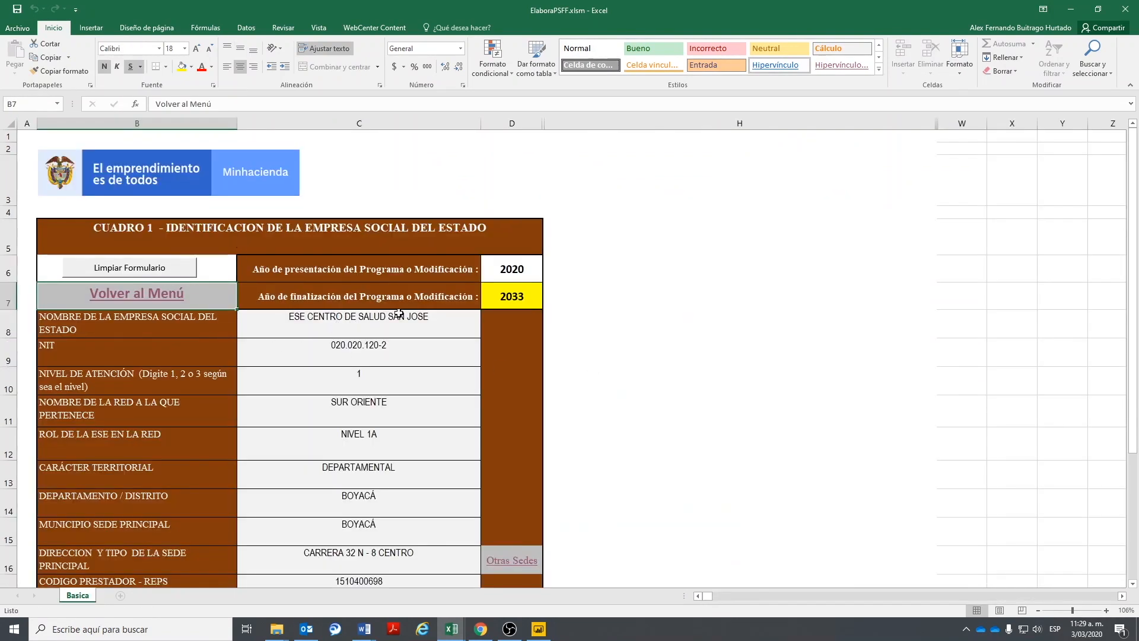
{"action": "left_click", "coordinate": [480, 629]}
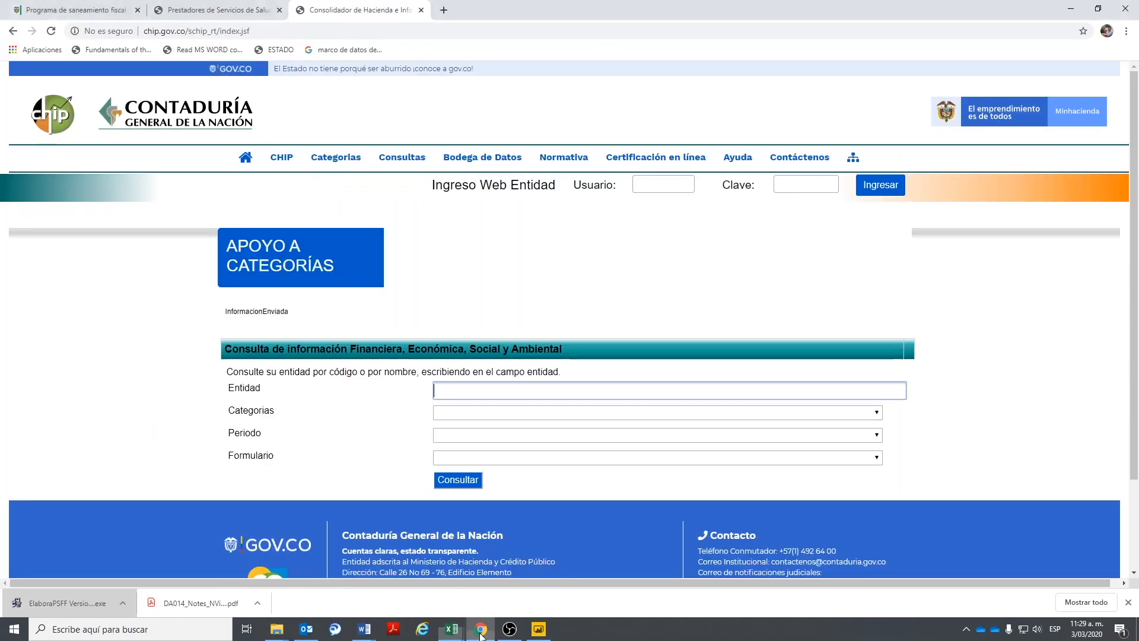
{"action": "type", "text": "ese ce"}
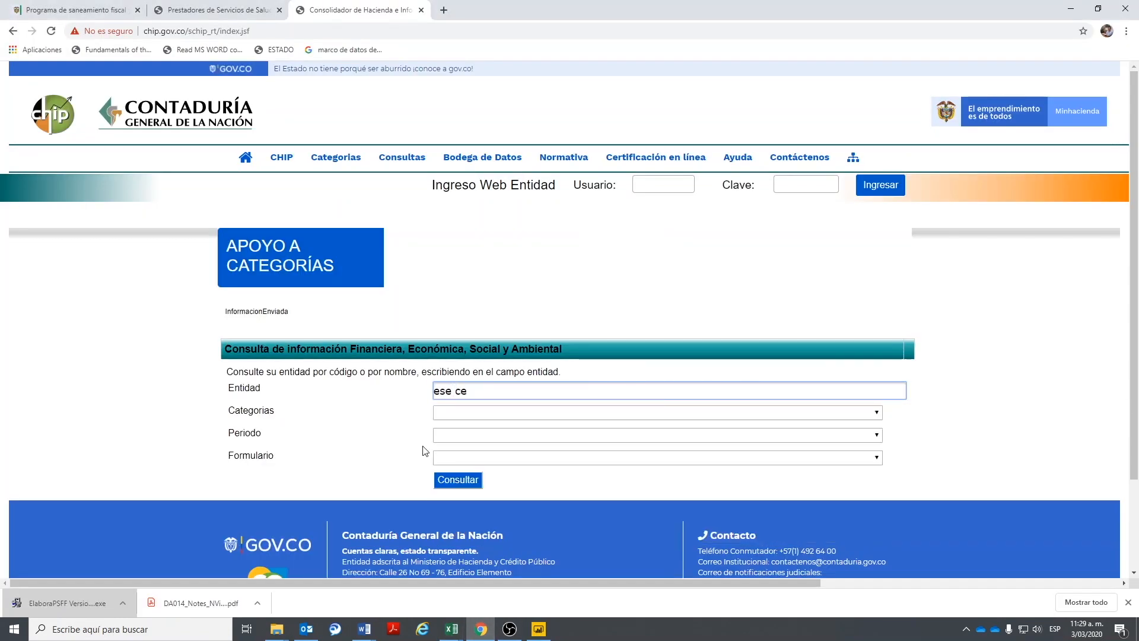
{"action": "type", "text": "ntro s"}
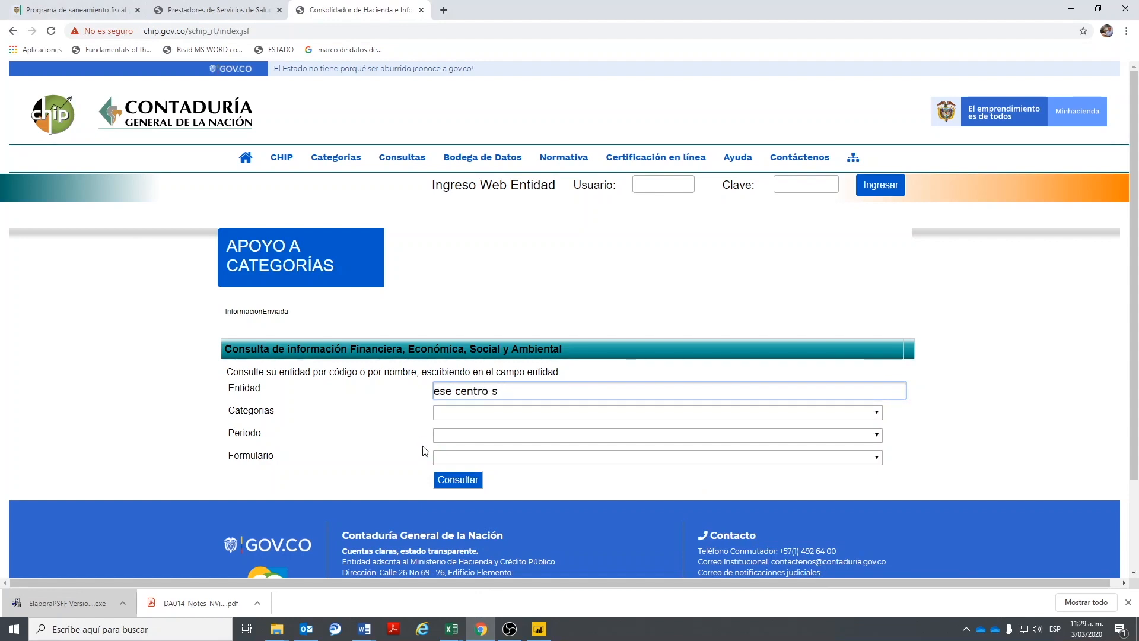
{"action": "key", "text": "BackSpace"}
{"action": "key", "text": "BackSpace"}
{"action": "key", "text": "BackSpace"}
{"action": "key", "text": "BackSpace"}
{"action": "key", "text": "BackSpace"}
{"action": "key", "text": "BackSpace"}
{"action": "key", "text": "BackSpace"}
{"action": "key", "text": "BackSpace"}
{"action": "key", "text": "BackSpace"}
{"action": "key", "text": "BackSpace"}
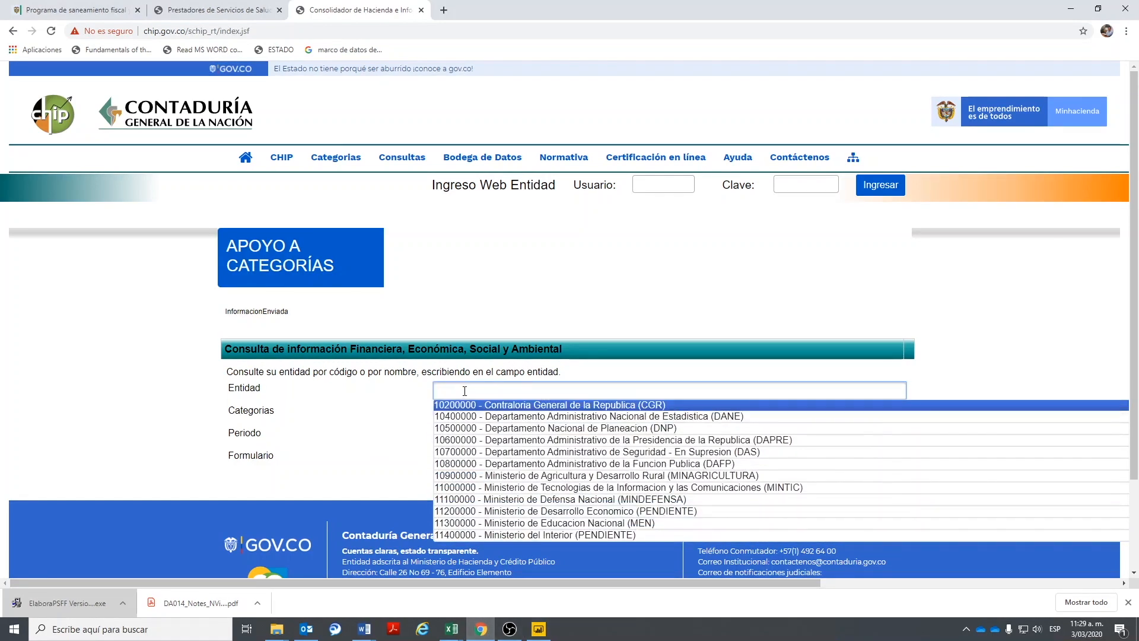
{"action": "type", "text": "E.S.E"}
{"action": "key", "text": "BackSpace"}
{"action": "type", "text": "S.E"}
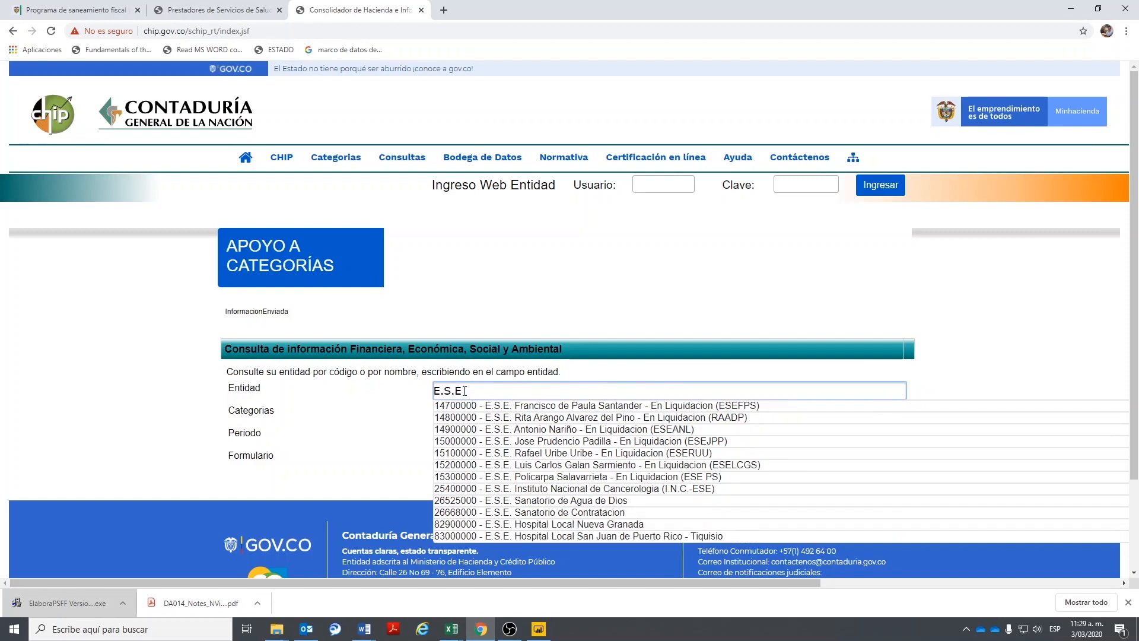
{"action": "type", "text": " CE"}
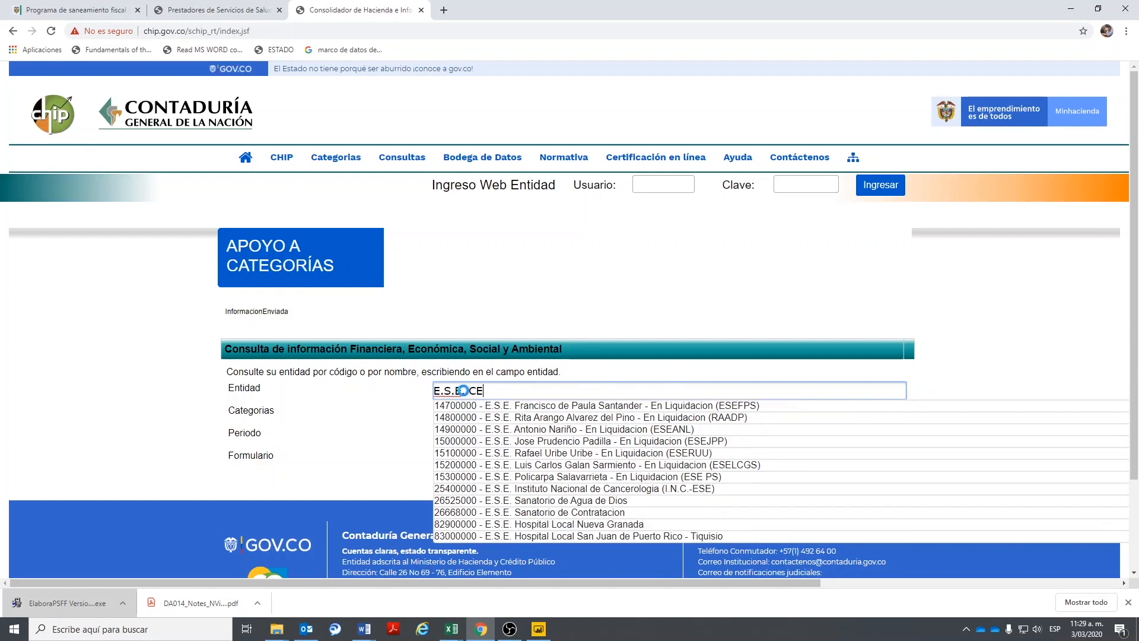
{"action": "key", "text": "BackSpace"}
{"action": "type", "text": "centro"}
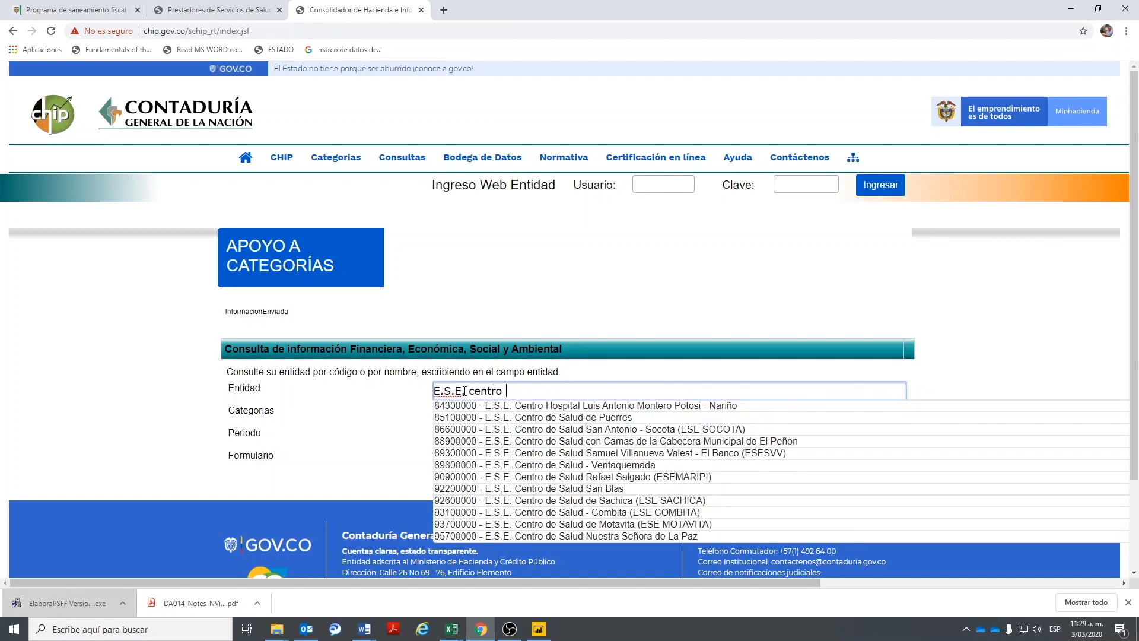
{"action": "key", "text": "BackSpace"}
{"action": "key", "text": "BackSpace"}
{"action": "key", "text": "BackSpace"}
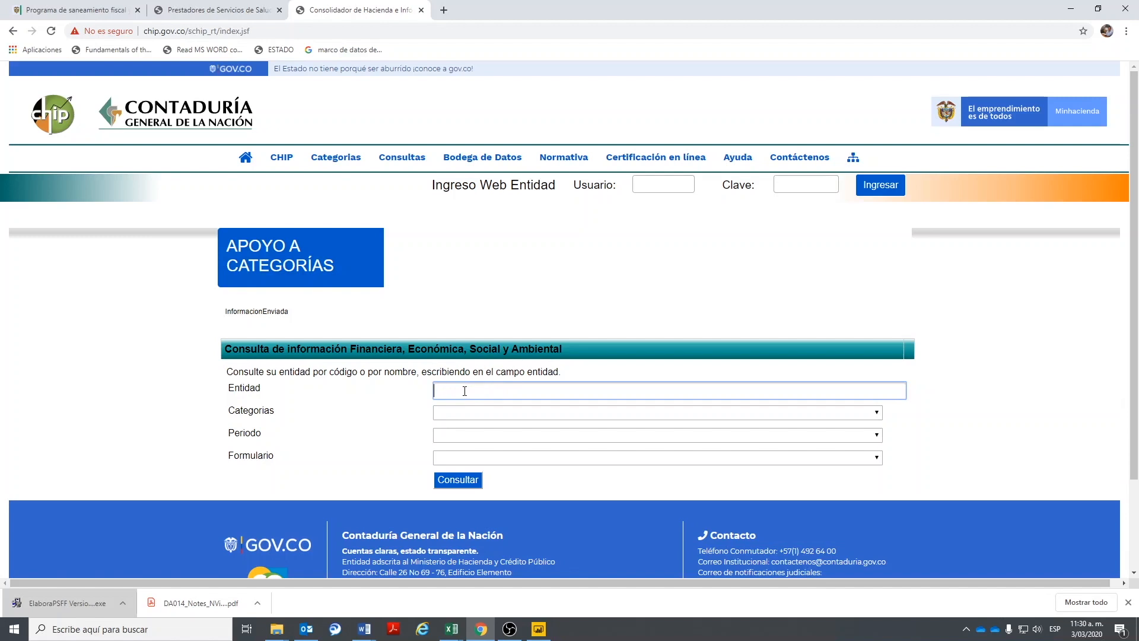
- Open CHIP's entity data lookup and set Departamento and Municipio to Boyacá
{"action": "left_click", "coordinate": [469, 362]}
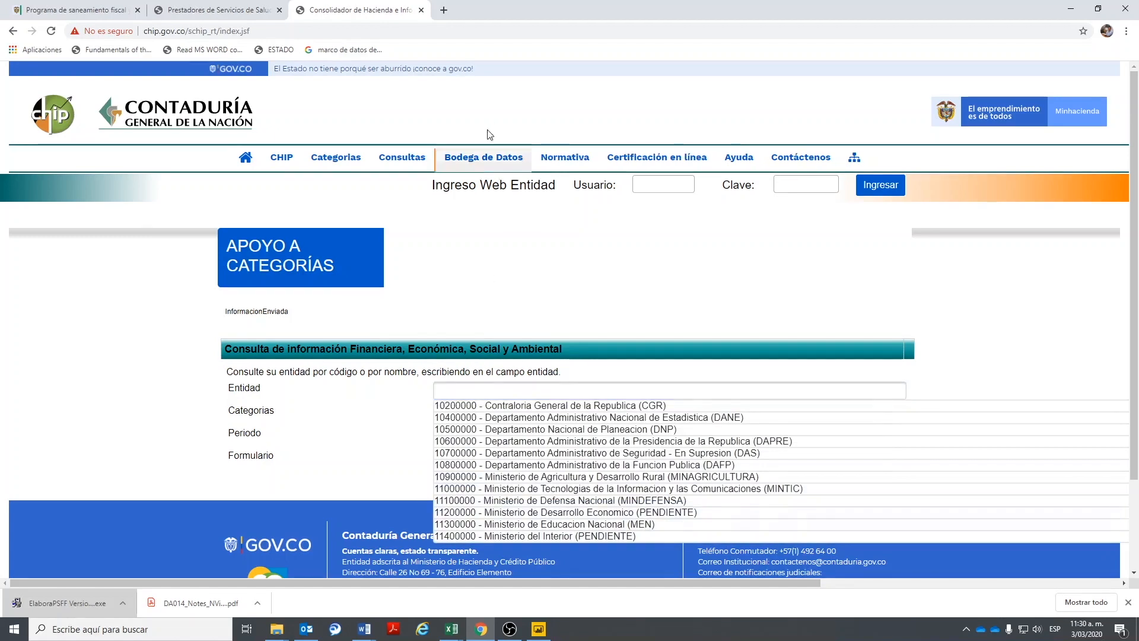
{"action": "mouse_move", "coordinate": [402, 159]}
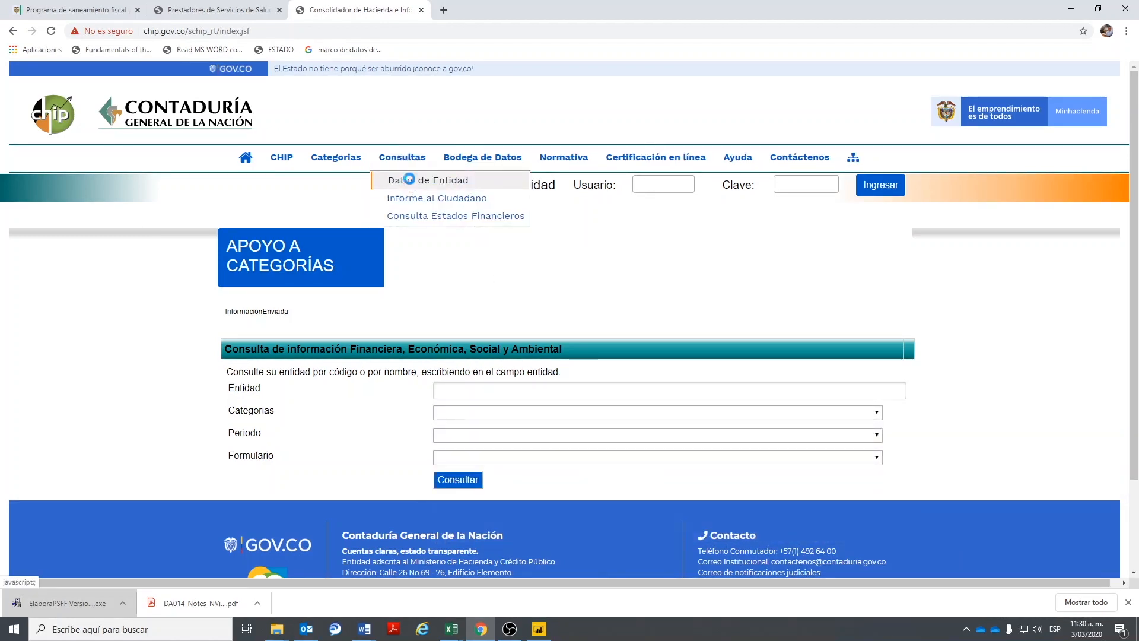
{"action": "left_click", "coordinate": [412, 183]}
{"action": "scroll", "coordinate": [519, 371], "scroll_direction": "down", "scroll_amount": 1}
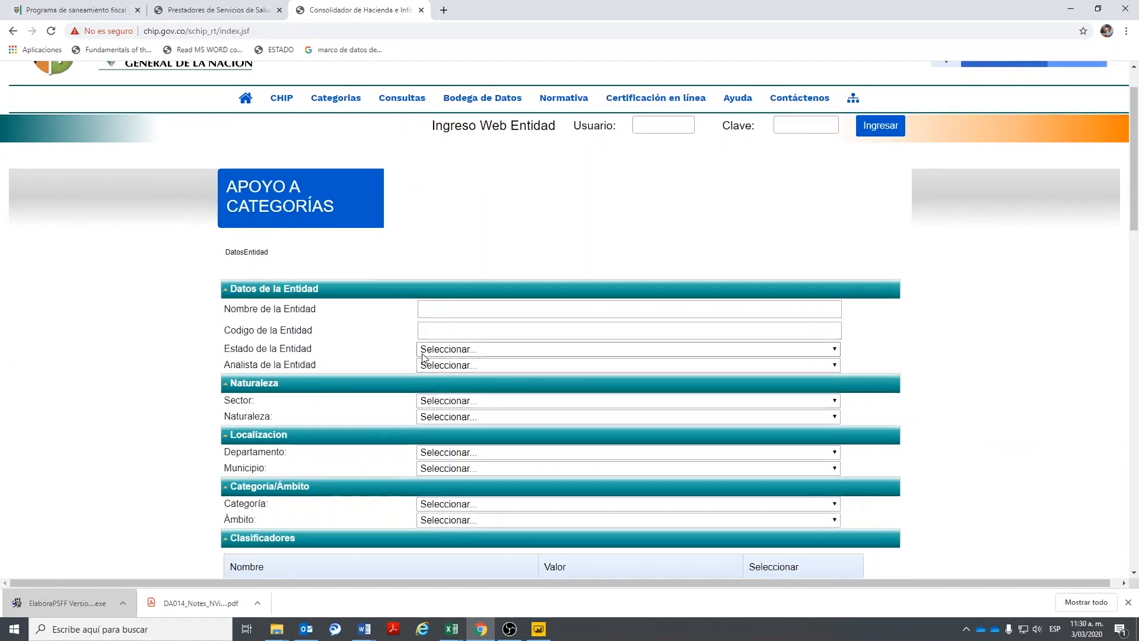
{"action": "scroll", "coordinate": [478, 391], "scroll_direction": "down", "scroll_amount": 2}
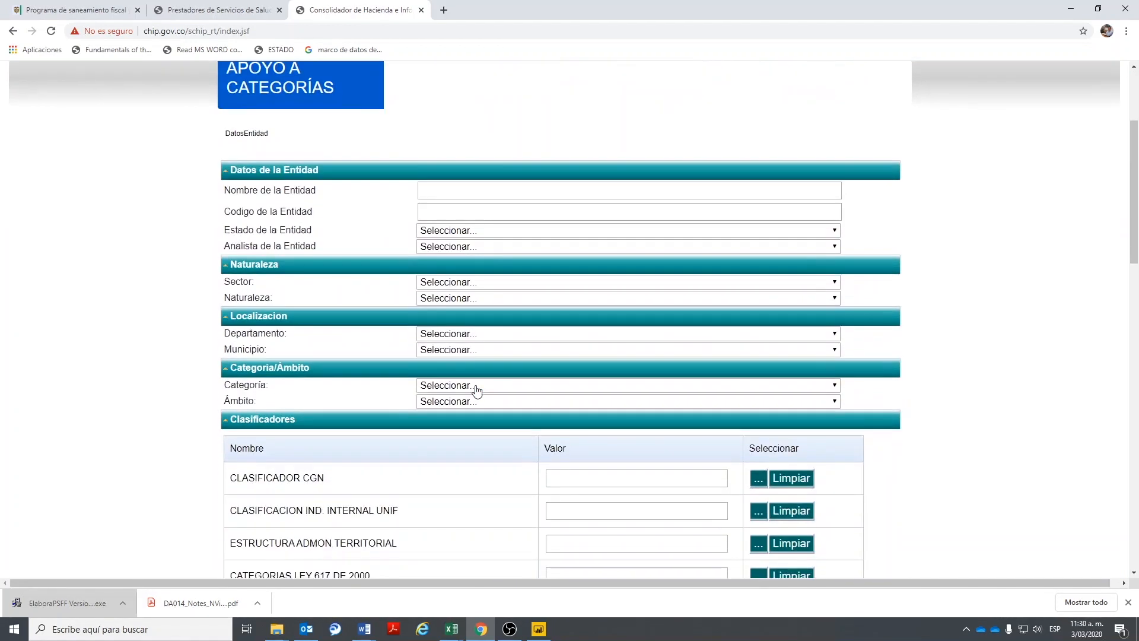
{"action": "left_click", "coordinate": [498, 335]}
{"action": "scroll", "coordinate": [507, 380], "scroll_direction": "down", "scroll_amount": 5}
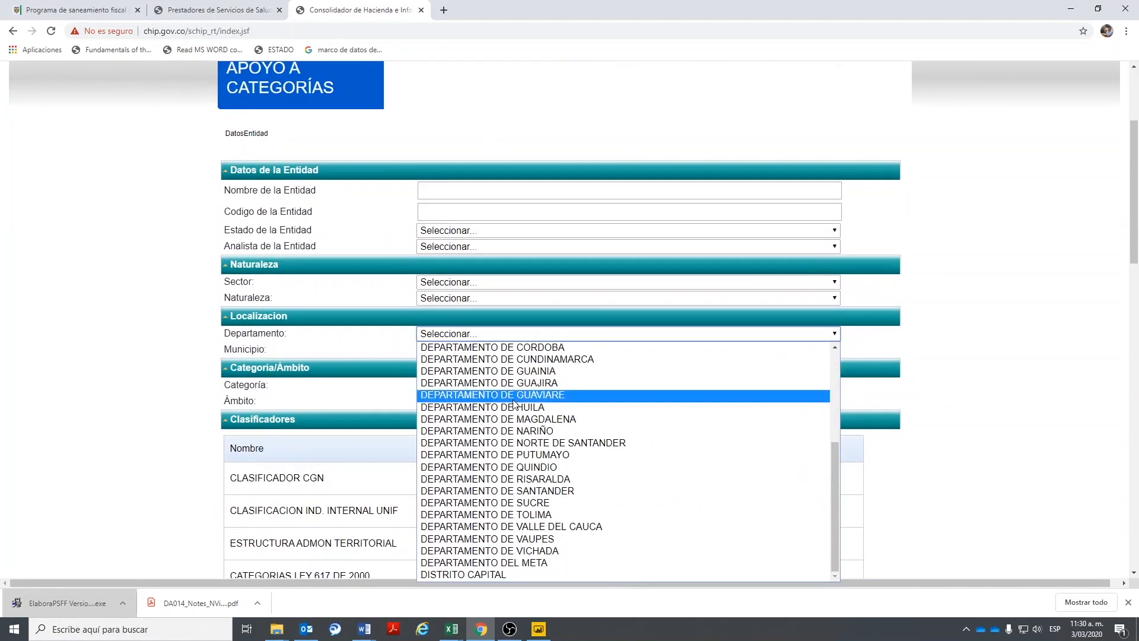
{"action": "scroll", "coordinate": [510, 463], "scroll_direction": "up", "scroll_amount": 5}
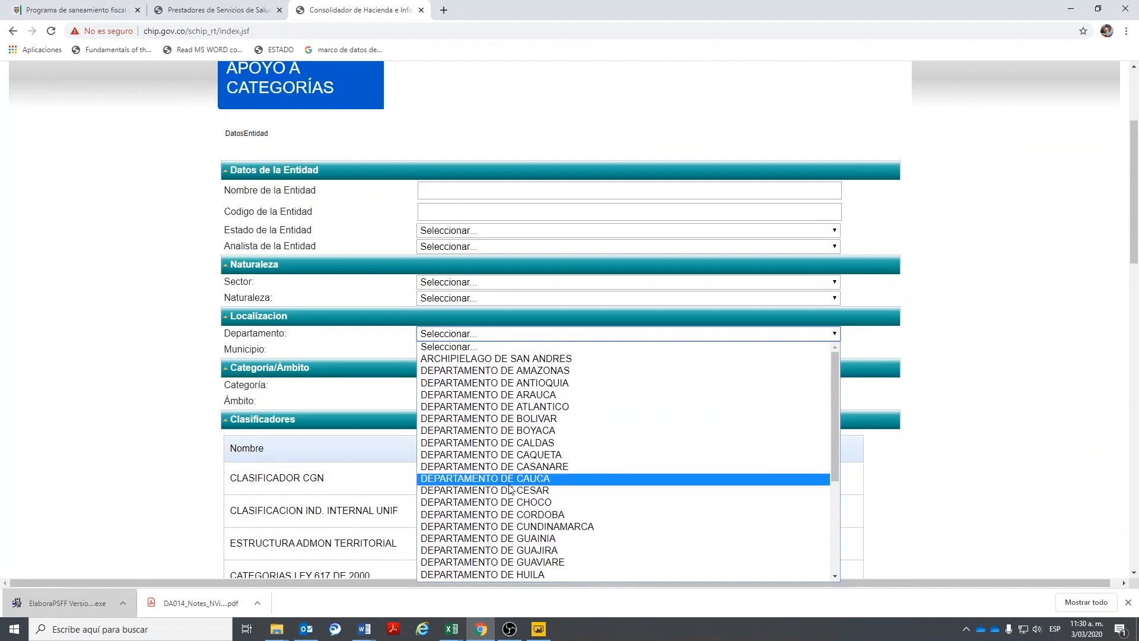
{"action": "left_click", "coordinate": [514, 429]}
{"action": "left_click", "coordinate": [451, 351]}
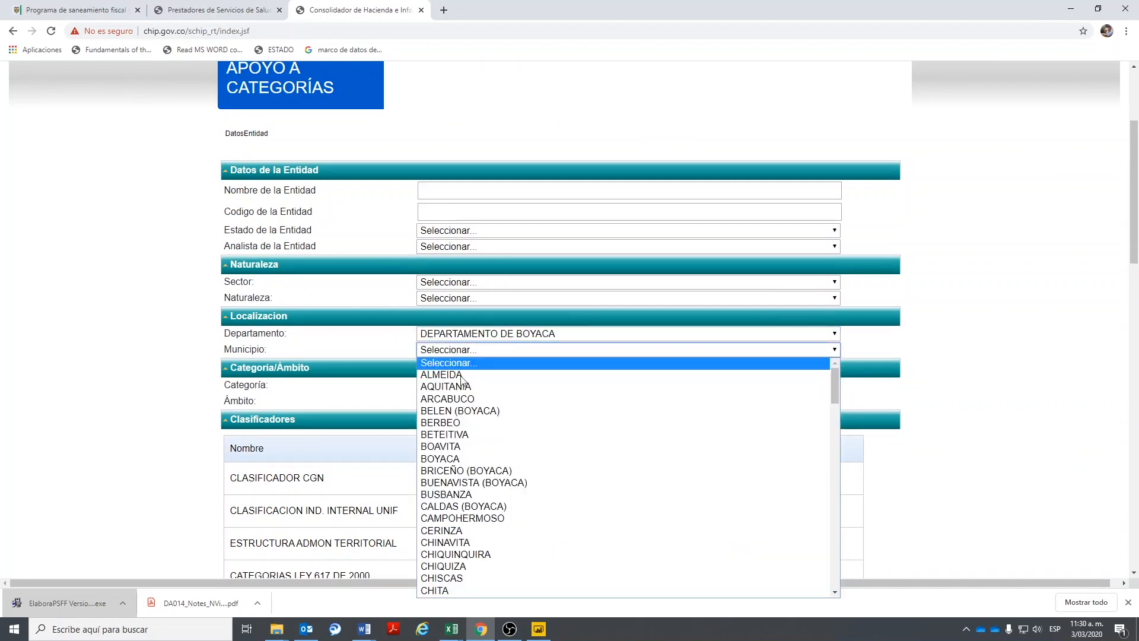
{"action": "left_click", "coordinate": [466, 460]}
{"action": "scroll", "coordinate": [466, 460], "scroll_direction": "down", "scroll_amount": 18}
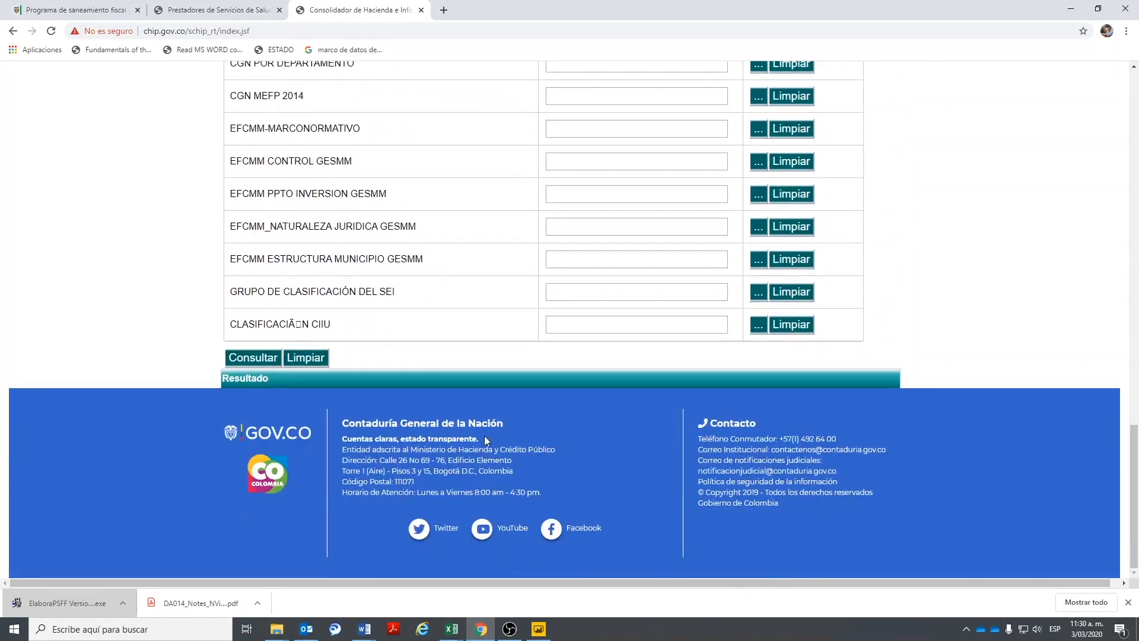
- Search the entities and copy E.S.E. Centro de Salud San José's code 270115104
{"action": "left_click", "coordinate": [249, 356]}
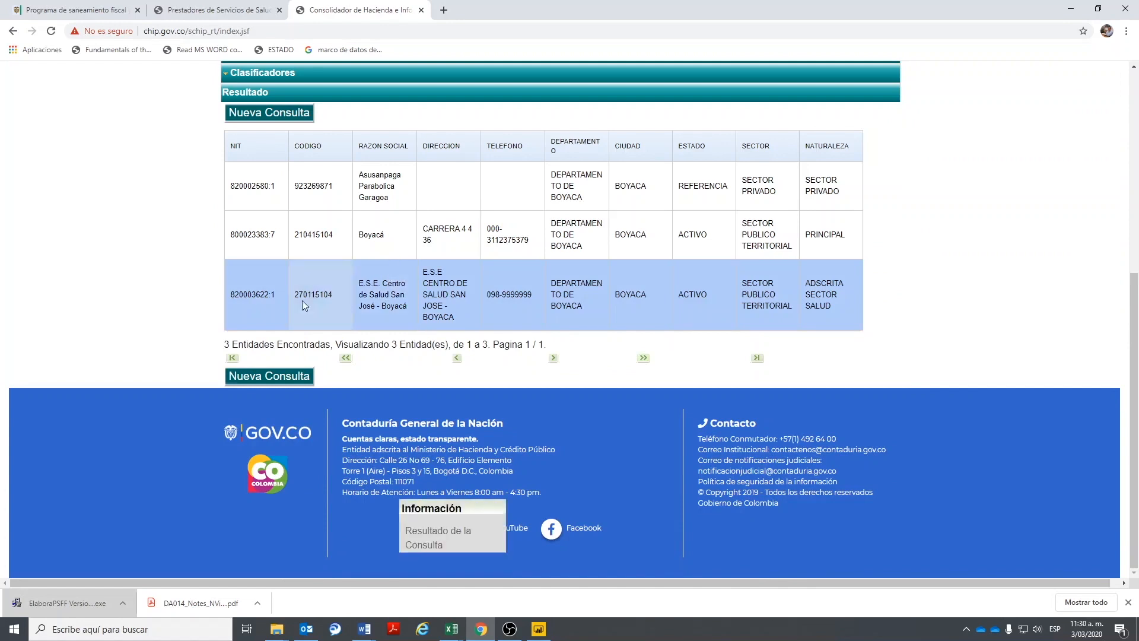
{"action": "left_click_drag", "start_coordinate": [298, 296], "coordinate": [328, 297]}
{"action": "right_click", "coordinate": [337, 301]}
{"action": "left_click", "coordinate": [338, 306]}
{"action": "scroll", "coordinate": [341, 276], "scroll_direction": "up", "scroll_amount": 3}
{"action": "scroll", "coordinate": [341, 276], "scroll_direction": "up", "scroll_amount": 3}
- In Informe al Ciudadano, paste entity 270115104 and choose the Información Contable Pública - Convergencia category
{"action": "mouse_move", "coordinate": [404, 159]}
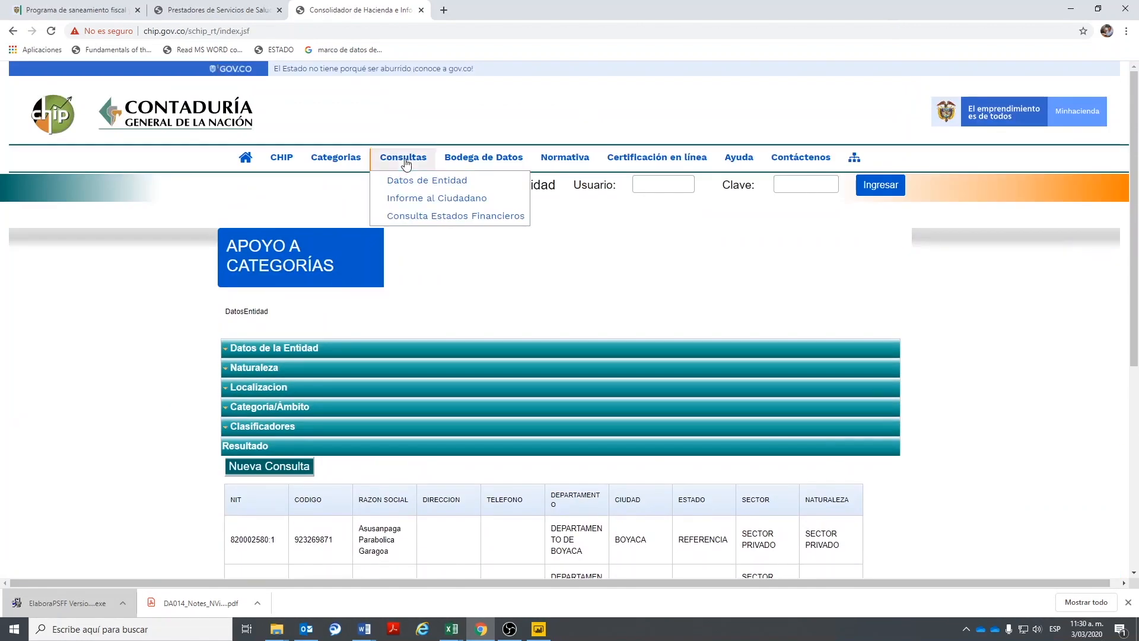
{"action": "left_click", "coordinate": [422, 202]}
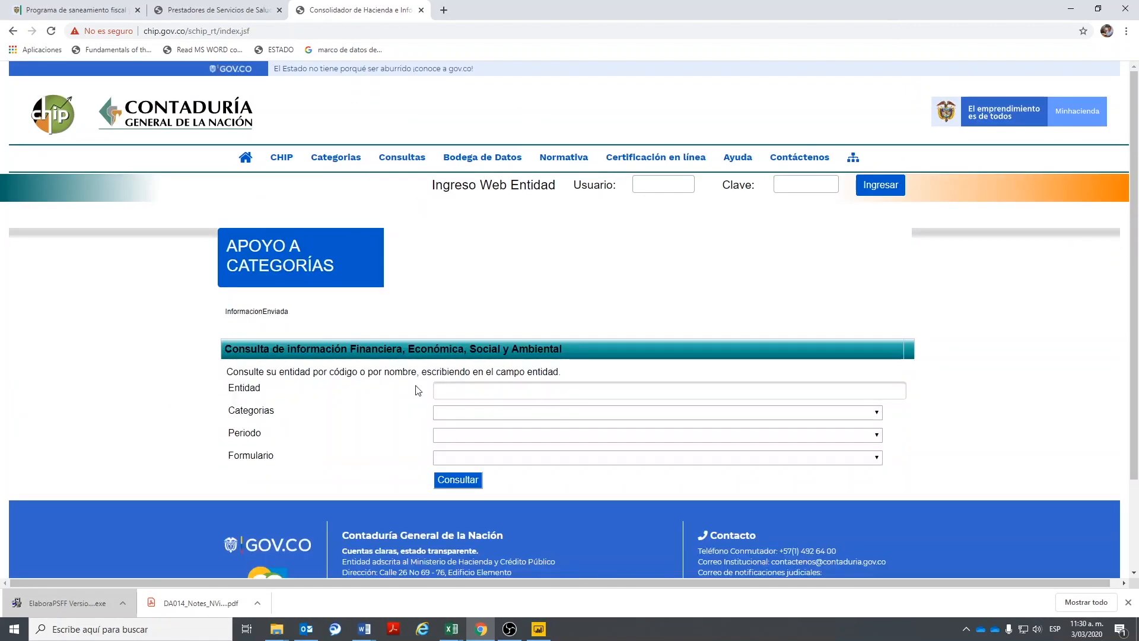
{"action": "left_click", "coordinate": [445, 389]}
{"action": "key", "text": "ctrl+v"}
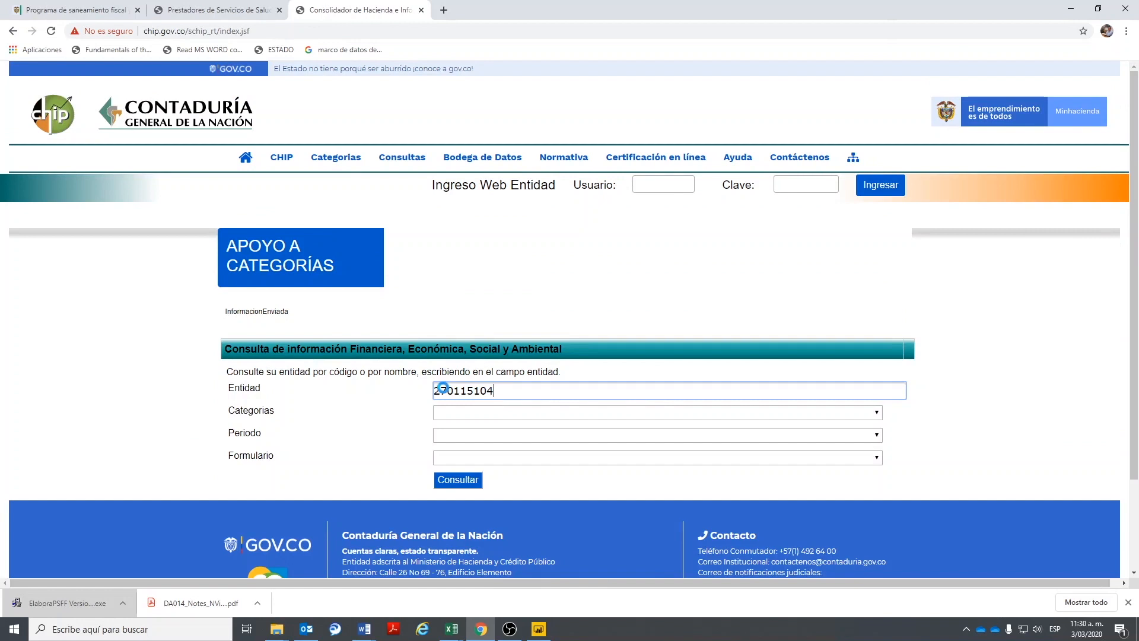
{"action": "left_click", "coordinate": [524, 406]}
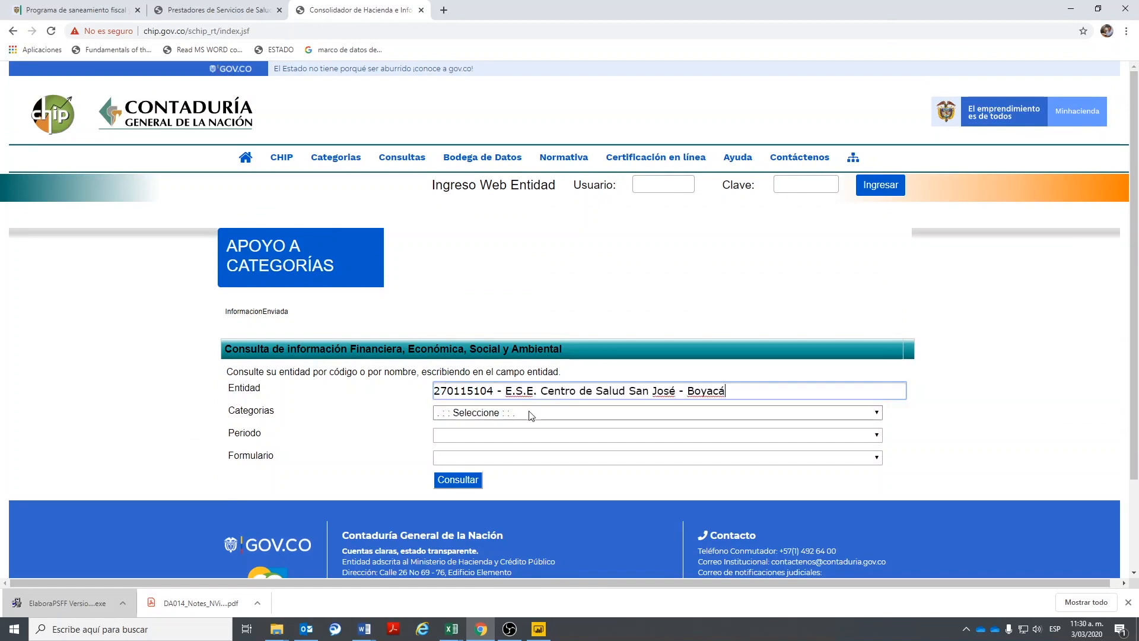
{"action": "left_click", "coordinate": [489, 418]}
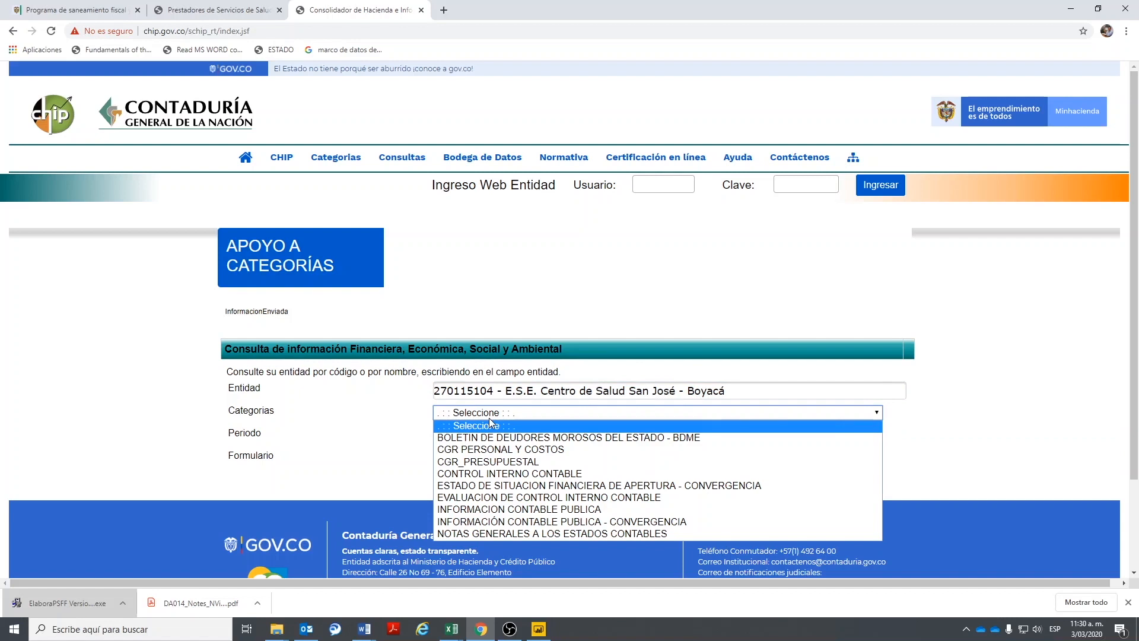
{"action": "left_click", "coordinate": [532, 522]}
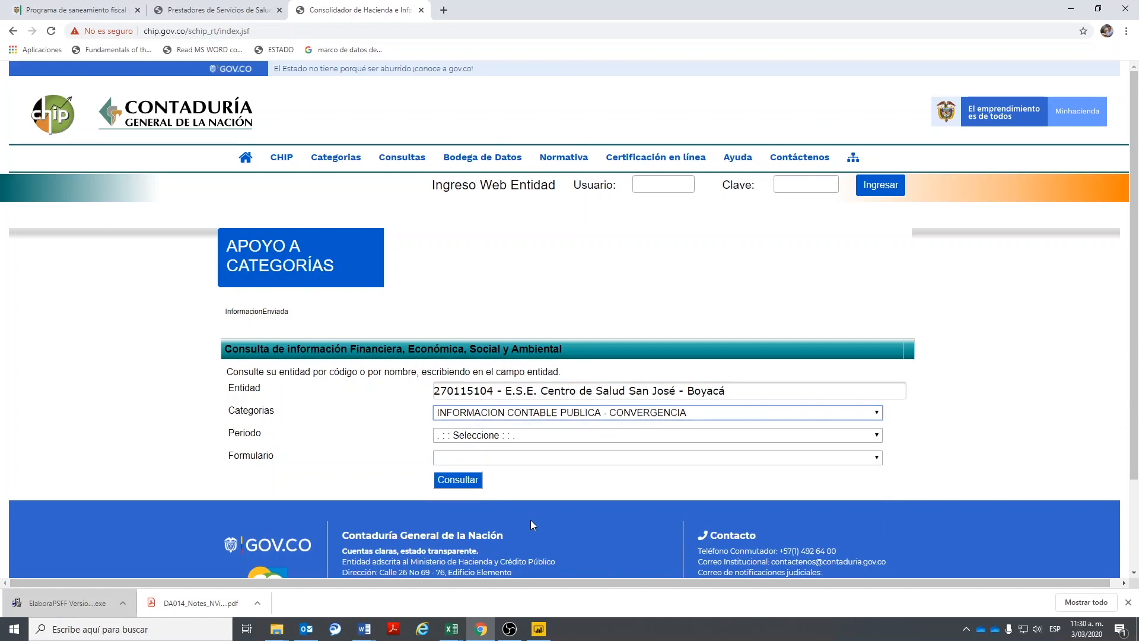
- Query period OCT A DIC - 2019 with form CGN2015_001 and download the report as Excel
{"action": "left_click", "coordinate": [569, 435]}
{"action": "left_click", "coordinate": [486, 460]}
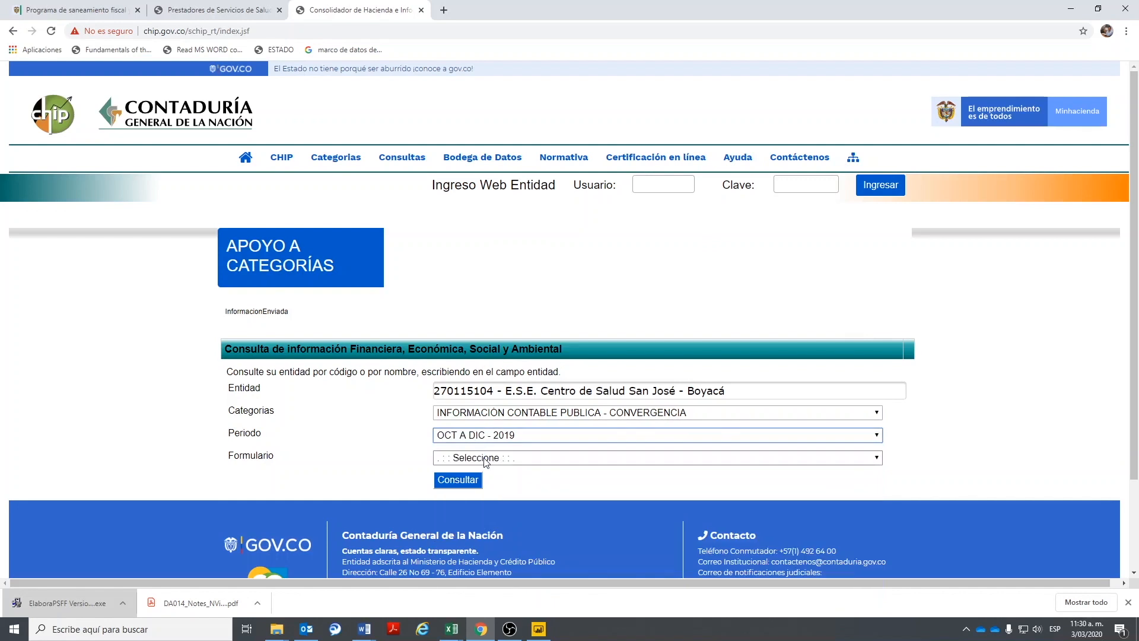
{"action": "left_click", "coordinate": [498, 461]}
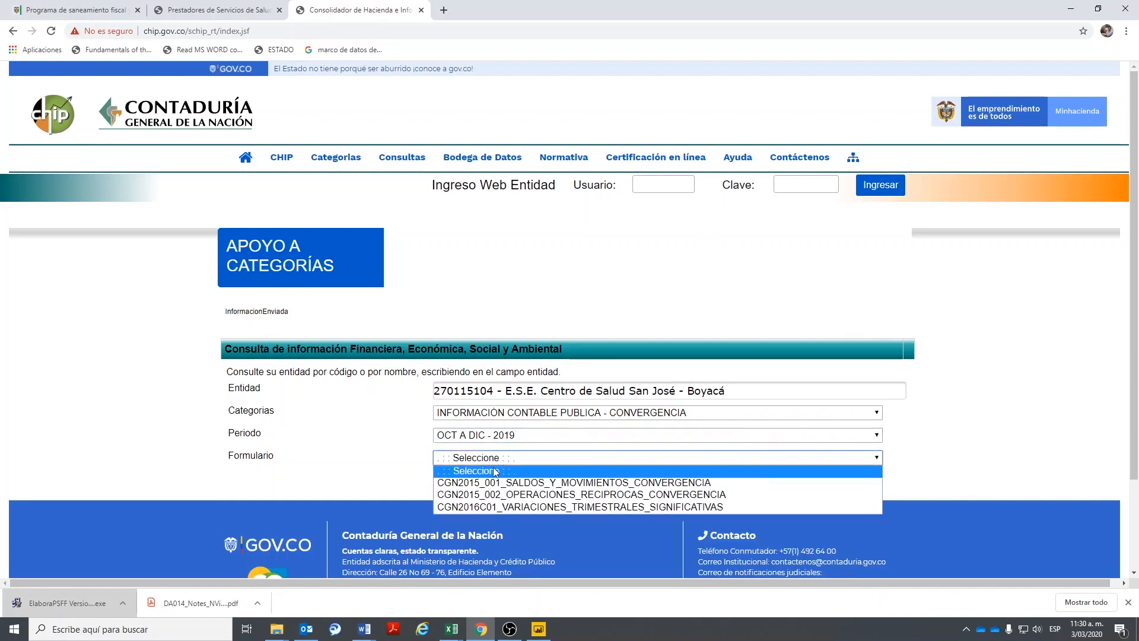
{"action": "left_click", "coordinate": [488, 483]}
{"action": "left_click", "coordinate": [462, 480]}
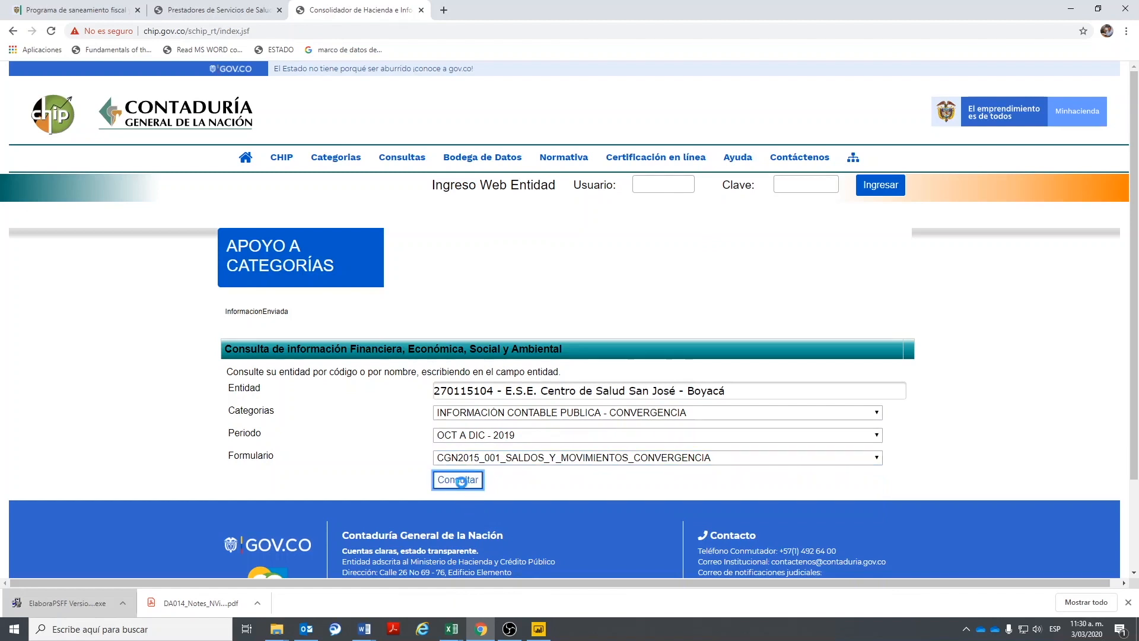
{"action": "scroll", "coordinate": [796, 335], "scroll_direction": "down", "scroll_amount": 3}
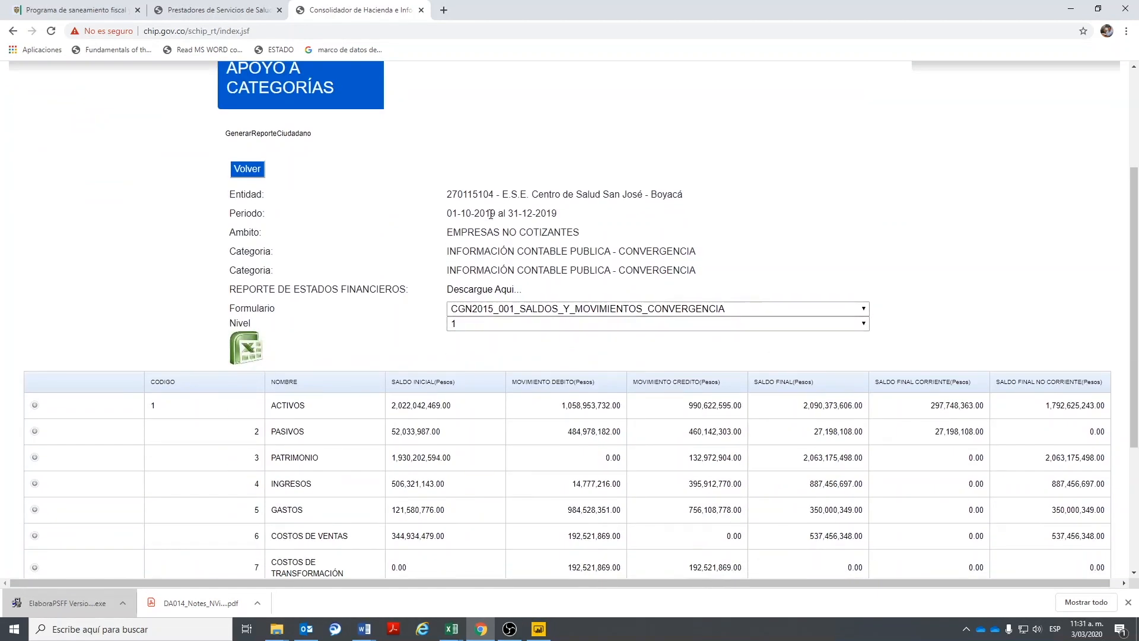
{"action": "left_click", "coordinate": [246, 349]}
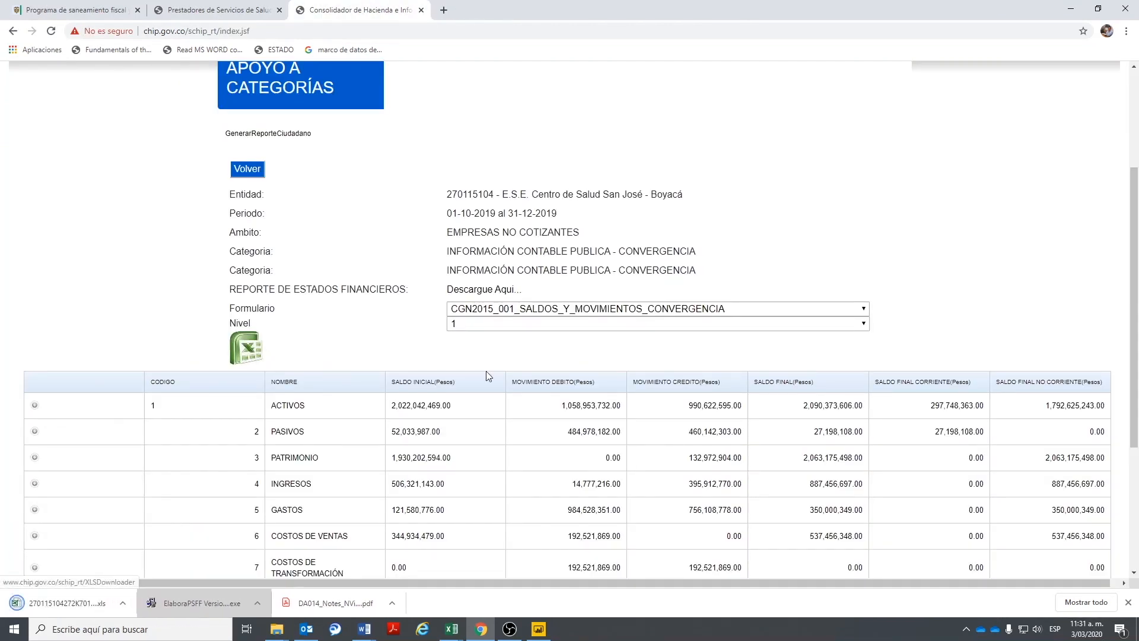
- Back on the query form, paste entity 270115104 and choose the Convergencia category
{"action": "left_click", "coordinate": [240, 170]}
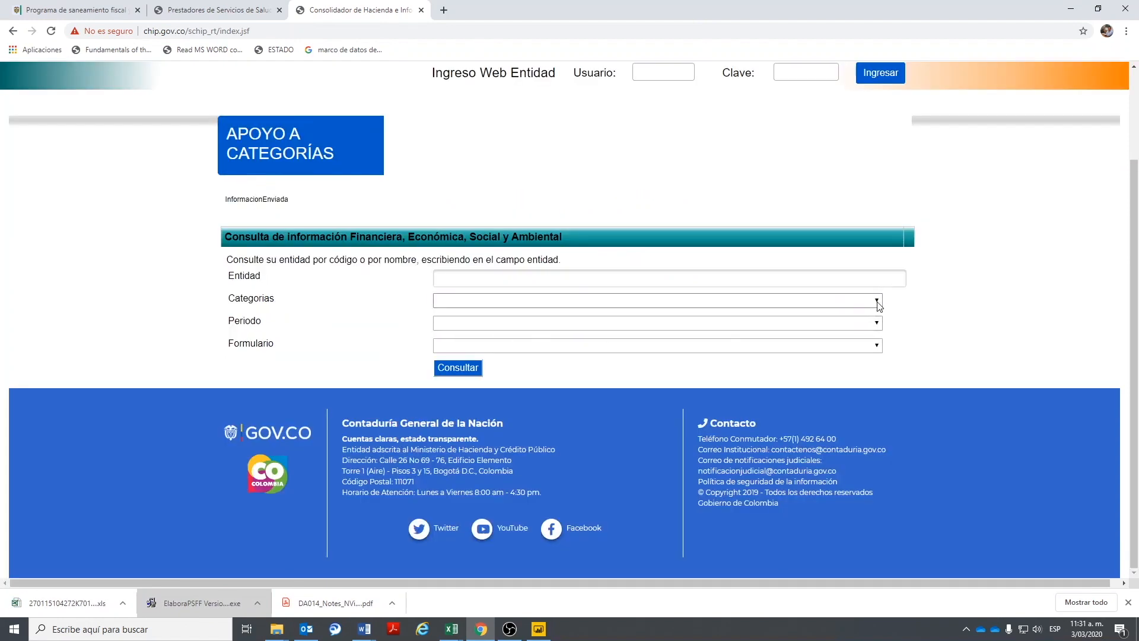
{"action": "left_click", "coordinate": [878, 302]}
{"action": "left_click", "coordinate": [501, 276]}
{"action": "key", "text": "ctrl+v"}
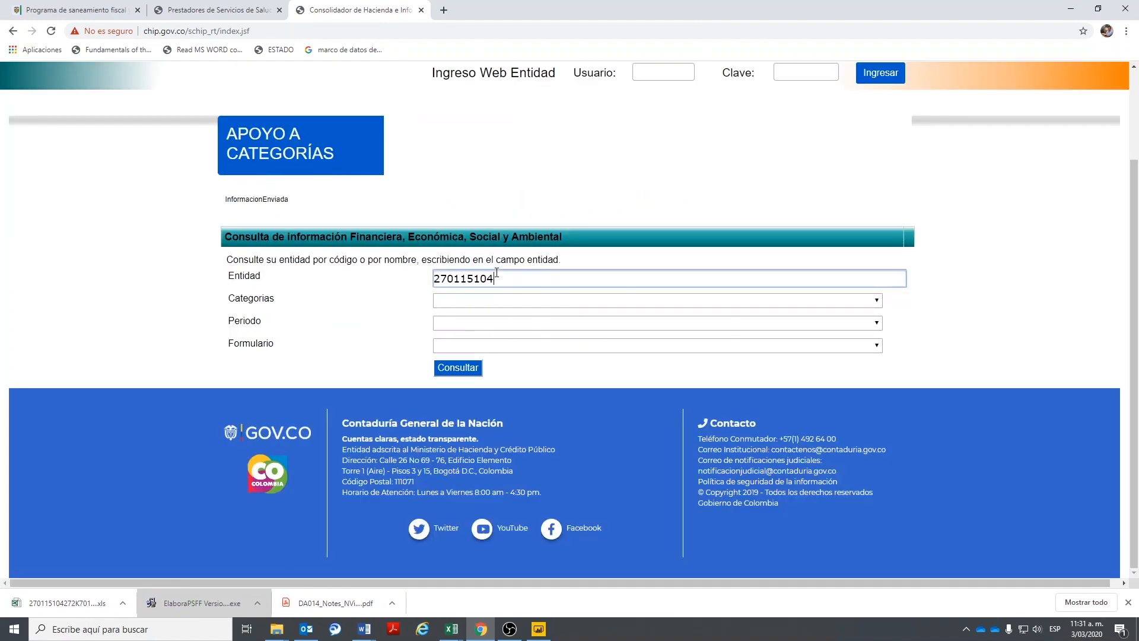
{"action": "left_click", "coordinate": [511, 288]}
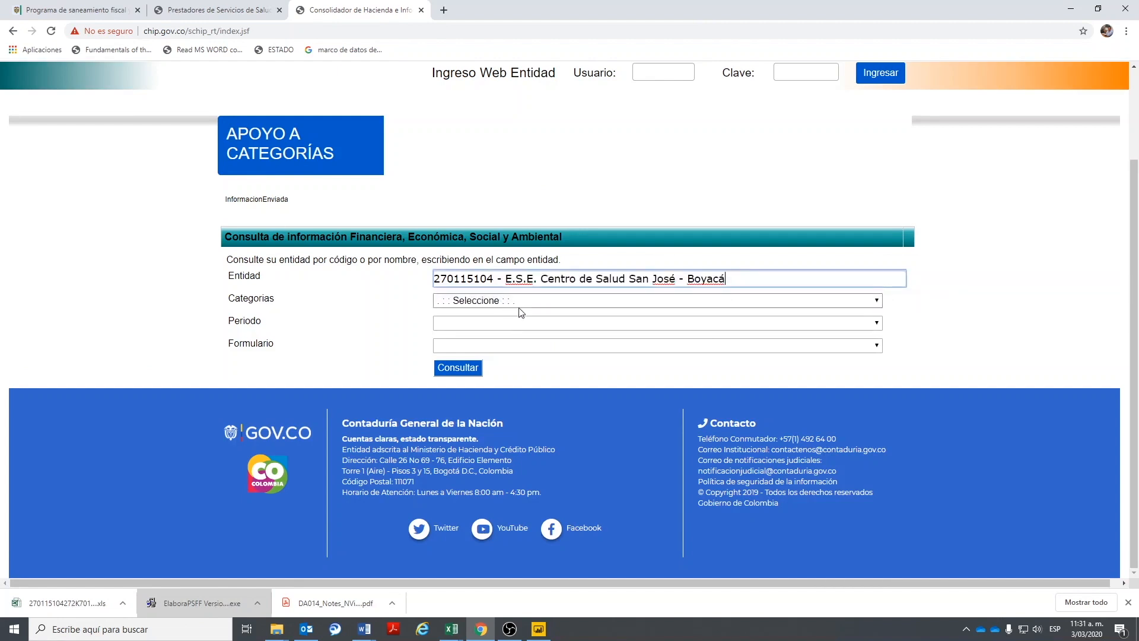
{"action": "left_click", "coordinate": [529, 301]}
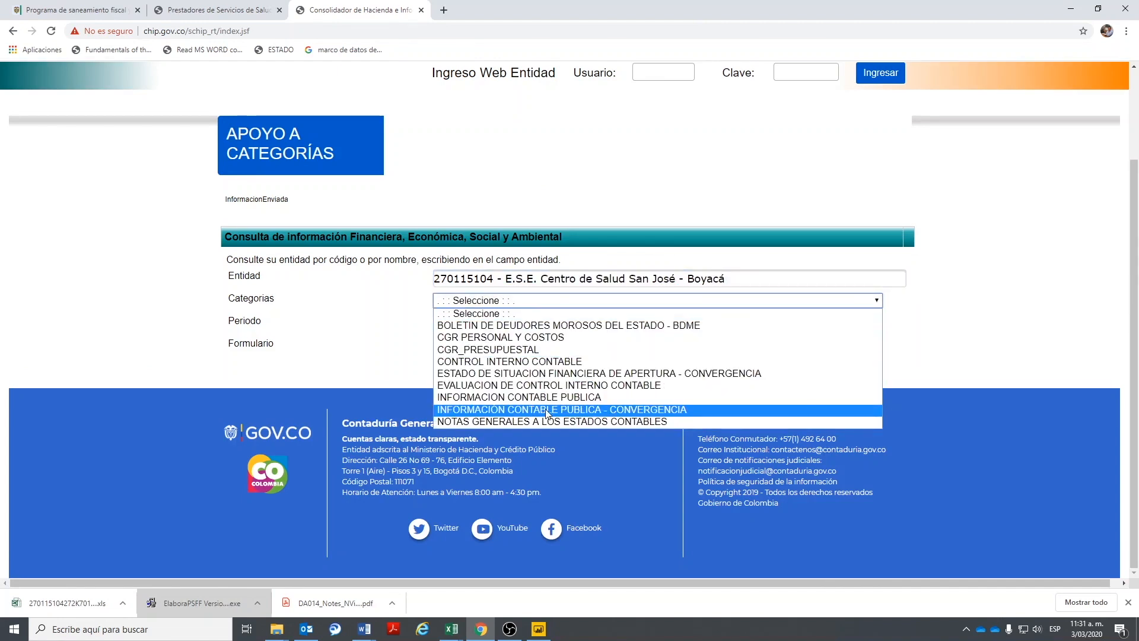
{"action": "left_click", "coordinate": [501, 410]}
- Query period OCT A DIC - 2018 with form CGN2015_001 and download the report as Excel
{"action": "left_click", "coordinate": [500, 324]}
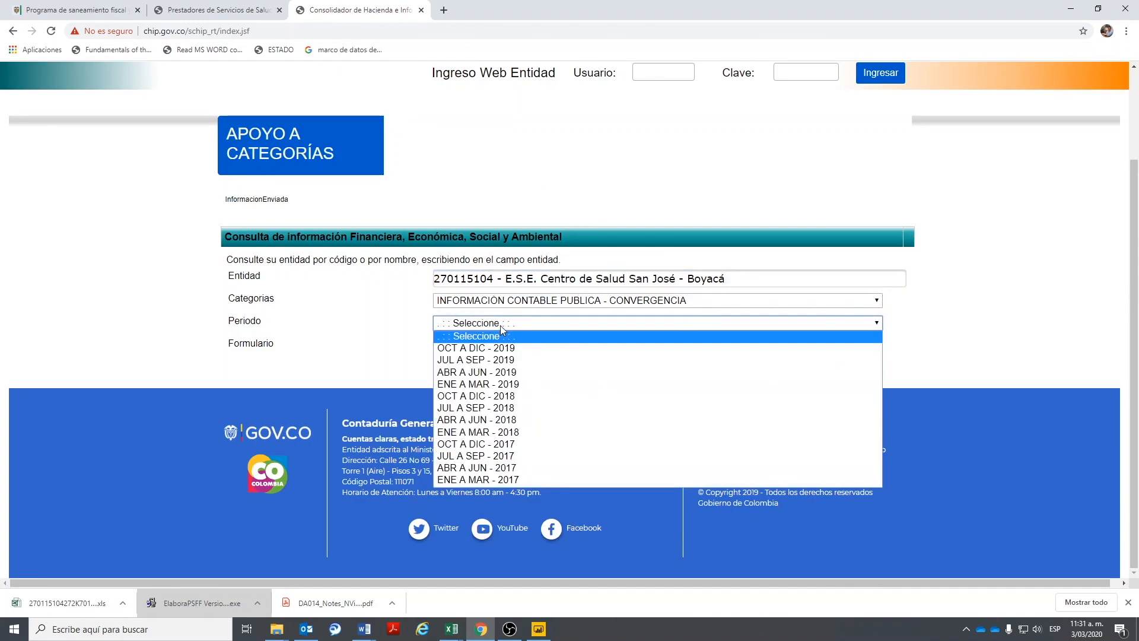
{"action": "left_click", "coordinate": [482, 397]}
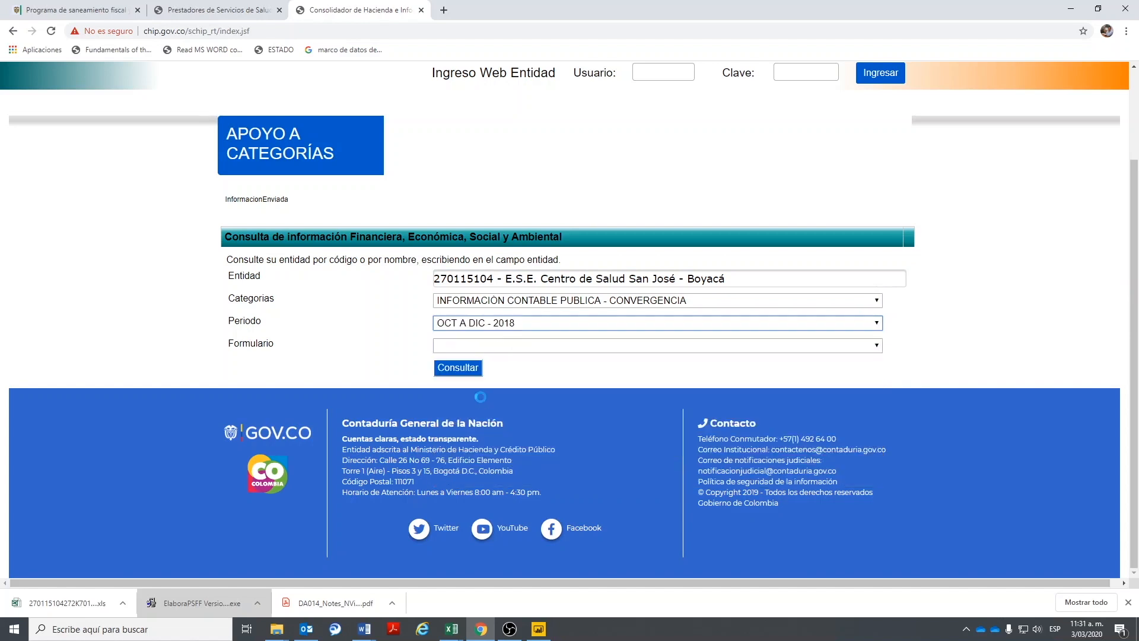
{"action": "left_click", "coordinate": [481, 346]}
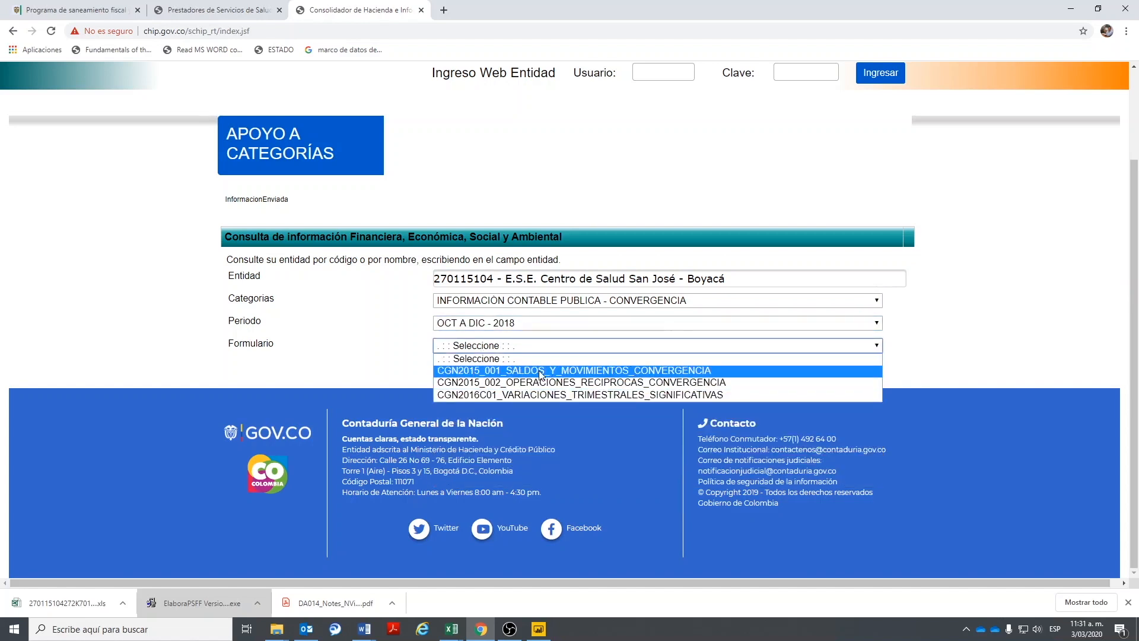
{"action": "left_click", "coordinate": [541, 371]}
{"action": "left_click", "coordinate": [467, 371]}
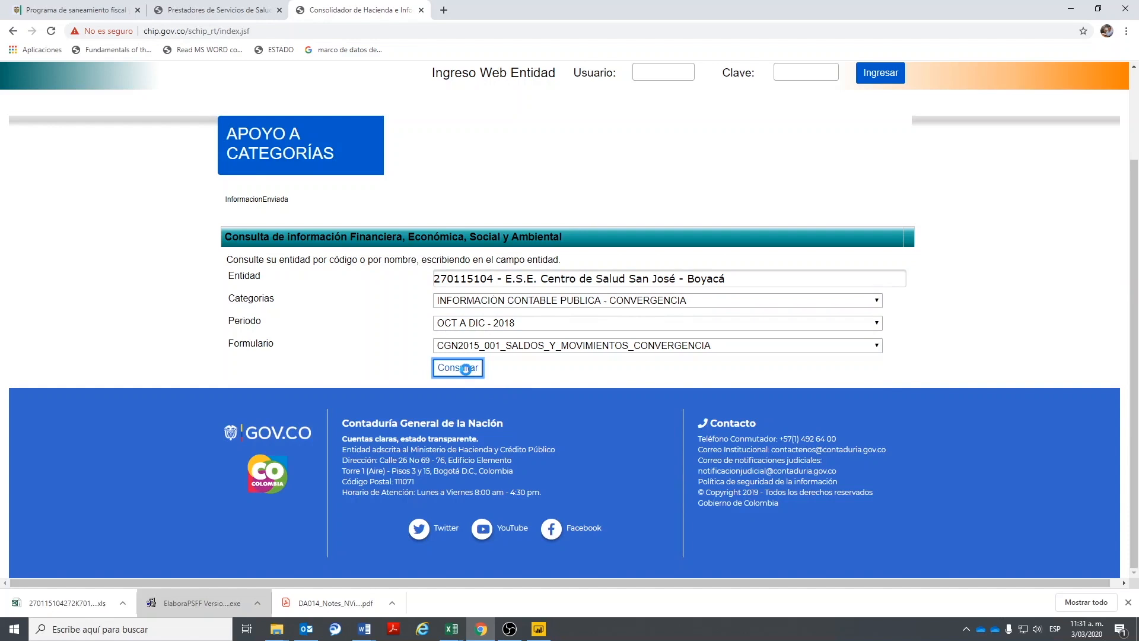
{"action": "left_click", "coordinate": [252, 365]}
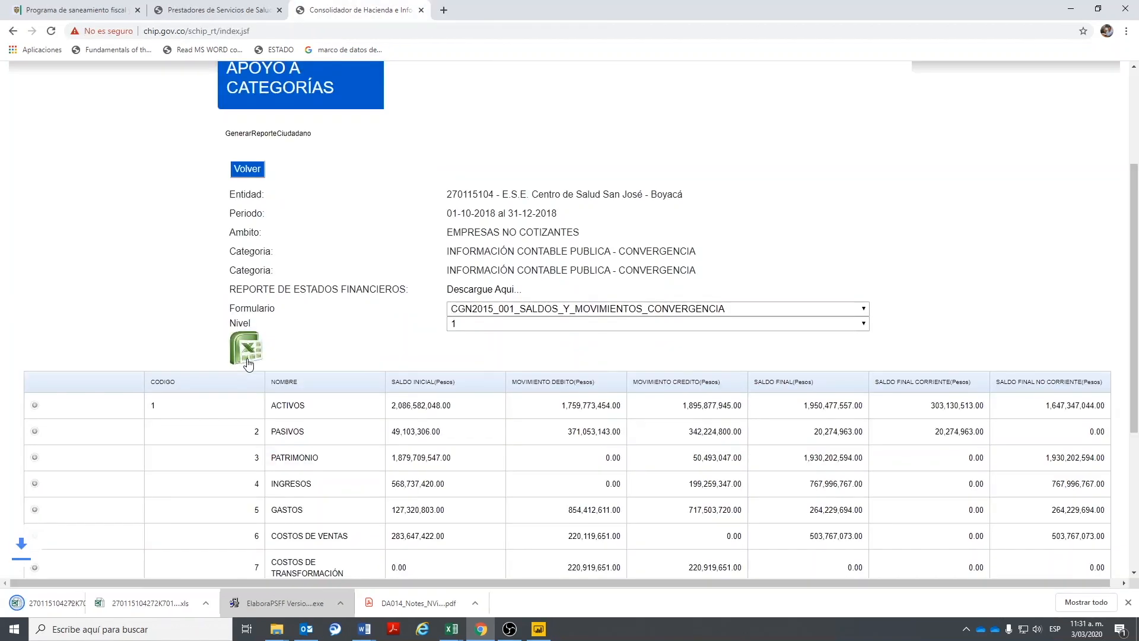
{"action": "left_click", "coordinate": [247, 168]}
- Query entity 270115104's Convergencia report for OCT A DIC - 2017, form CGN2015_001, and download it as Excel
{"action": "left_click", "coordinate": [455, 277]}
{"action": "type", "text": "270115104"}
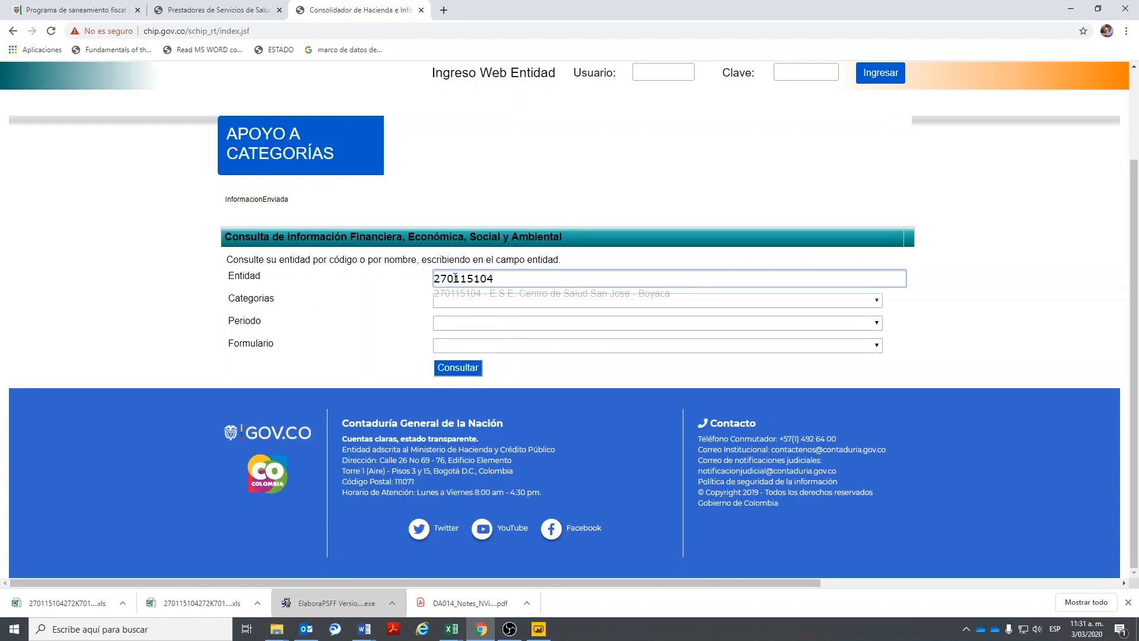
{"action": "left_click", "coordinate": [469, 293]}
{"action": "left_click", "coordinate": [478, 303]}
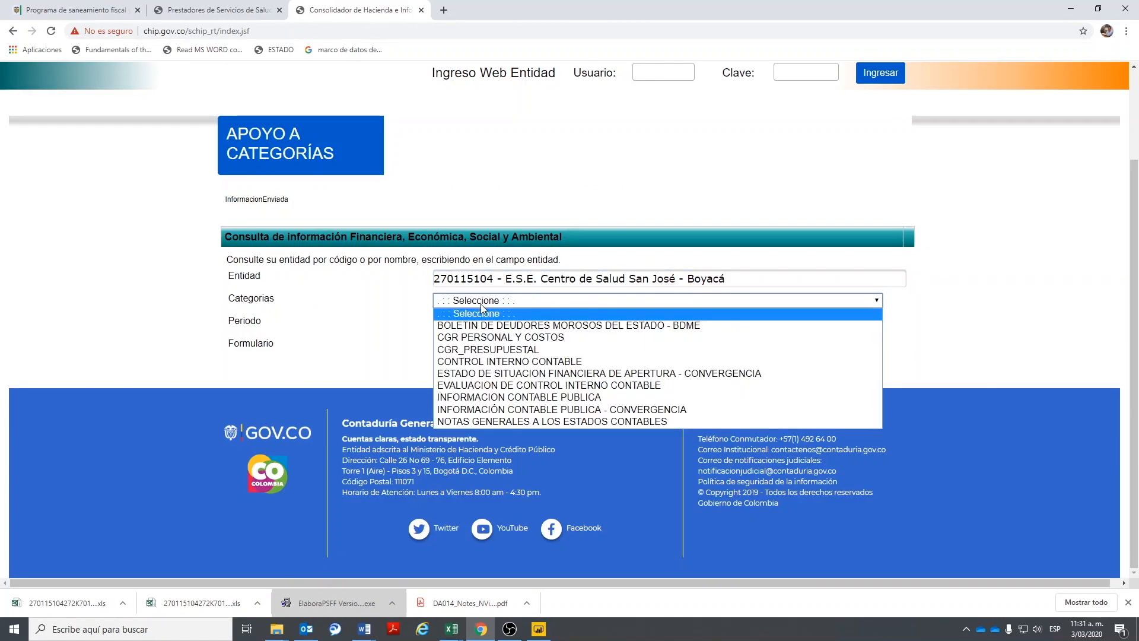
{"action": "left_click", "coordinate": [481, 409]}
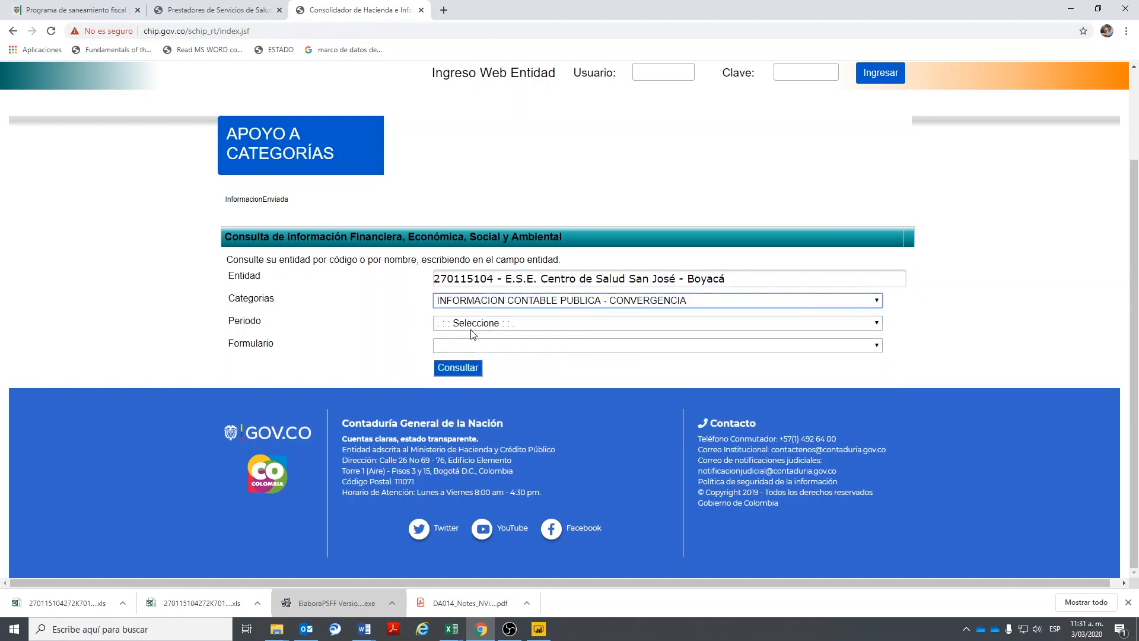
{"action": "left_click", "coordinate": [479, 324]}
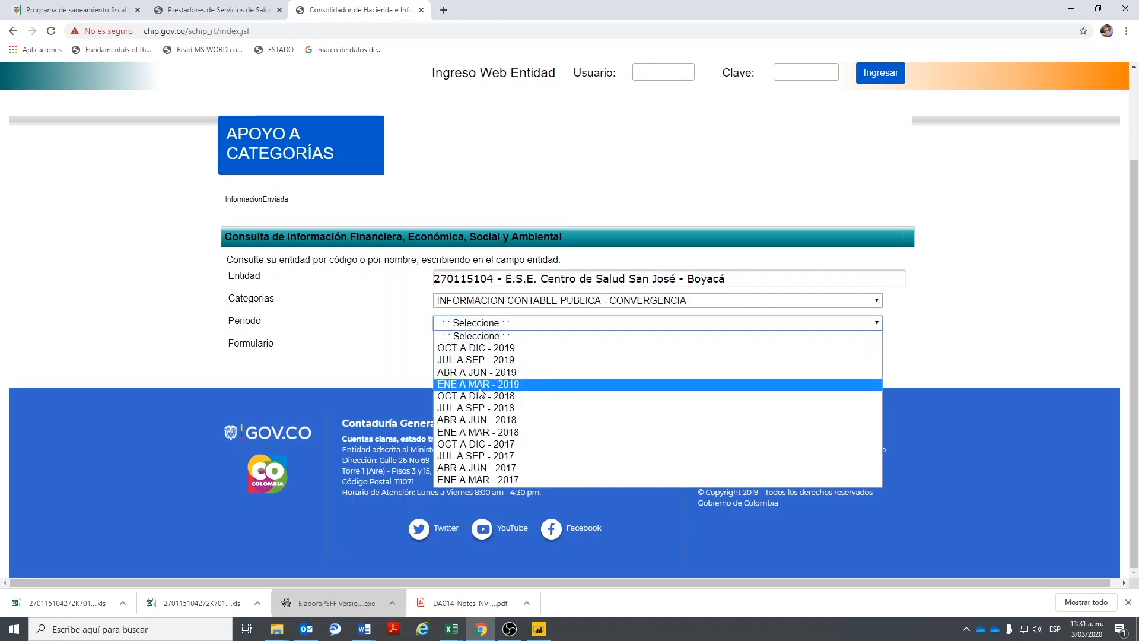
{"action": "left_click", "coordinate": [490, 444]}
{"action": "left_click", "coordinate": [492, 346]}
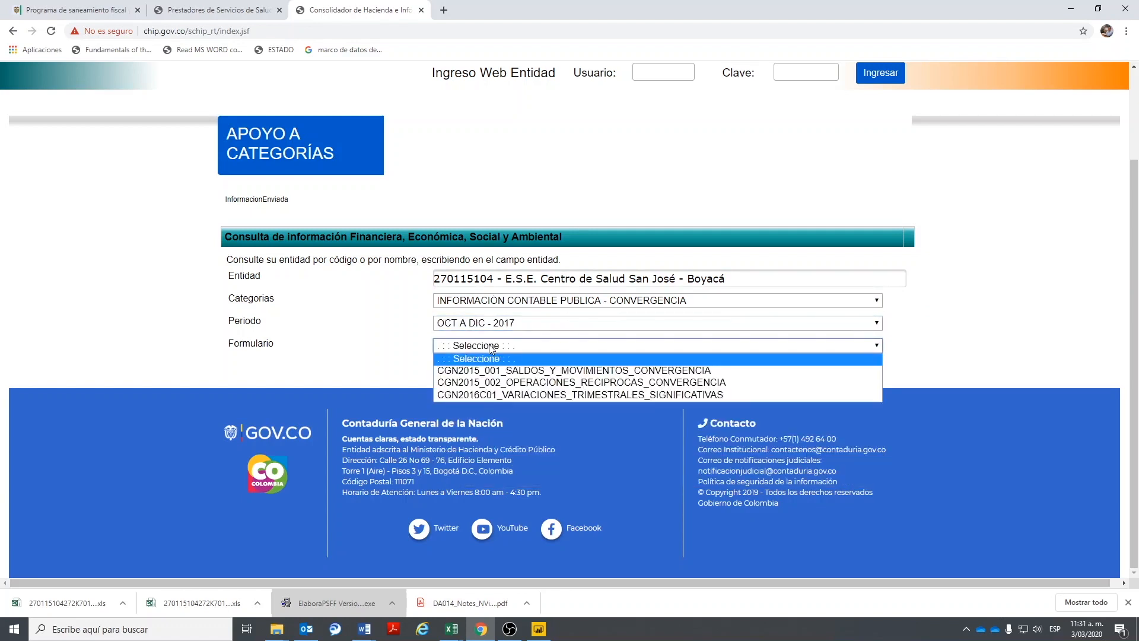
{"action": "left_click", "coordinate": [491, 370]}
{"action": "left_click", "coordinate": [455, 368]}
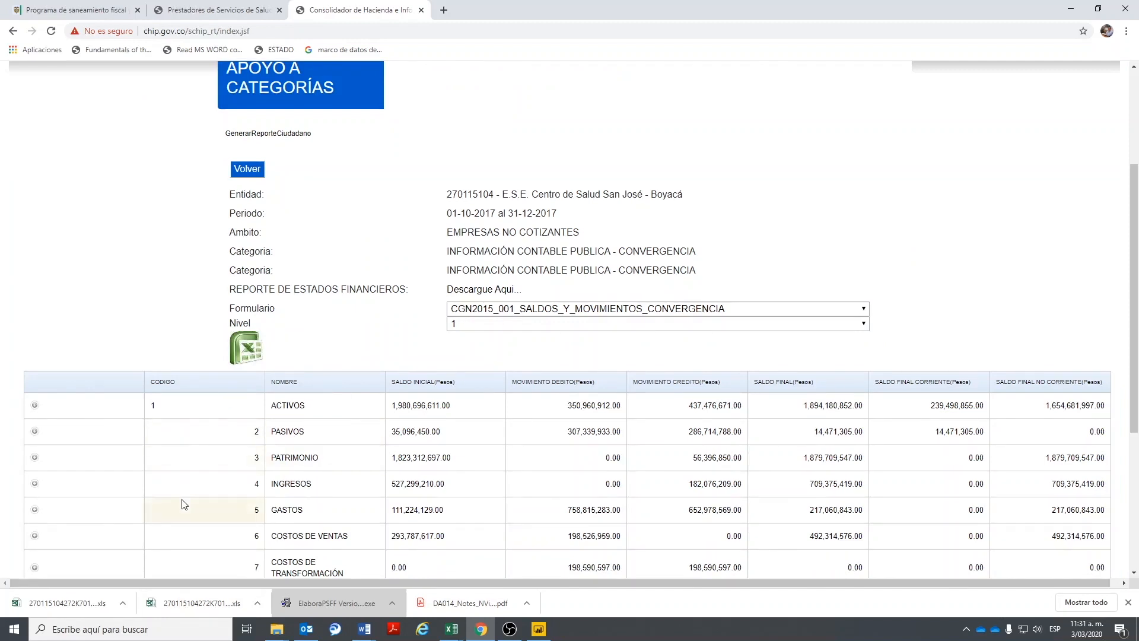
{"action": "left_click", "coordinate": [246, 349]}
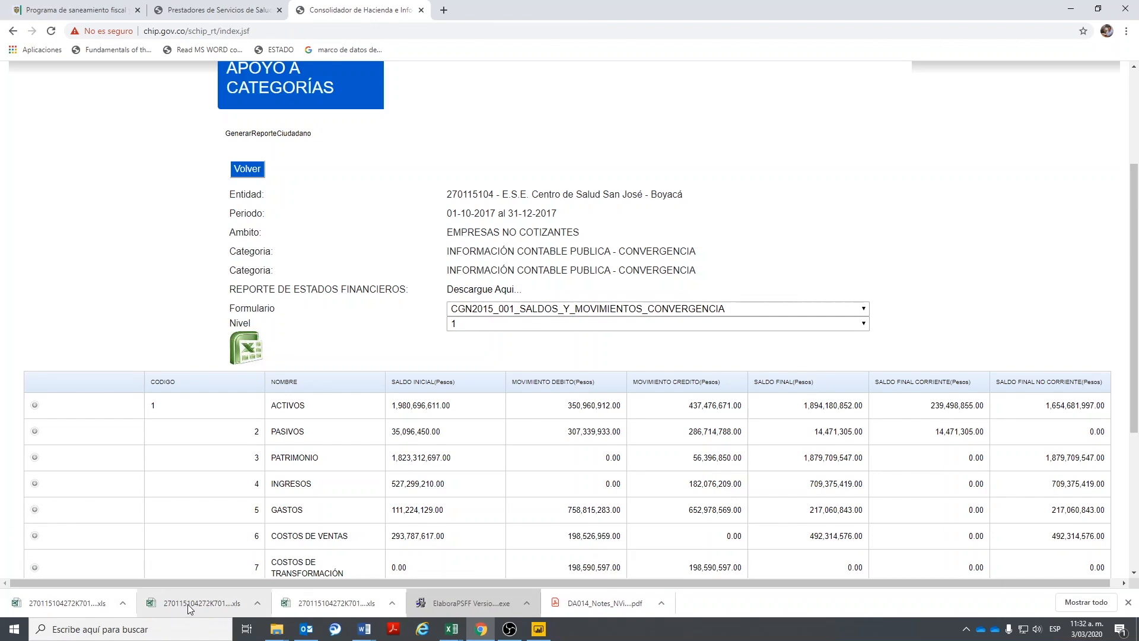
- Show the downloaded spreadsheets in their folder and copy all three .xls files
{"action": "left_click", "coordinate": [392, 603]}
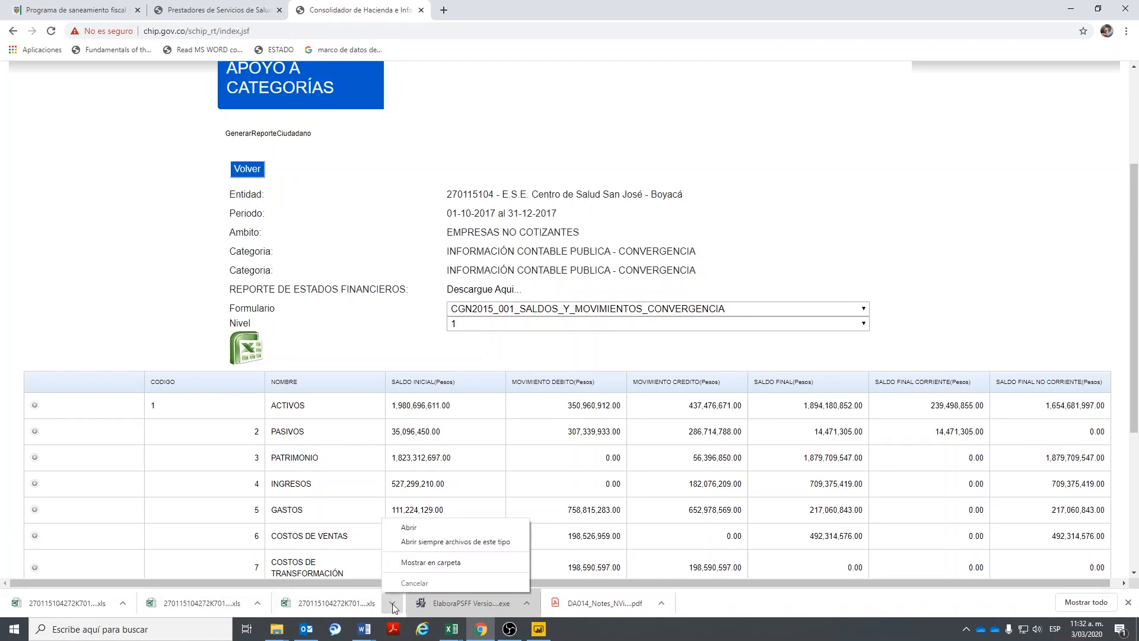
{"action": "left_click", "coordinate": [416, 563]}
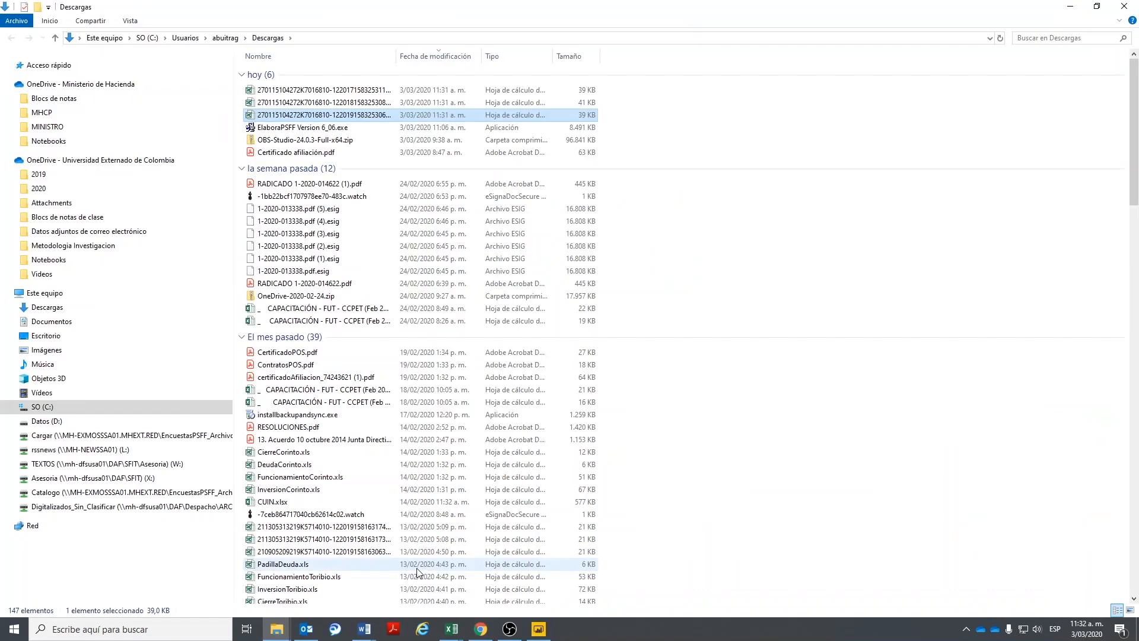
{"action": "left_click", "coordinate": [329, 91], "text": "shift"}
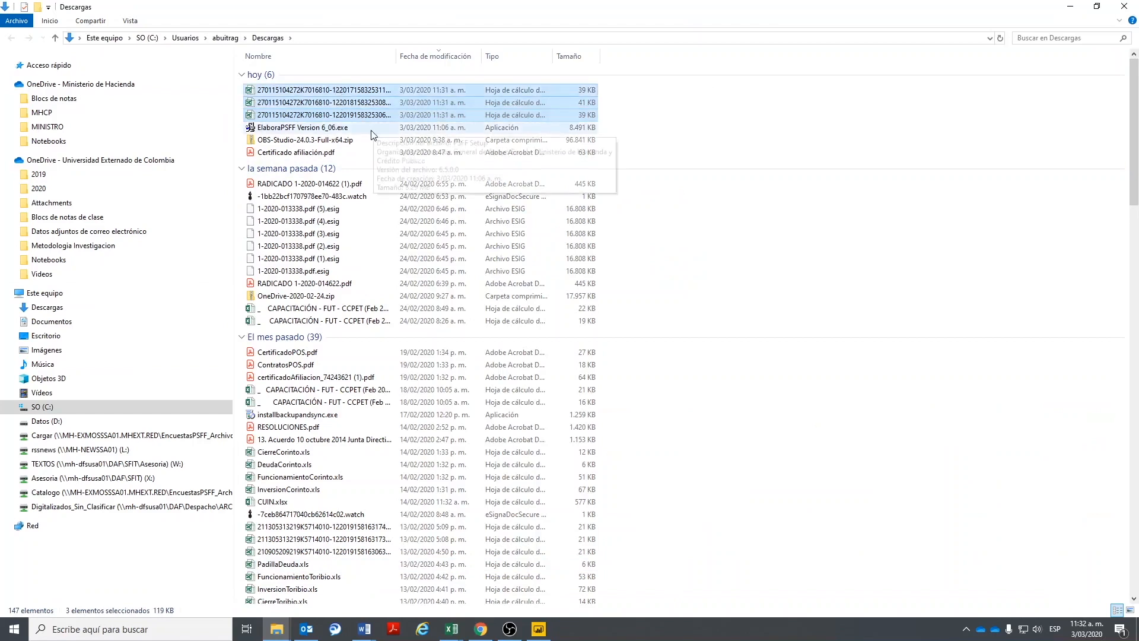
{"action": "right_click", "coordinate": [334, 99]}
{"action": "left_click", "coordinate": [365, 278]}
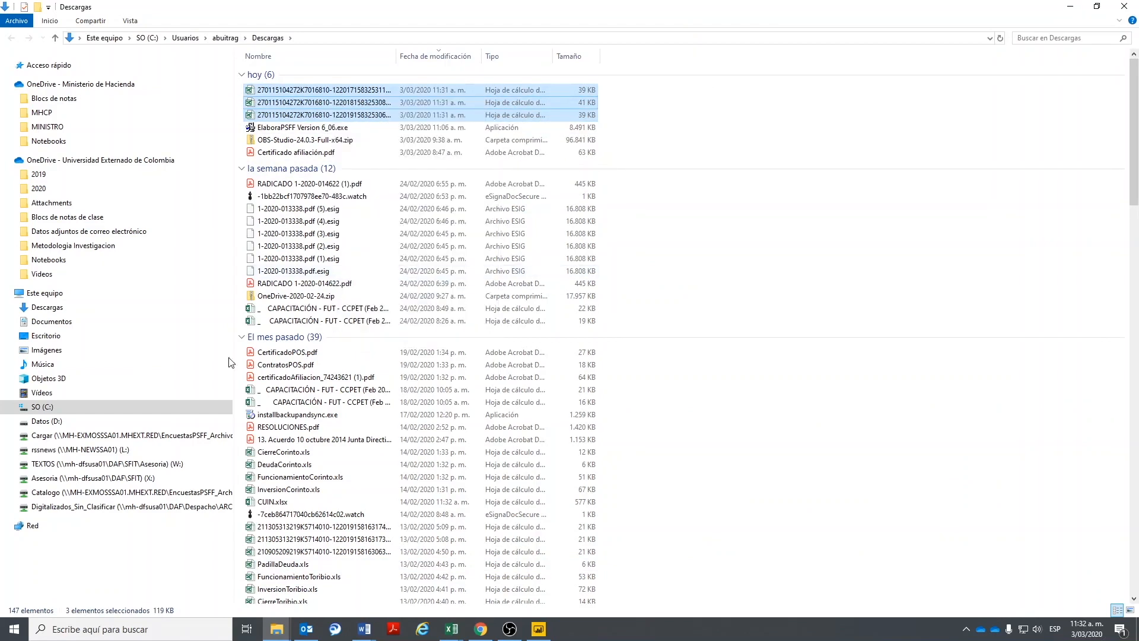
- Create a CONTABLE folder on drive D and paste the three reports into it
{"action": "left_click", "coordinate": [40, 421]}
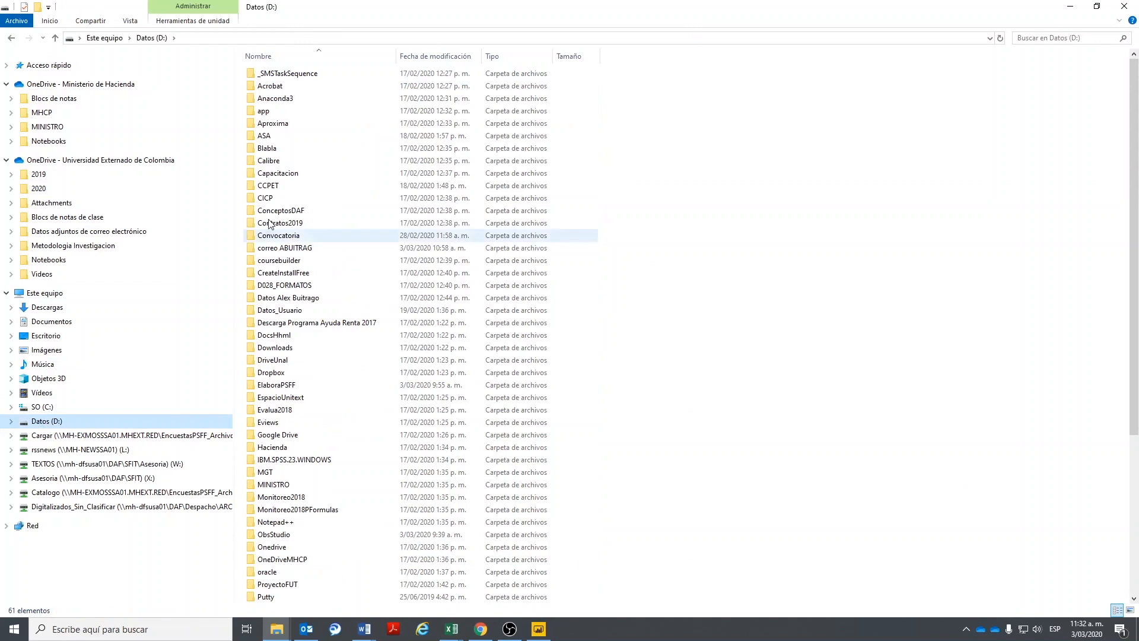
{"action": "right_click", "coordinate": [665, 199]}
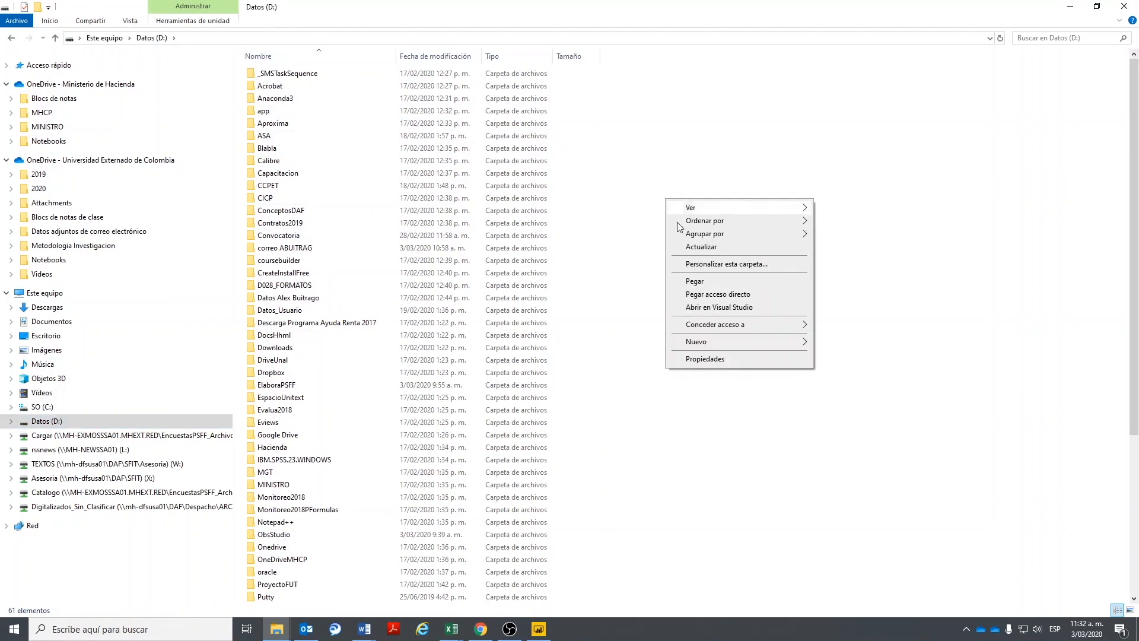
{"action": "mouse_move", "coordinate": [772, 342]}
{"action": "left_click", "coordinate": [844, 343]}
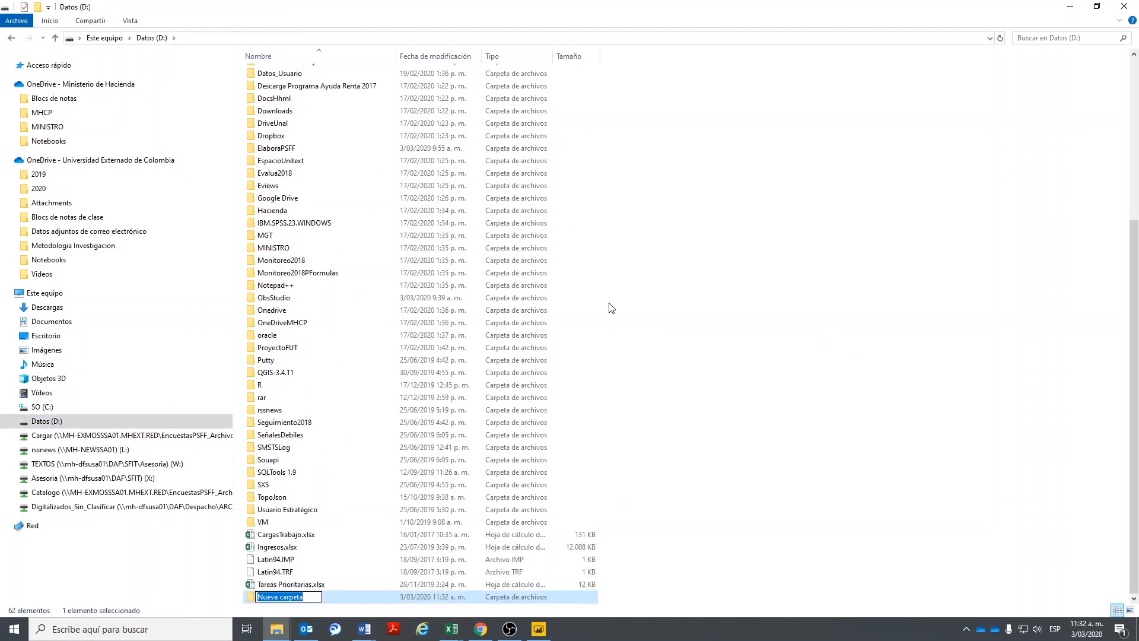
{"action": "type", "text": "vc"}
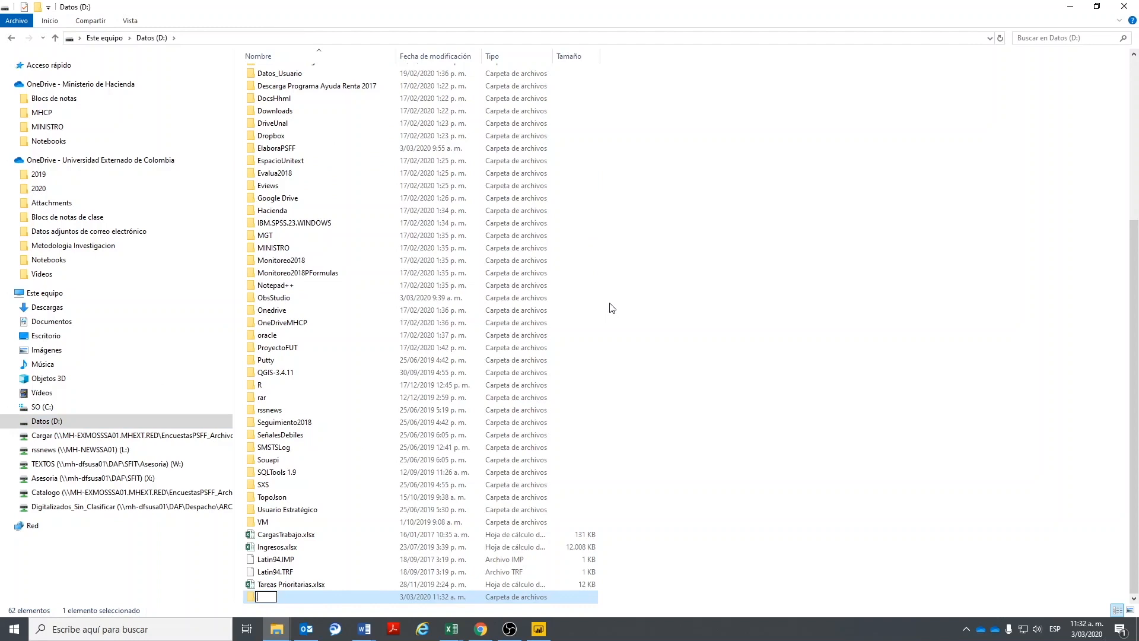
{"action": "type", "text": "CONTABLE"}
{"action": "key", "text": "Return"}
{"action": "key", "text": "Return"}
{"action": "right_click", "coordinate": [365, 113]}
{"action": "left_click", "coordinate": [380, 196]}
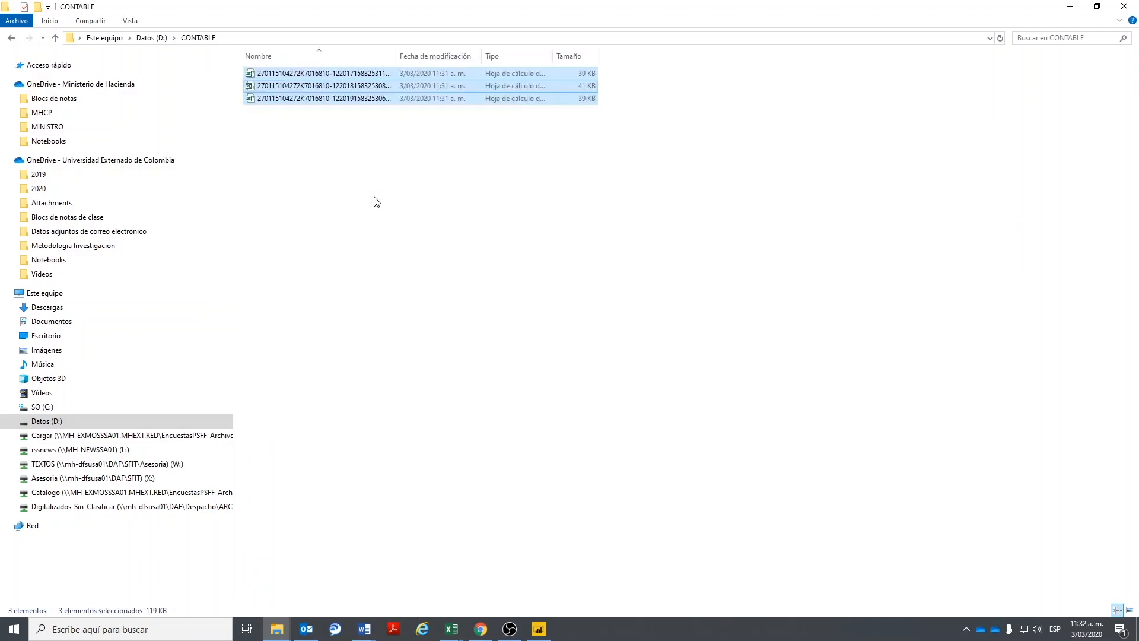
{"action": "left_click", "coordinate": [413, 197]}
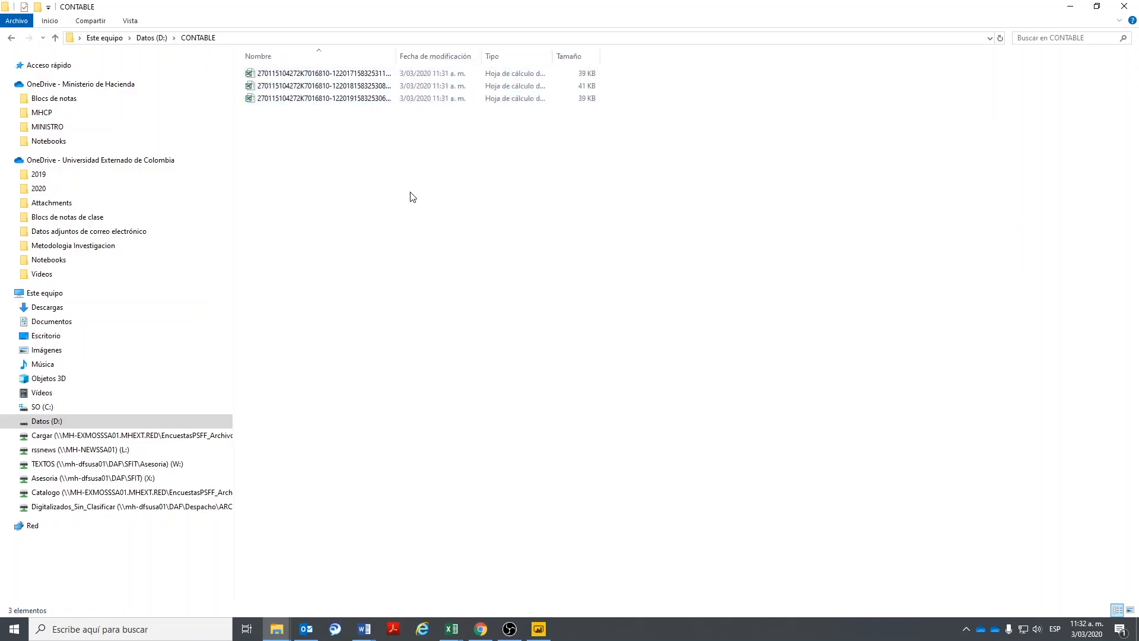
{"action": "double_click", "coordinate": [396, 56]}
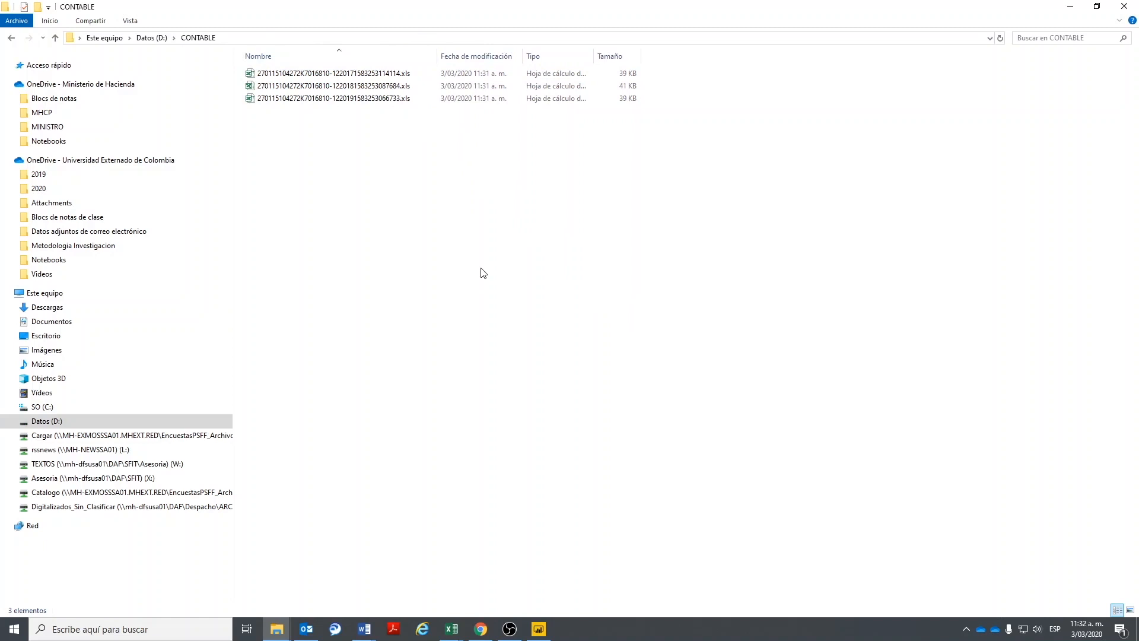
{"action": "left_click", "coordinate": [450, 630]}
{"action": "left_click", "coordinate": [459, 567]}
- Run Importar la Información Contable with D:\CONTABLE chosen as the source folder
{"action": "left_click", "coordinate": [120, 289]}
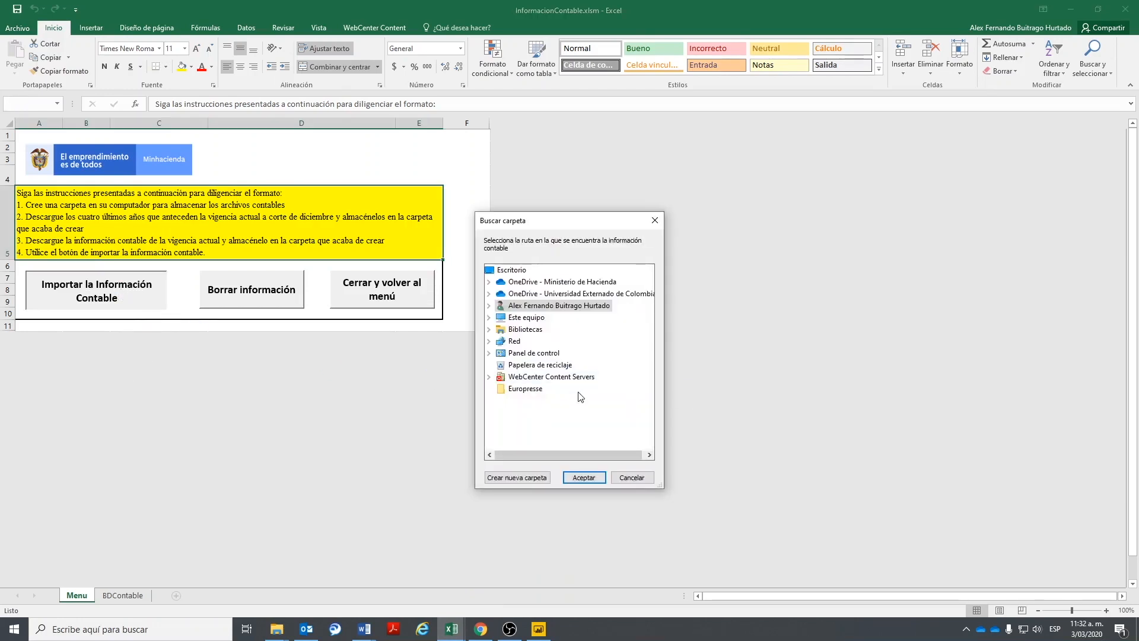
{"action": "left_click", "coordinate": [489, 318]}
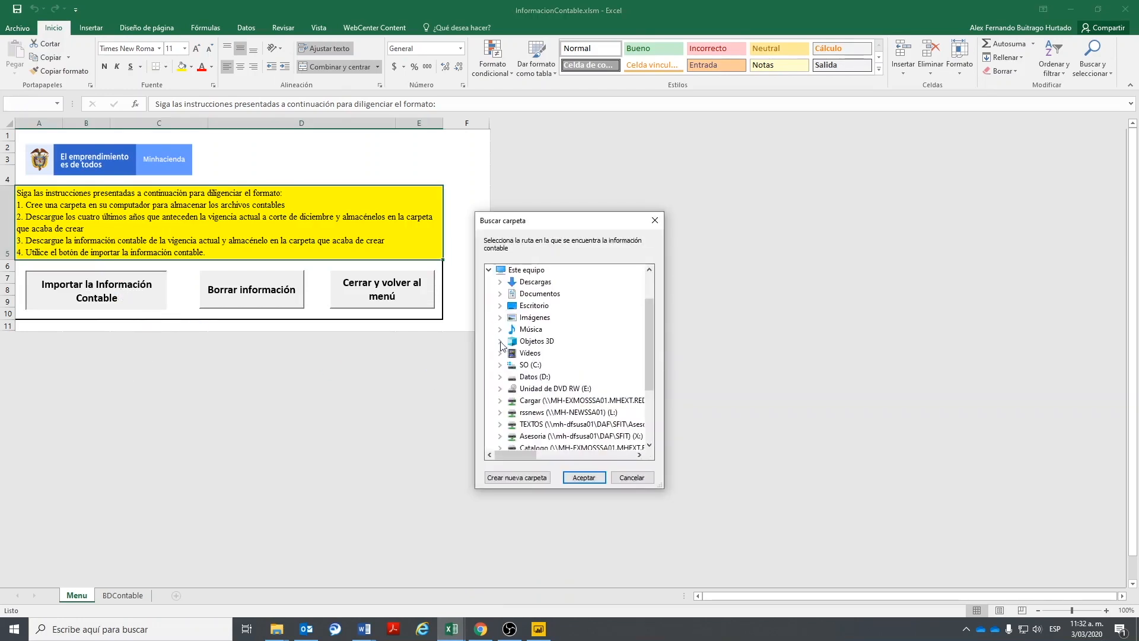
{"action": "double_click", "coordinate": [544, 379]}
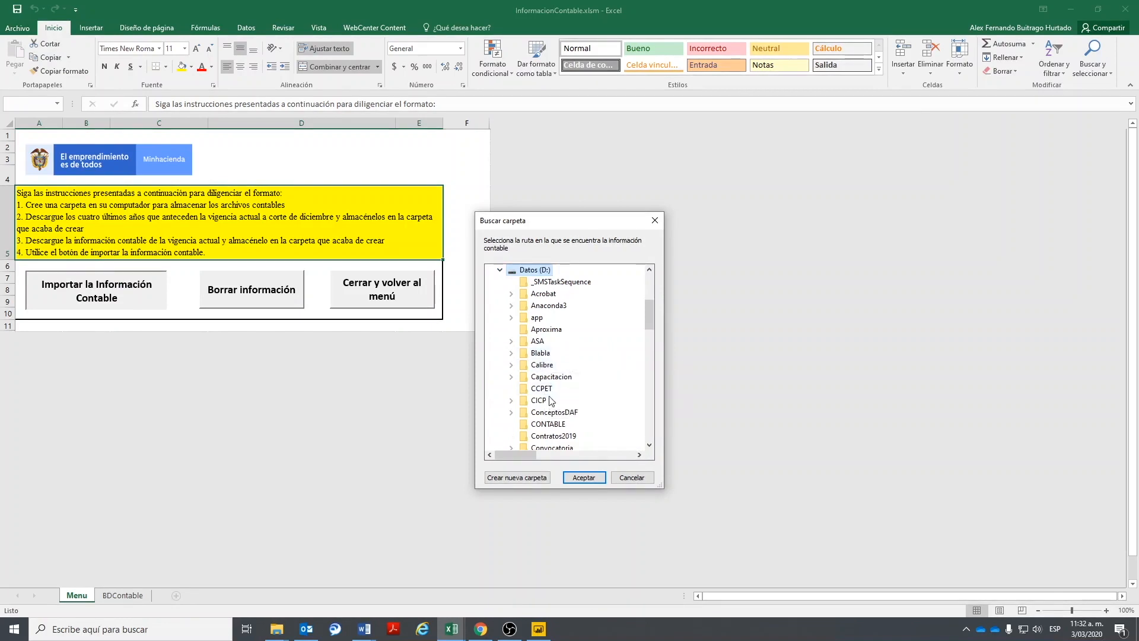
{"action": "left_click", "coordinate": [547, 423]}
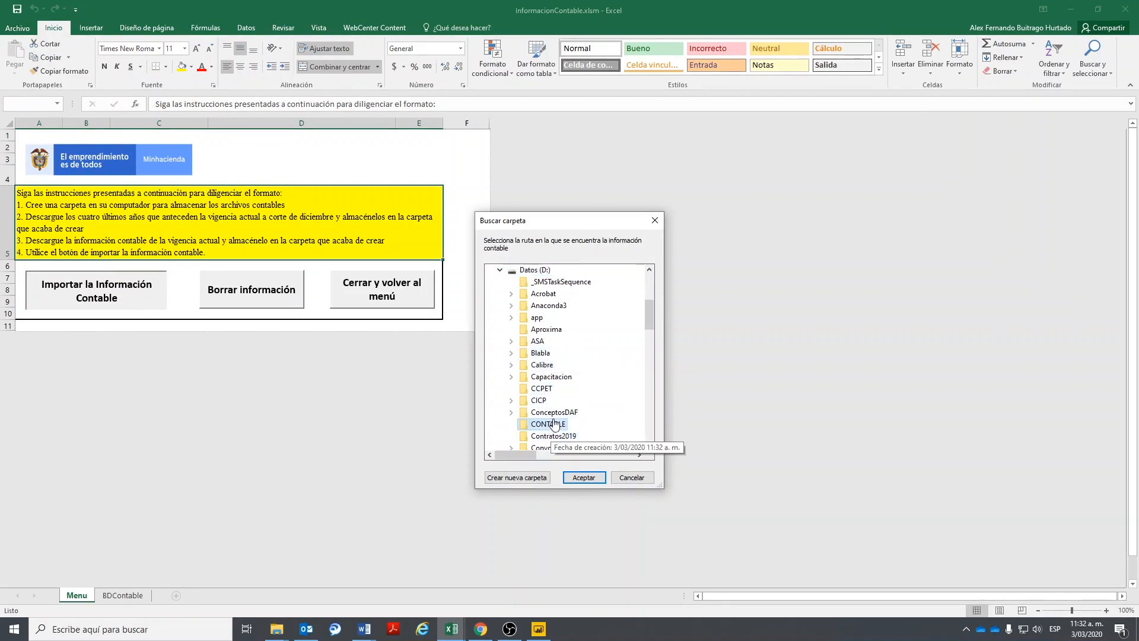
{"action": "left_click", "coordinate": [584, 478]}
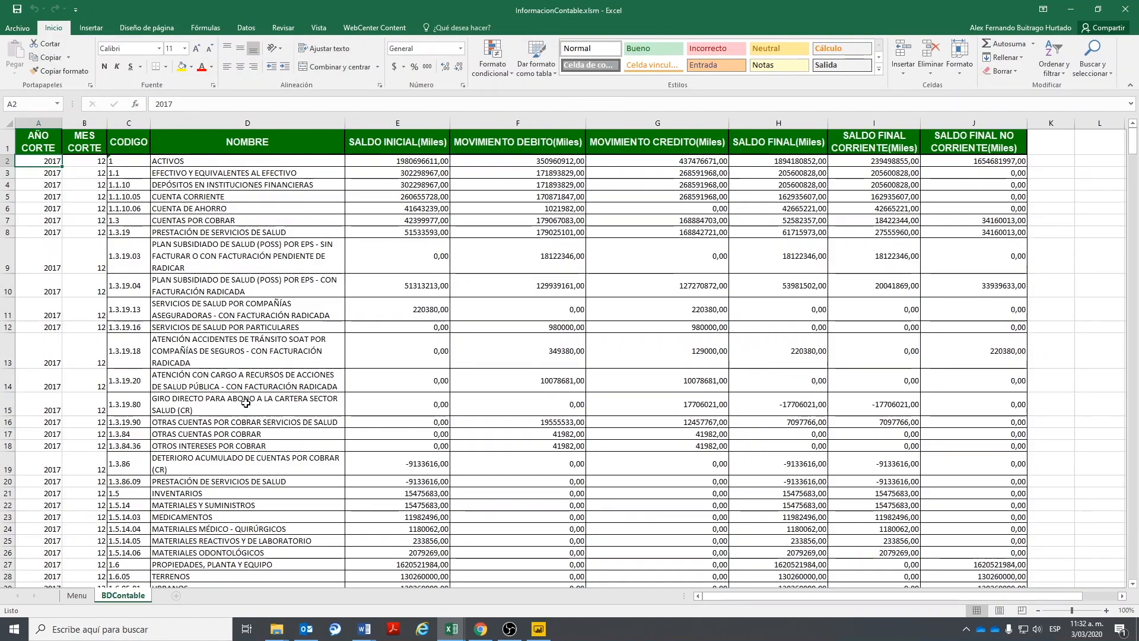
- Scroll through the imported BDContable balances, then close InformacionContable without saving
{"action": "scroll", "coordinate": [989, 265], "scroll_direction": "down", "scroll_amount": 8}
{"action": "left_click_drag", "start_coordinate": [1130, 215], "coordinate": [1132, 98]}
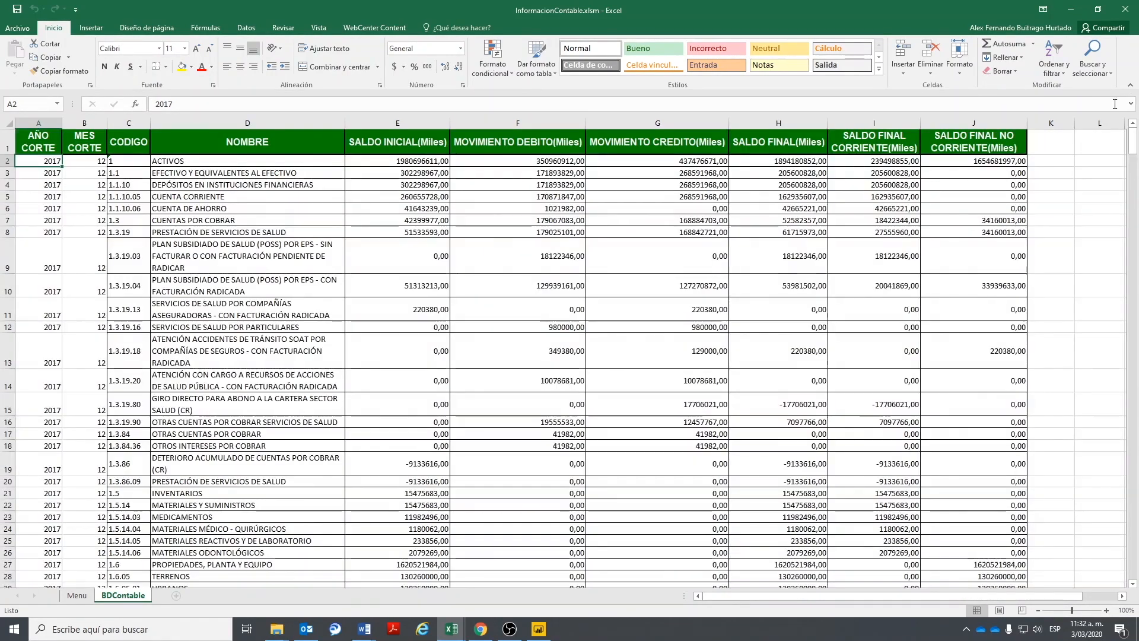
{"action": "left_click", "coordinate": [1125, 9]}
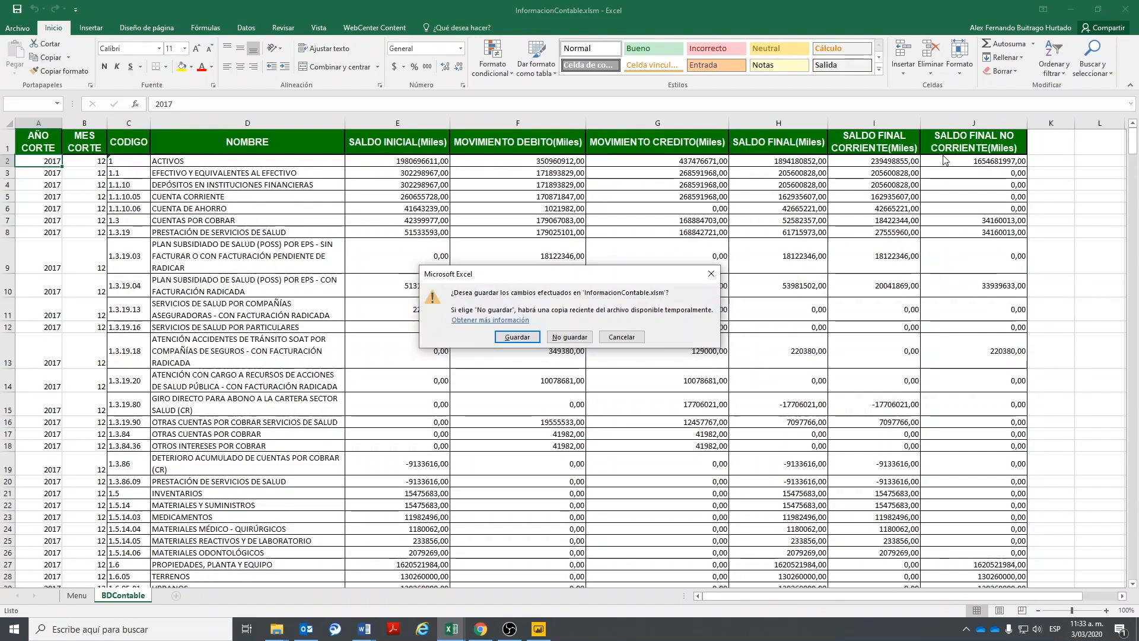
{"action": "left_click", "coordinate": [569, 337]}
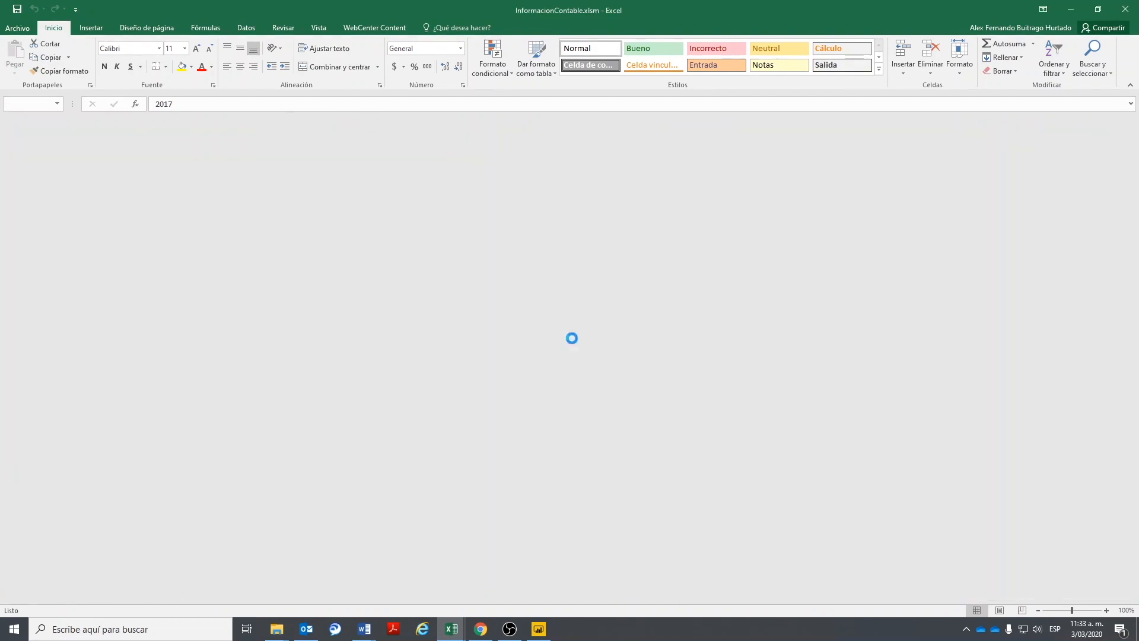
{"action": "scroll", "coordinate": [204, 470], "scroll_direction": "down", "scroll_amount": 6}
{"action": "scroll", "coordinate": [487, 291], "scroll_direction": "up", "scroll_amount": 3}
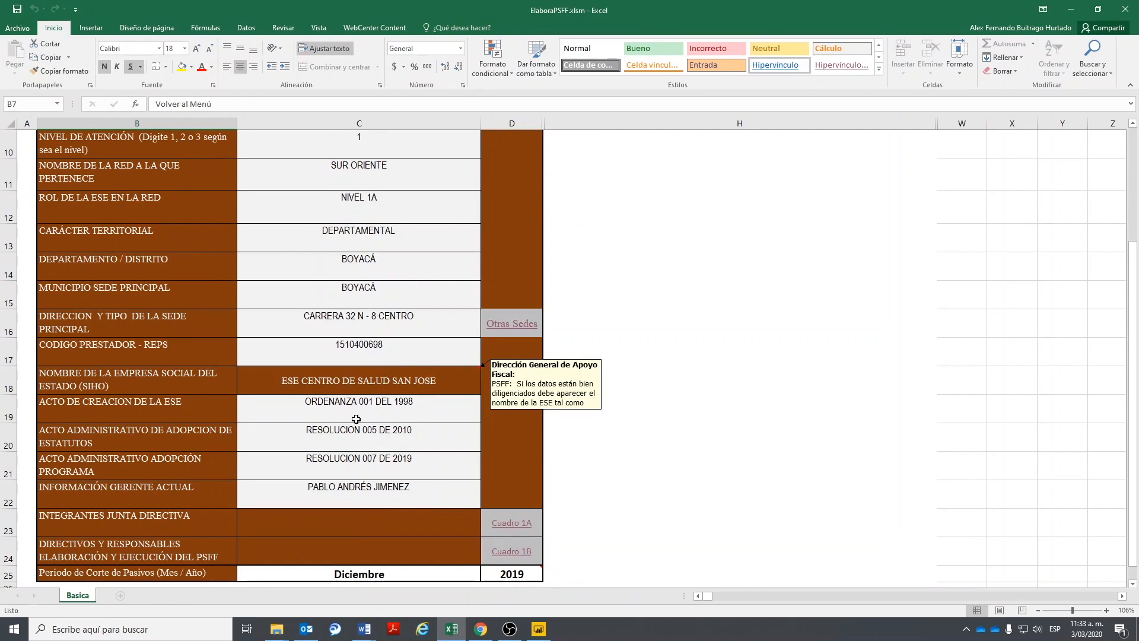
{"action": "scroll", "coordinate": [401, 383], "scroll_direction": "up", "scroll_amount": 4}
- Return to the ElaboraPSFF menu and open the Información Contable tool
{"action": "left_click", "coordinate": [140, 296]}
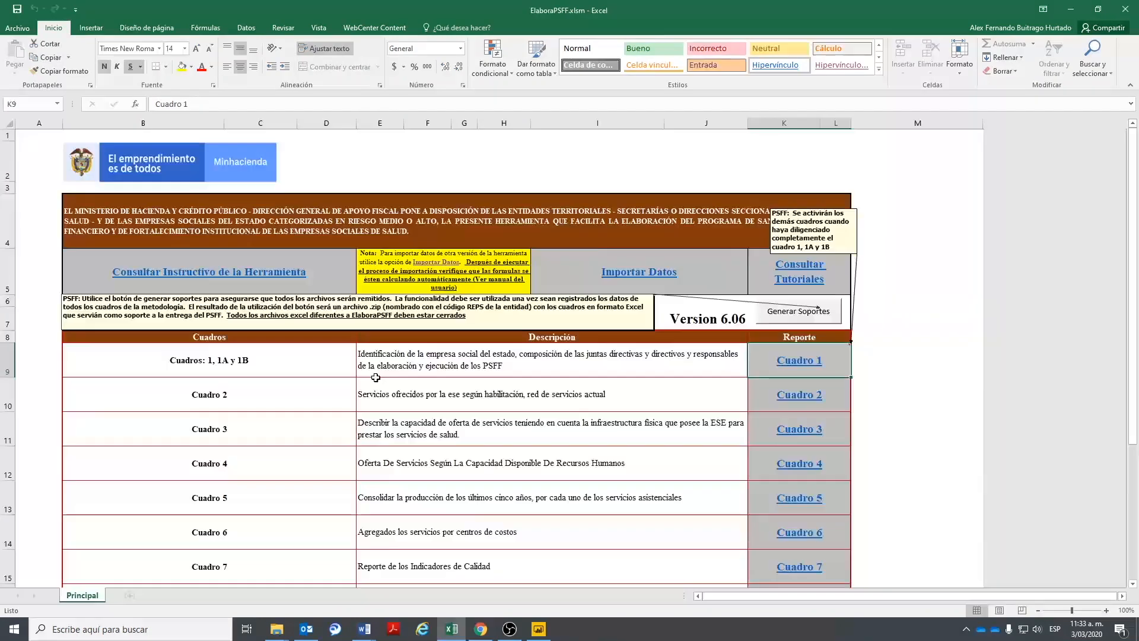
{"action": "scroll", "coordinate": [572, 475], "scroll_direction": "down", "scroll_amount": 3}
{"action": "left_click", "coordinate": [799, 455]}
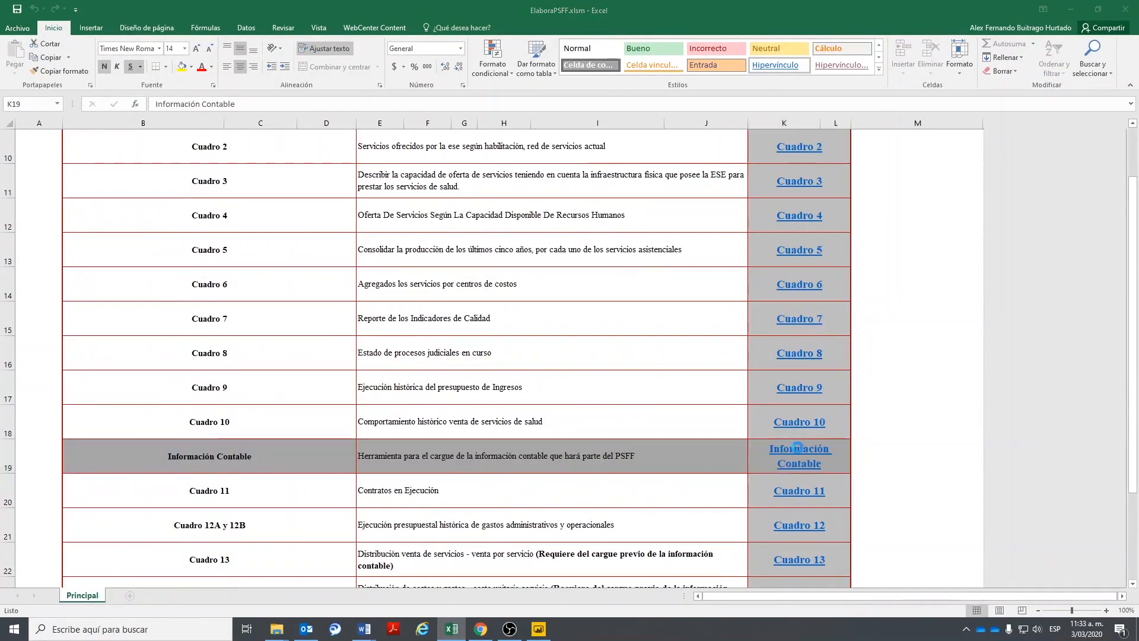
{"action": "left_click", "coordinate": [115, 599]}
{"action": "left_click", "coordinate": [77, 595]}
- Re-import the accounting reports from the D:\CONTABLE folder
{"action": "left_click", "coordinate": [113, 300]}
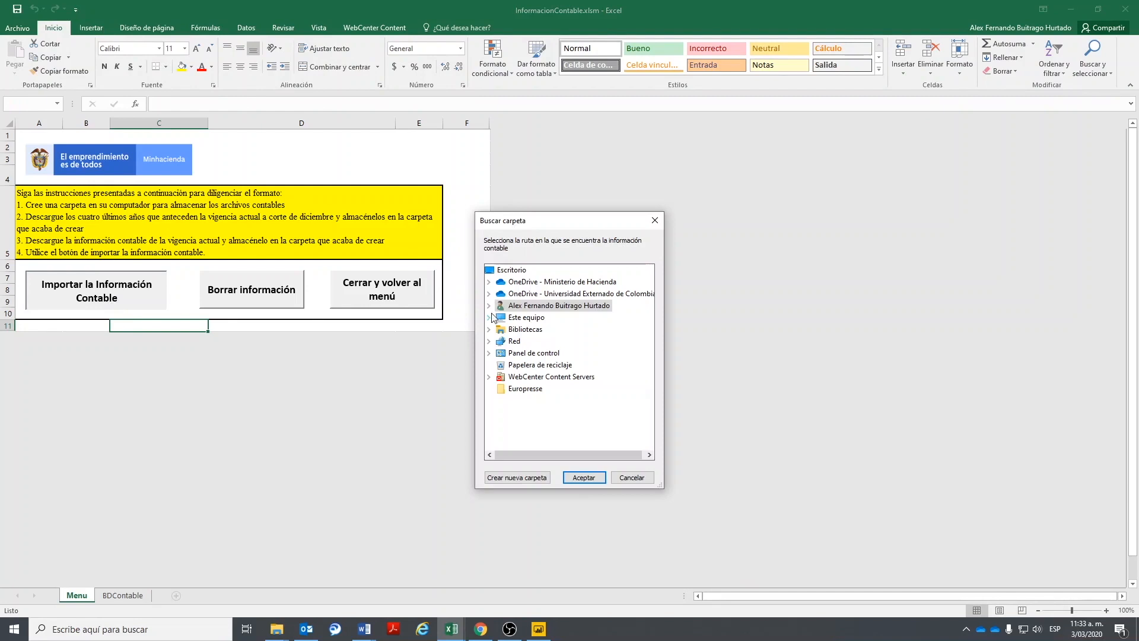
{"action": "left_click", "coordinate": [489, 318]}
{"action": "double_click", "coordinate": [546, 391]}
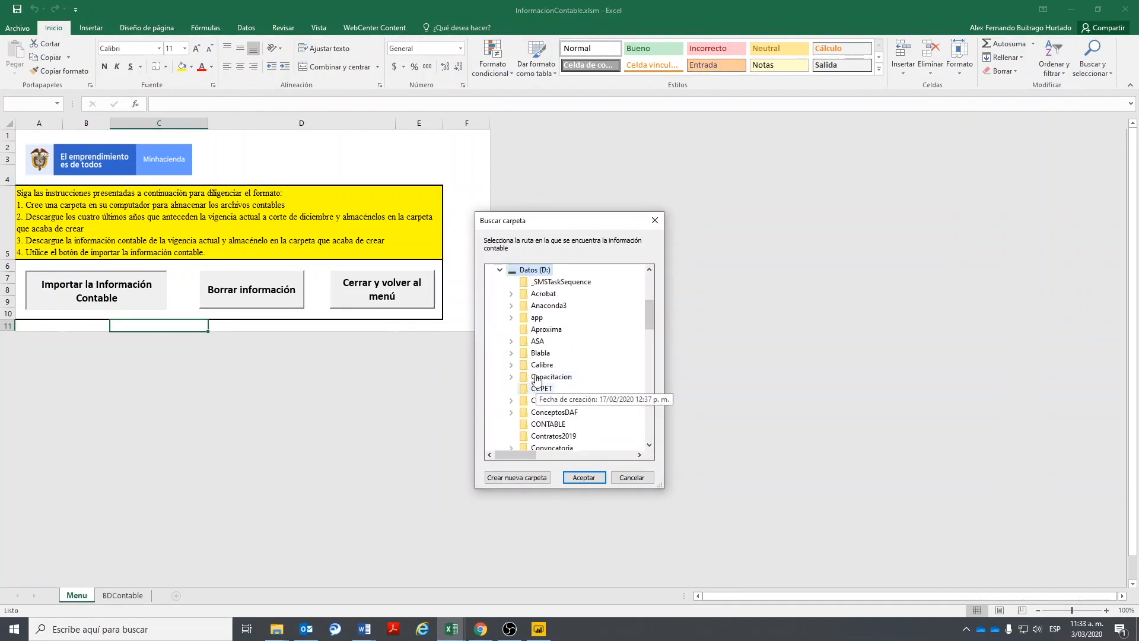
{"action": "left_click", "coordinate": [548, 424]}
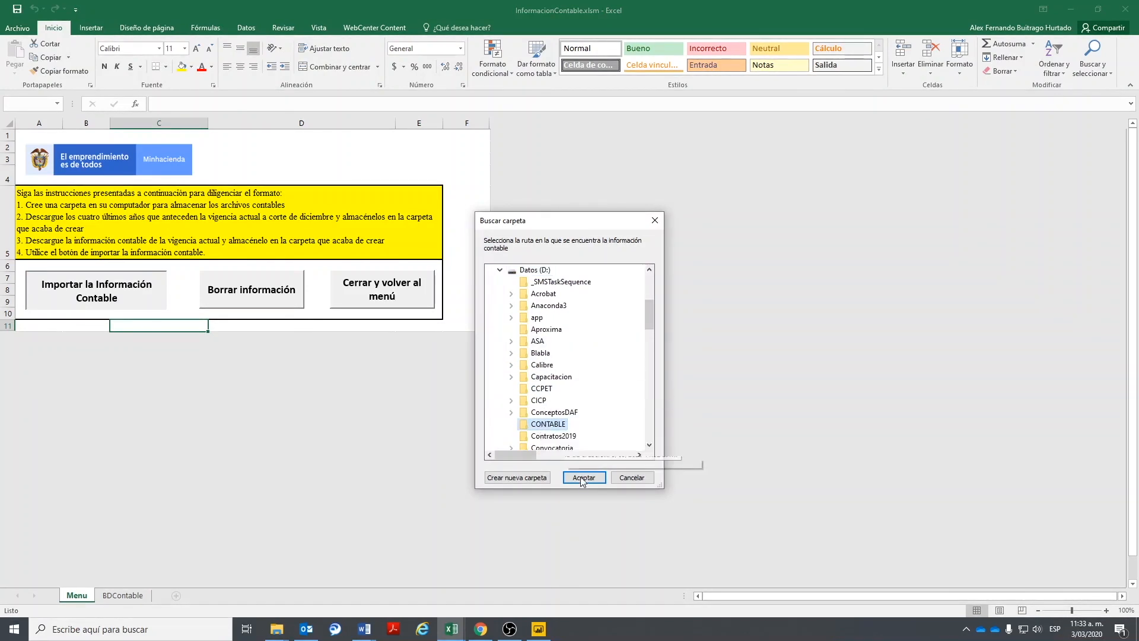
{"action": "left_click", "coordinate": [583, 477]}
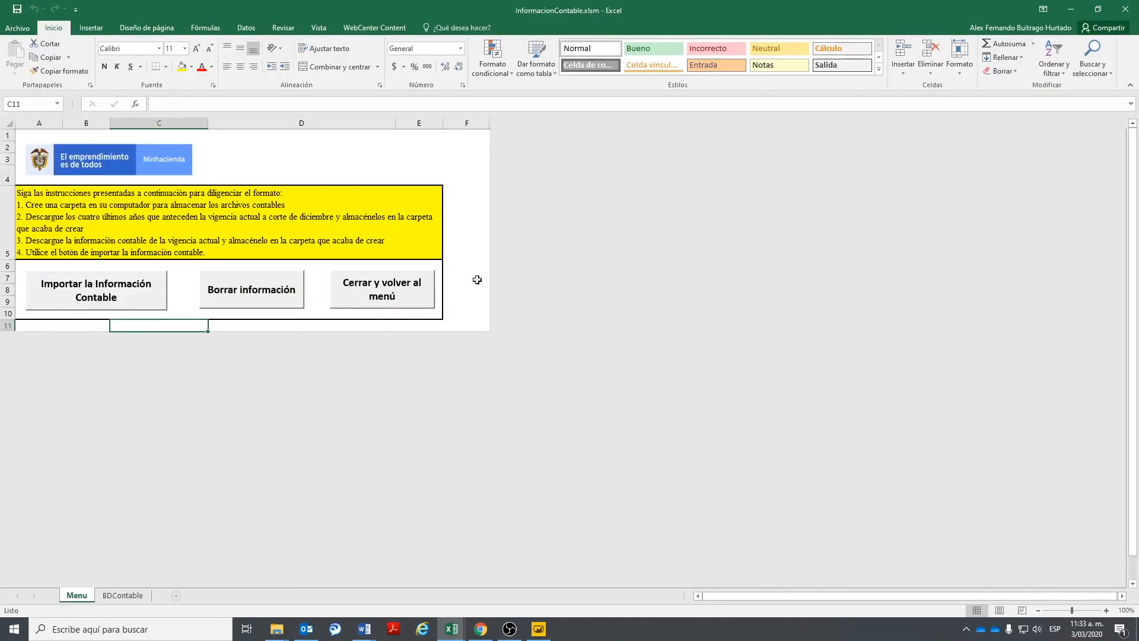
- Reopen Información Contable and check the 2017 balances on the BDContable sheet
{"action": "left_click", "coordinate": [375, 299]}
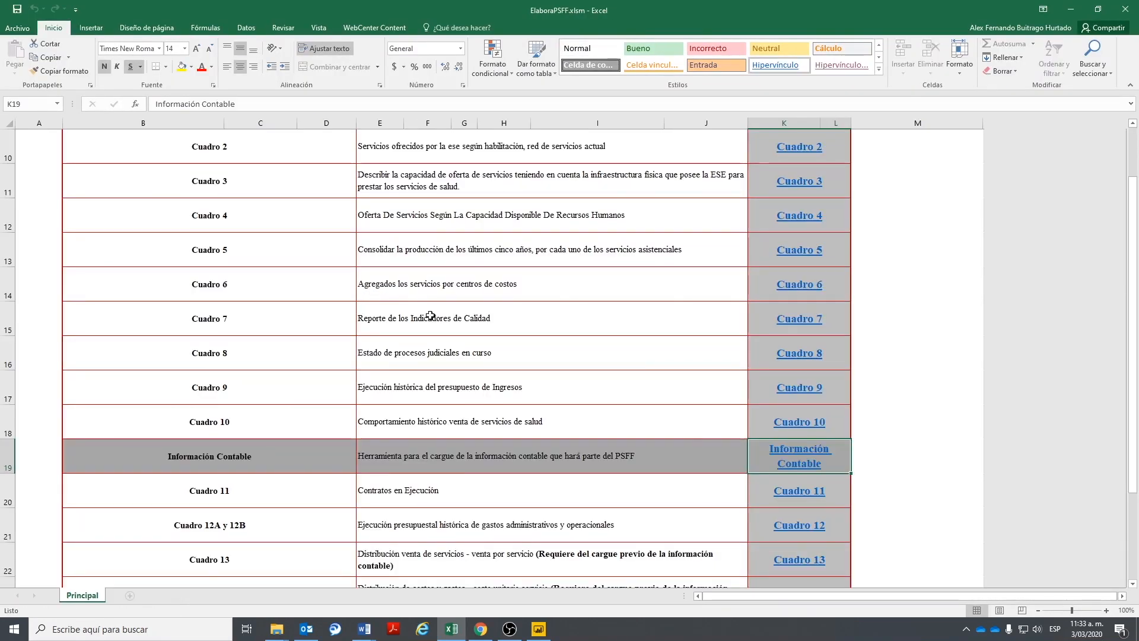
{"action": "left_click", "coordinate": [788, 453]}
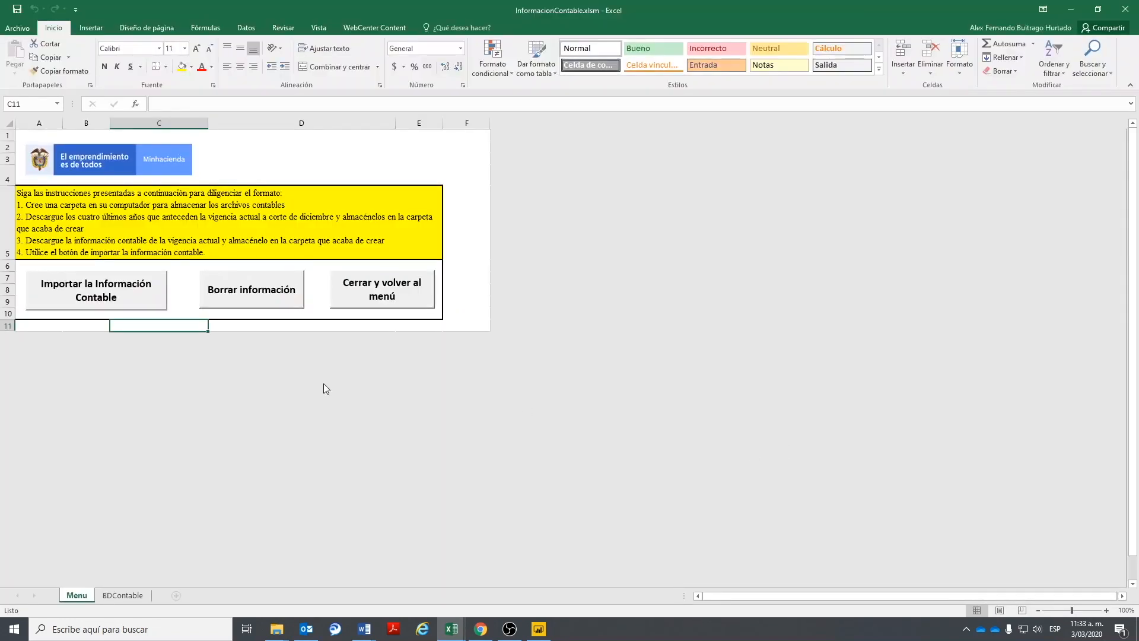
{"action": "left_click", "coordinate": [119, 594]}
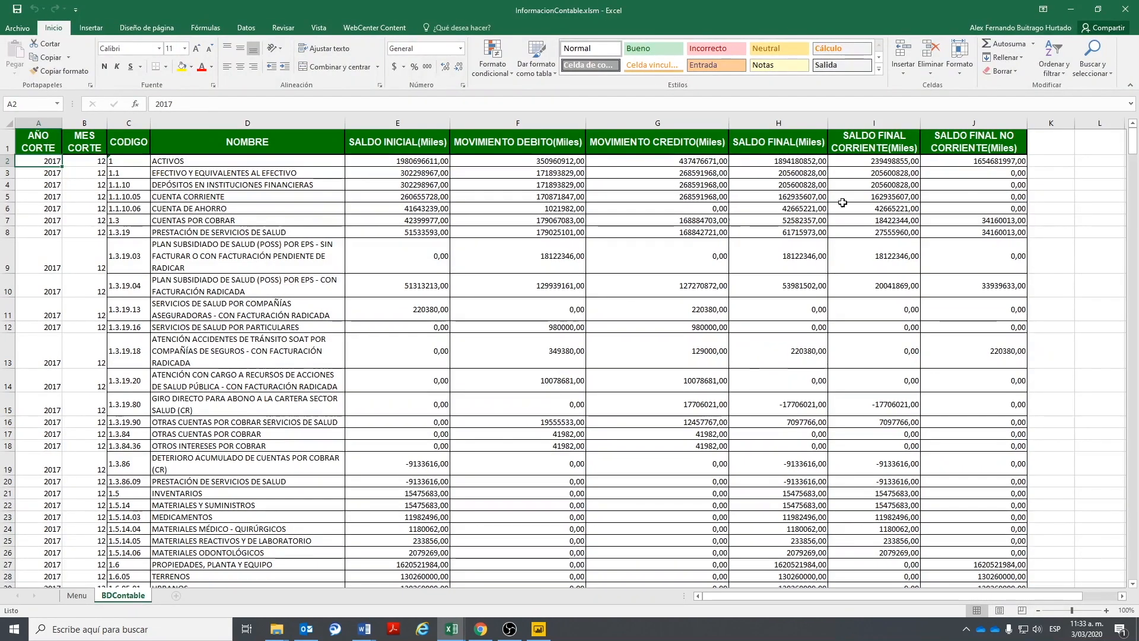
{"action": "left_click", "coordinate": [89, 593]}
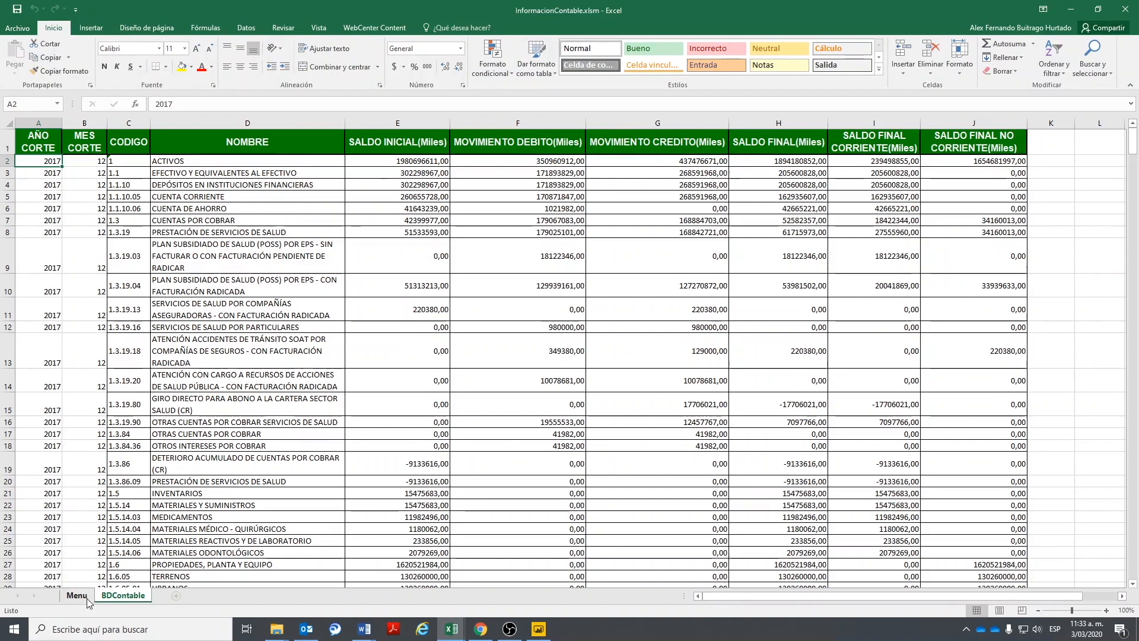
- Open Cuadro16_23.xlsm from the 'Cuadro 16 al 23' link, enable content, and show Cuadro16
{"action": "left_click", "coordinate": [391, 310]}
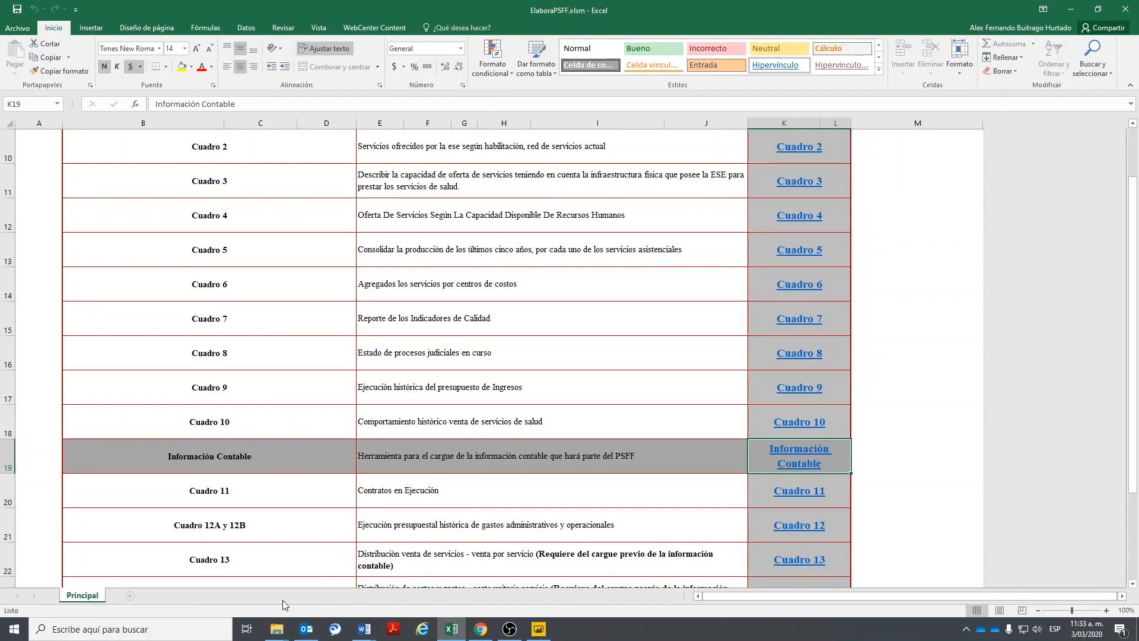
{"action": "scroll", "coordinate": [310, 468], "scroll_direction": "down", "scroll_amount": 3}
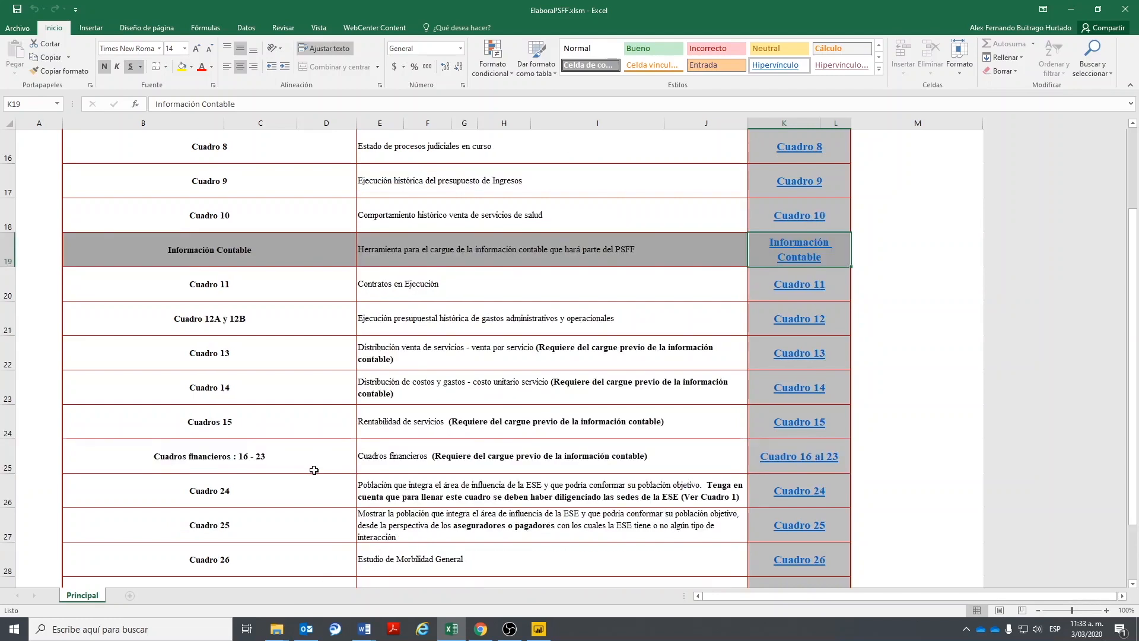
{"action": "left_click", "coordinate": [205, 364]}
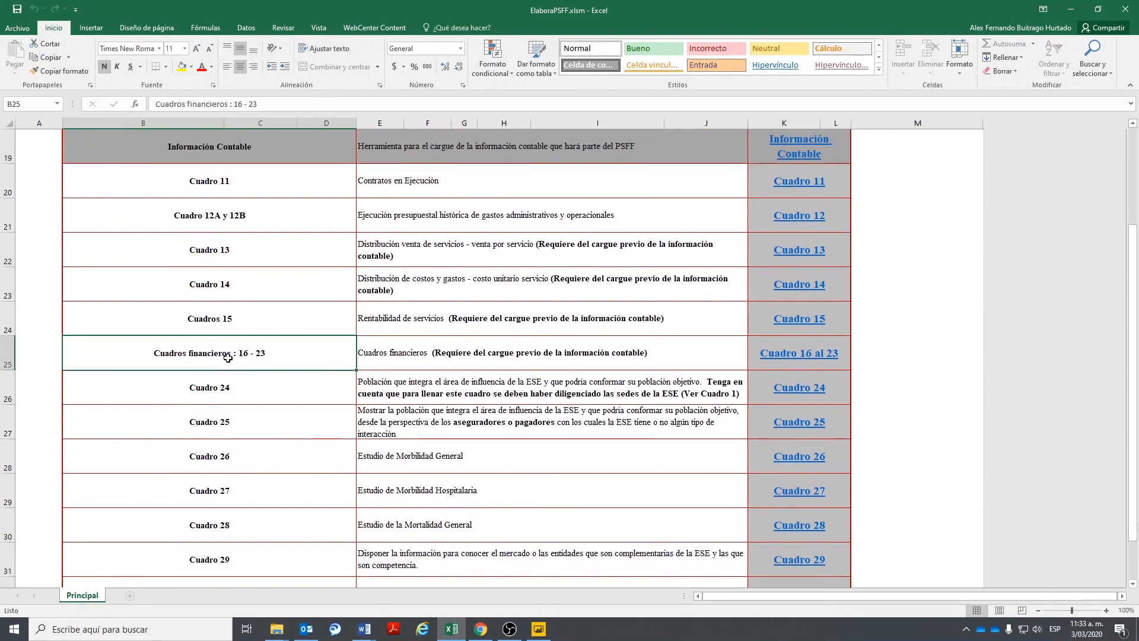
{"action": "left_click", "coordinate": [376, 354]}
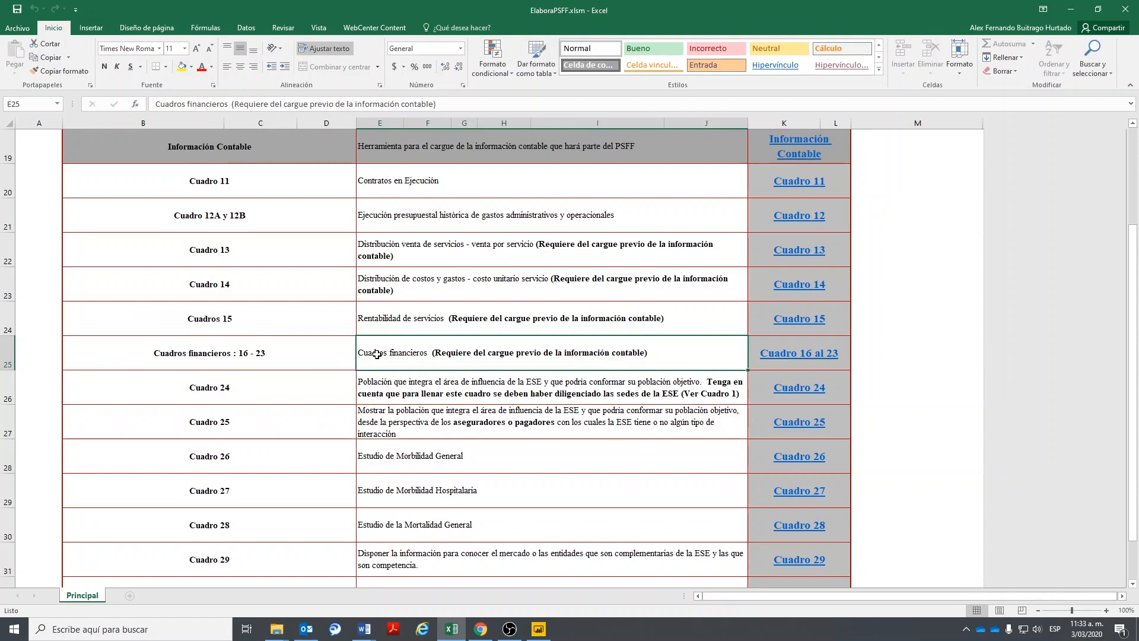
{"action": "left_click", "coordinate": [802, 353]}
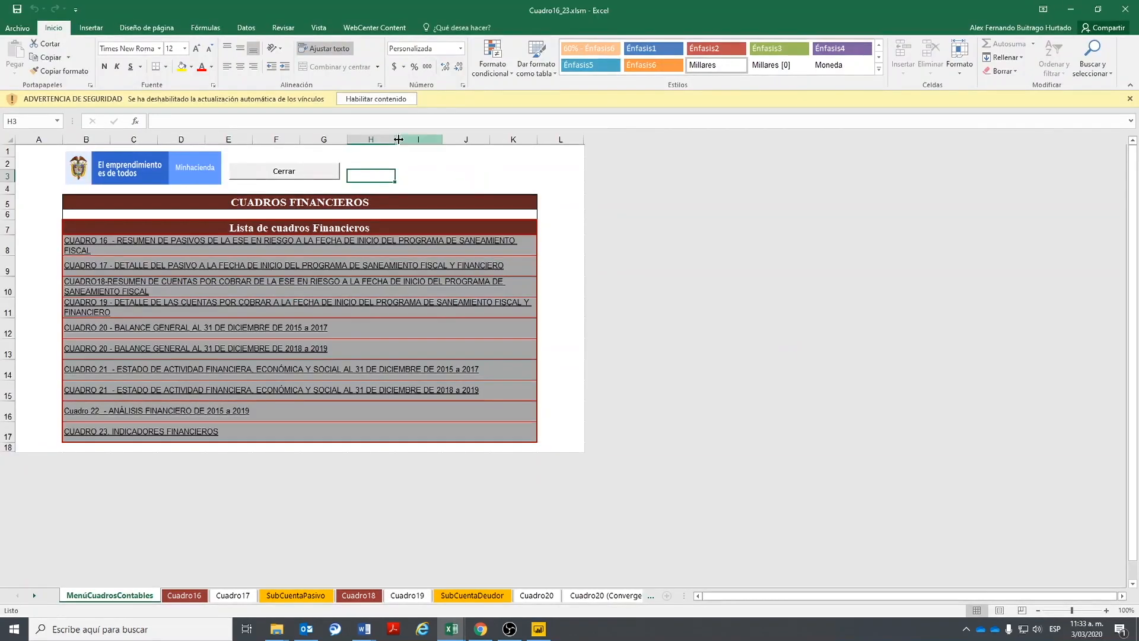
{"action": "left_click", "coordinate": [384, 100]}
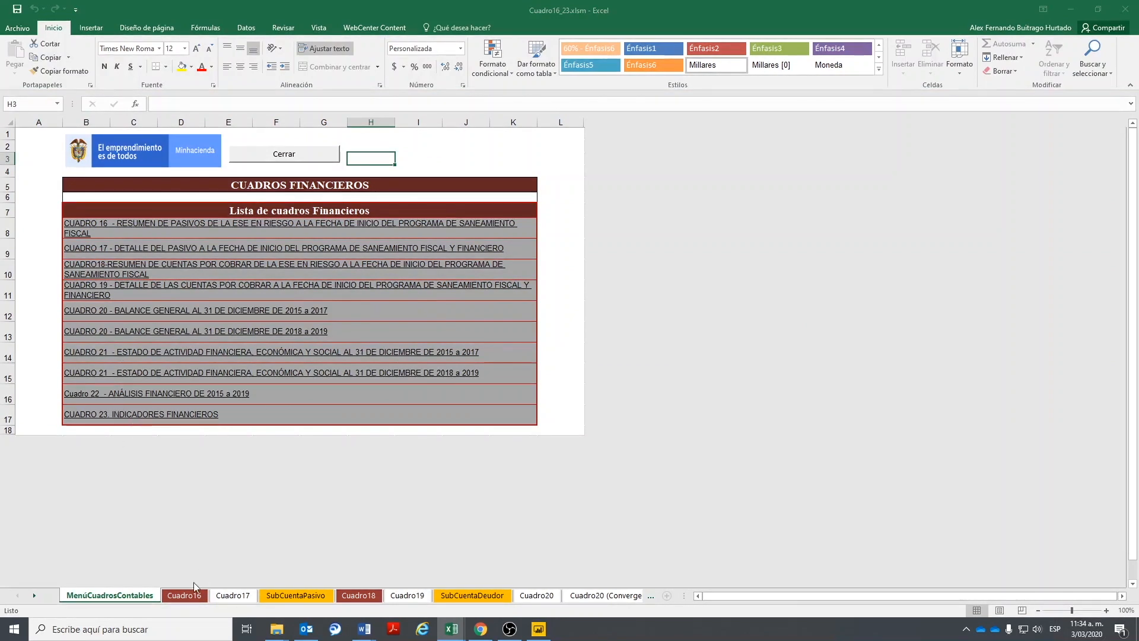
{"action": "left_click", "coordinate": [185, 596]}
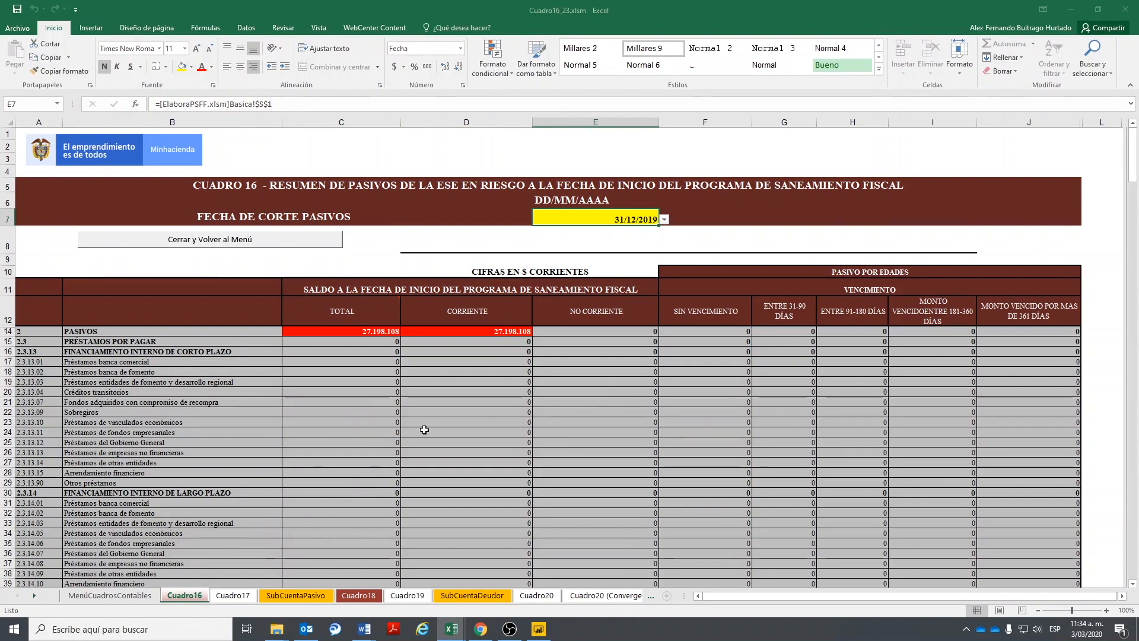
- Scroll through the Cuadro16 liabilities totals and glance at Cuadro17 cell A11
{"action": "scroll", "coordinate": [394, 432], "scroll_direction": "down", "scroll_amount": 1}
{"action": "scroll", "coordinate": [394, 431], "scroll_direction": "down", "scroll_amount": 3}
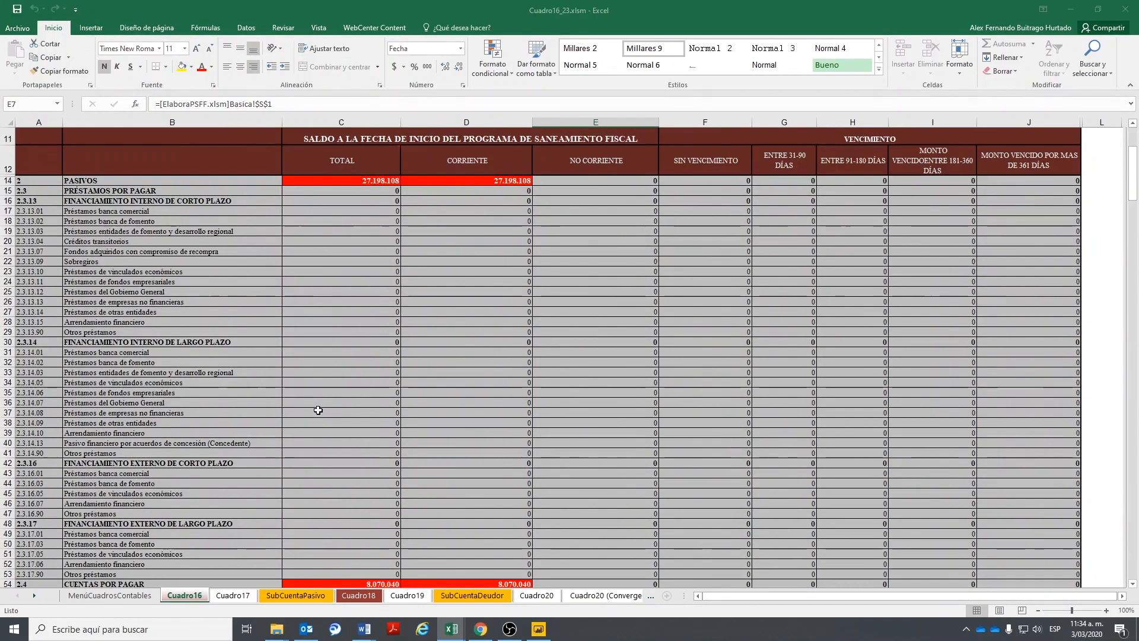
{"action": "scroll", "coordinate": [337, 418], "scroll_direction": "up", "scroll_amount": 5}
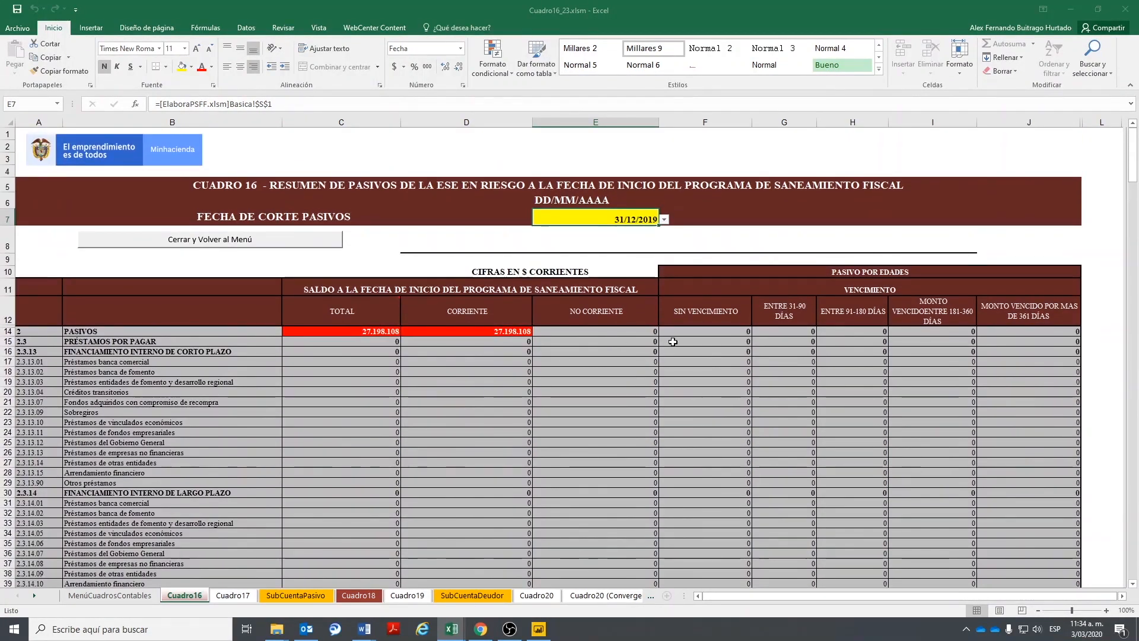
{"action": "scroll", "coordinate": [678, 397], "scroll_direction": "down", "scroll_amount": 4}
{"action": "scroll", "coordinate": [677, 398], "scroll_direction": "down", "scroll_amount": 13}
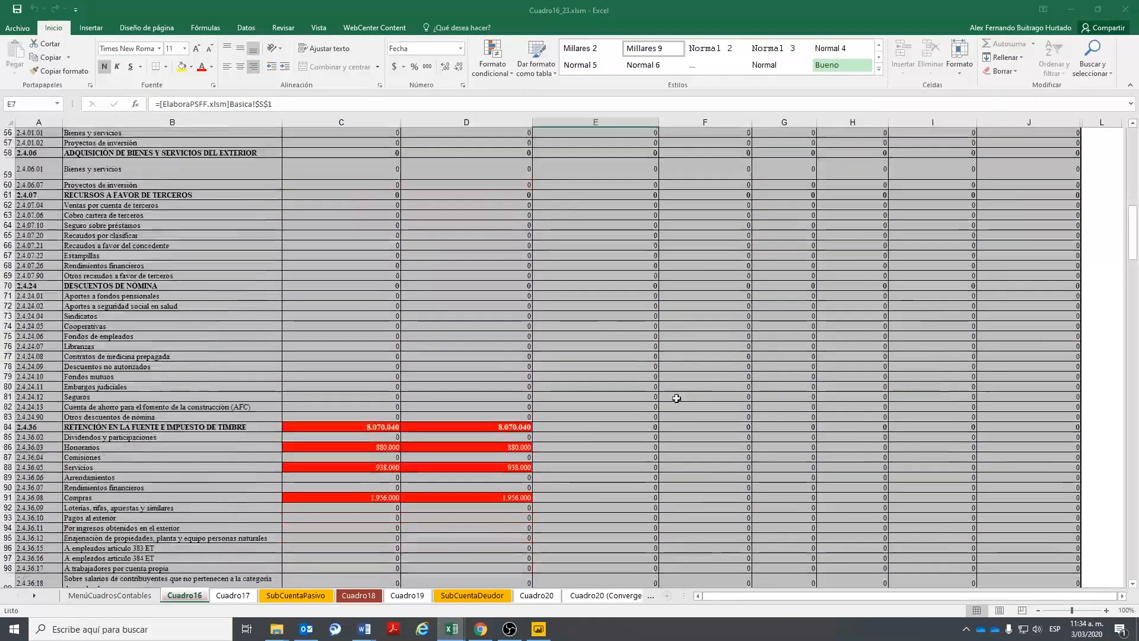
{"action": "left_click", "coordinate": [232, 595]}
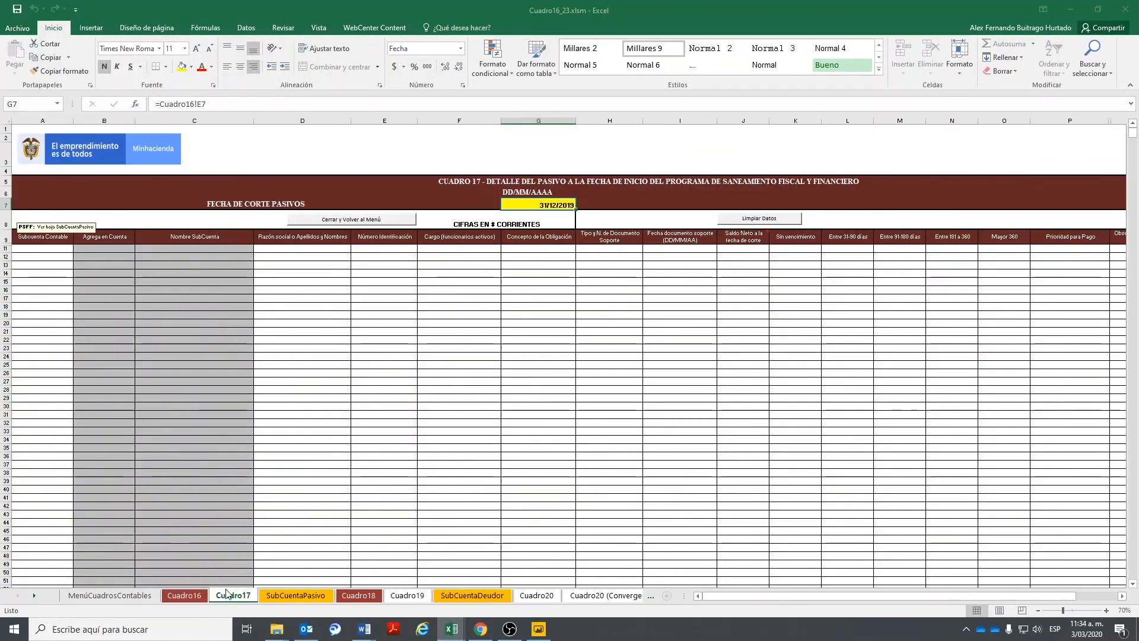
{"action": "left_click", "coordinate": [51, 248]}
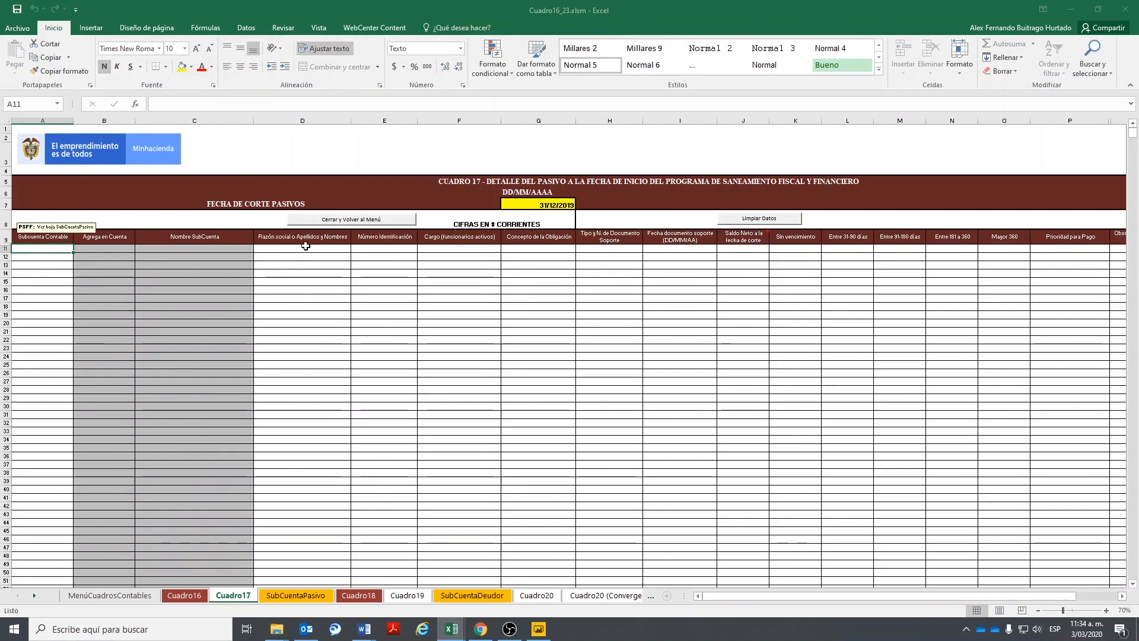
- Review Cuadro16 further, ending on the empty Cuadro17 liabilities detail sheet
{"action": "left_click", "coordinate": [184, 595]}
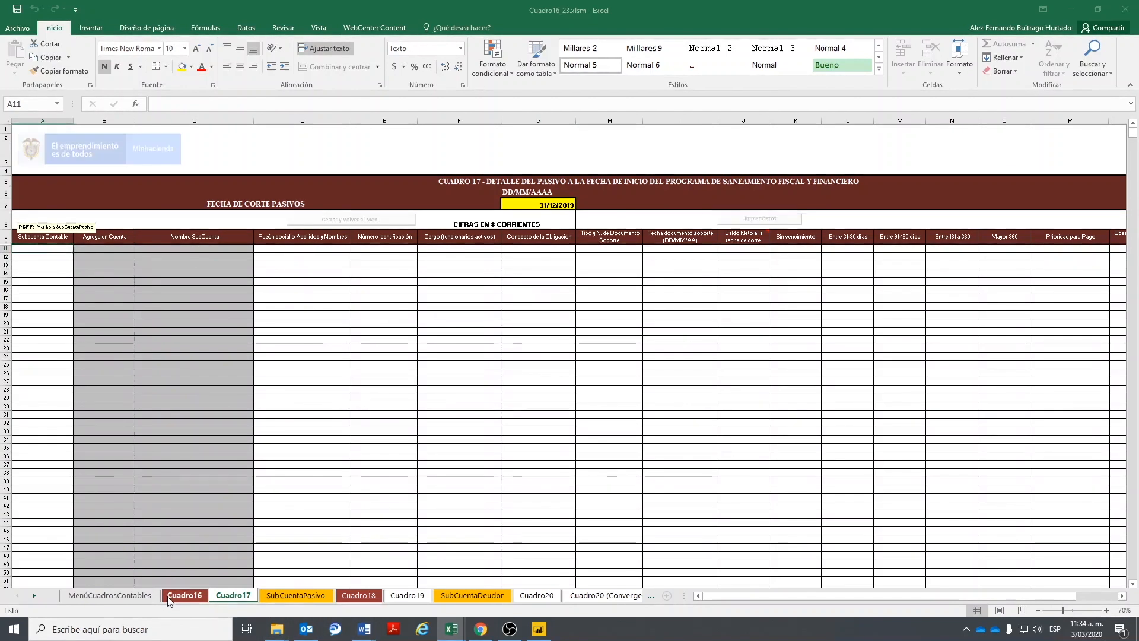
{"action": "scroll", "coordinate": [299, 421], "scroll_direction": "down", "scroll_amount": 2}
{"action": "scroll", "coordinate": [299, 421], "scroll_direction": "down", "scroll_amount": 3}
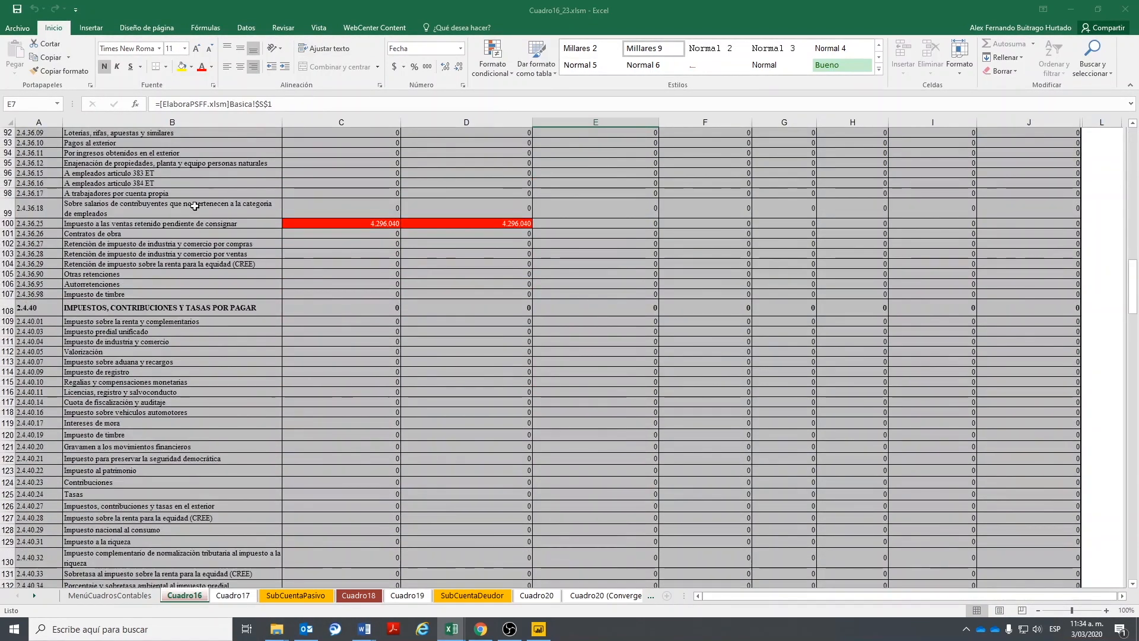
{"action": "scroll", "coordinate": [363, 394], "scroll_direction": "down", "scroll_amount": 16}
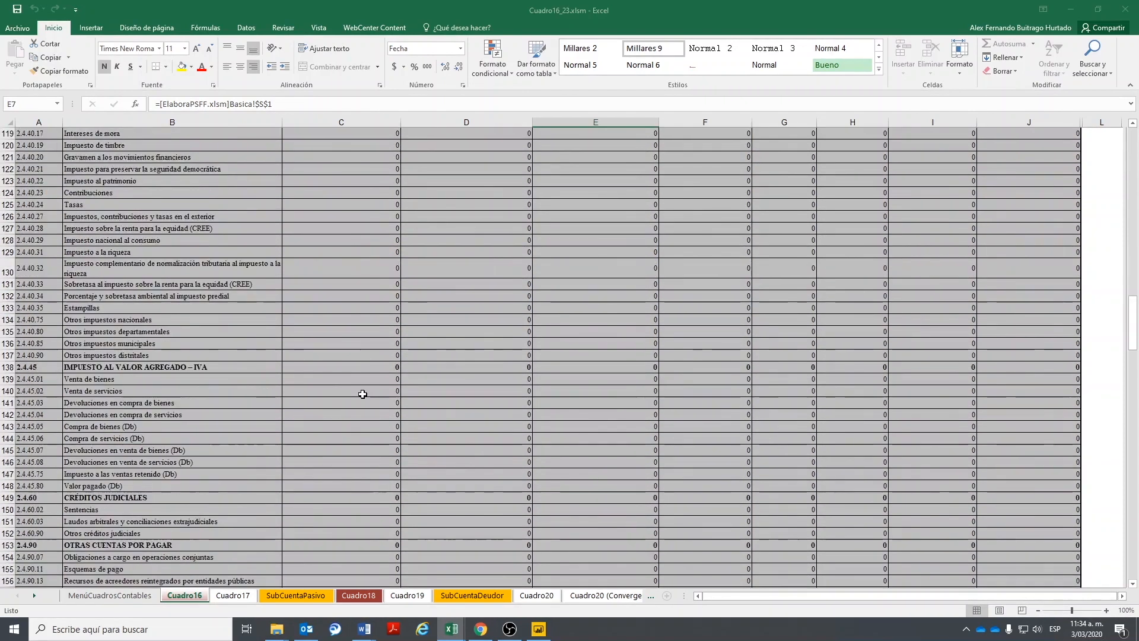
{"action": "scroll", "coordinate": [363, 394], "scroll_direction": "down", "scroll_amount": 13}
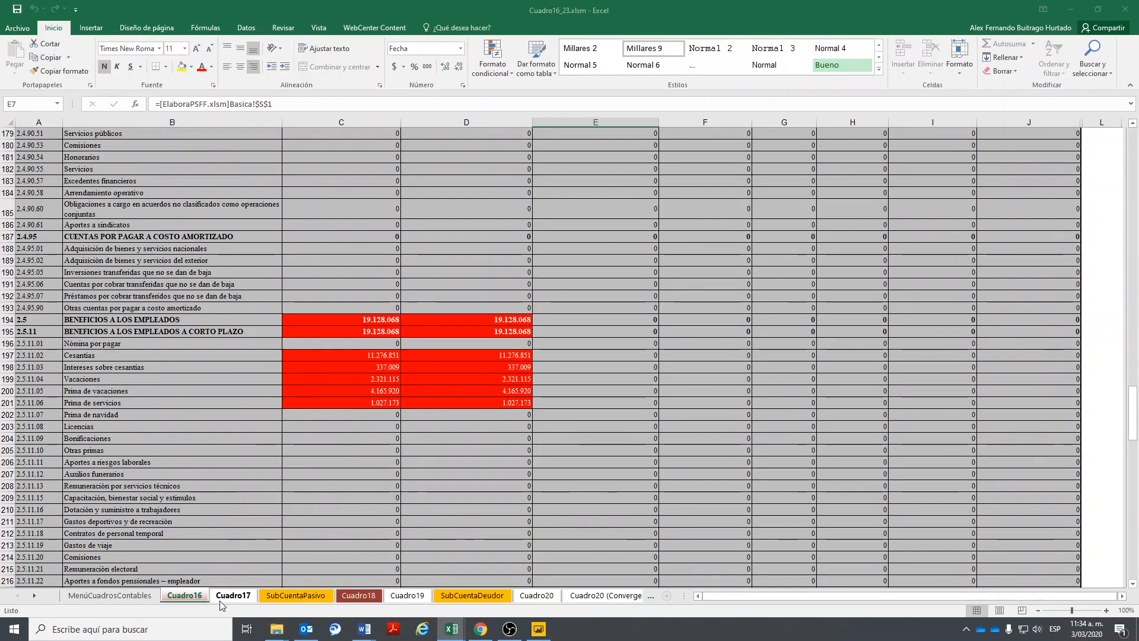
{"action": "left_click", "coordinate": [254, 596]}
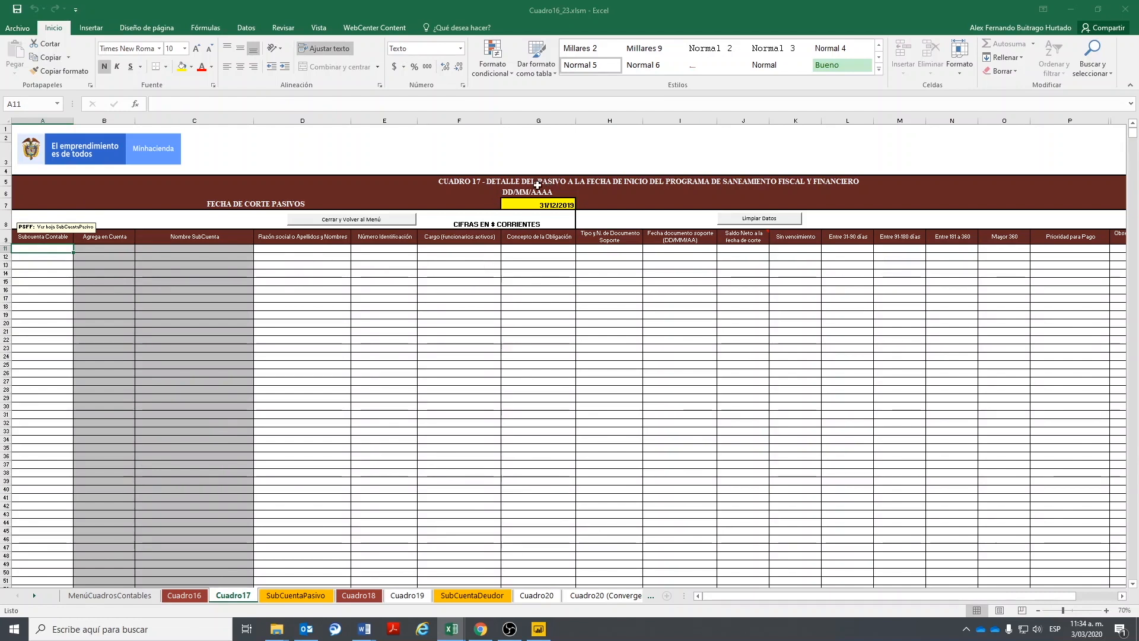
{"action": "left_click", "coordinate": [184, 595]}
{"action": "scroll", "coordinate": [452, 438], "scroll_direction": "up", "scroll_amount": 10}
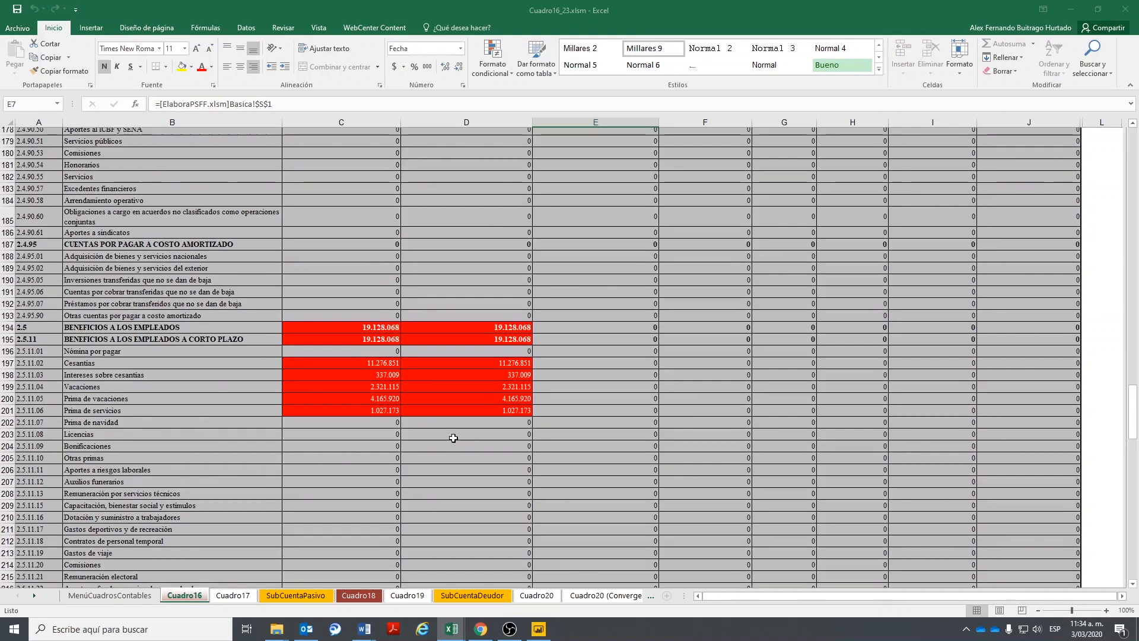
{"action": "left_click_drag", "start_coordinate": [1134, 382], "coordinate": [1133, 166]}
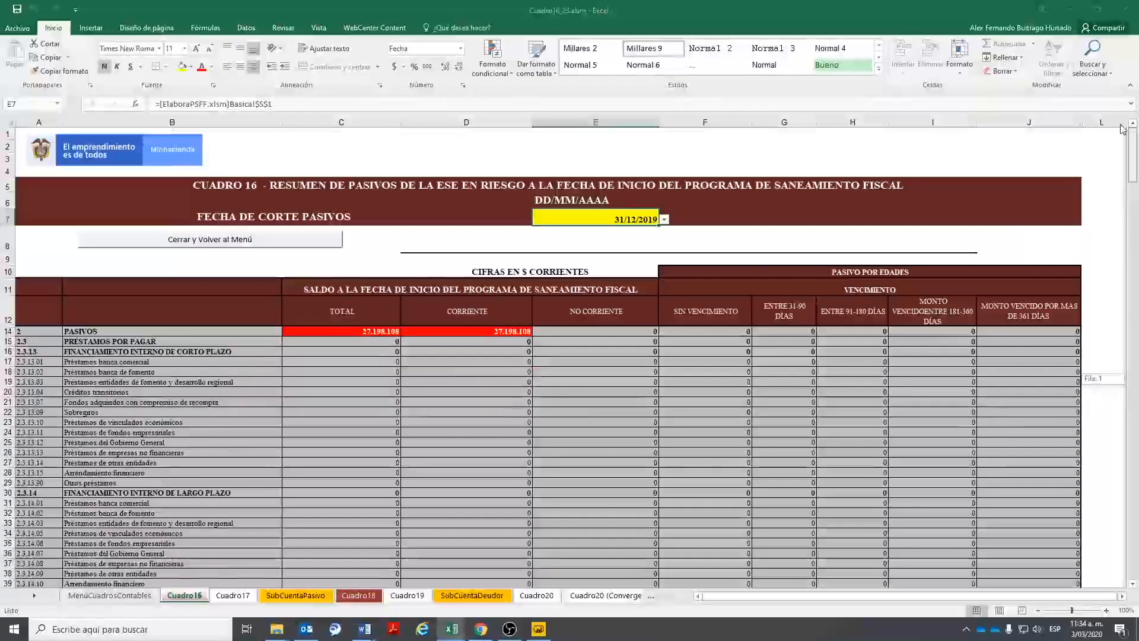
{"action": "scroll", "coordinate": [333, 407], "scroll_direction": "down", "scroll_amount": 20}
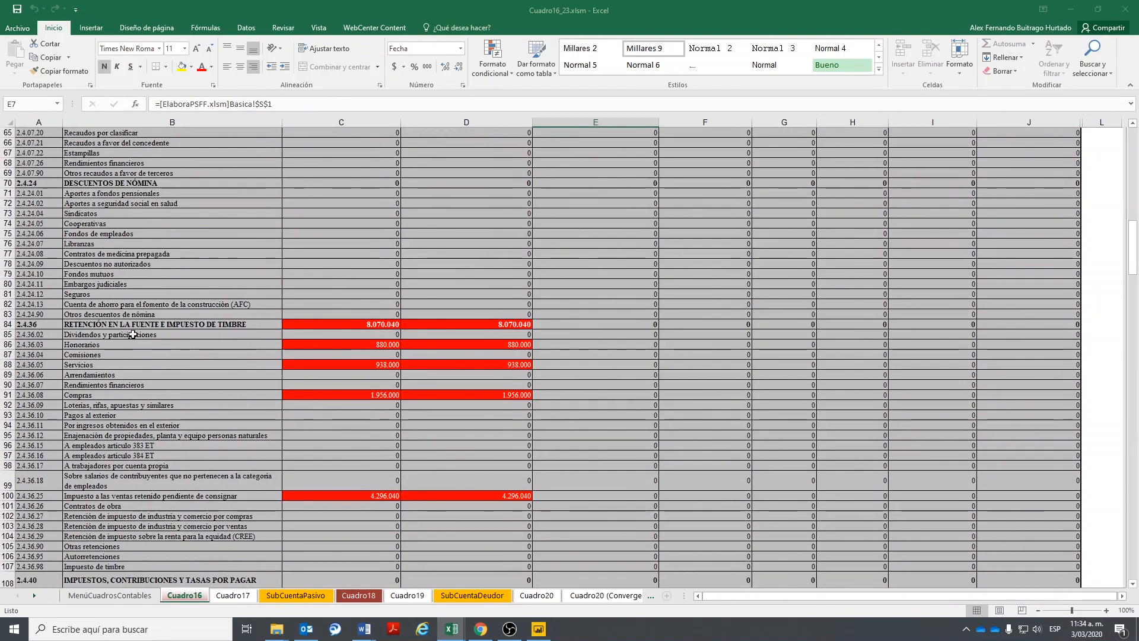
{"action": "left_click", "coordinate": [233, 596]}
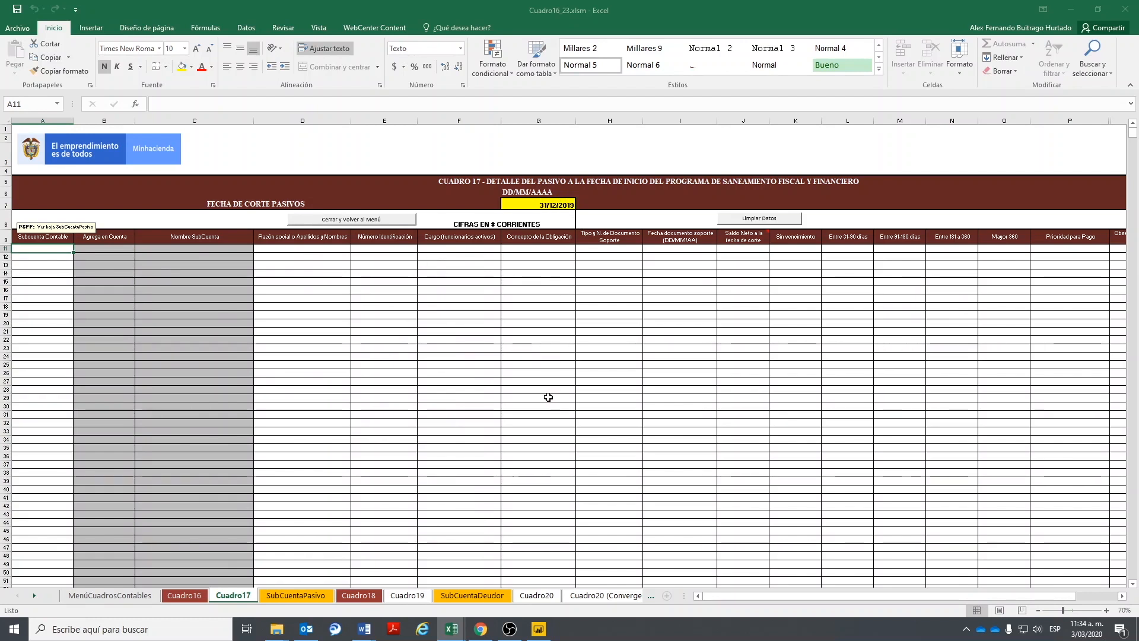
- Compare the Cuadro18 and Cuadro19 receivables sheets, then display the Cuadro20 balance sheet
{"action": "left_click", "coordinate": [339, 598]}
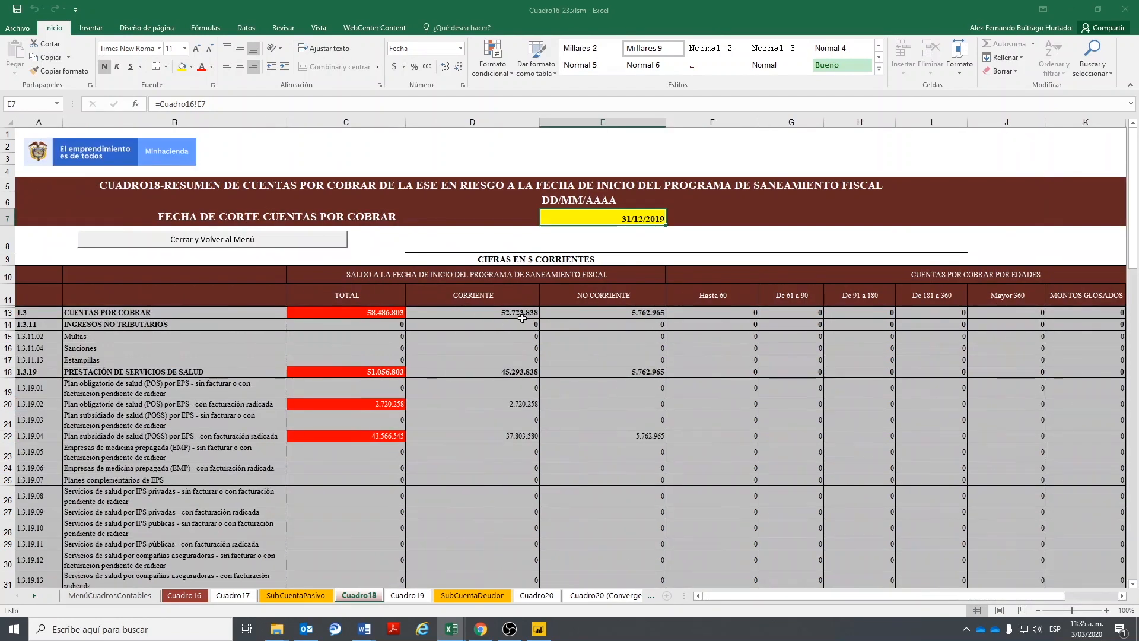
{"action": "left_click", "coordinate": [408, 595]}
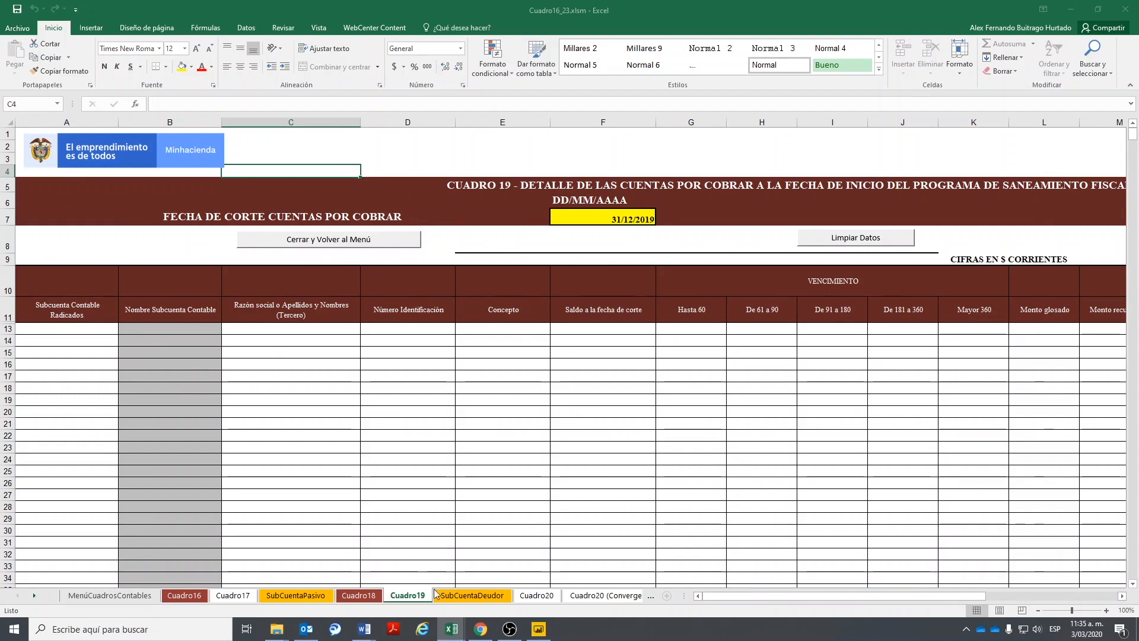
{"action": "left_click", "coordinate": [360, 595]}
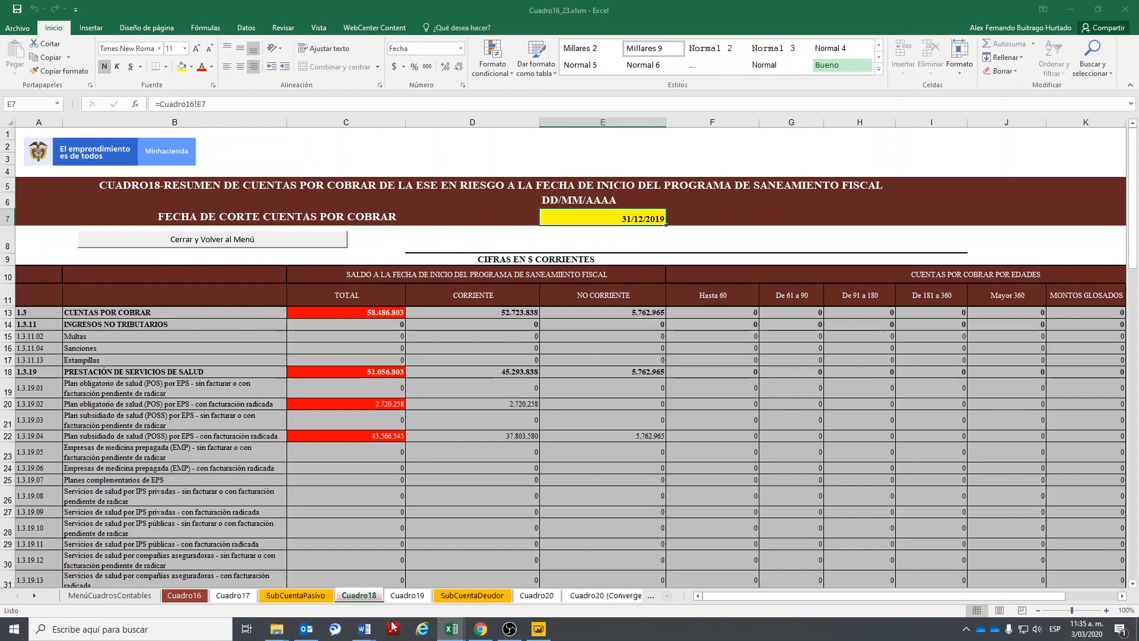
{"action": "left_click", "coordinate": [537, 595]}
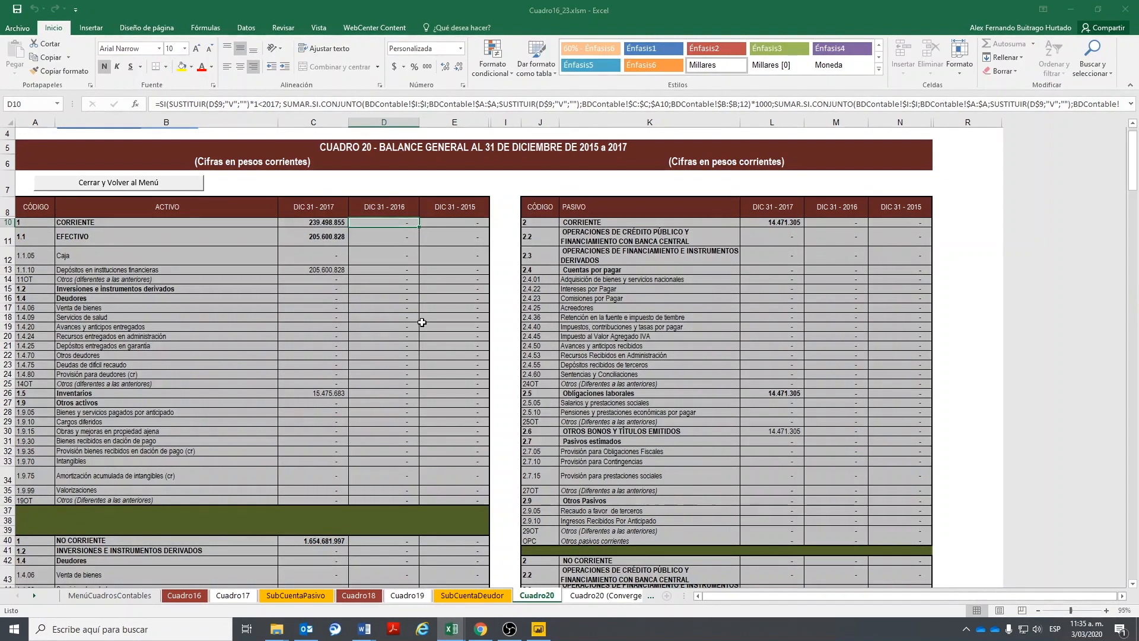
- Scroll through the 2015–2017 Cuadro20 balance sheet figures
{"action": "scroll", "coordinate": [425, 322], "scroll_direction": "down", "scroll_amount": 1}
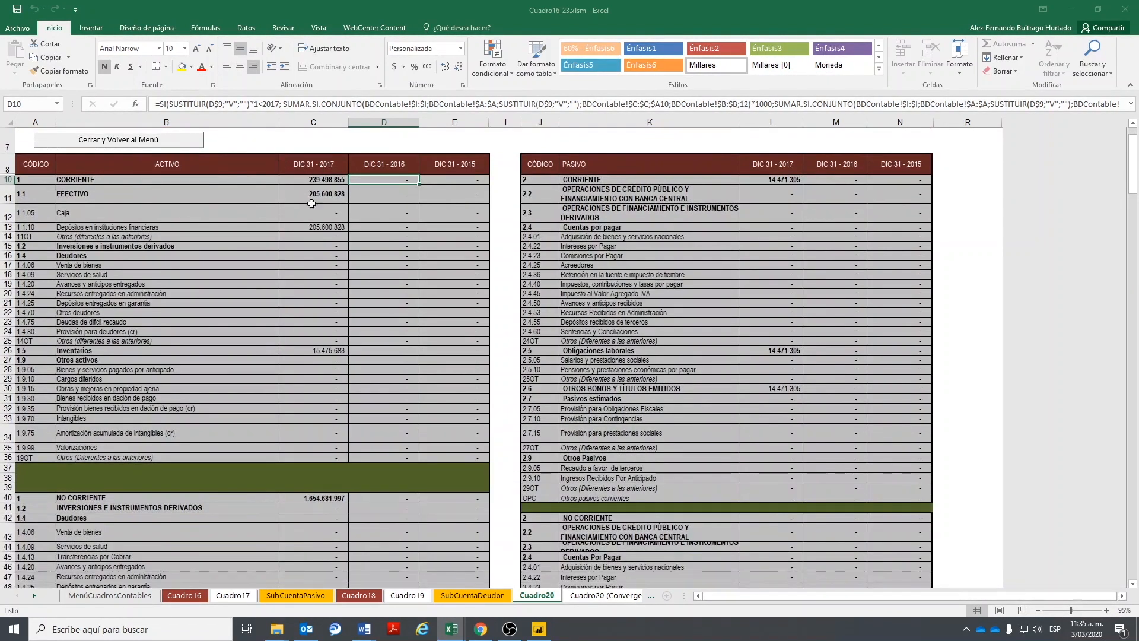
{"action": "scroll", "coordinate": [338, 417], "scroll_direction": "down", "scroll_amount": 5}
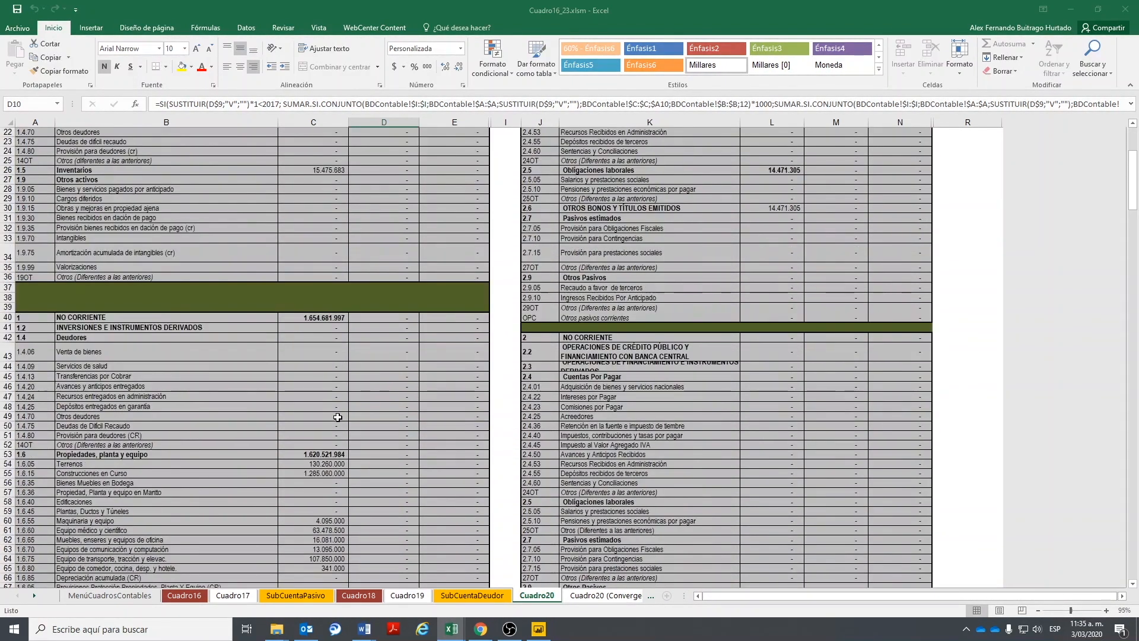
{"action": "scroll", "coordinate": [338, 417], "scroll_direction": "down", "scroll_amount": 9}
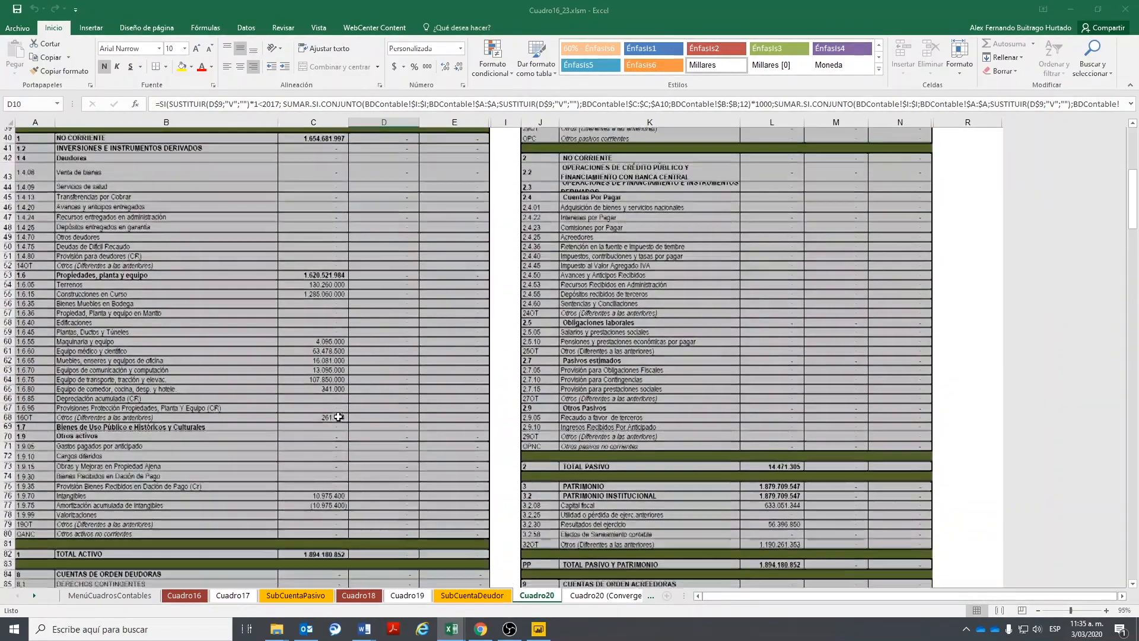
{"action": "scroll", "coordinate": [338, 417], "scroll_direction": "up", "scroll_amount": 12}
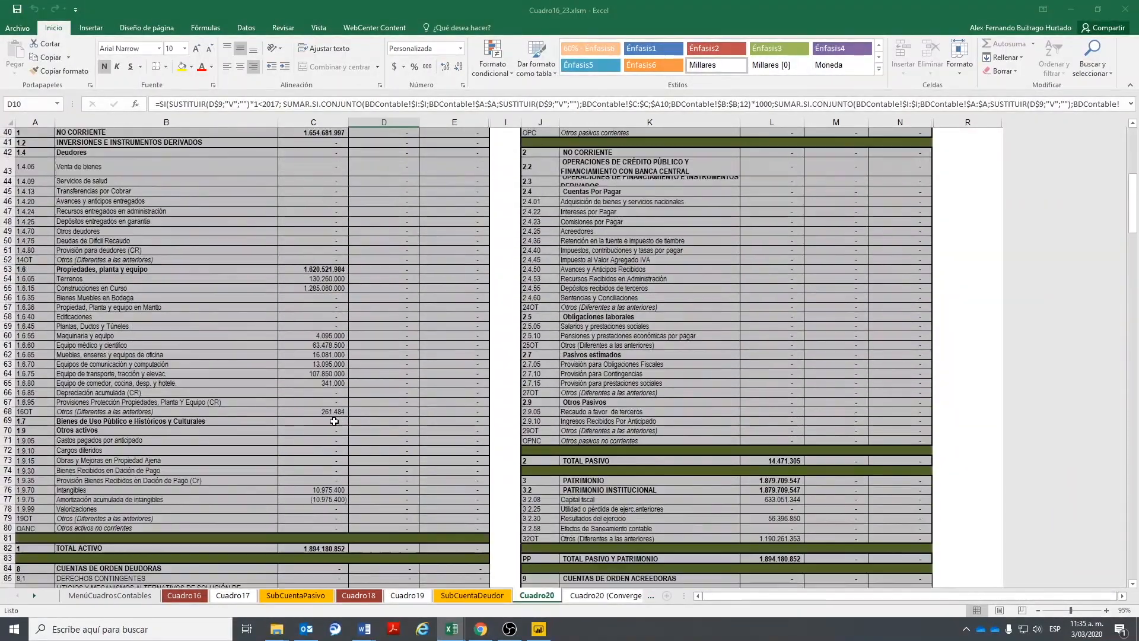
{"action": "scroll", "coordinate": [335, 421], "scroll_direction": "up", "scroll_amount": 4}
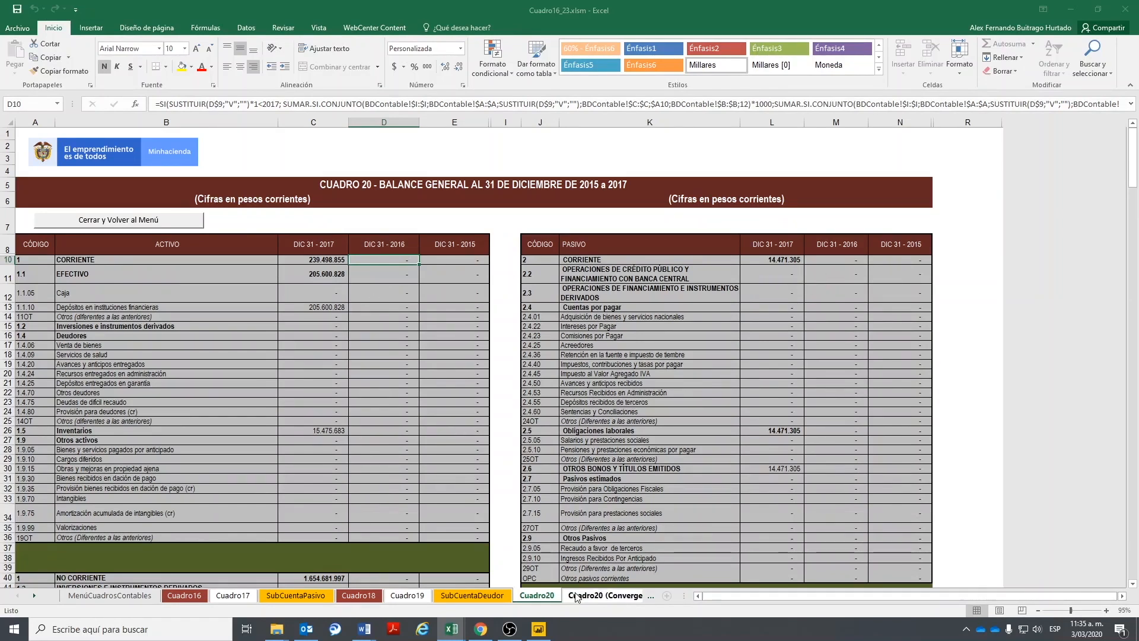
- Open Cuadro20 (Convergencia) and review its 2019 current and non-current assets
{"action": "left_click", "coordinate": [605, 595]}
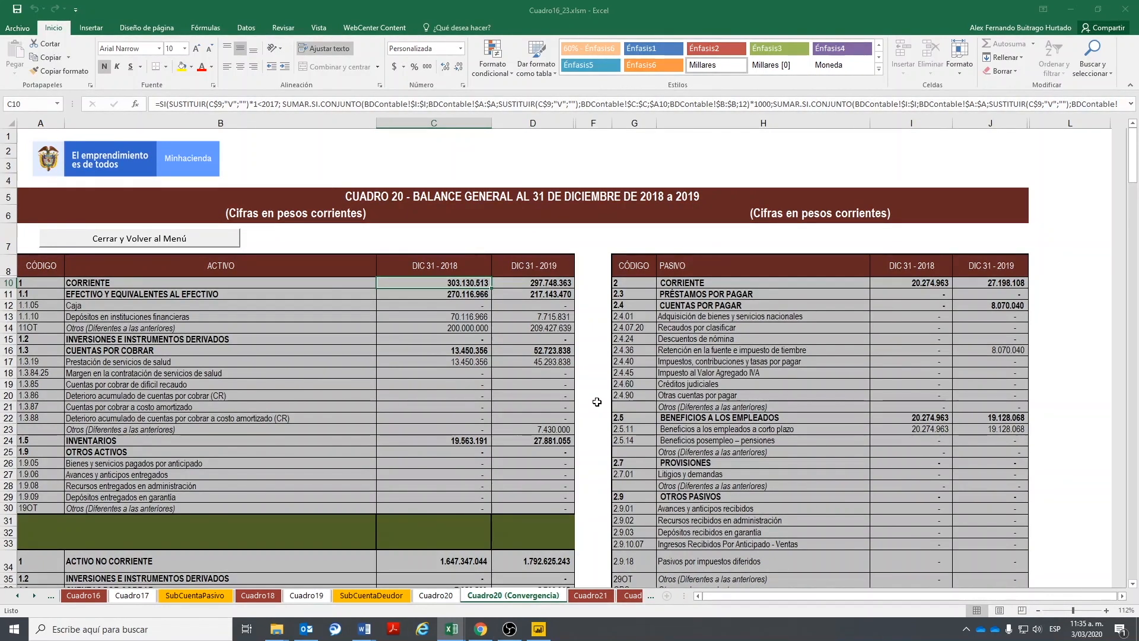
{"action": "key", "text": "Down"}
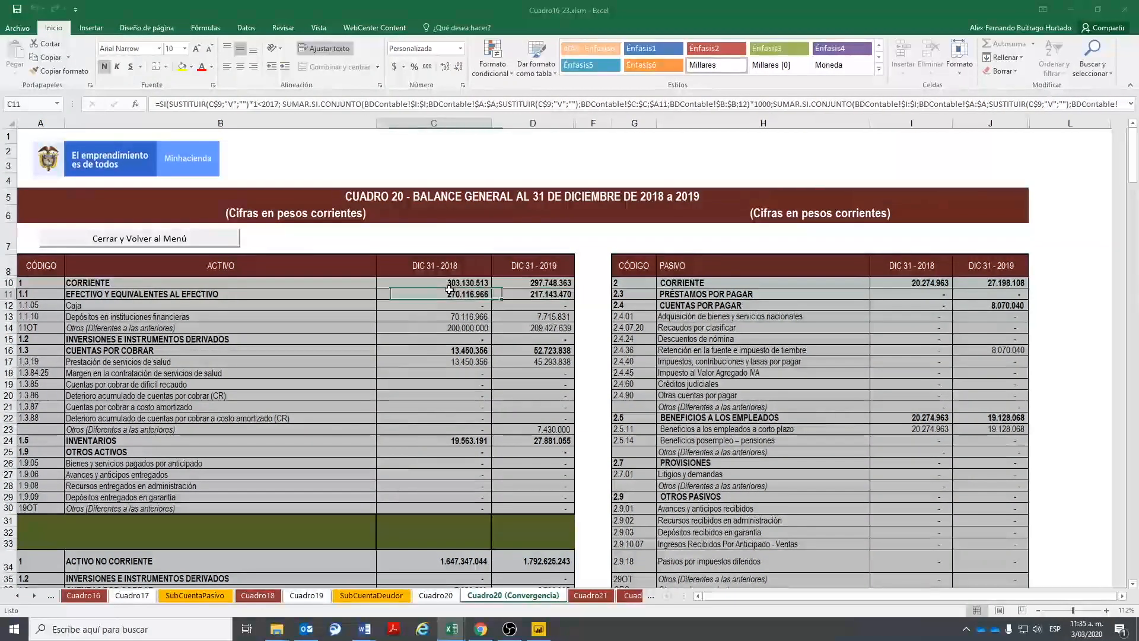
{"action": "scroll", "coordinate": [863, 388], "scroll_direction": "down", "scroll_amount": 8}
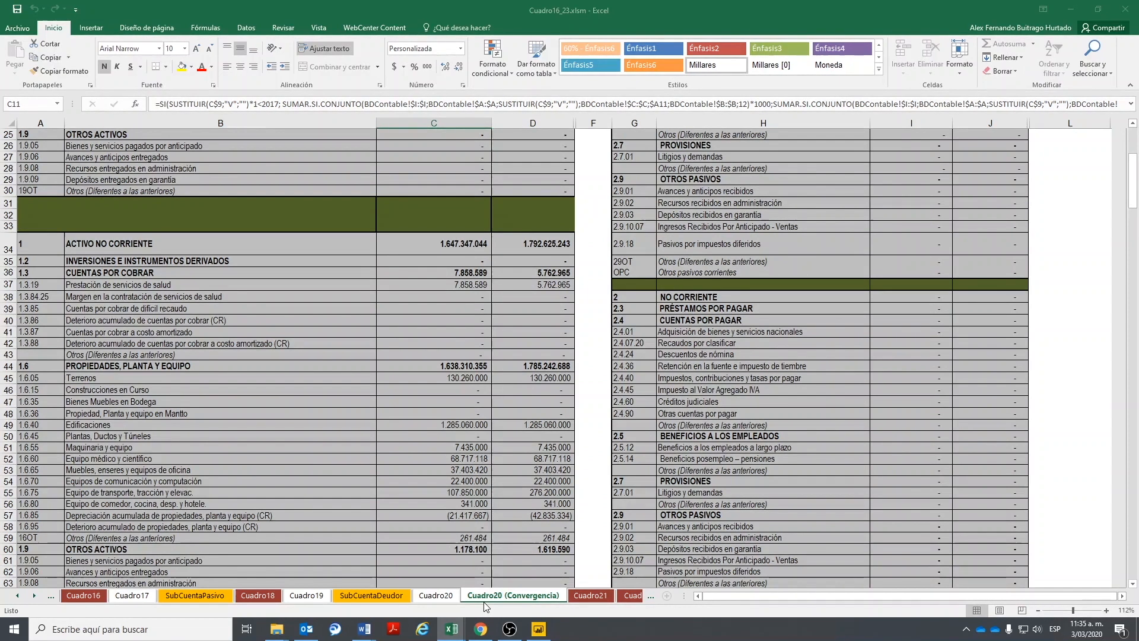
- Look over the Cuadro21 and Cuadro21 (Convergencia) sheets
{"action": "left_click", "coordinate": [590, 595]}
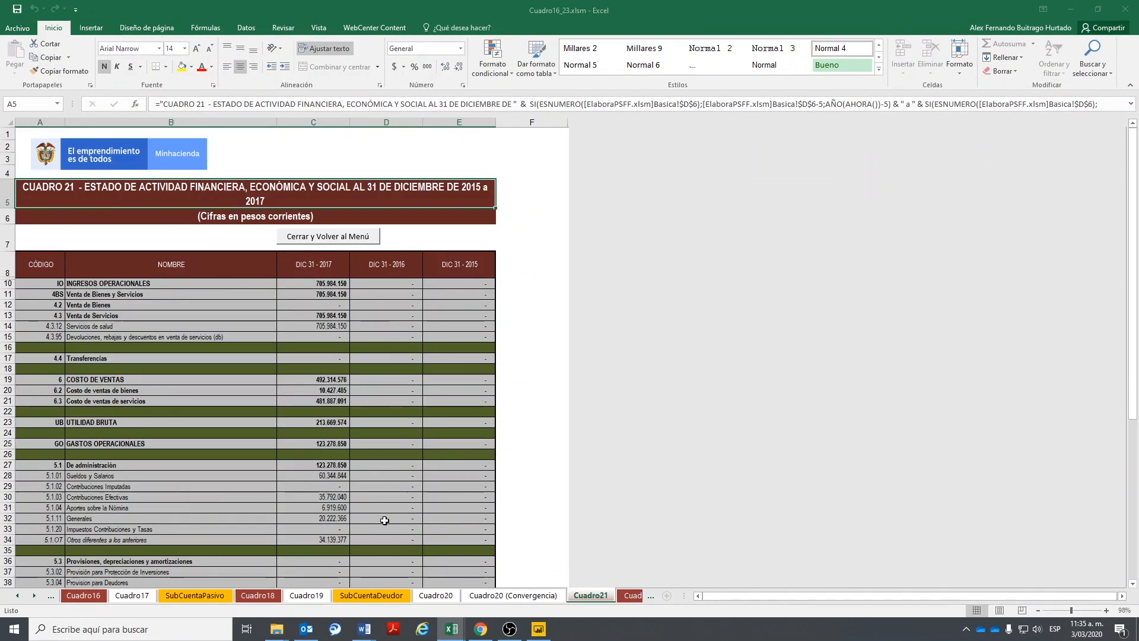
{"action": "scroll", "coordinate": [385, 314], "scroll_direction": "down", "scroll_amount": 2}
{"action": "scroll", "coordinate": [390, 343], "scroll_direction": "up", "scroll_amount": 2}
{"action": "left_click", "coordinate": [631, 595]}
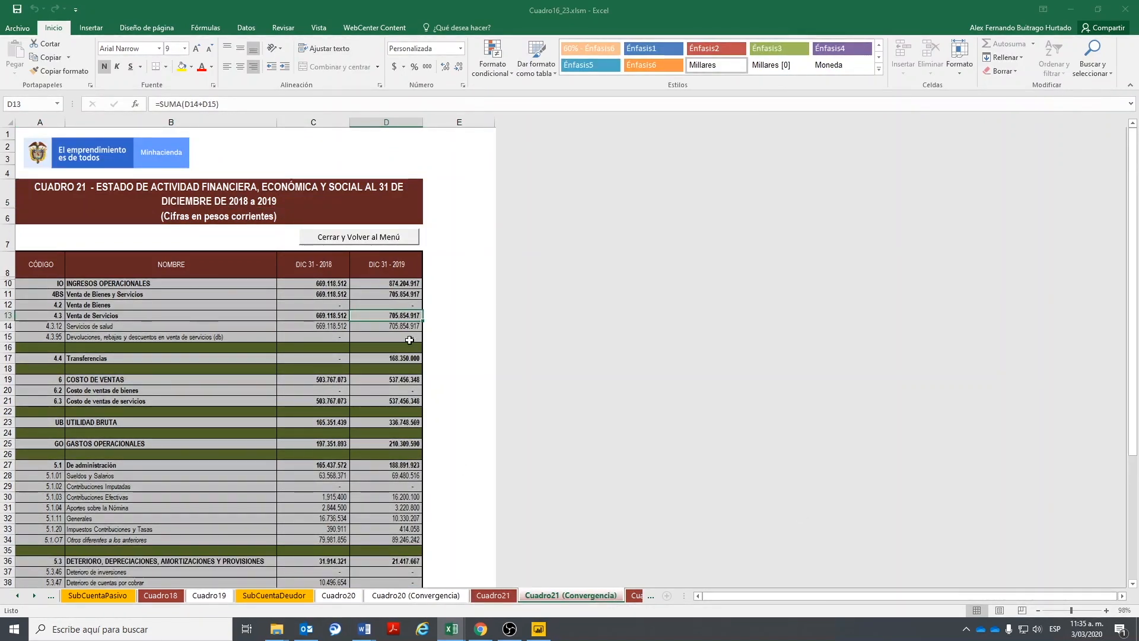
{"action": "scroll", "coordinate": [409, 339], "scroll_direction": "down", "scroll_amount": 3}
- Inspect the Cuadro22 financial analysis formulas in cells G22, I23, H23 and G23
{"action": "left_click", "coordinate": [37, 599]}
{"action": "left_click", "coordinate": [36, 600]}
{"action": "left_click", "coordinate": [522, 596]}
{"action": "scroll", "coordinate": [416, 374], "scroll_direction": "up", "scroll_amount": 9}
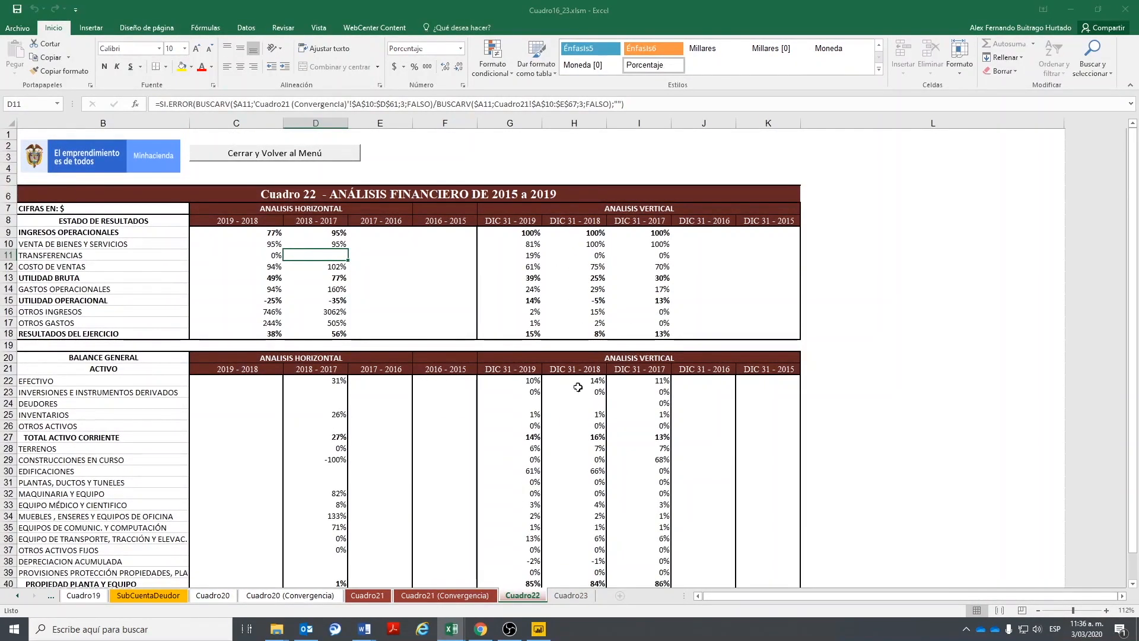
{"action": "left_click", "coordinate": [516, 380]}
{"action": "left_click", "coordinate": [614, 390]}
{"action": "left_click", "coordinate": [576, 391]}
{"action": "left_click", "coordinate": [500, 394]}
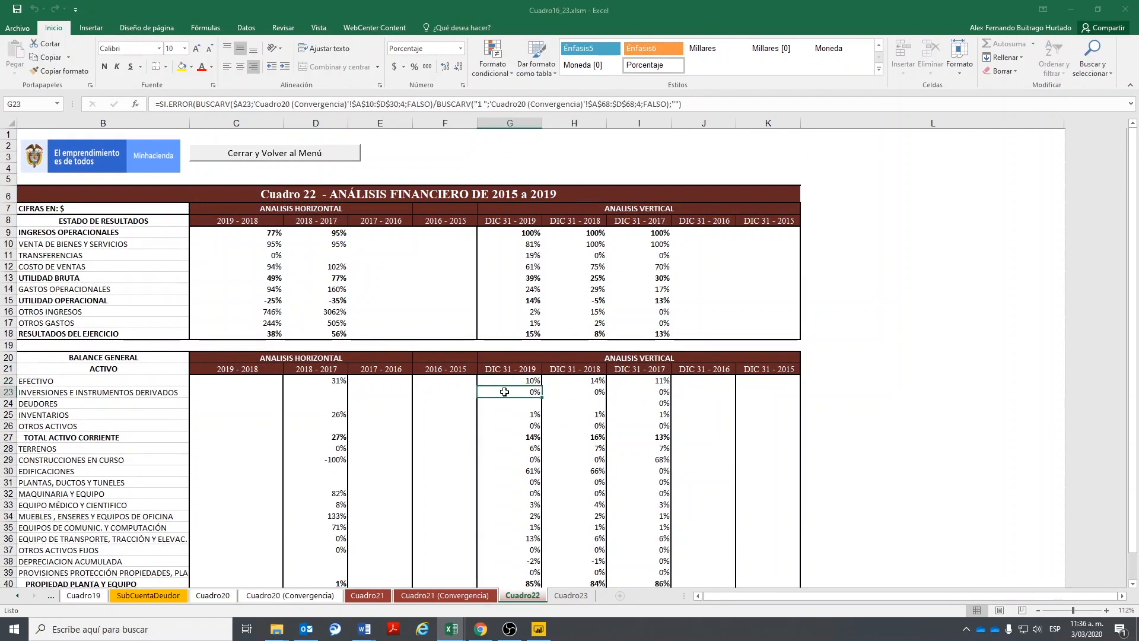
{"action": "scroll", "coordinate": [505, 392], "scroll_direction": "down", "scroll_amount": 5}
- View the Cuadro23 indicators, including 270.550.255 working capital and 10,95 current ratio
{"action": "left_click", "coordinate": [571, 595]}
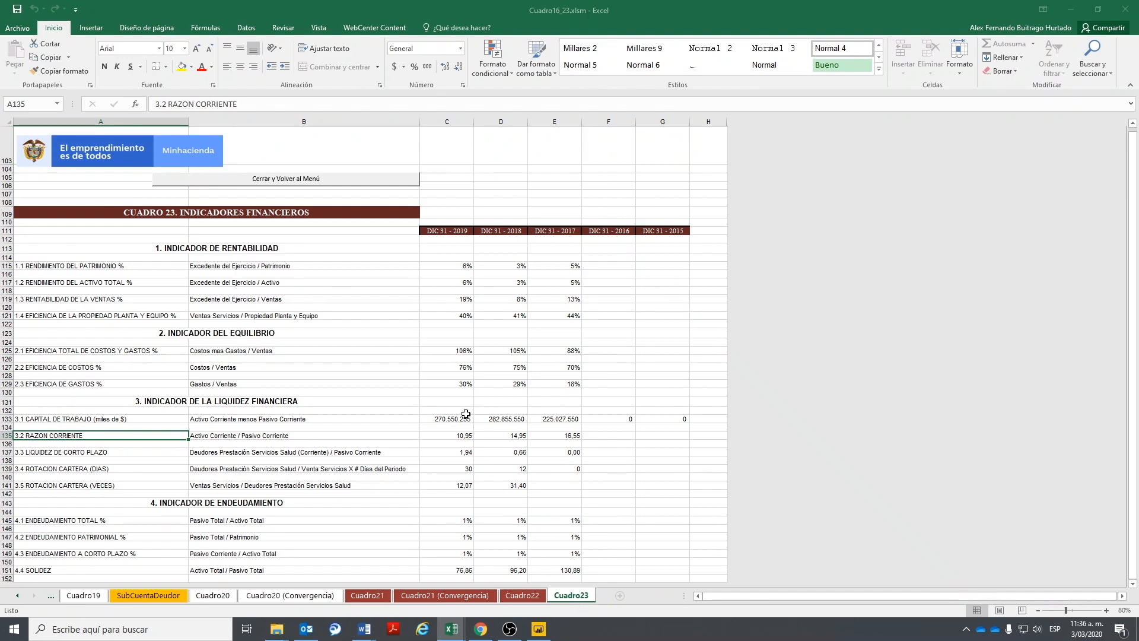
{"action": "left_click", "coordinate": [17, 596]}
{"action": "left_click", "coordinate": [16, 597]}
{"action": "left_click", "coordinate": [17, 596]}
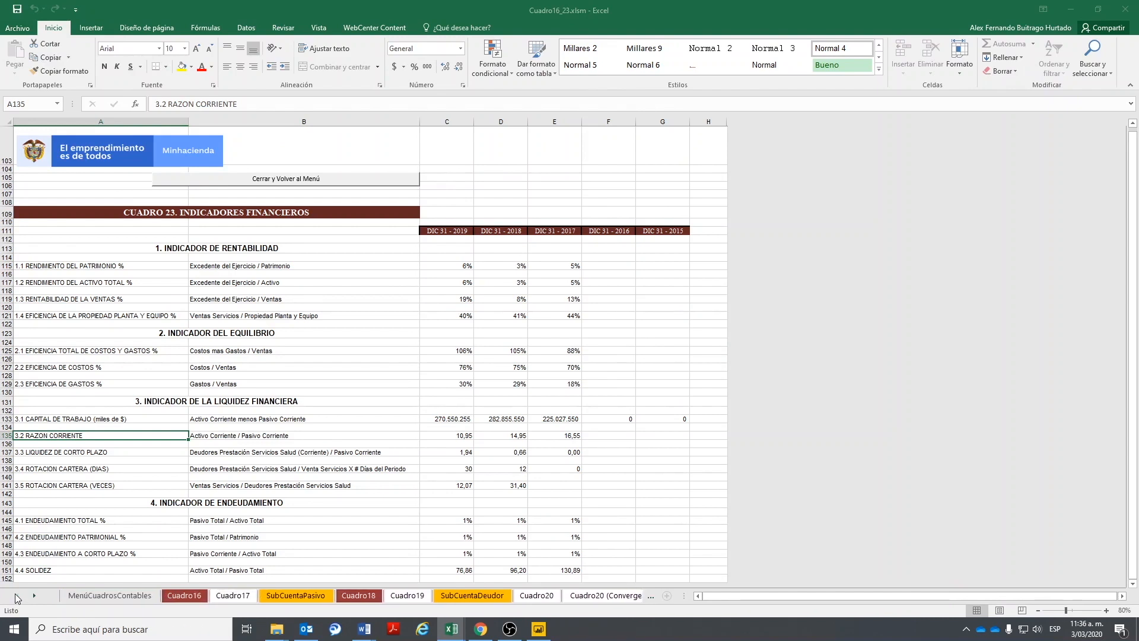
- Glance at Cuadro16, Cuadro17 and Cuadro19, then save and close Cuadro16_23 via 'Cerrar y Volver al Menú'
{"action": "left_click", "coordinate": [184, 596]}
{"action": "left_click", "coordinate": [233, 595]}
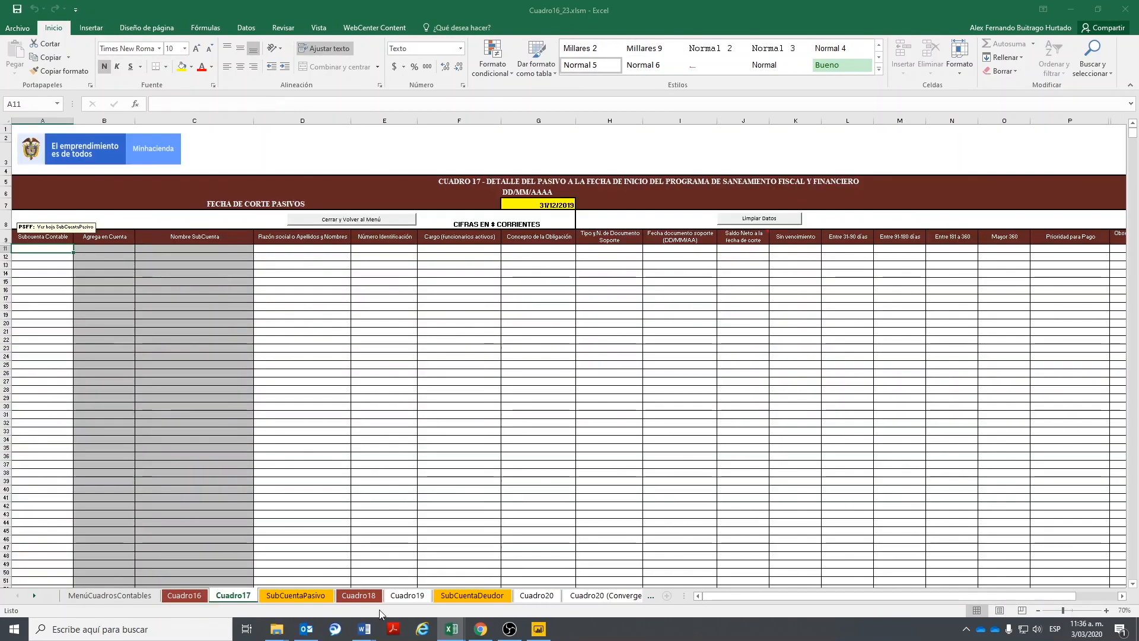
{"action": "left_click", "coordinate": [407, 596]}
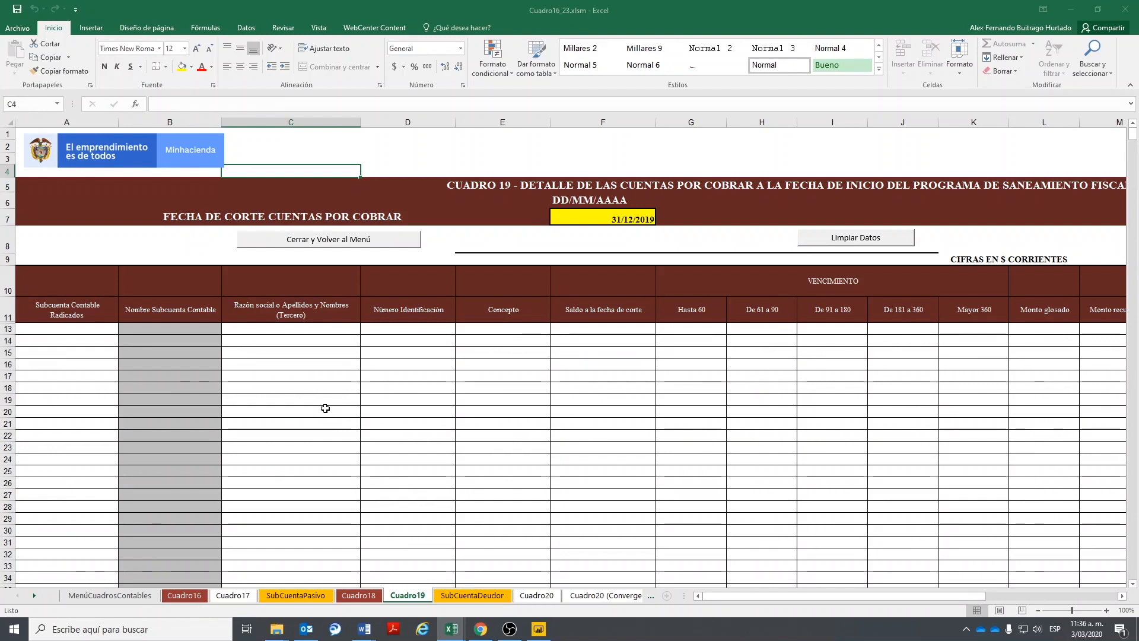
{"action": "left_click", "coordinate": [299, 242]}
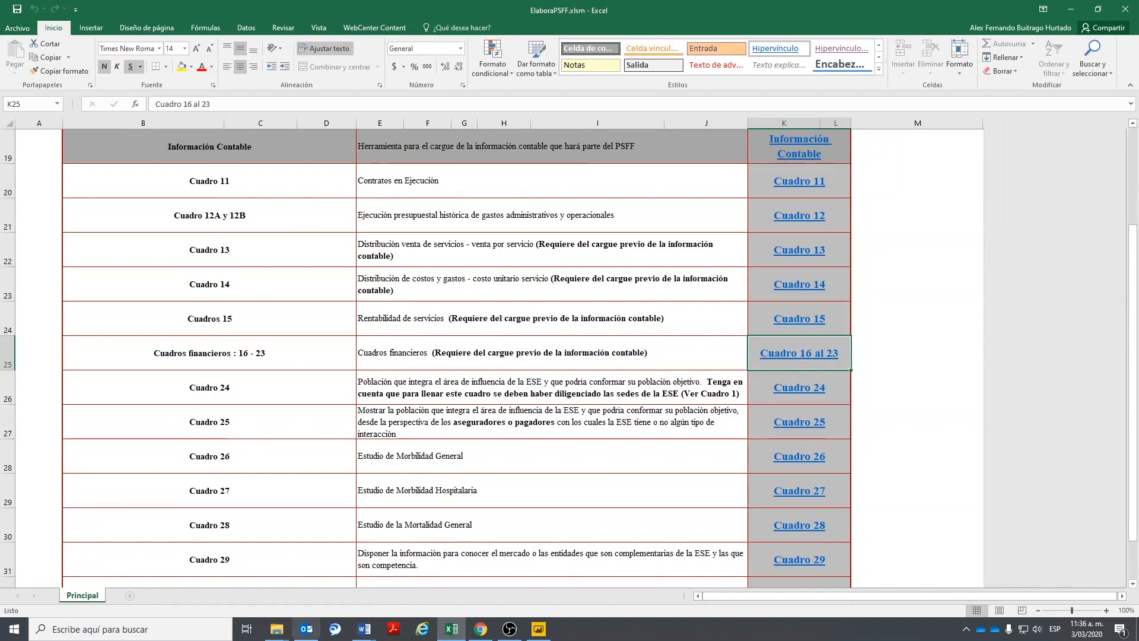
{"action": "left_click", "coordinate": [276, 629]}
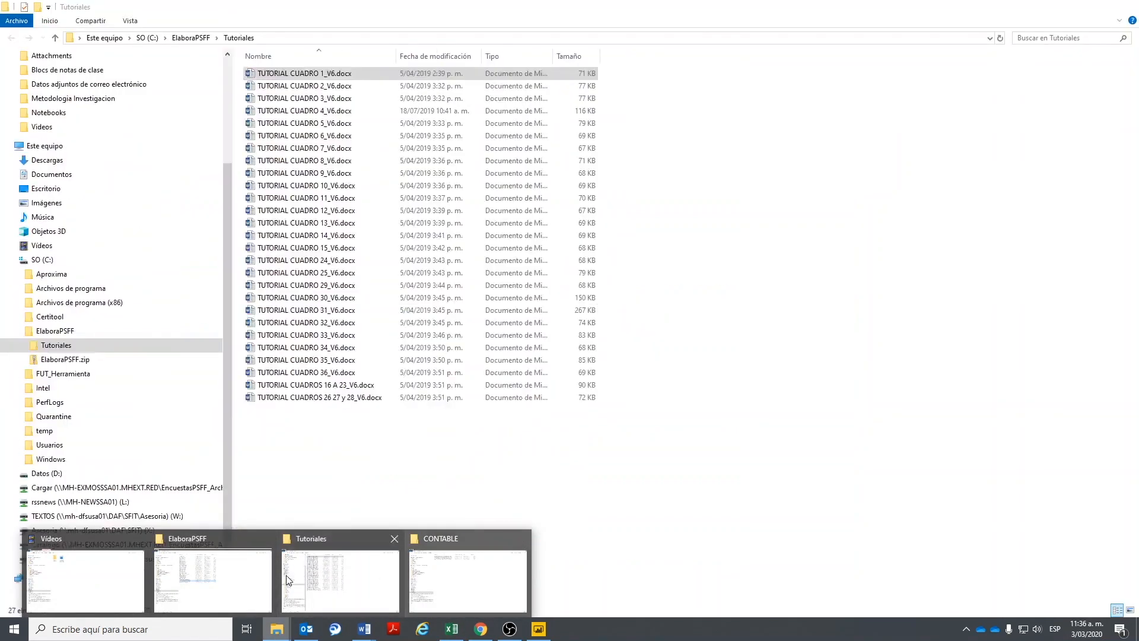
{"action": "left_click", "coordinate": [226, 578]}
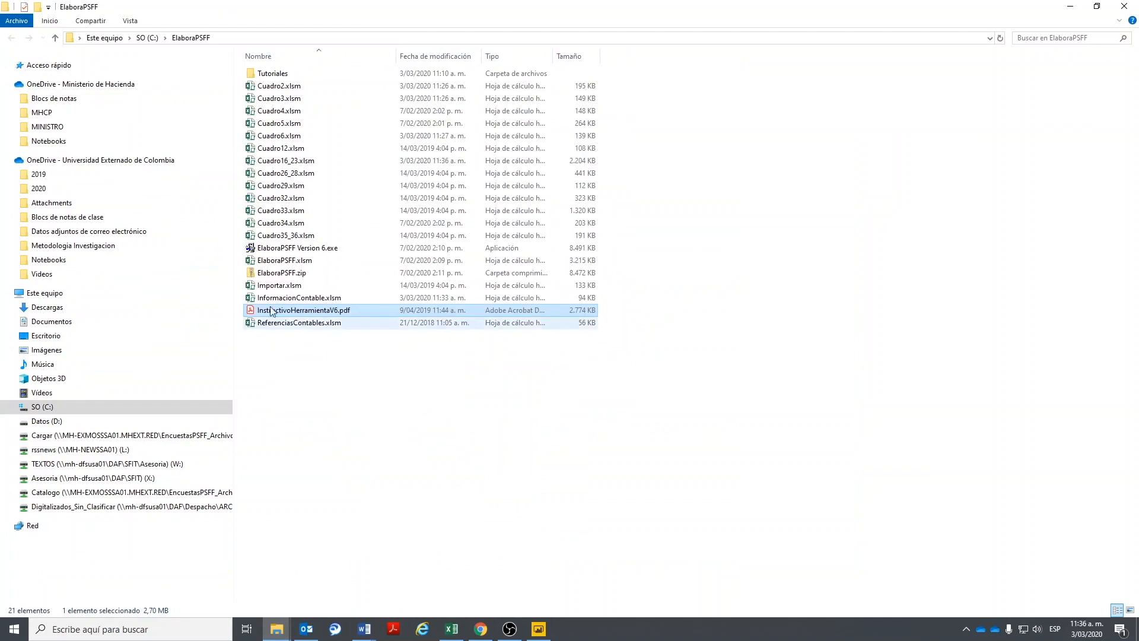
{"action": "left_click", "coordinate": [303, 164]}
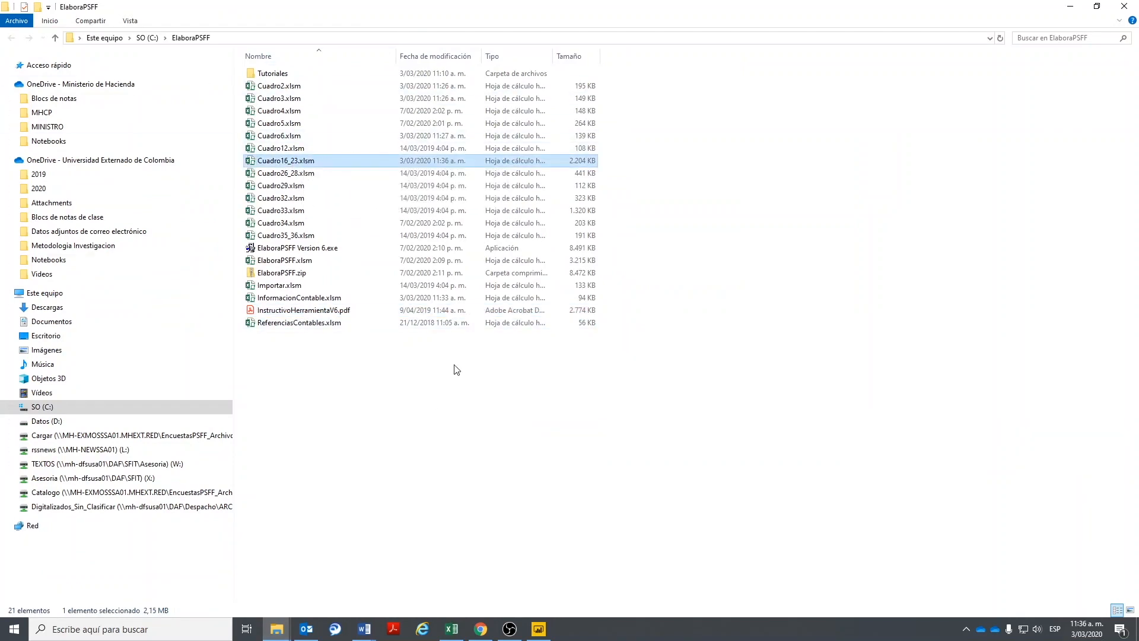
{"action": "left_click", "coordinate": [1070, 6]}
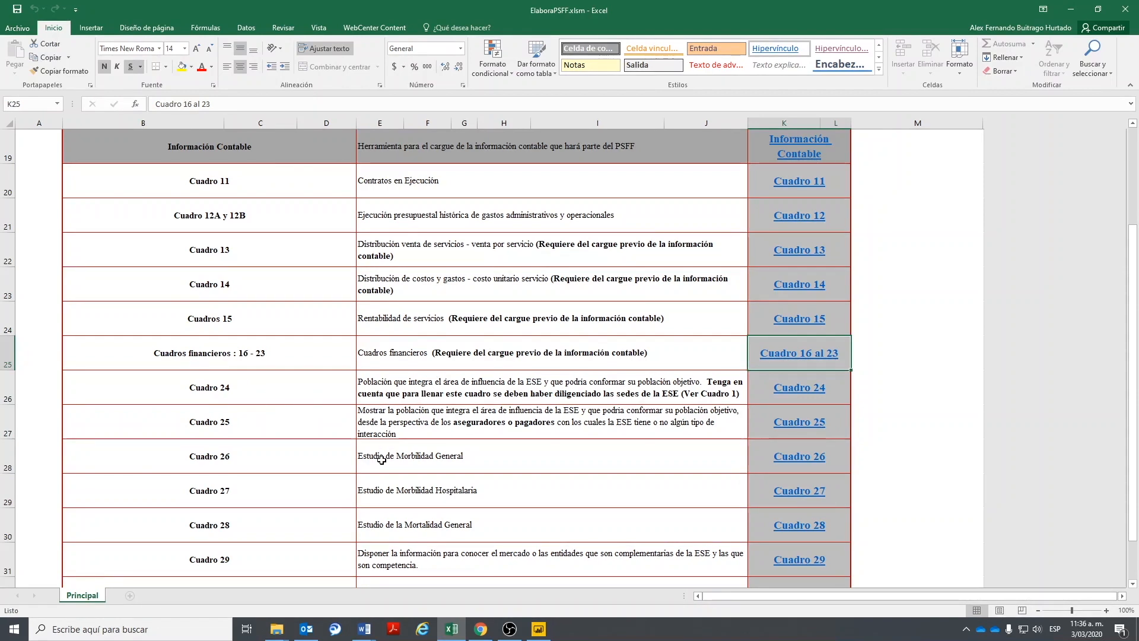
- Find the Cuadro 30 MATRIZ DOFA entry on the Principal menu and open its sheet
{"action": "scroll", "coordinate": [462, 461], "scroll_direction": "up", "scroll_amount": 2}
{"action": "scroll", "coordinate": [427, 454], "scroll_direction": "down", "scroll_amount": 4}
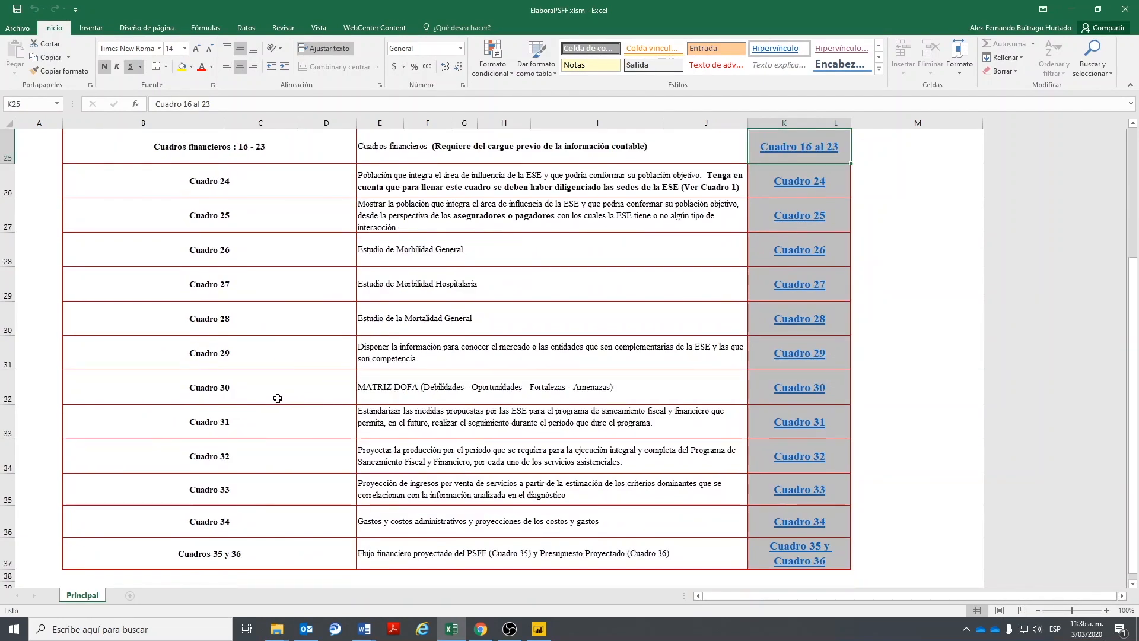
{"action": "left_click", "coordinate": [415, 383]}
{"action": "left_click", "coordinate": [400, 417]}
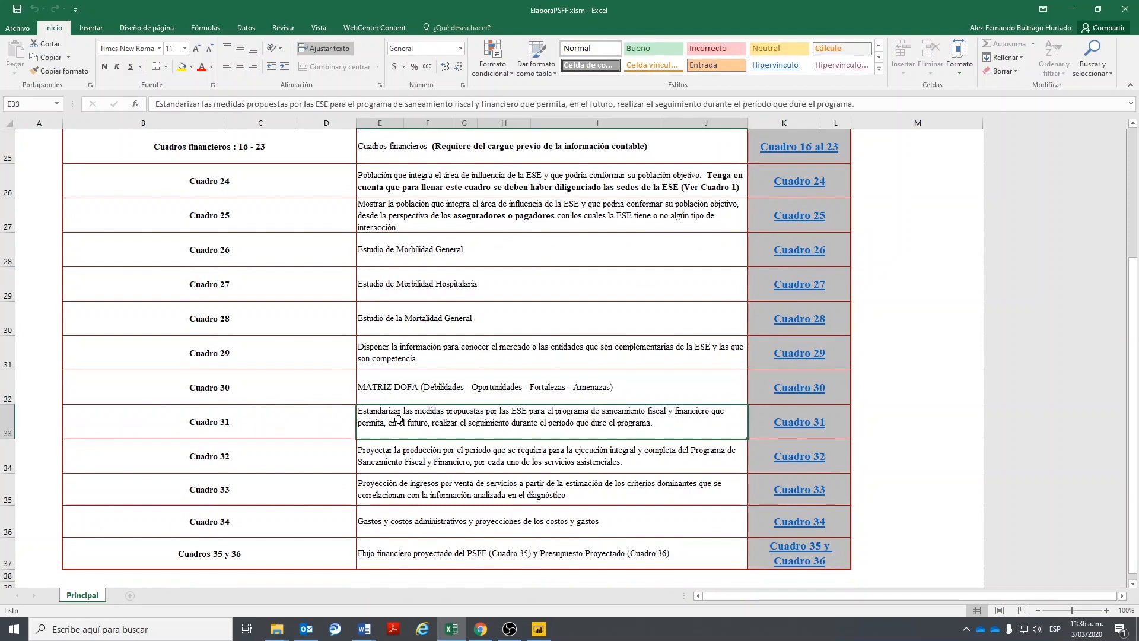
{"action": "left_click", "coordinate": [525, 395]}
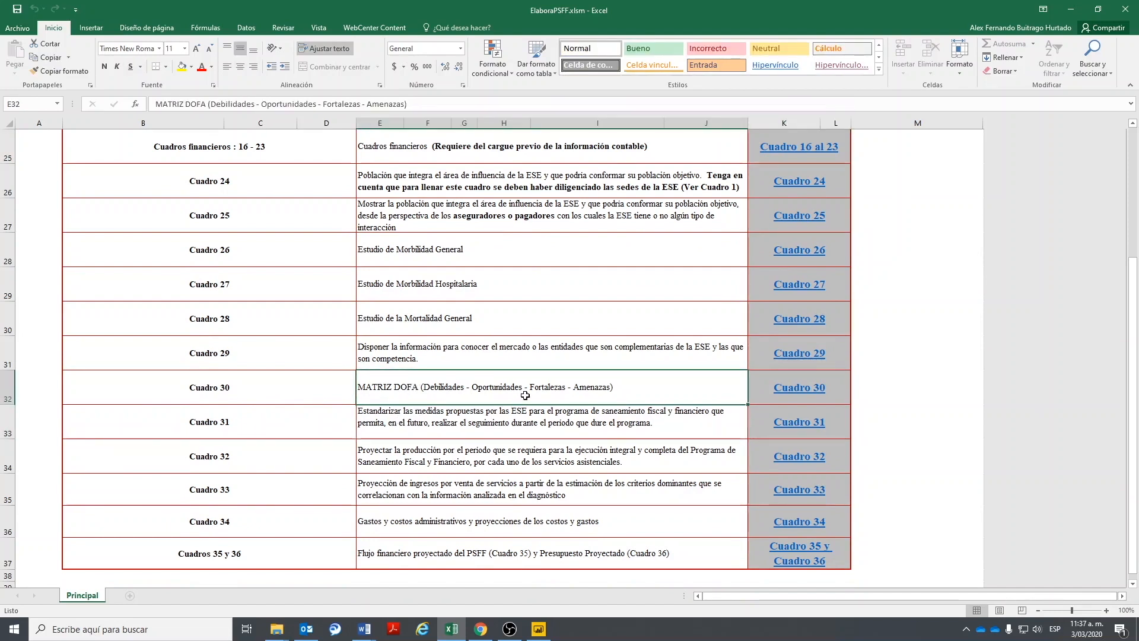
{"action": "scroll", "coordinate": [656, 406], "scroll_direction": "up", "scroll_amount": 4}
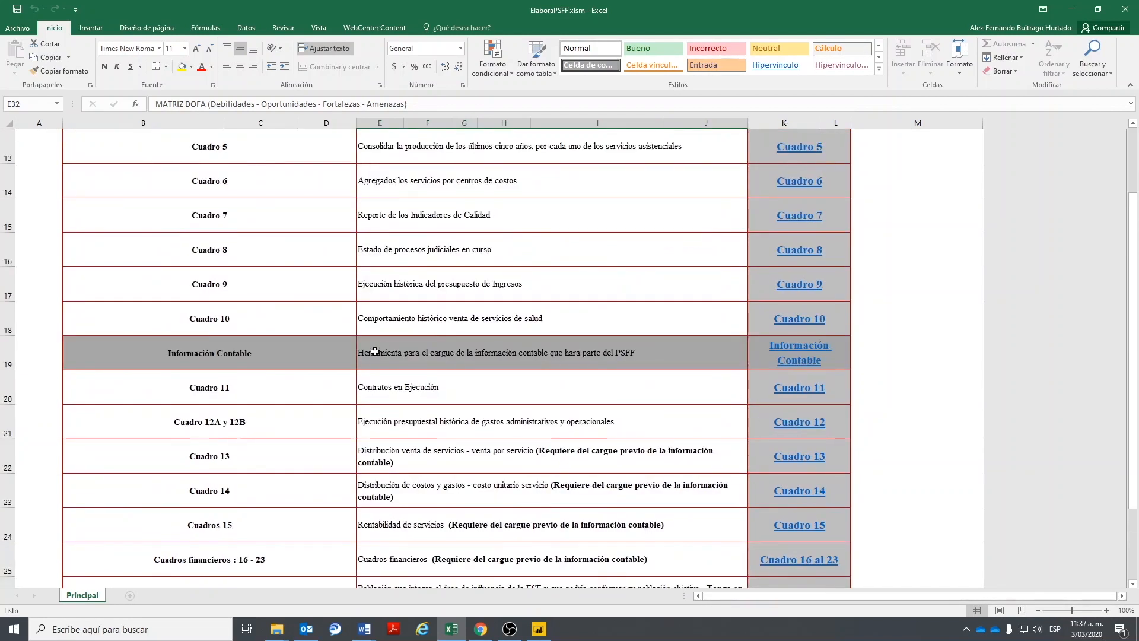
{"action": "scroll", "coordinate": [385, 346], "scroll_direction": "down", "scroll_amount": 6}
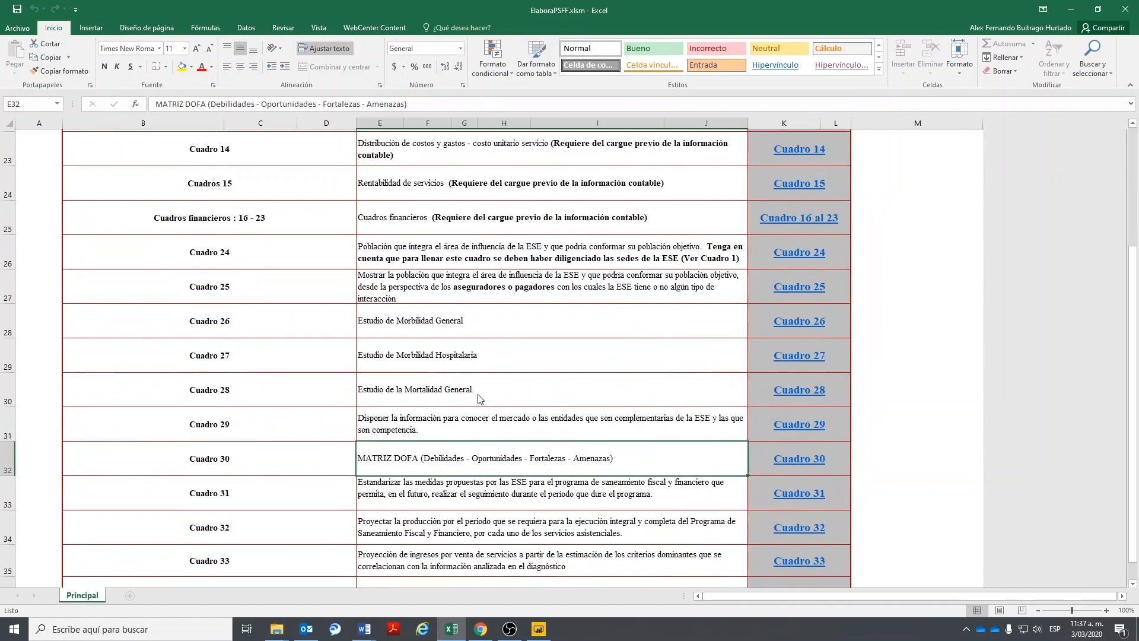
{"action": "scroll", "coordinate": [479, 398], "scroll_direction": "up", "scroll_amount": 3}
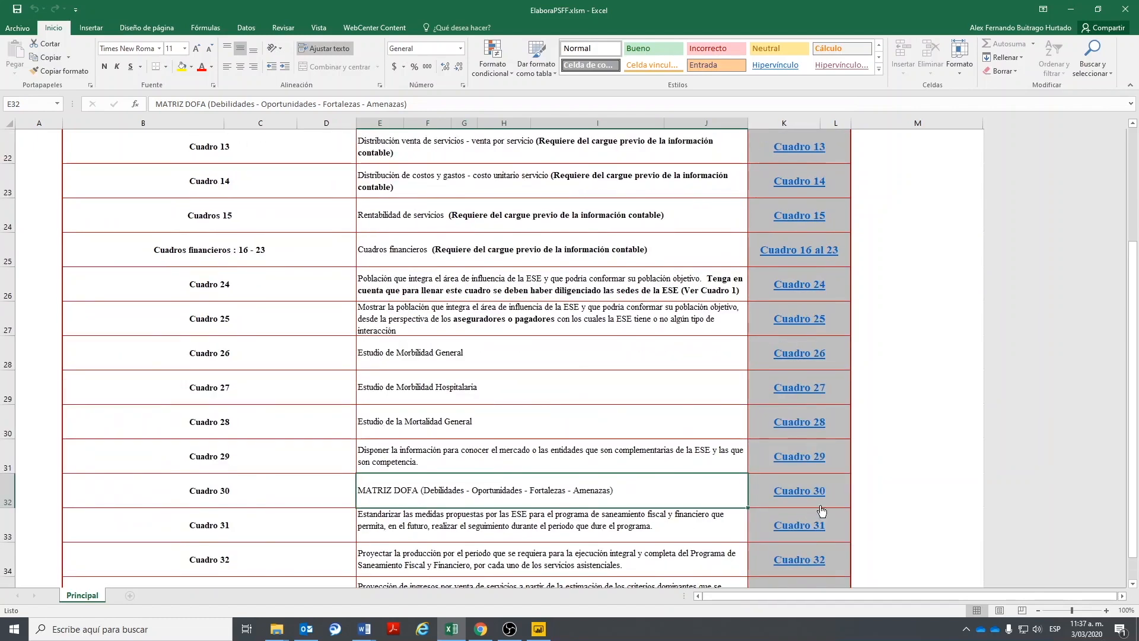
{"action": "left_click", "coordinate": [801, 493]}
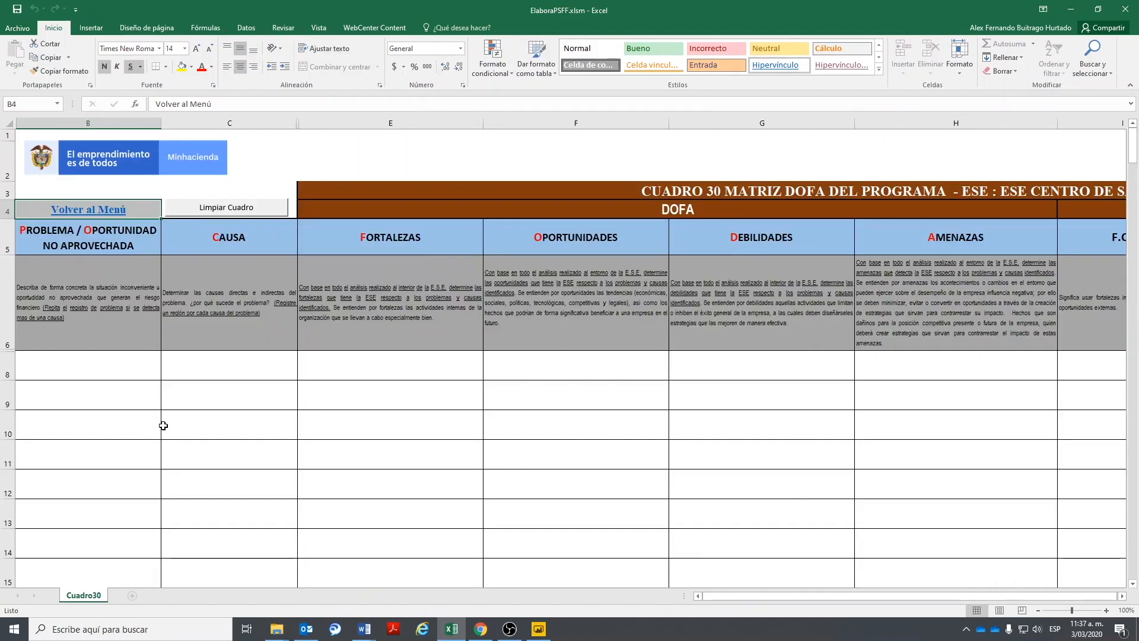
- Enter PROBLEMA 1 and CAUSA 1 in the first DOFA row (row 8)
{"action": "left_click", "coordinate": [110, 369]}
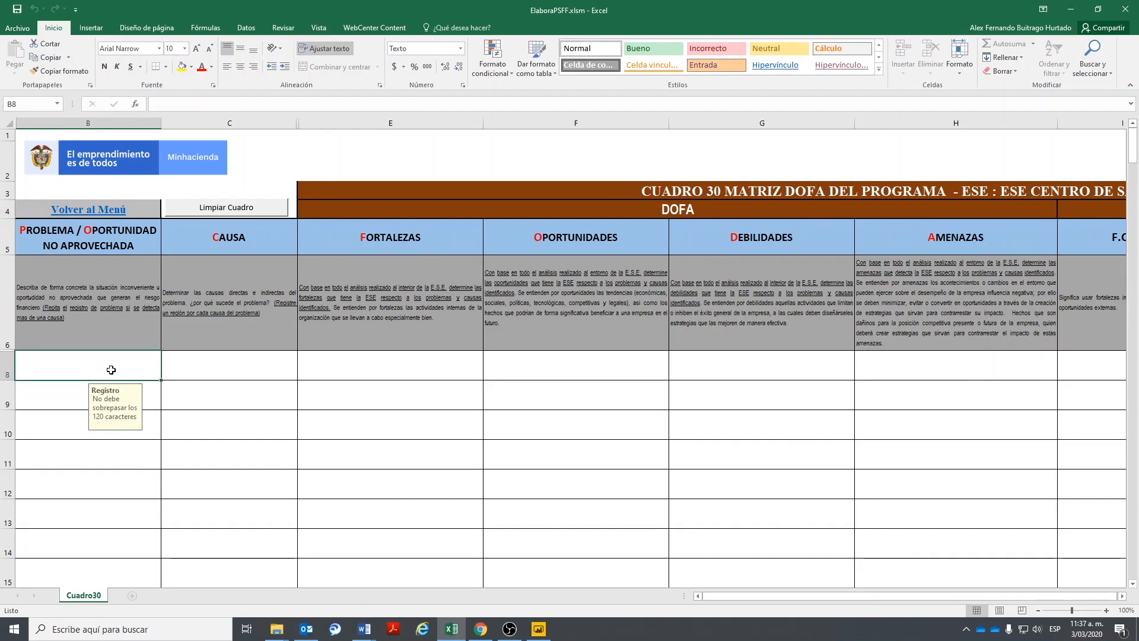
{"action": "key", "text": "Tab"}
{"action": "key", "text": "Tab"}
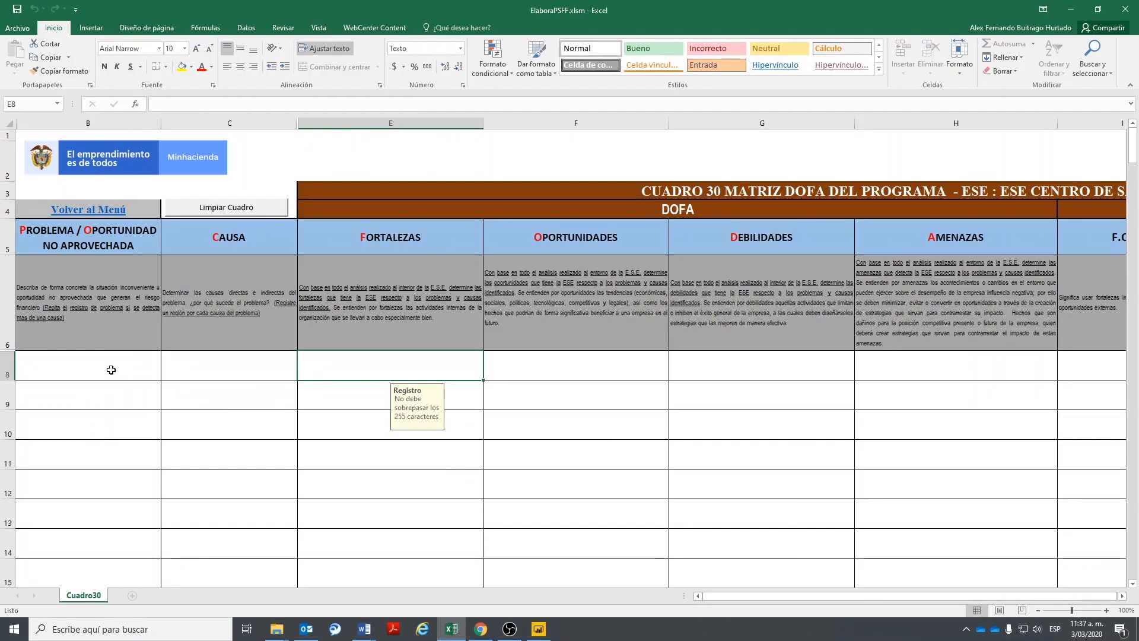
{"action": "key", "text": "Tab"}
{"action": "key", "text": "Tab"}
{"action": "key", "text": "Tab"}
{"action": "key", "text": "Tab"}
{"action": "key", "text": "Tab"}
{"action": "key", "text": "Tab"}
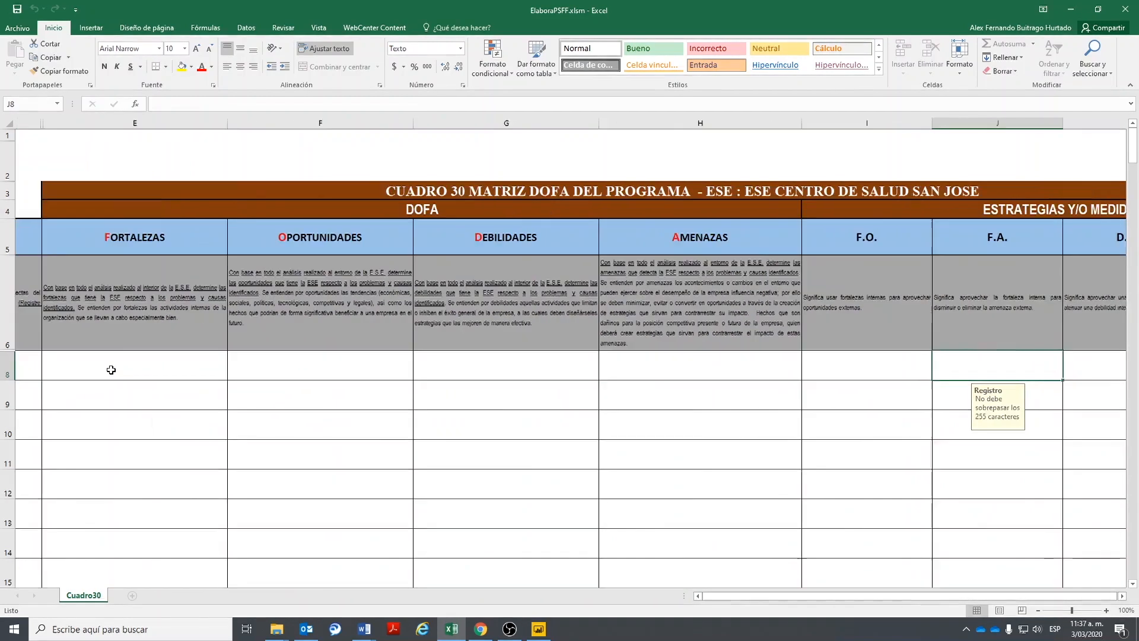
{"action": "key", "text": "Tab"}
{"action": "key", "text": "Tab"}
{"action": "key", "text": "Tab"}
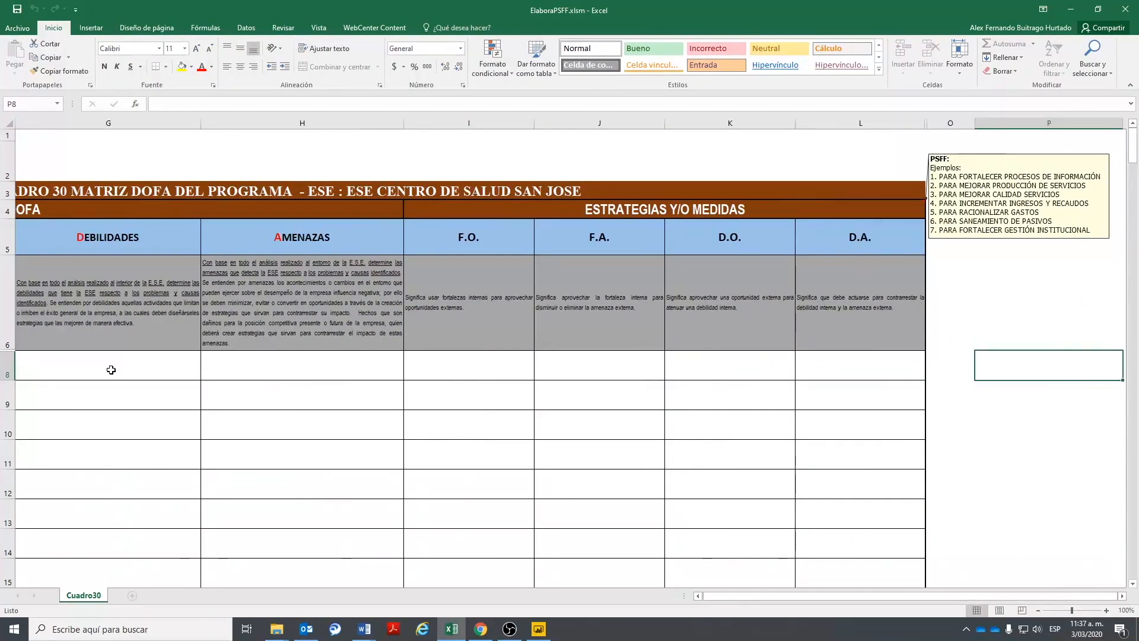
{"action": "key", "text": "Home"}
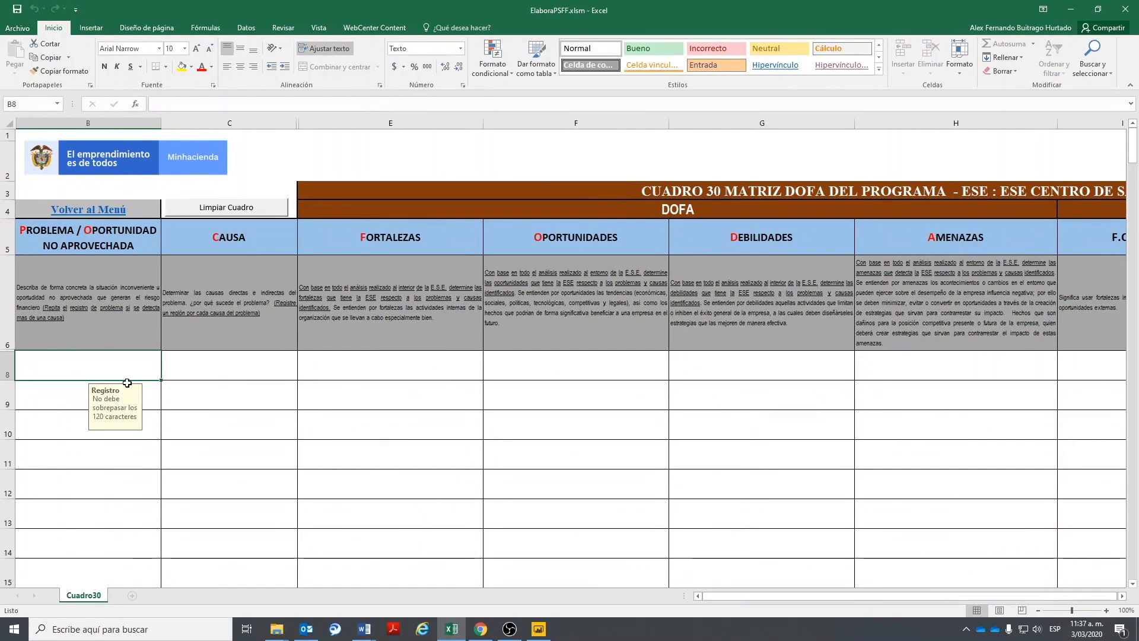
{"action": "type", "text": "PR"}
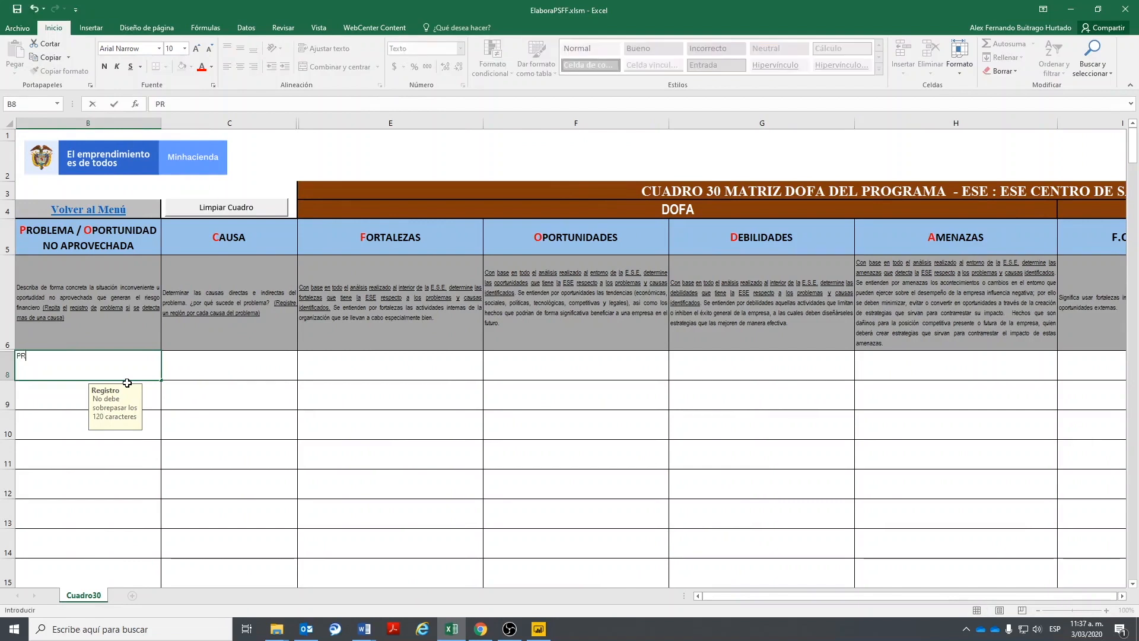
{"action": "type", "text": "OBLEMA 1"}
{"action": "key", "text": "Tab"}
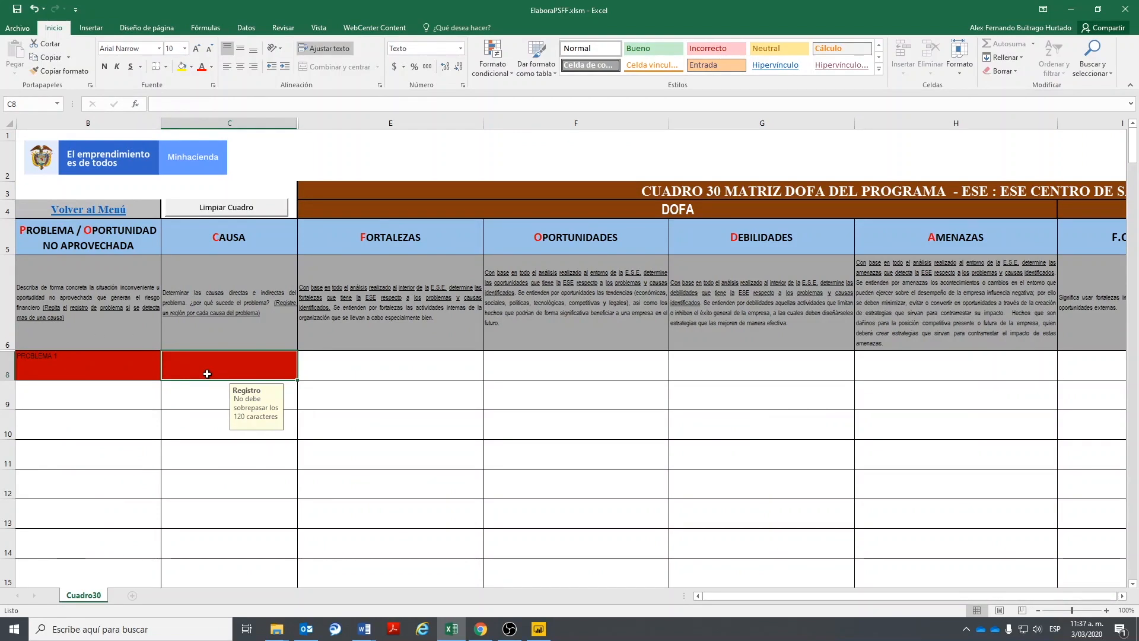
{"action": "type", "text": "CAUSA 1"}
{"action": "key", "text": "Tab"}
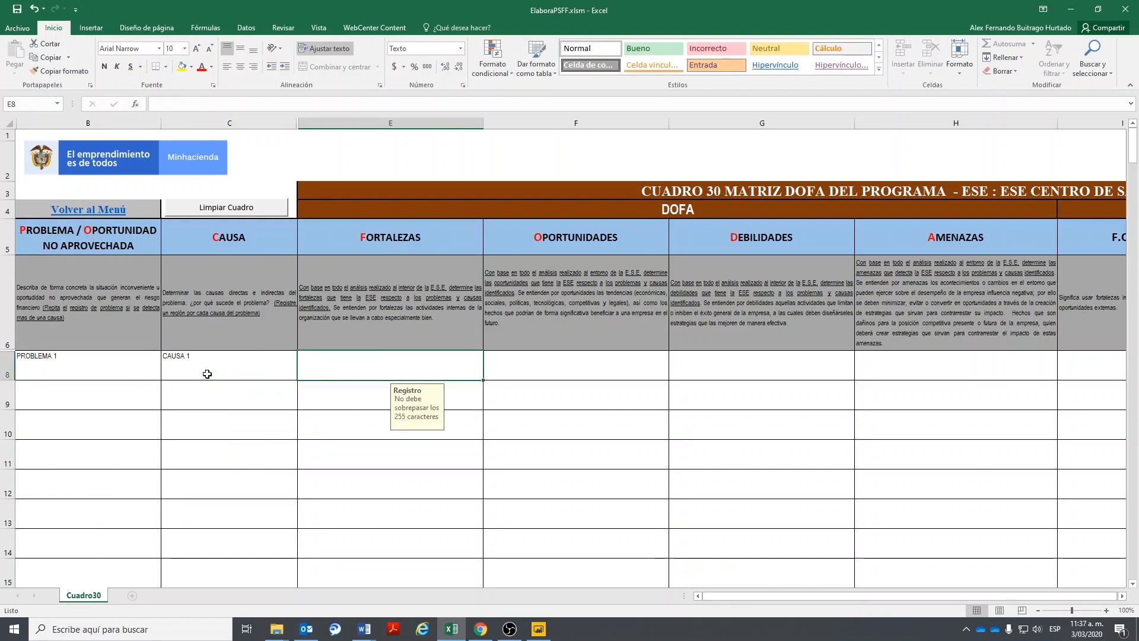
{"action": "key", "text": "Left"}
{"action": "key", "text": "Left"}
{"action": "key", "text": "Right"}
{"action": "key", "text": "Right"}
{"action": "key", "text": "Right"}
{"action": "key", "text": "Right"}
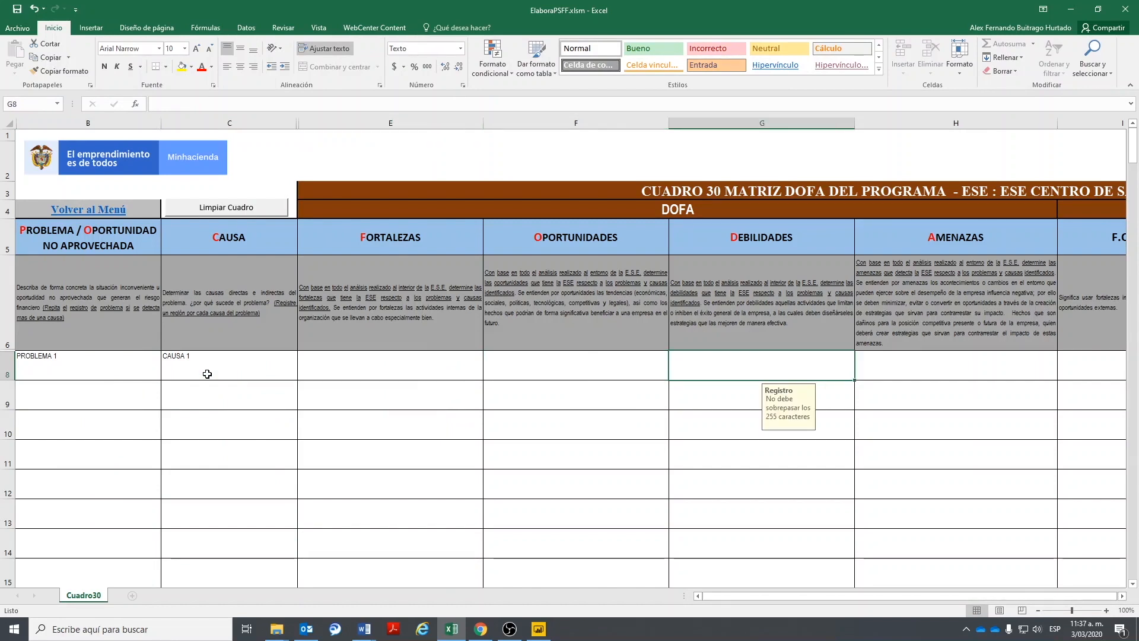
- Add DEBILIDAD 1 and AMENAZA 1 to row 8
{"action": "type", "text": "DEBILIDAD 1"}
{"action": "key", "text": "Right"}
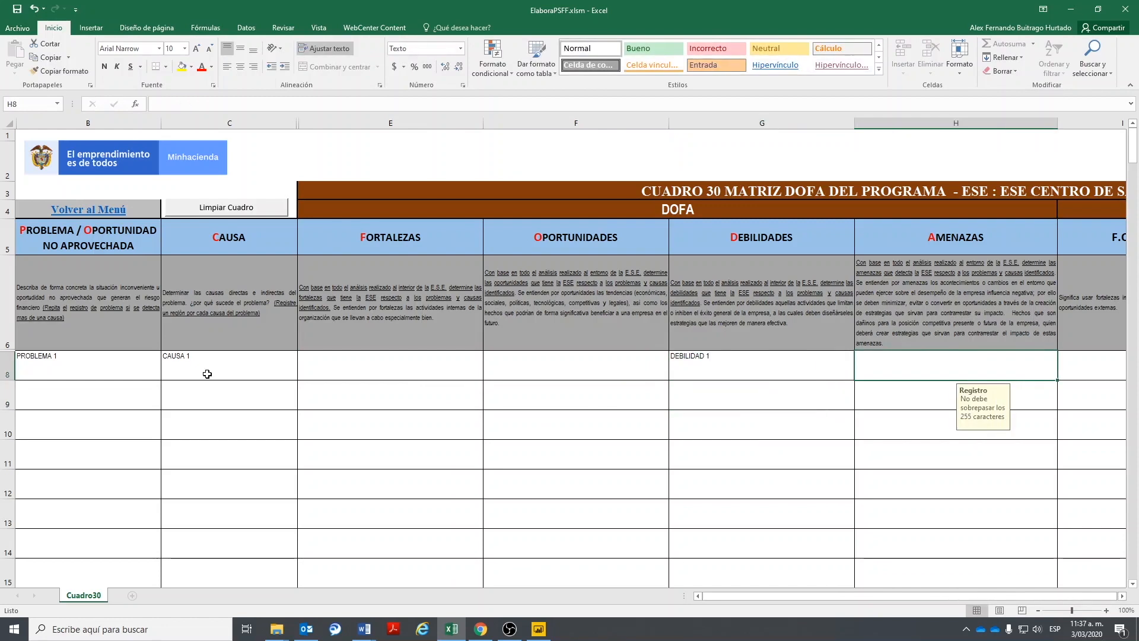
{"action": "type", "text": "AM"}
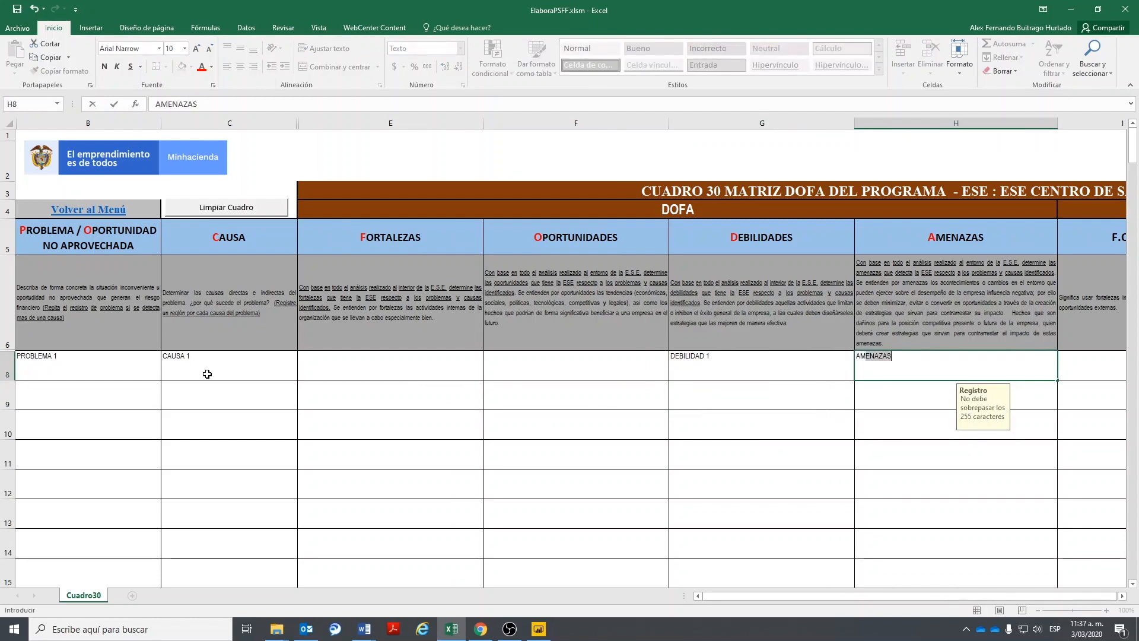
{"action": "type", "text": "EN"}
{"action": "key", "text": "BackSpace"}
{"action": "type", "text": "Z"}
{"action": "key", "text": "BackSpace"}
{"action": "key", "text": "Return"}
{"action": "type", "text": "A"}
{"action": "key", "text": "Up"}
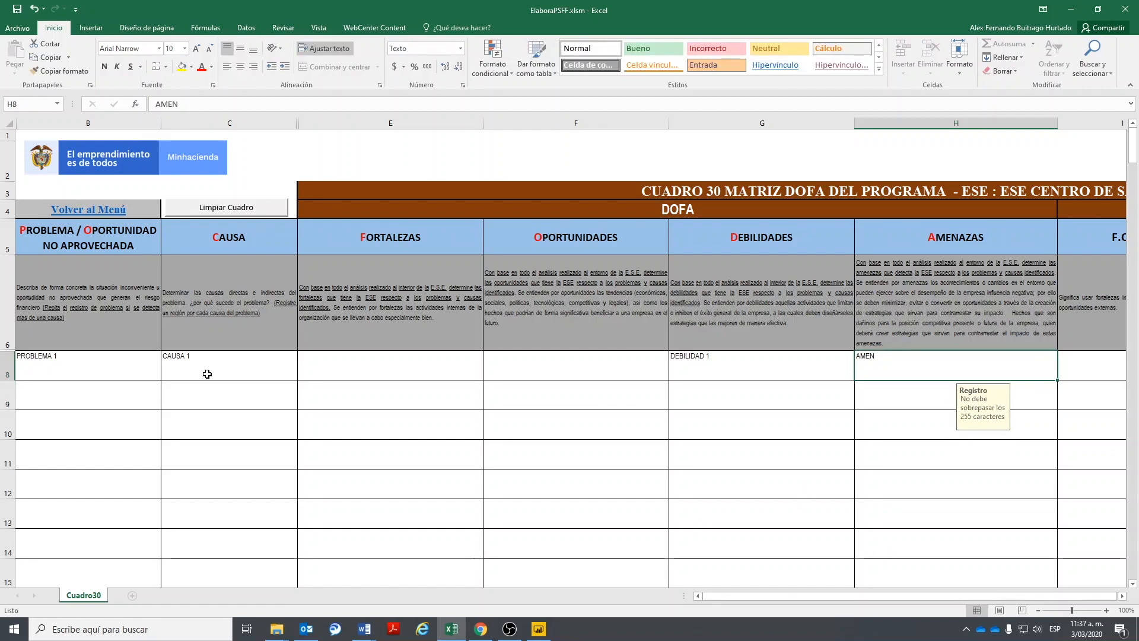
{"action": "type", "text": "AMENAZA 1"}
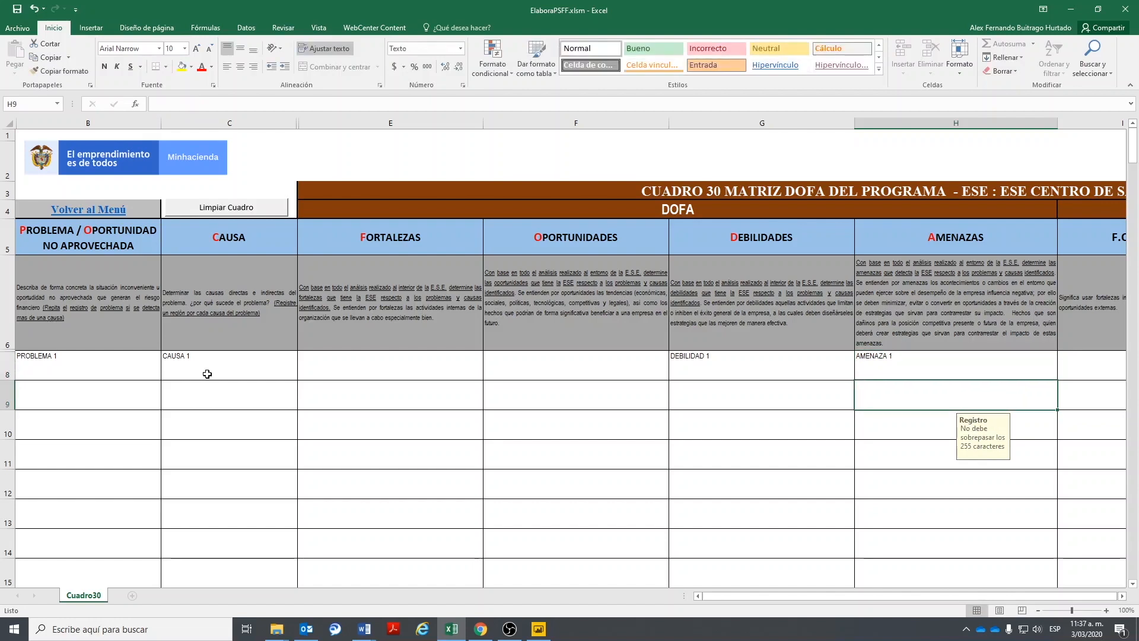
{"action": "key", "text": "Tab"}
{"action": "key", "text": "Tab"}
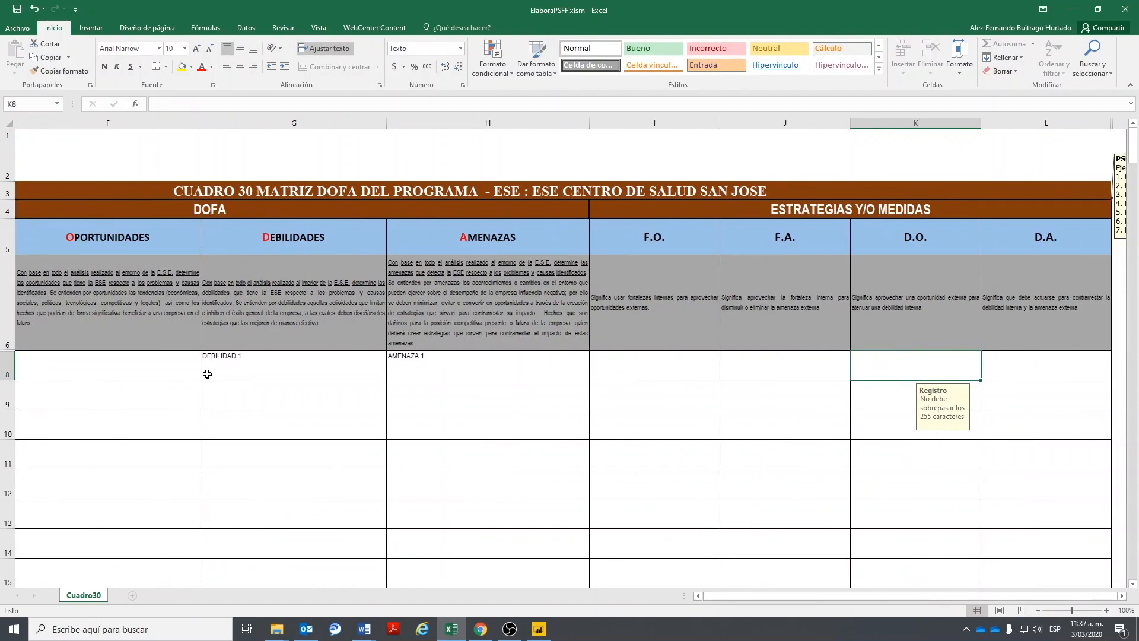
- Enter ESTRATEGIA 1 in the D.O. strategy cell K8
{"action": "key", "text": "Left"}
{"action": "key", "text": "Left"}
{"action": "key", "text": "Left"}
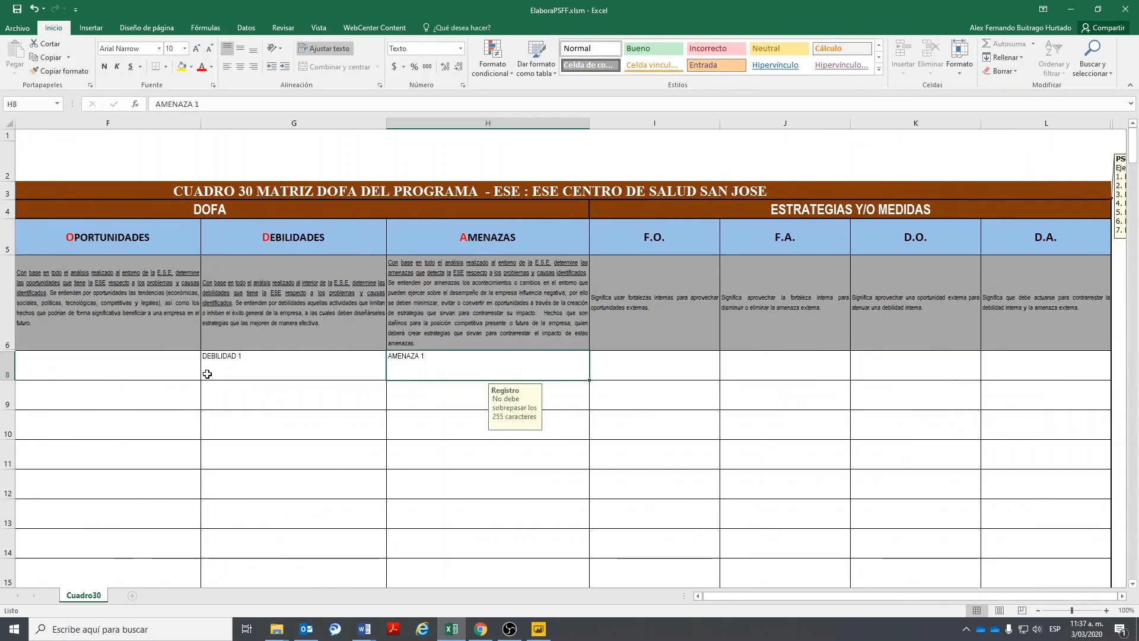
{"action": "key", "text": "Right"}
{"action": "key", "text": "Right"}
{"action": "key", "text": "Right"}
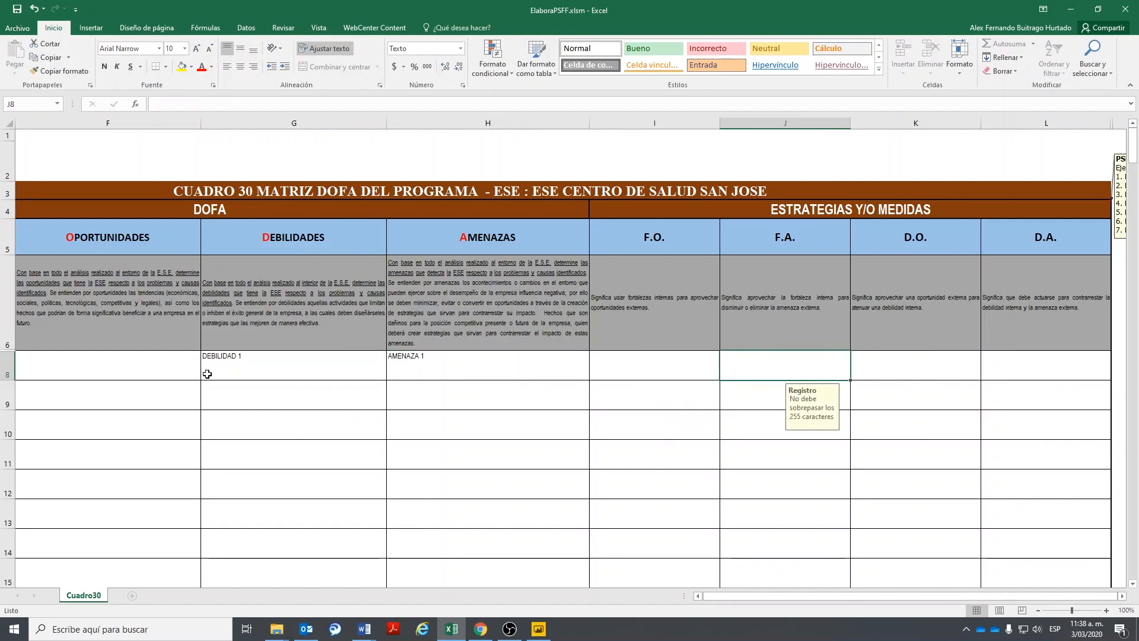
{"action": "key", "text": "Right"}
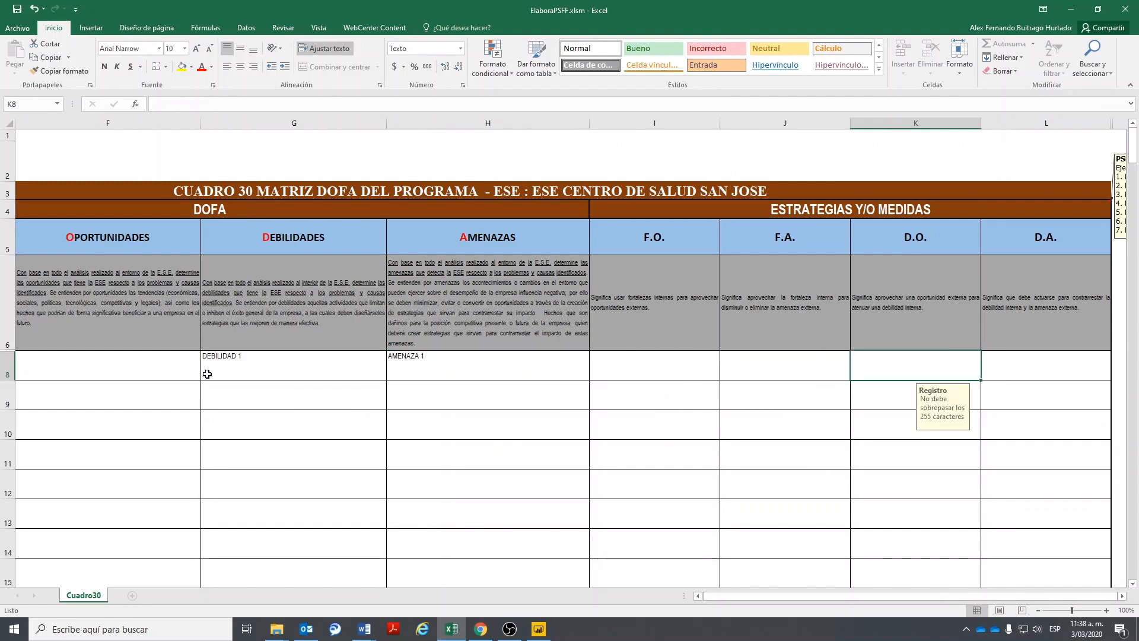
{"action": "type", "text": "ESTR"}
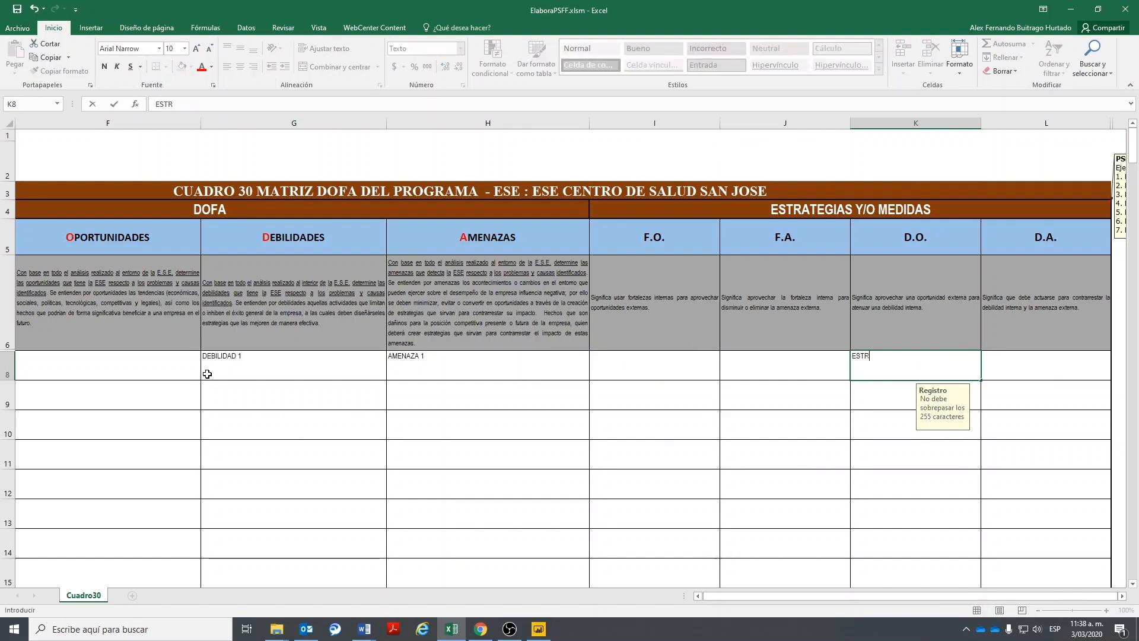
{"action": "type", "text": "ATEGIA 1"}
{"action": "key", "text": "Return"}
- Fill row 9 with OPORTUNIDAD in B9 and MEJORA 1 in C9
{"action": "key", "text": "Home"}
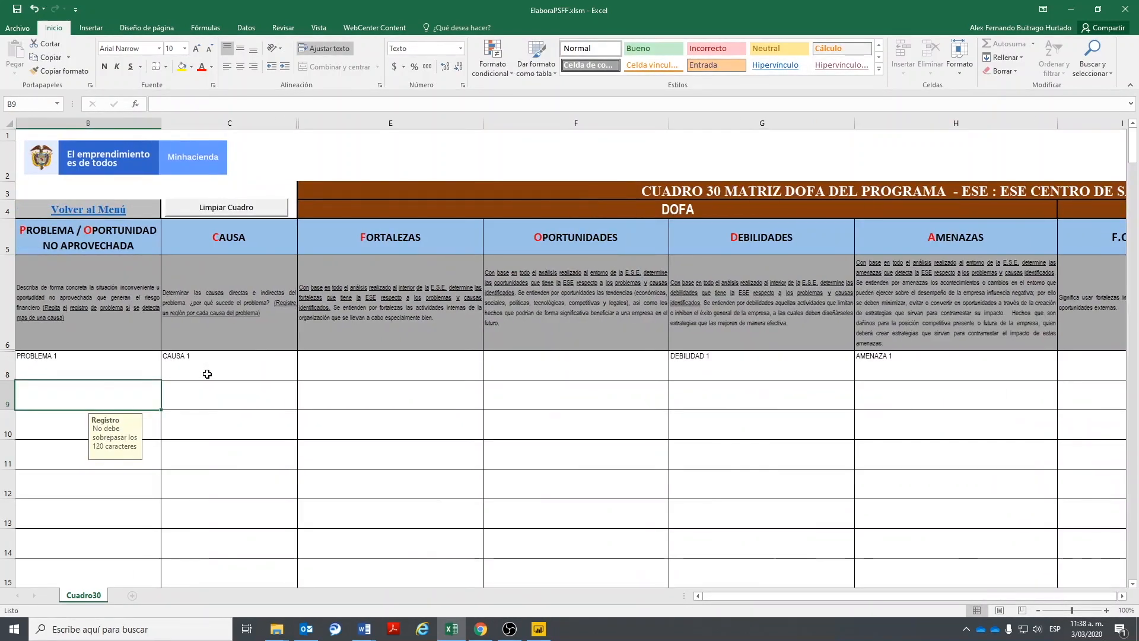
{"action": "type", "text": "OP"}
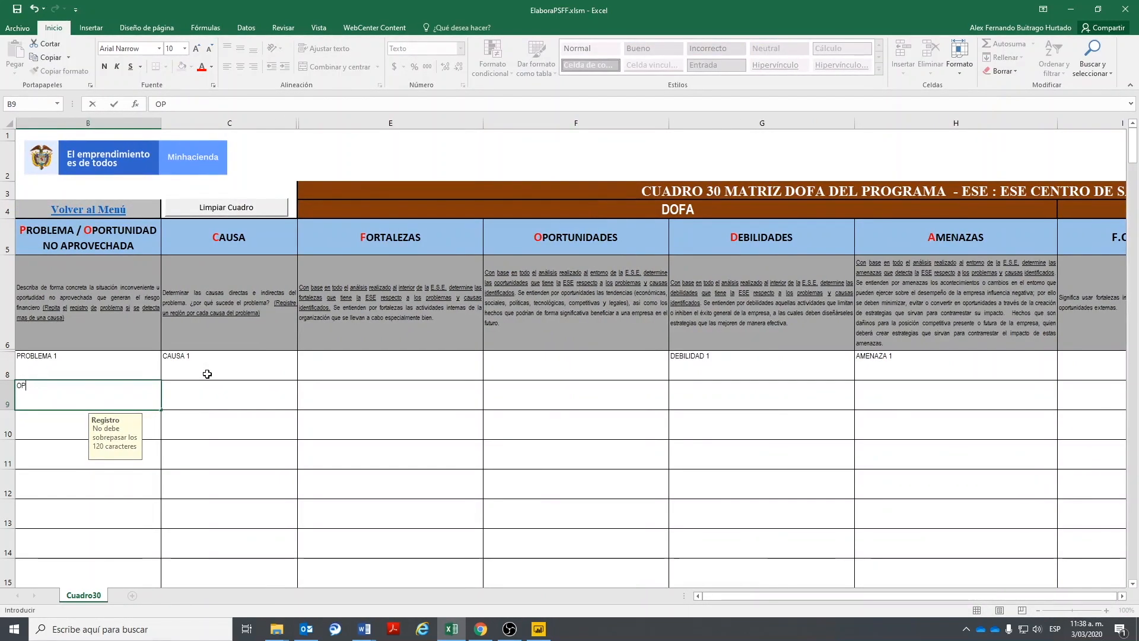
{"action": "type", "text": "OR"}
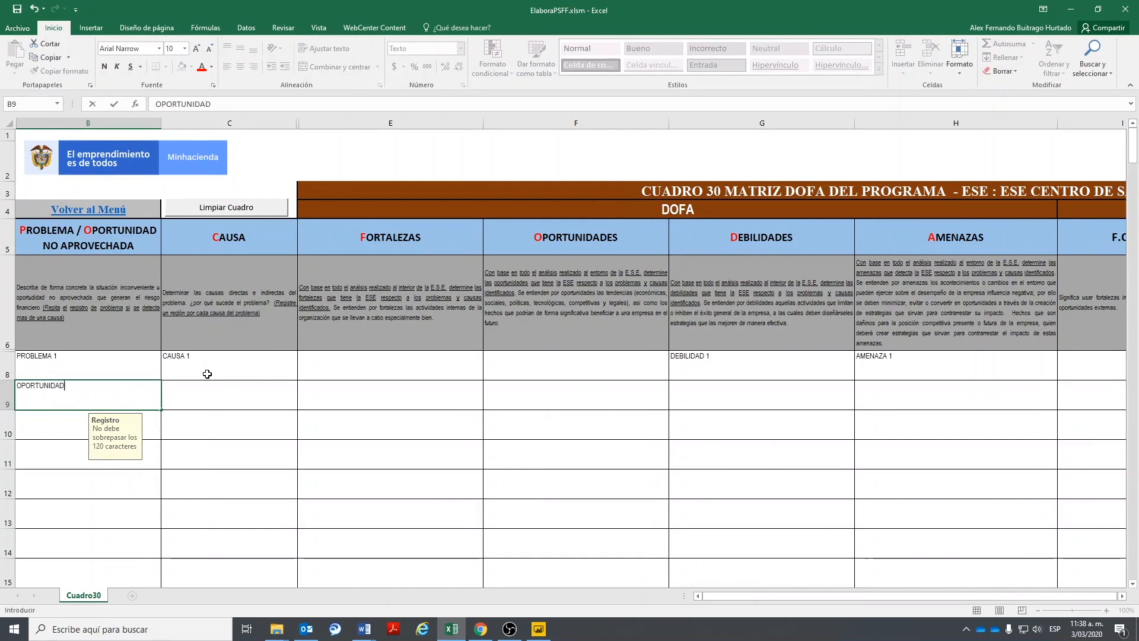
{"action": "type", "text": "TUNIDAD"}
{"action": "key", "text": "Tab"}
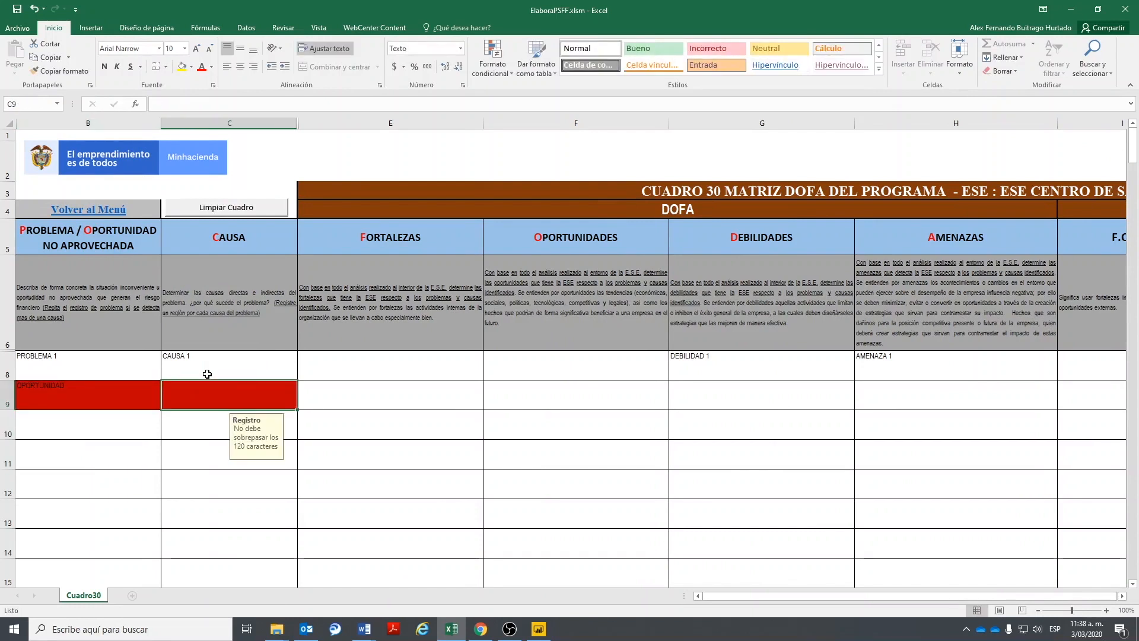
{"action": "type", "text": "MEJORA "}
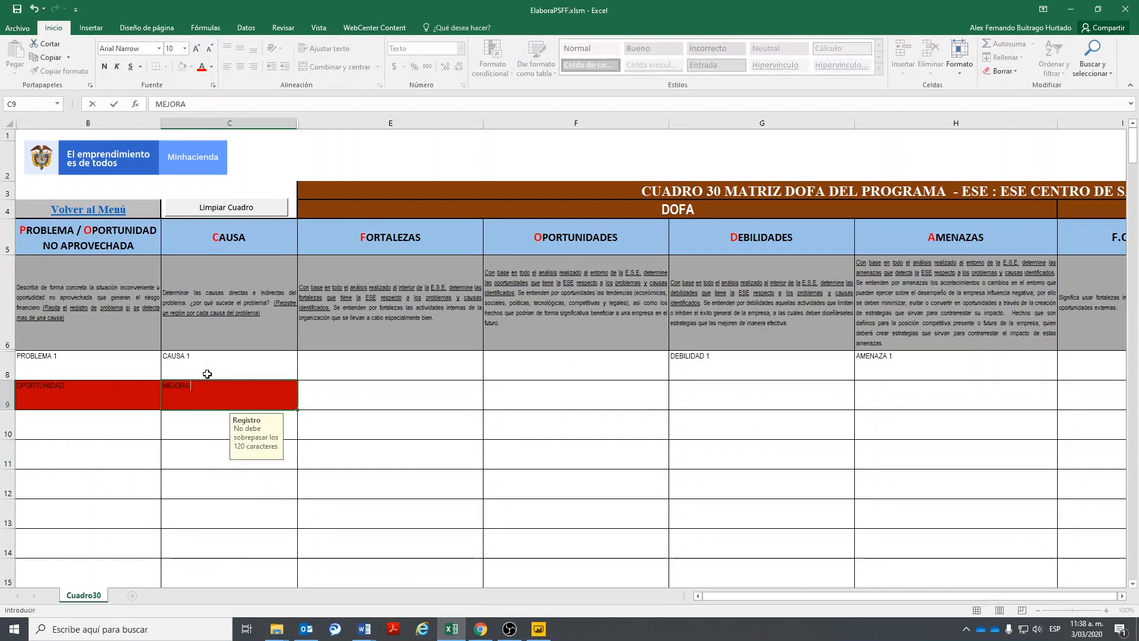
{"action": "type", "text": "1"}
{"action": "key", "text": "Tab"}
{"action": "key", "text": "Tab"}
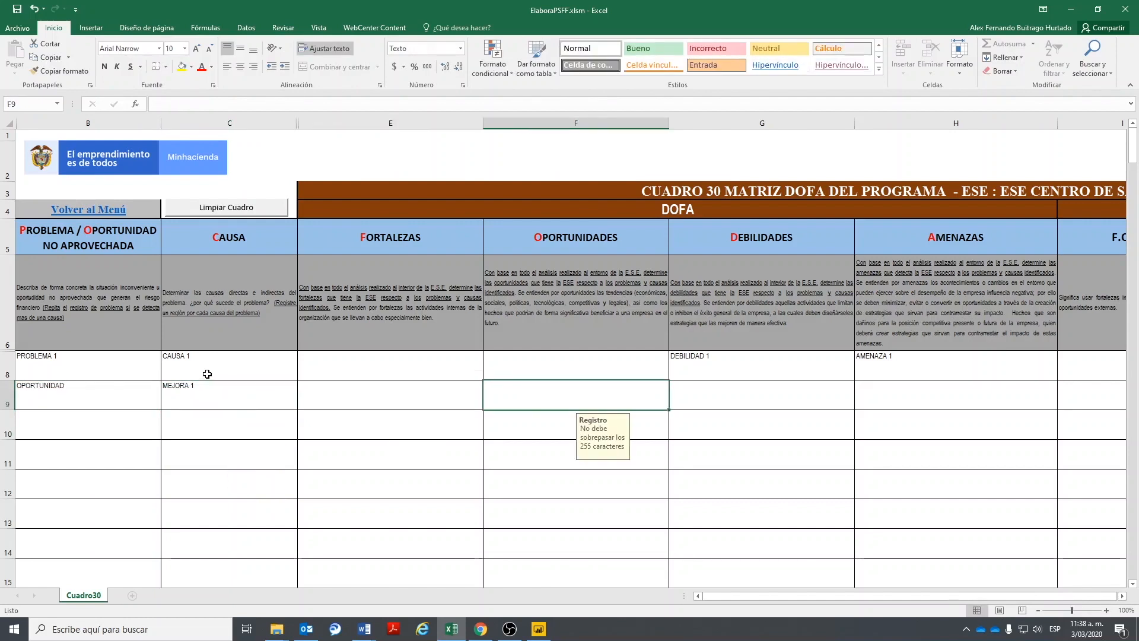
- Enter OPORTUNIDAD DESC in the opportunities cell F9
{"action": "type", "text": "OPOP"}
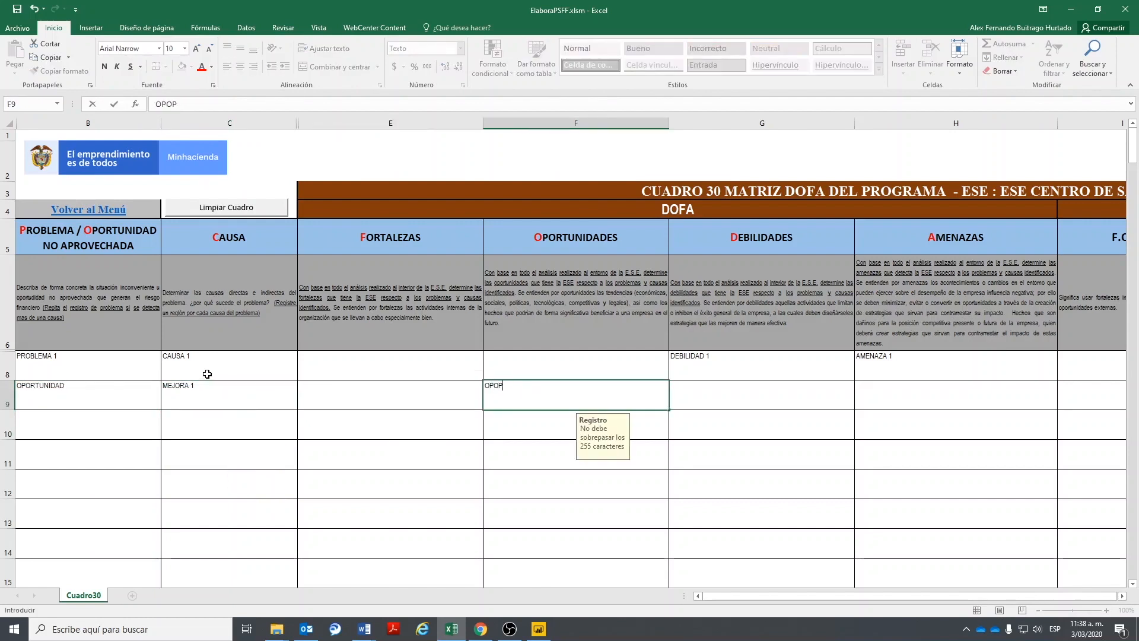
{"action": "key", "text": "BackSpace"}
{"action": "type", "text": "RT"}
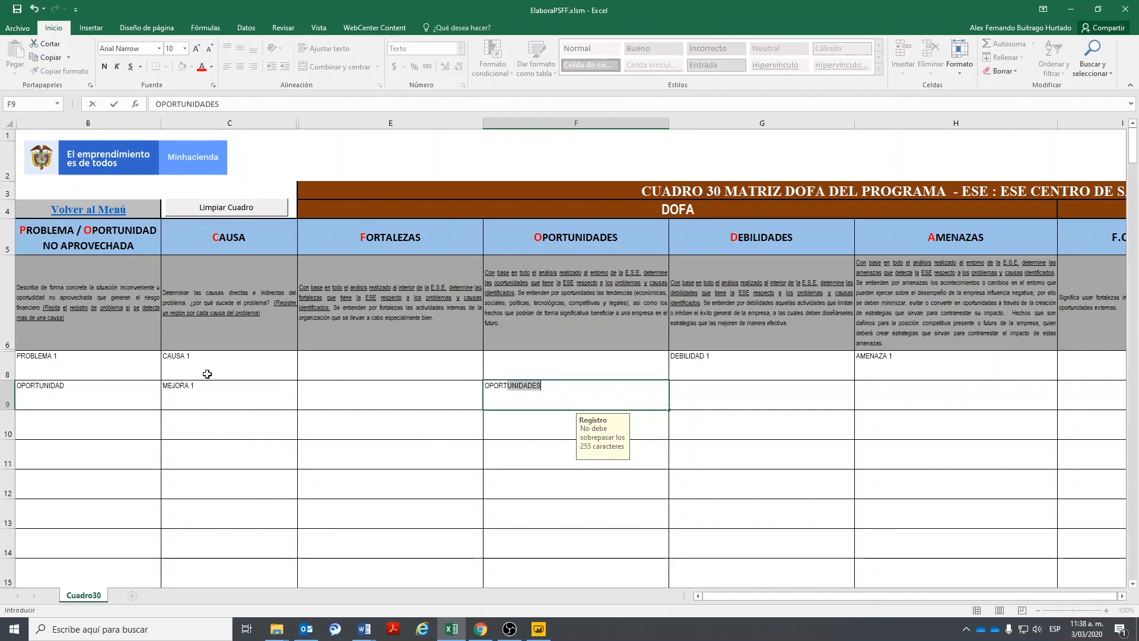
{"action": "type", "text": "ORTUNIDAD"}
{"action": "key", "text": "Delete"}
{"action": "key", "text": "Return"}
{"action": "key", "text": "Up"}
{"action": "key", "text": "Right"}
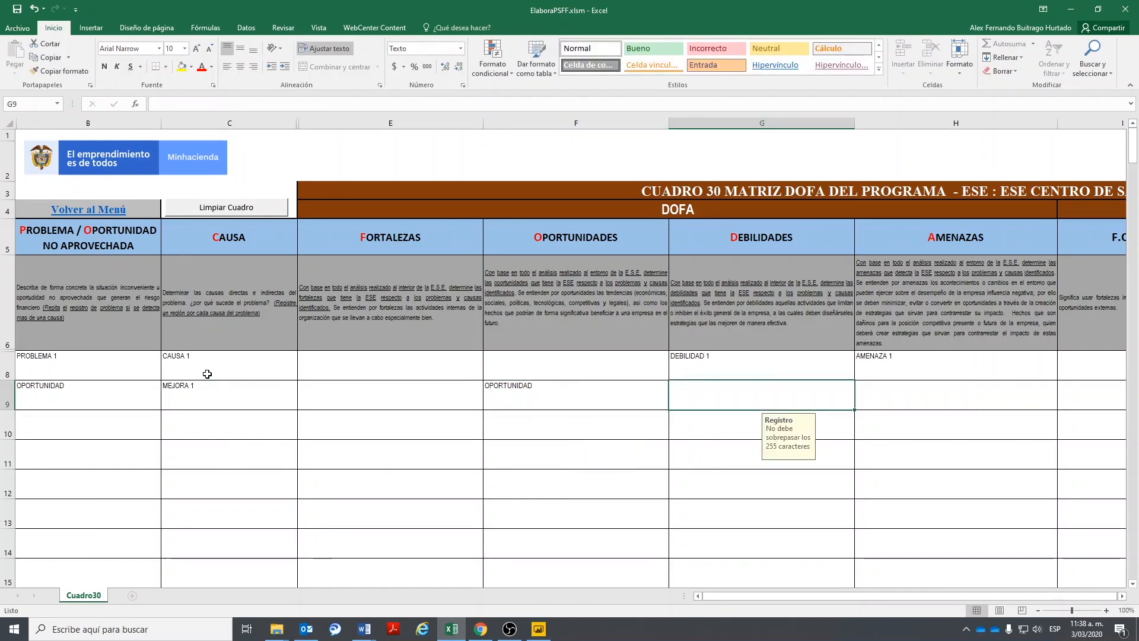
{"action": "key", "text": "Left"}
{"action": "double_click", "coordinate": [575, 390]}
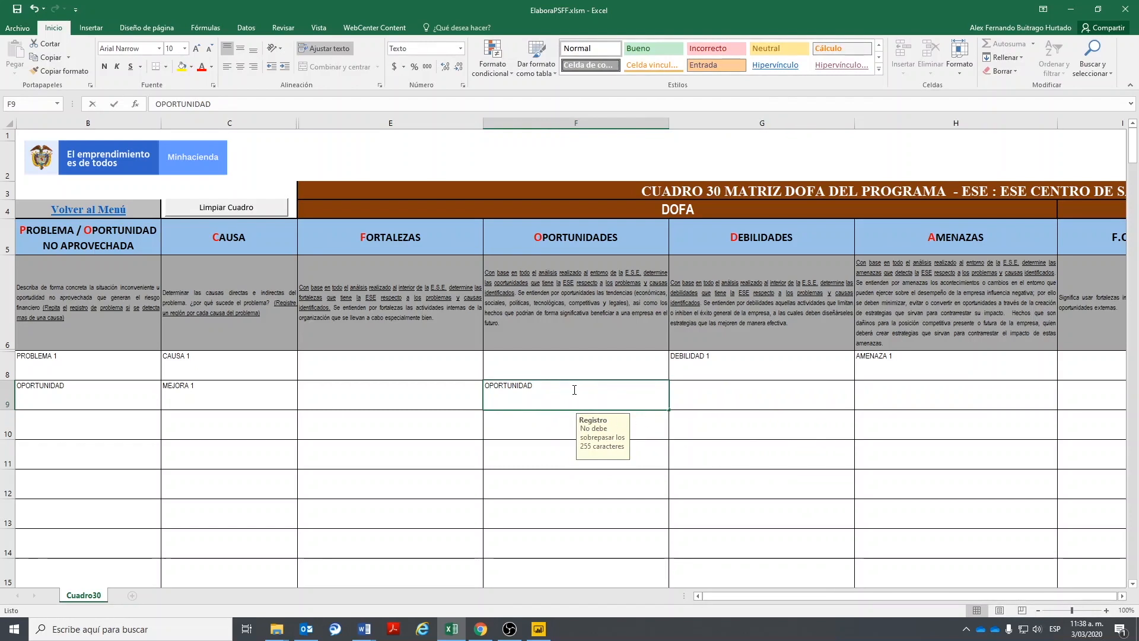
{"action": "type", "text": "DESC"}
{"action": "key", "text": "Return"}
- Enter GANANCIA in the F.O. strategy cell I9 and return to the Principal menu
{"action": "key", "text": "Up"}
{"action": "key", "text": "Right"}
{"action": "key", "text": "Right"}
{"action": "key", "text": "Right"}
{"action": "key", "text": "Right"}
{"action": "key", "text": "Right"}
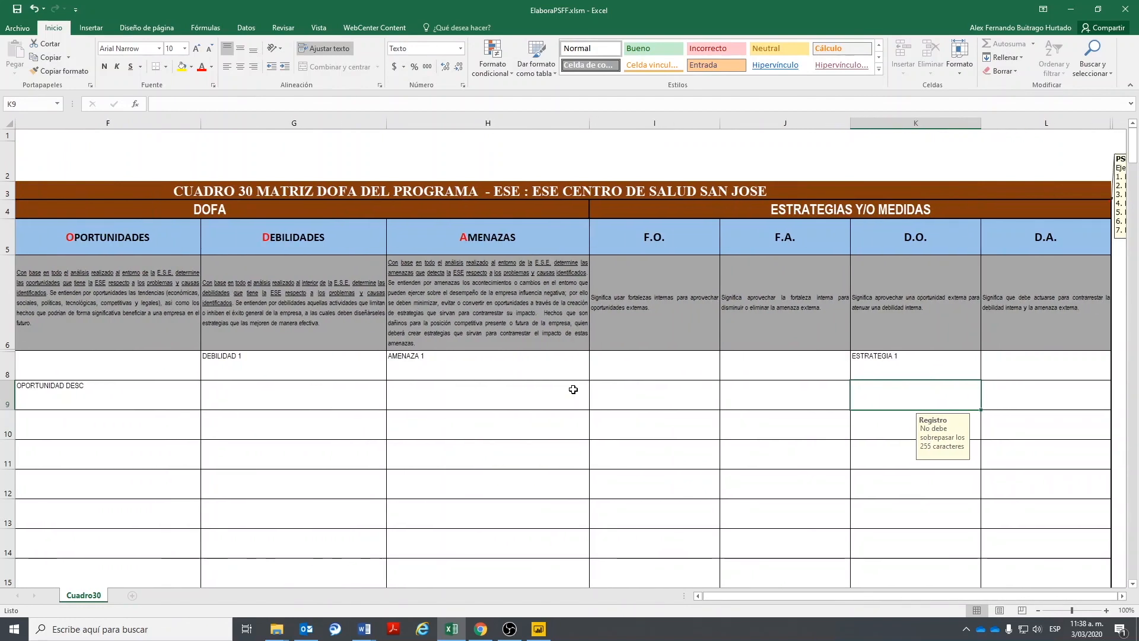
{"action": "key", "text": "Left"}
{"action": "key", "text": "Left"}
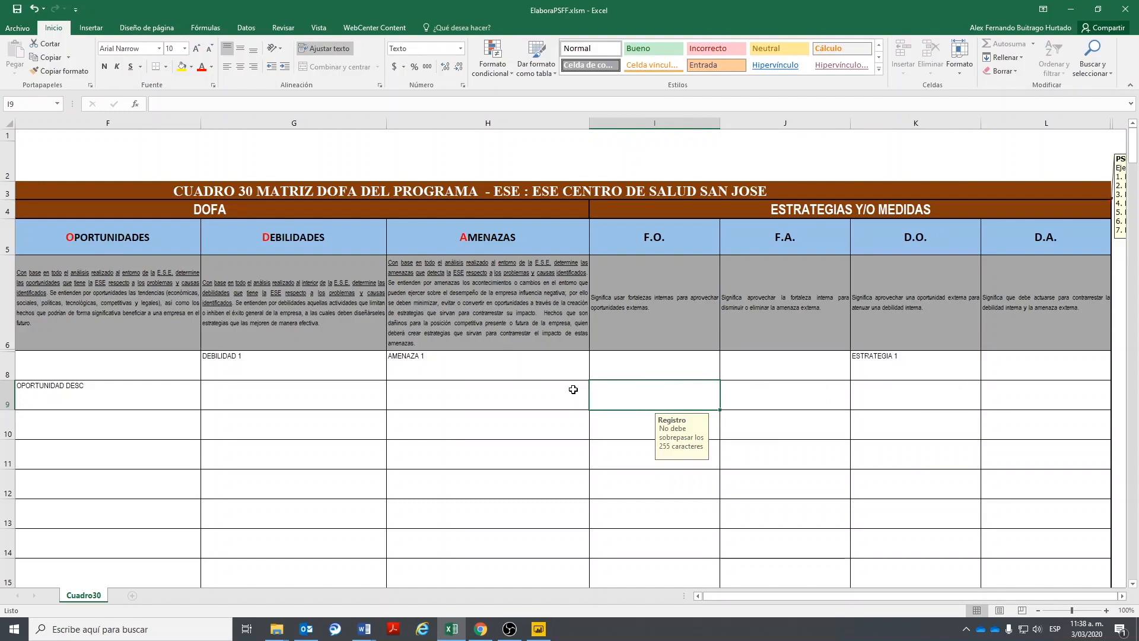
{"action": "type", "text": "G"}
{"action": "type", "text": "bBXU"}
{"action": "key", "text": "BackSpace"}
{"action": "key", "text": "BackSpace"}
{"action": "key", "text": "BackSpace"}
{"action": "type", "text": "a"}
{"action": "key", "text": "BackSpace"}
{"action": "type", "text": "ANANCIA"}
{"action": "key", "text": "Return"}
{"action": "key", "text": "Up"}
{"action": "key", "text": "Home"}
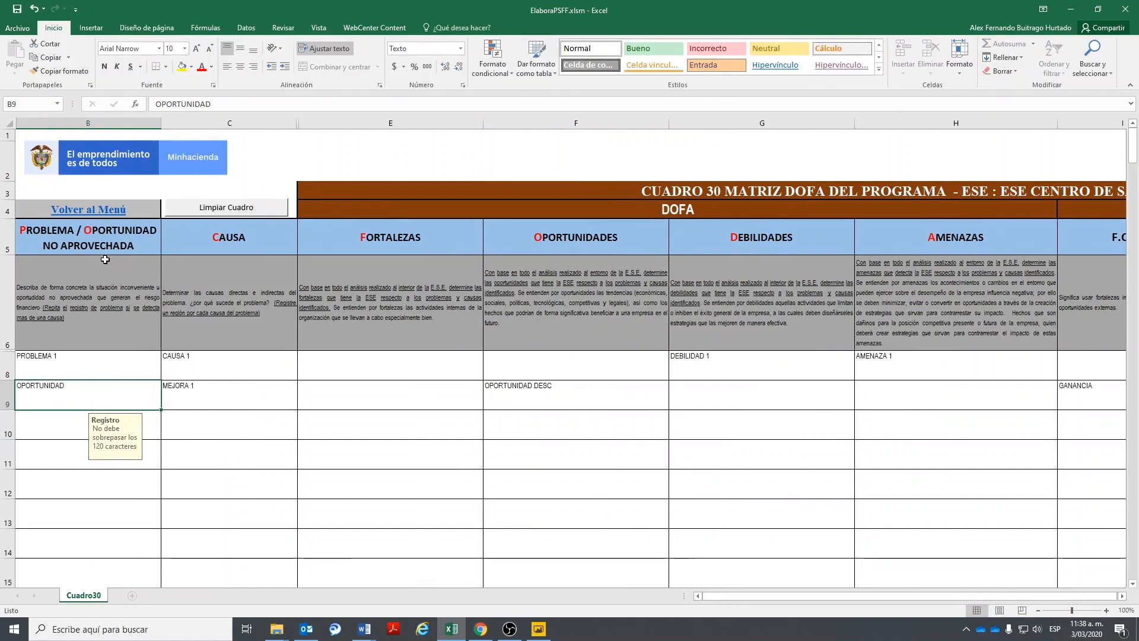
{"action": "left_click", "coordinate": [89, 210]}
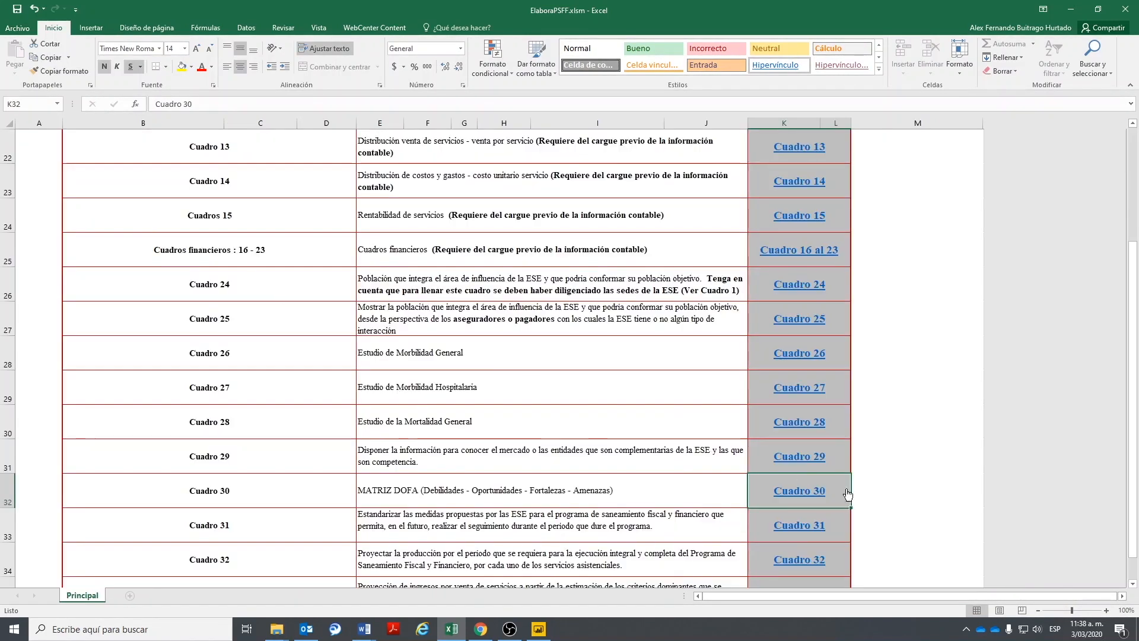
- In Cuadro 31's first measure row, choose the revenue-strengthening category and the Financiero aspect
{"action": "left_click", "coordinate": [800, 525]}
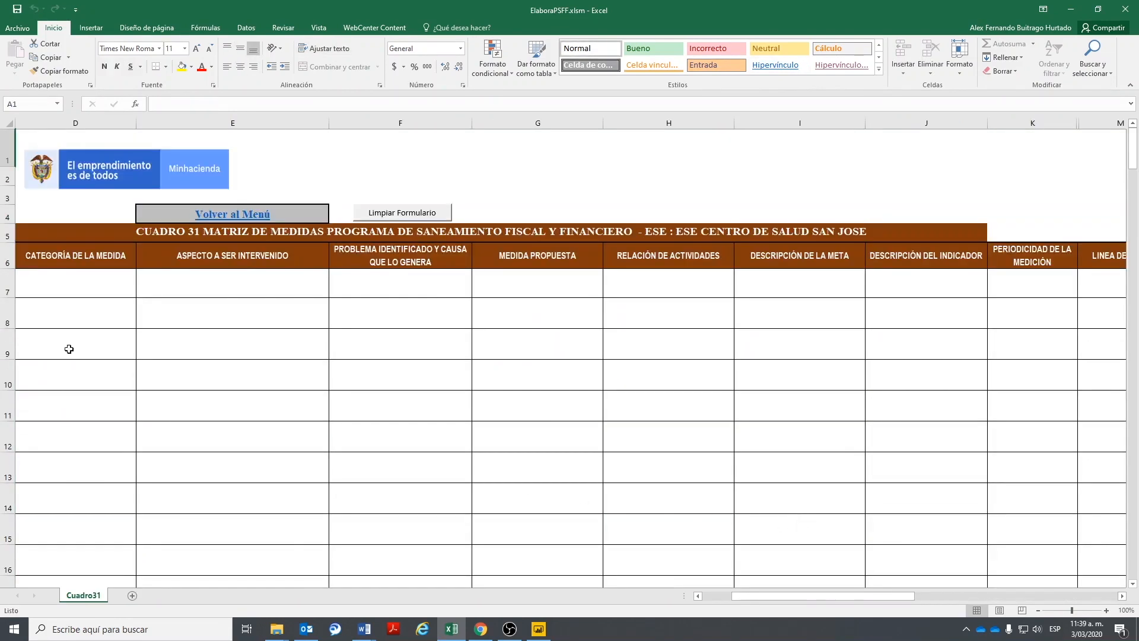
{"action": "left_click", "coordinate": [72, 287]}
{"action": "left_click", "coordinate": [142, 292]}
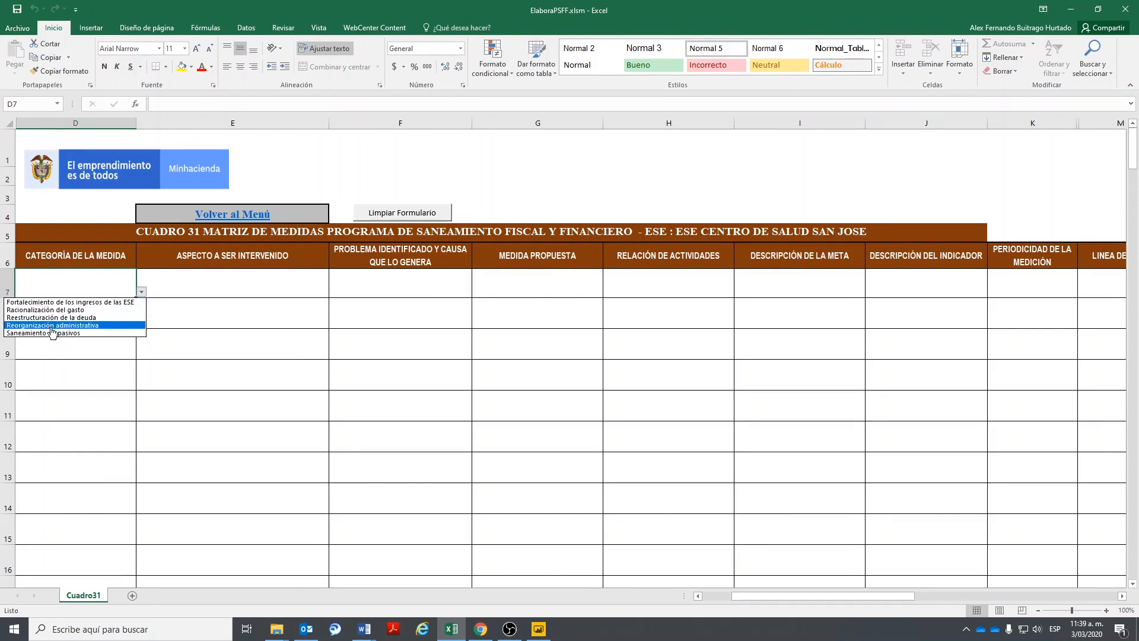
{"action": "left_click", "coordinate": [83, 301]}
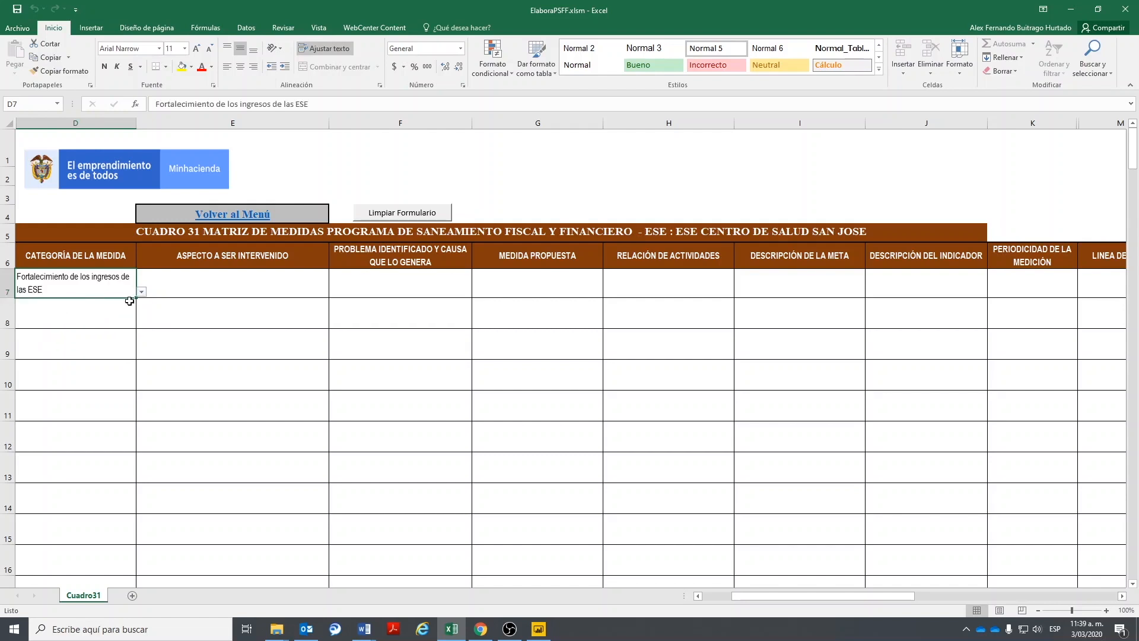
{"action": "left_click", "coordinate": [213, 286]}
{"action": "left_click", "coordinate": [334, 292]}
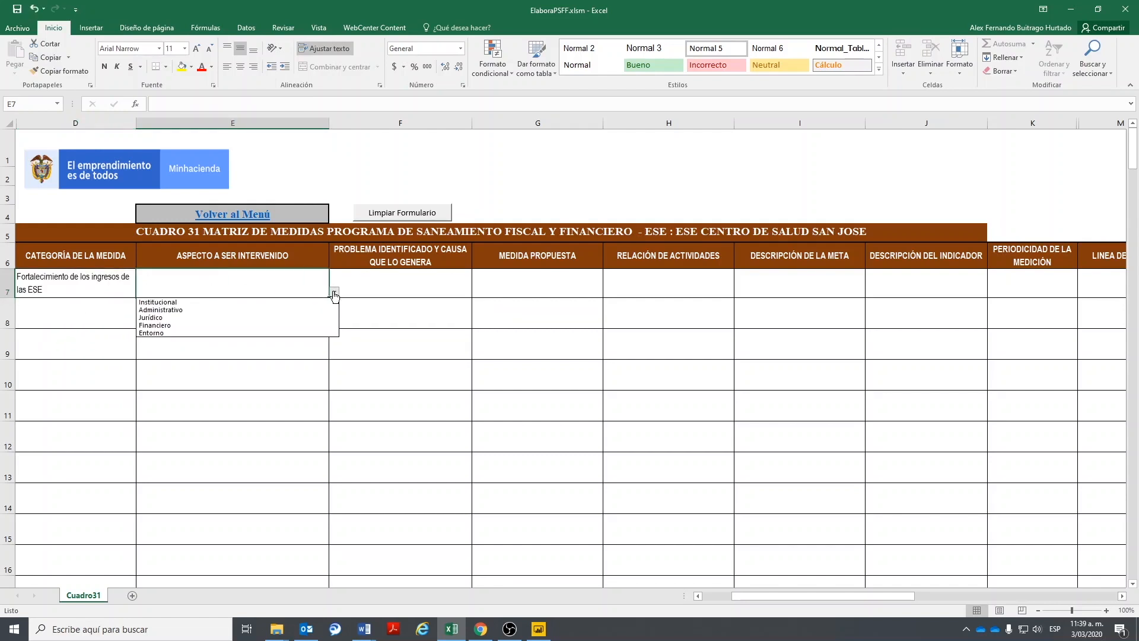
{"action": "left_click", "coordinate": [155, 326]}
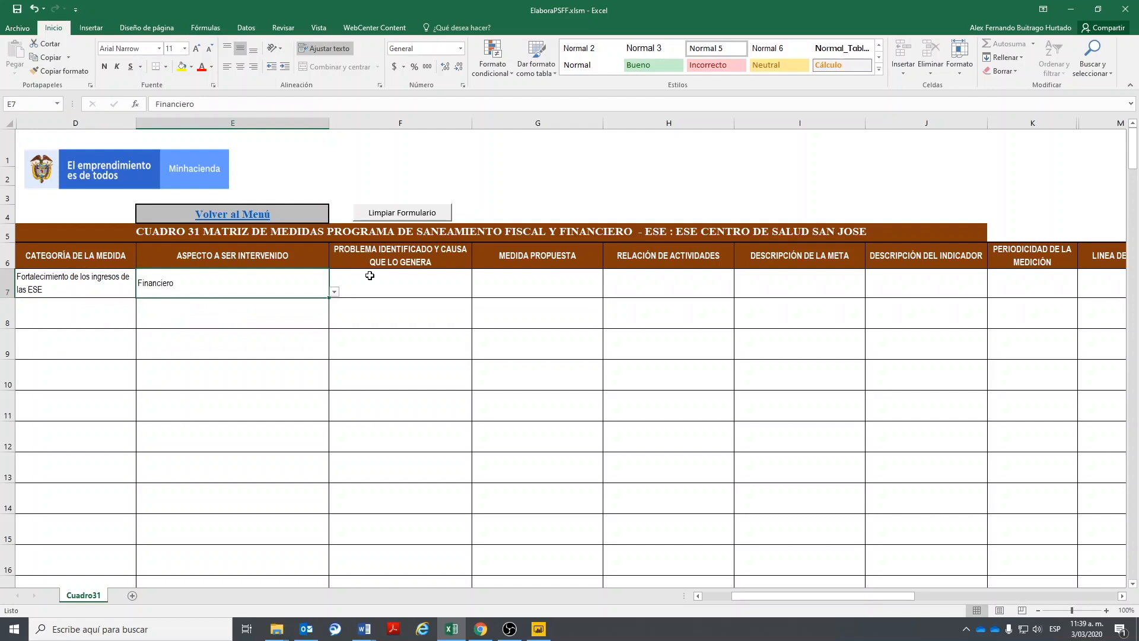
- Choose PROBLEMA 1/CAUSA 1 and D.O.: ESTRATEGIA 1, enter ACTIVIDADES, then return to the main menu
{"action": "left_click", "coordinate": [392, 283]}
{"action": "left_click", "coordinate": [477, 292]}
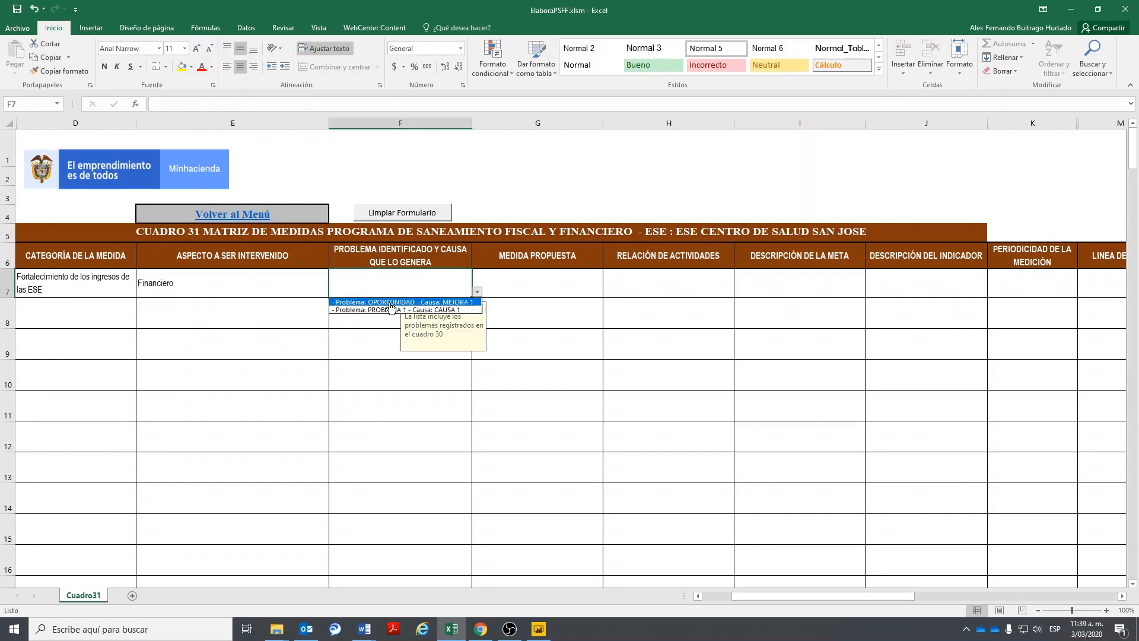
{"action": "left_click", "coordinate": [404, 309]}
{"action": "left_click", "coordinate": [571, 289]}
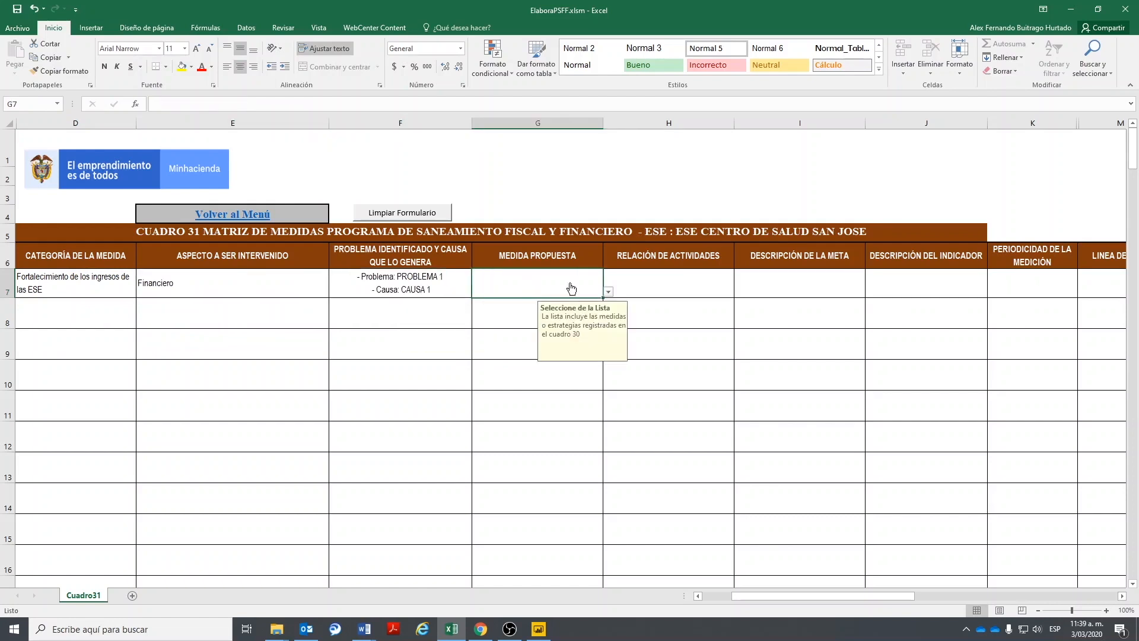
{"action": "left_click", "coordinate": [608, 292]}
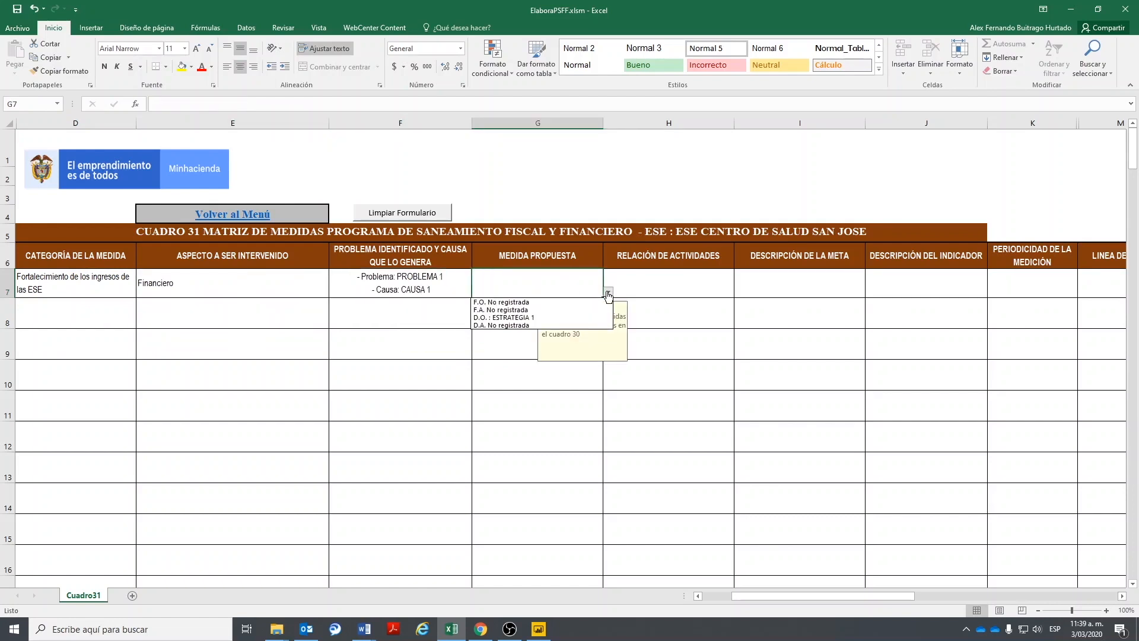
{"action": "left_click", "coordinate": [490, 317]}
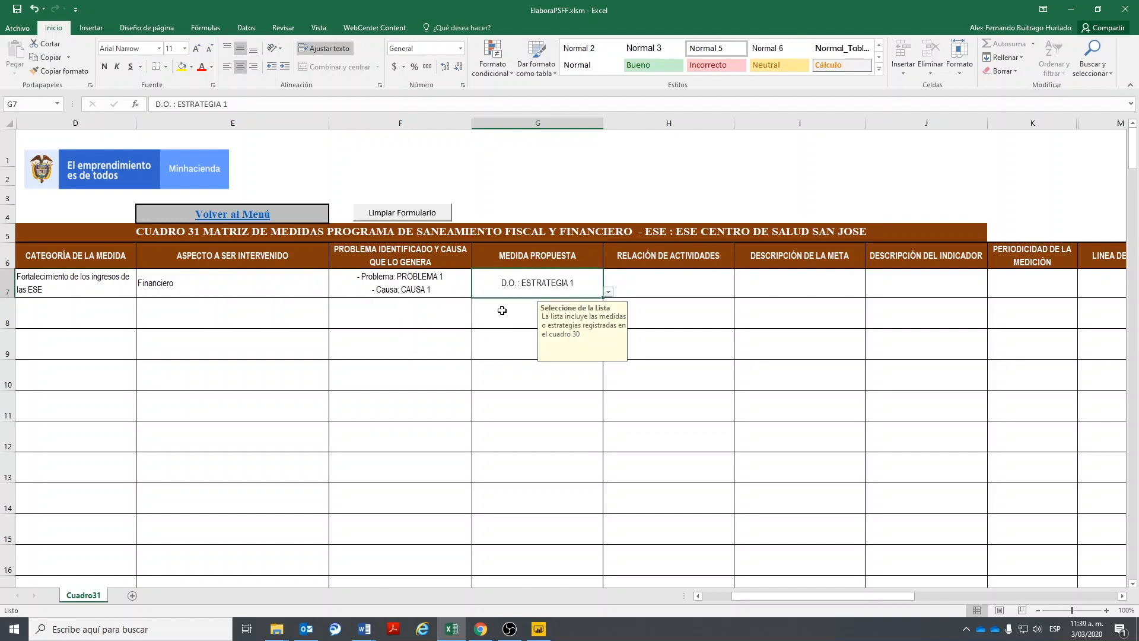
{"action": "left_click", "coordinate": [658, 281]}
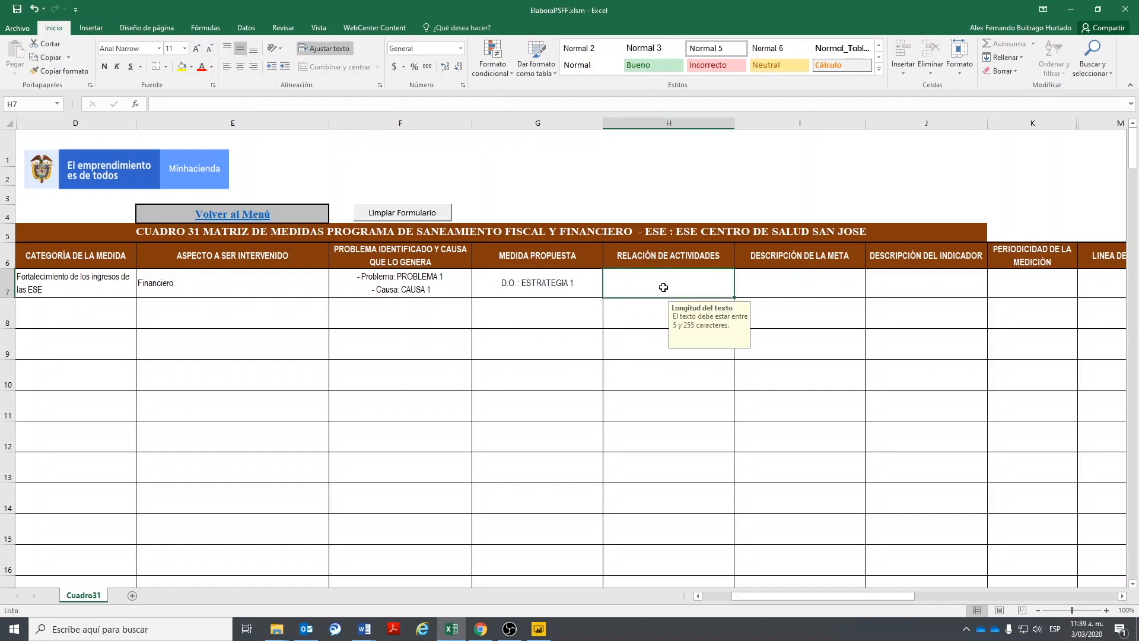
{"action": "type", "text": "ACTIVIDADES"}
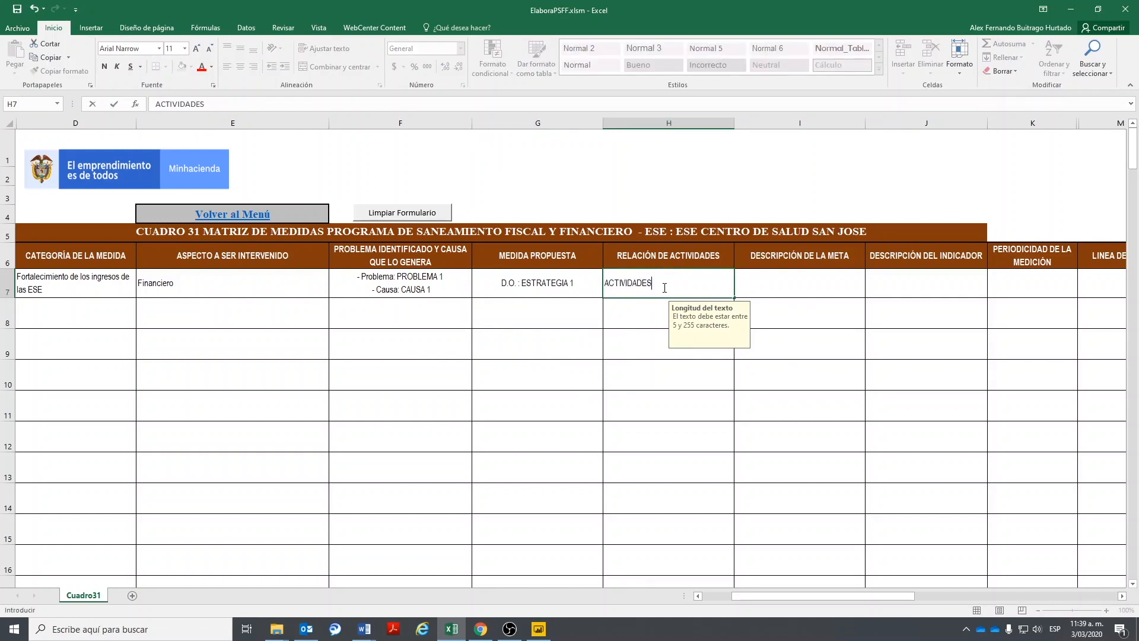
{"action": "key", "text": "Tab"}
{"action": "key", "text": "Tab"}
{"action": "key", "text": "Tab"}
{"action": "key", "text": "Tab"}
{"action": "key", "text": "Tab"}
{"action": "key", "text": "Tab"}
{"action": "key", "text": "Tab"}
{"action": "key", "text": "Tab"}
{"action": "key", "text": "Tab"}
{"action": "key", "text": "Tab"}
{"action": "key", "text": "Tab"}
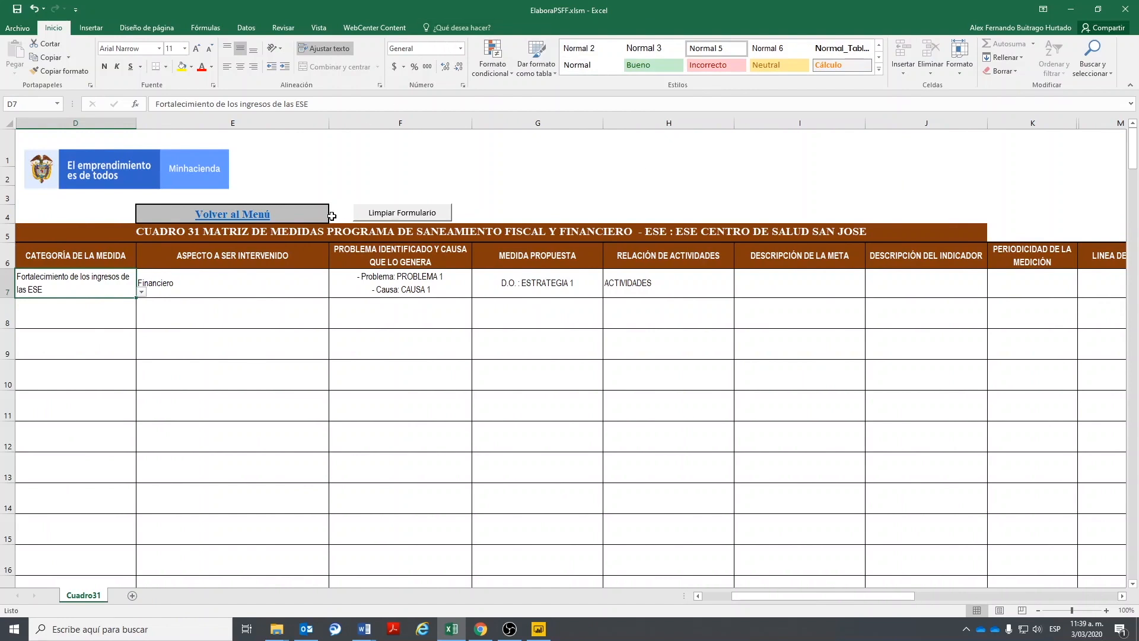
{"action": "left_click", "coordinate": [250, 216]}
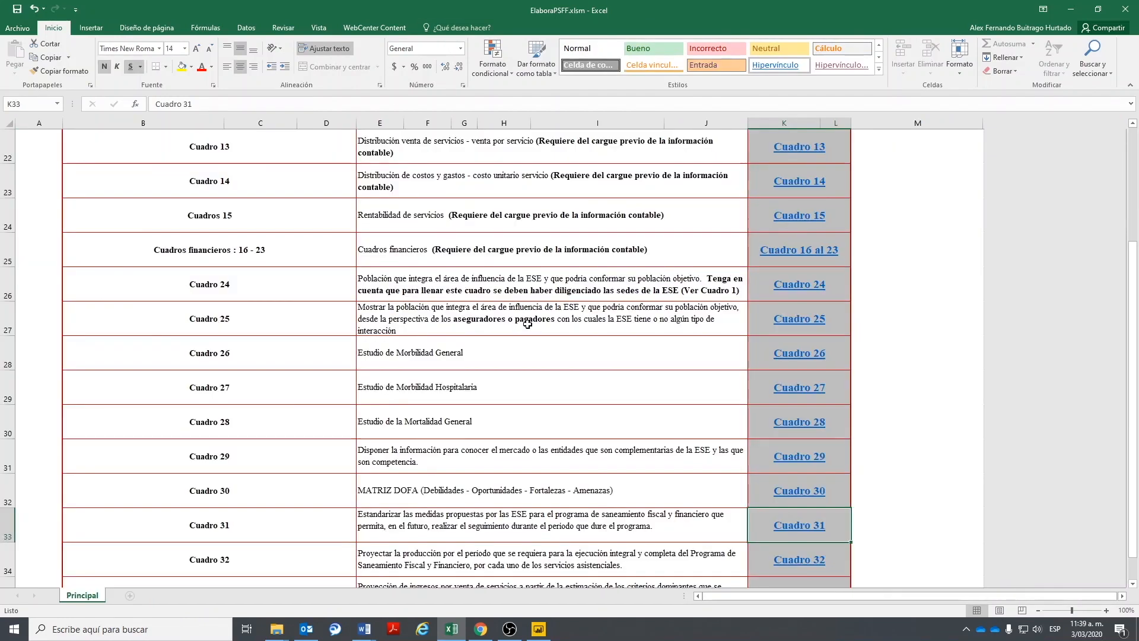
- Dismiss the protected-sheet warning and open Cuadro33.xlsm from its link in the Principal menu
{"action": "scroll", "coordinate": [527, 321], "scroll_direction": "down", "scroll_amount": 3}
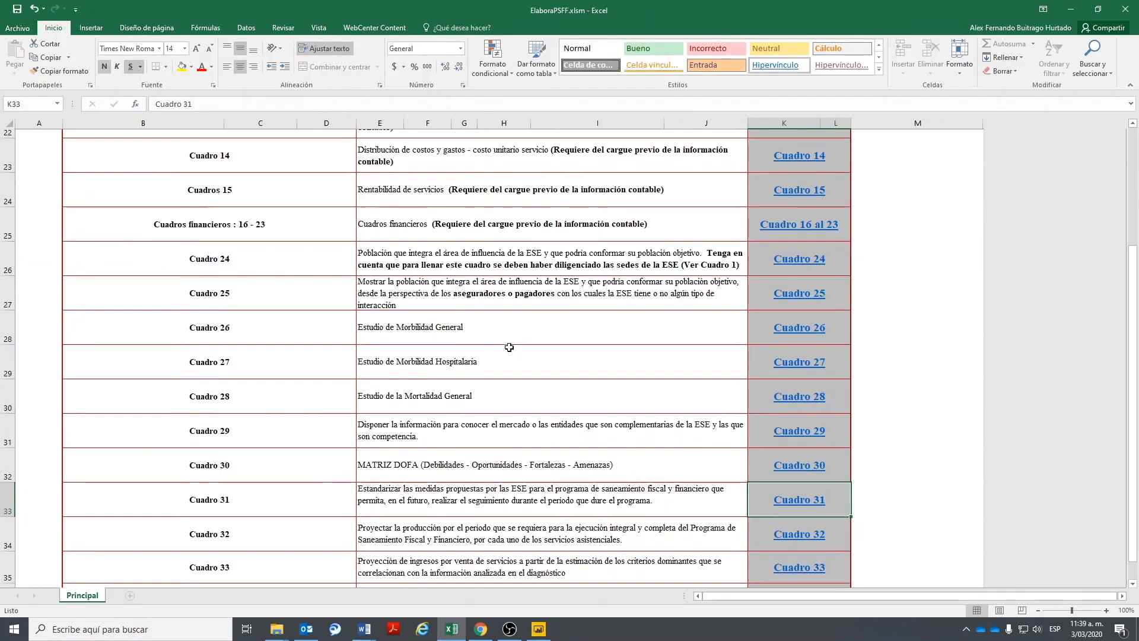
{"action": "scroll", "coordinate": [771, 449], "scroll_direction": "up", "scroll_amount": 2}
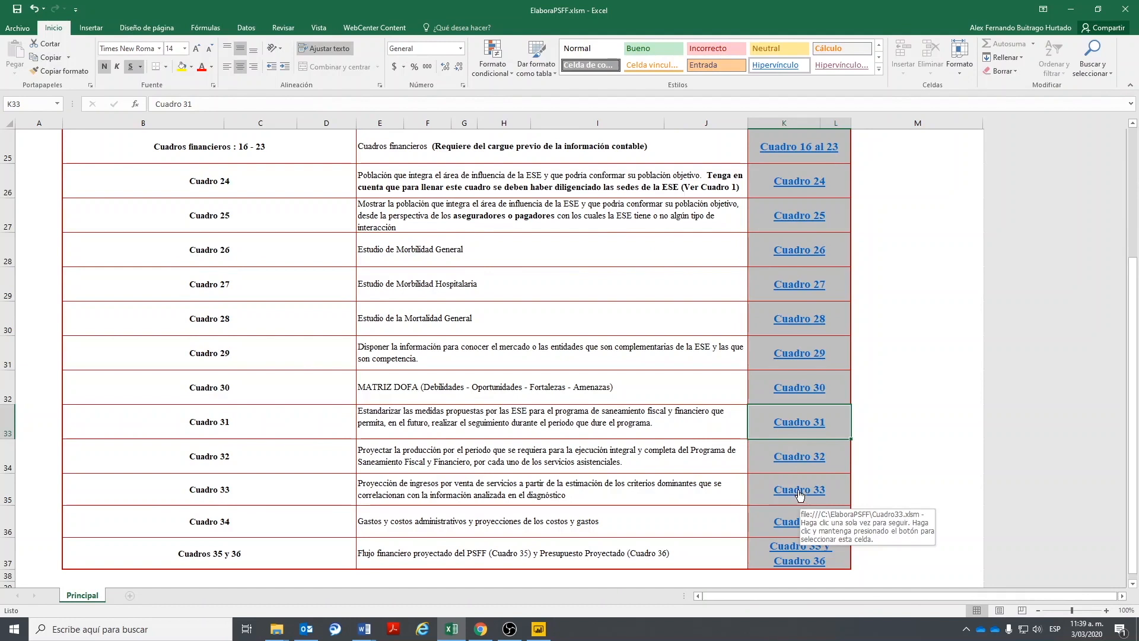
{"action": "double_click", "coordinate": [177, 498]}
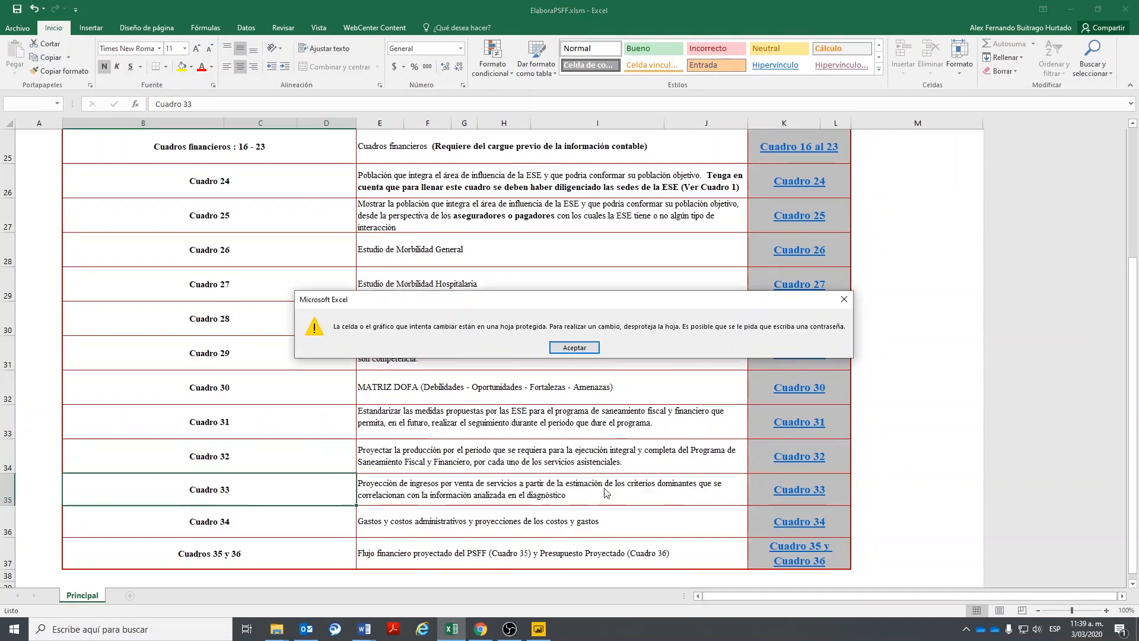
{"action": "left_click", "coordinate": [581, 351]}
{"action": "left_click", "coordinate": [781, 498]}
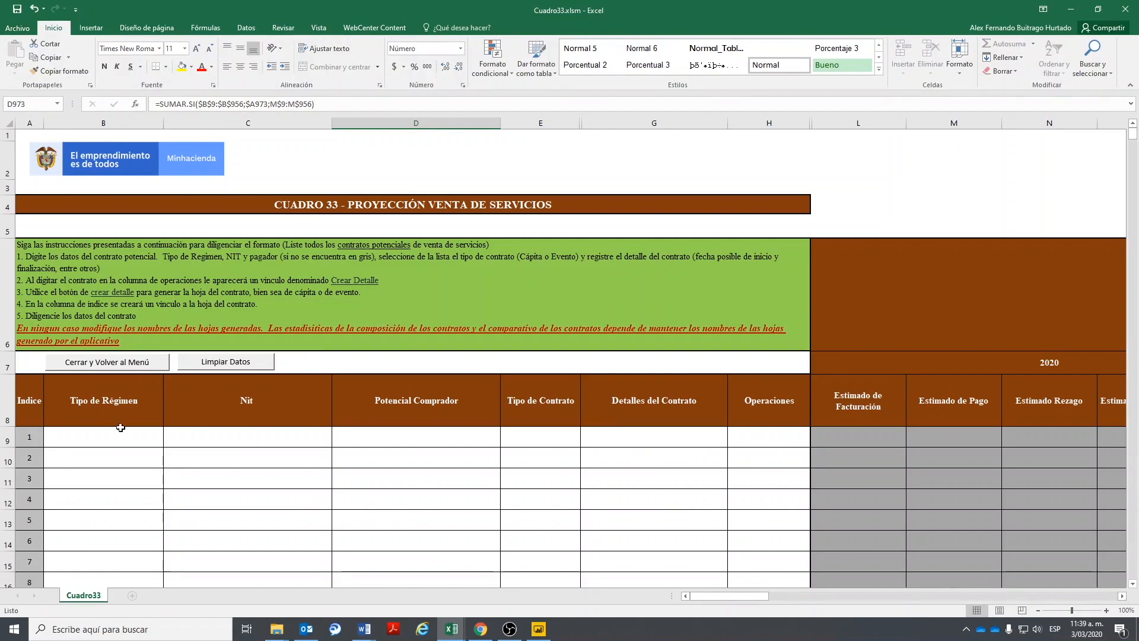
- Start contract row 9 with regime Regimen Subsidiado, the buyer's Nit, and buyer MEDIMAS
{"action": "left_click", "coordinate": [104, 440]}
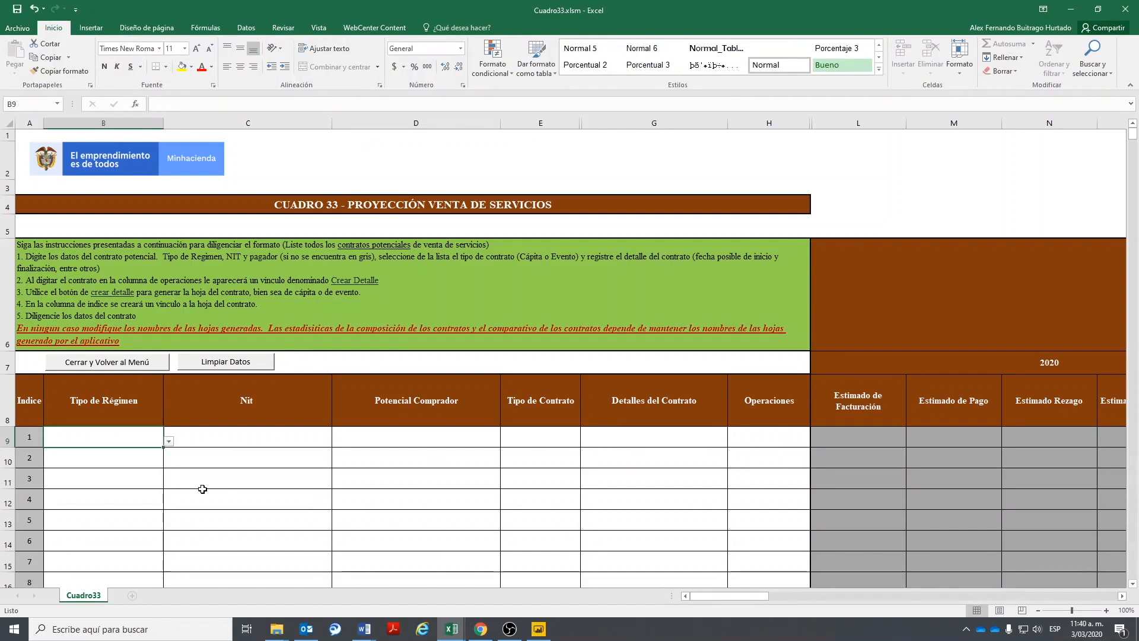
{"action": "left_click", "coordinate": [169, 441]}
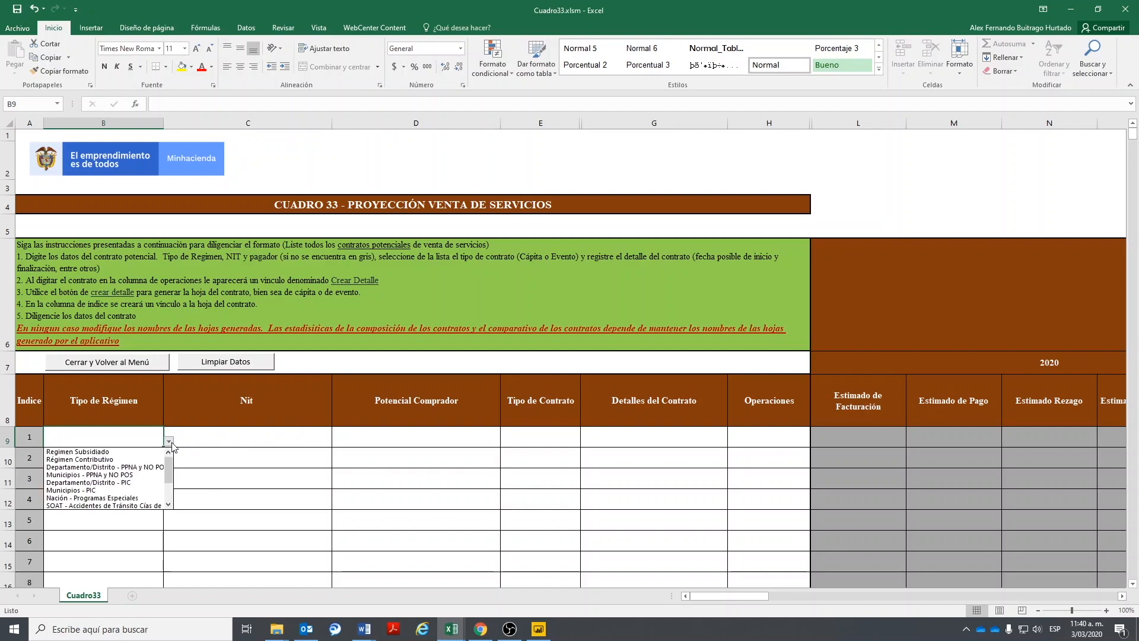
{"action": "left_click", "coordinate": [482, 202]}
{"action": "left_click", "coordinate": [477, 200]}
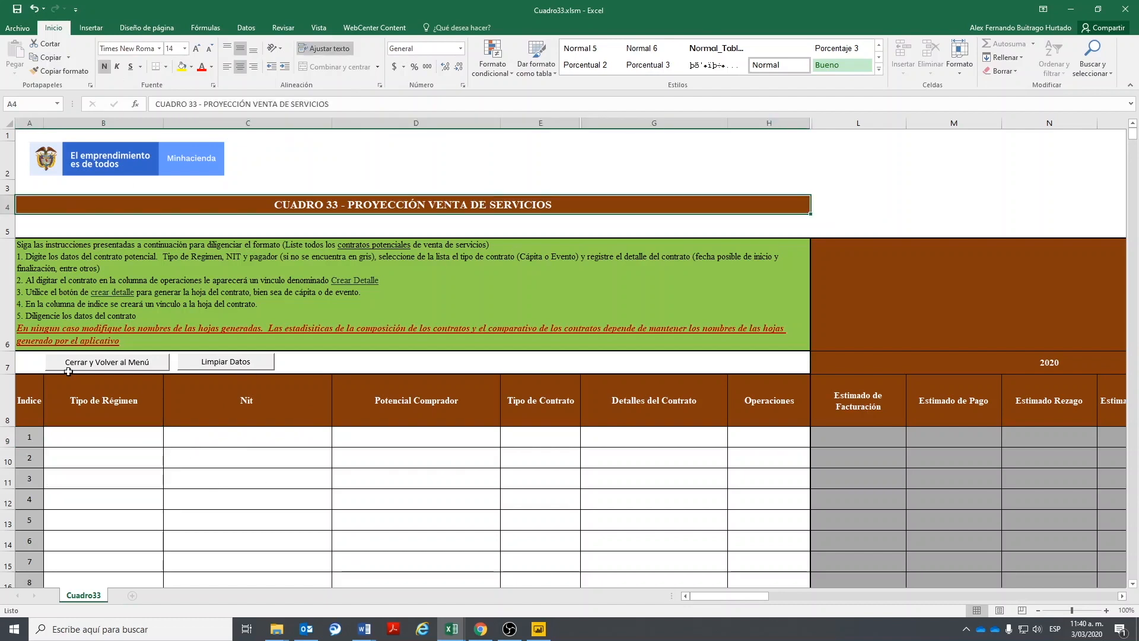
{"action": "left_click", "coordinate": [157, 444]}
{"action": "left_click", "coordinate": [170, 442]}
{"action": "left_click", "coordinate": [119, 452]}
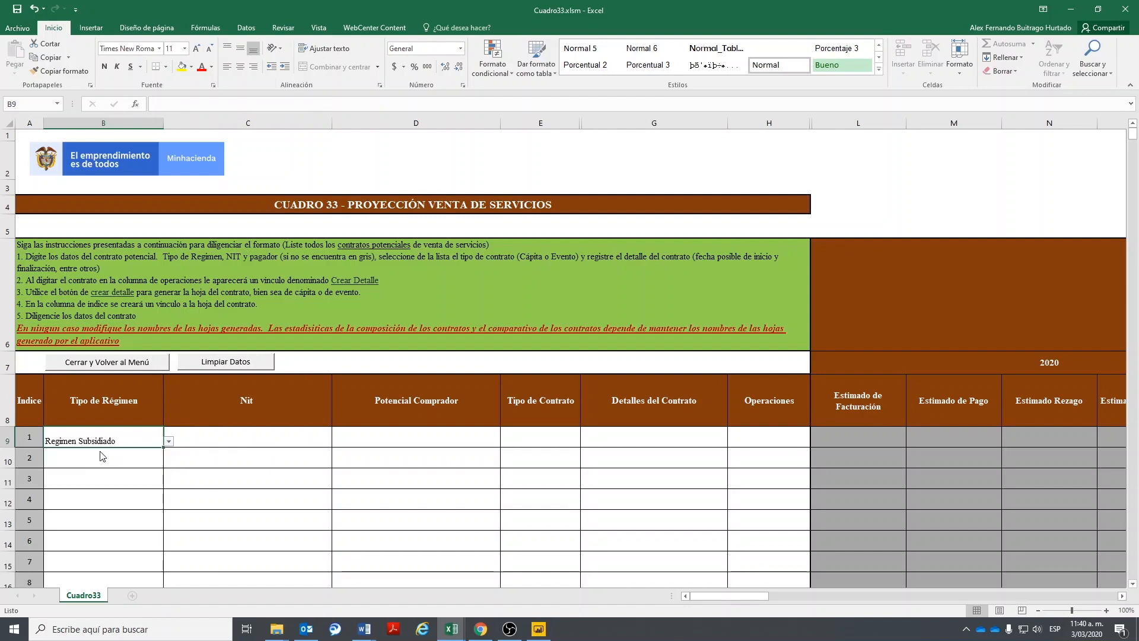
{"action": "left_click", "coordinate": [277, 438]}
{"action": "type", "text": "78878787"}
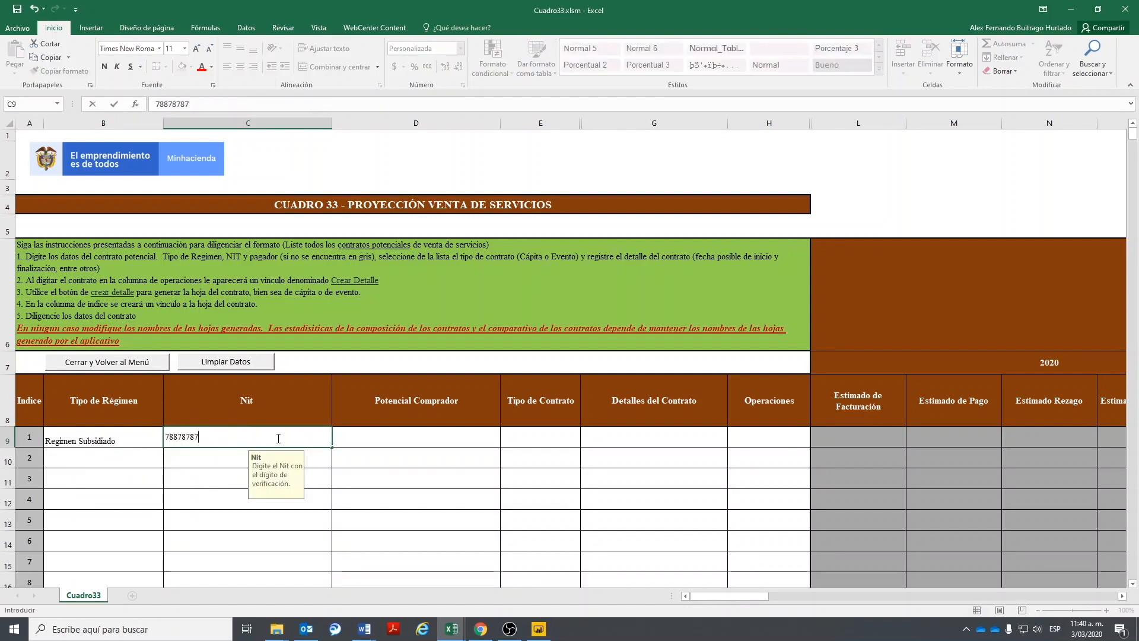
{"action": "key", "text": "Tab"}
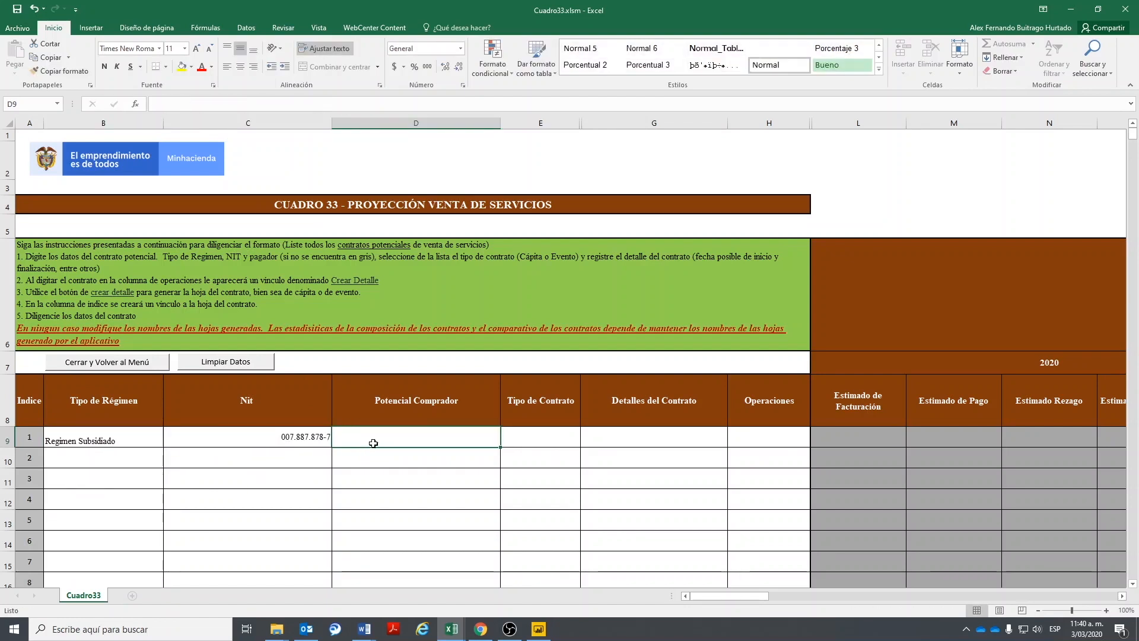
{"action": "type", "text": "MEDIMAS"}
{"action": "key", "text": "Tab"}
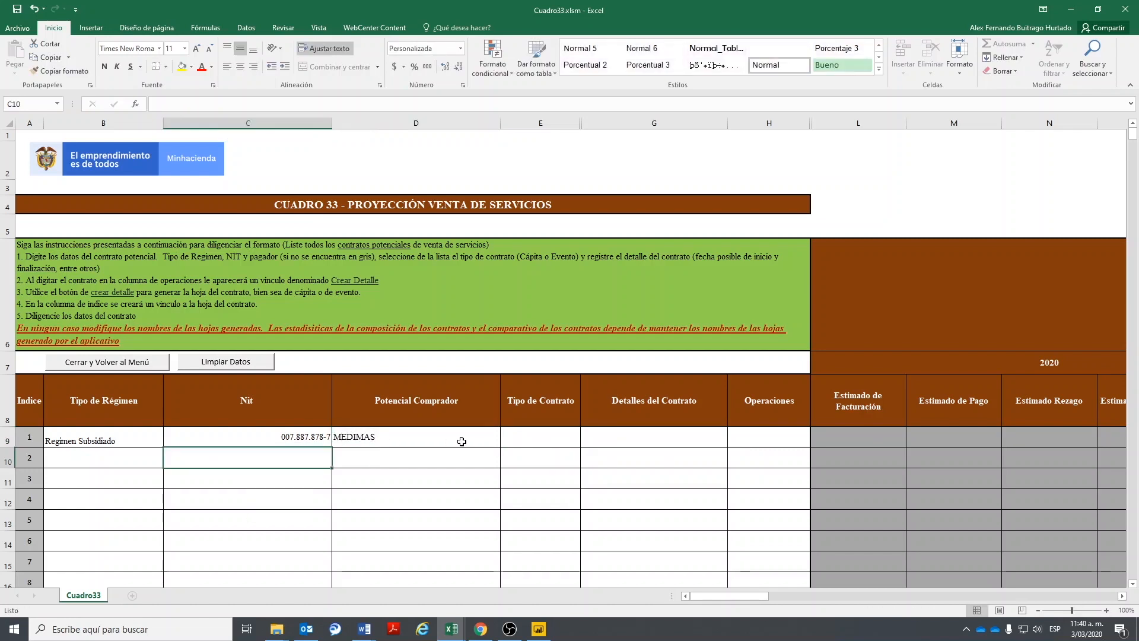
- Set contract type CAPITA and details DETALLE DEL CONTRATO, then create the Capita1 detail sheet
{"action": "left_click", "coordinate": [585, 441]}
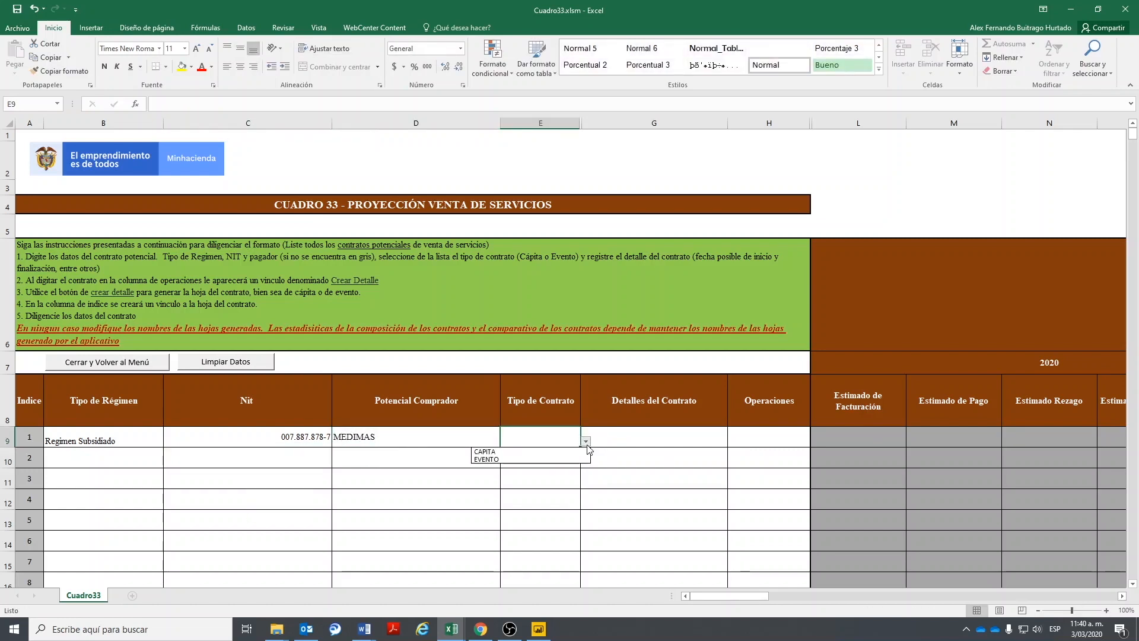
{"action": "left_click", "coordinate": [512, 451]}
{"action": "left_click", "coordinate": [682, 438]}
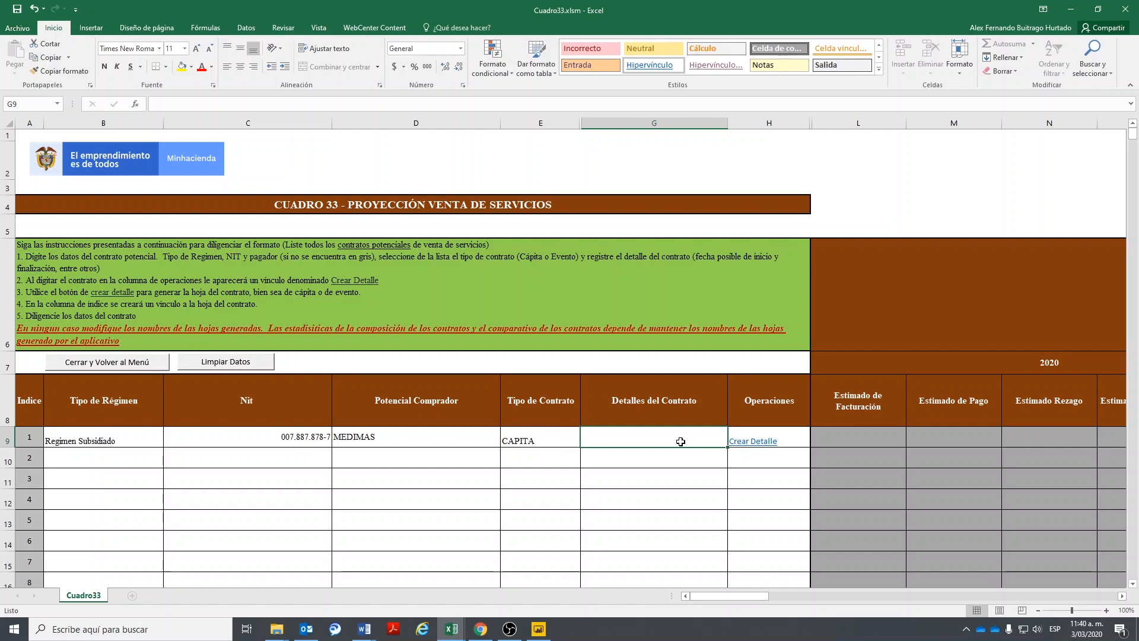
{"action": "type", "text": "DETTA"}
{"action": "key", "text": "BackSpace"}
{"action": "key", "text": "BackSpace"}
{"action": "type", "text": "A"}
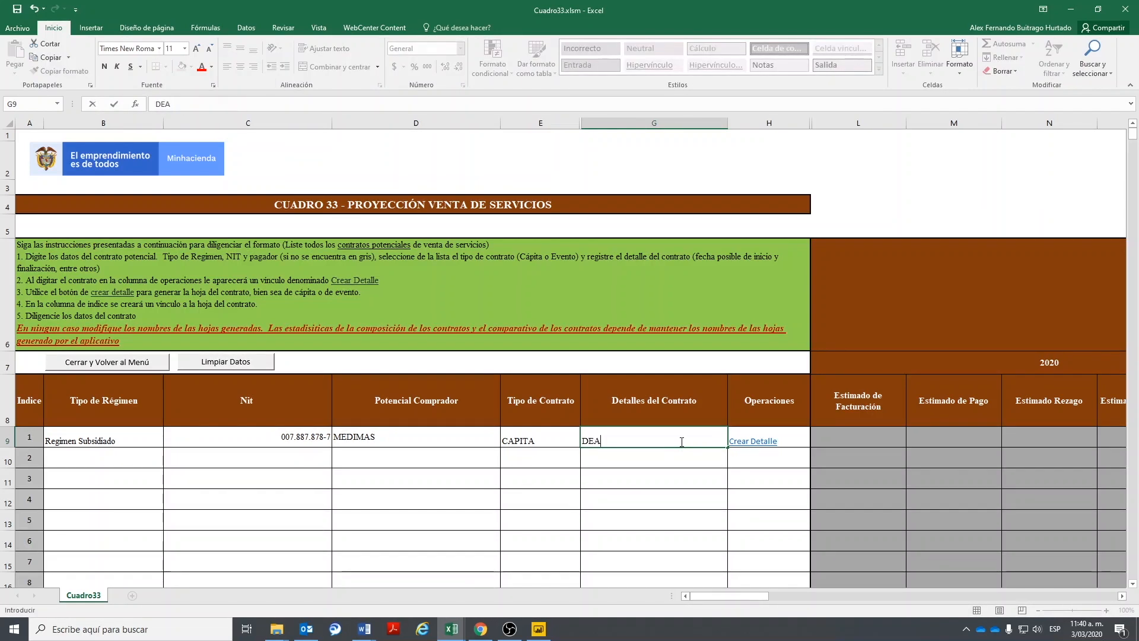
{"action": "type", "text": "TALLER DE"}
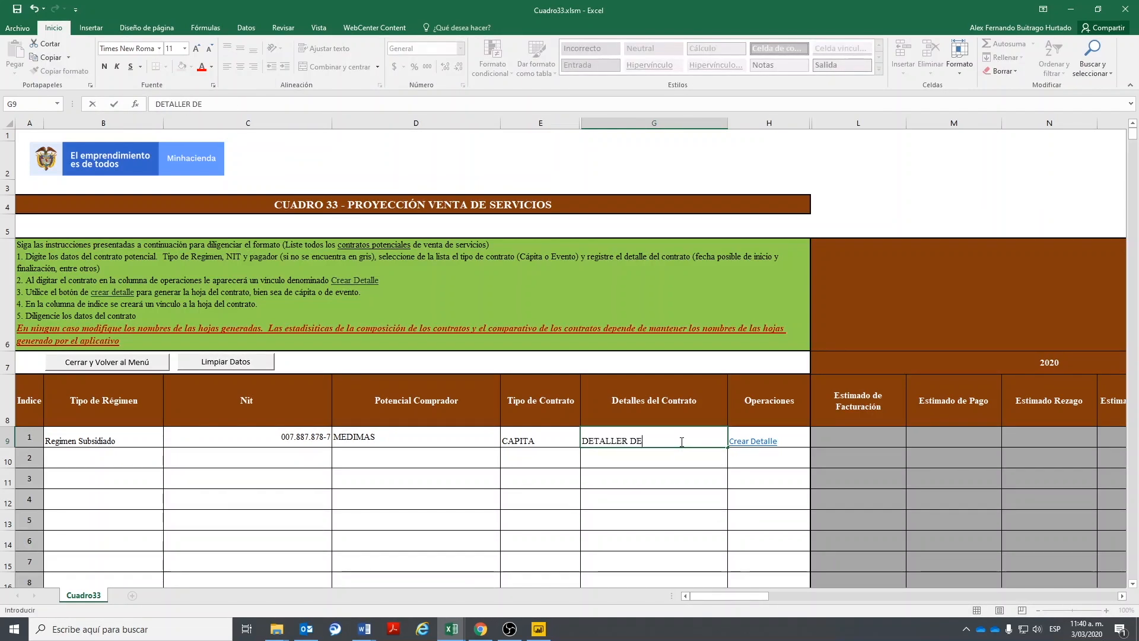
{"action": "key", "text": "BackSpace"}
{"action": "key", "text": "BackSpace"}
{"action": "type", "text": "DEL CONTRATO"}
{"action": "key", "text": "ctrl+Return"}
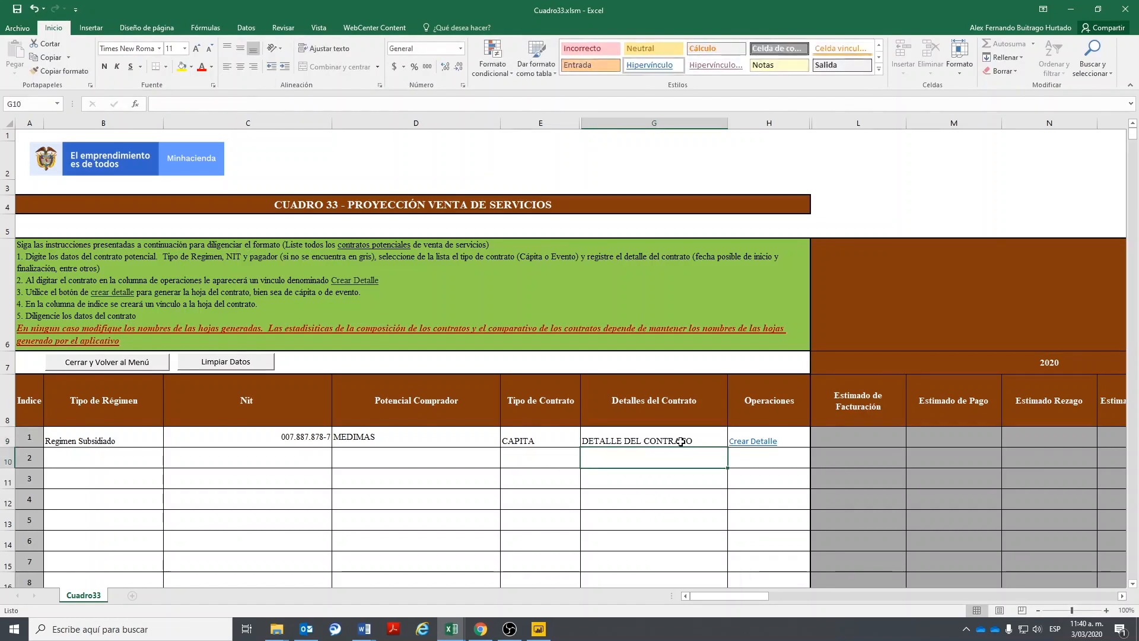
{"action": "left_click", "coordinate": [749, 440]}
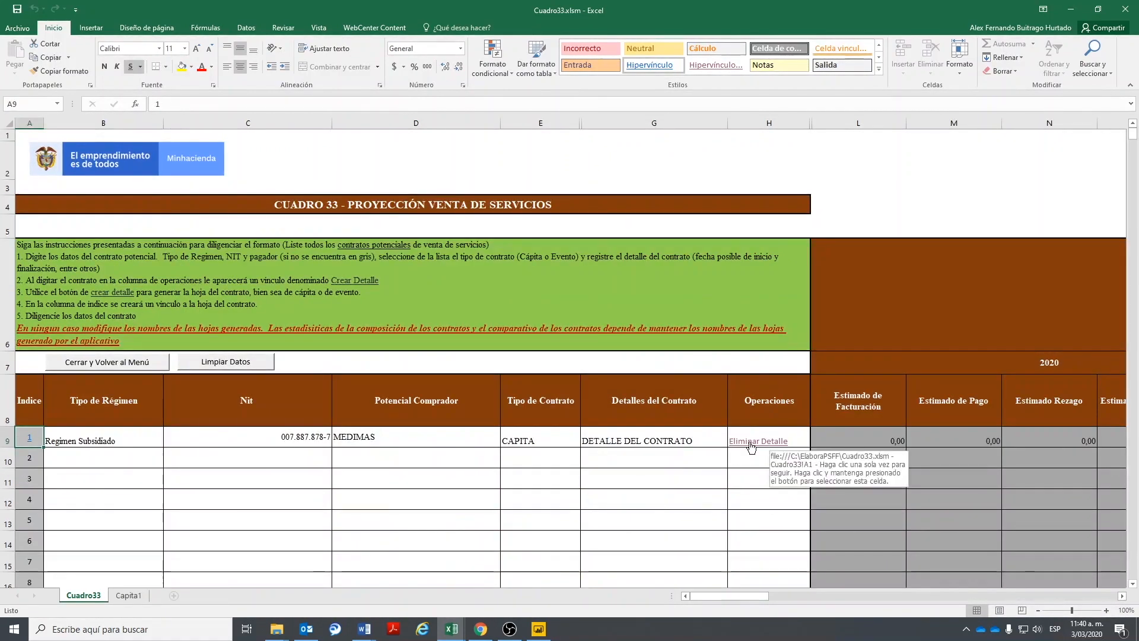
- Open the Capita1 sheet from index link 1 and choose 2020 in the B8 Vigencia dropdown
{"action": "left_click", "coordinate": [30, 438]}
{"action": "left_click_drag", "start_coordinate": [489, 353], "coordinate": [492, 514]}
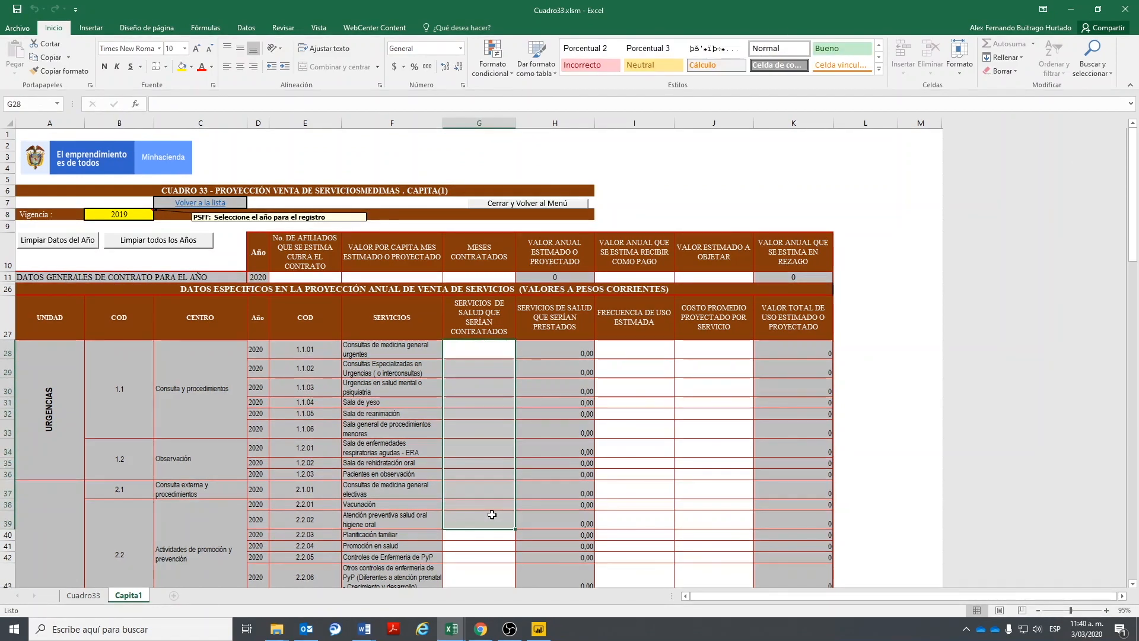
{"action": "left_click", "coordinate": [104, 214]}
{"action": "left_click", "coordinate": [156, 215]}
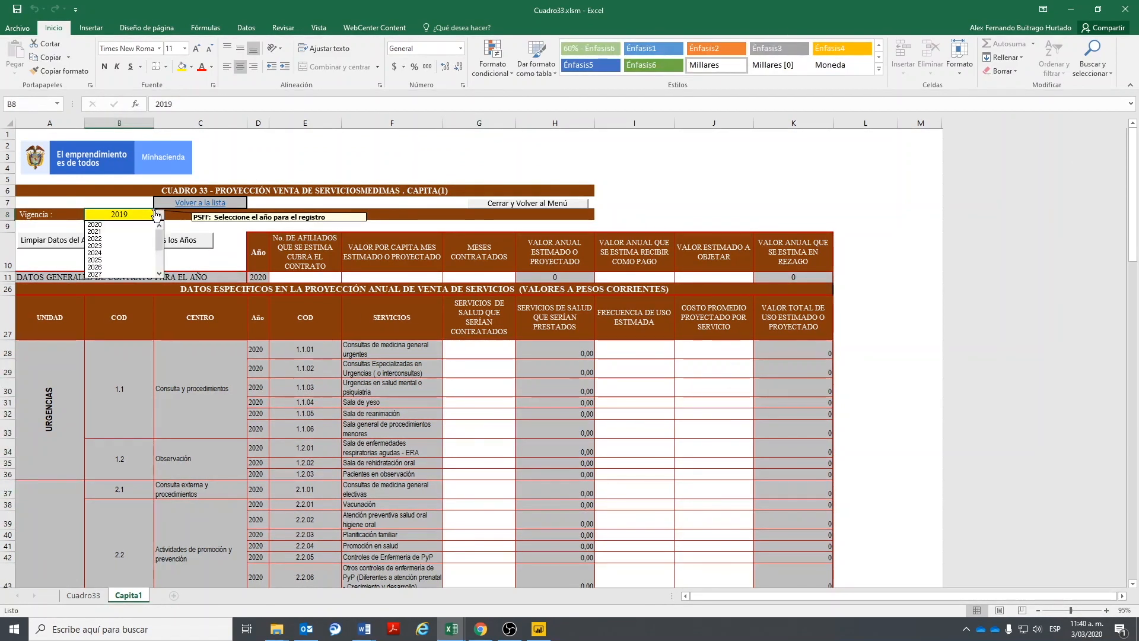
{"action": "left_click", "coordinate": [125, 224]}
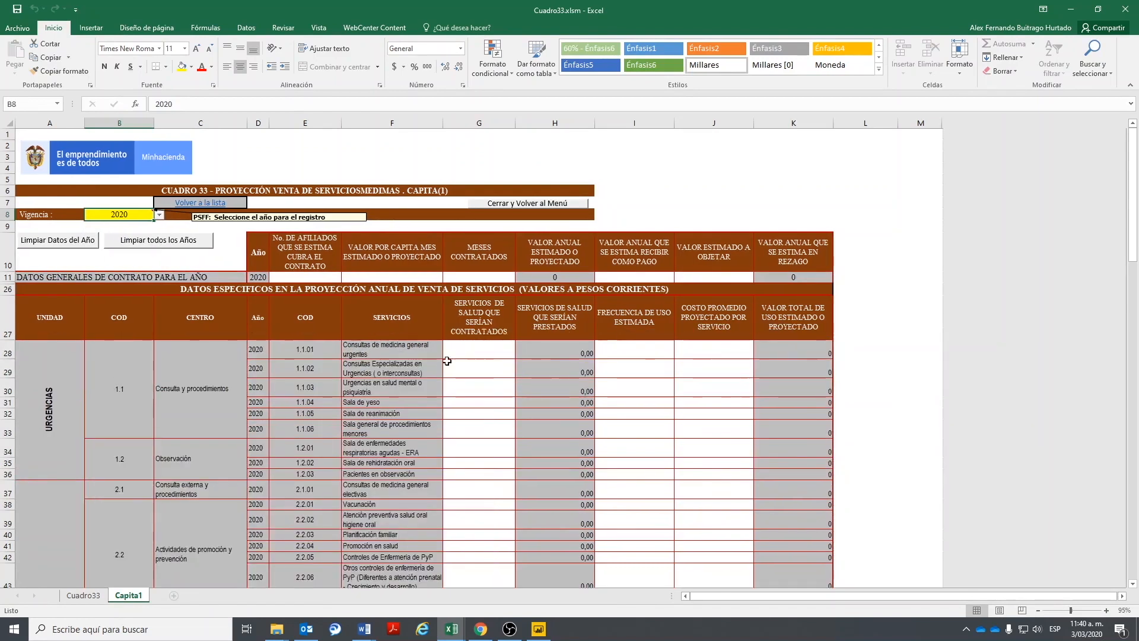
{"action": "left_click", "coordinate": [467, 355]}
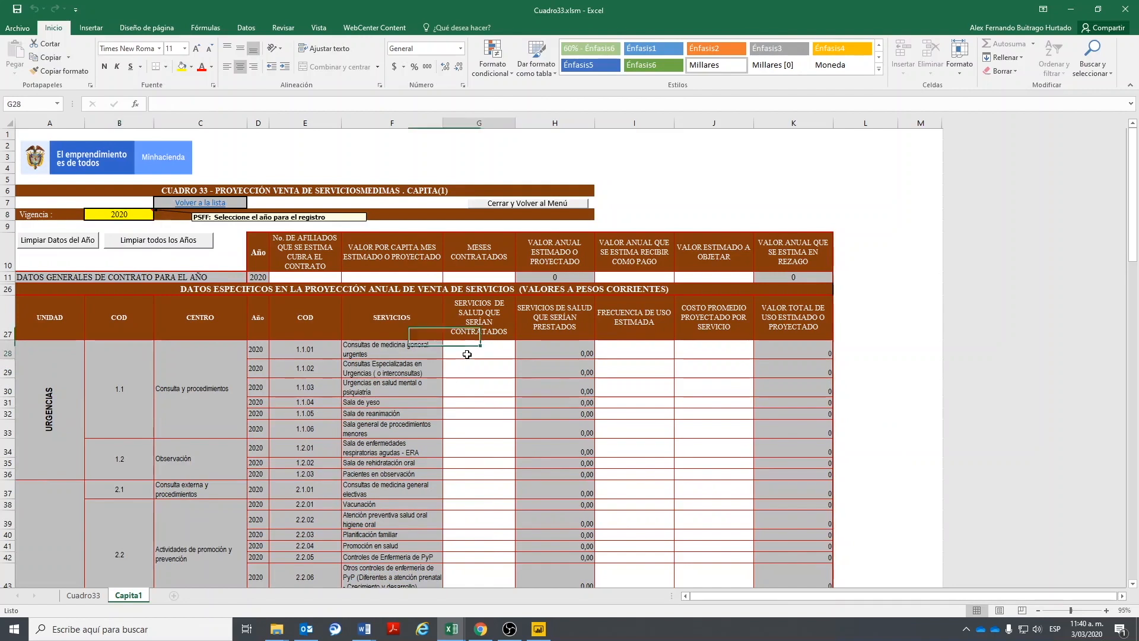
{"action": "left_click_drag", "start_coordinate": [305, 280], "coordinate": [478, 278]}
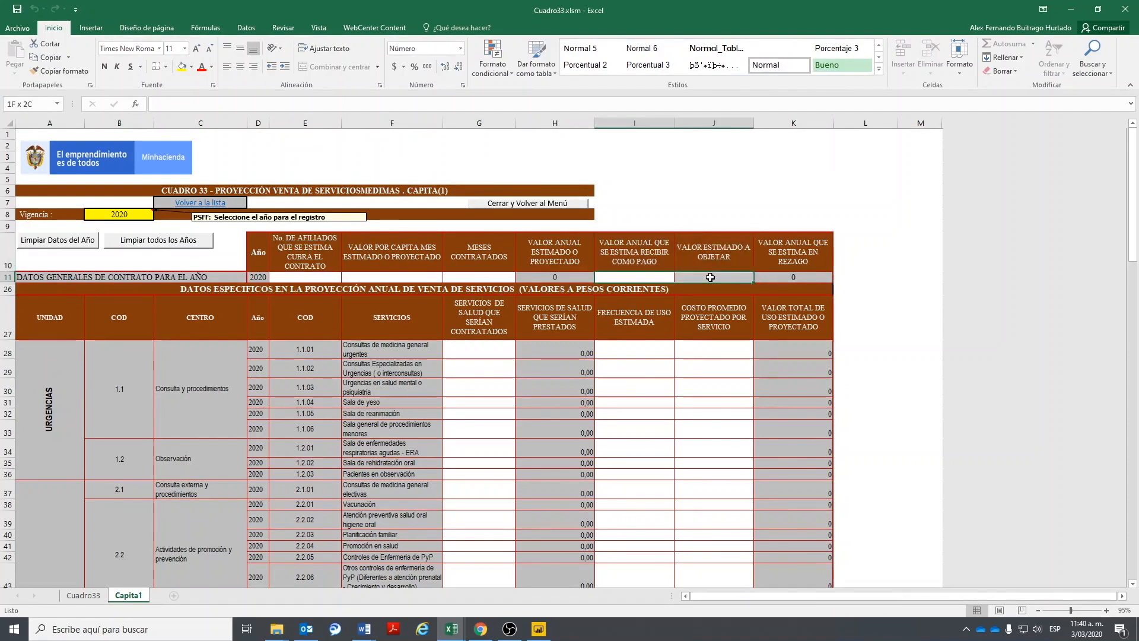
{"action": "left_click_drag", "start_coordinate": [634, 349], "coordinate": [711, 522]}
{"action": "scroll", "coordinate": [1135, 316], "scroll_direction": "down", "scroll_amount": 6}
{"action": "scroll", "coordinate": [1135, 316], "scroll_direction": "down", "scroll_amount": 10}
{"action": "scroll", "coordinate": [1131, 238], "scroll_direction": "up", "scroll_amount": 20}
{"action": "scroll", "coordinate": [1075, 451], "scroll_direction": "down", "scroll_amount": 15}
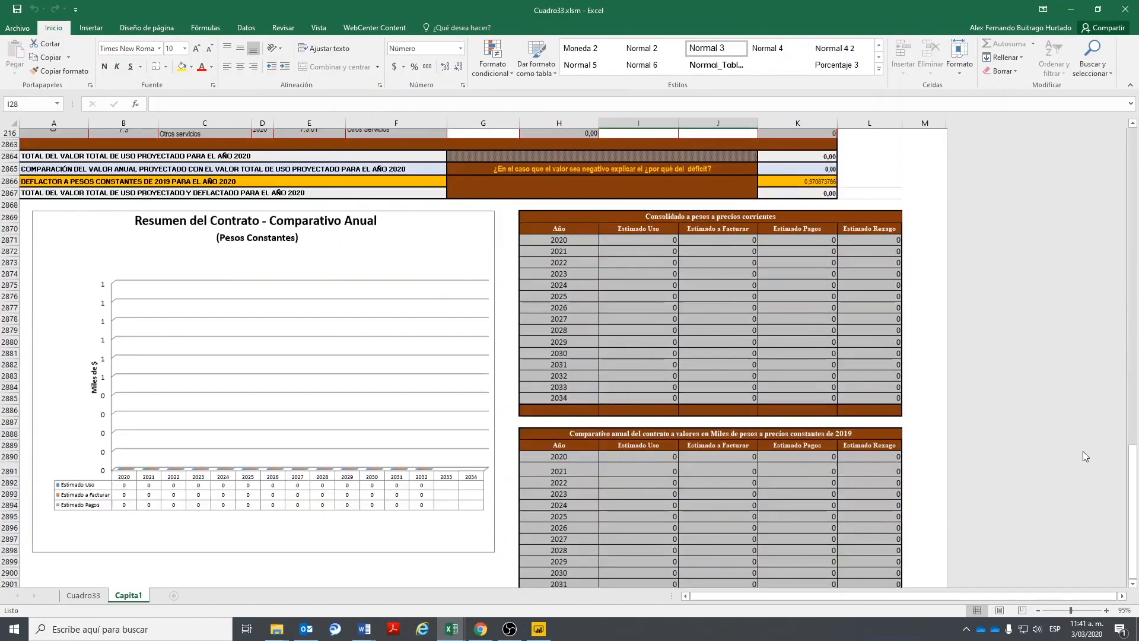
{"action": "scroll", "coordinate": [1074, 452], "scroll_direction": "up", "scroll_amount": 5}
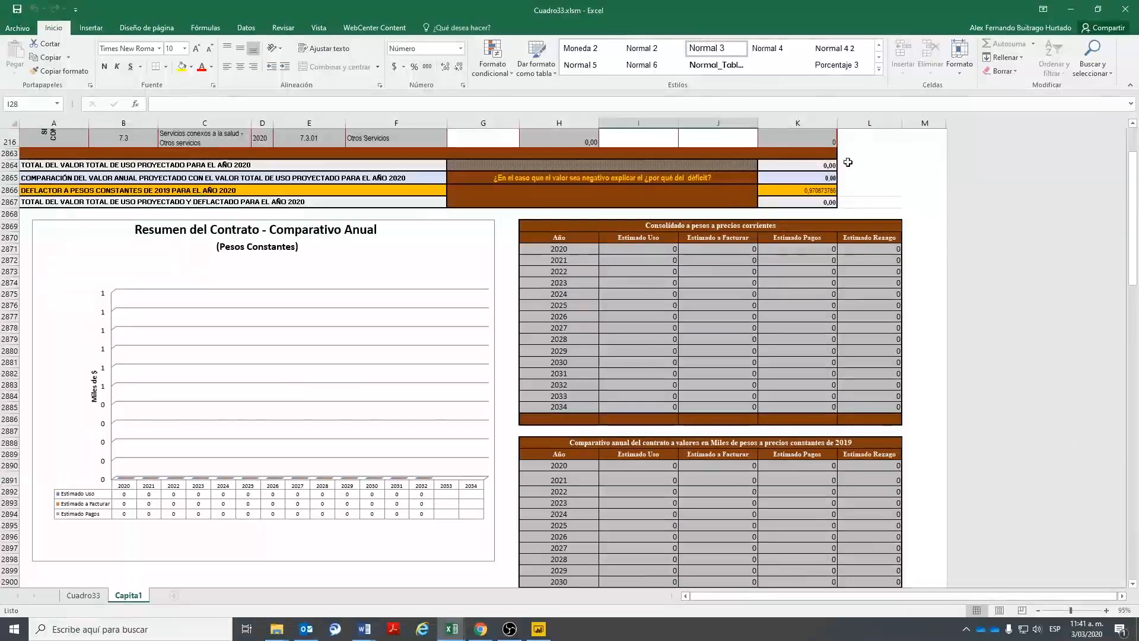
{"action": "scroll", "coordinate": [849, 162], "scroll_direction": "up", "scroll_amount": 2}
{"action": "left_click_drag", "start_coordinate": [801, 242], "coordinate": [805, 253]}
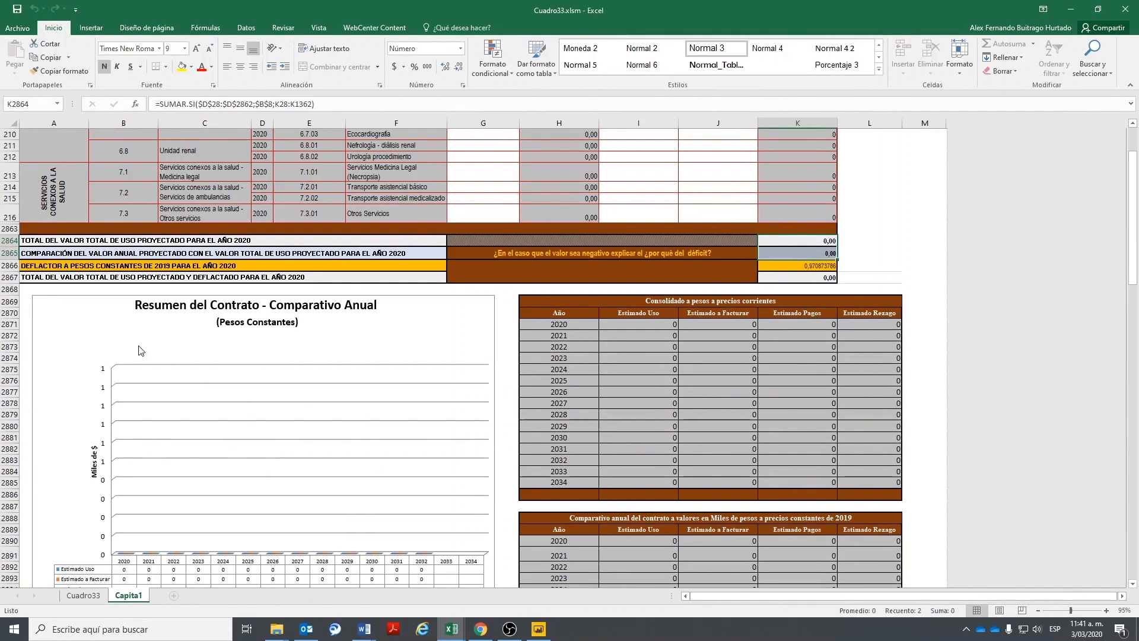
{"action": "scroll", "coordinate": [720, 419], "scroll_direction": "down", "scroll_amount": 4}
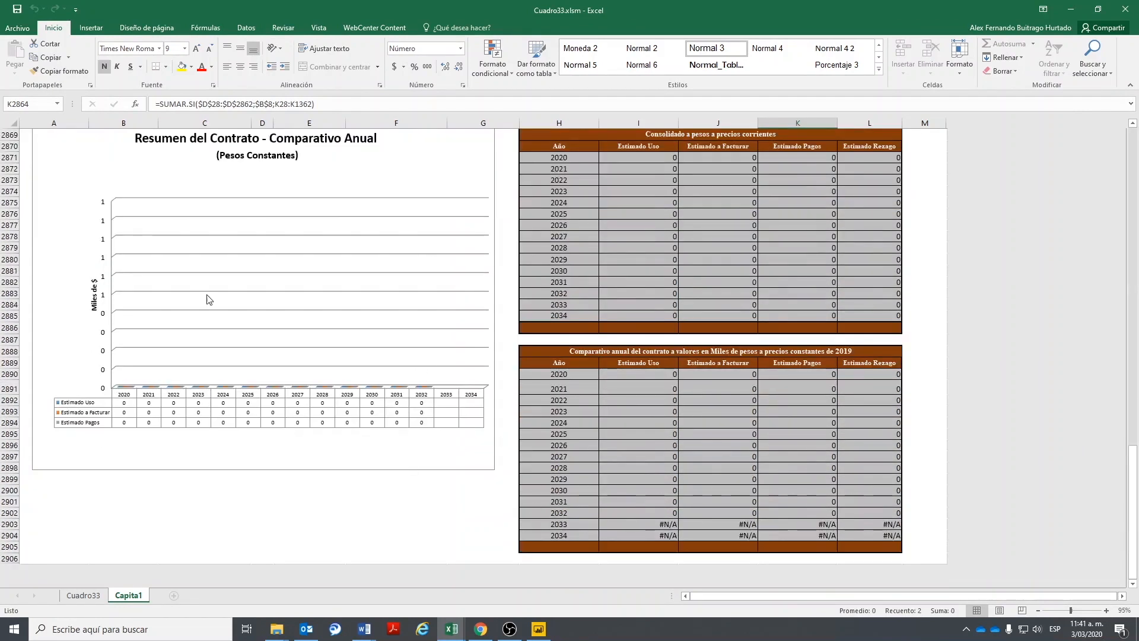
{"action": "scroll", "coordinate": [631, 433], "scroll_direction": "up", "scroll_amount": 5}
{"action": "left_click_drag", "start_coordinate": [1138, 257], "coordinate": [1137, 232]}
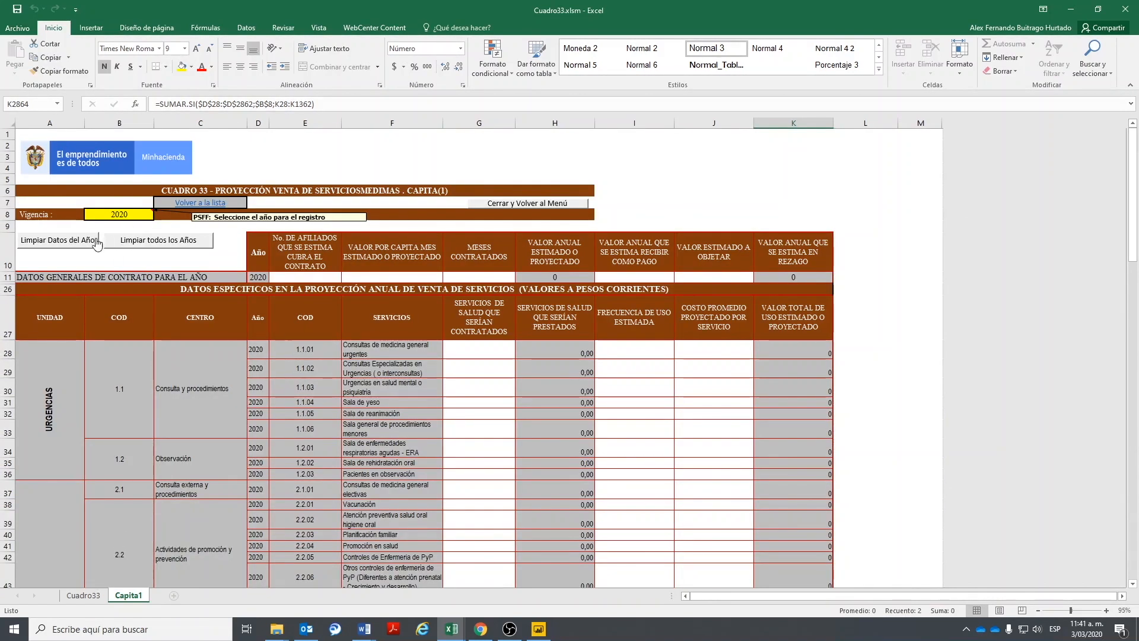
- Close Cuadro 33 to the main menu and open the Cuadro 32 workbook with macros enabled
{"action": "left_click", "coordinate": [178, 203]}
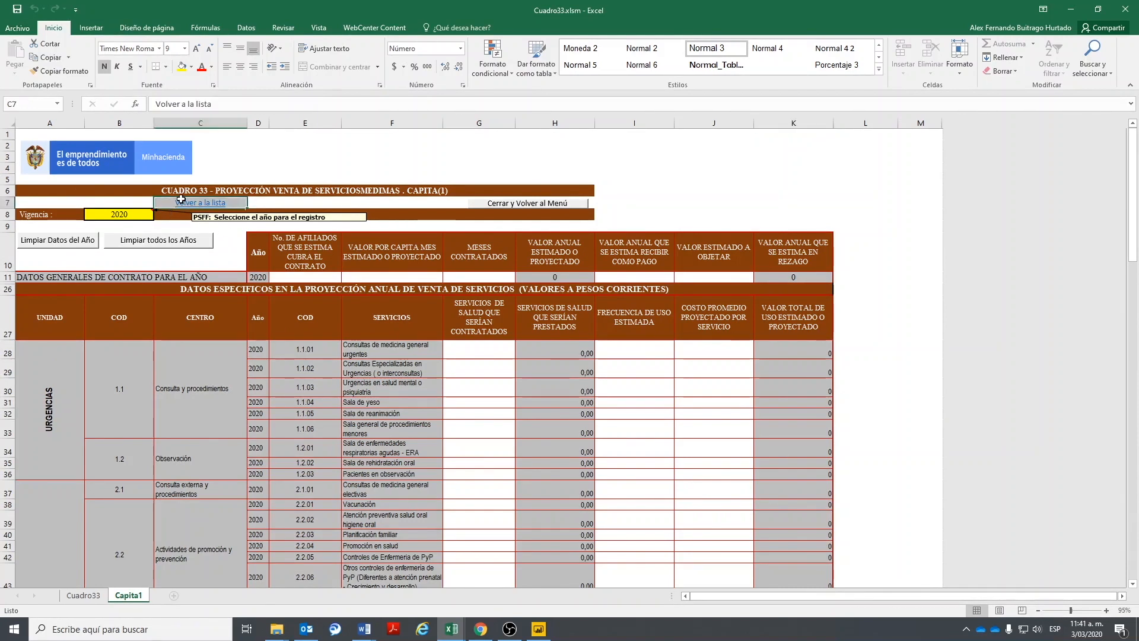
{"action": "left_click", "coordinate": [100, 368]}
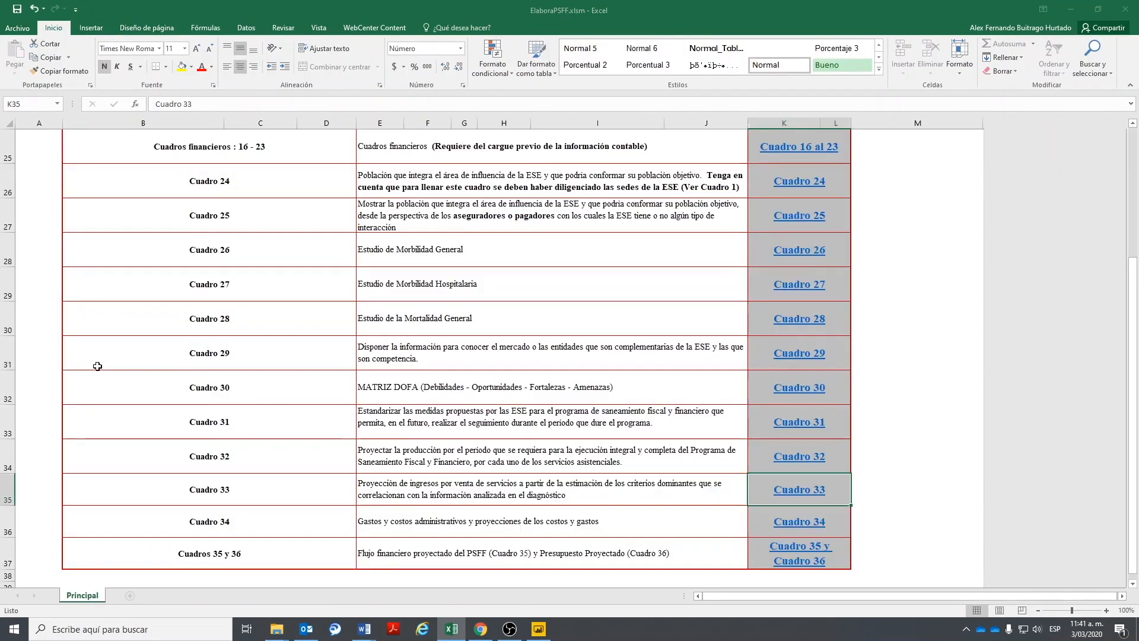
{"action": "left_click", "coordinate": [799, 457]}
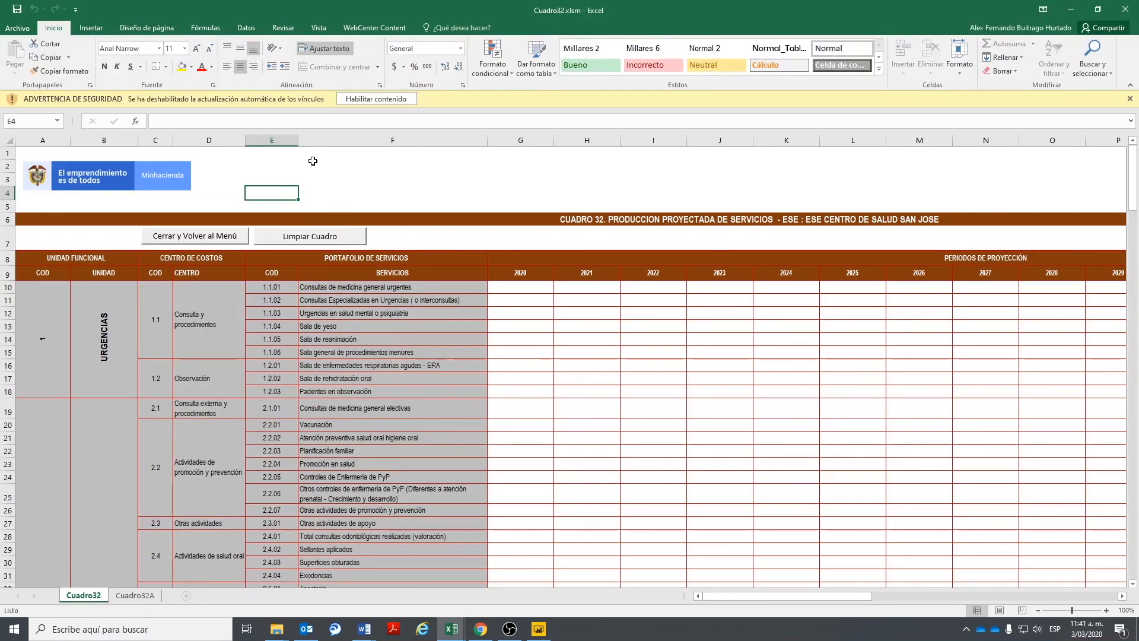
{"action": "left_click", "coordinate": [353, 100]}
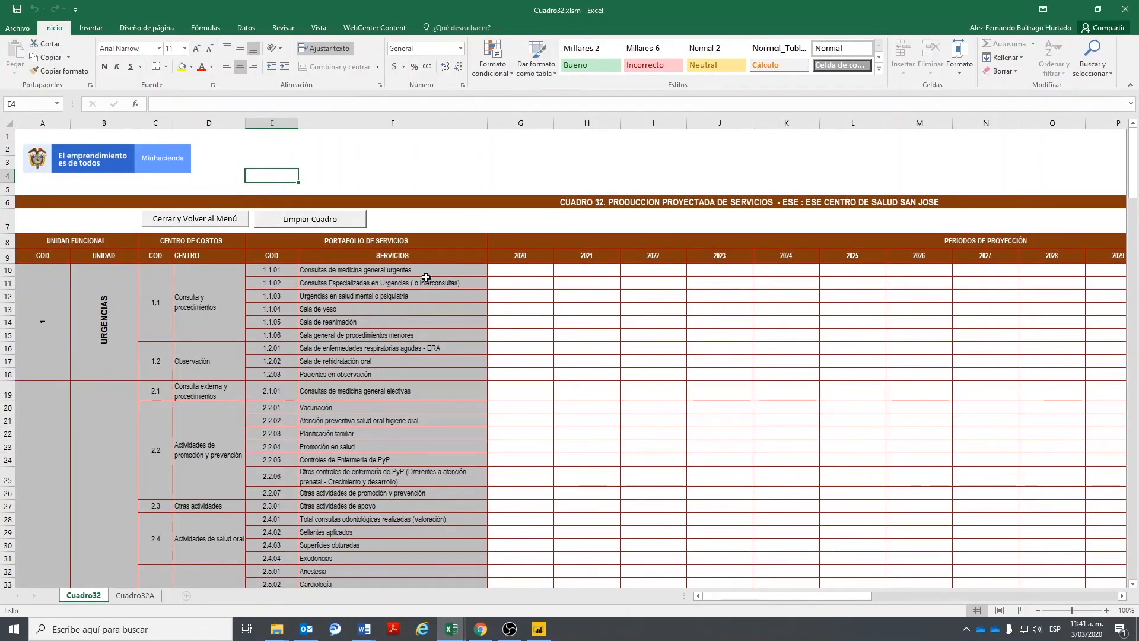
- Review the Cuadro32A sheet, close Cuadro32 back to the Principal menu, and bring up the Tutoriales folder
{"action": "left_click", "coordinate": [135, 595]}
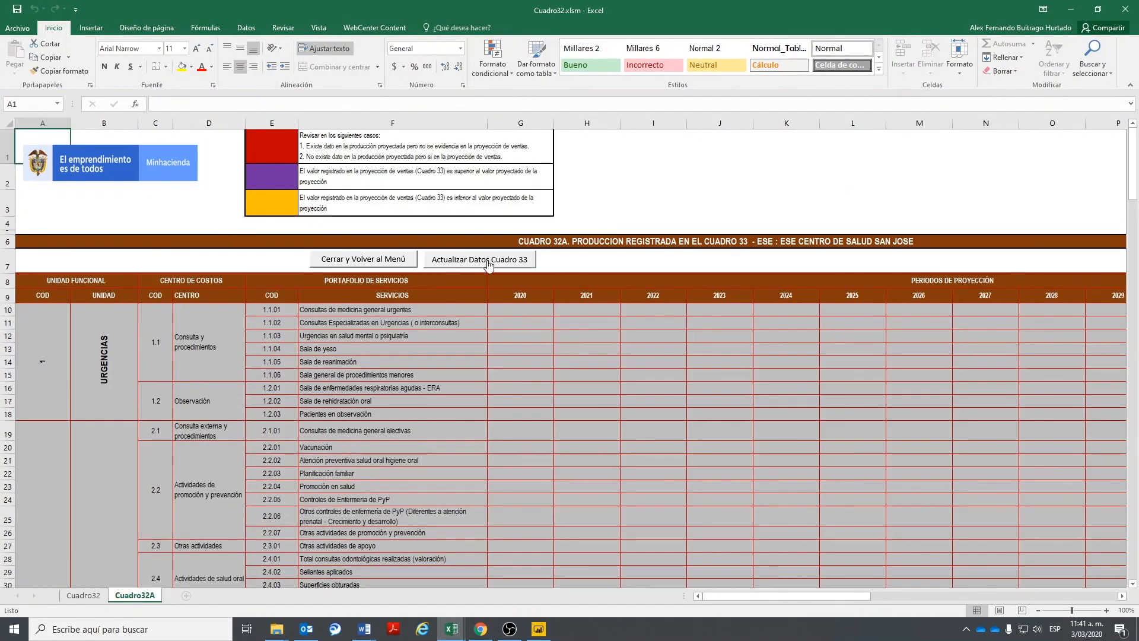
{"action": "left_click", "coordinate": [83, 596]}
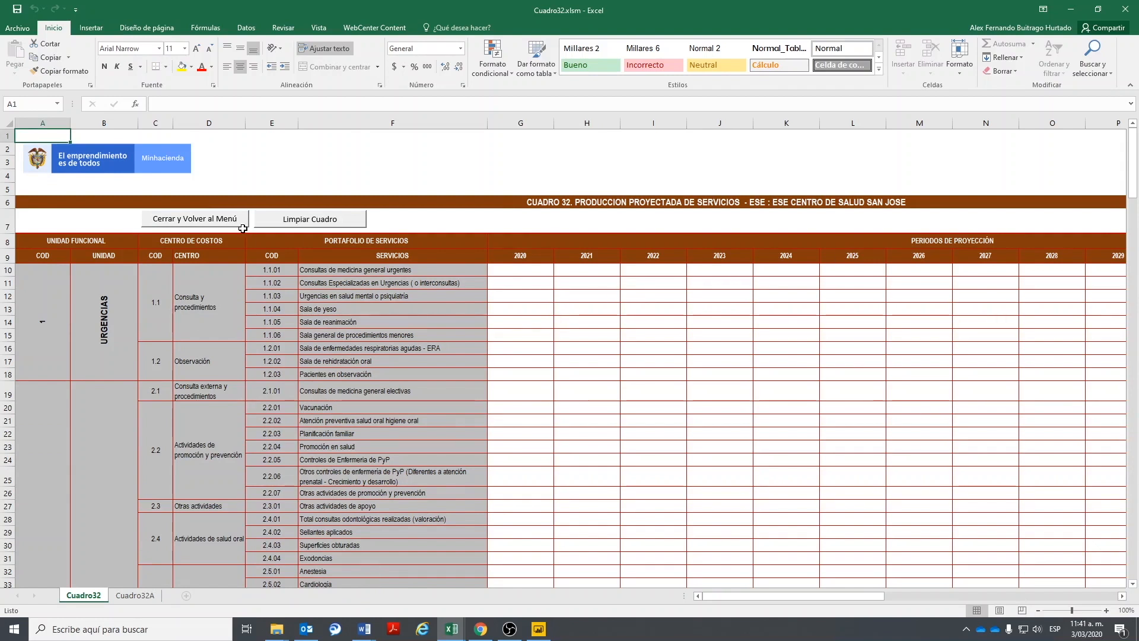
{"action": "left_click", "coordinate": [135, 595]}
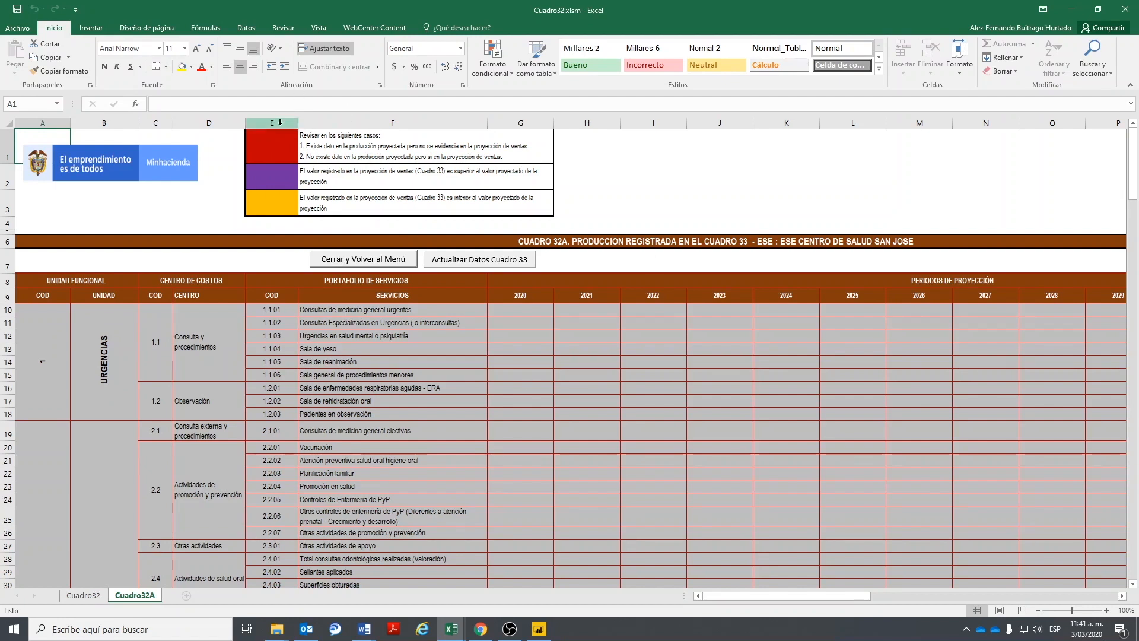
{"action": "left_click", "coordinate": [345, 259]}
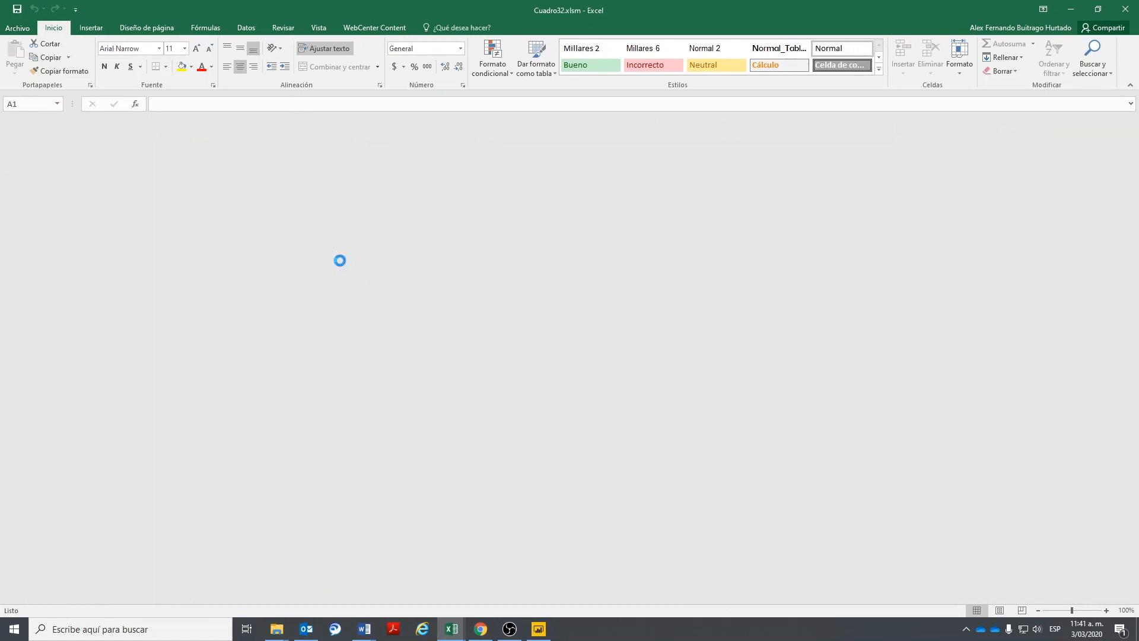
{"action": "scroll", "coordinate": [719, 489], "scroll_direction": "up", "scroll_amount": 8}
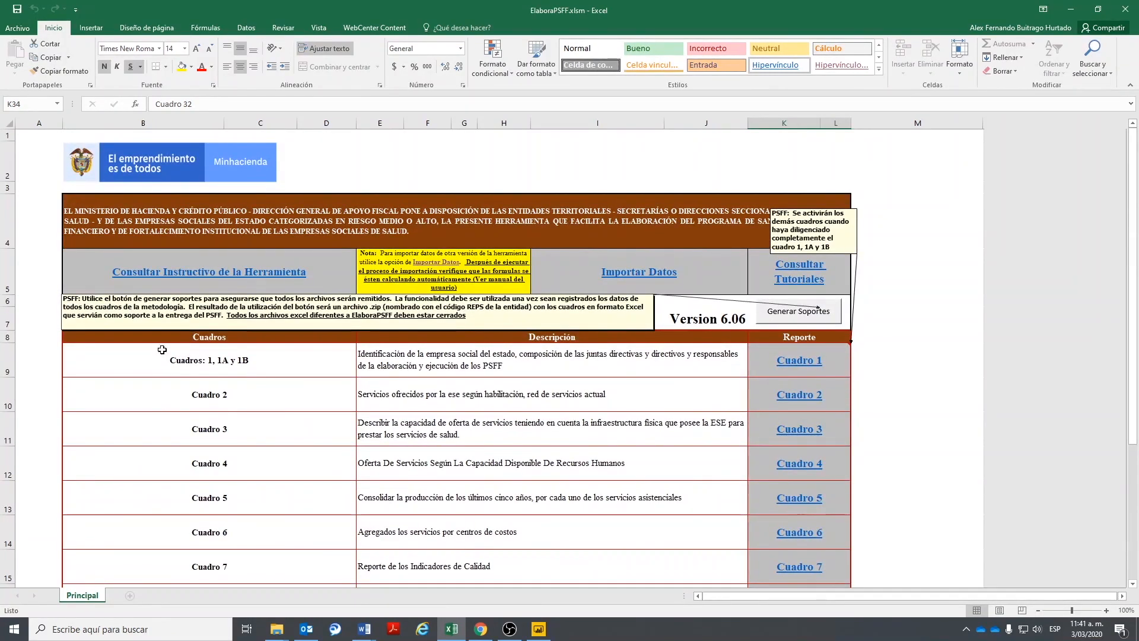
{"action": "scroll", "coordinate": [460, 368], "scroll_direction": "down", "scroll_amount": 8}
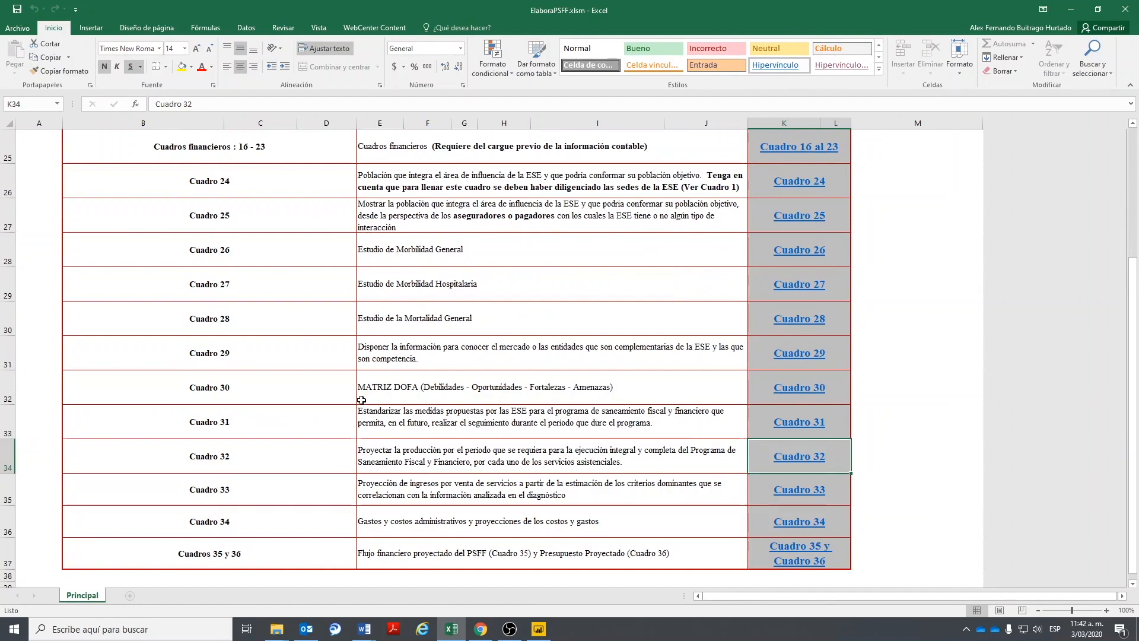
{"action": "mouse_move", "coordinate": [277, 629]}
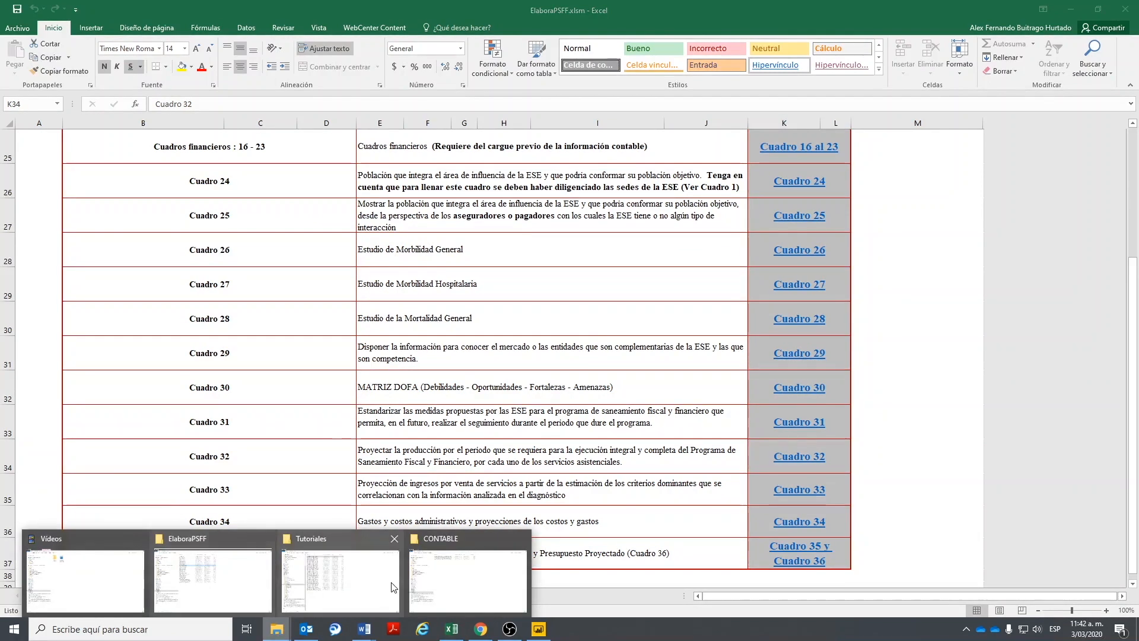
{"action": "left_click", "coordinate": [326, 591]}
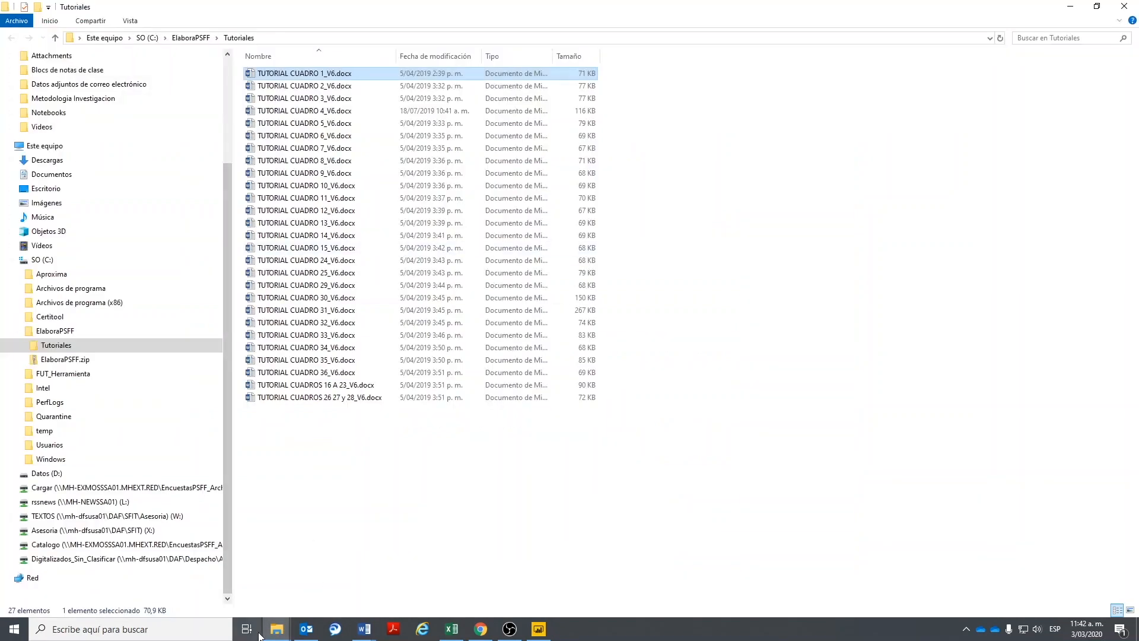
- In the ElaboraPSFF folder, step through the Cuadro workbooks from Cuadro2 to Cuadro35_36
{"action": "mouse_move", "coordinate": [272, 630]}
{"action": "left_click", "coordinate": [194, 589]}
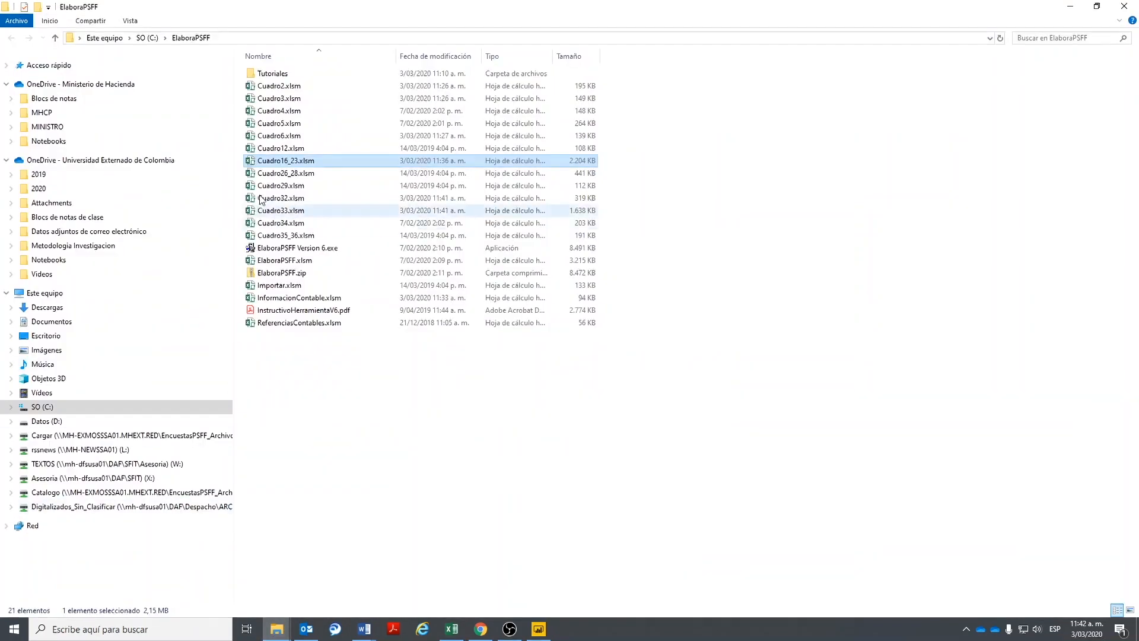
{"action": "left_click", "coordinate": [289, 86]}
{"action": "left_click", "coordinate": [289, 99]}
{"action": "left_click", "coordinate": [287, 111]}
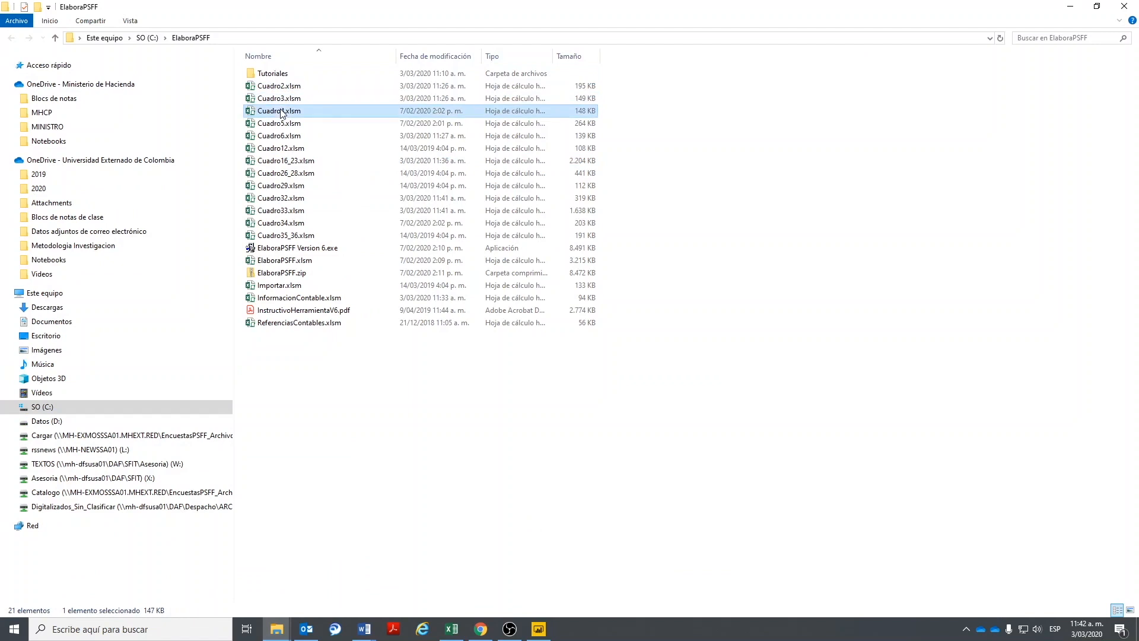
{"action": "left_click", "coordinate": [286, 123]}
{"action": "left_click", "coordinate": [285, 136]}
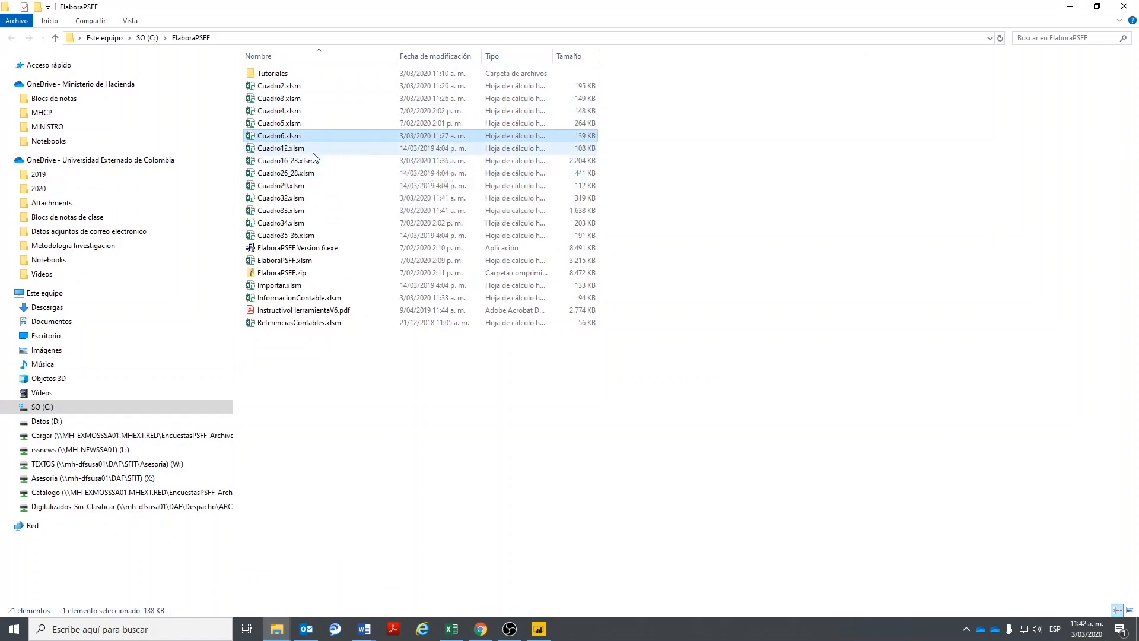
{"action": "left_click", "coordinate": [289, 149]}
{"action": "left_click", "coordinate": [293, 161]}
{"action": "left_click", "coordinate": [294, 175]}
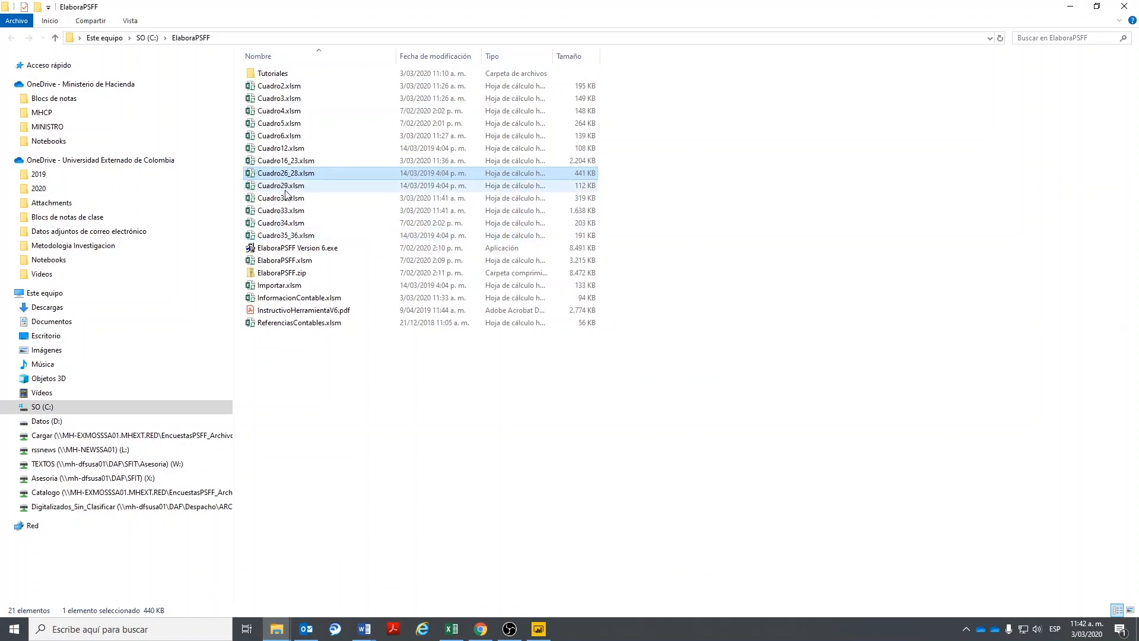
{"action": "left_click", "coordinate": [287, 222]}
{"action": "left_click", "coordinate": [311, 233], "text": "shift"}
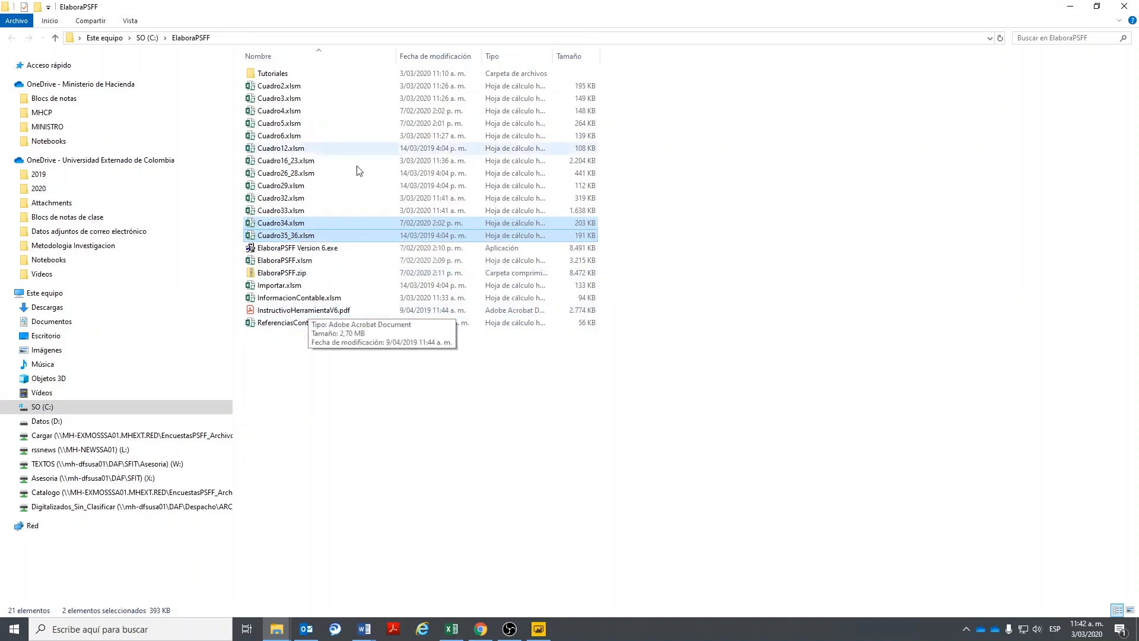
{"action": "left_click", "coordinate": [538, 629]}
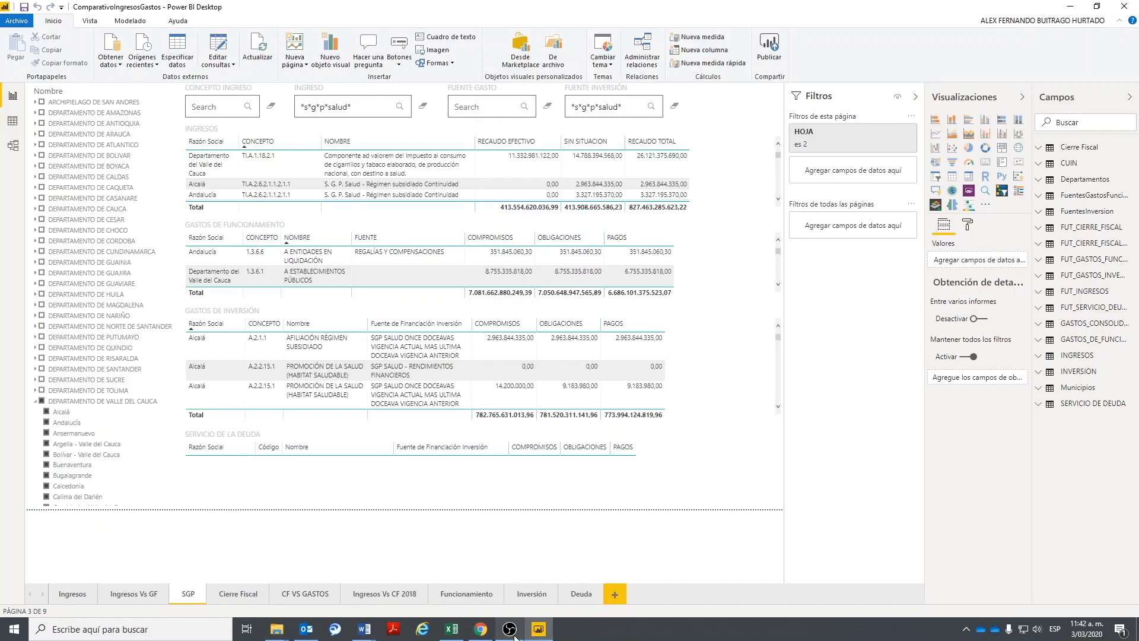
- Back in ElaboraPSFF.xlsm, run Generar Soportes and confirm the zip-created message
{"action": "left_click", "coordinate": [510, 629]}
{"action": "left_click", "coordinate": [480, 629]}
{"action": "left_click", "coordinate": [451, 629]}
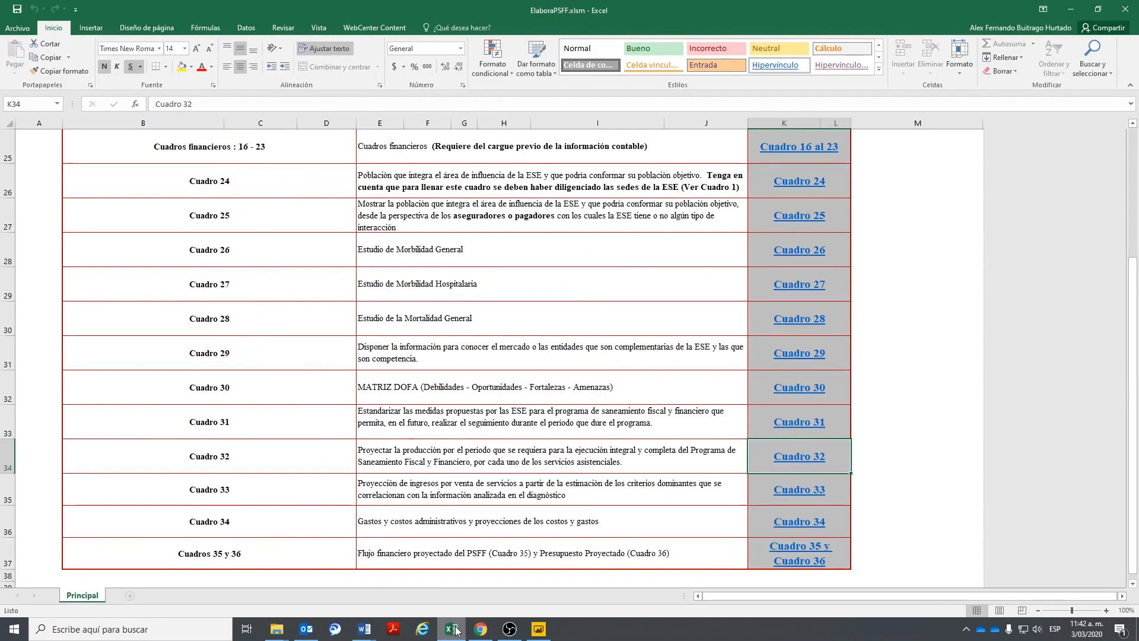
{"action": "scroll", "coordinate": [869, 477], "scroll_direction": "up", "scroll_amount": 8}
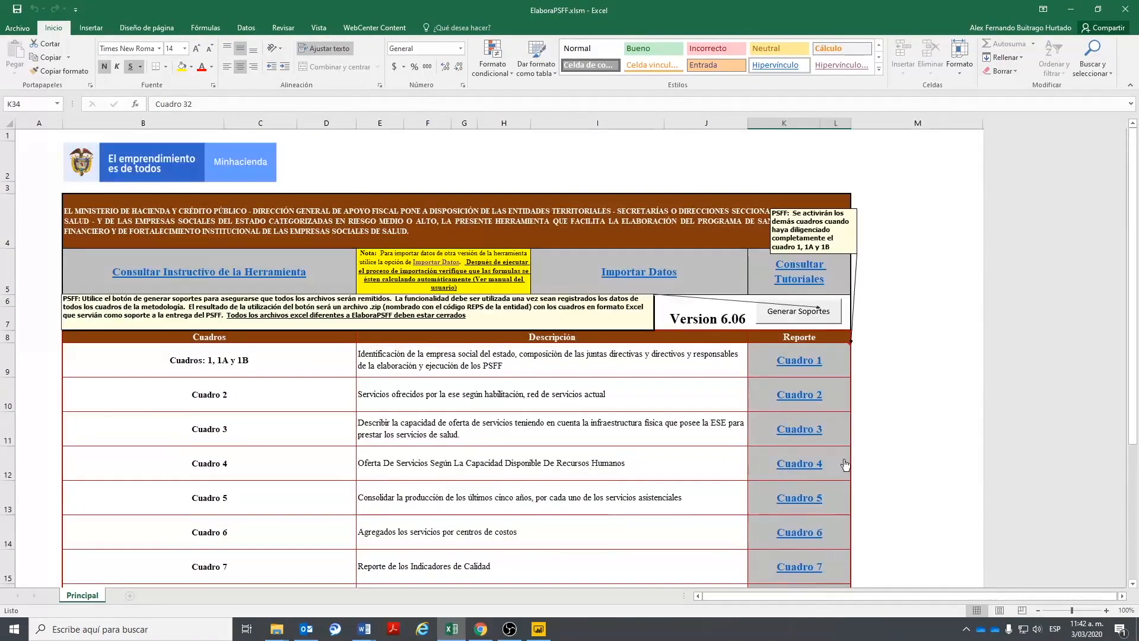
{"action": "left_click", "coordinate": [785, 312]}
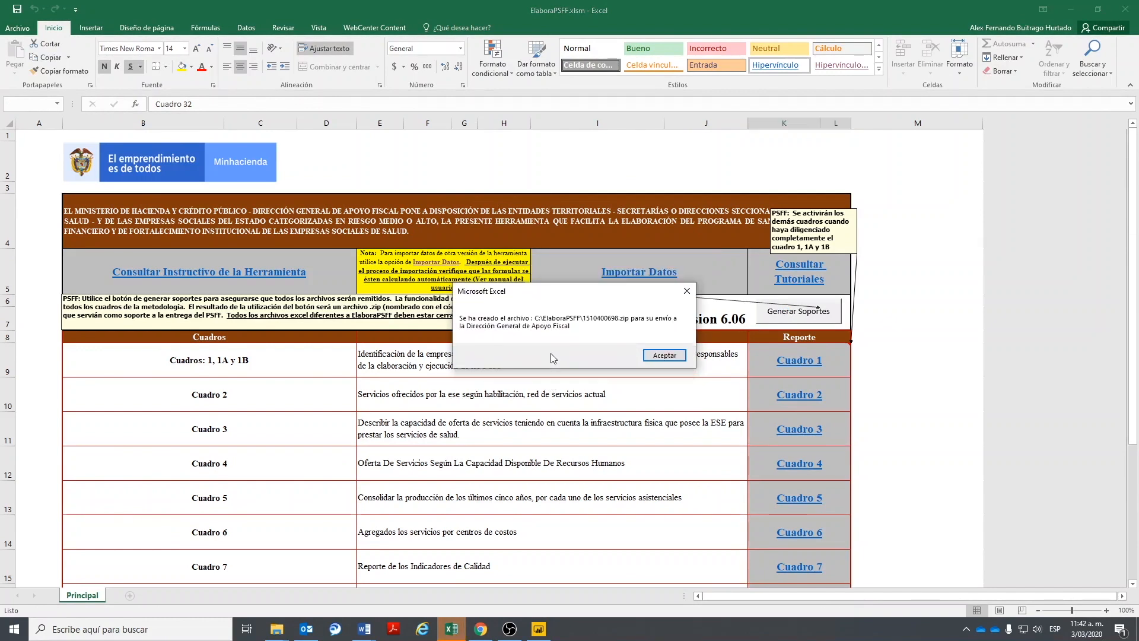
{"action": "key", "text": "Return"}
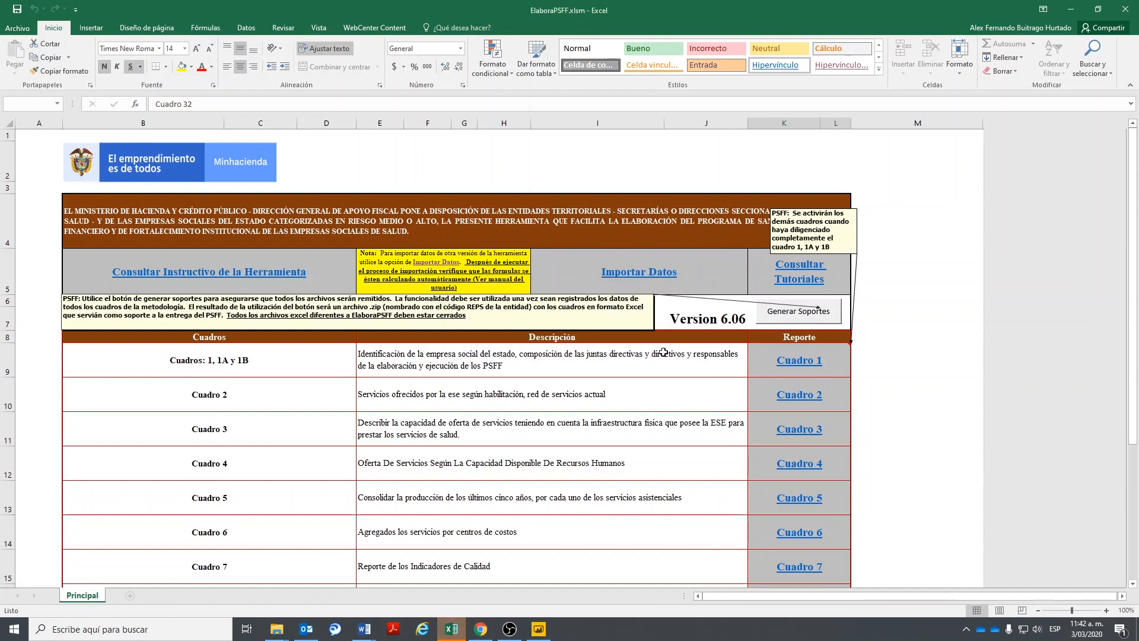
- Check the new 5,27 MB support zip in the ElaboraPSFF folder, then go back to ElaboraPSFF.xlsm
{"action": "mouse_move", "coordinate": [274, 632]}
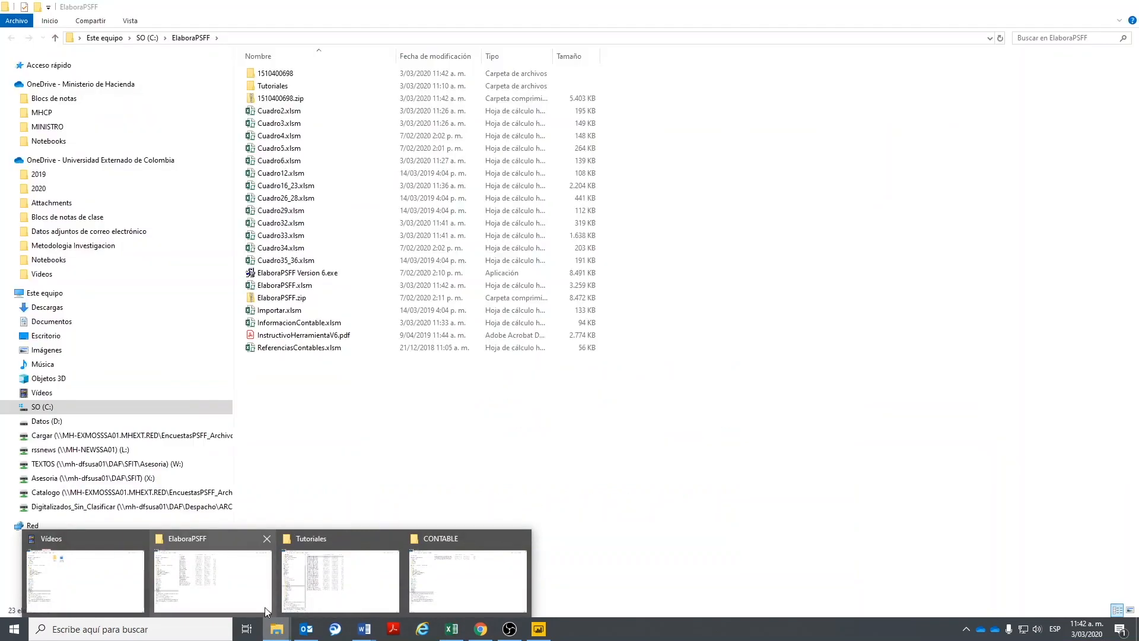
{"action": "left_click", "coordinate": [231, 572]}
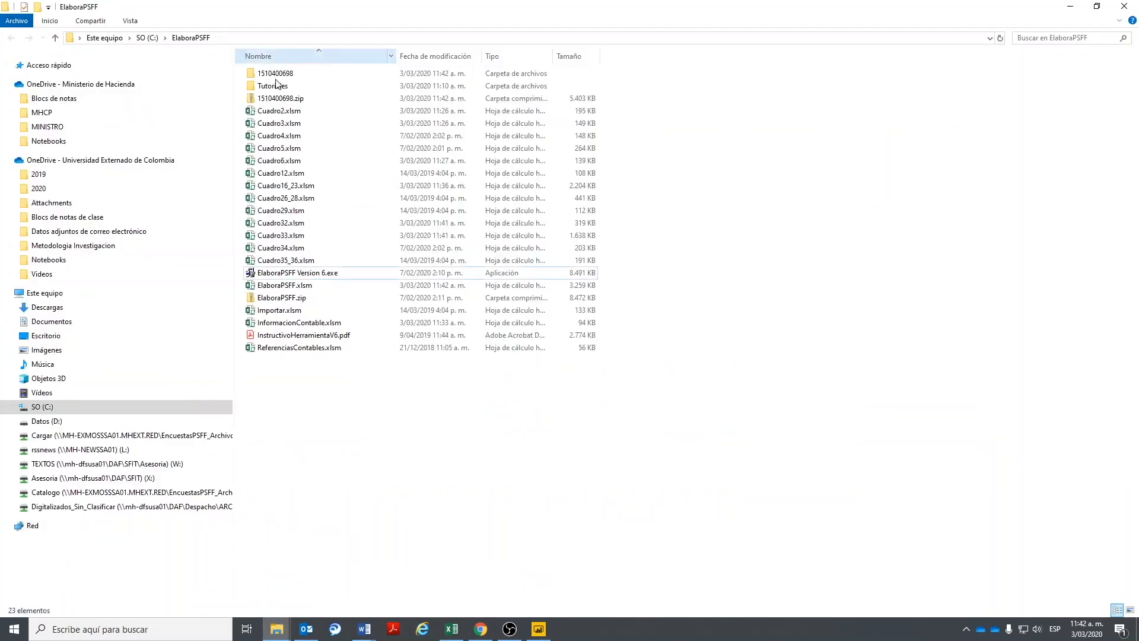
{"action": "left_click", "coordinate": [280, 99]}
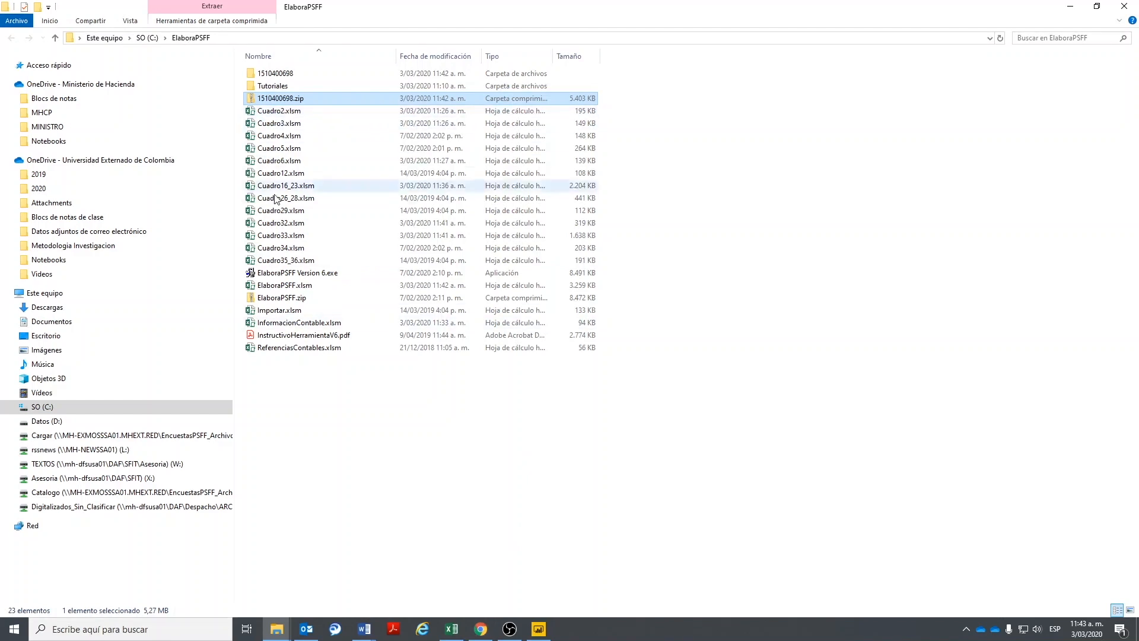
{"action": "double_click", "coordinate": [313, 229]}
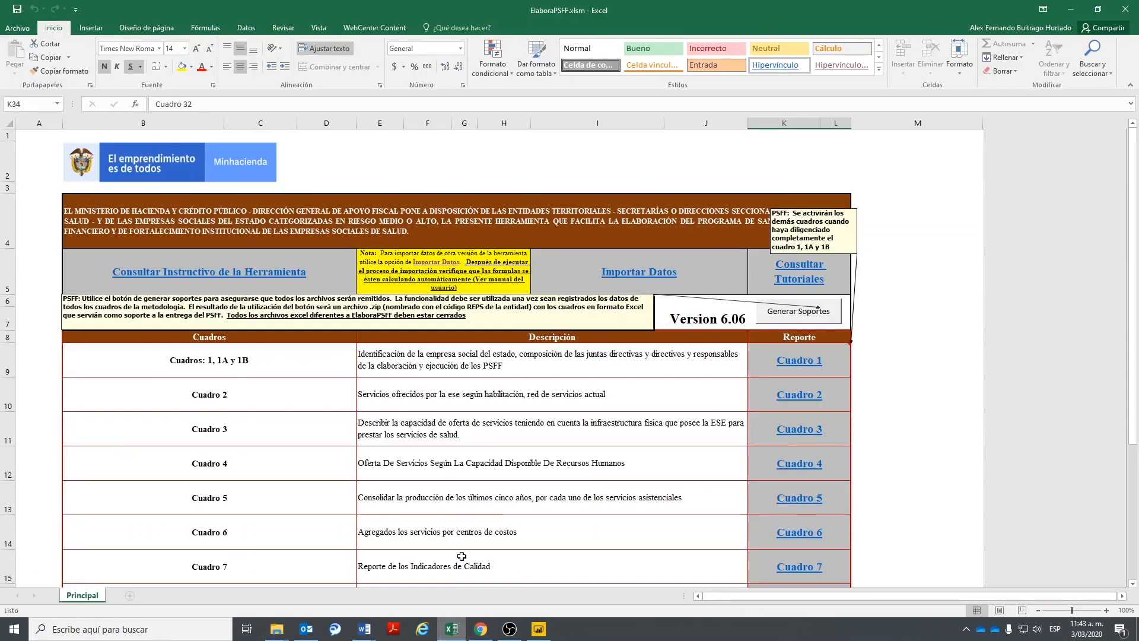
- Open Importar.xlsm, inspect Cuadro 1's Si import choice, and close it with No guardar
{"action": "scroll", "coordinate": [288, 455], "scroll_direction": "down", "scroll_amount": 3}
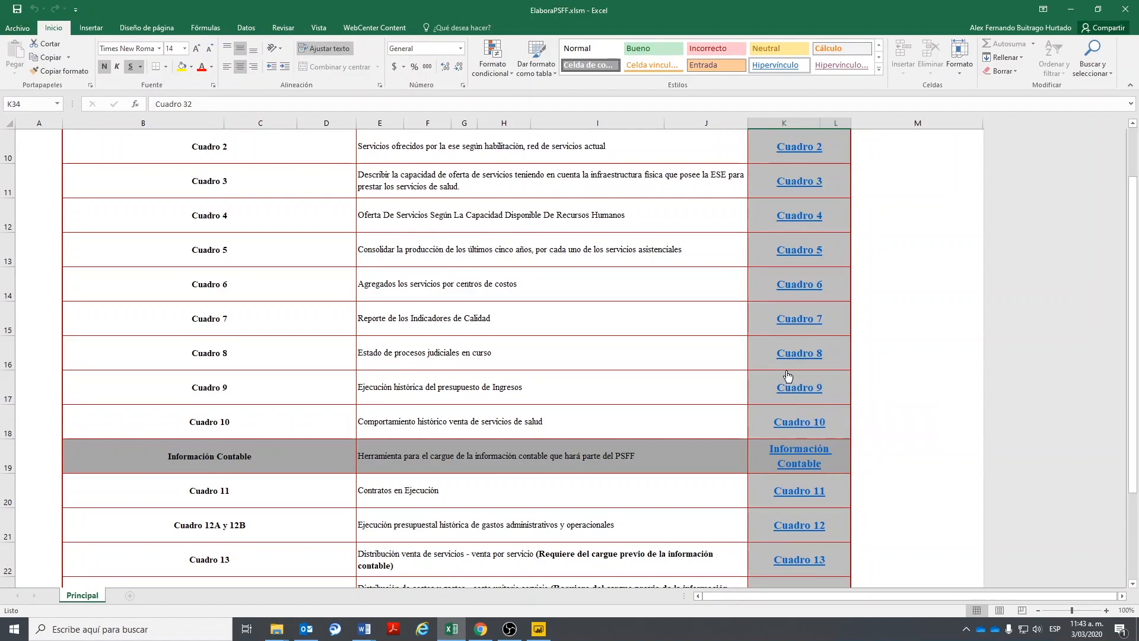
{"action": "scroll", "coordinate": [788, 377], "scroll_direction": "up", "scroll_amount": 3}
{"action": "left_click", "coordinate": [634, 270]}
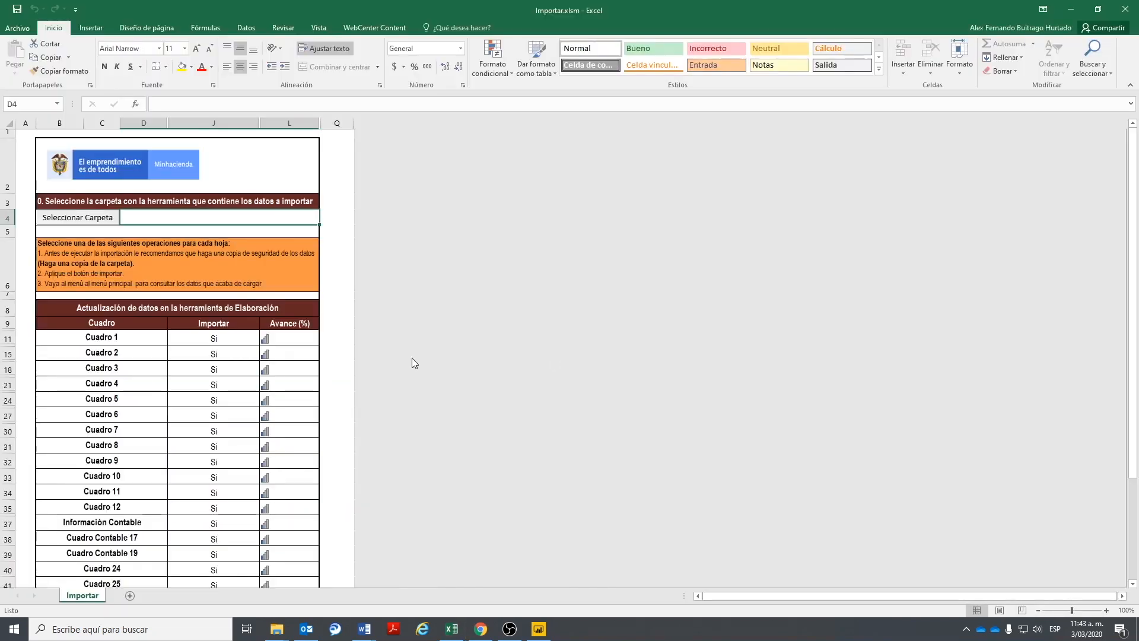
{"action": "left_click", "coordinate": [243, 338]}
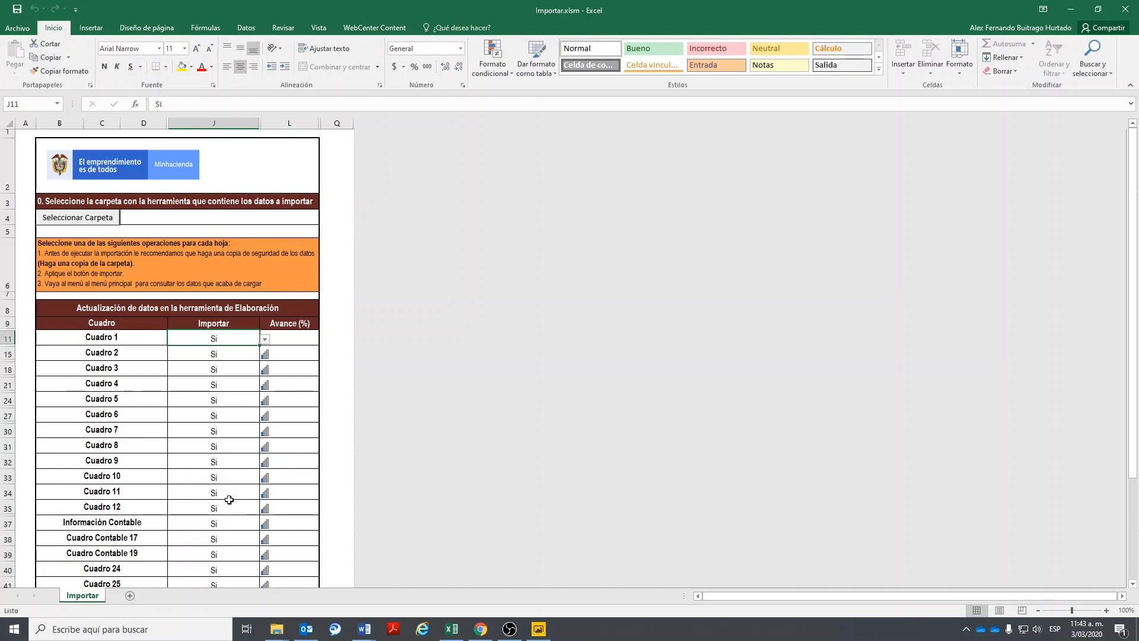
{"action": "left_click", "coordinate": [1125, 9]}
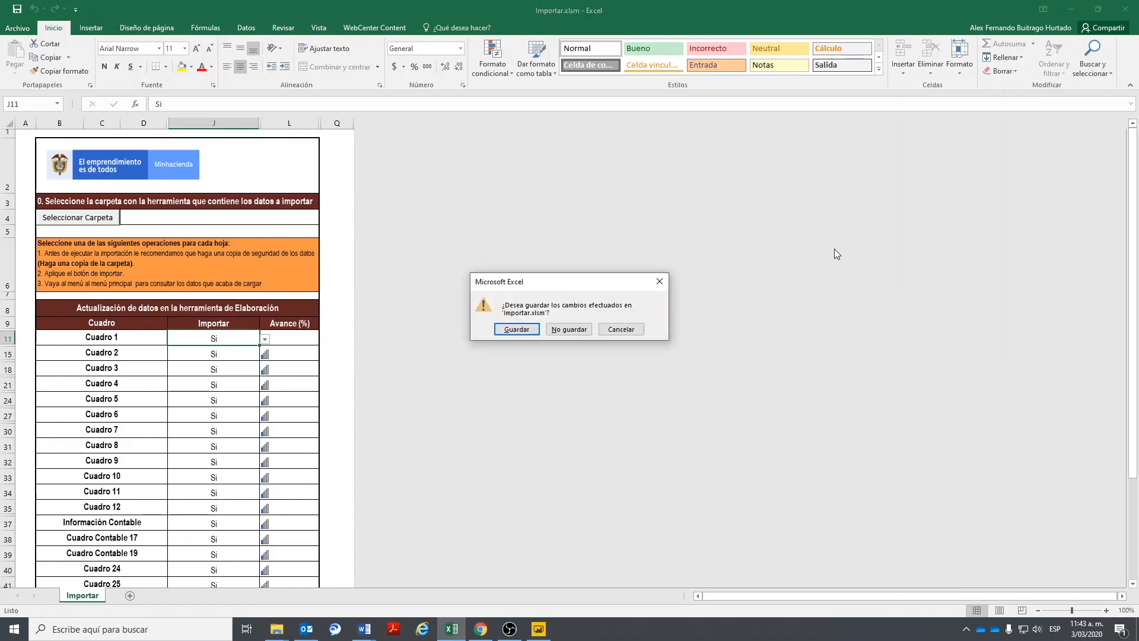
{"action": "left_click", "coordinate": [566, 331]}
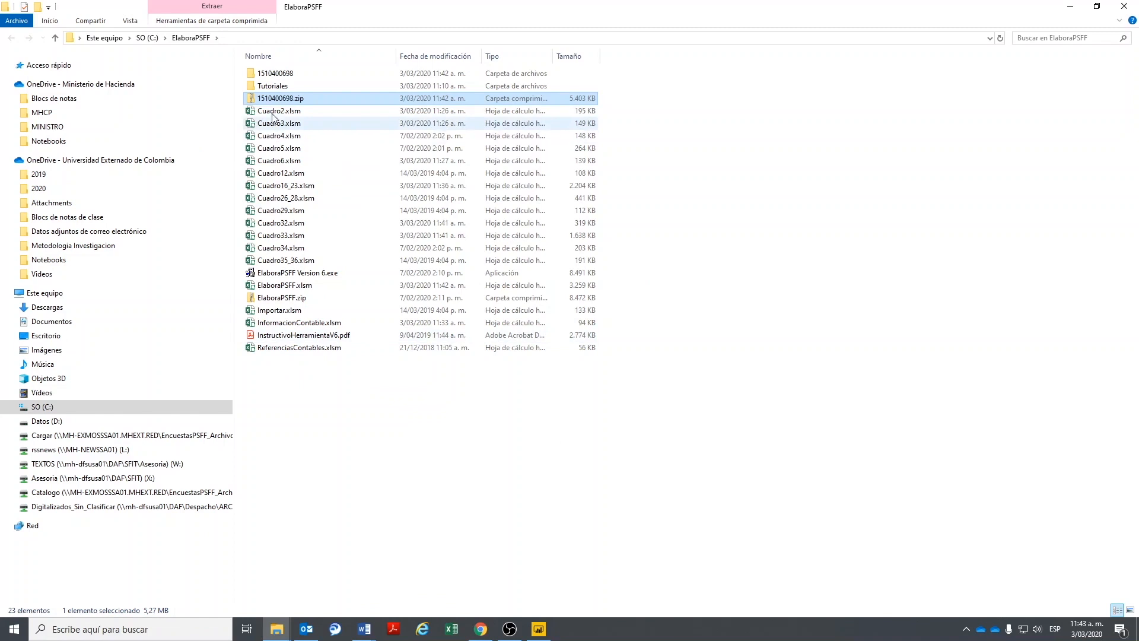
{"action": "mouse_move", "coordinate": [271, 90]}
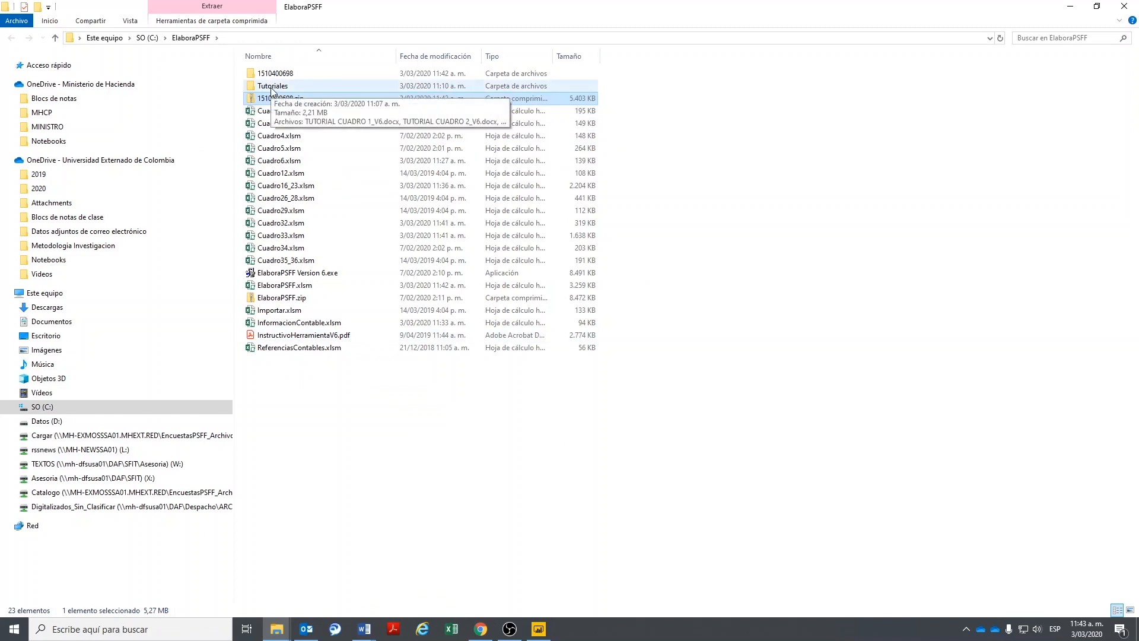